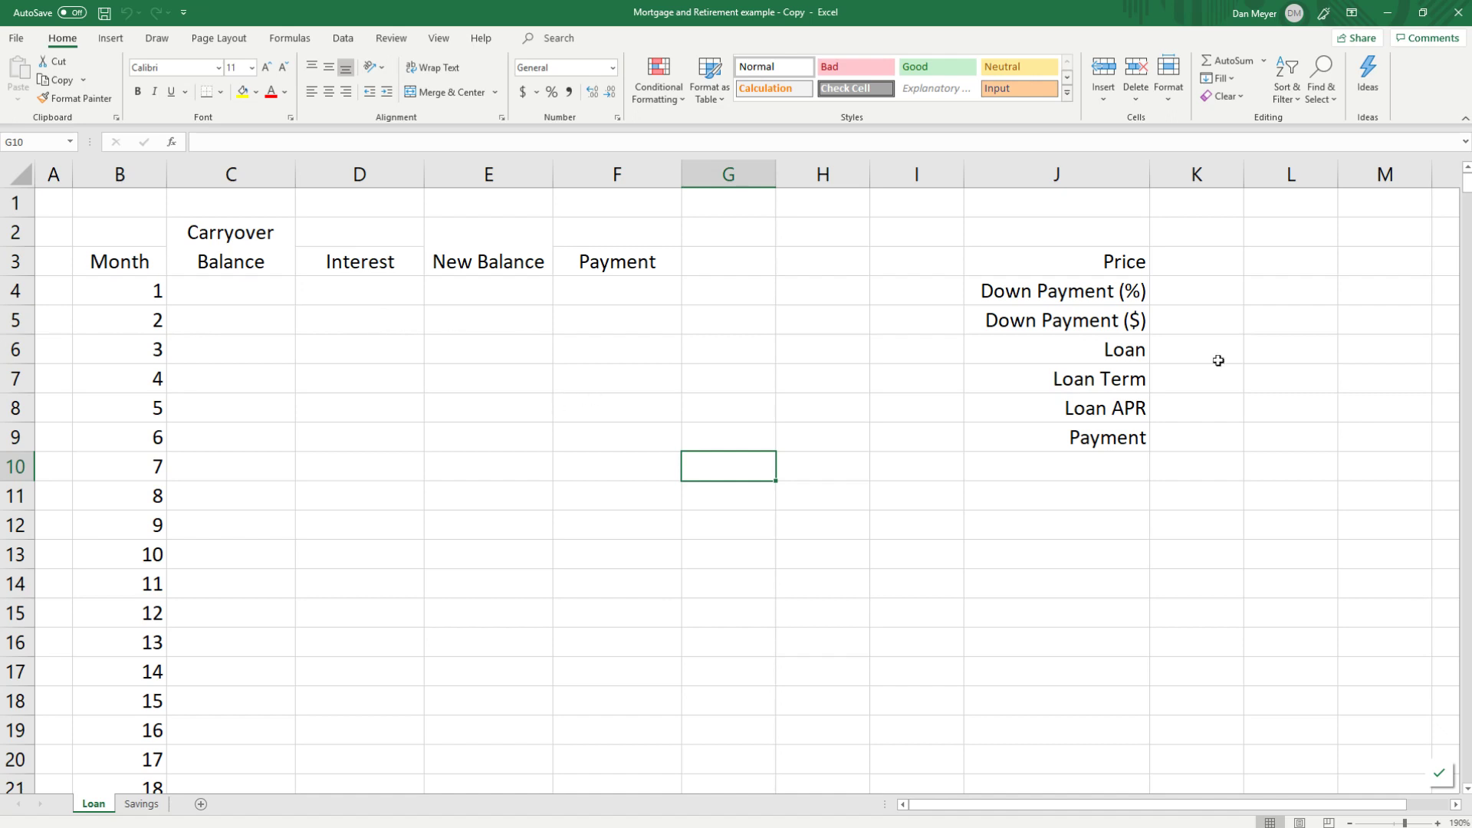
Step: Name the Price value cell K3 "price" and the Down Payment (%) value cell K4 "dwnpmt_p"
{"action": "left_click", "coordinate": [1194, 270]}
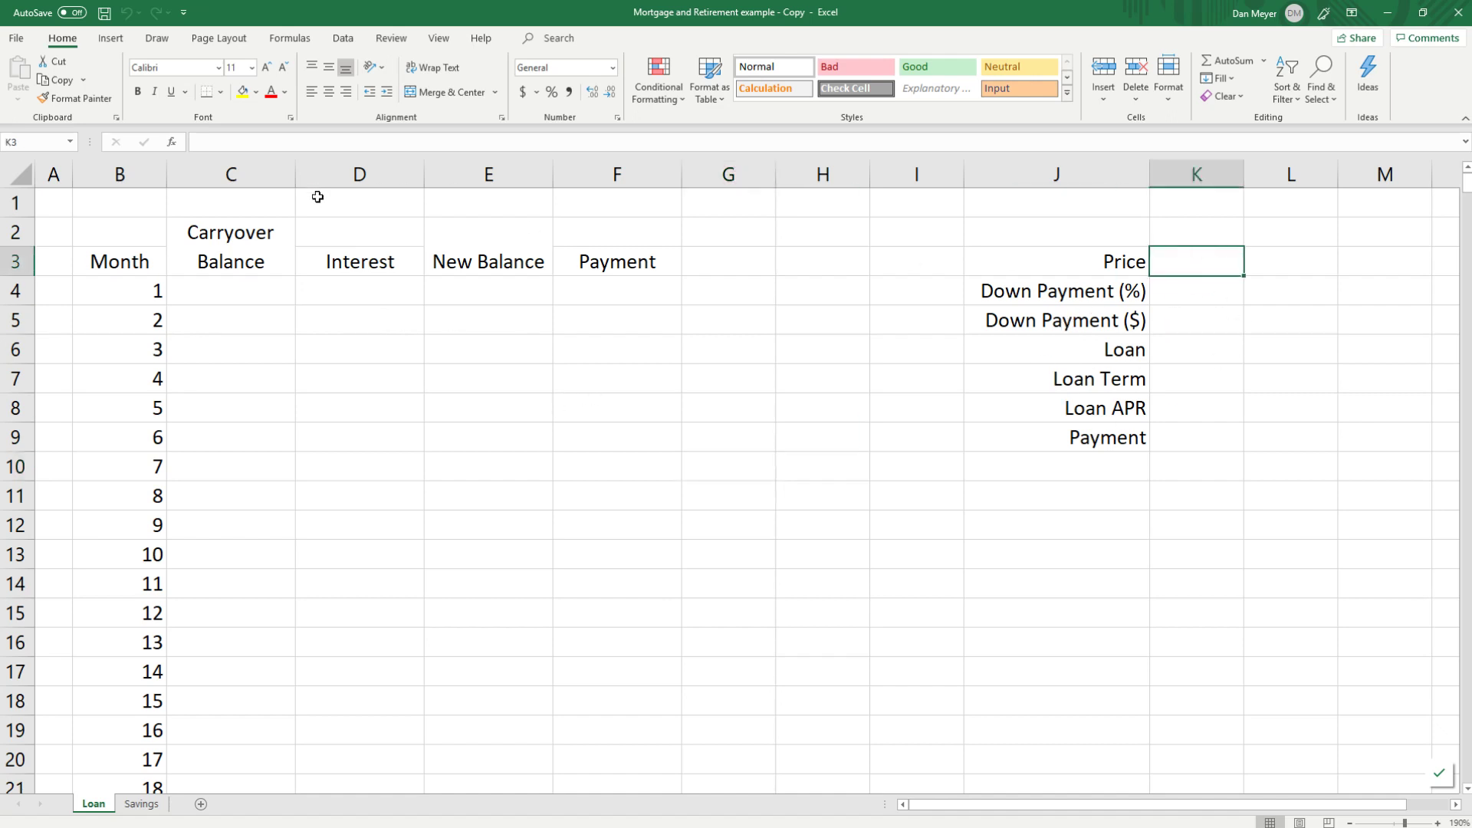
{"action": "left_click", "coordinate": [11, 144]}
{"action": "type", "text": "PRICE"}
{"action": "key", "text": "Return"}
{"action": "key", "text": "Down"}
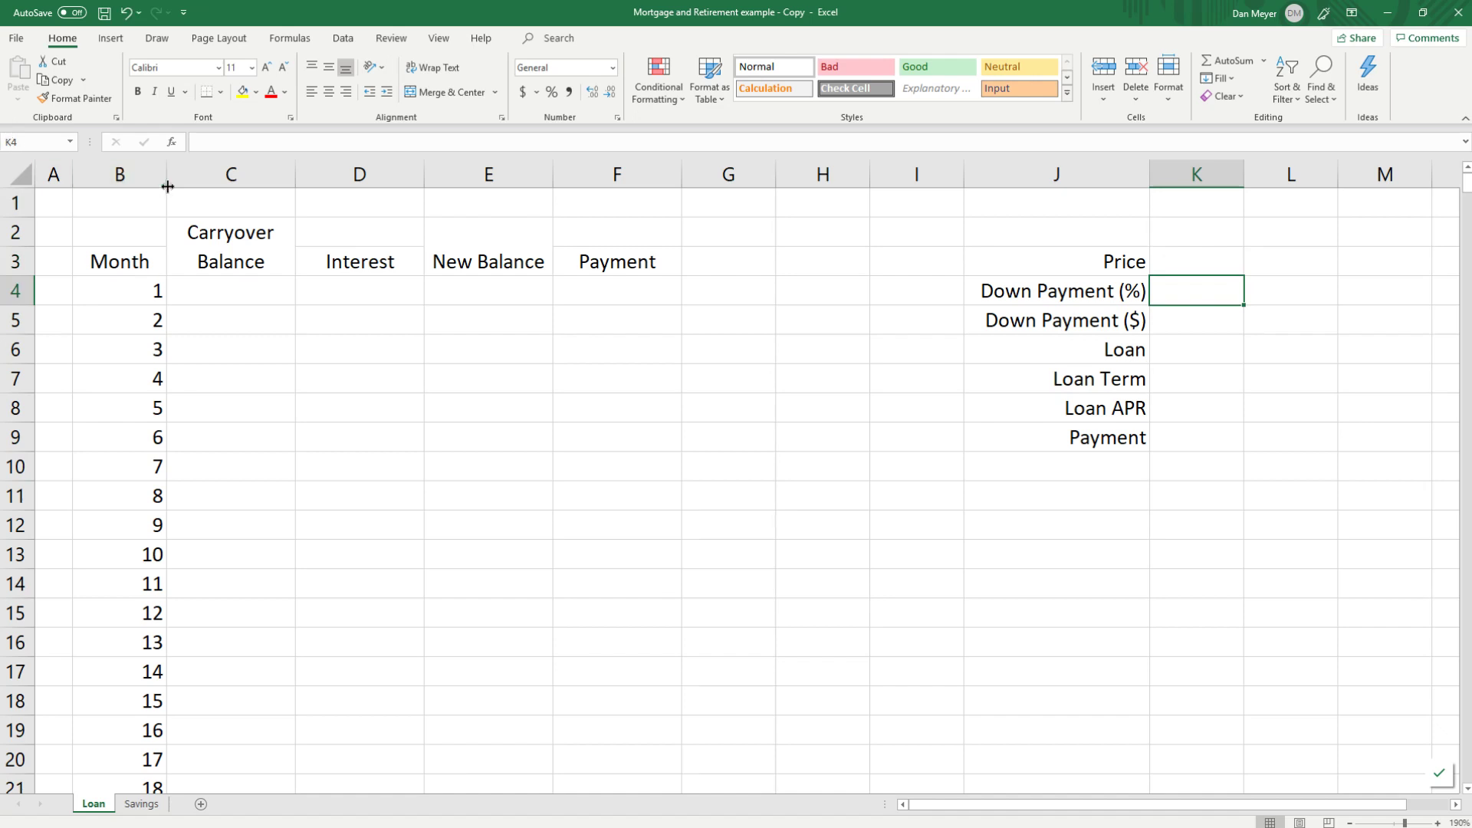
{"action": "left_click", "coordinate": [48, 143]}
{"action": "type", "text": "dwnpmt"}
{"action": "type", "text": "p"}
{"action": "key", "text": "Return"}
Step: Name the Down Payment ($) value cell K5 "dwnpmt_d" and the Loan value cell K6 "loan"
{"action": "left_click", "coordinate": [1210, 326]}
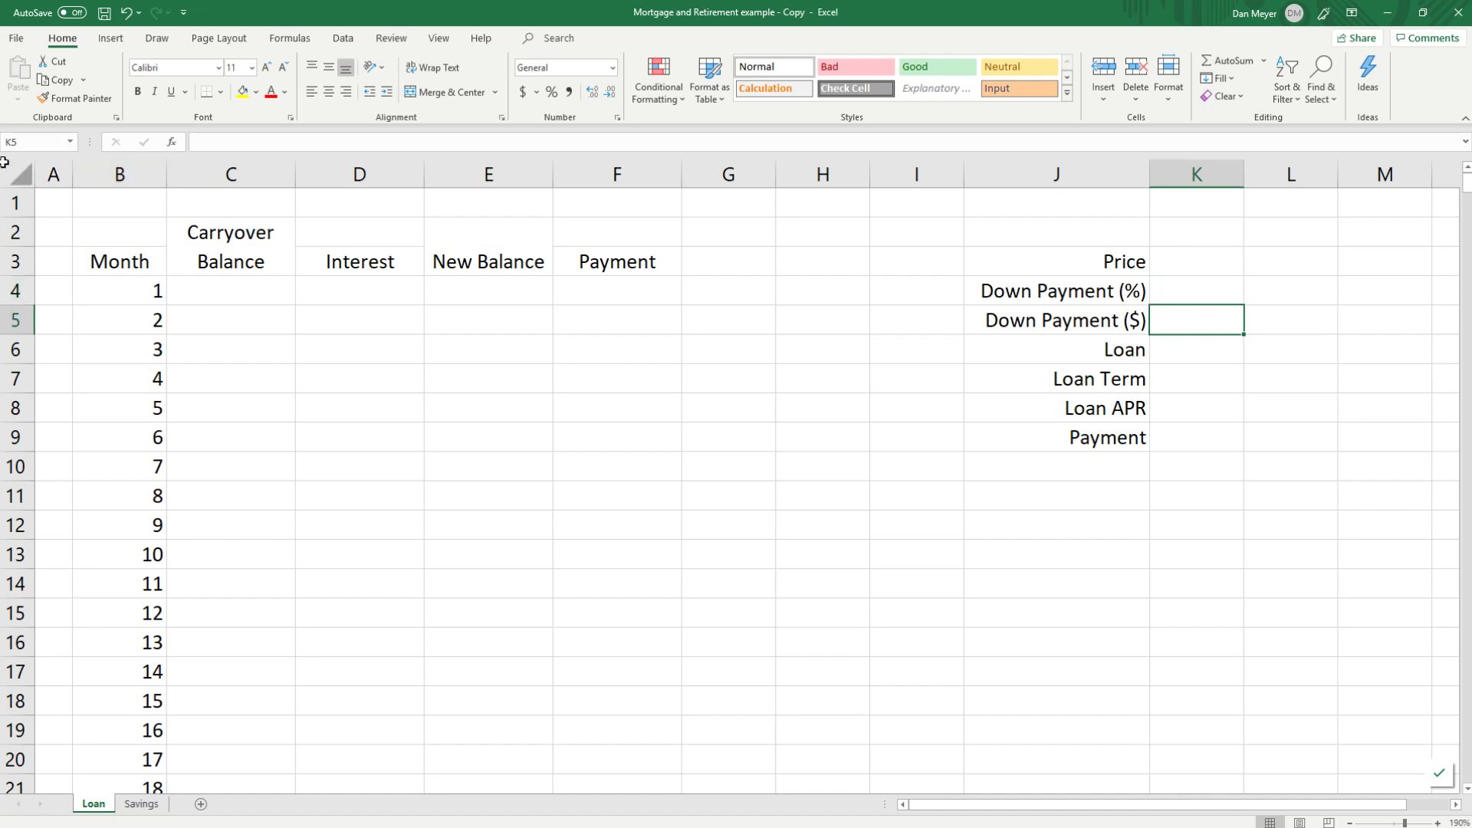
{"action": "left_click", "coordinate": [19, 144]}
{"action": "type", "text": "dwnpmt_d"}
{"action": "key", "text": "Return"}
{"action": "left_click", "coordinate": [1178, 349]}
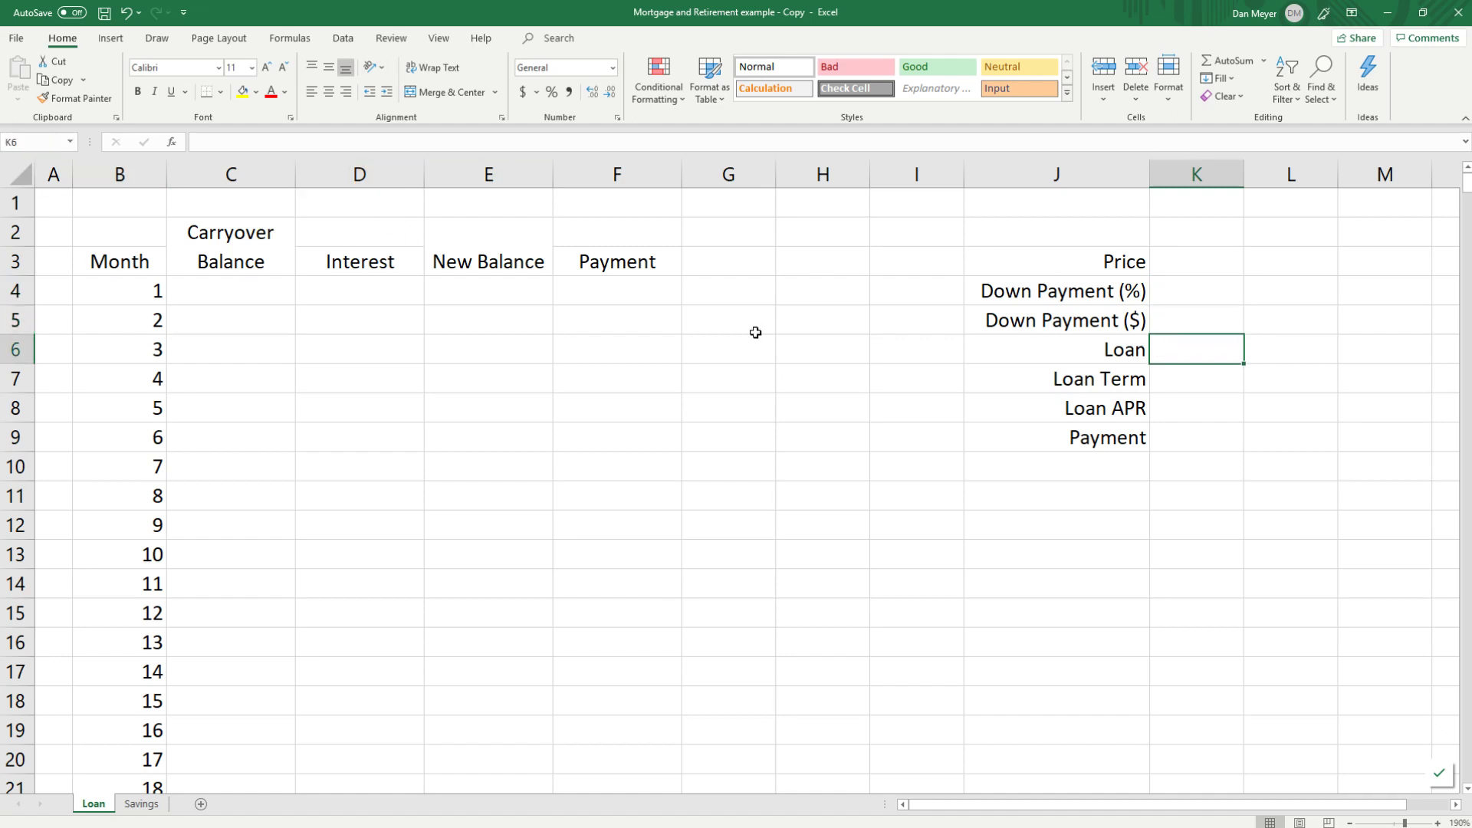
{"action": "left_click", "coordinate": [27, 147]}
{"action": "type", "text": "loan"}
{"action": "key", "text": "Return"}
Step: Name the Loan Term value cell K7 "term_l" and the Loan APR value cell K8 "apr_l"
{"action": "left_click", "coordinate": [1200, 370]}
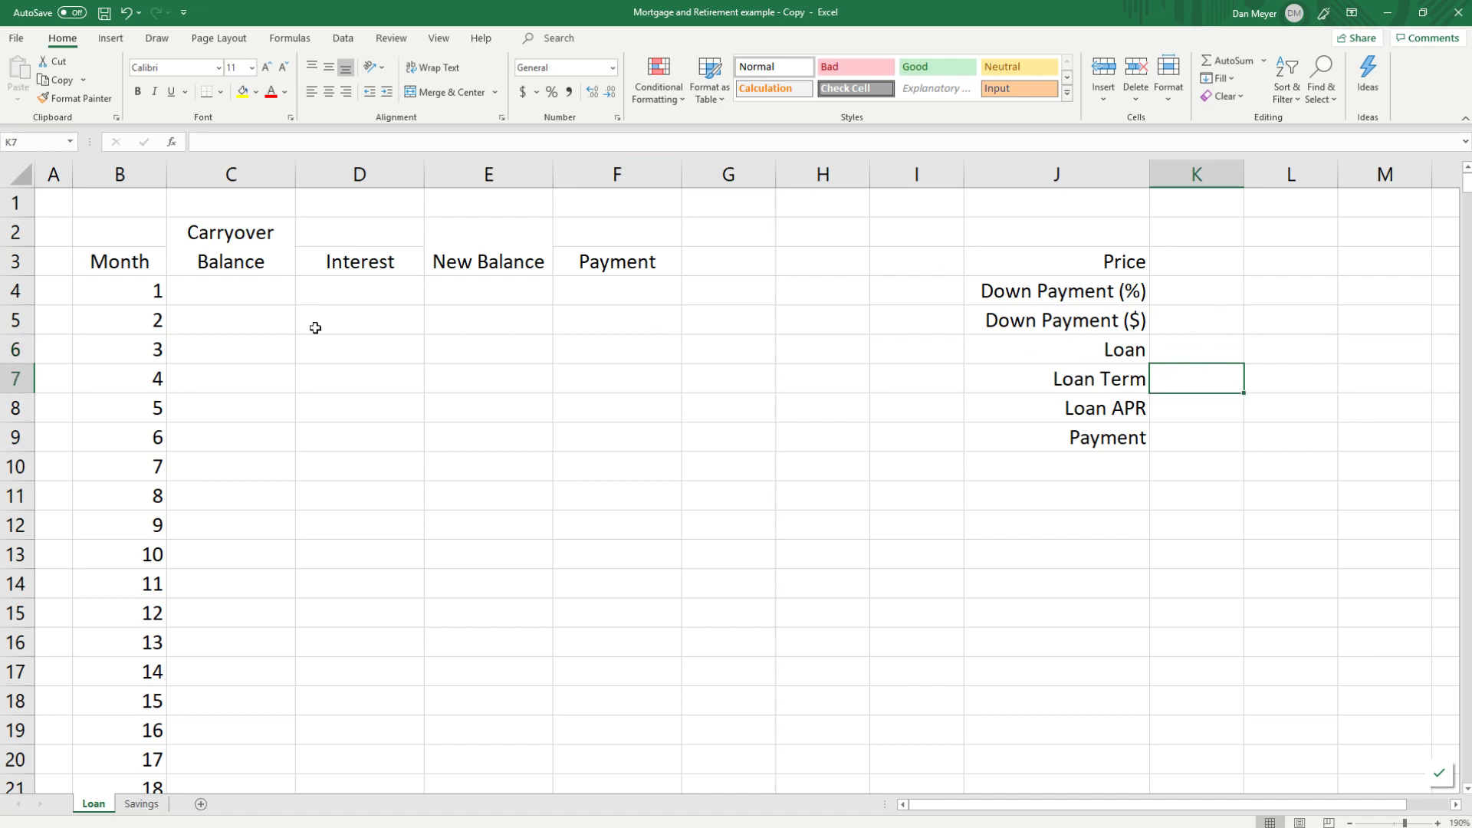
{"action": "left_click", "coordinate": [6, 144]}
{"action": "type", "text": "l"}
{"action": "type", "text": "term_"}
{"action": "type", "text": "l"}
{"action": "left_click", "coordinate": [1206, 415]}
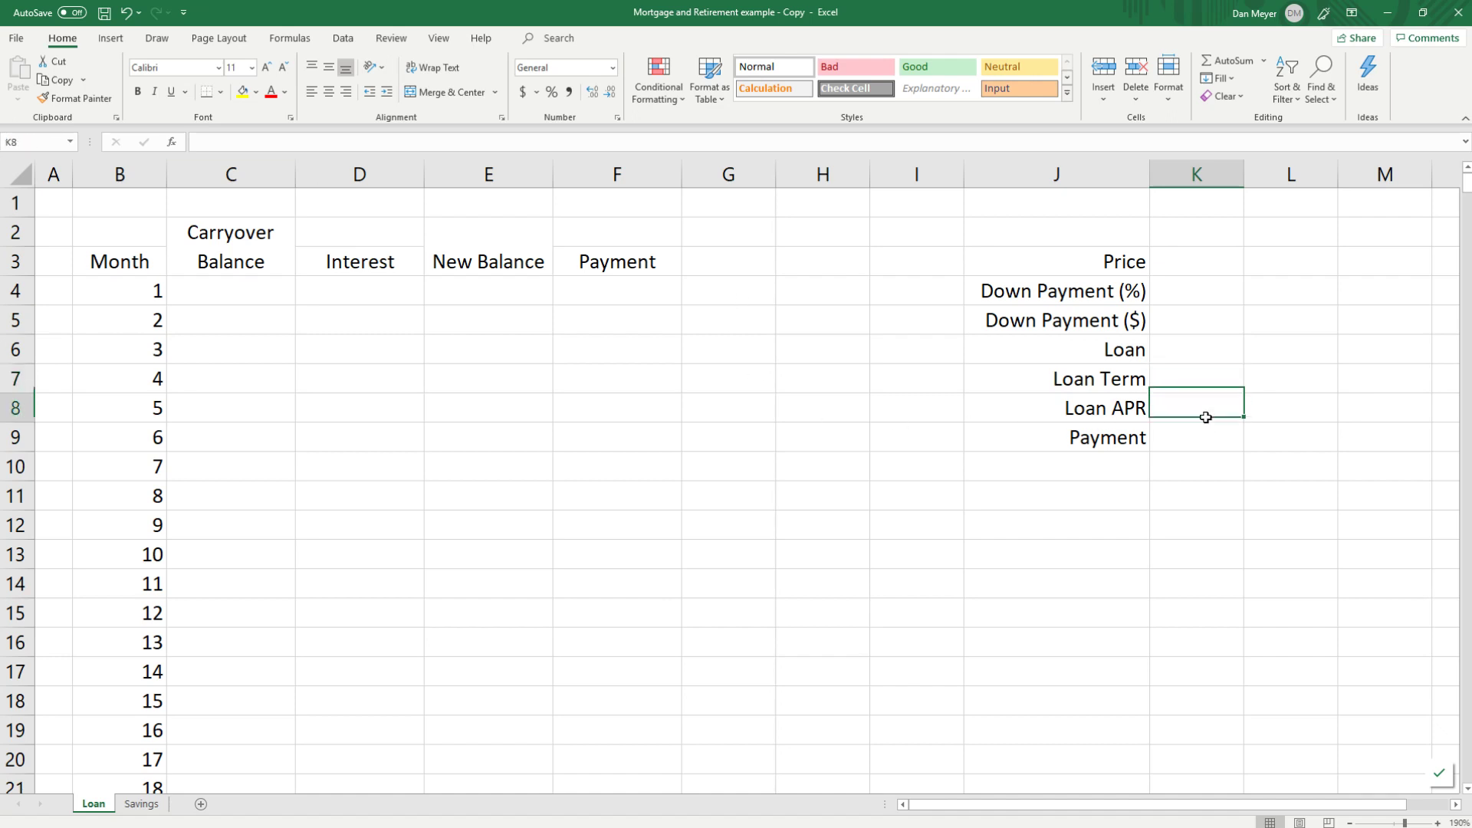
{"action": "left_click", "coordinate": [32, 143]}
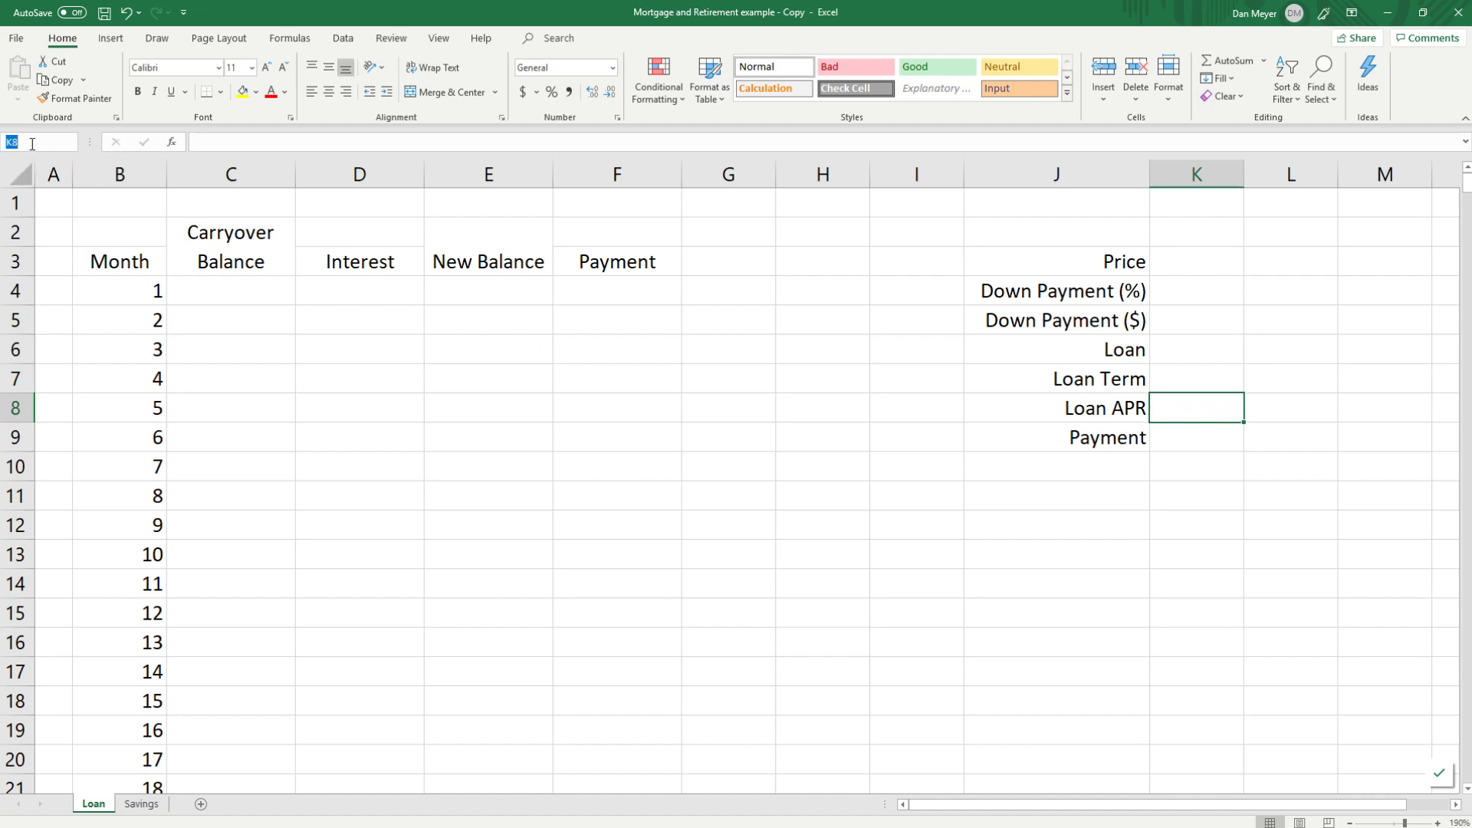
{"action": "type", "text": "apr_"}
{"action": "key", "text": "Return"}
Step: Name the Payment value cell K9 "pmt_p"
{"action": "left_click", "coordinate": [1176, 434]}
{"action": "left_click", "coordinate": [15, 142]}
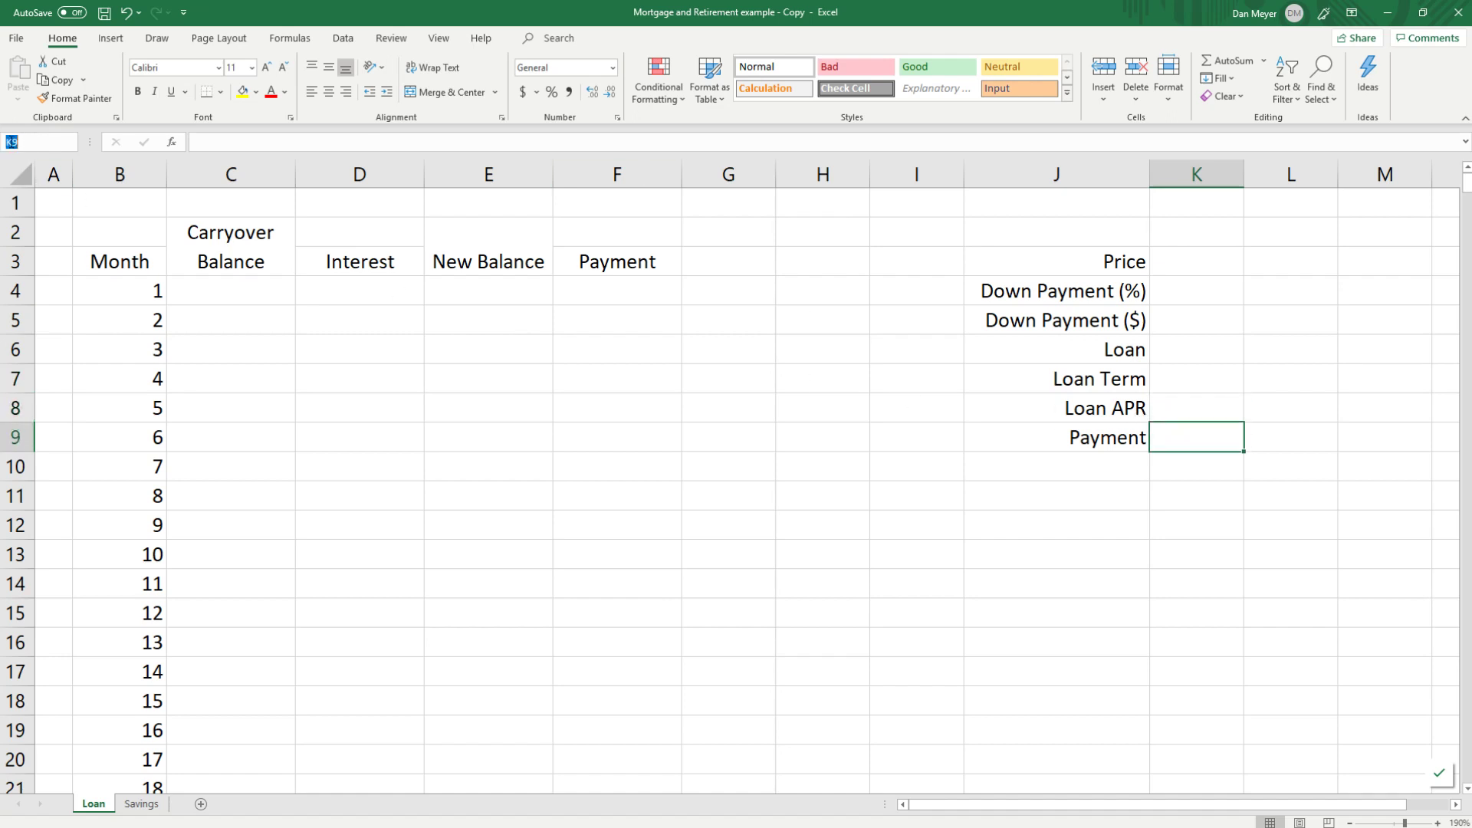
{"action": "type", "text": "pmt_p"}
{"action": "key", "text": "Return"}
Step: Enter a price of 150000 in K3 and give it the Accounting number format with a dollar sign
{"action": "left_click", "coordinate": [1185, 269]}
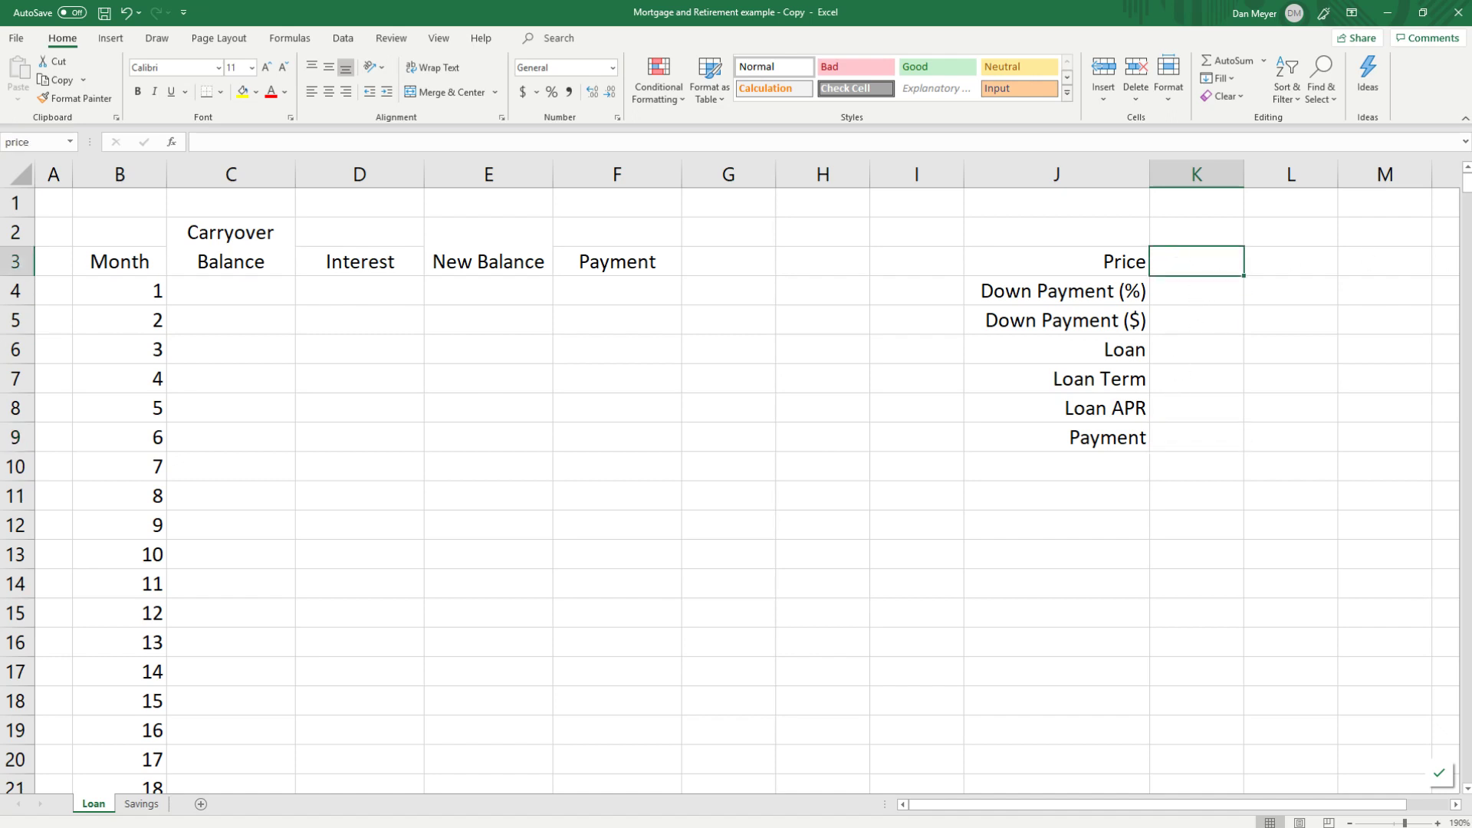
{"action": "type", "text": "15000"}
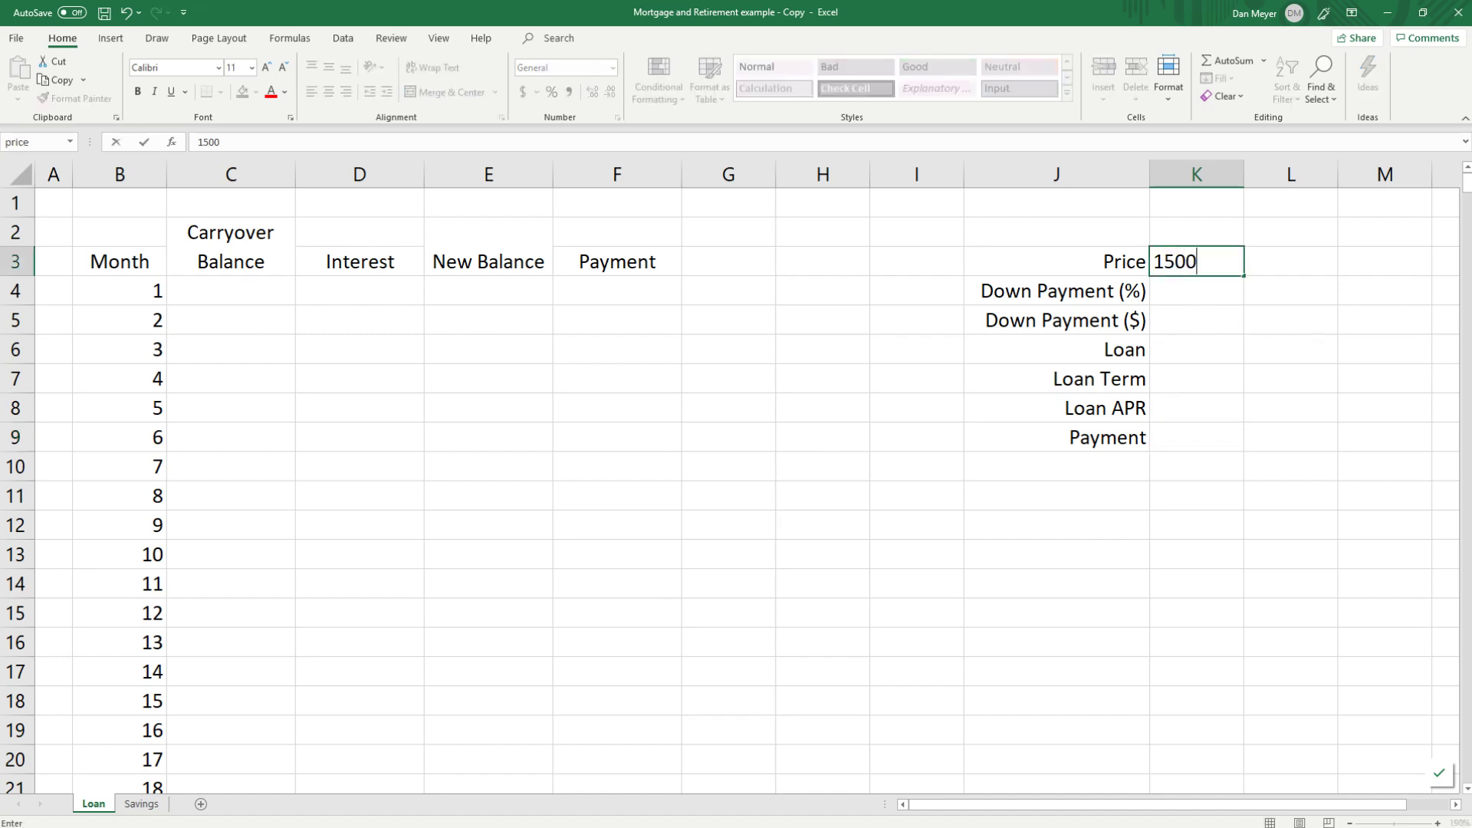
{"action": "key", "text": "Return"}
{"action": "left_click", "coordinate": [1188, 264]}
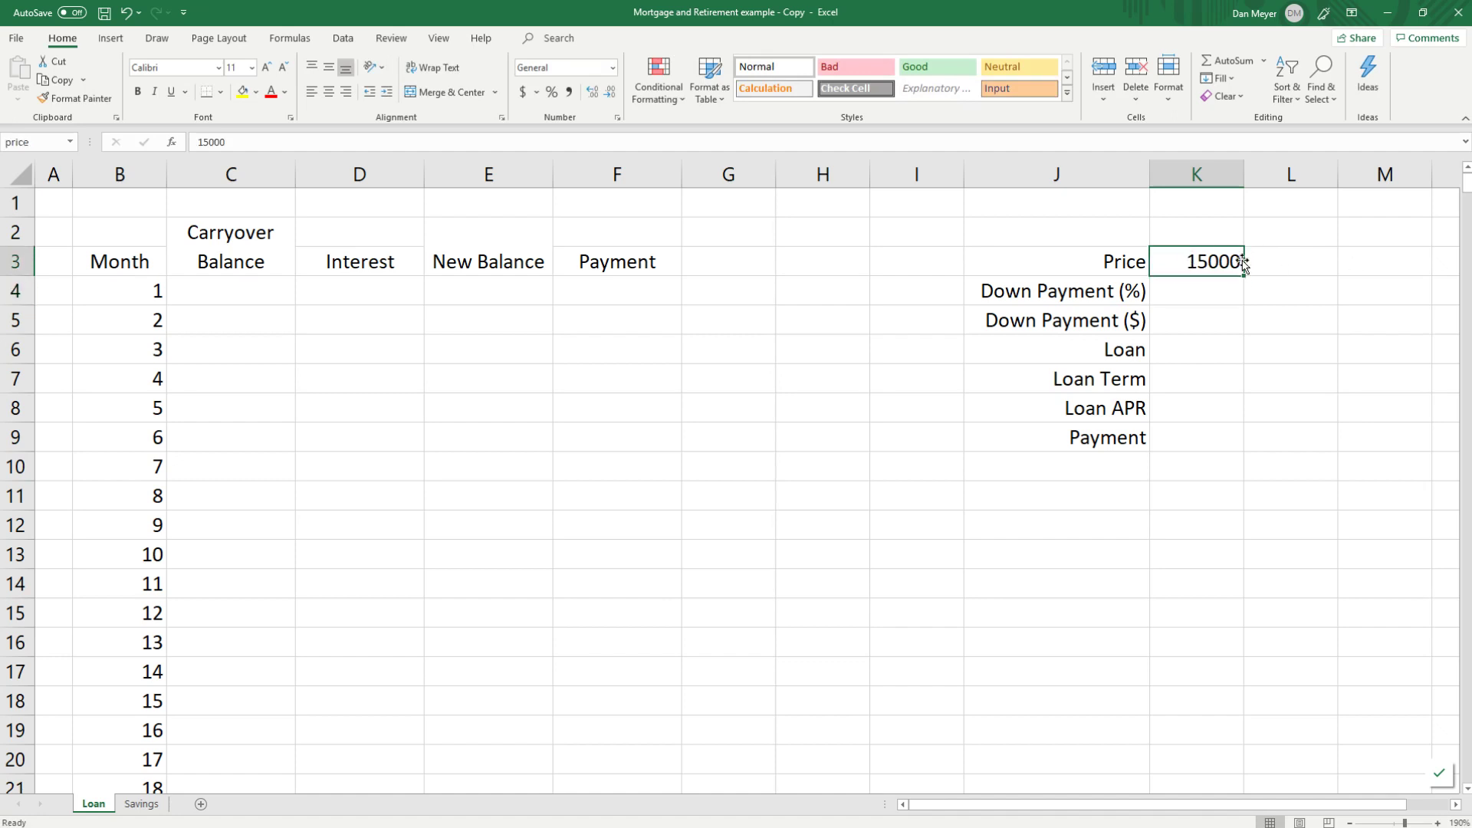
{"action": "left_click", "coordinate": [232, 144]}
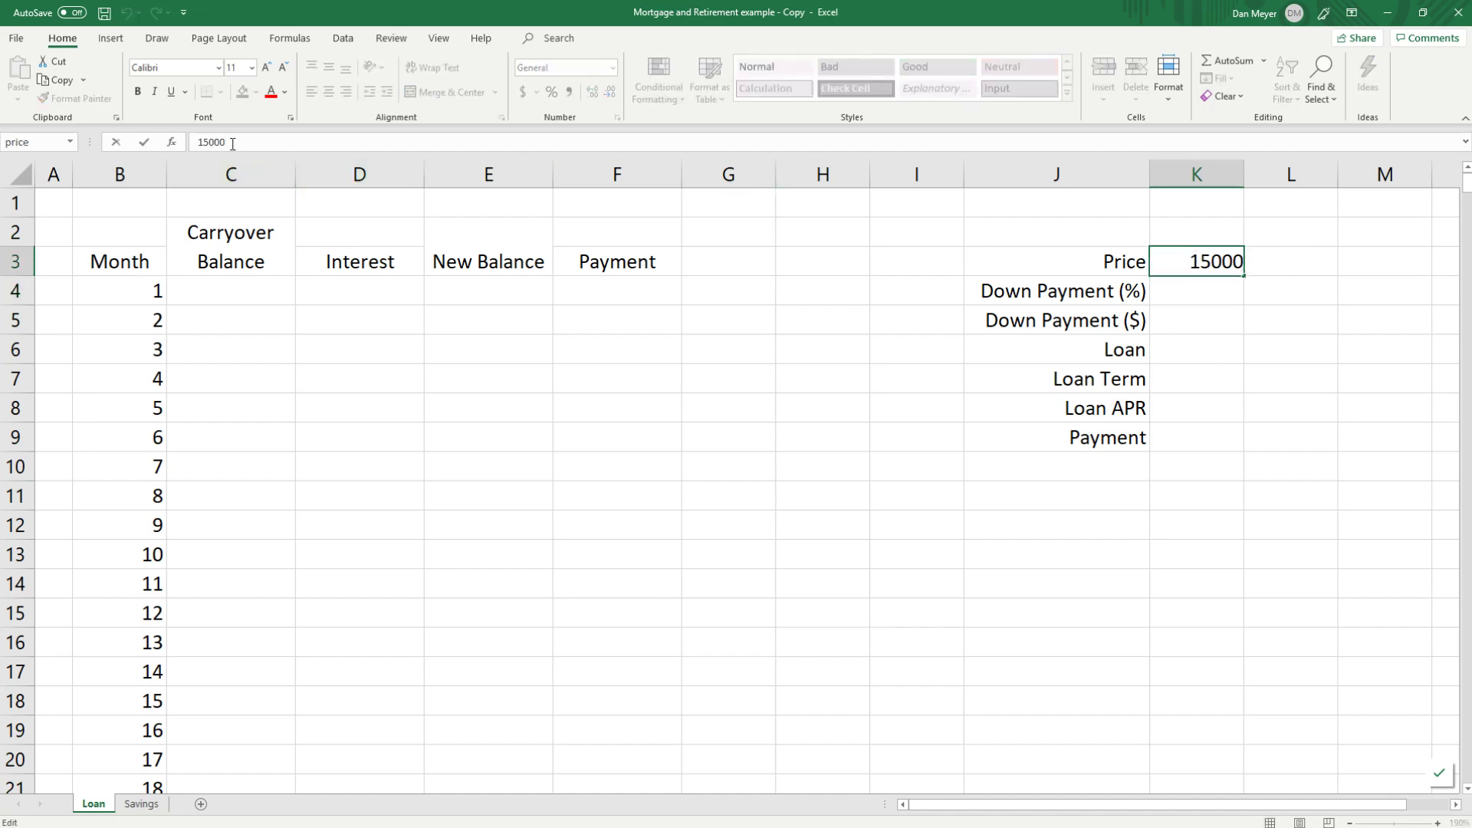
{"action": "type", "text": "0"}
{"action": "key", "text": "Return"}
{"action": "left_click", "coordinate": [1195, 263]}
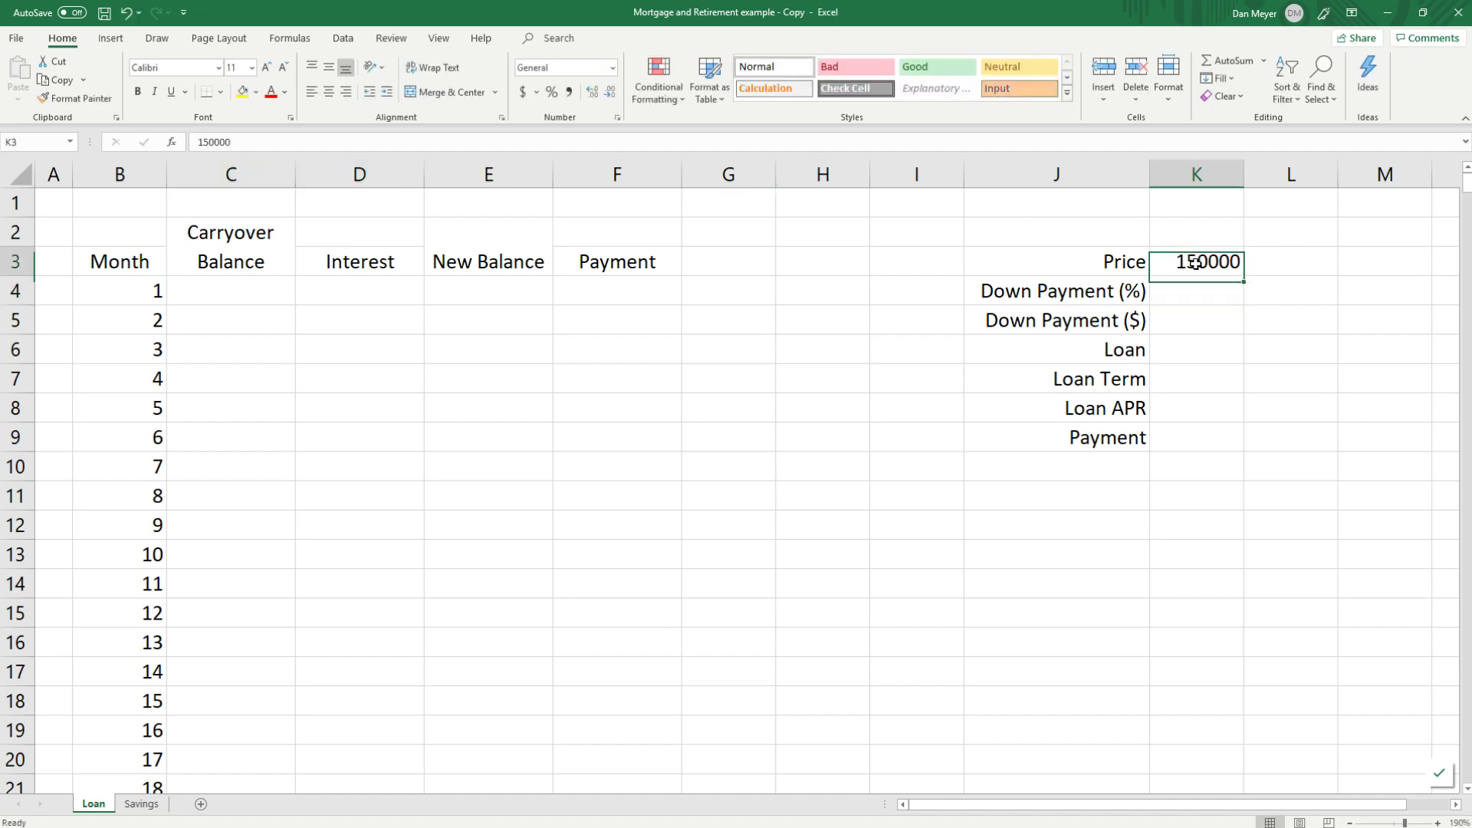
{"action": "left_click", "coordinate": [523, 92]}
Step: Enter 20% as the down payment percentage in K4
{"action": "left_click", "coordinate": [1219, 293]}
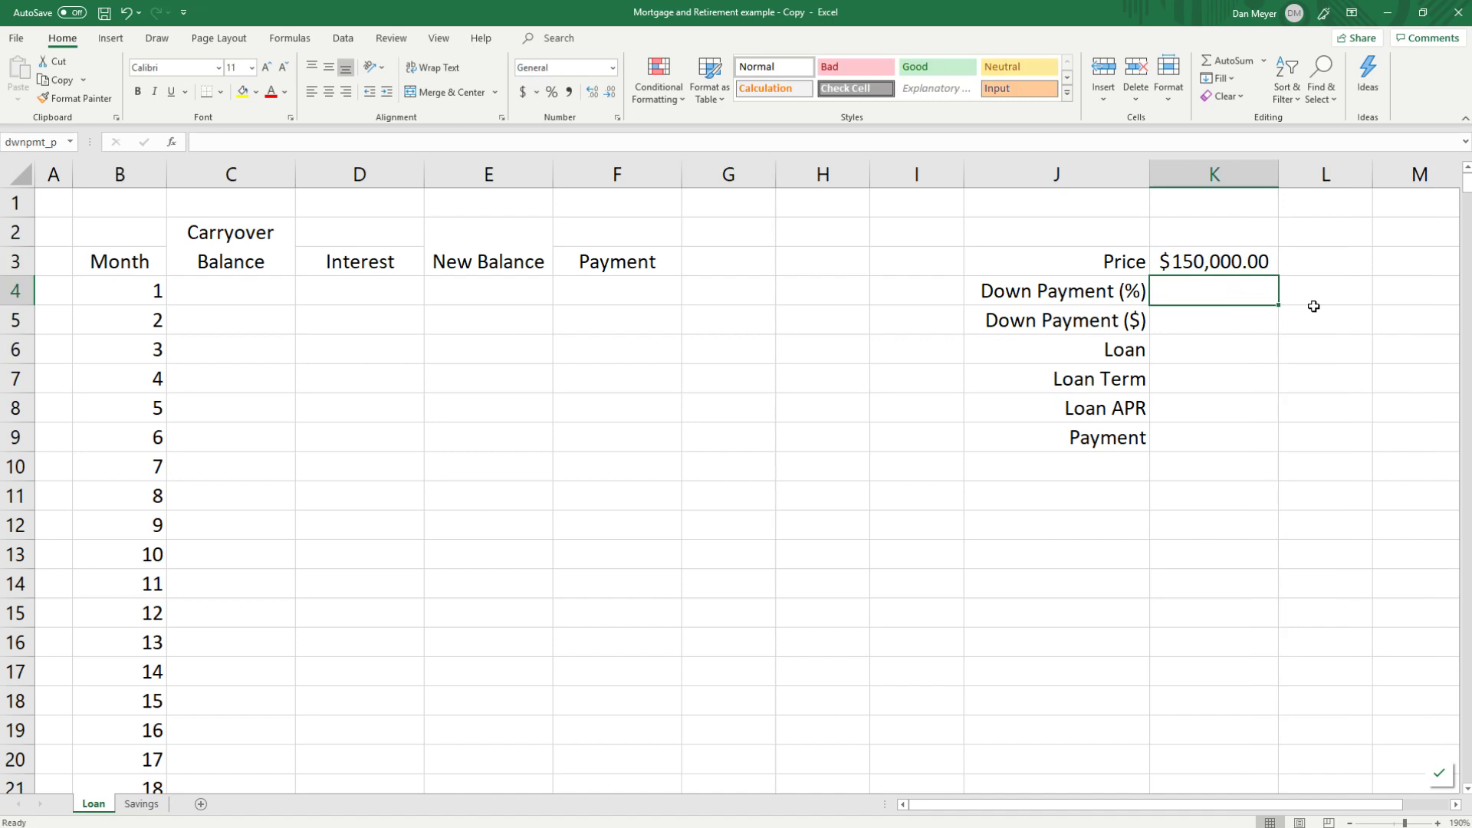
{"action": "type", "text": "20"}
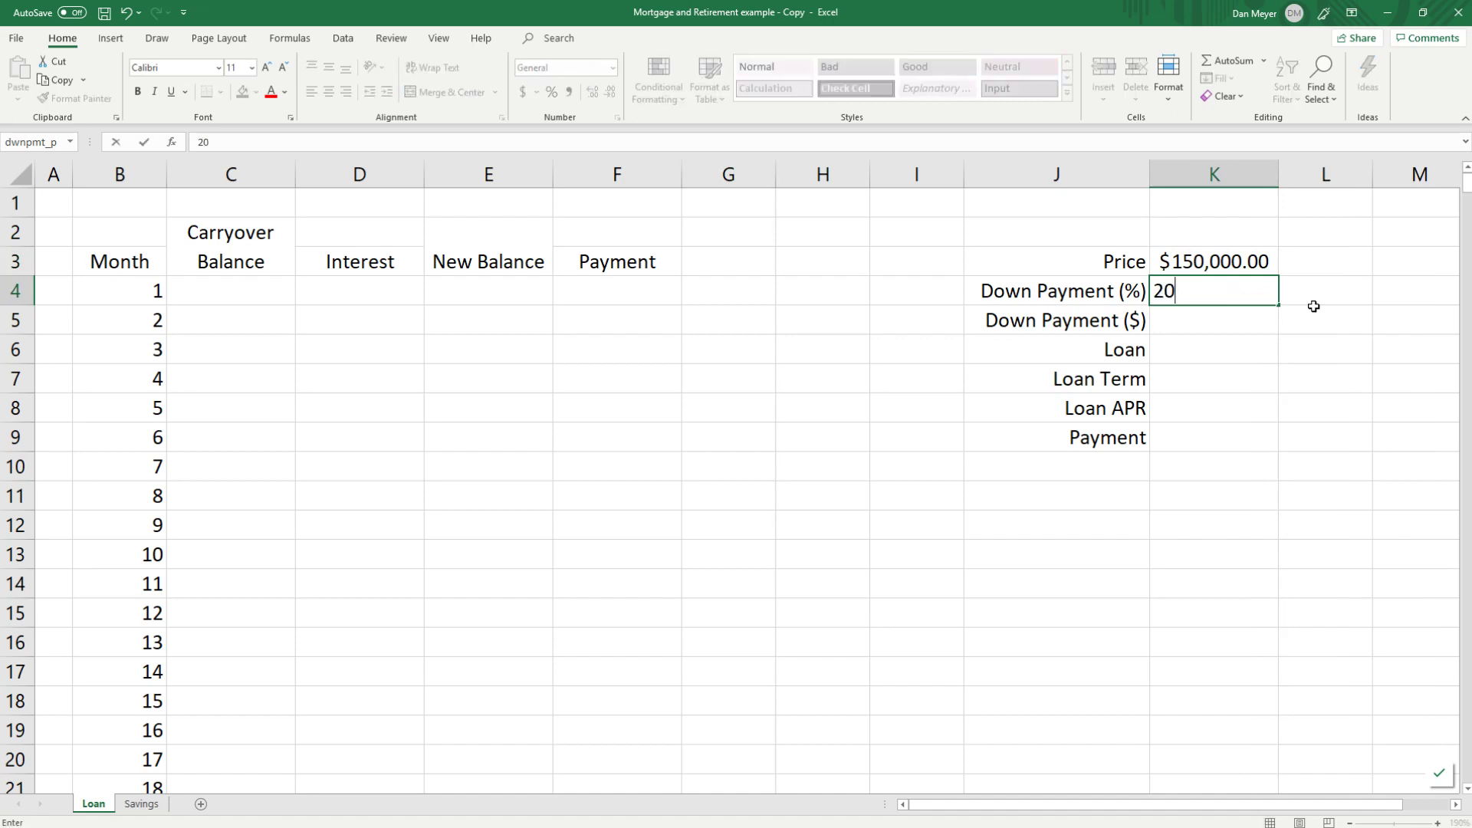
{"action": "type", "text": "%"}
{"action": "key", "text": "Return"}
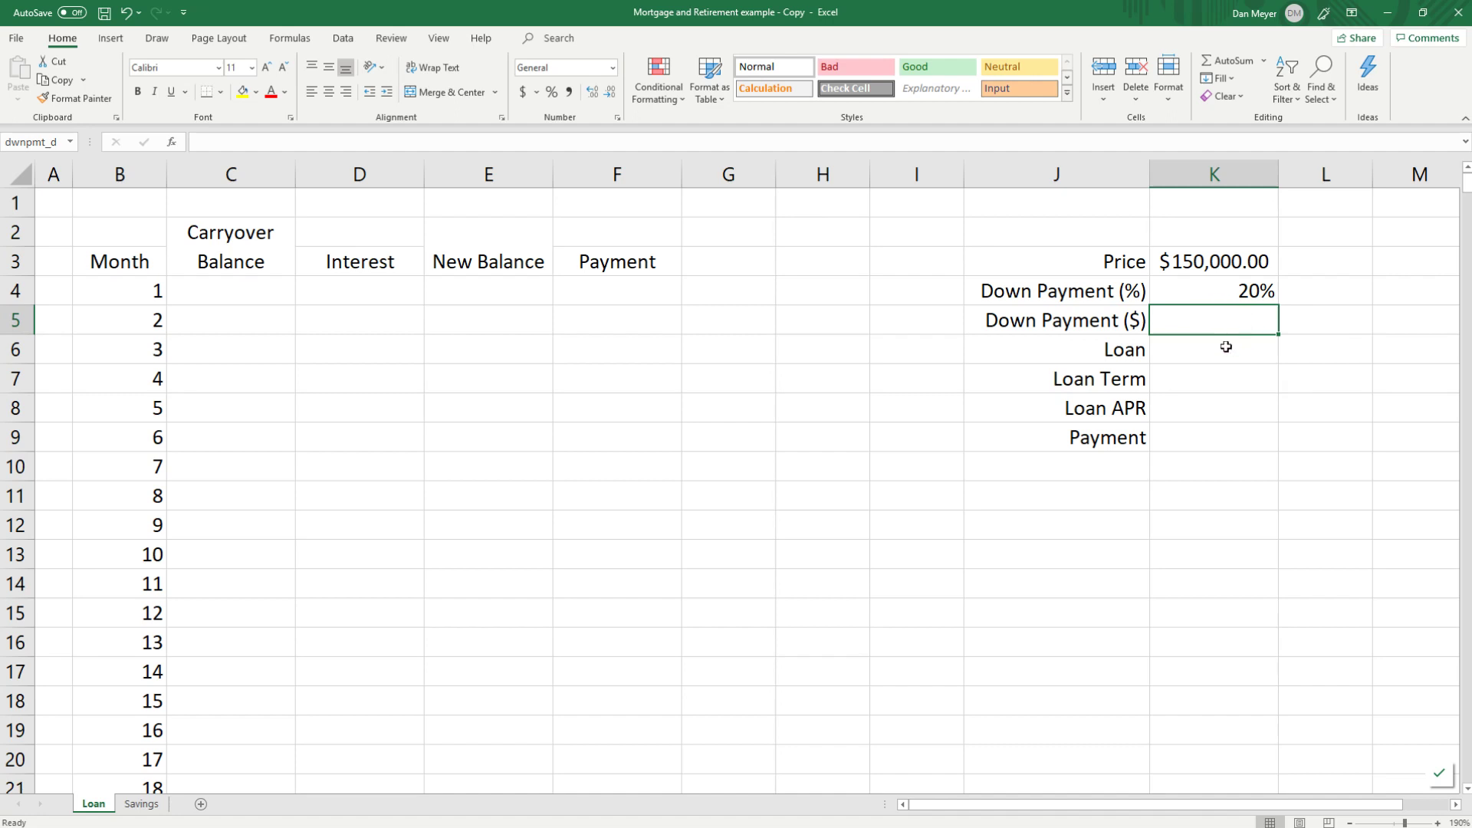
Step: Calculate the dollar down payment in K5 with =dwnpmt_p*price and give it the Accounting number format
{"action": "type", "text": "="}
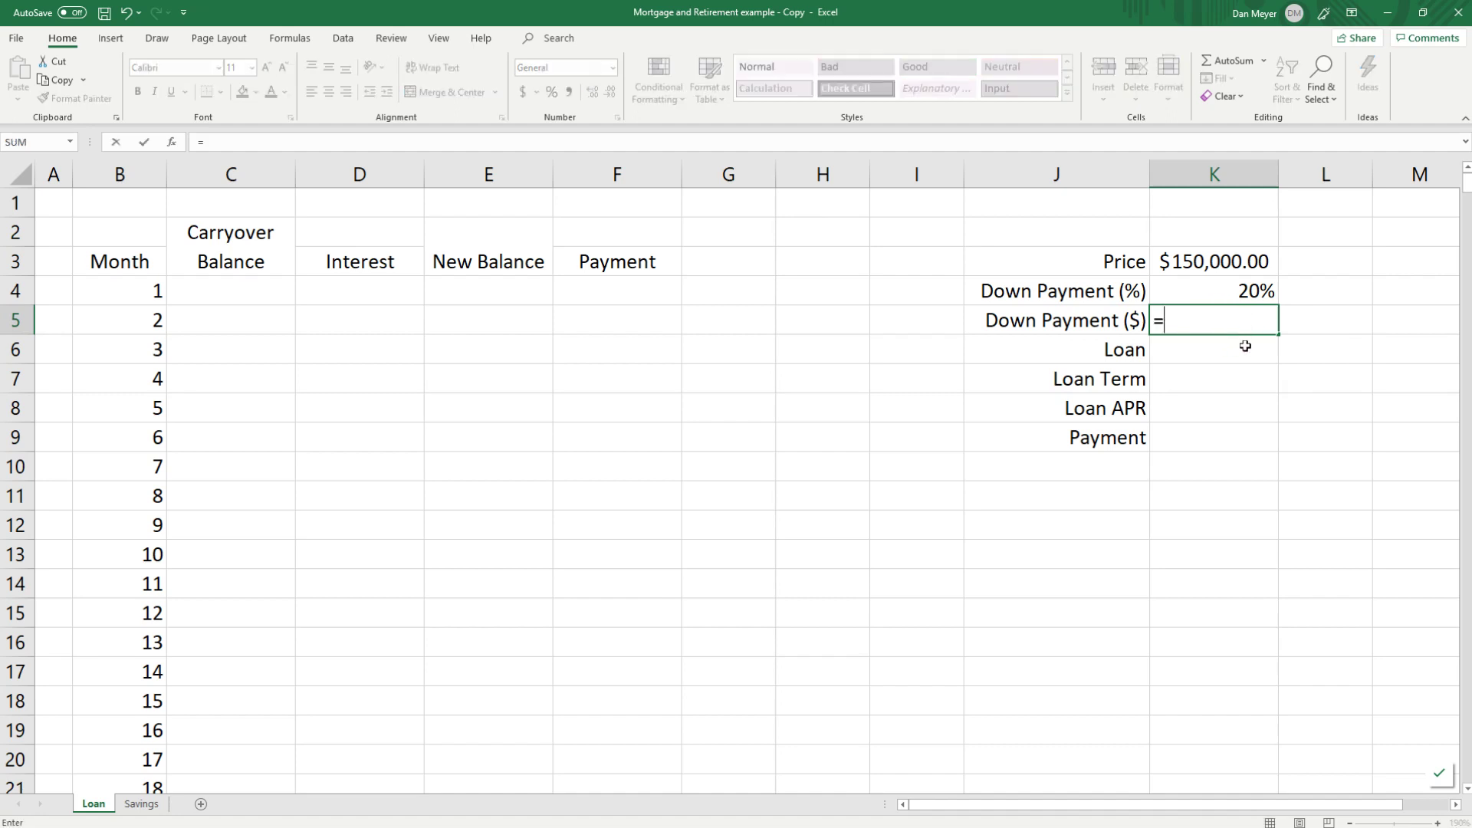
{"action": "key", "text": "Up"}
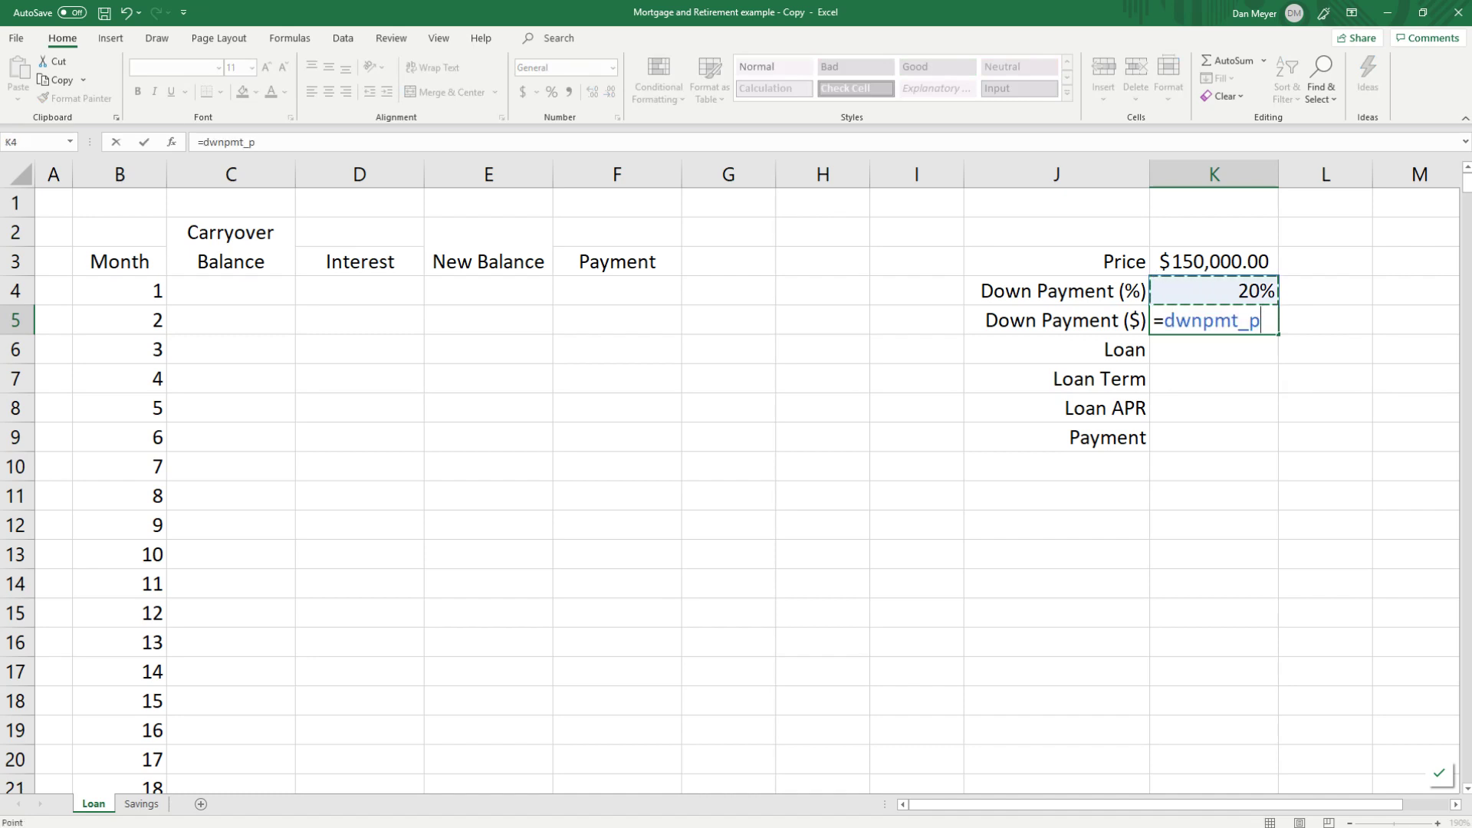
{"action": "type", "text": "*"}
{"action": "key", "text": "Up"}
{"action": "key", "text": "Up"}
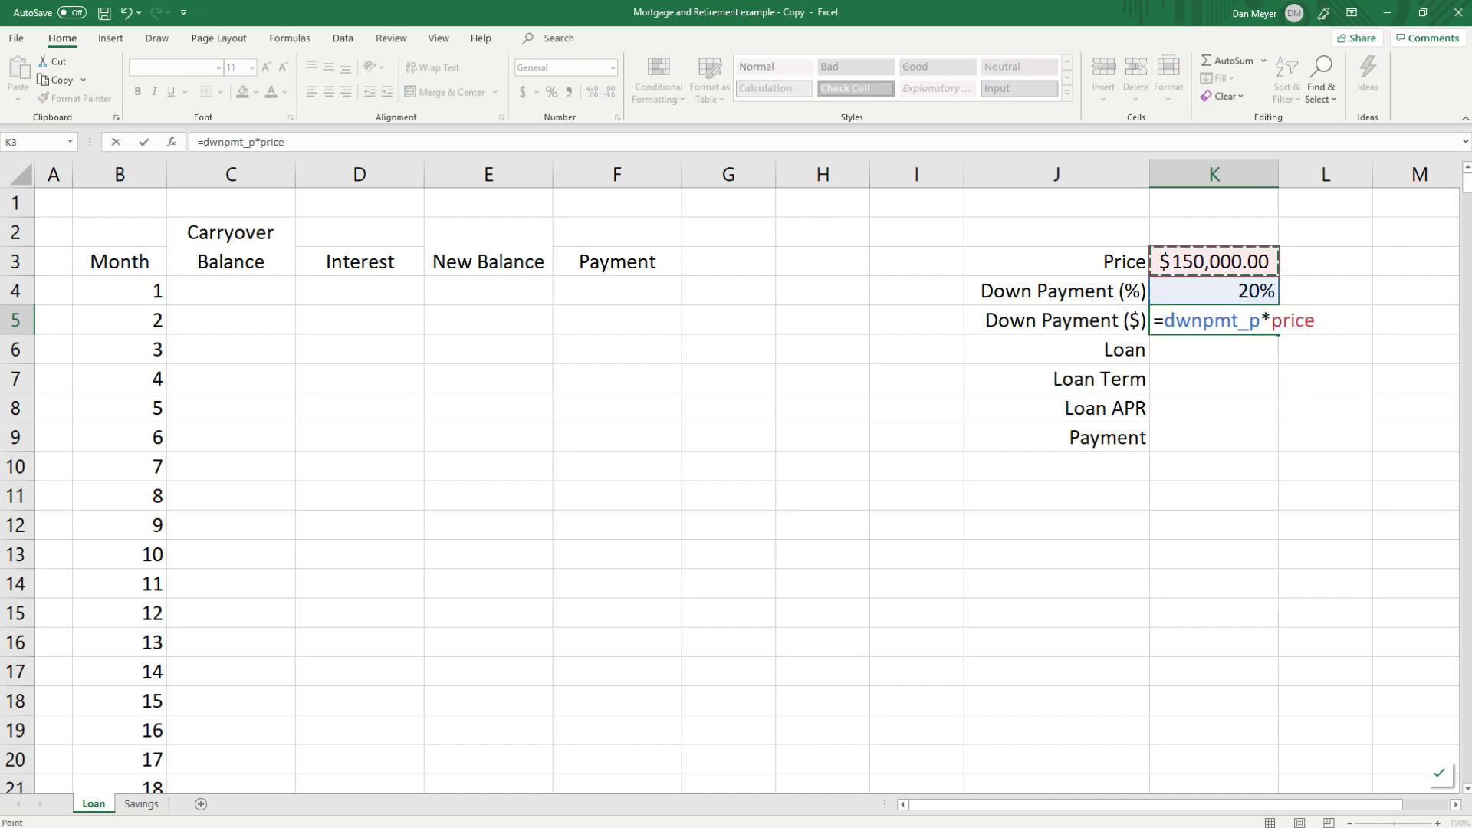
{"action": "key", "text": "Return"}
{"action": "key", "text": "Up"}
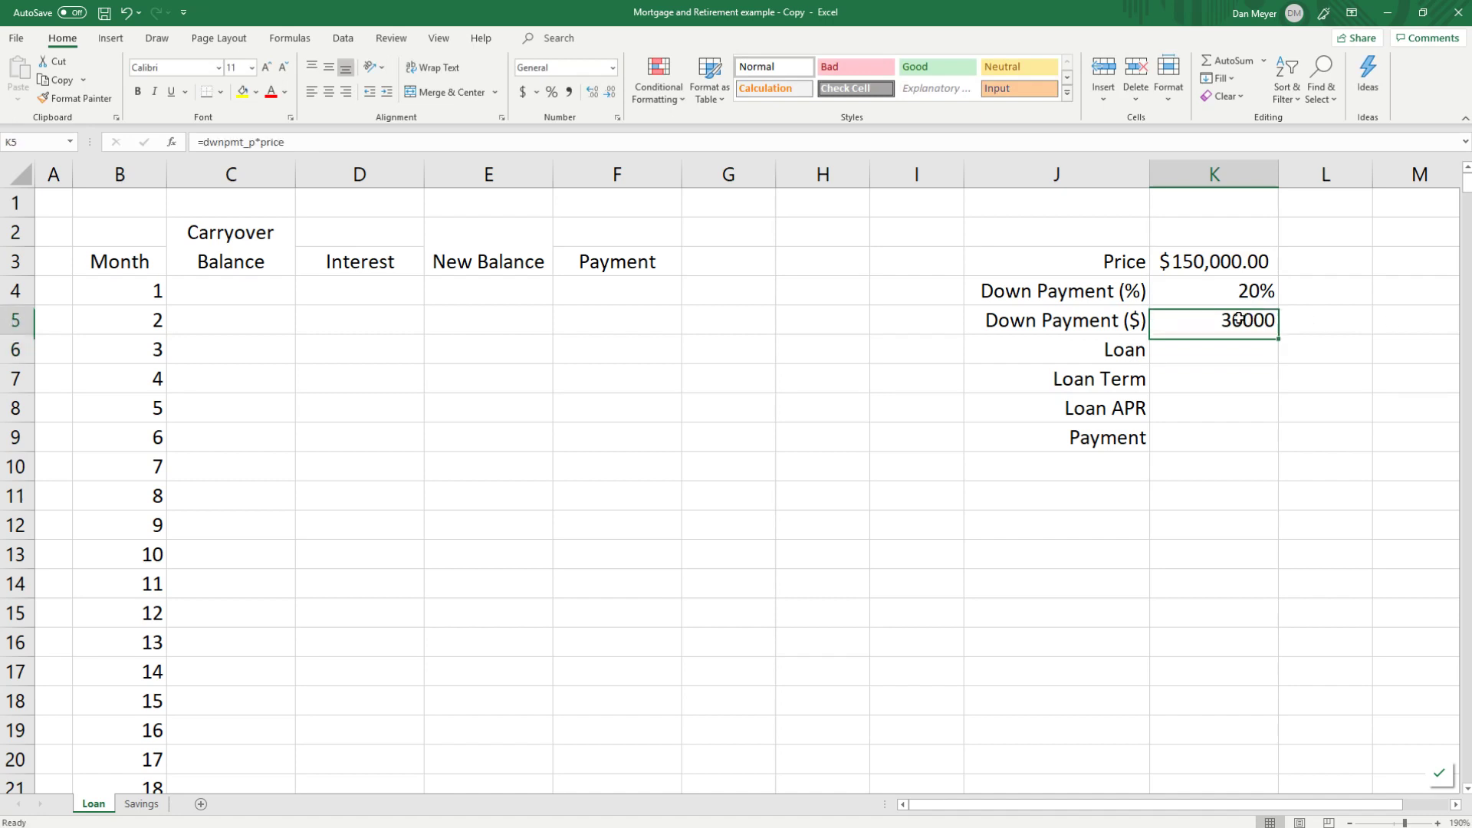
{"action": "left_click", "coordinate": [523, 92]}
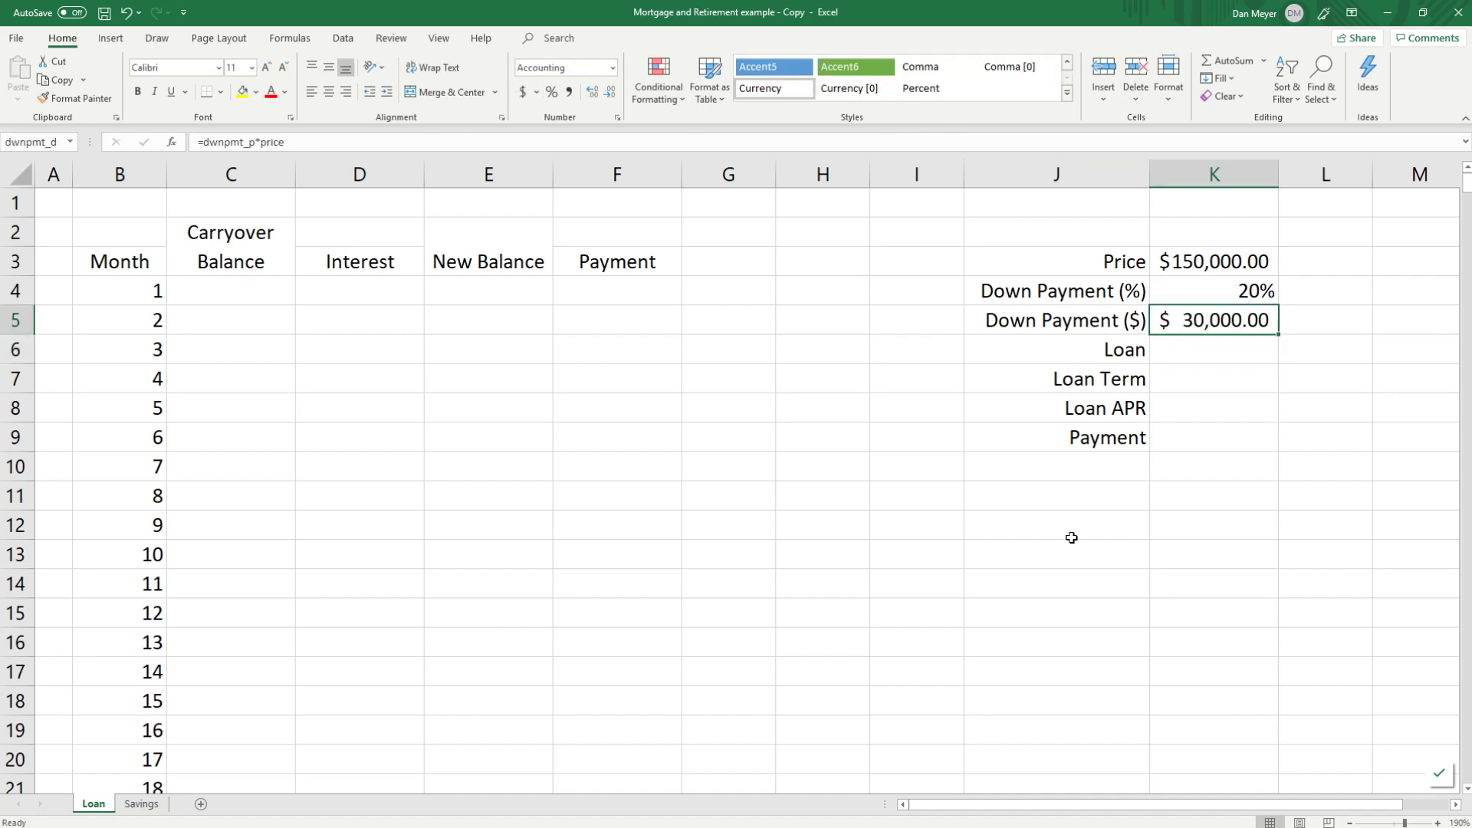
Step: Calculate the loan amount in K6 with =price-dwnpmt_d and give it the Accounting number format
{"action": "left_click", "coordinate": [1209, 357]}
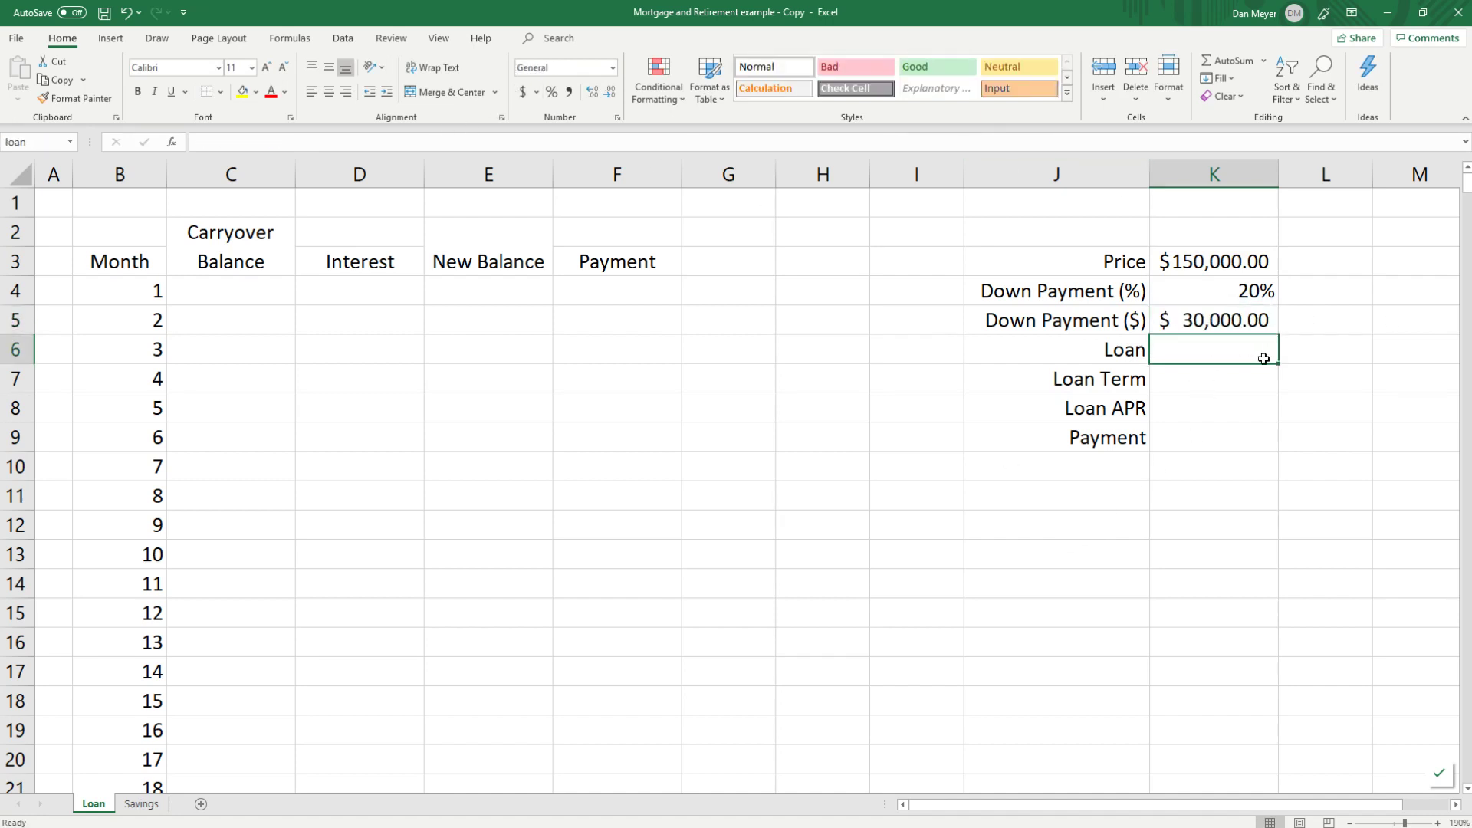
{"action": "type", "text": "="}
{"action": "key", "text": "Up"}
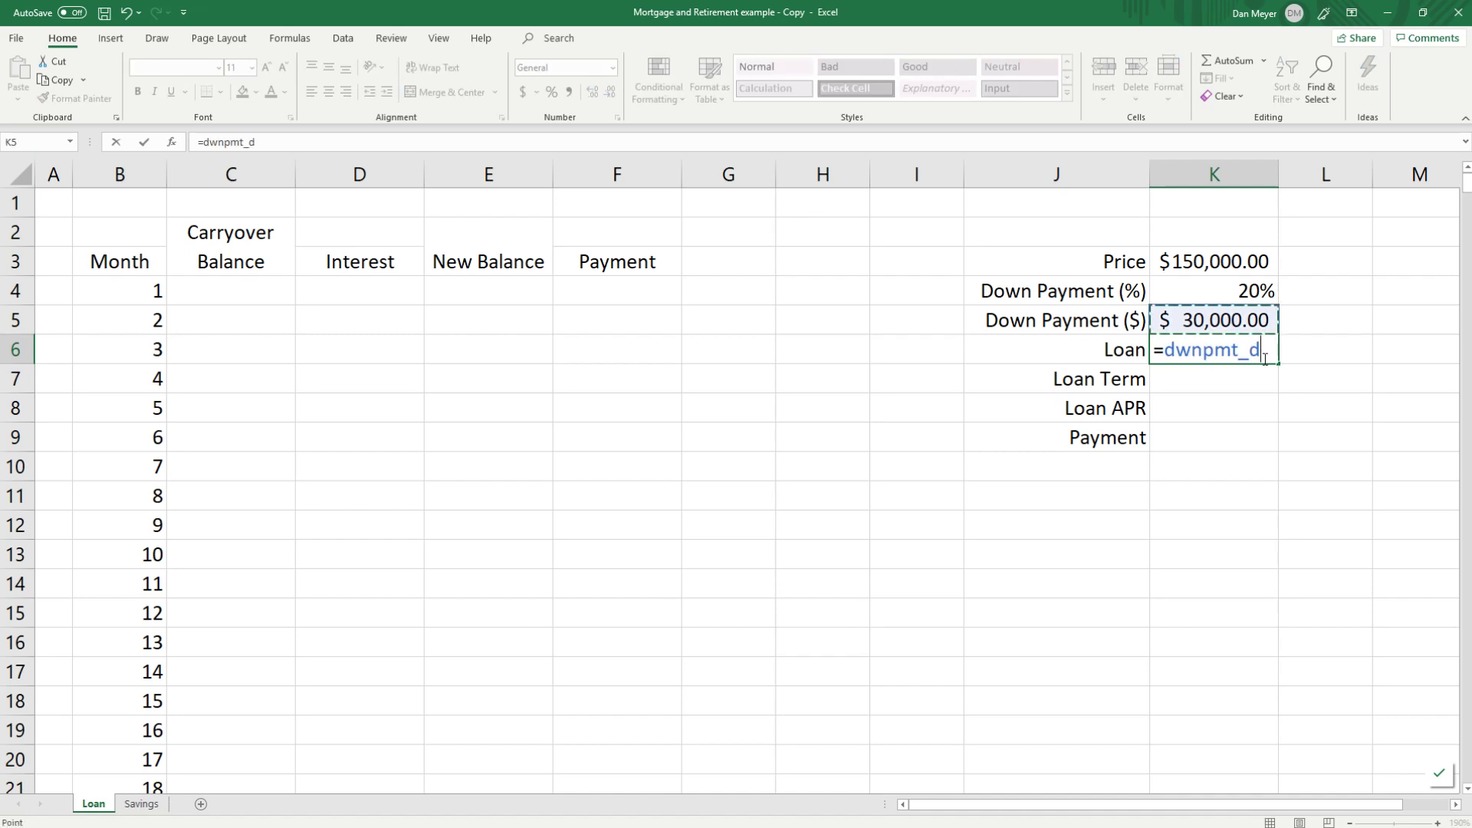
{"action": "key", "text": "Up"}
{"action": "key", "text": "Up"}
{"action": "type", "text": "-"}
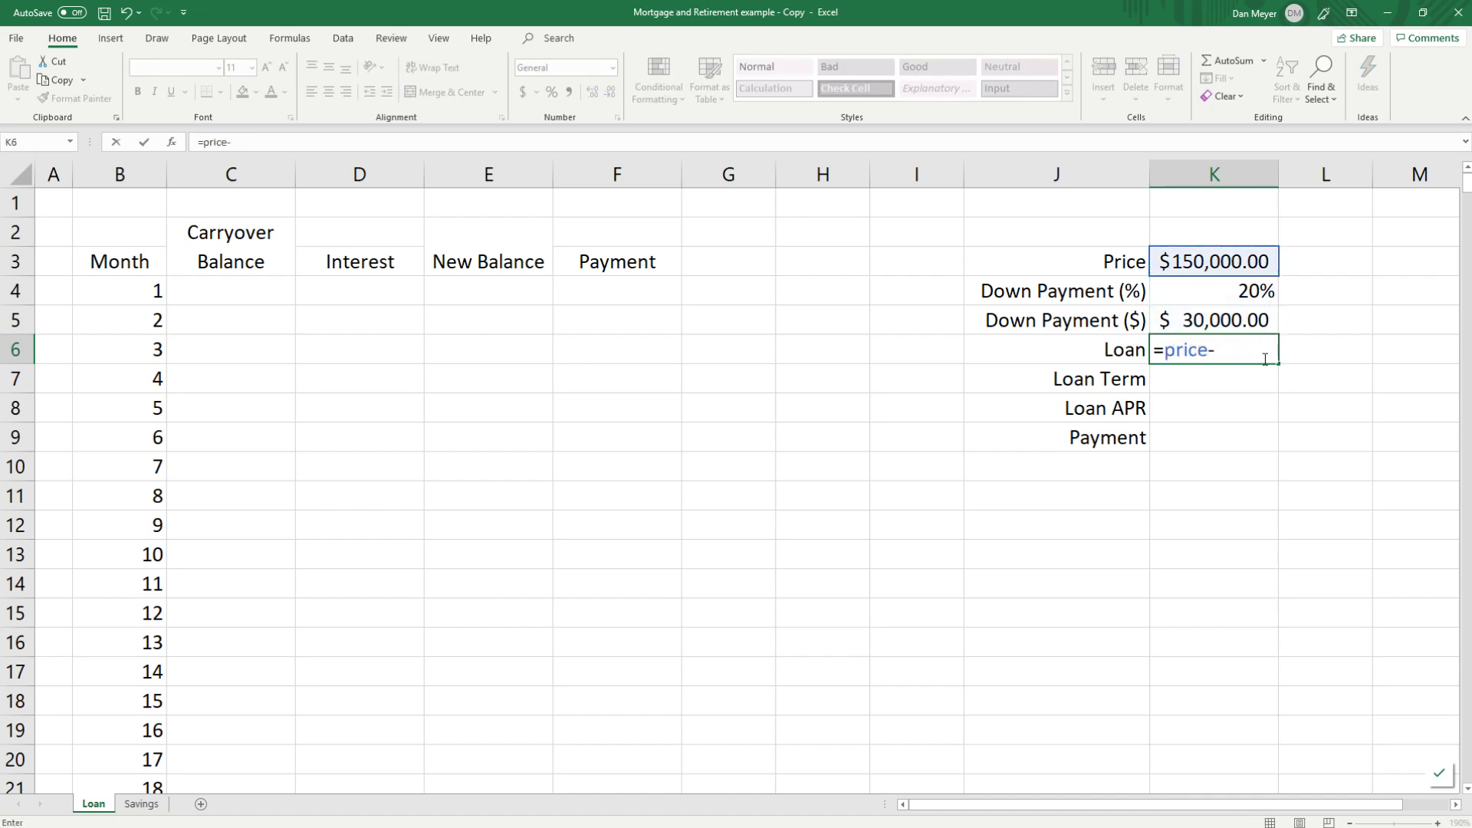
{"action": "key", "text": "Up"}
{"action": "key", "text": "Return"}
{"action": "left_click", "coordinate": [1264, 357]}
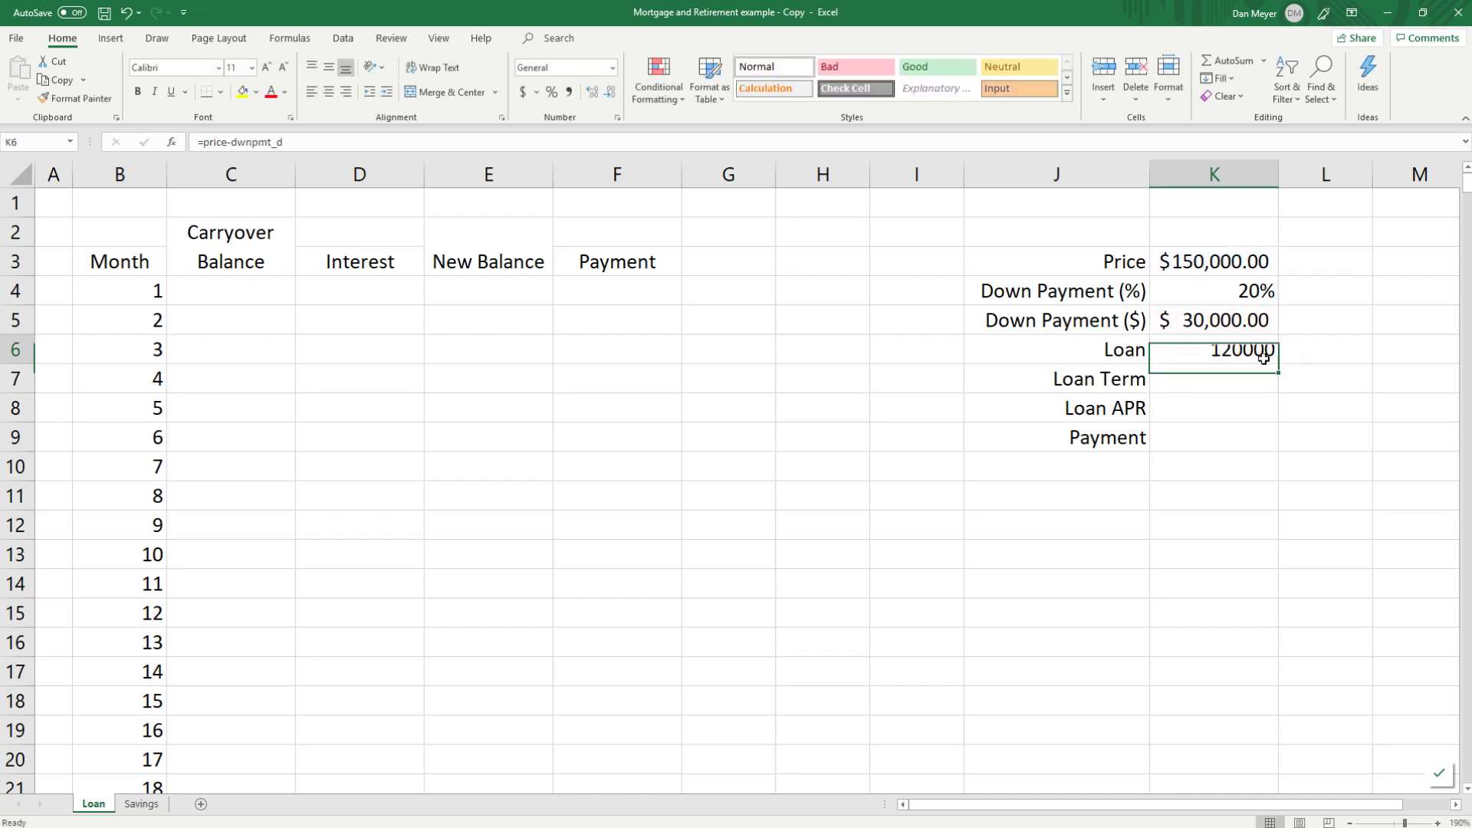
{"action": "left_click", "coordinate": [523, 92]}
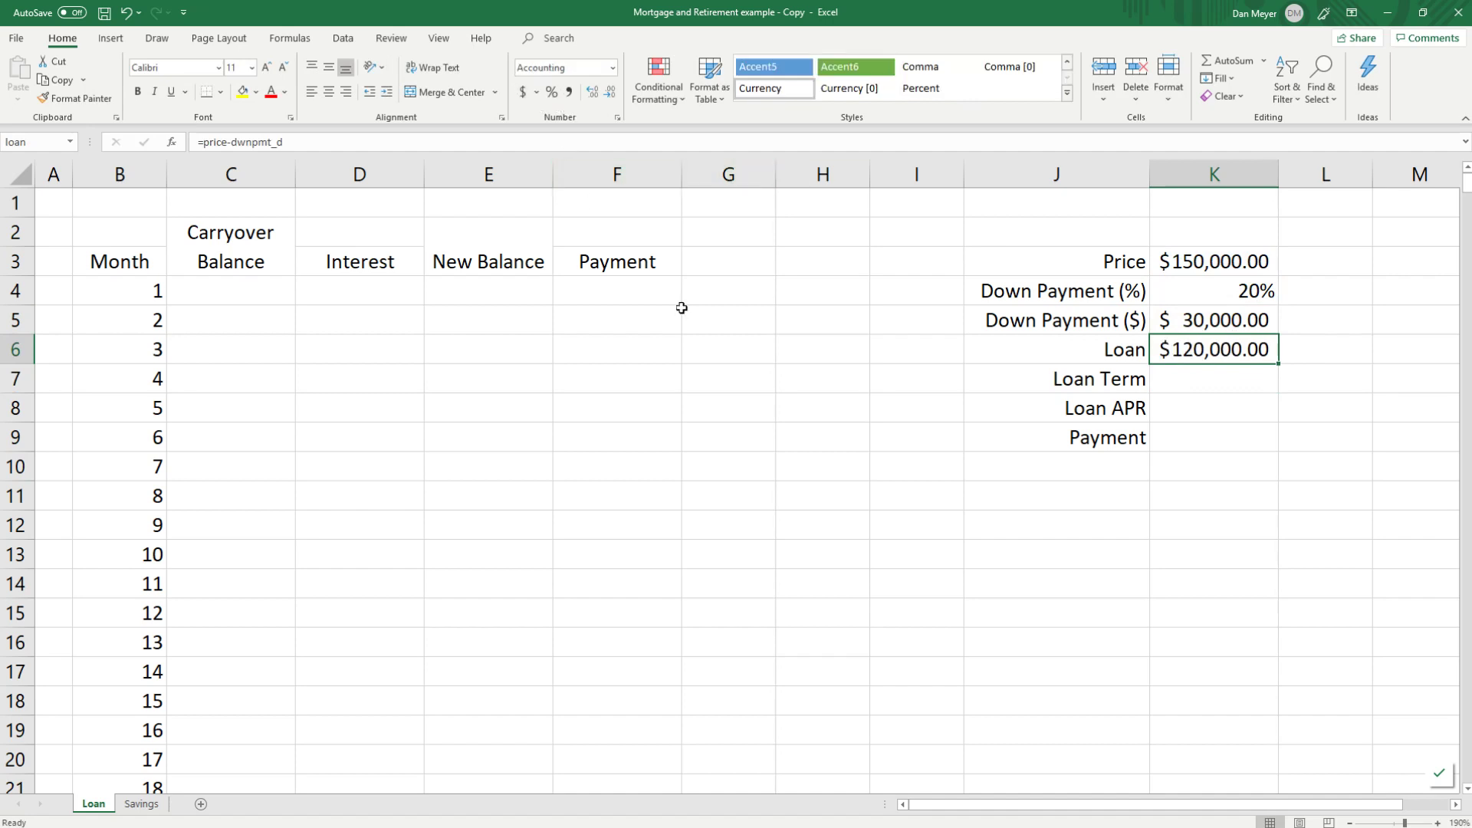
Step: Enter a loan term of 30 in K7
{"action": "left_click", "coordinate": [1203, 381]}
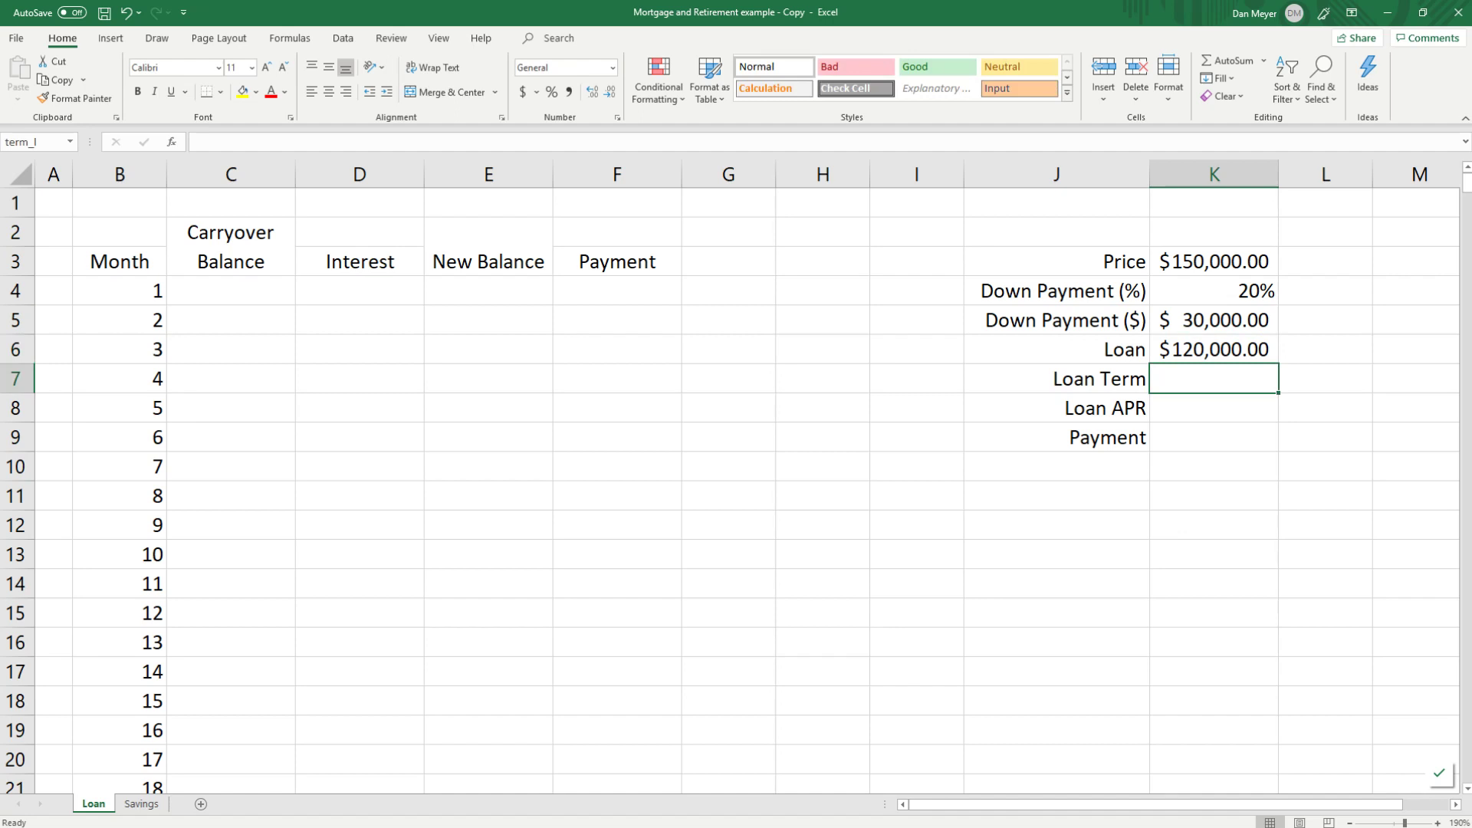
{"action": "type", "text": "30"}
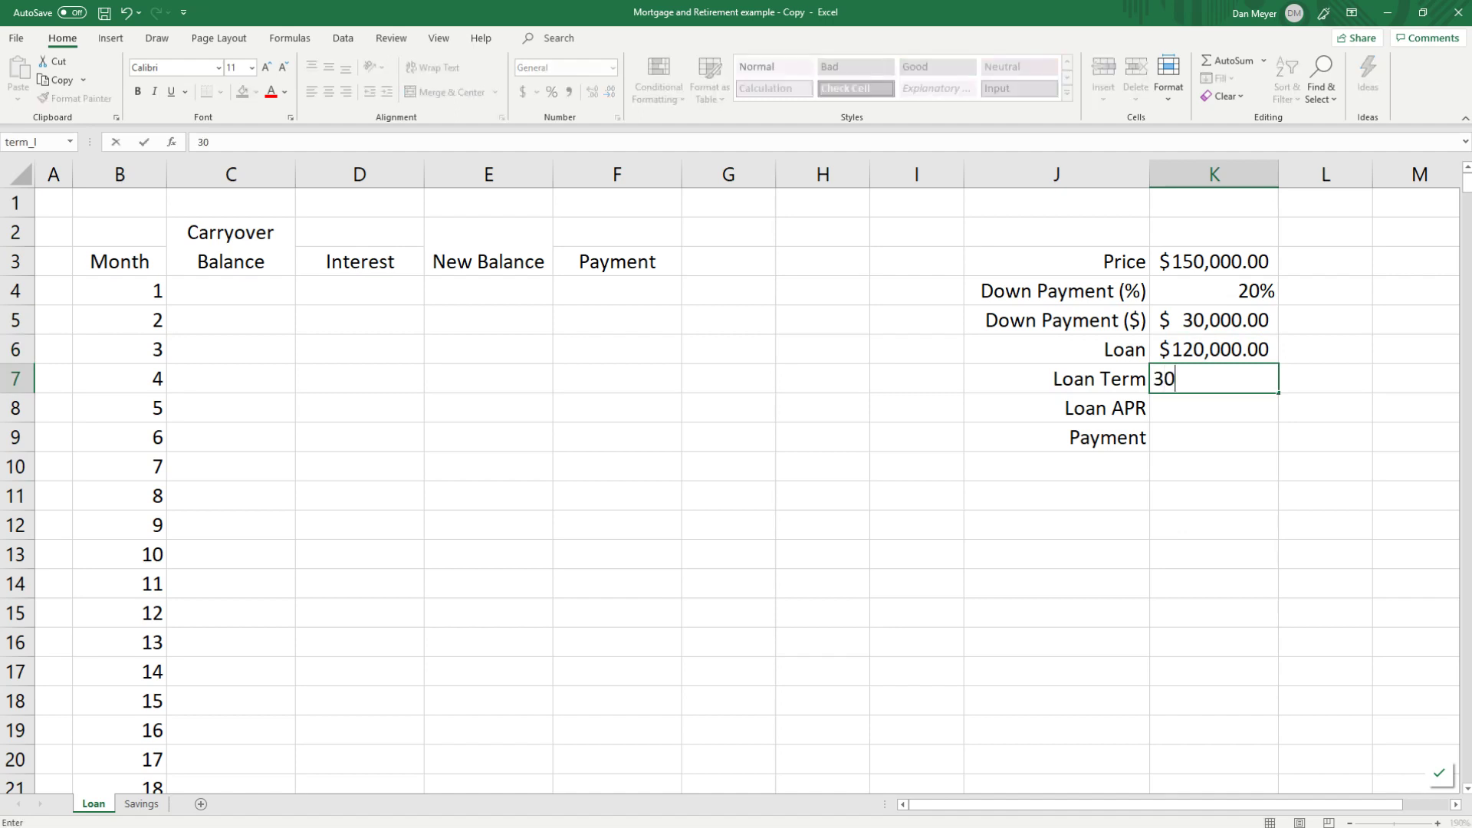
{"action": "key", "text": "Return"}
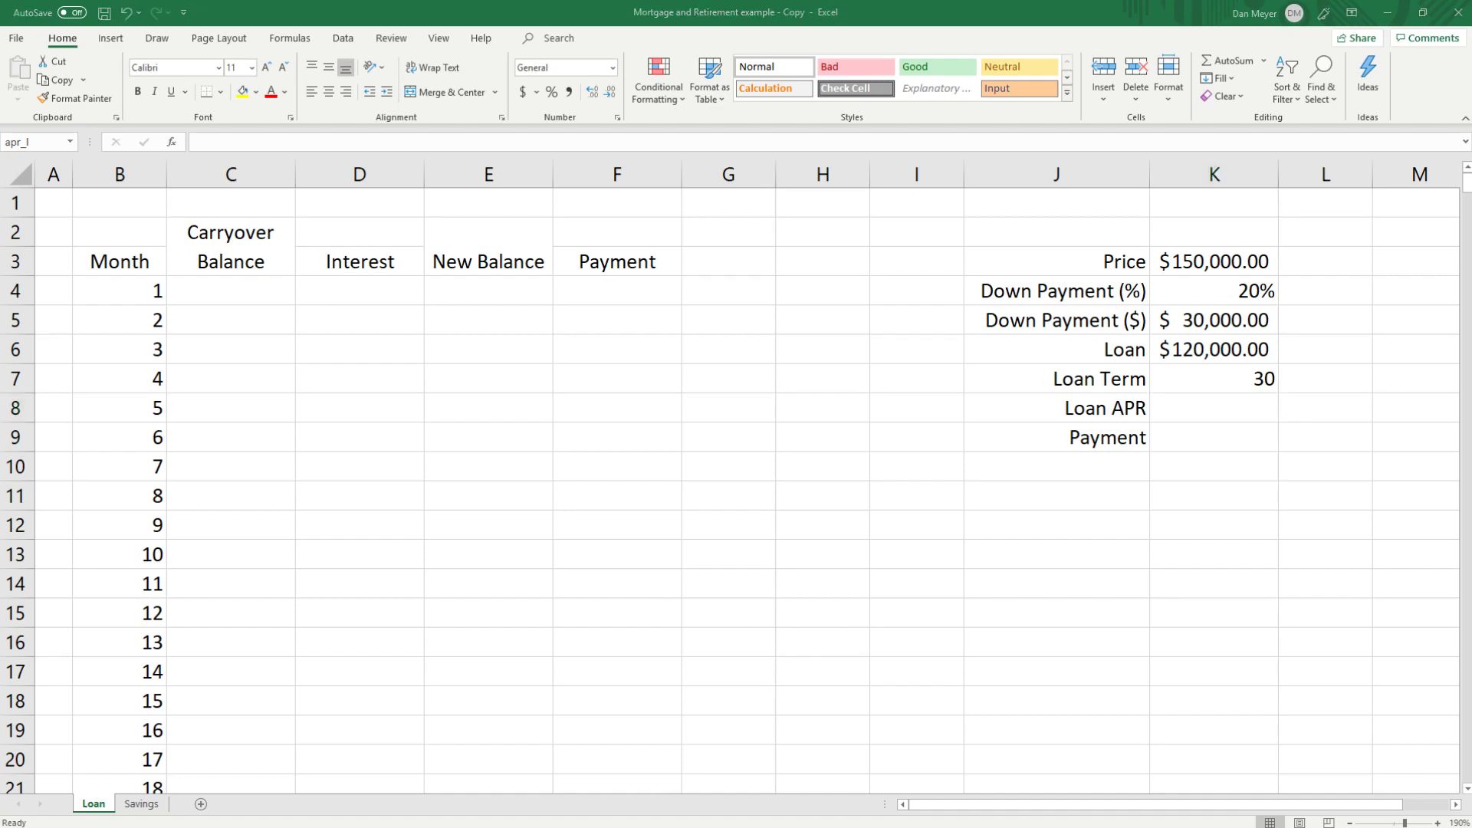
Step: Switch to Chrome and search Google for "mortgage apr" to look for a current loan rate
{"action": "left_click_drag", "start_coordinate": [1471, 65], "coordinate": [798, 0]}
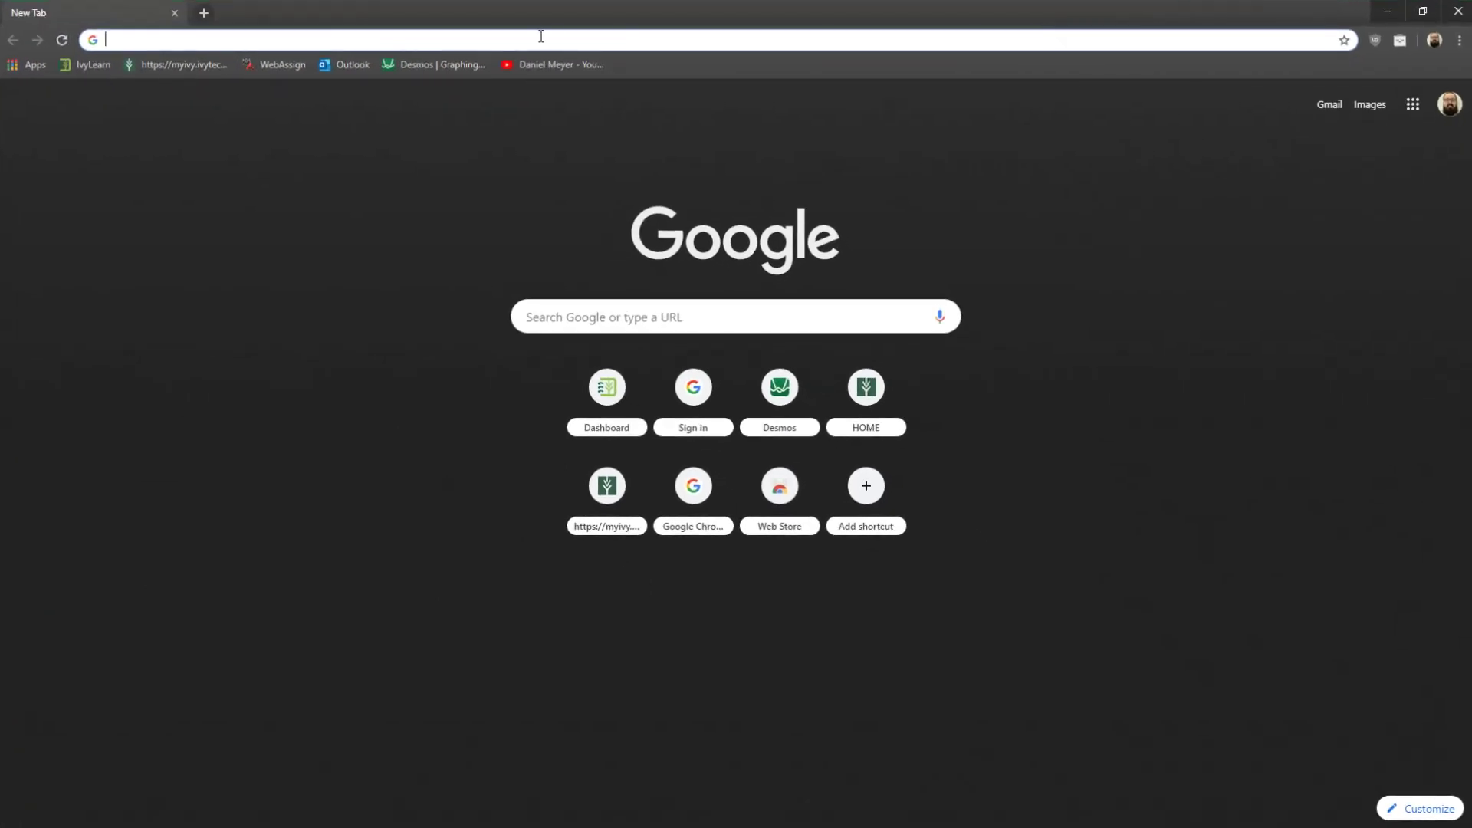
{"action": "type", "text": "mo"}
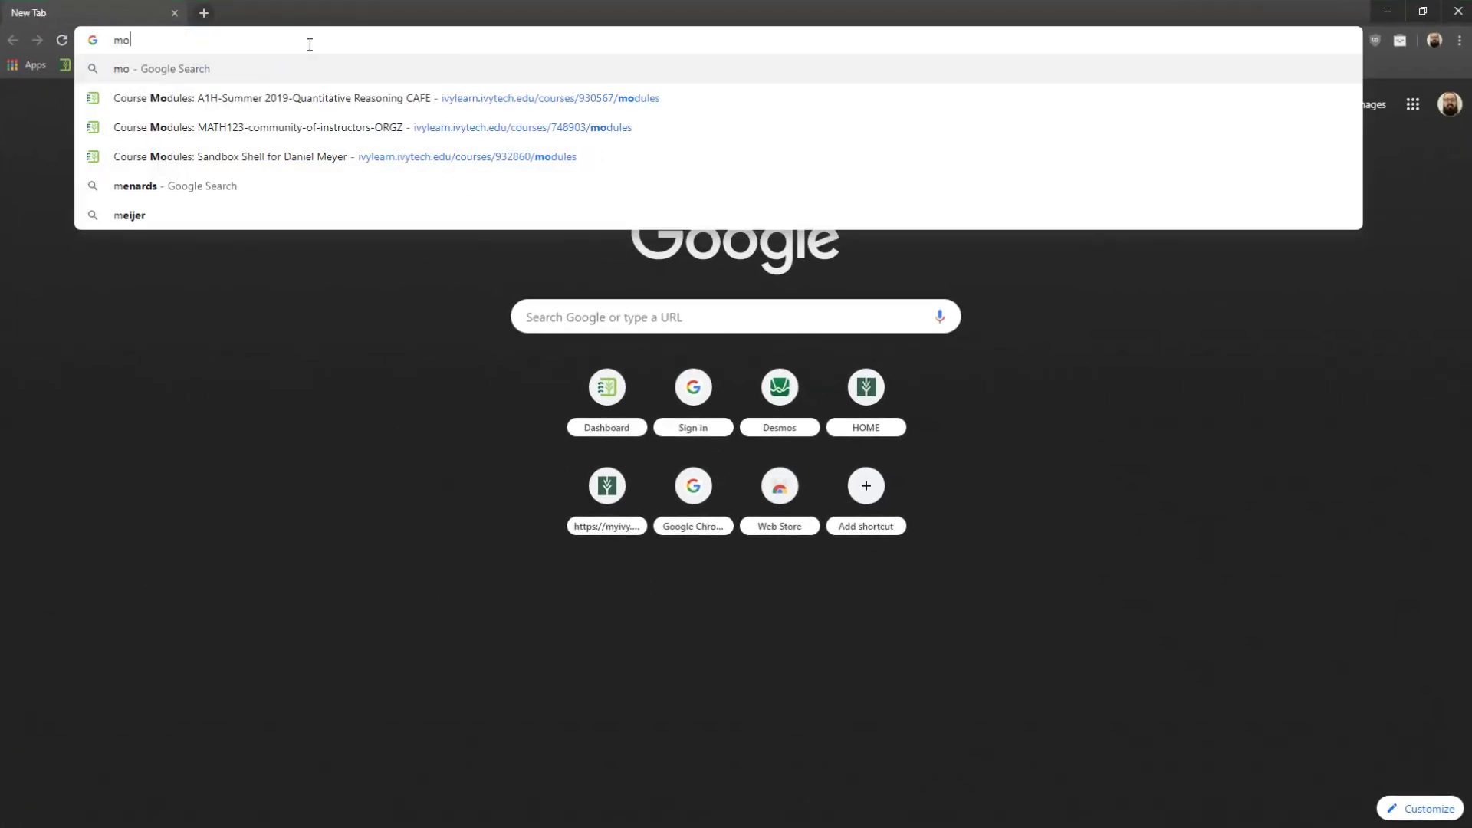
{"action": "type", "text": "rtga"}
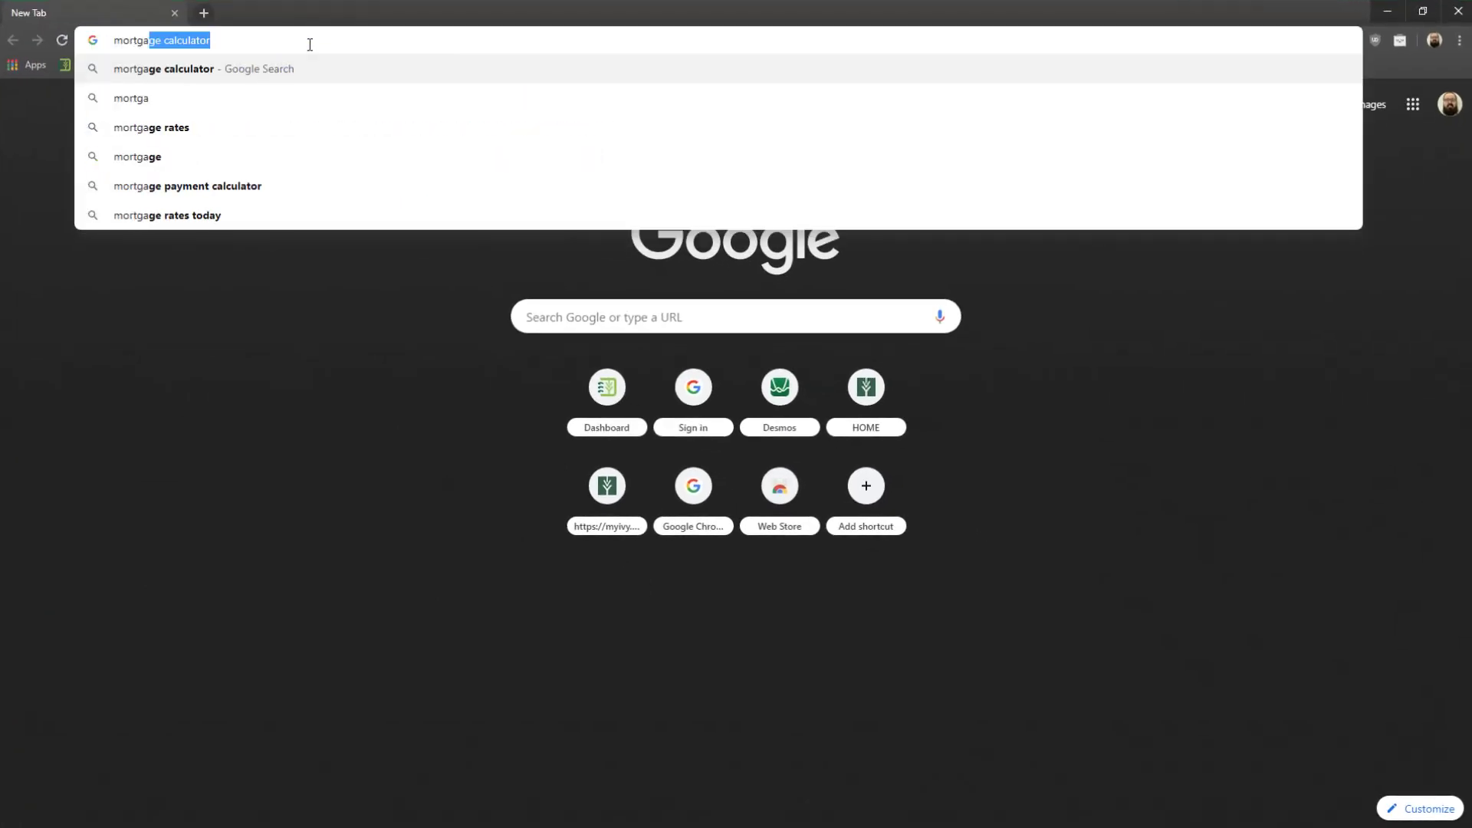
{"action": "key", "text": "BackSpace"}
{"action": "type", "text": "a"}
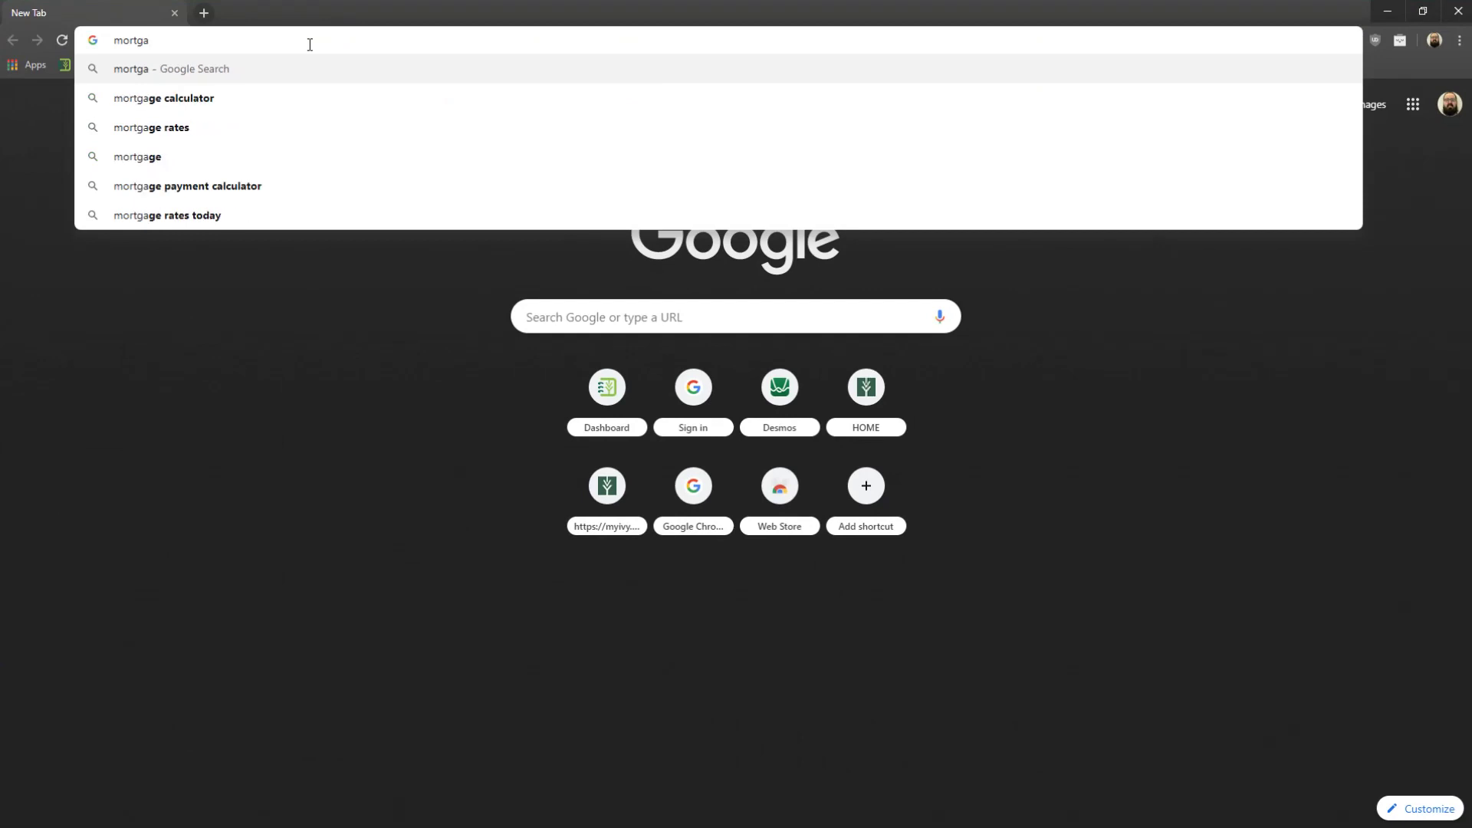
{"action": "type", "text": "ge"}
{"action": "type", "text": "r"}
{"action": "key", "text": "Return"}
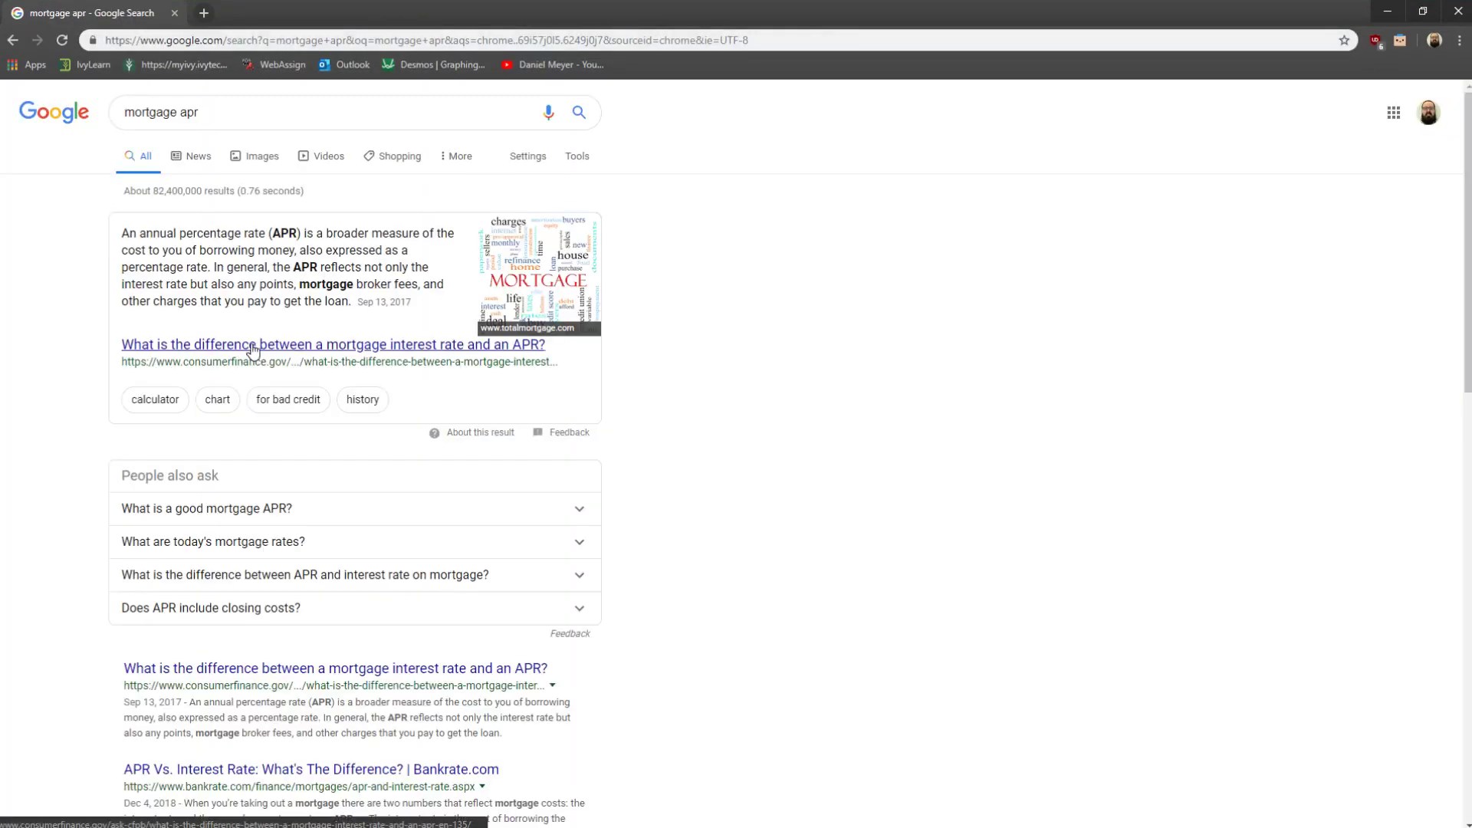
{"action": "scroll", "coordinate": [340, 591], "scroll_direction": "down", "scroll_amount": 2}
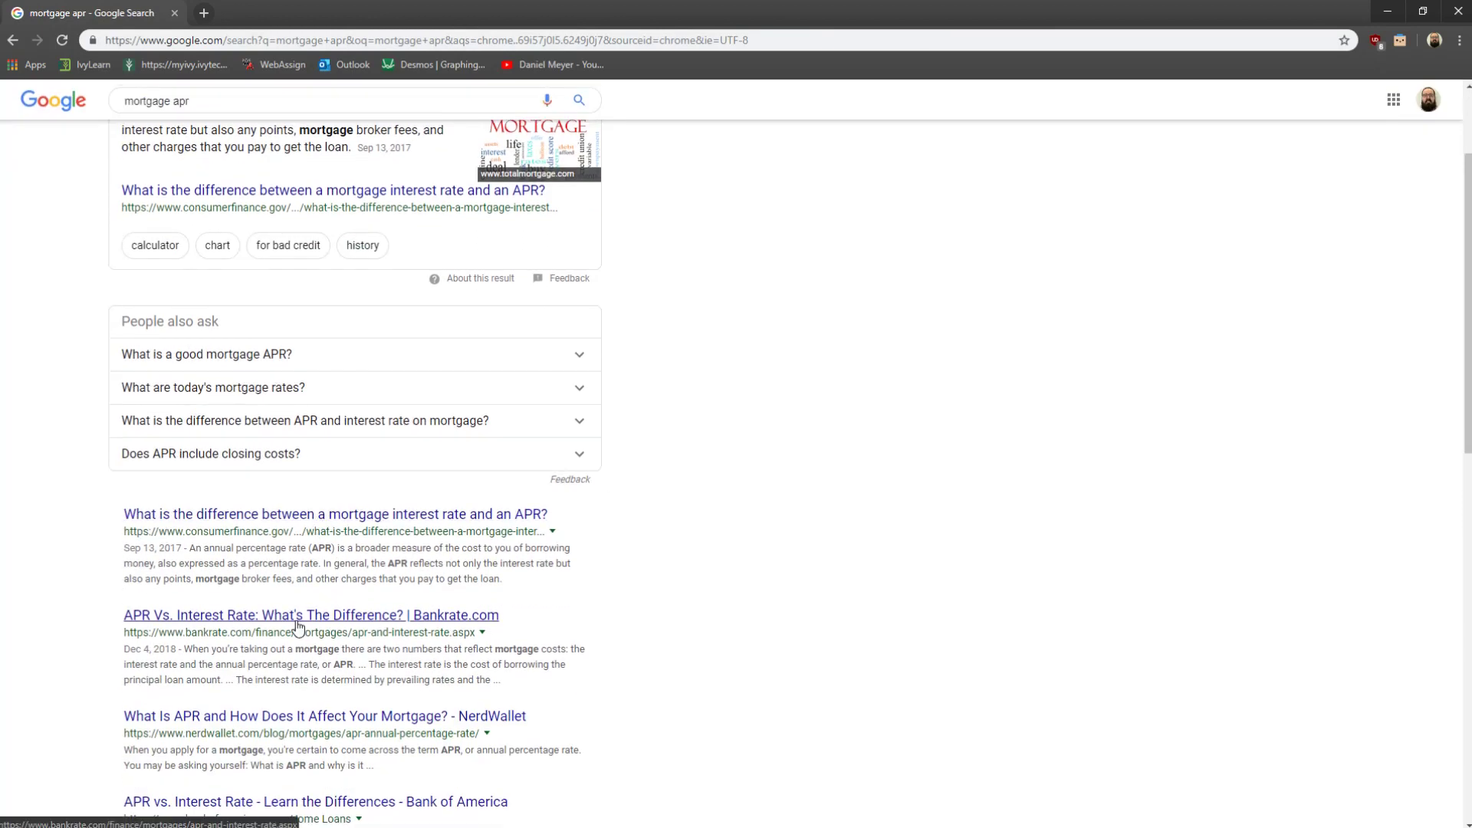
Step: Read the search answer on what a good mortgage APR is, and enter 4.25% as the loan APR in K8 back in Excel
{"action": "left_click", "coordinate": [583, 357]}
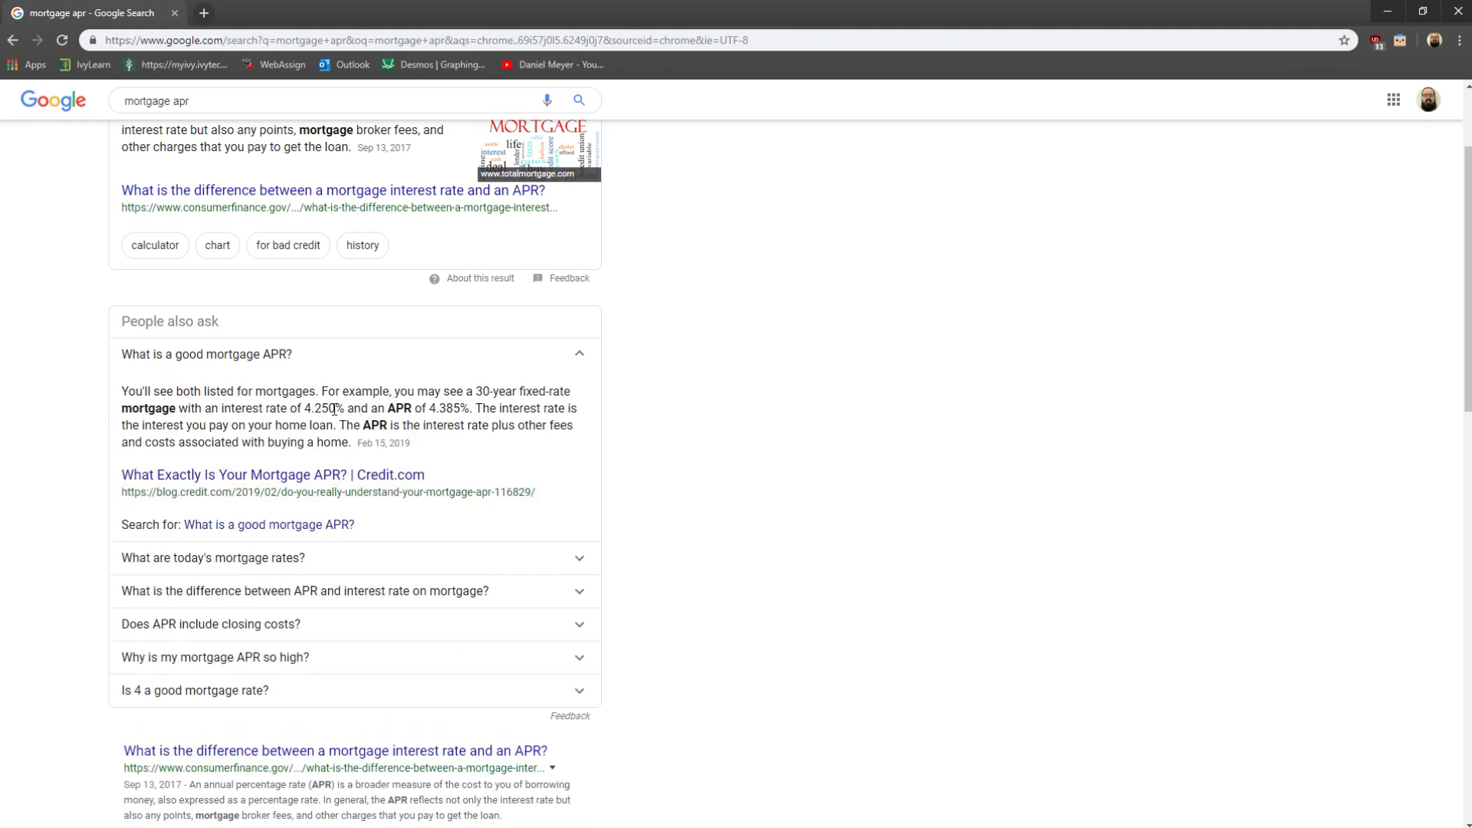
{"action": "left_click", "coordinate": [1460, 12]}
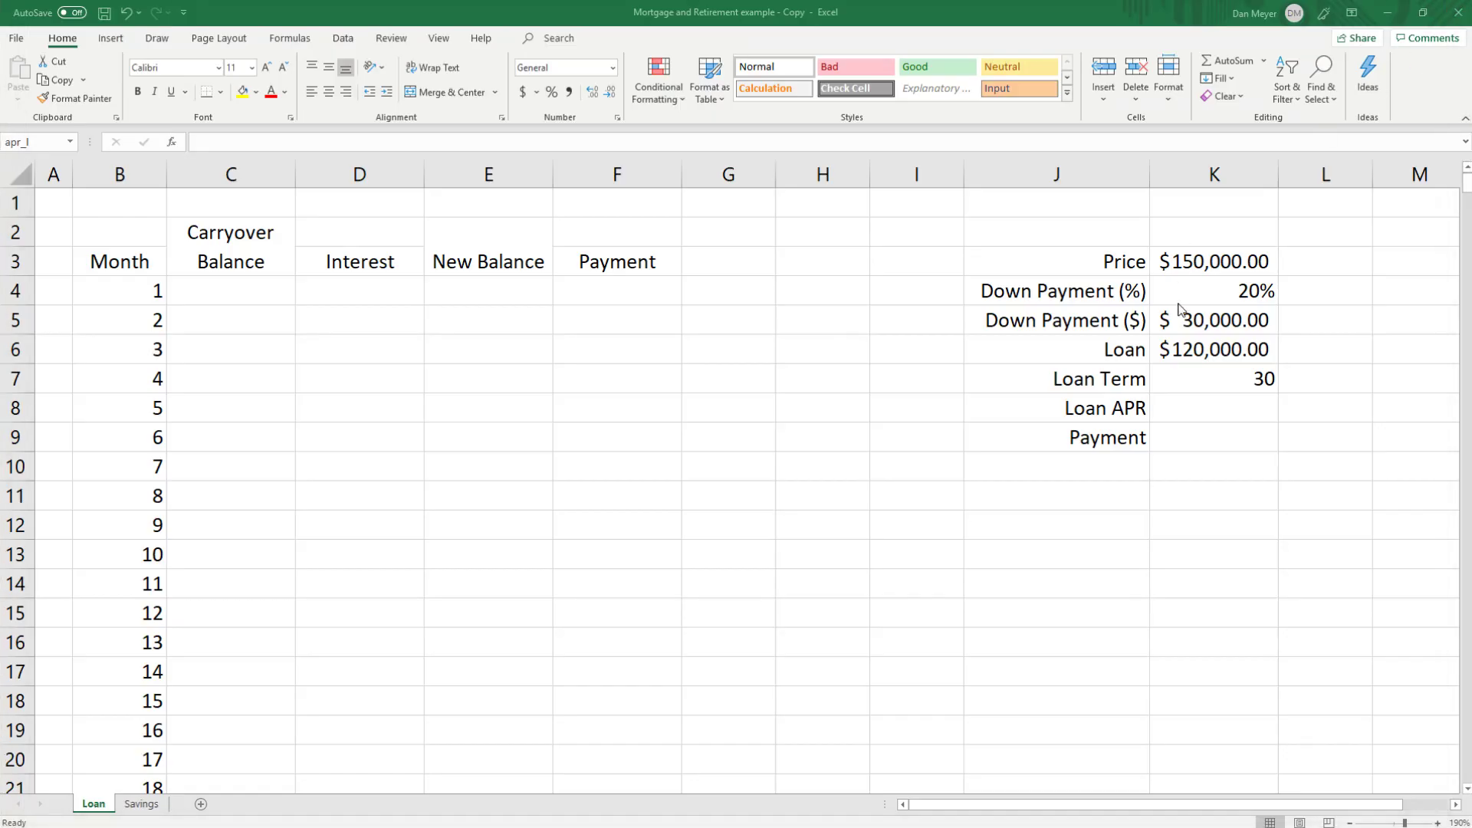
{"action": "left_click", "coordinate": [1214, 406]}
{"action": "type", "text": "4.25%"}
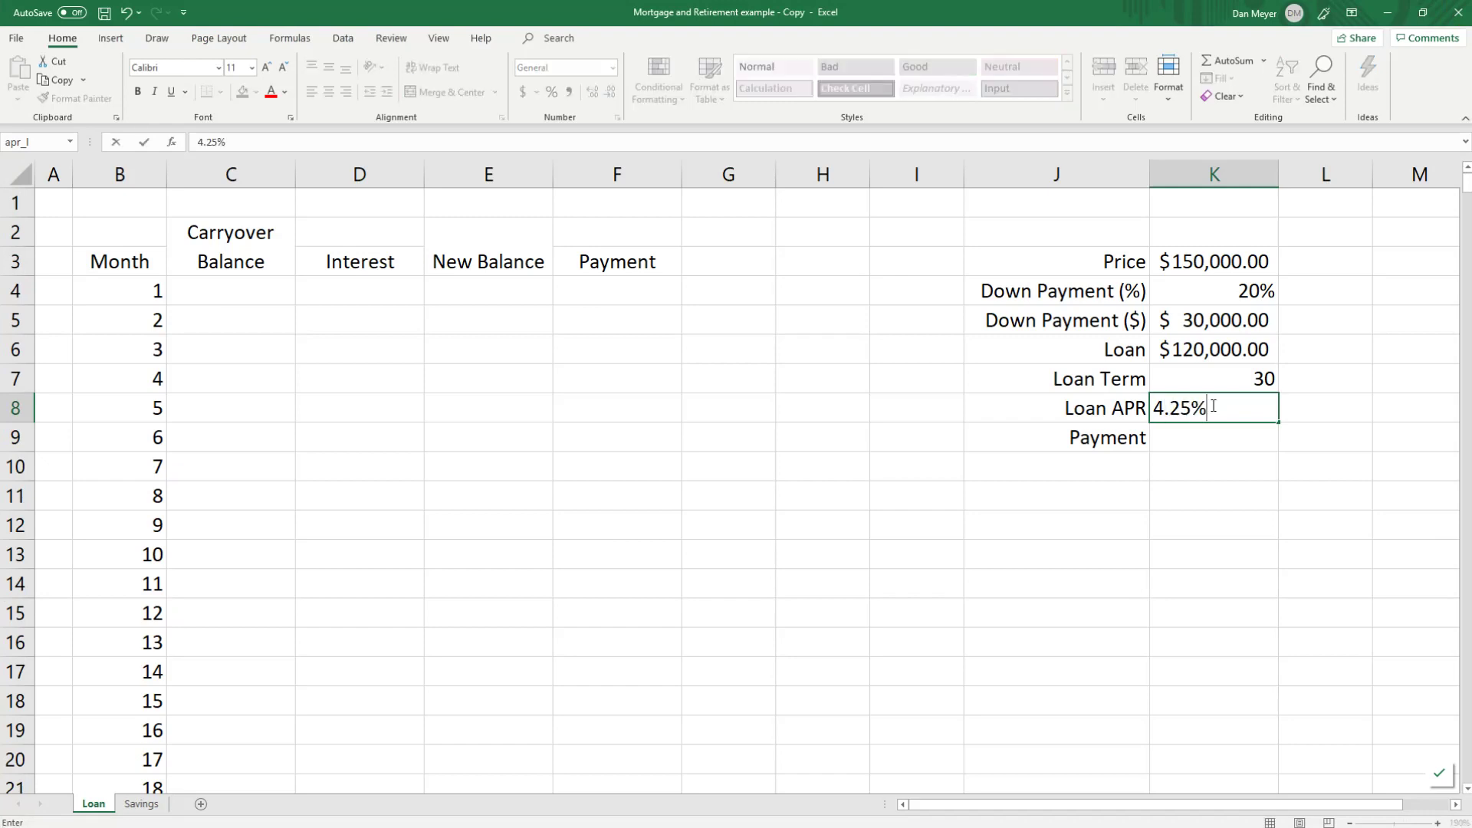
{"action": "key", "text": "Return"}
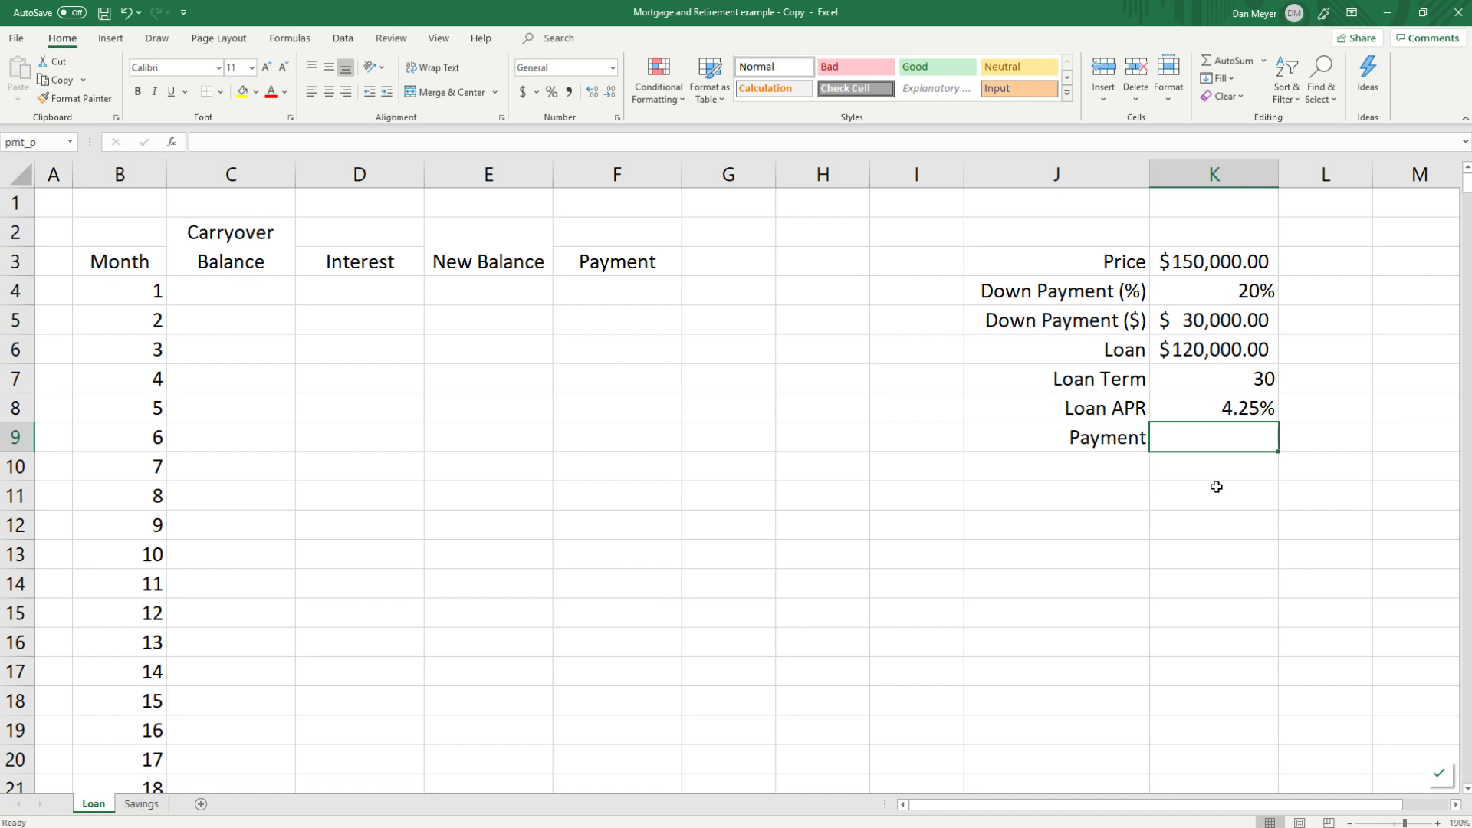
Step: Calculate the monthly payment in K9 with =PMT(apr_l/12,12*term_l,-loan)
{"action": "type", "text": "=pm"}
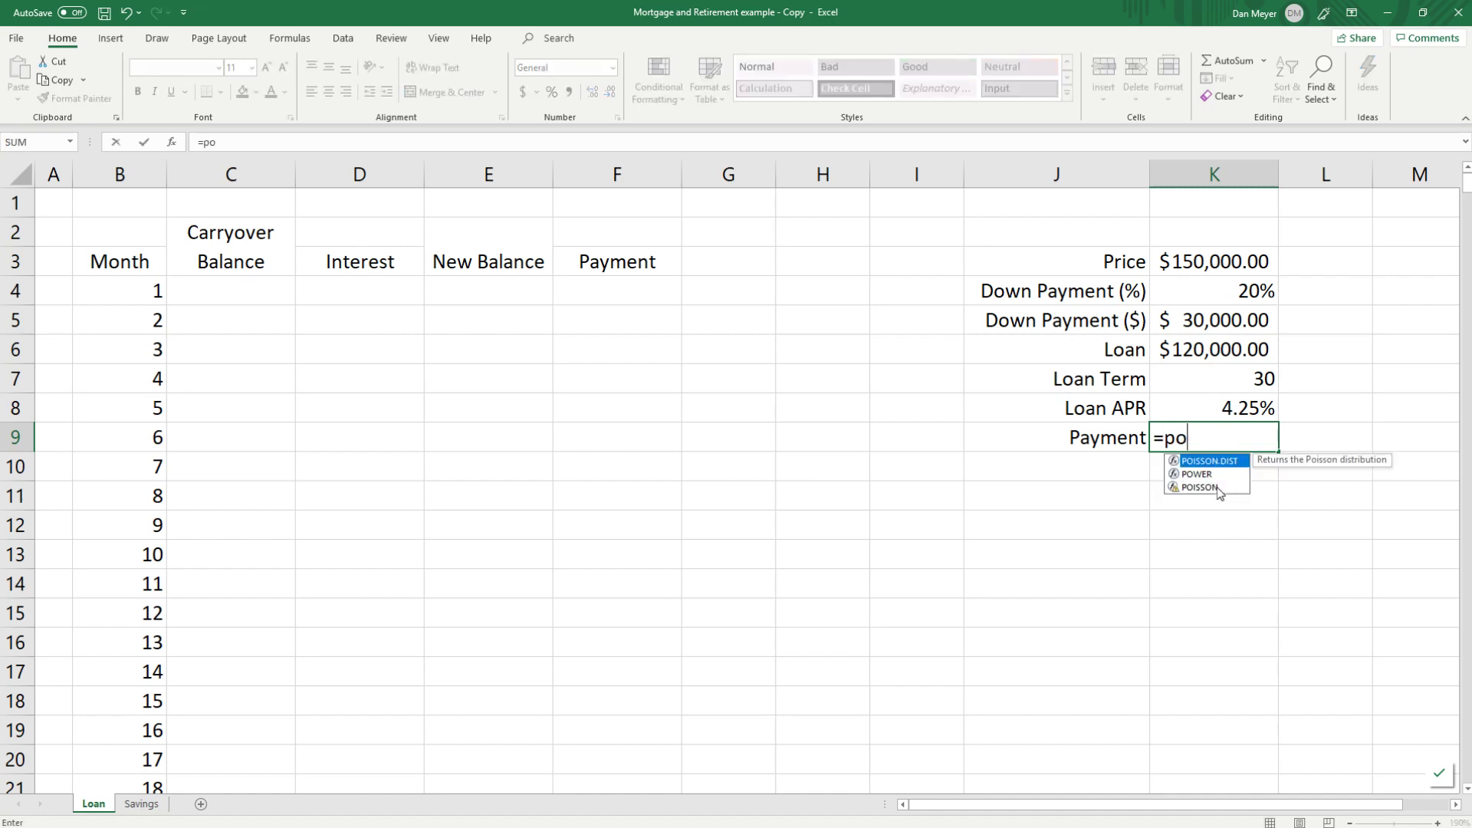
{"action": "key", "text": "BackSpace"}
{"action": "type", "text": "mt("}
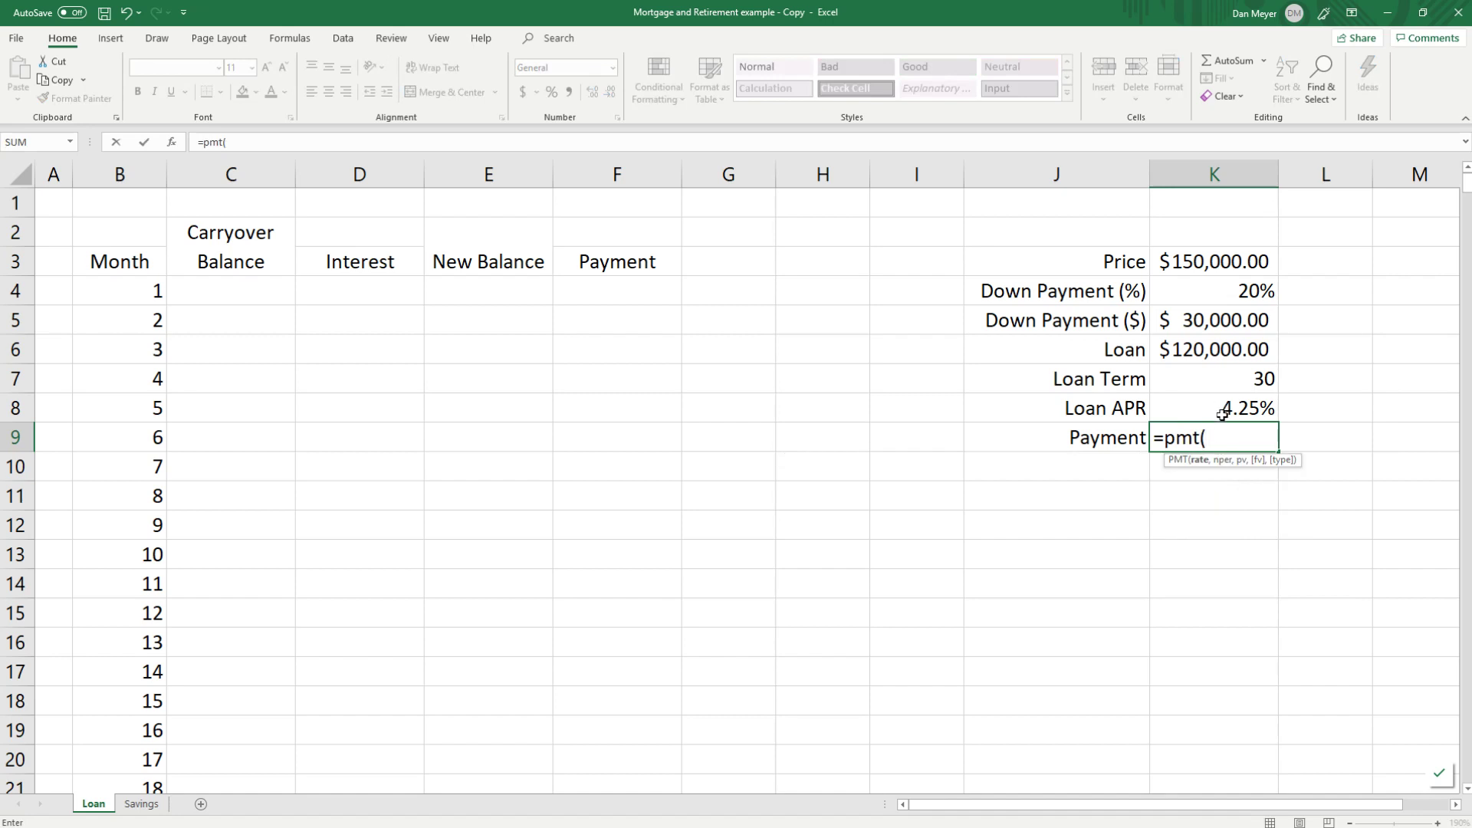
{"action": "left_click", "coordinate": [1222, 414]}
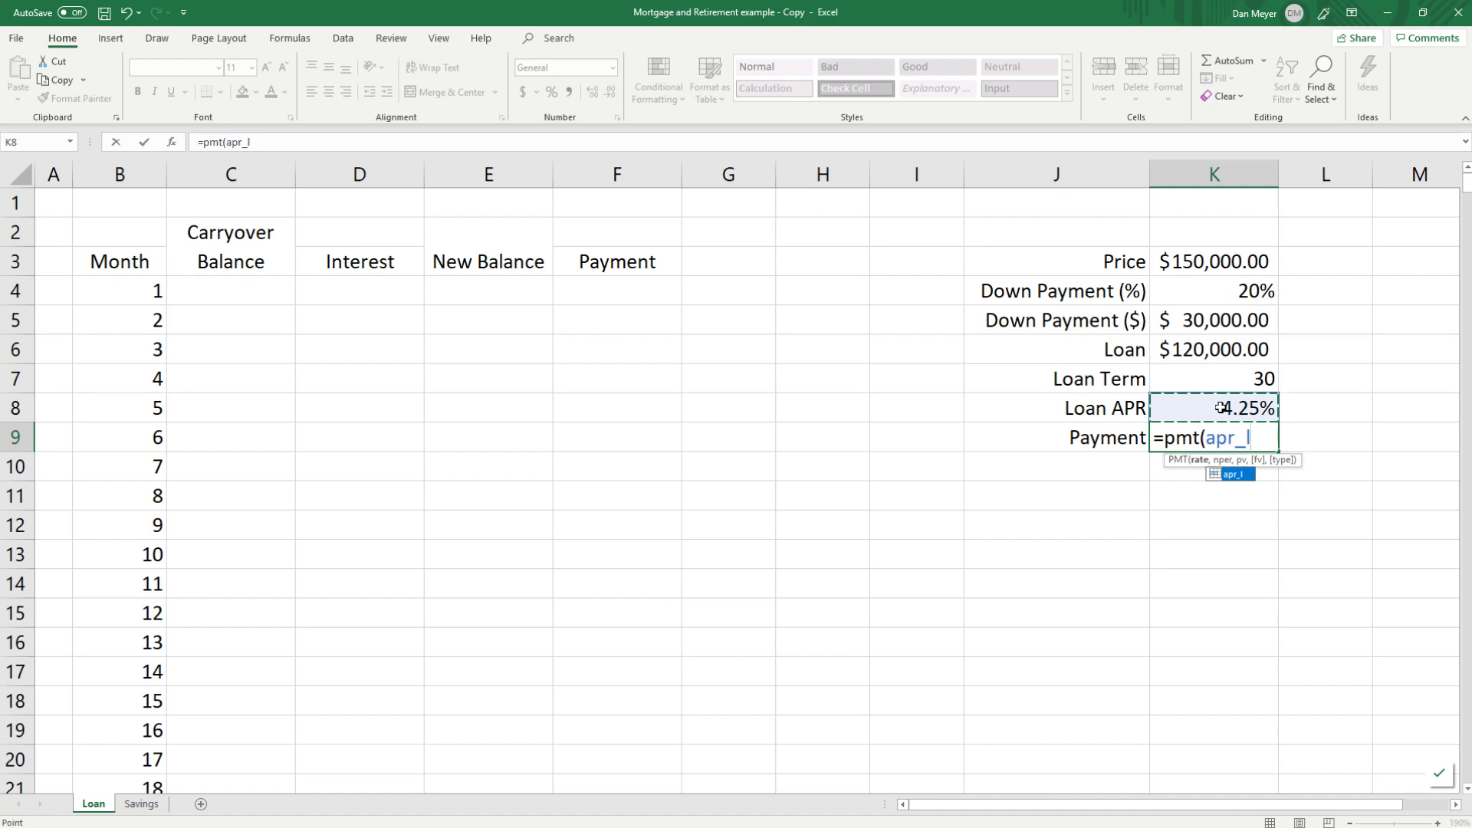
{"action": "type", "text": "/12"}
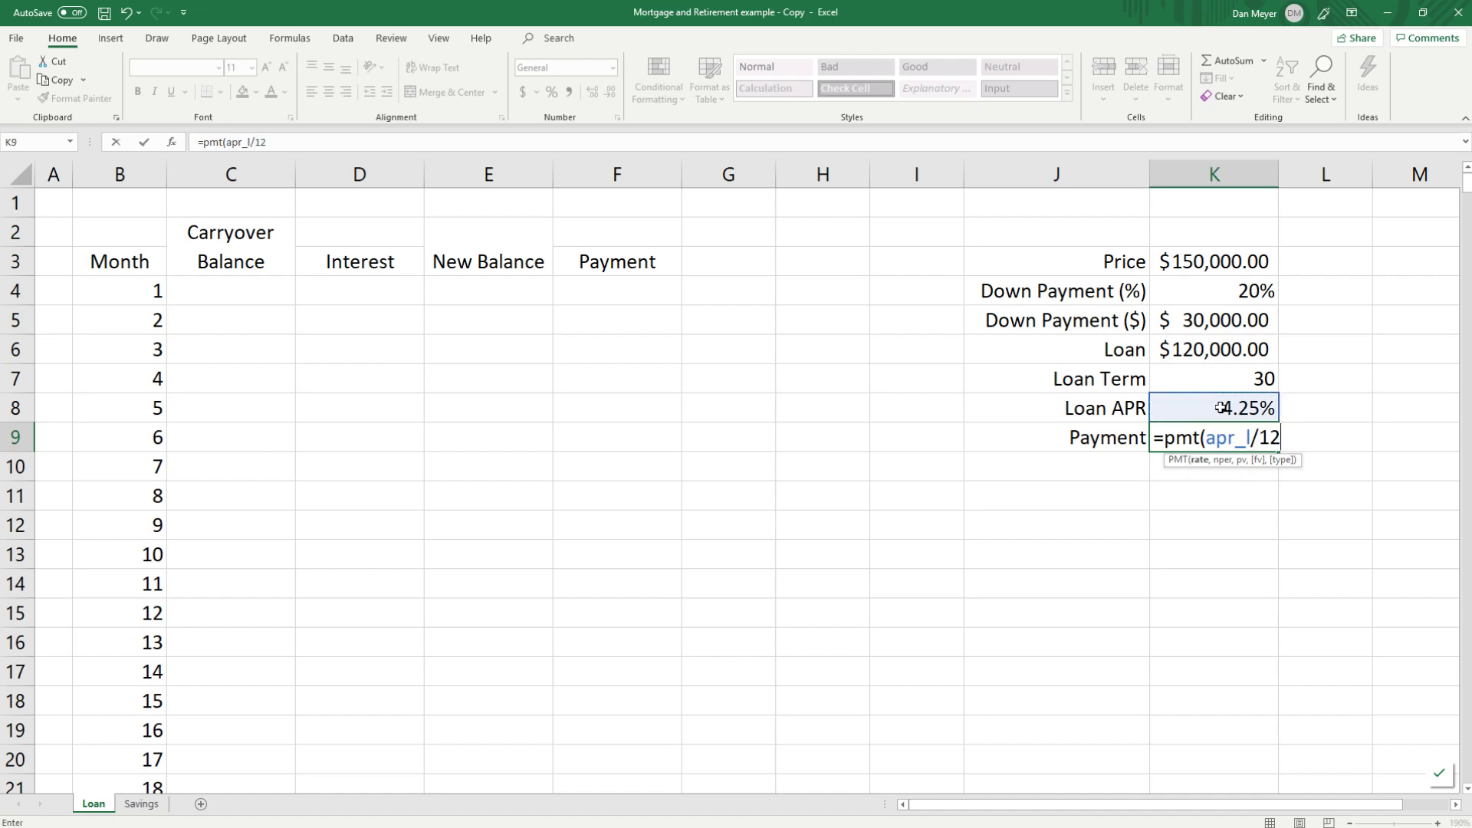
{"action": "type", "text": ",12*"}
{"action": "left_click", "coordinate": [1215, 379]}
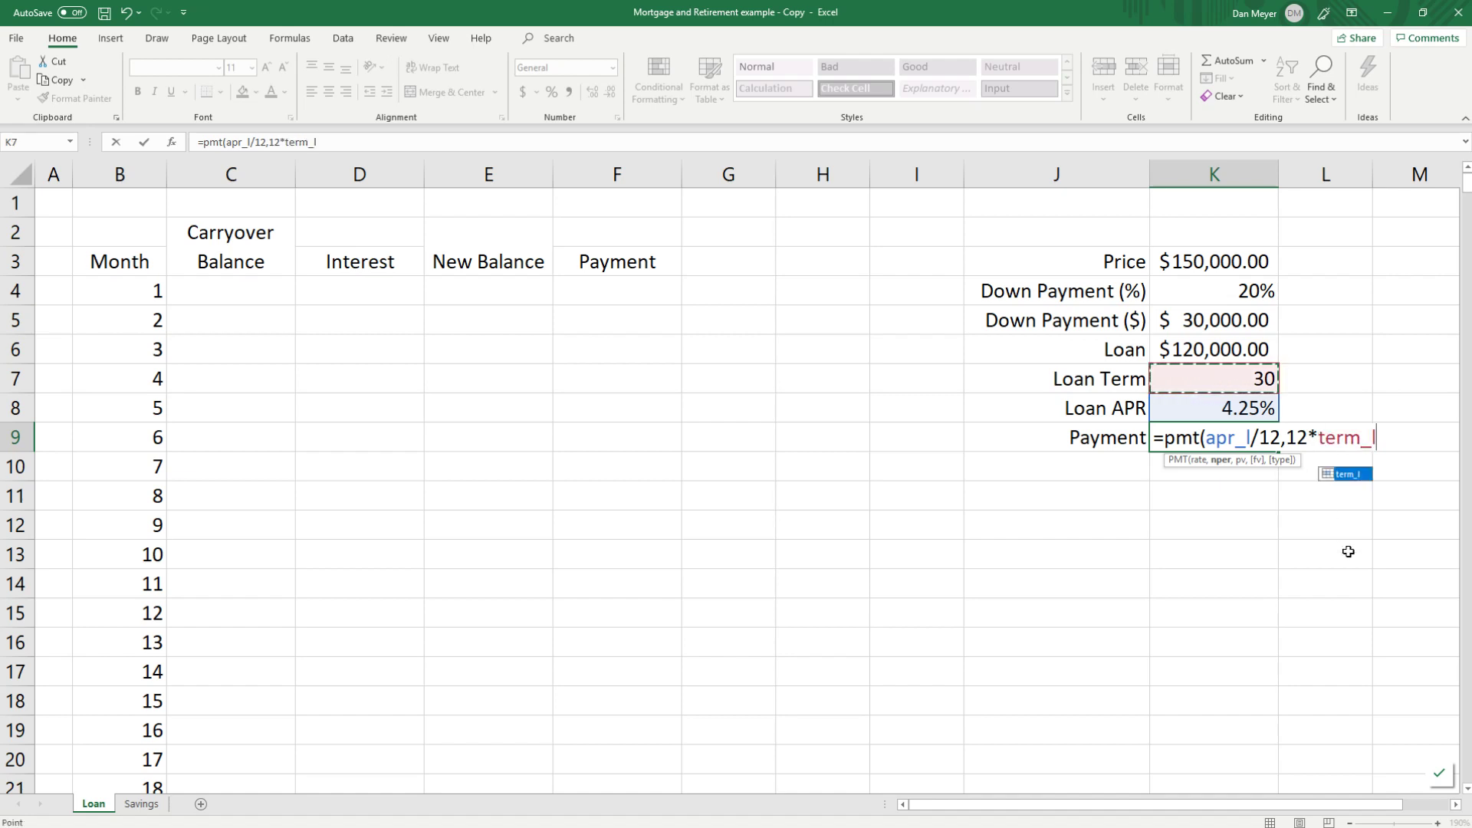
{"action": "type", "text": ","}
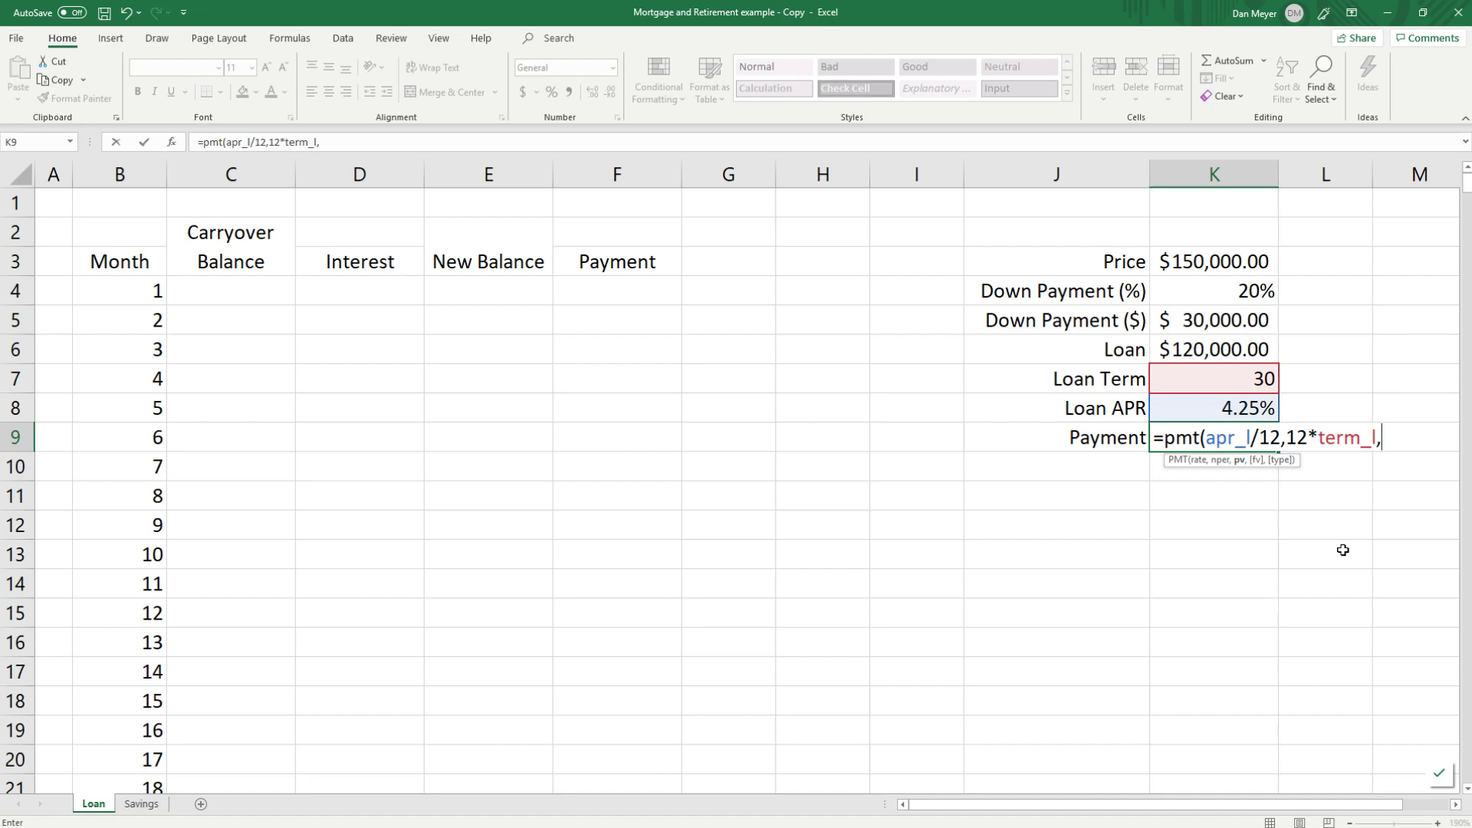
{"action": "type", "text": "-"}
{"action": "left_click", "coordinate": [1211, 348]}
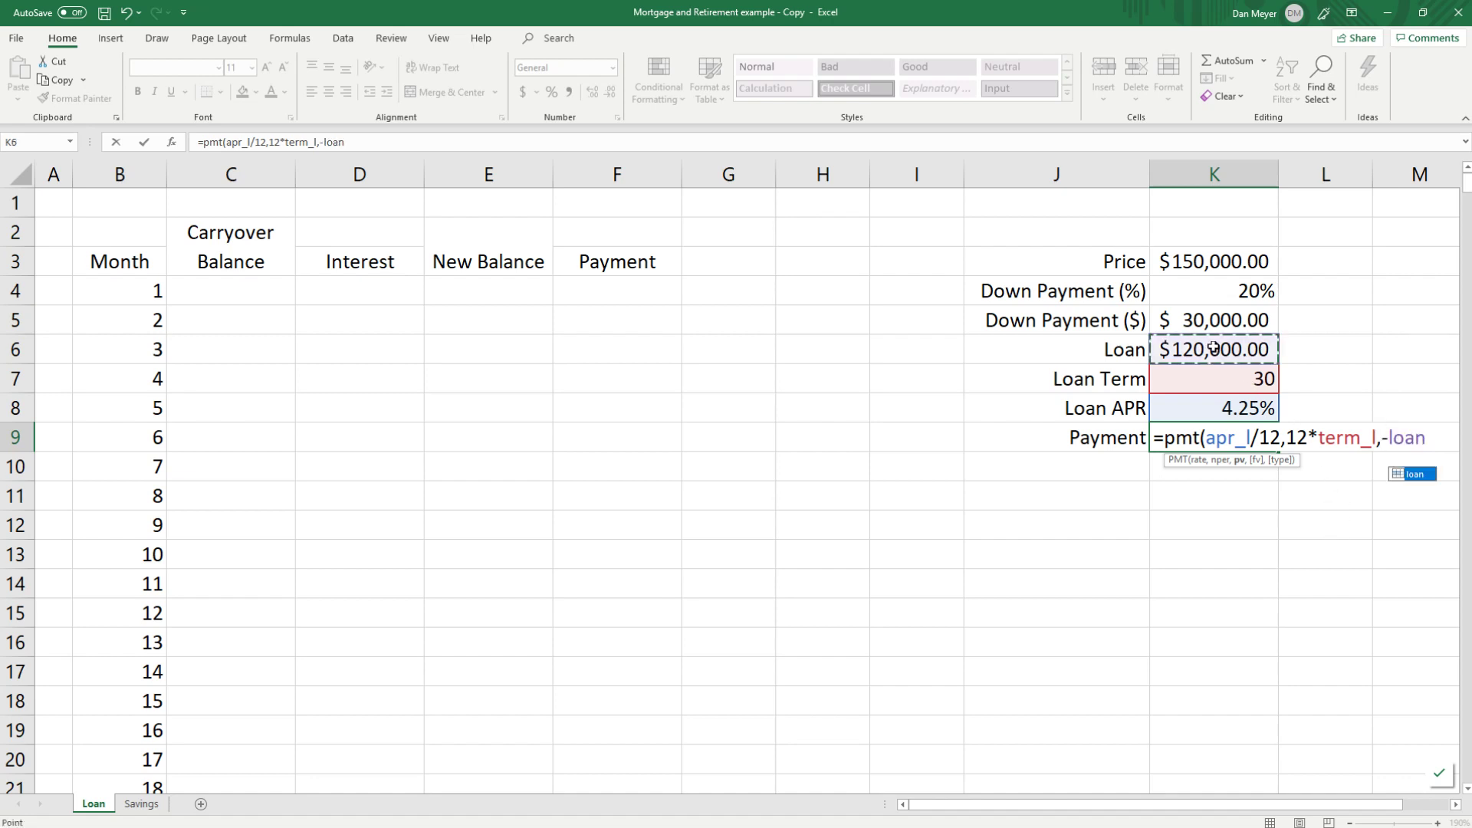
{"action": "key", "text": "Return"}
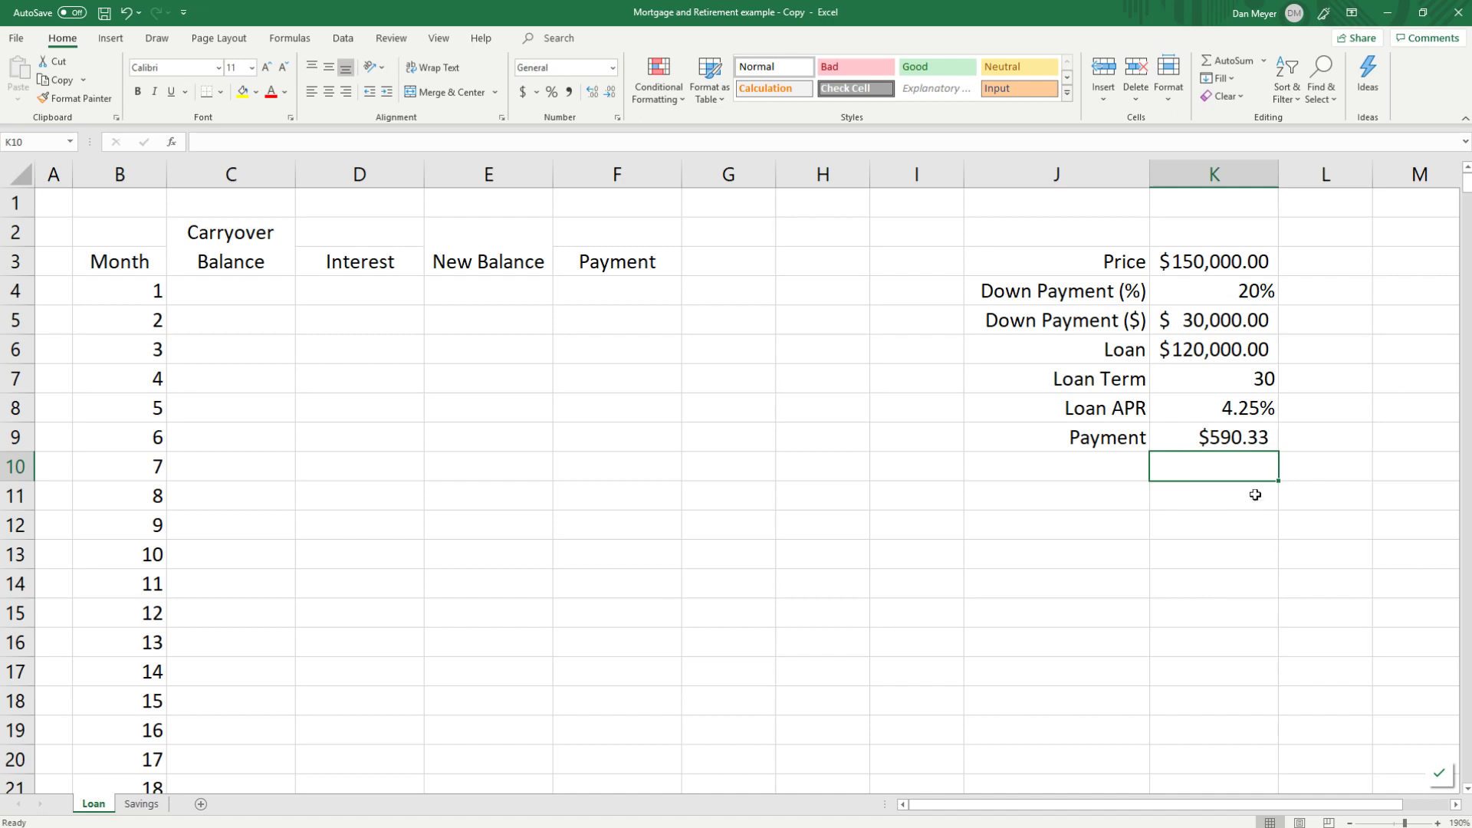
Step: Round the payment in K9 to two decimals by changing its formula to =ROUND(PMT(apr_l/12,12*term_l,-loan),2)
{"action": "left_click", "coordinate": [1231, 437]}
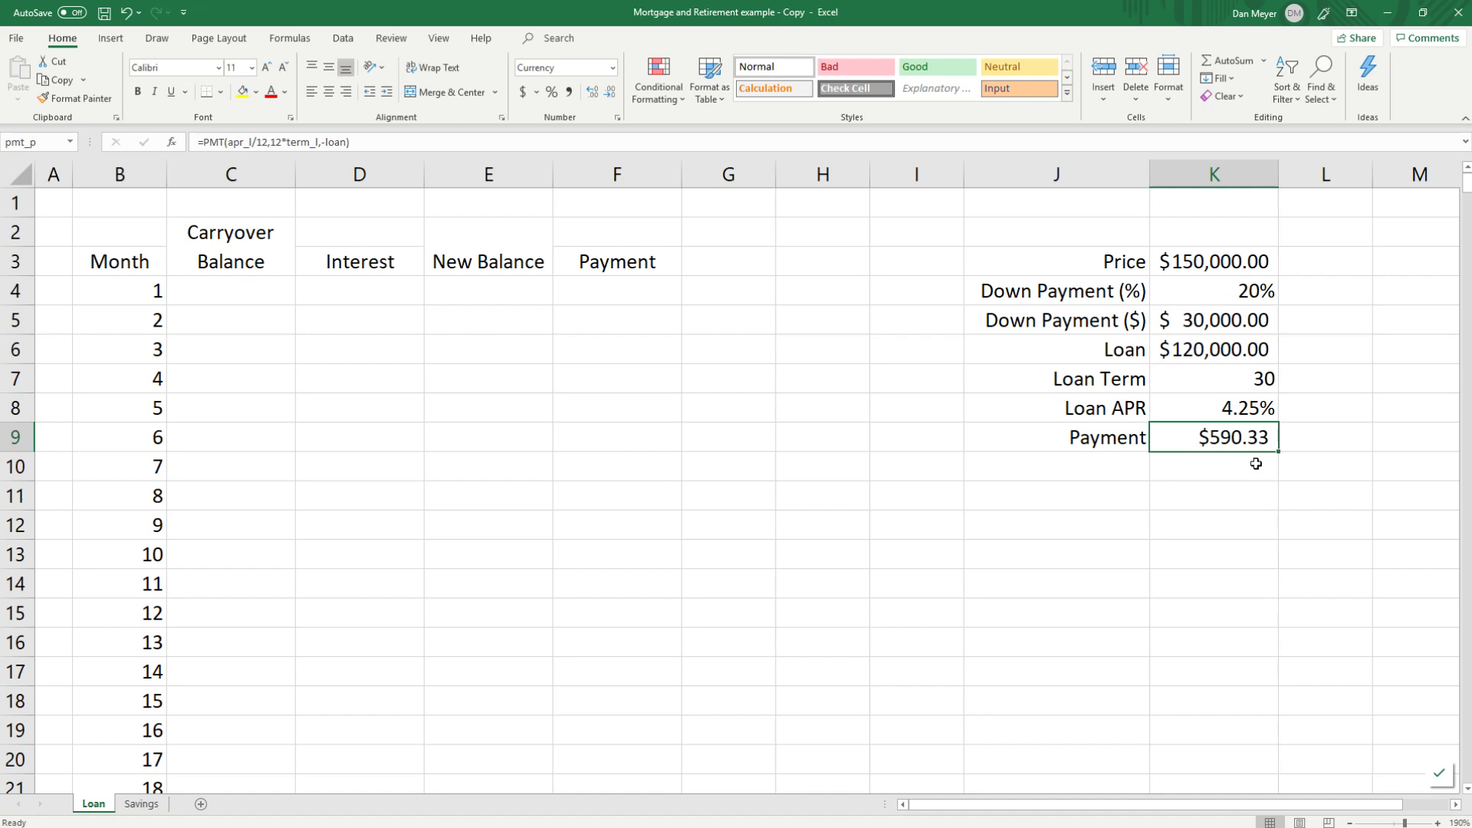
{"action": "left_click", "coordinate": [1224, 470]}
{"action": "left_click", "coordinate": [1219, 438]}
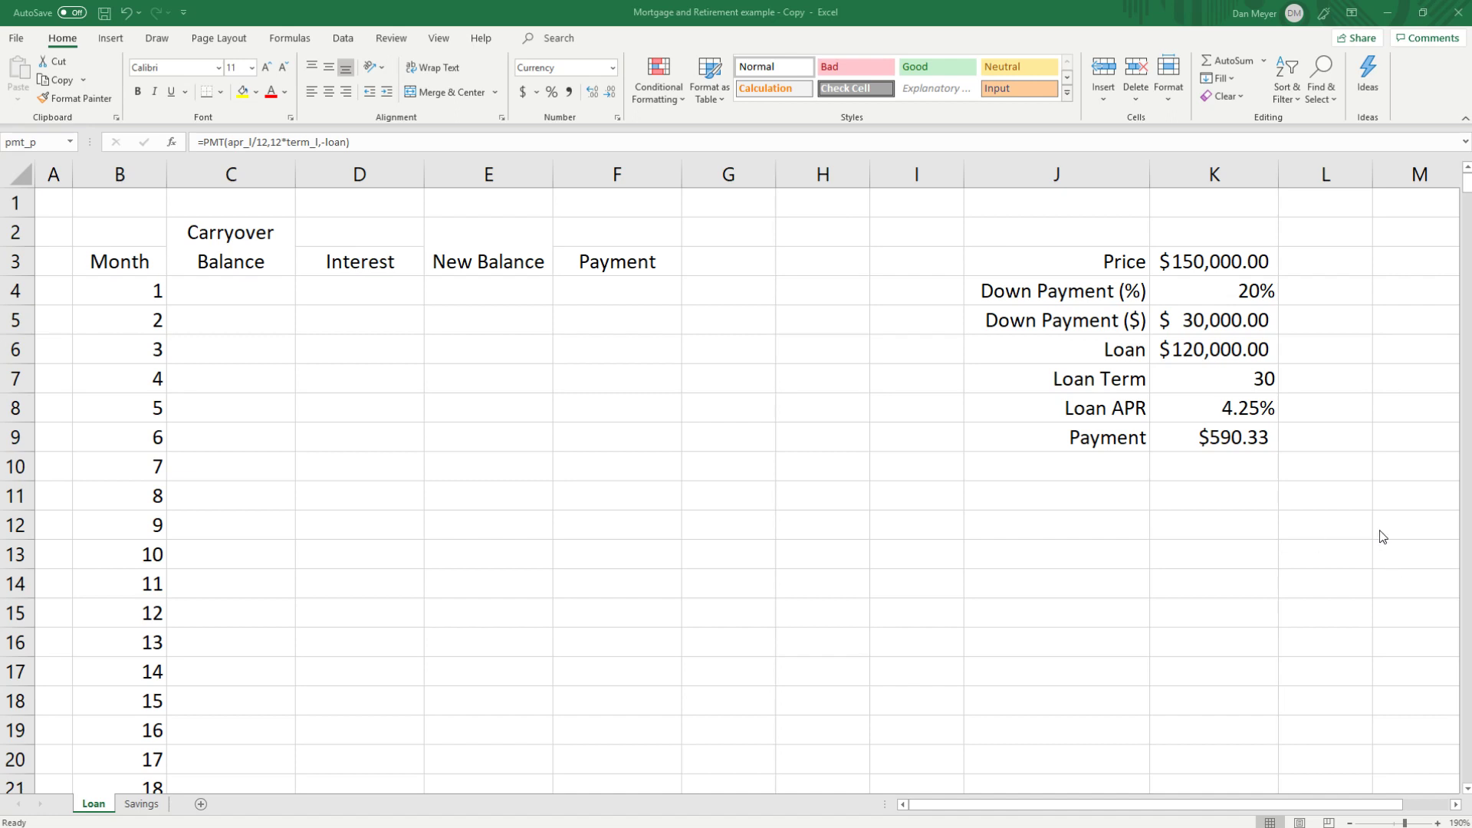
{"action": "left_click", "coordinate": [1226, 441]}
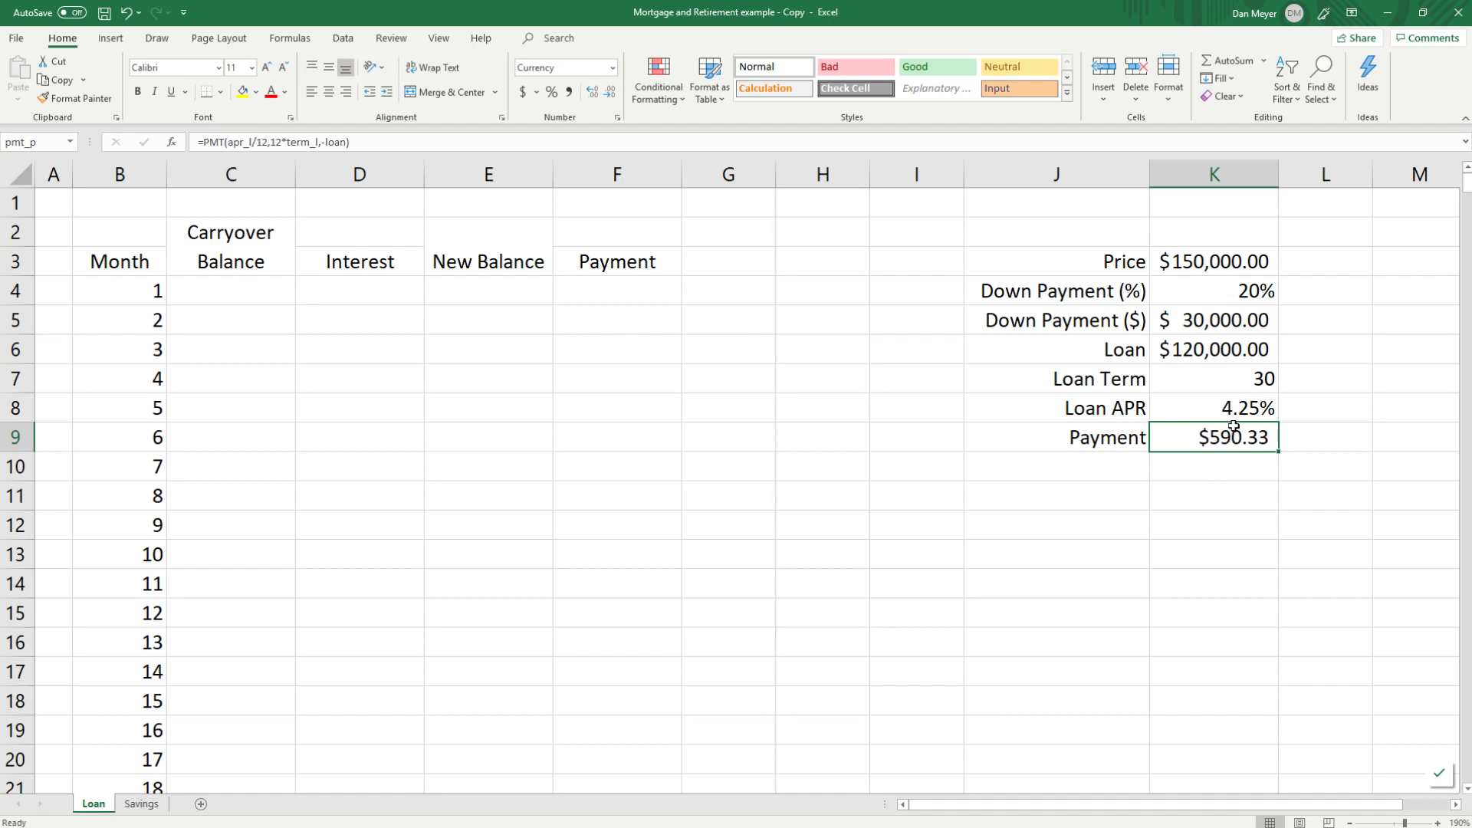
{"action": "left_click", "coordinate": [209, 143]}
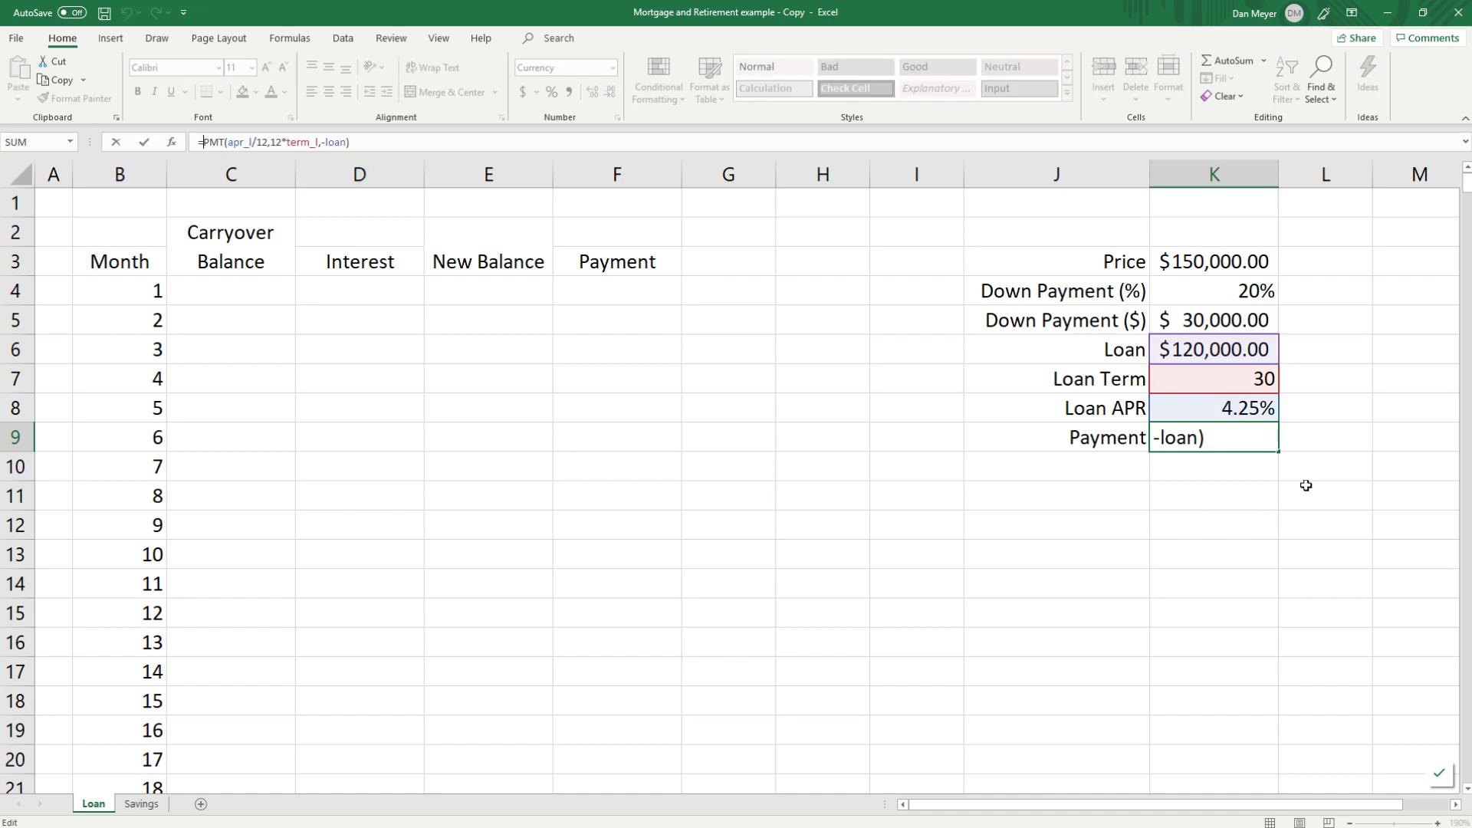
{"action": "key", "text": "Return"}
{"action": "double_click", "coordinate": [1207, 438]}
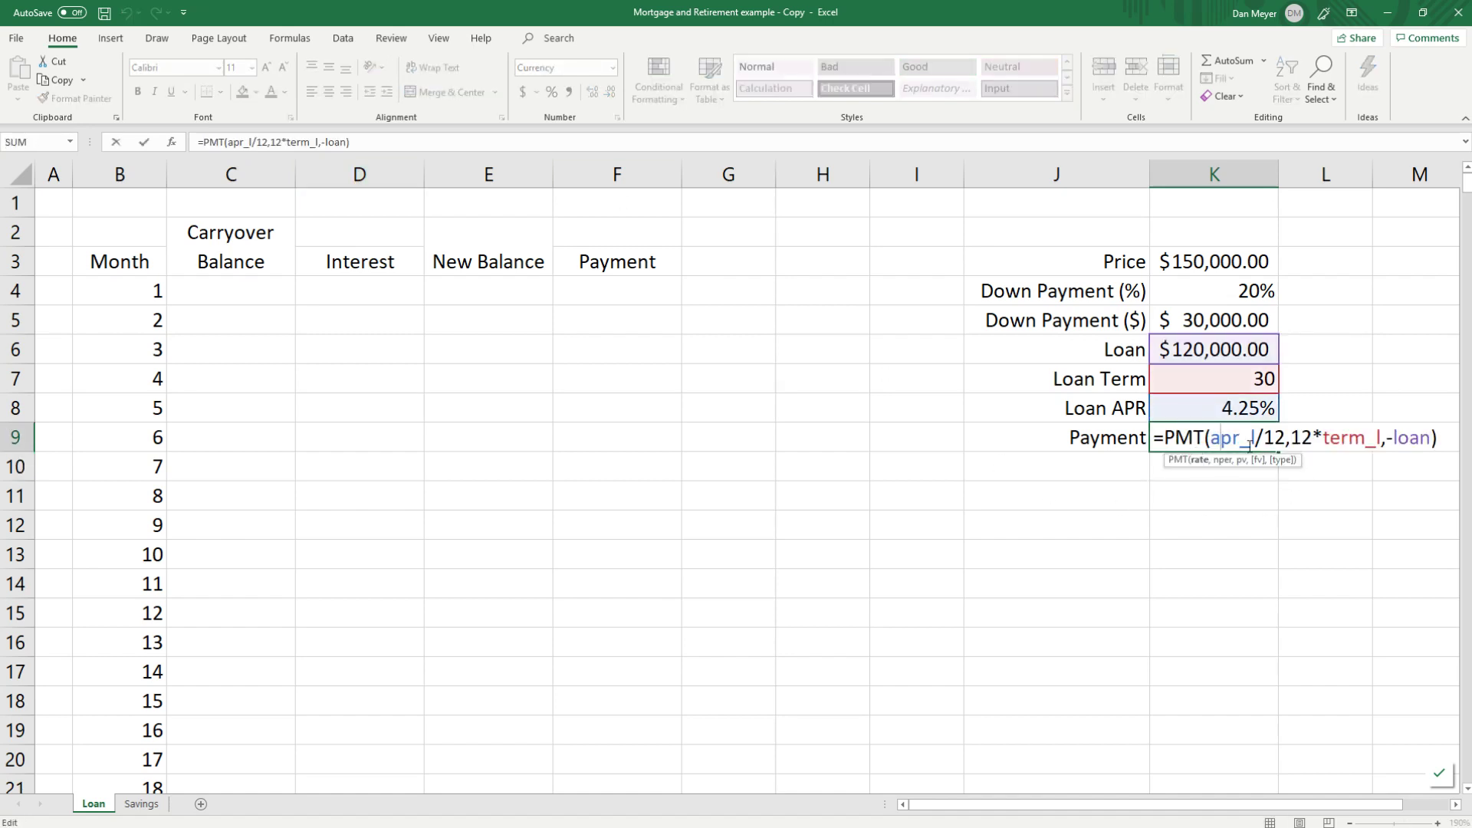
{"action": "left_click", "coordinate": [1168, 435]}
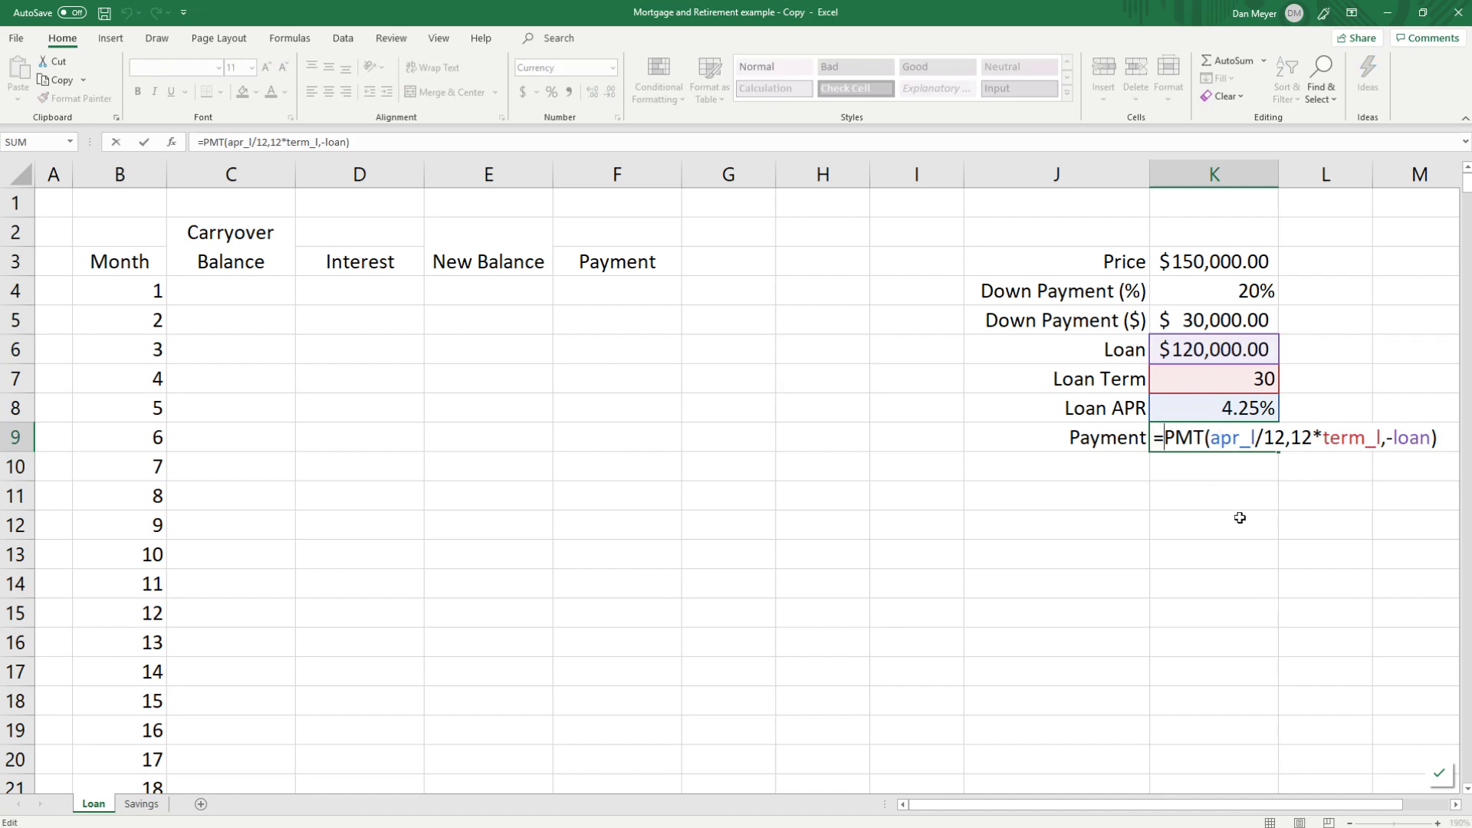
{"action": "type", "text": "round("}
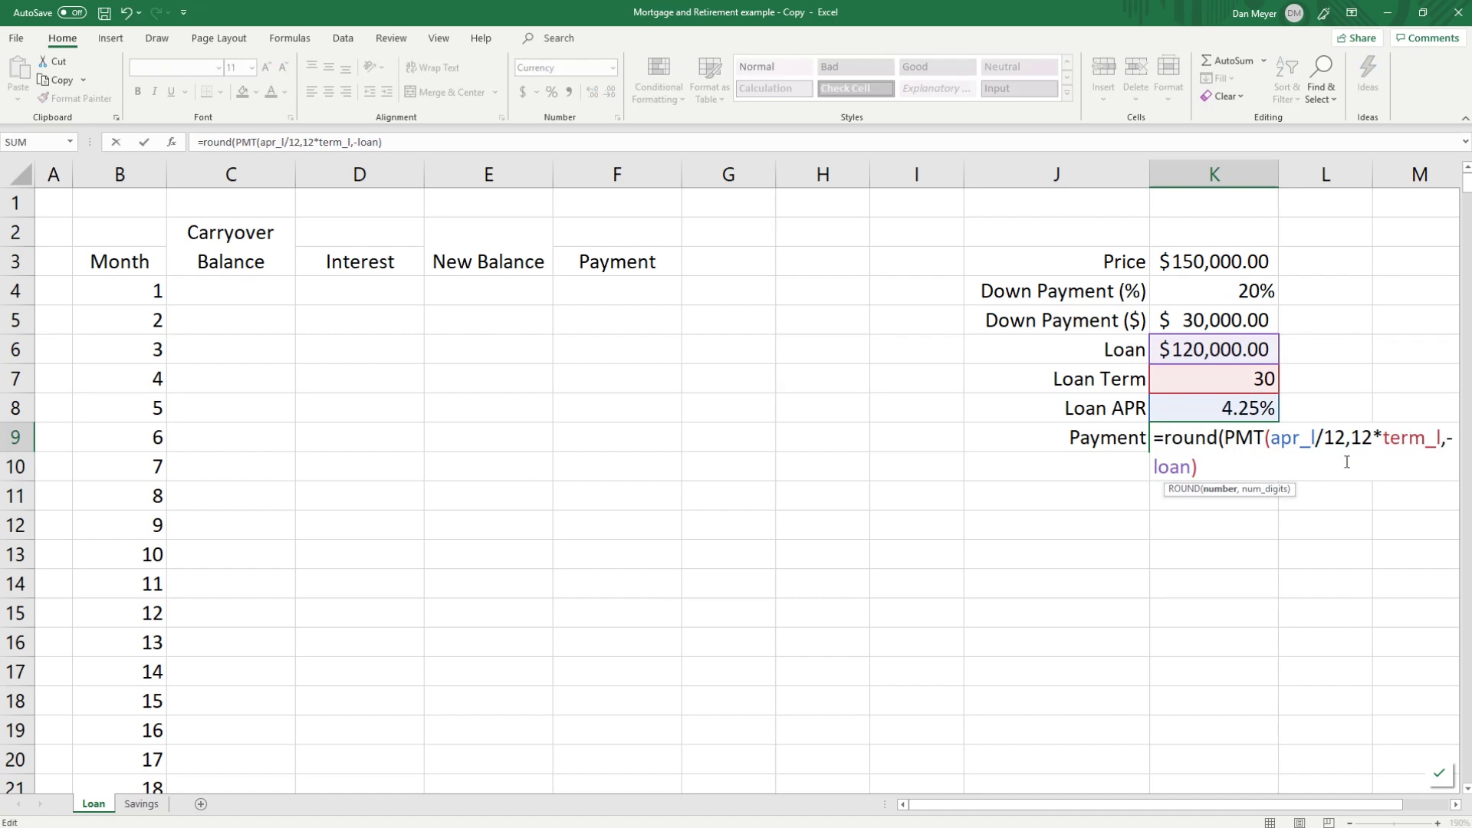
{"action": "left_click", "coordinate": [1219, 469]}
{"action": "type", "text": ",2)"}
{"action": "key", "text": "Return"}
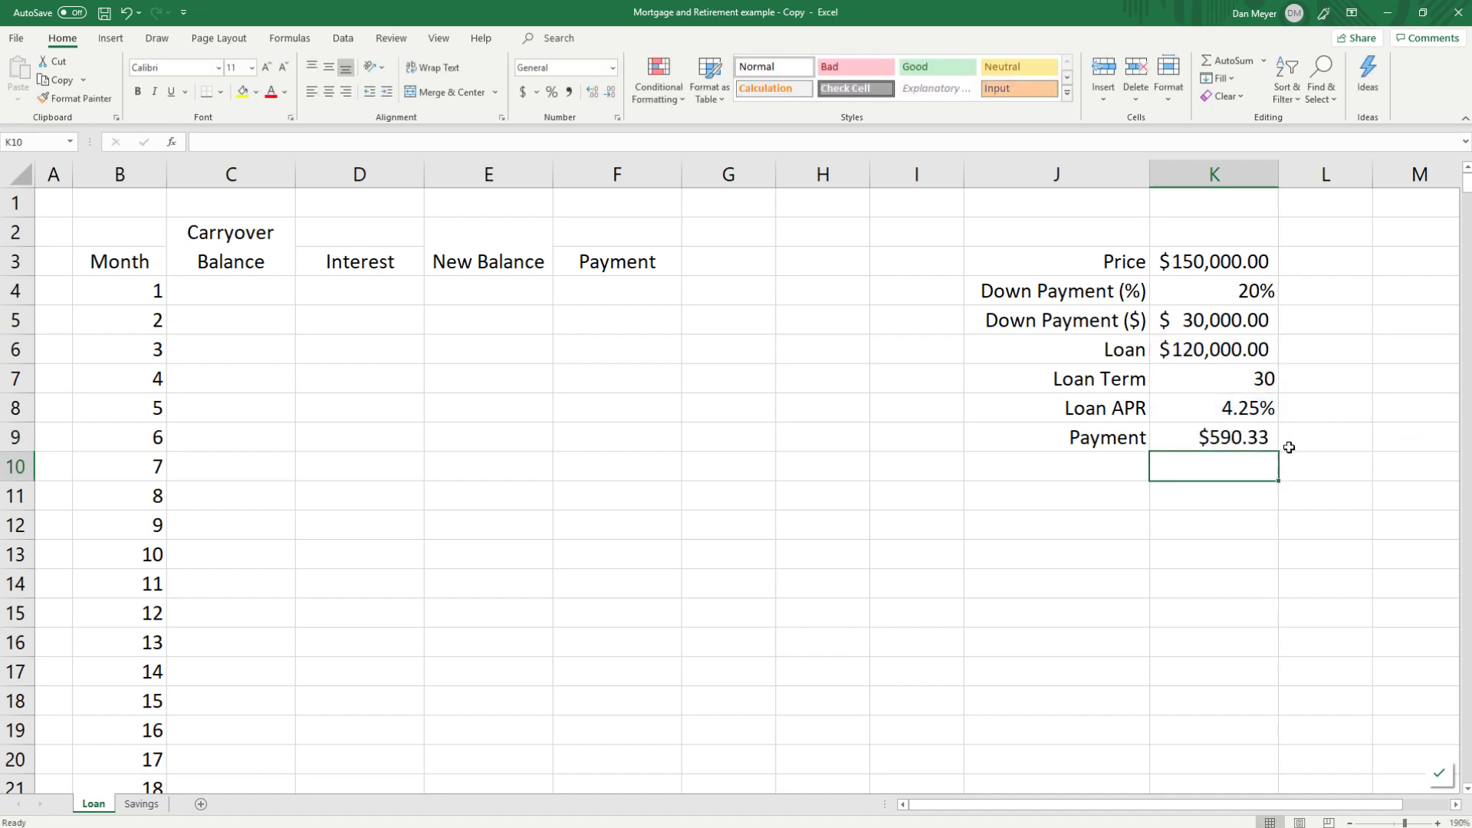
{"action": "left_click", "coordinate": [1250, 438]}
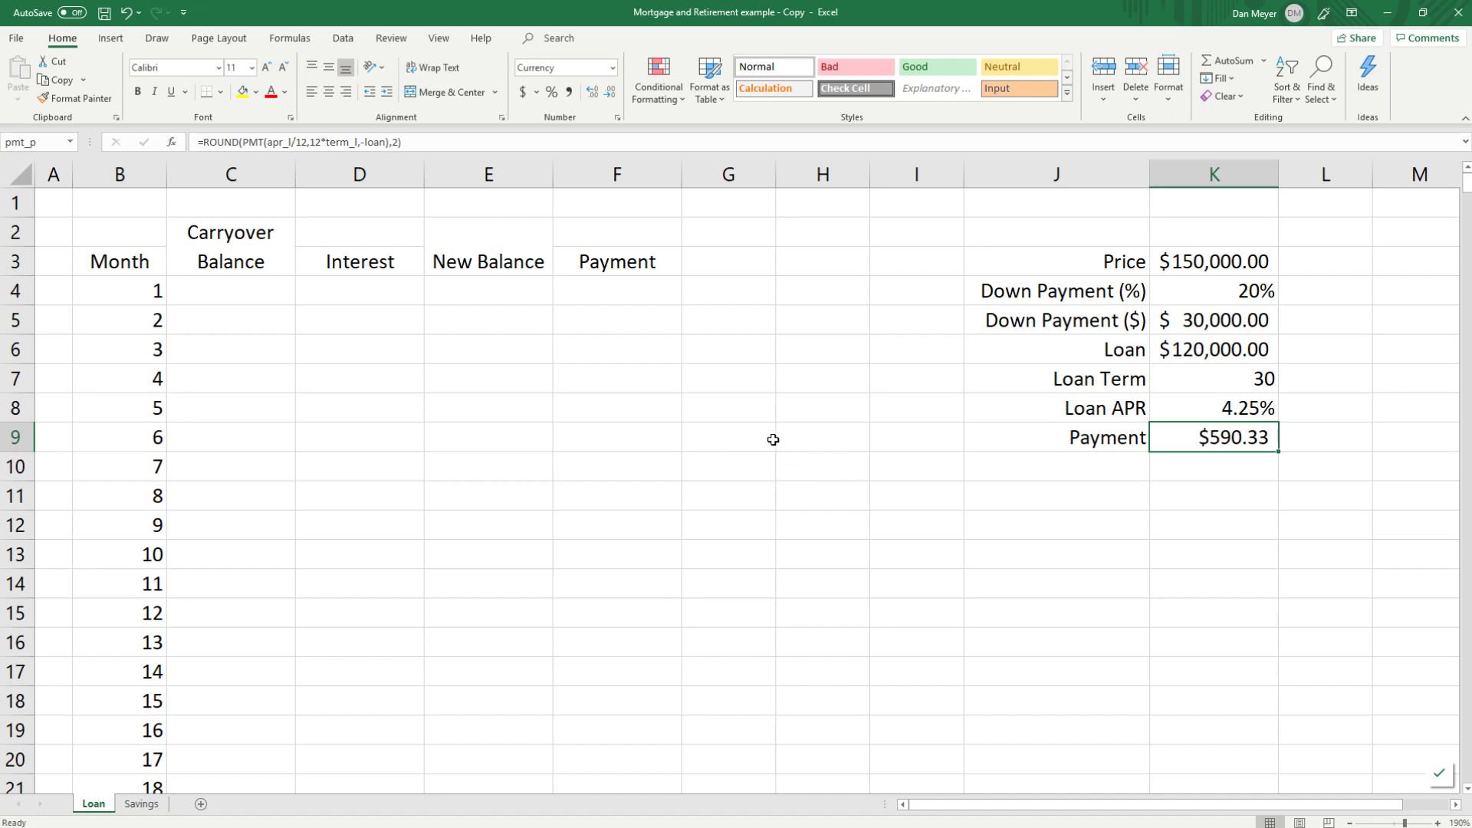
Step: Enter the label "Total of Payments" in J11
{"action": "left_click", "coordinate": [1208, 534]}
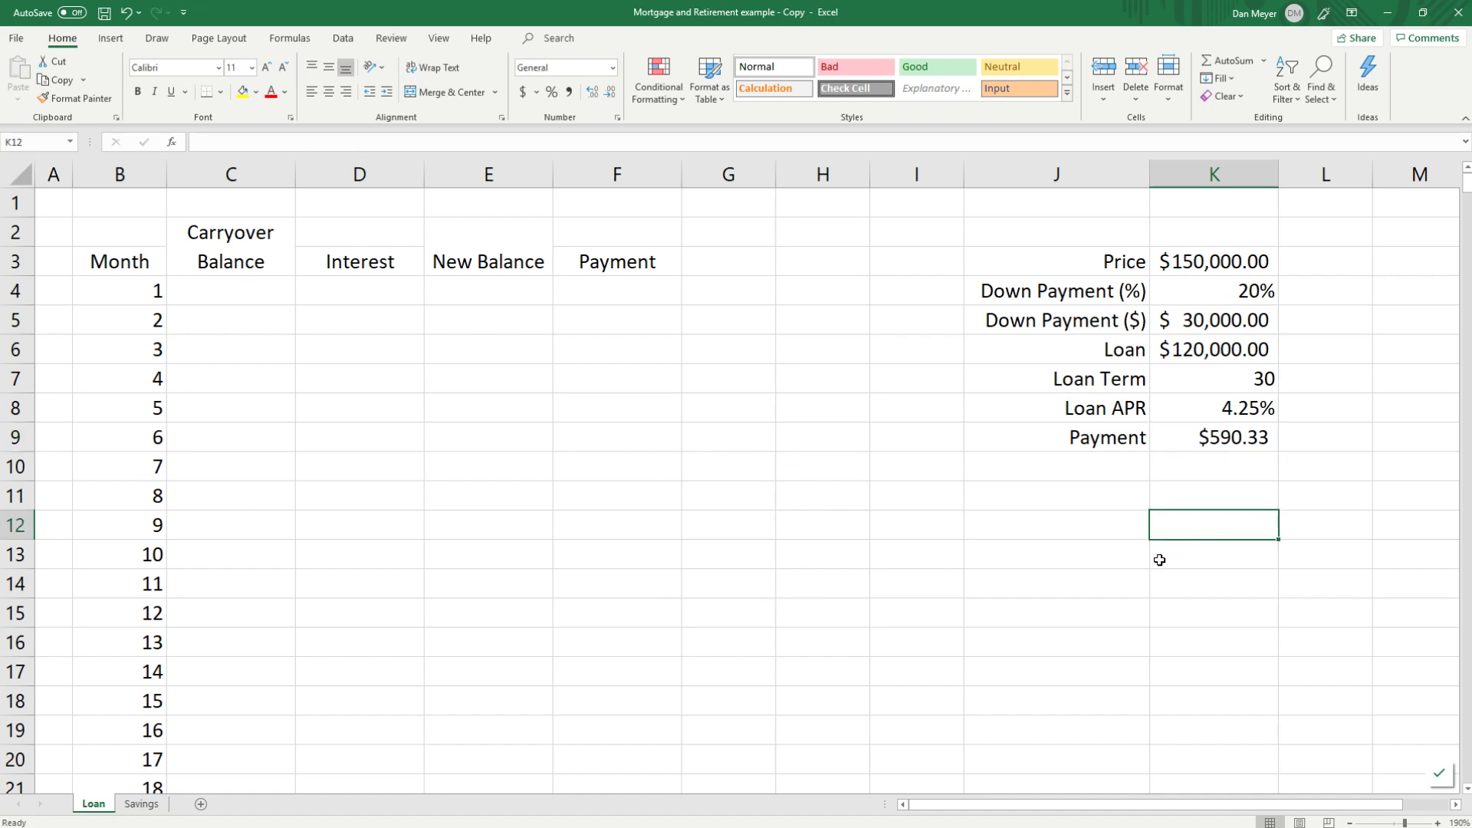
{"action": "left_click", "coordinate": [1075, 502]}
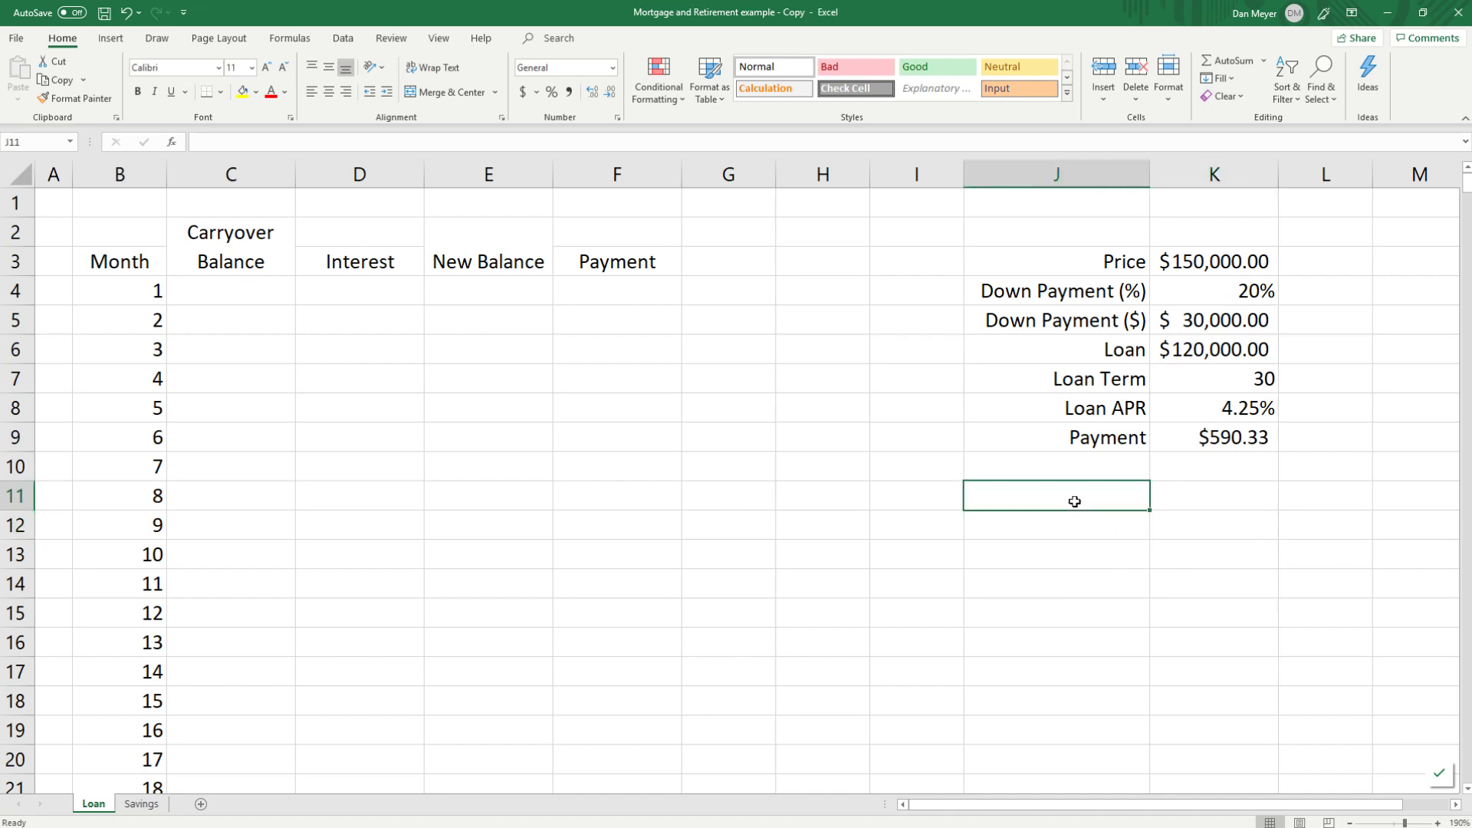
{"action": "type", "text": "Total"}
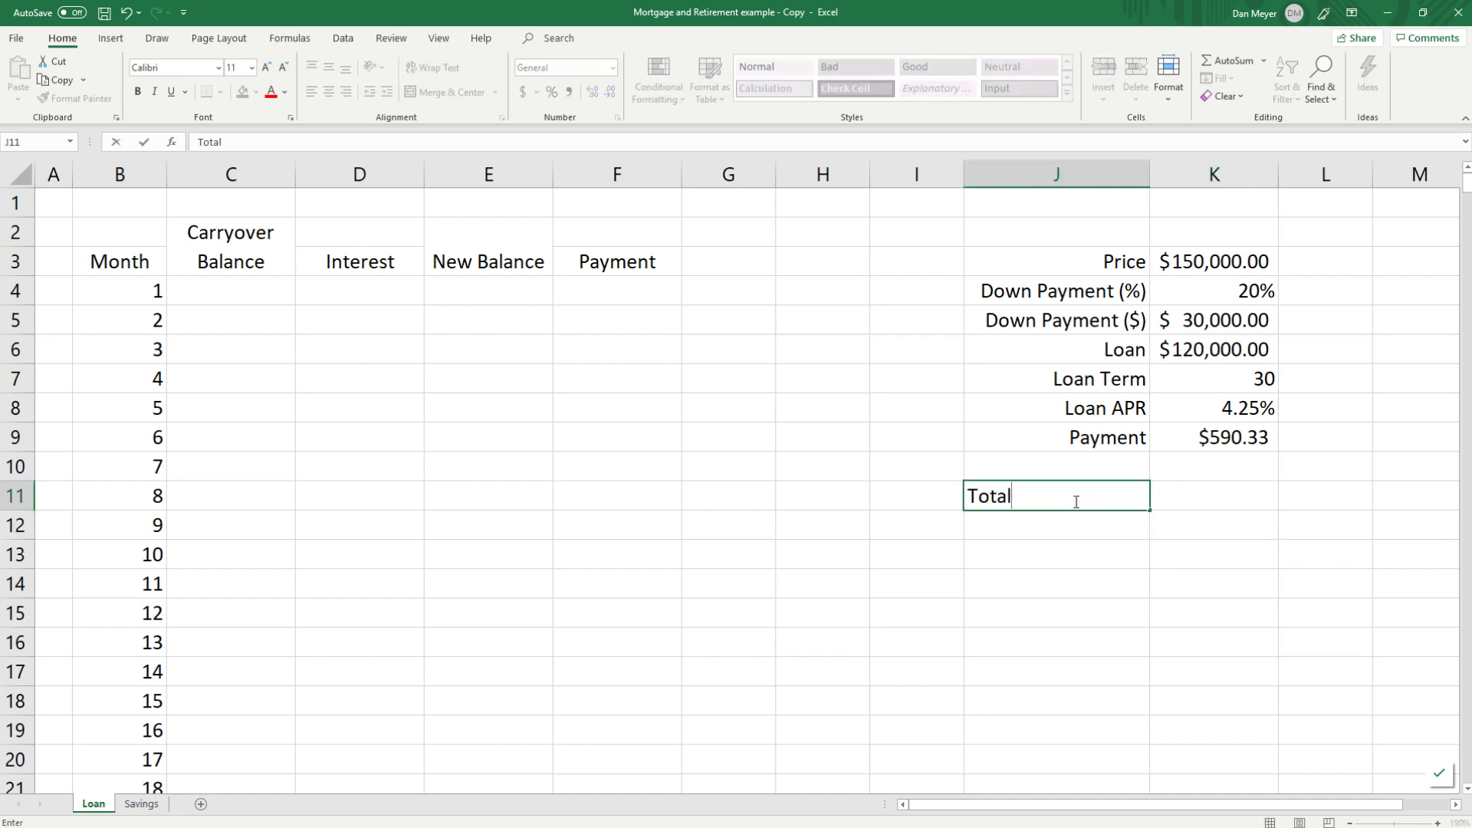
{"action": "type", "text": " of Paymentsa"}
{"action": "key", "text": "Tab"}
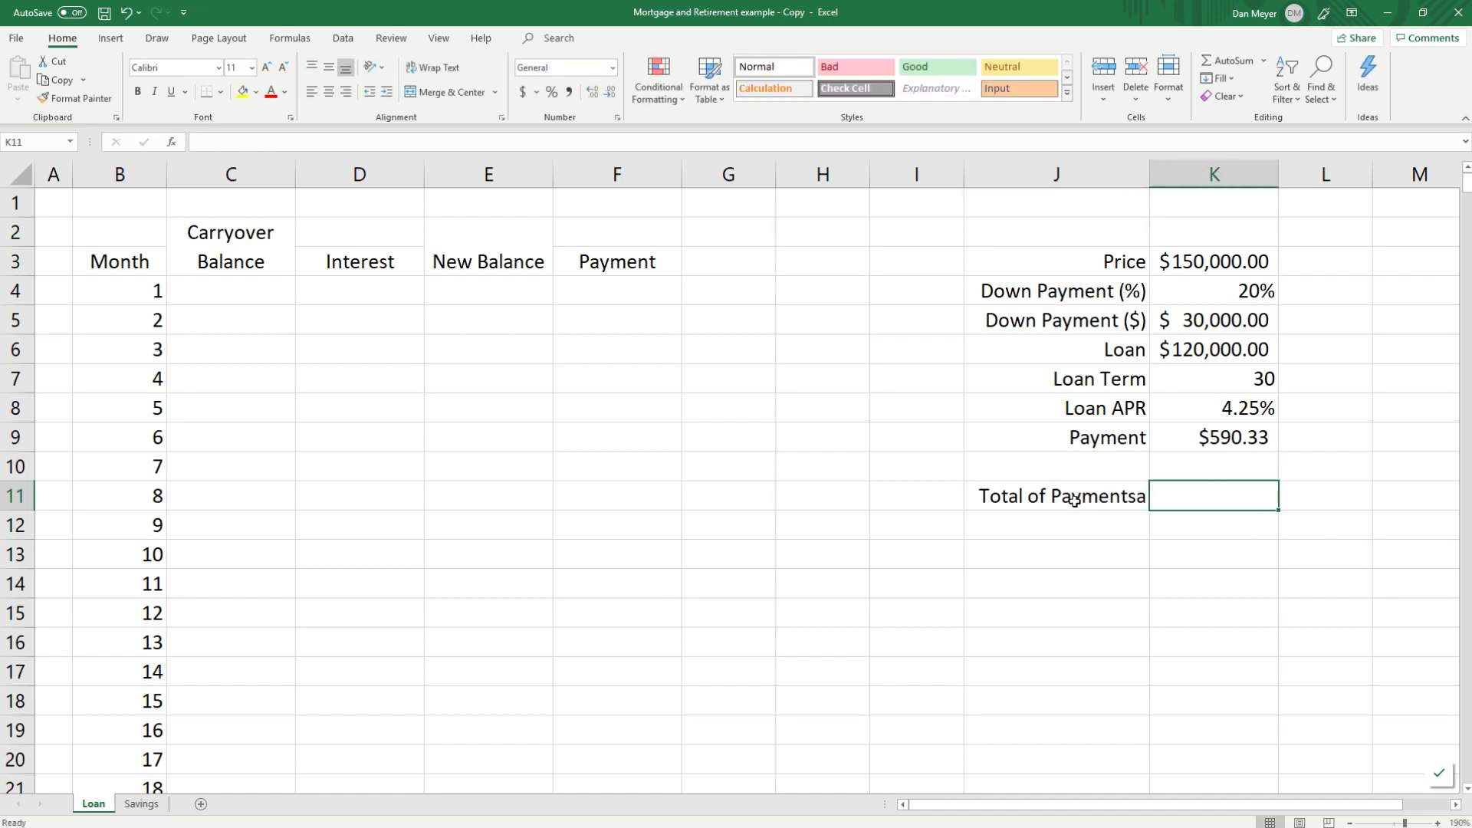
{"action": "left_click", "coordinate": [1075, 499]}
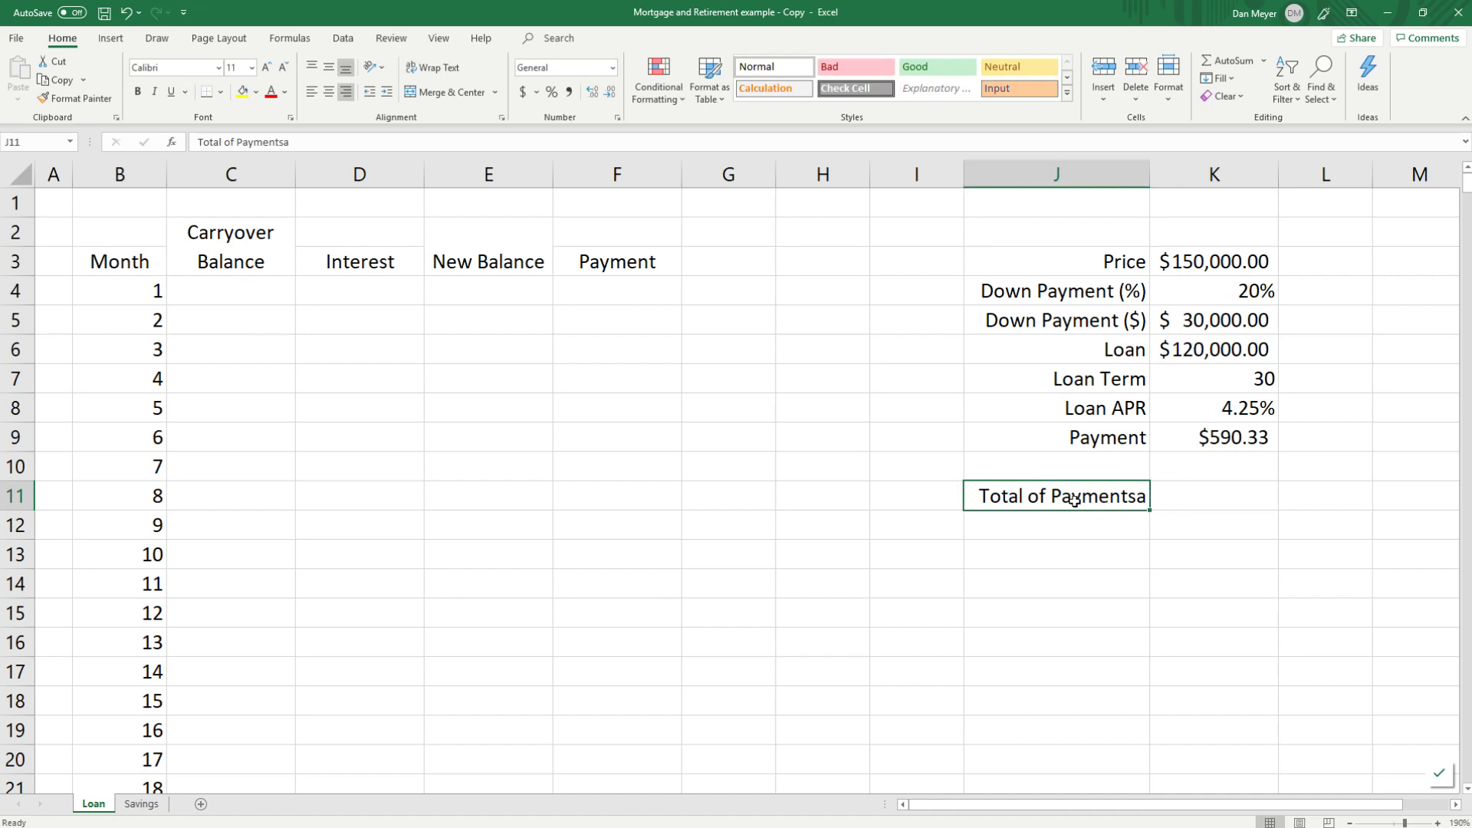
{"action": "left_click", "coordinate": [337, 143]}
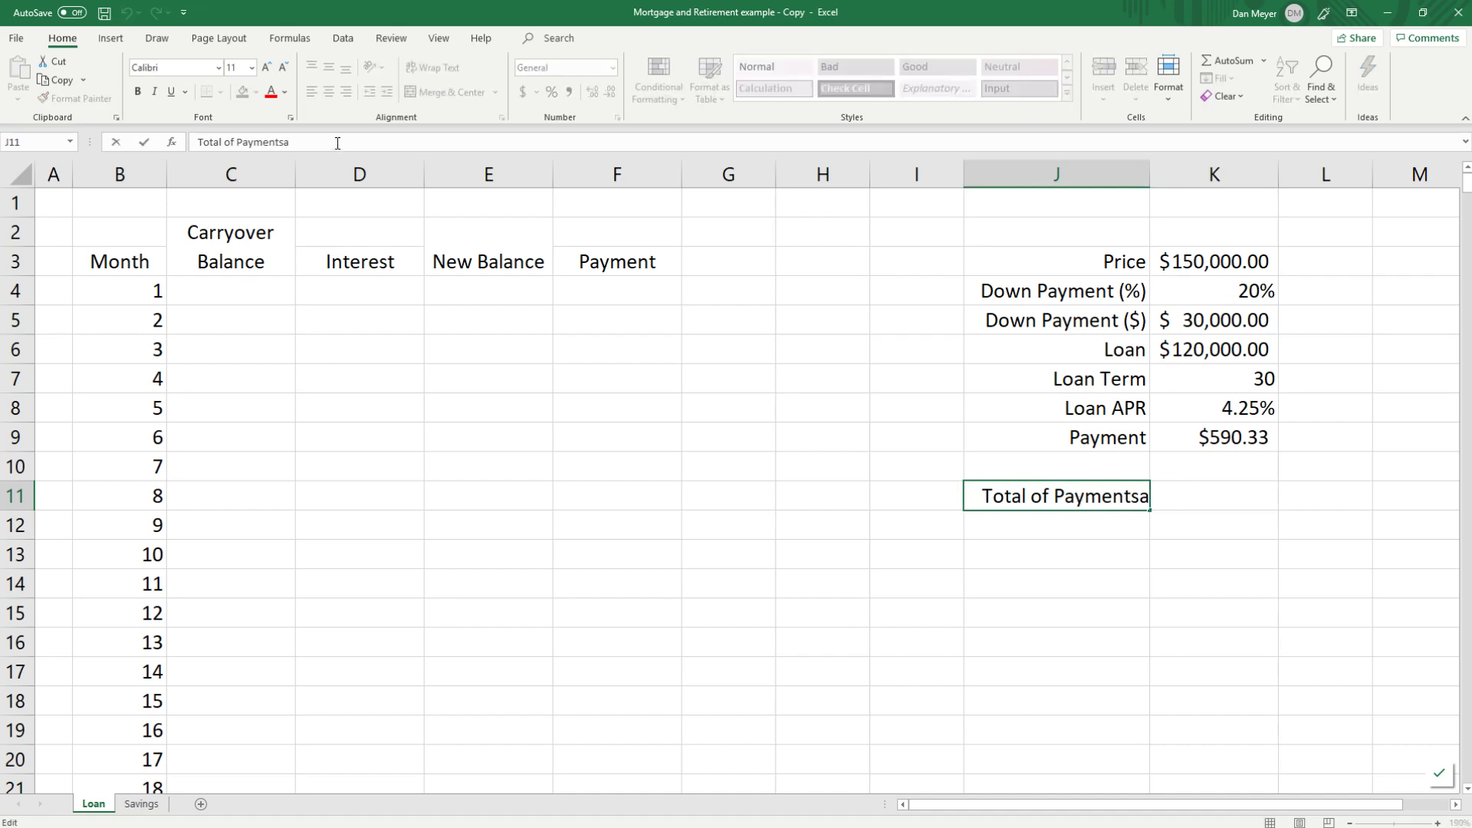
{"action": "key", "text": "BackSpace"}
{"action": "key", "text": "Tab"}
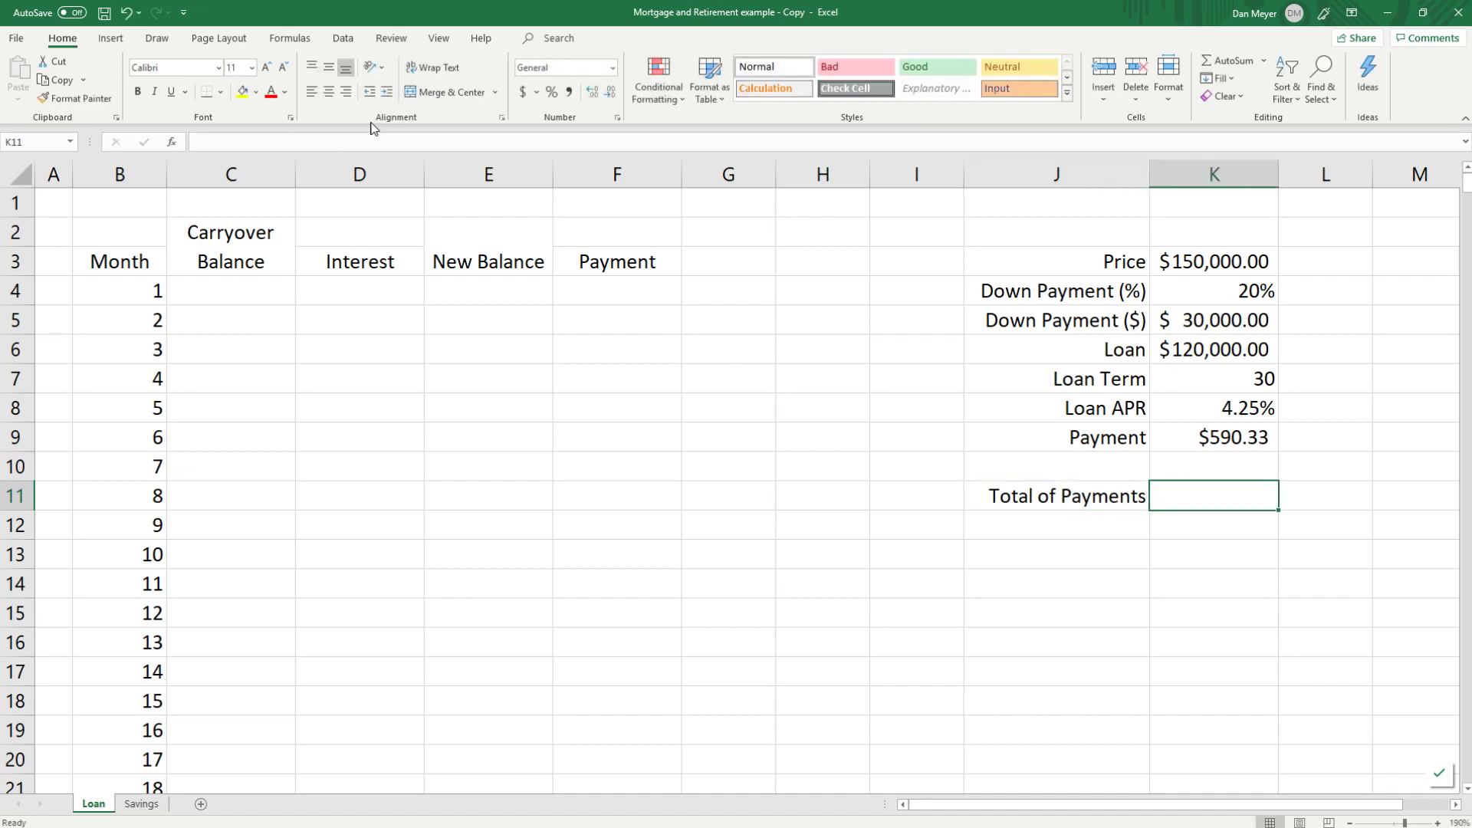
Step: Calculate the total of payments in K11 with =pmt_p*12*term_l and give it the Accounting number format
{"action": "type", "text": "=pmt_p"}
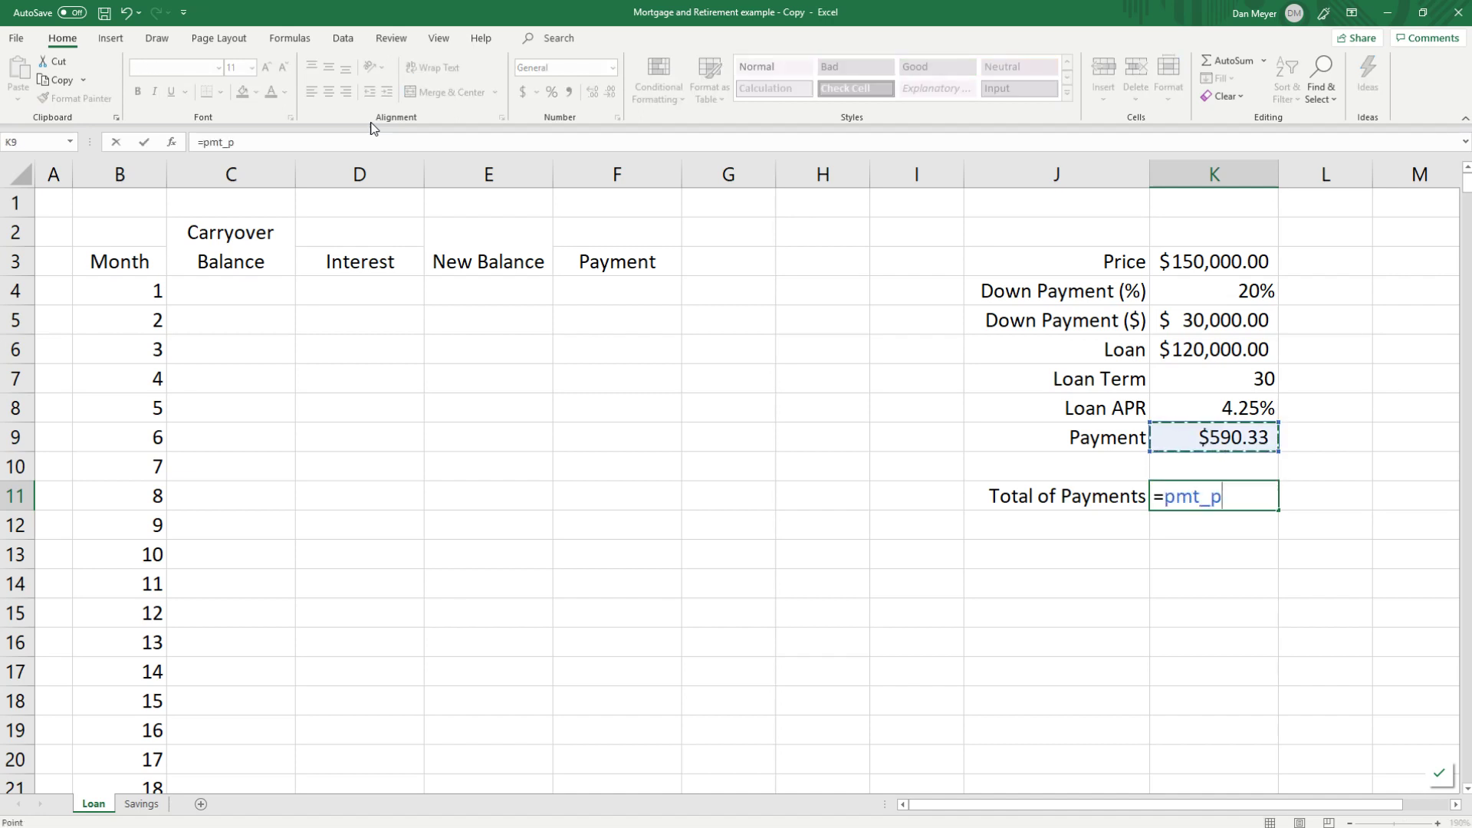
{"action": "type", "text": "*12*"}
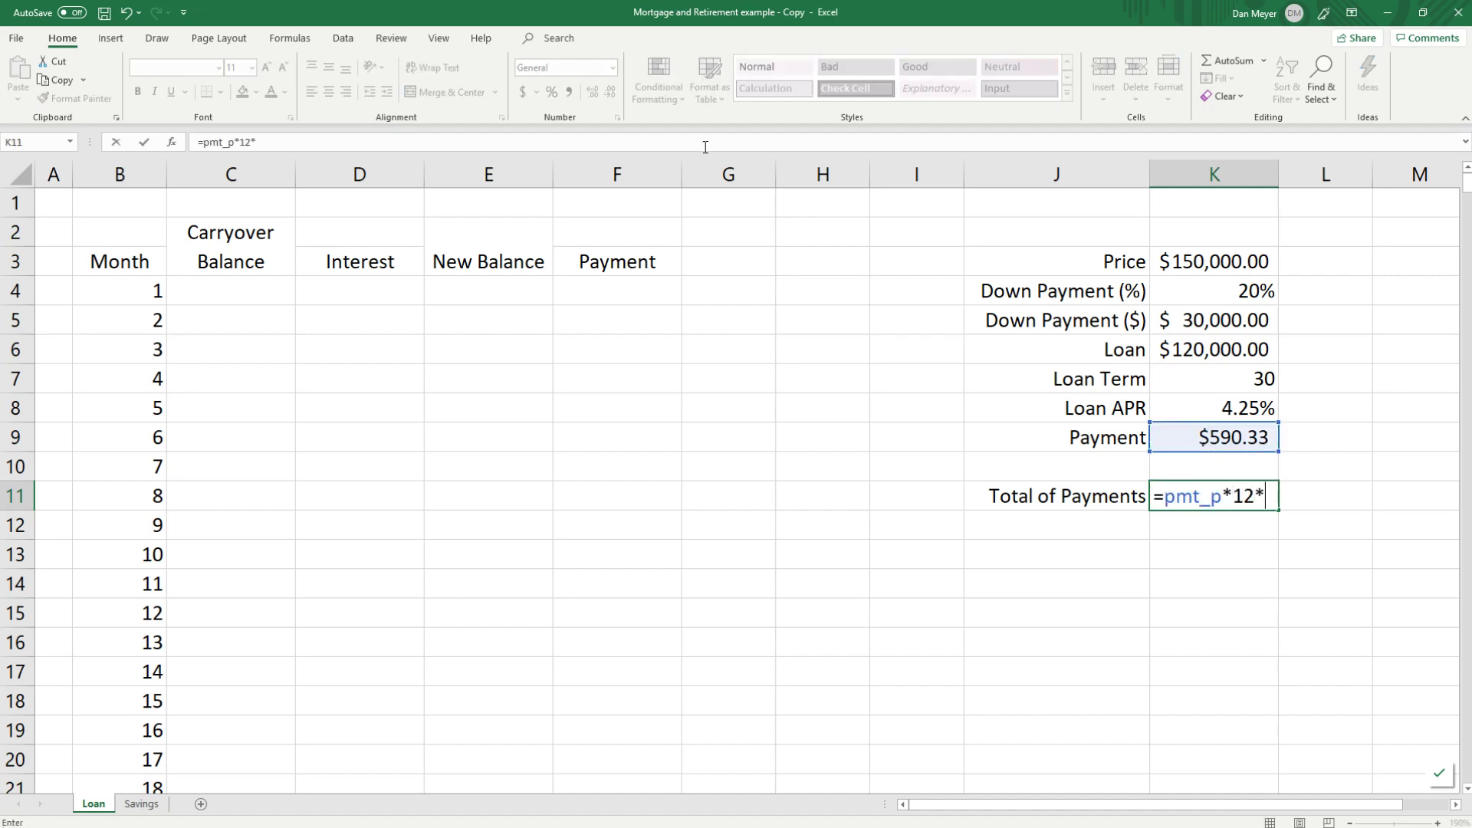
{"action": "key", "text": "Up"}
{"action": "key", "text": "Up"}
{"action": "key", "text": "Up"}
{"action": "key", "text": "Up"}
{"action": "key", "text": "Return"}
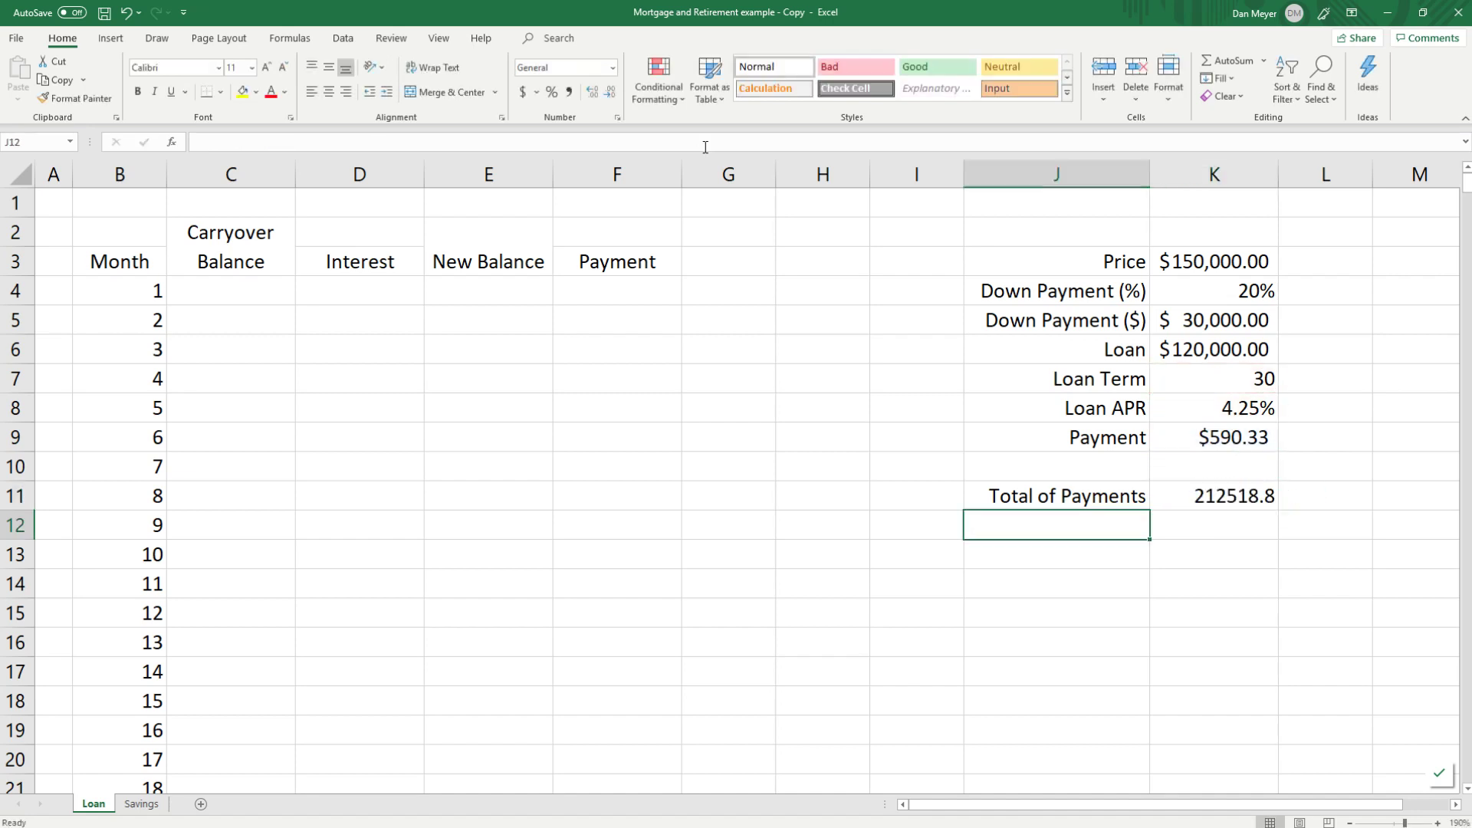
{"action": "left_click", "coordinate": [1243, 491]}
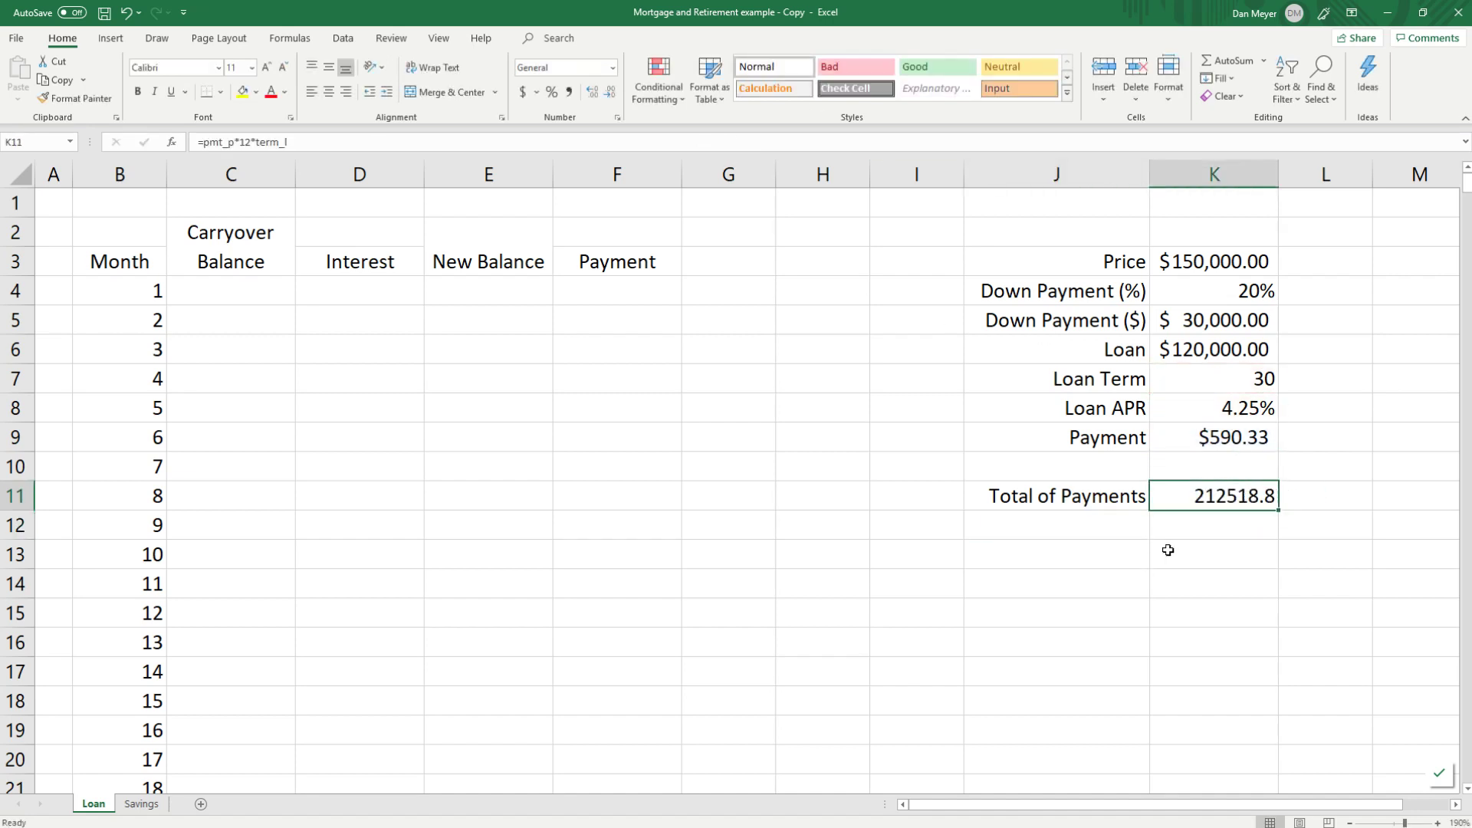
{"action": "left_click", "coordinate": [523, 92]}
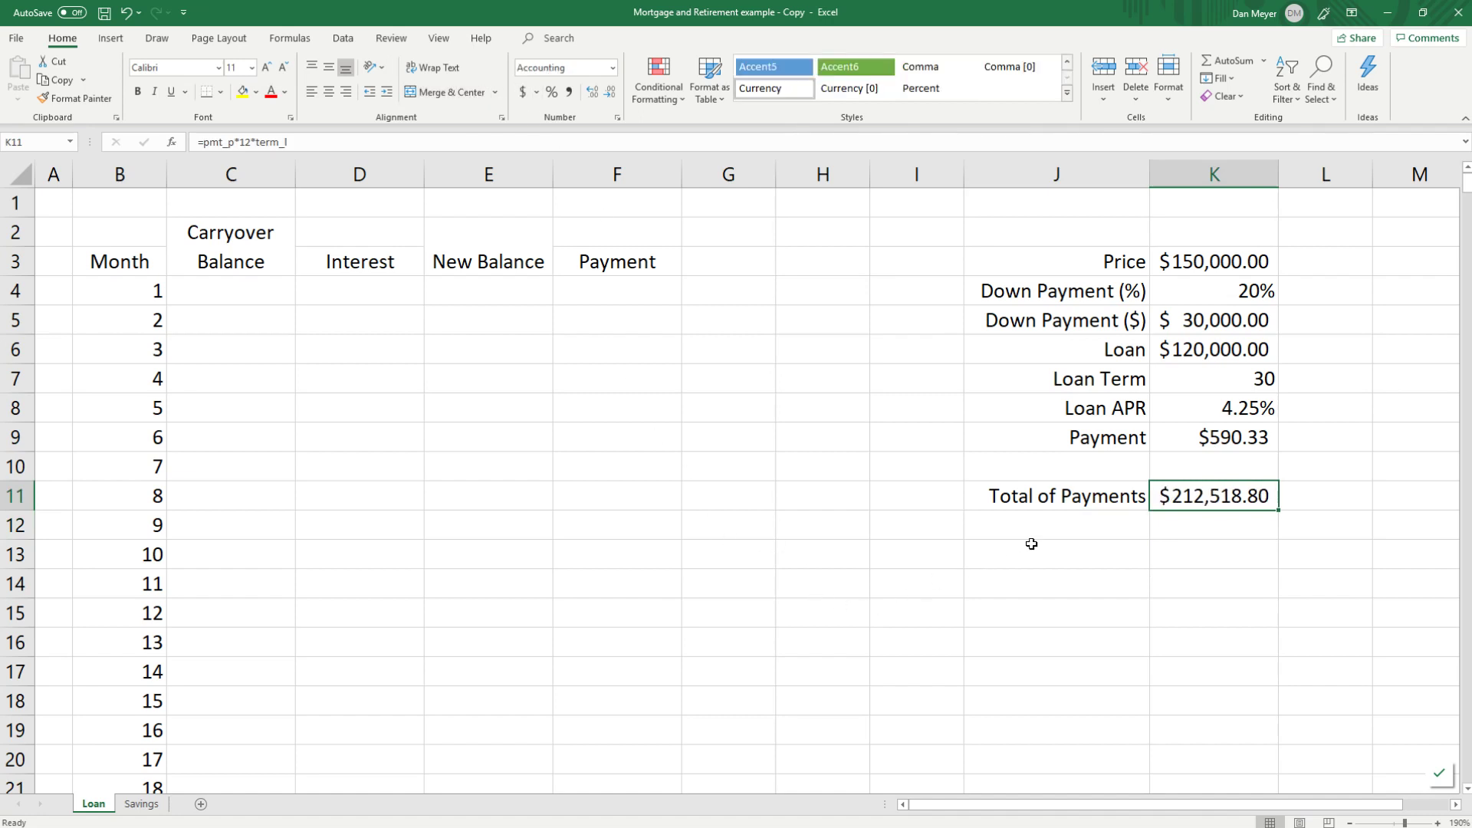
Step: Enter the label "Total Interest Paid" in J12
{"action": "left_click", "coordinate": [1057, 525]}
{"action": "type", "text": "Tot"}
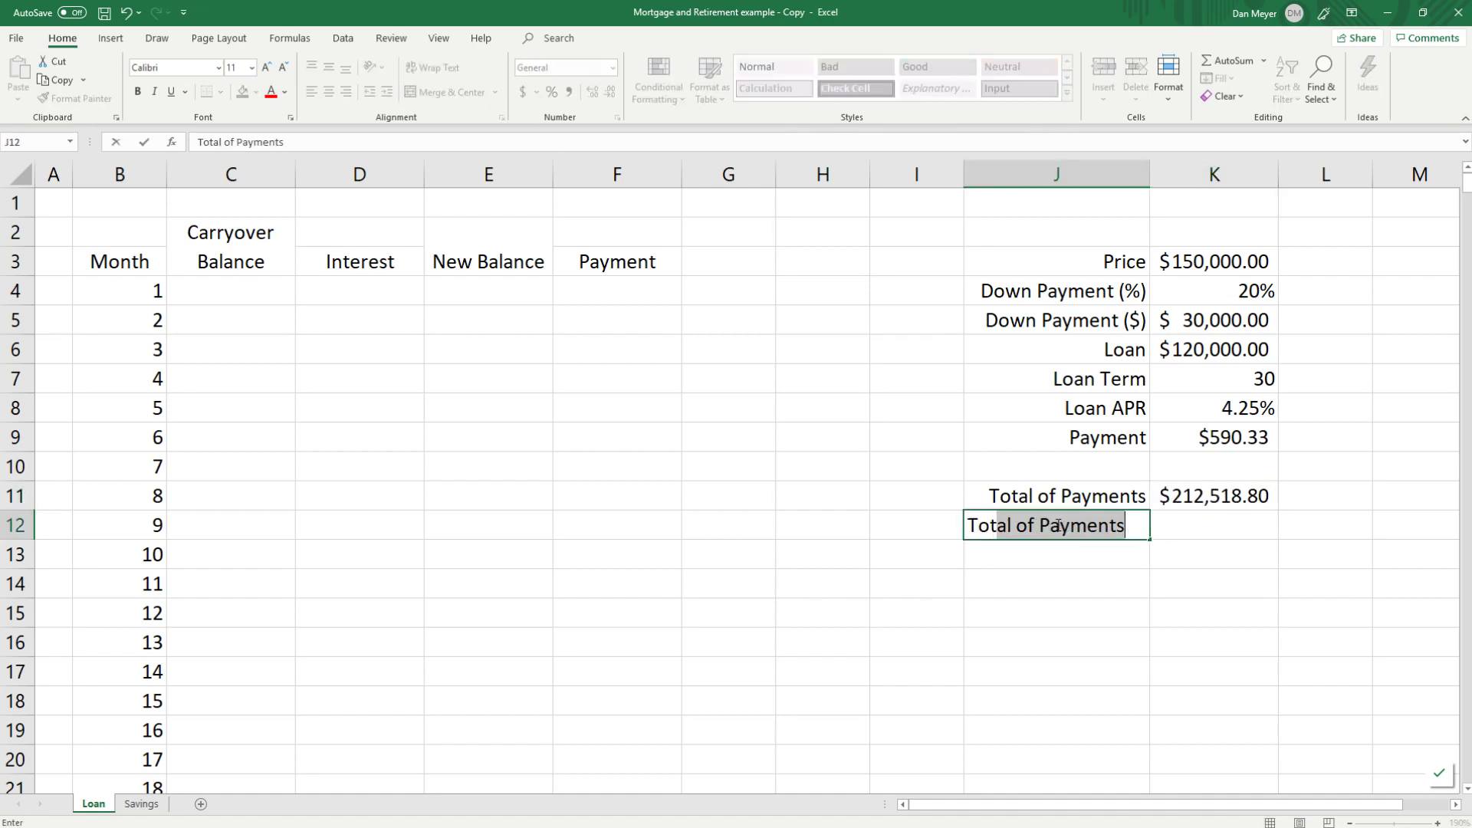
{"action": "type", "text": "al Int"}
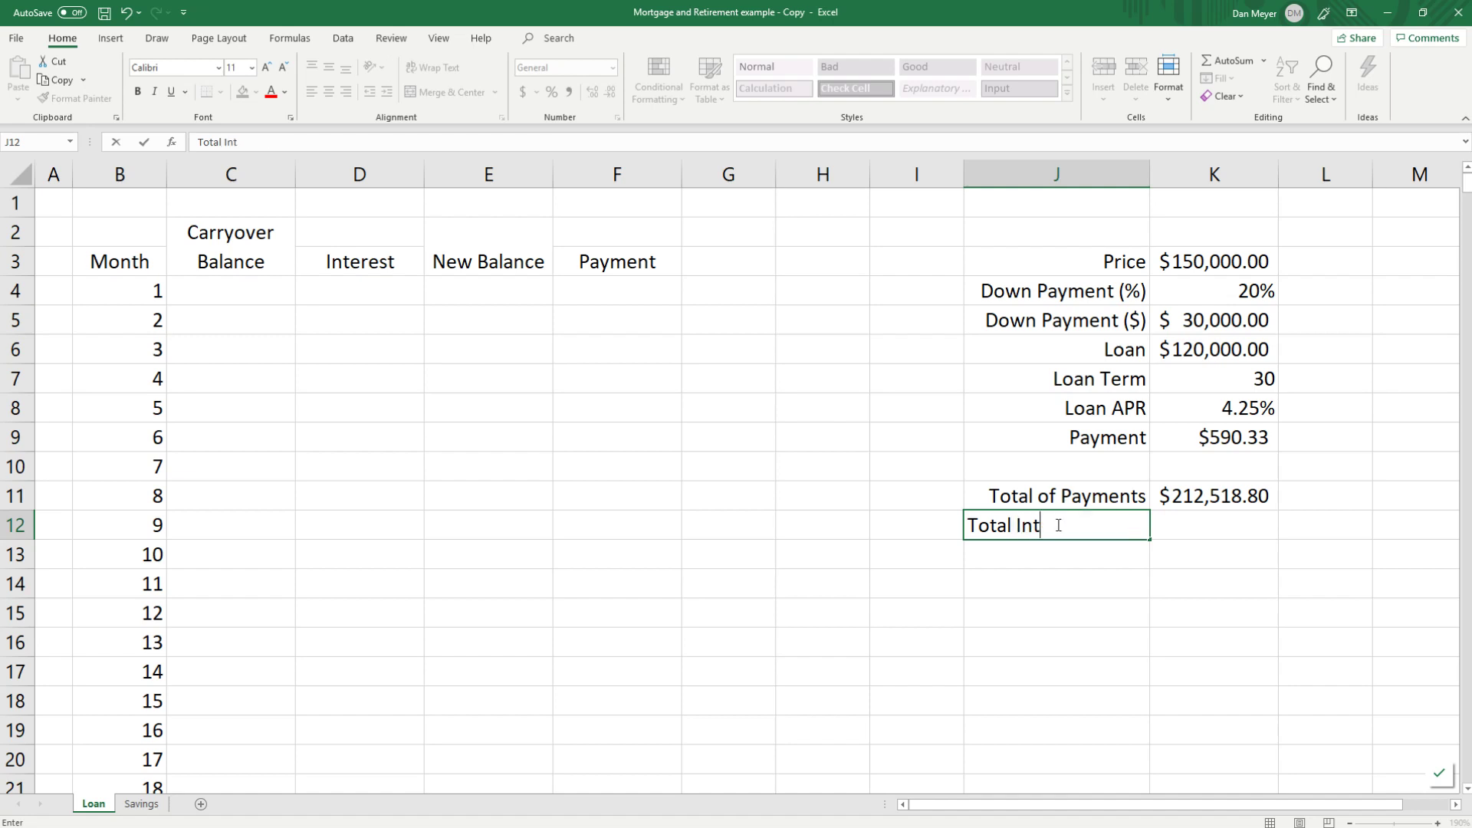
{"action": "type", "text": "erest Paid"}
{"action": "key", "text": "Tab"}
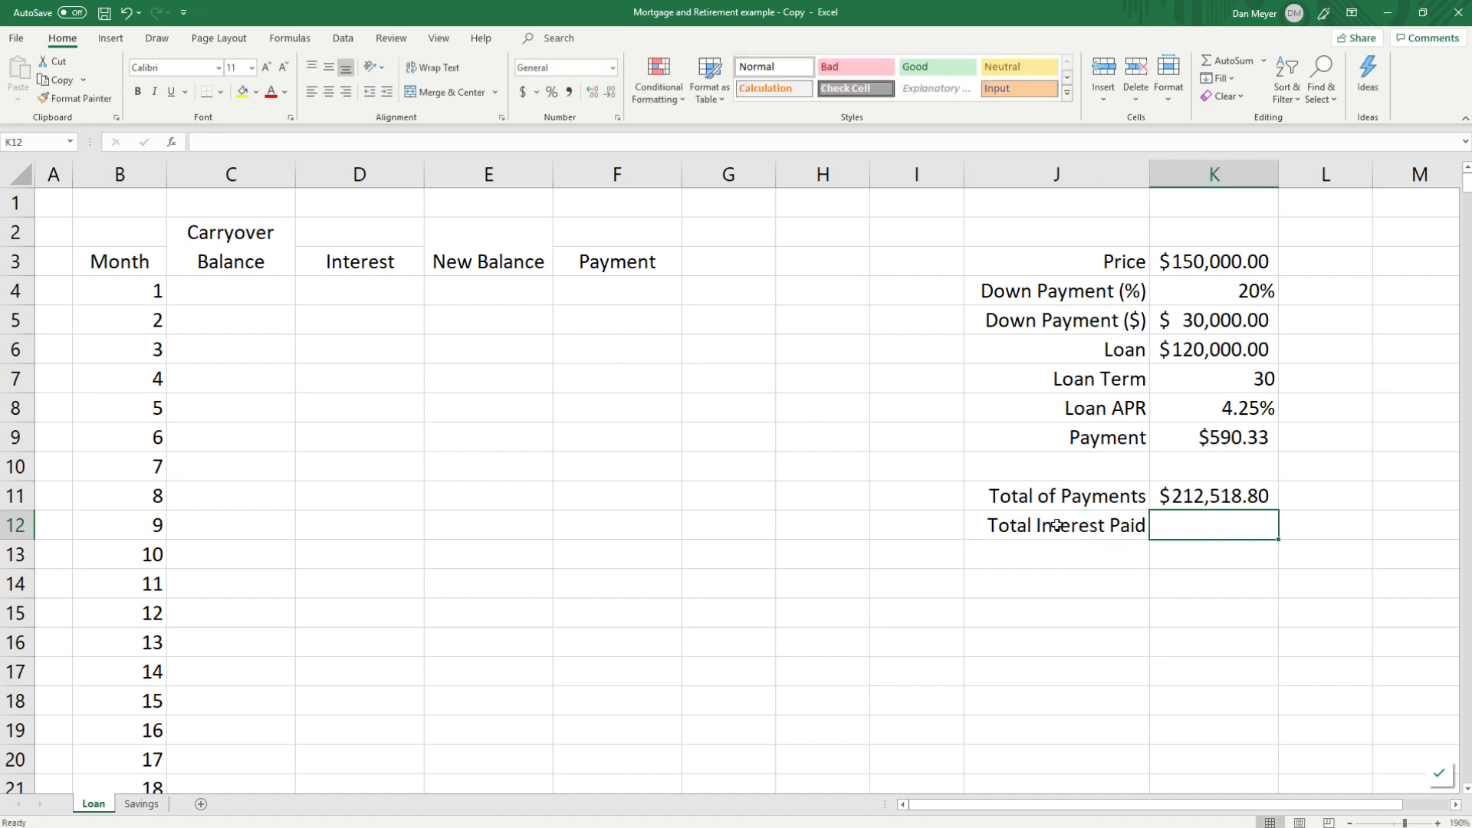
Step: Calculate the total interest paid in K12 by subtracting the loan from the total of payments with =K11-loan
{"action": "type", "text": "="}
{"action": "key", "text": "Up"}
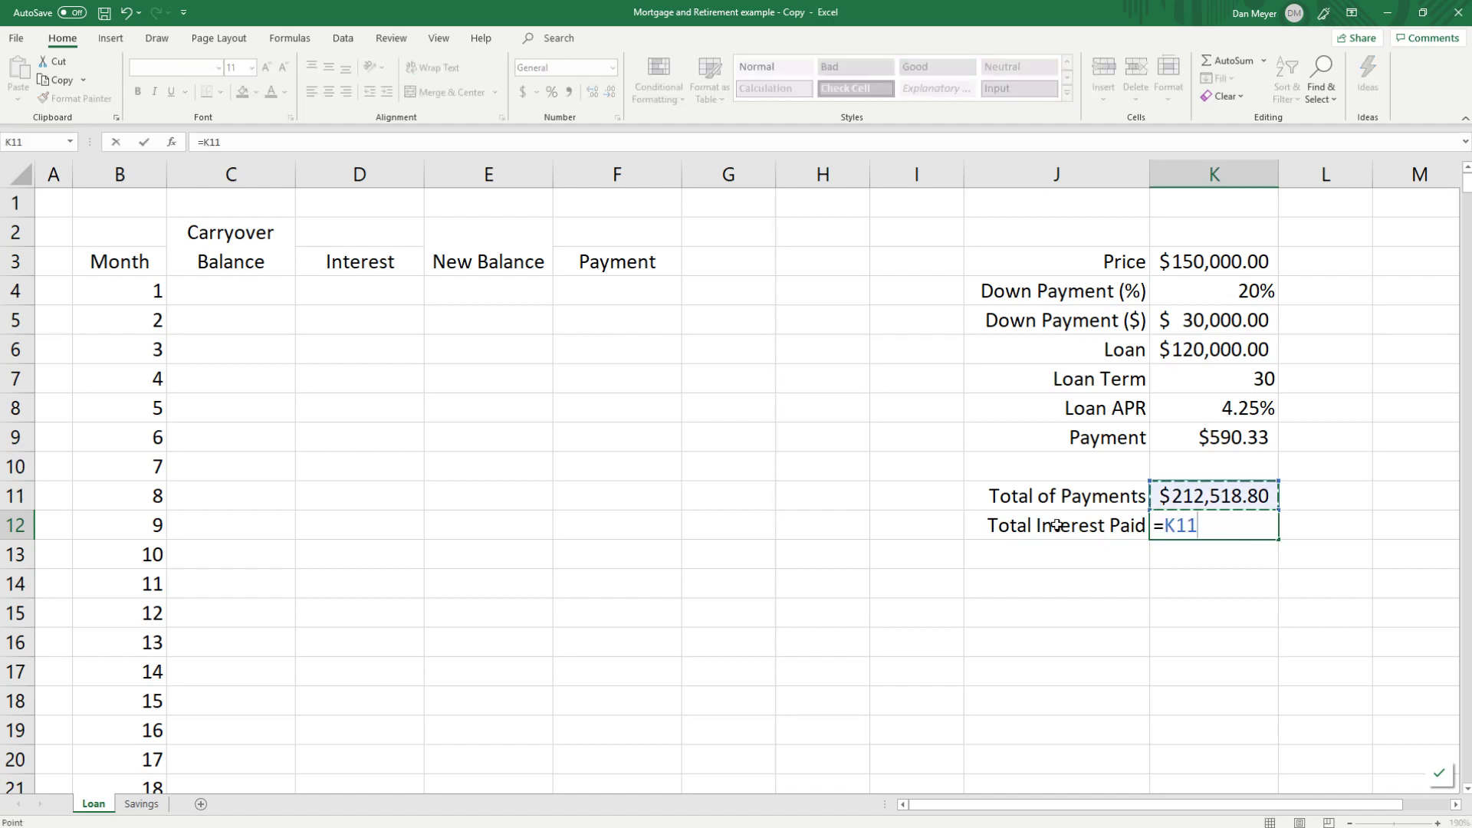
{"action": "type", "text": "-"}
{"action": "key", "text": "Up"}
{"action": "key", "text": "Up"}
{"action": "key", "text": "Up"}
{"action": "key", "text": "Up"}
{"action": "key", "text": "Up"}
{"action": "key", "text": "Up"}
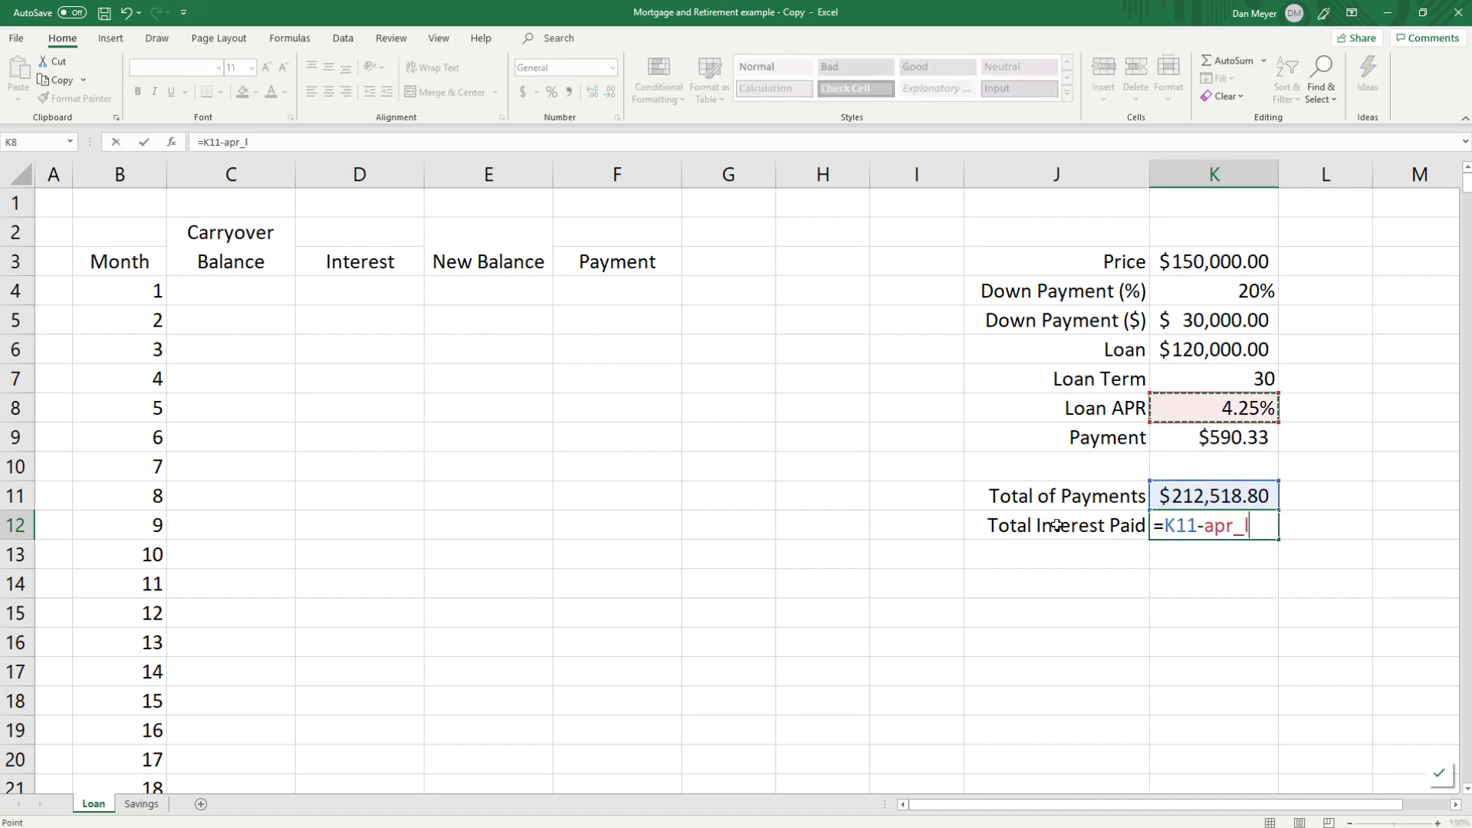
{"action": "key", "text": "Return"}
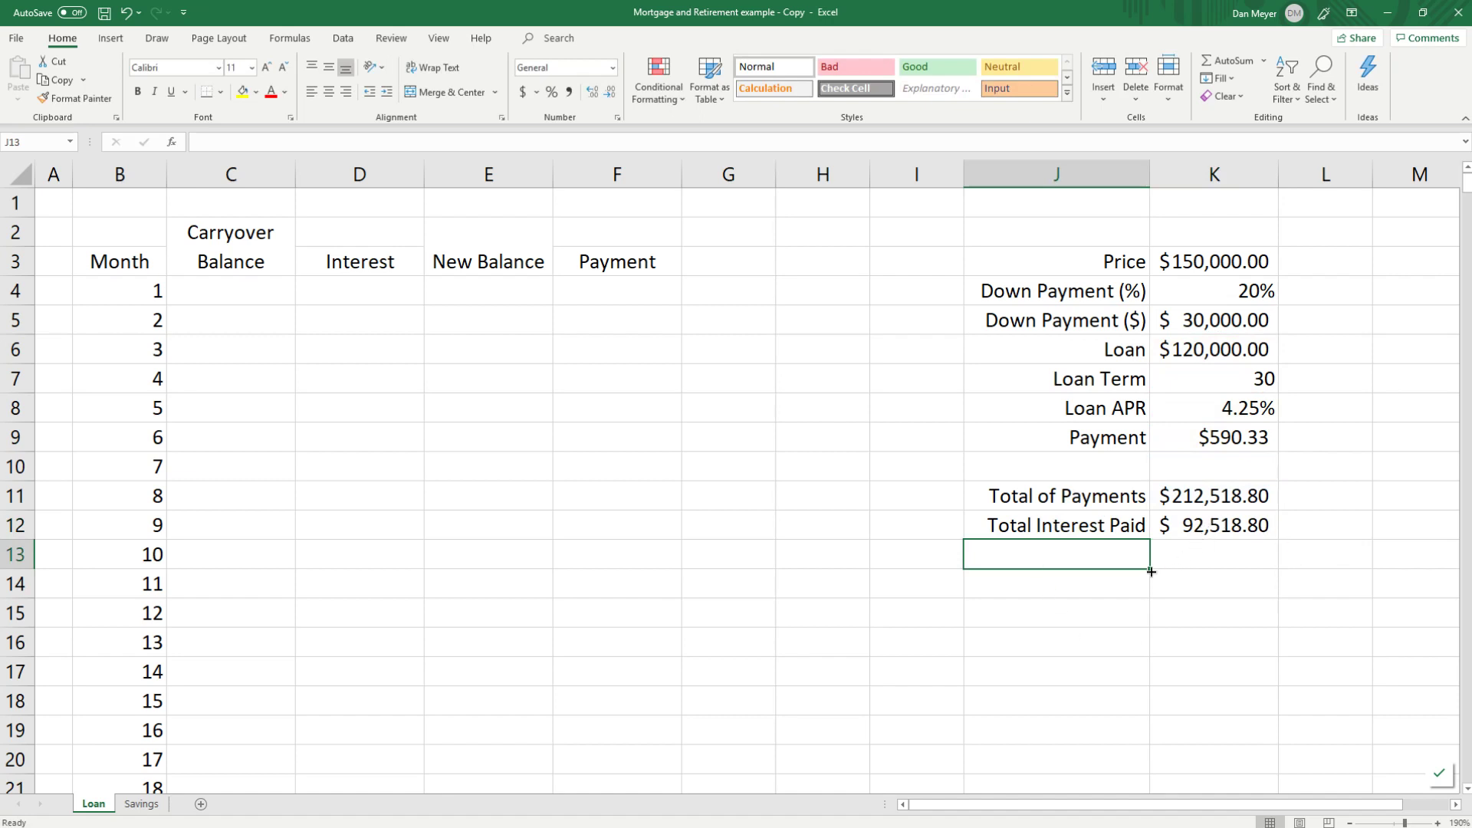
Step: Enter the label "Interest (% of pmts)" in J13
{"action": "type", "text": "Int"}
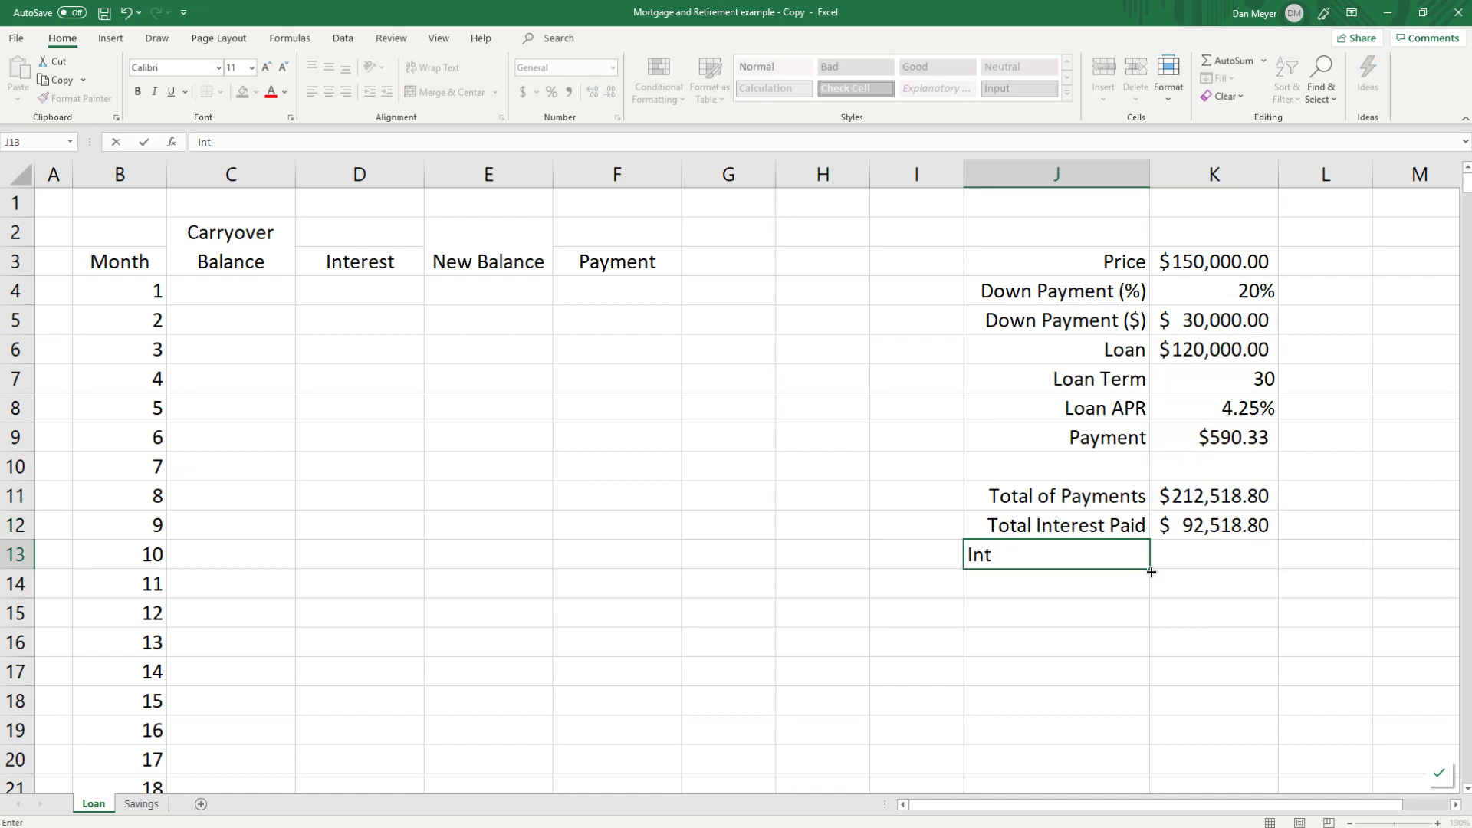
{"action": "type", "text": "erest (% of po"}
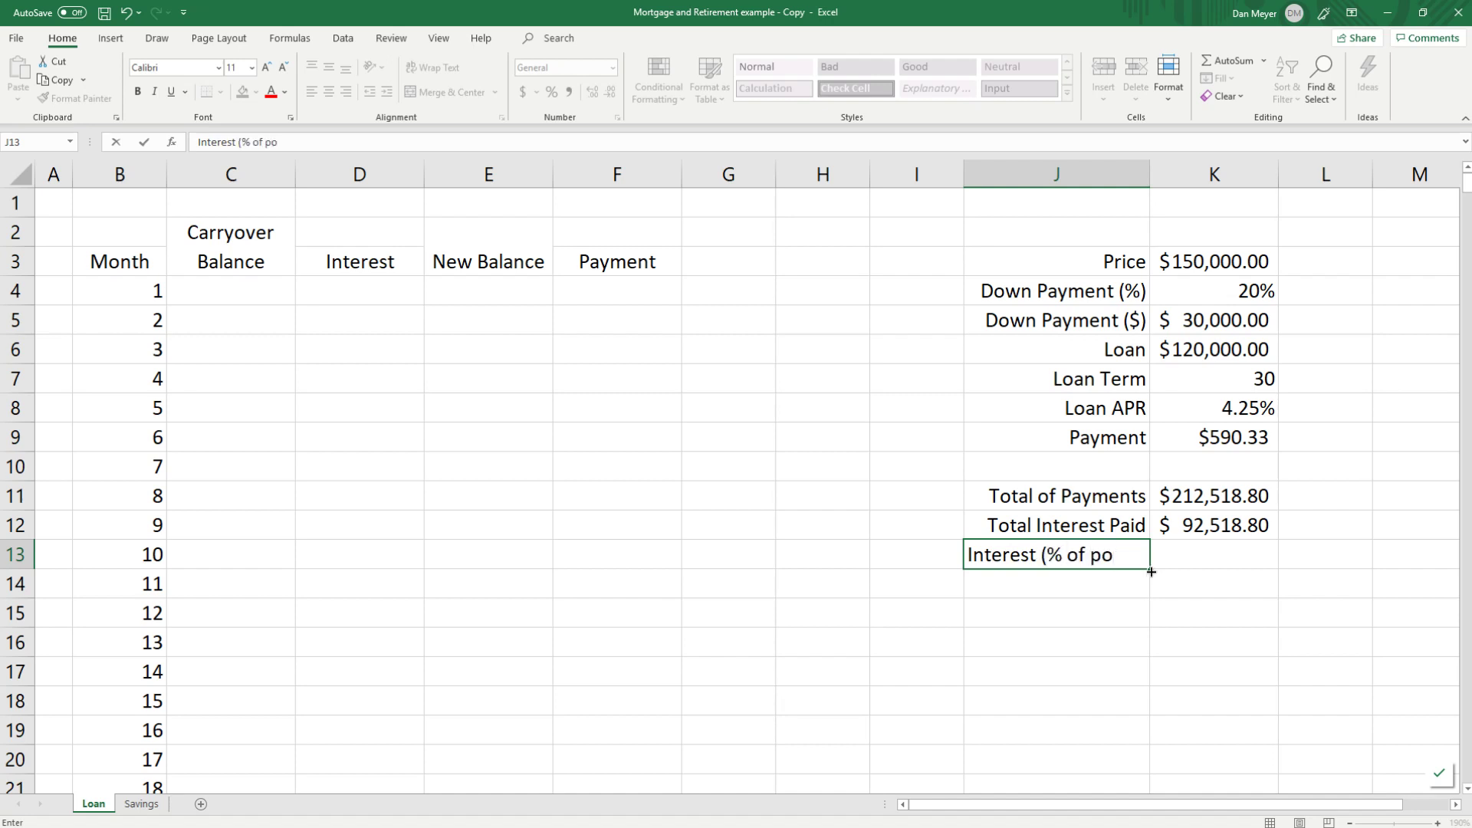
{"action": "key", "text": "BackSpace"}
{"action": "type", "text": "mts)"}
{"action": "key", "text": "Tab"}
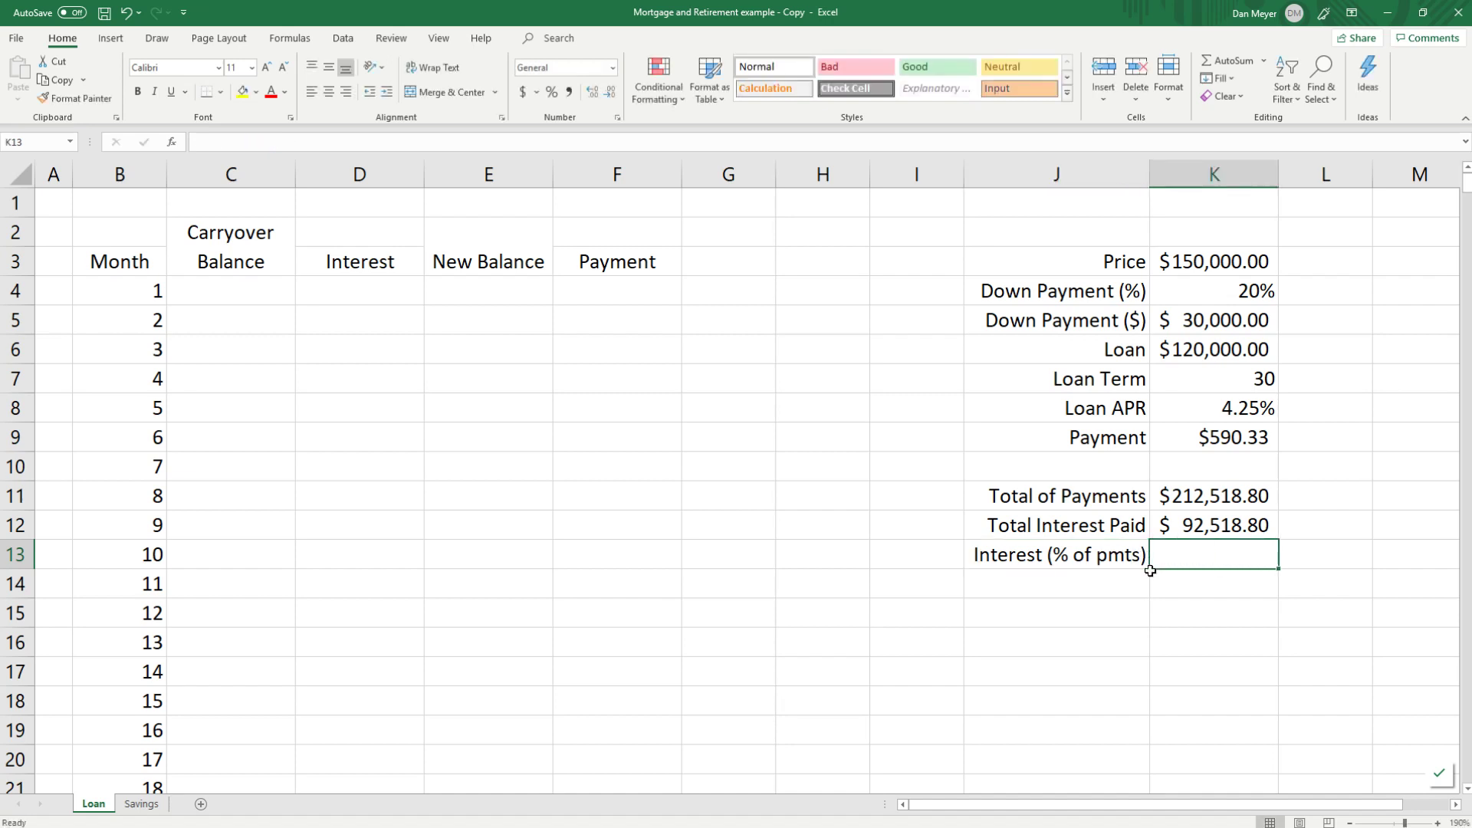
Step: Calculate interest as a share of total payments in K13 with =K12/K11
{"action": "type", "text": "="}
{"action": "key", "text": "Up"}
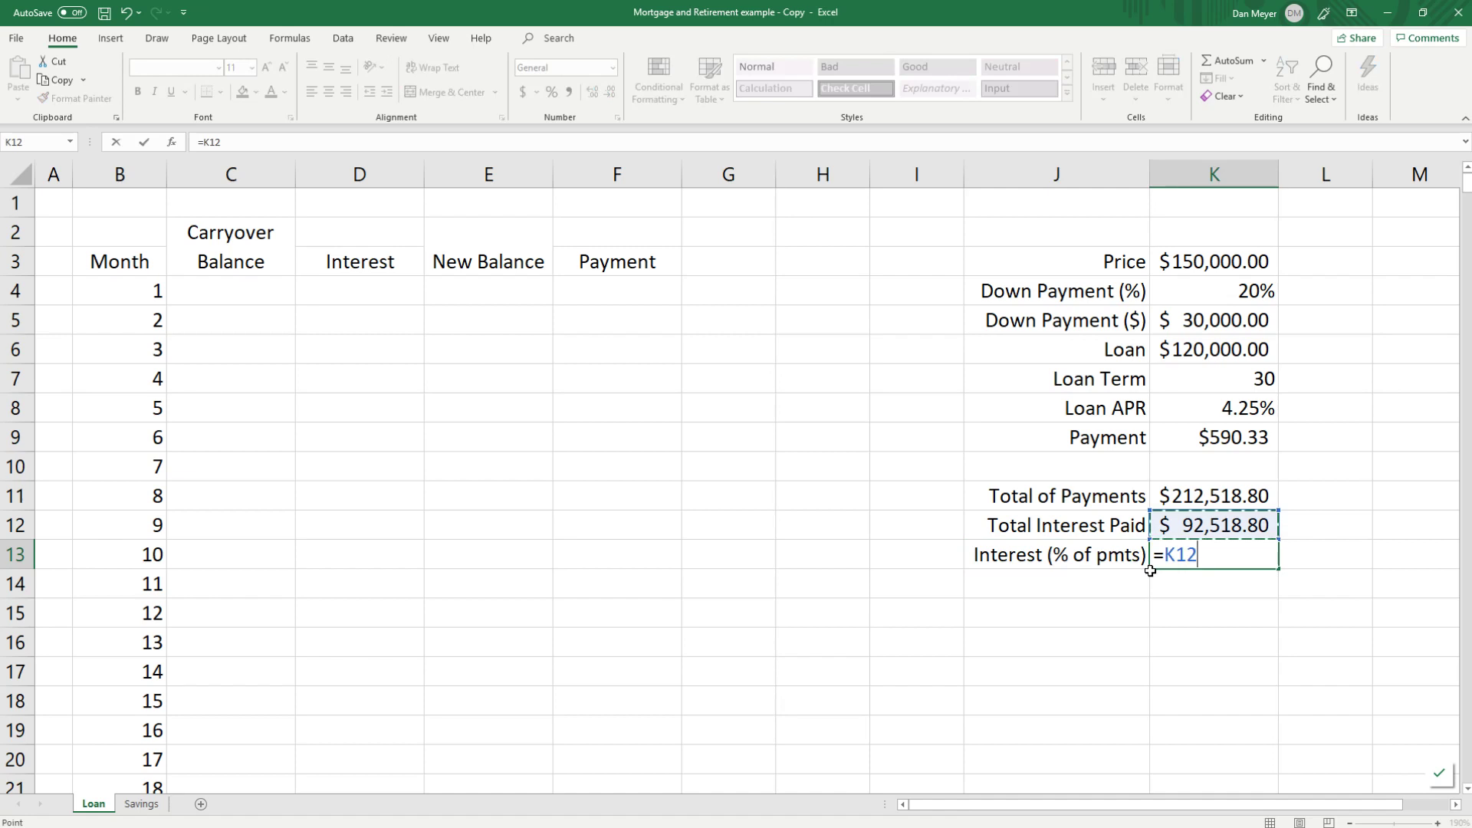
{"action": "type", "text": "/"}
{"action": "type", "text": "K11"}
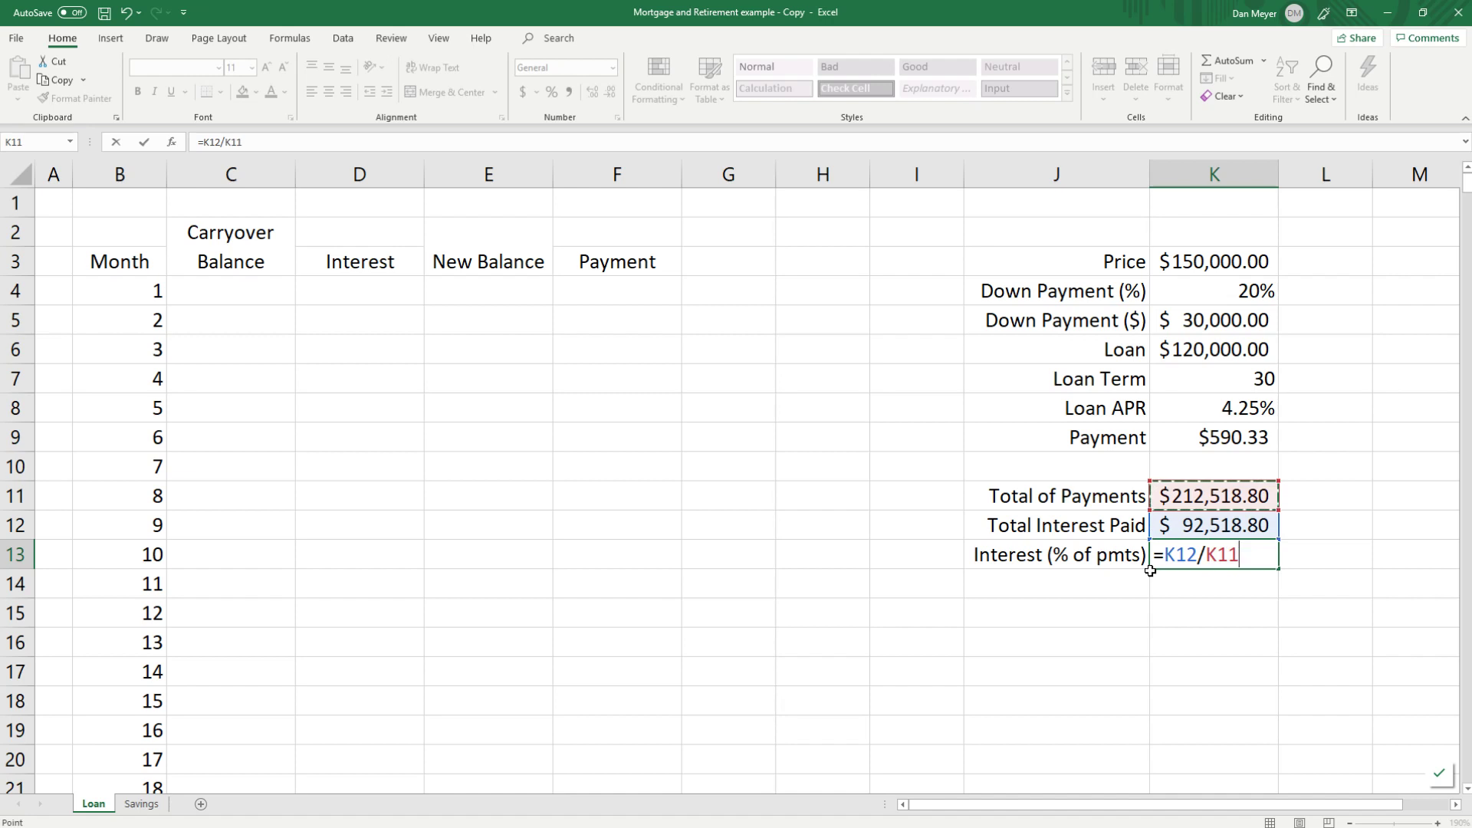
{"action": "key", "text": "Return"}
Step: Format the interest share in K13 as a percentage with two decimal places
{"action": "left_click", "coordinate": [1221, 556]}
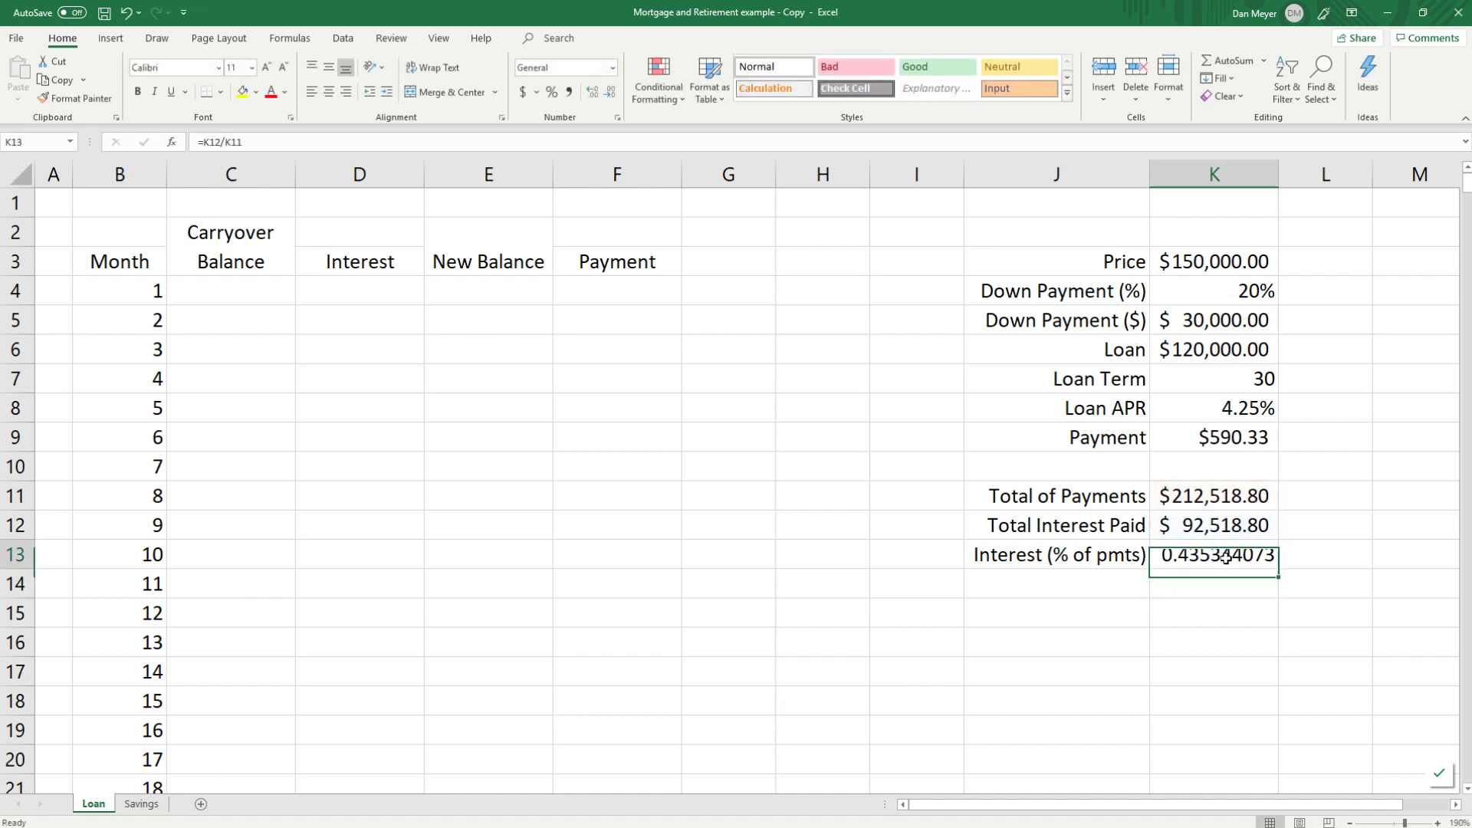
{"action": "left_click", "coordinate": [550, 92]}
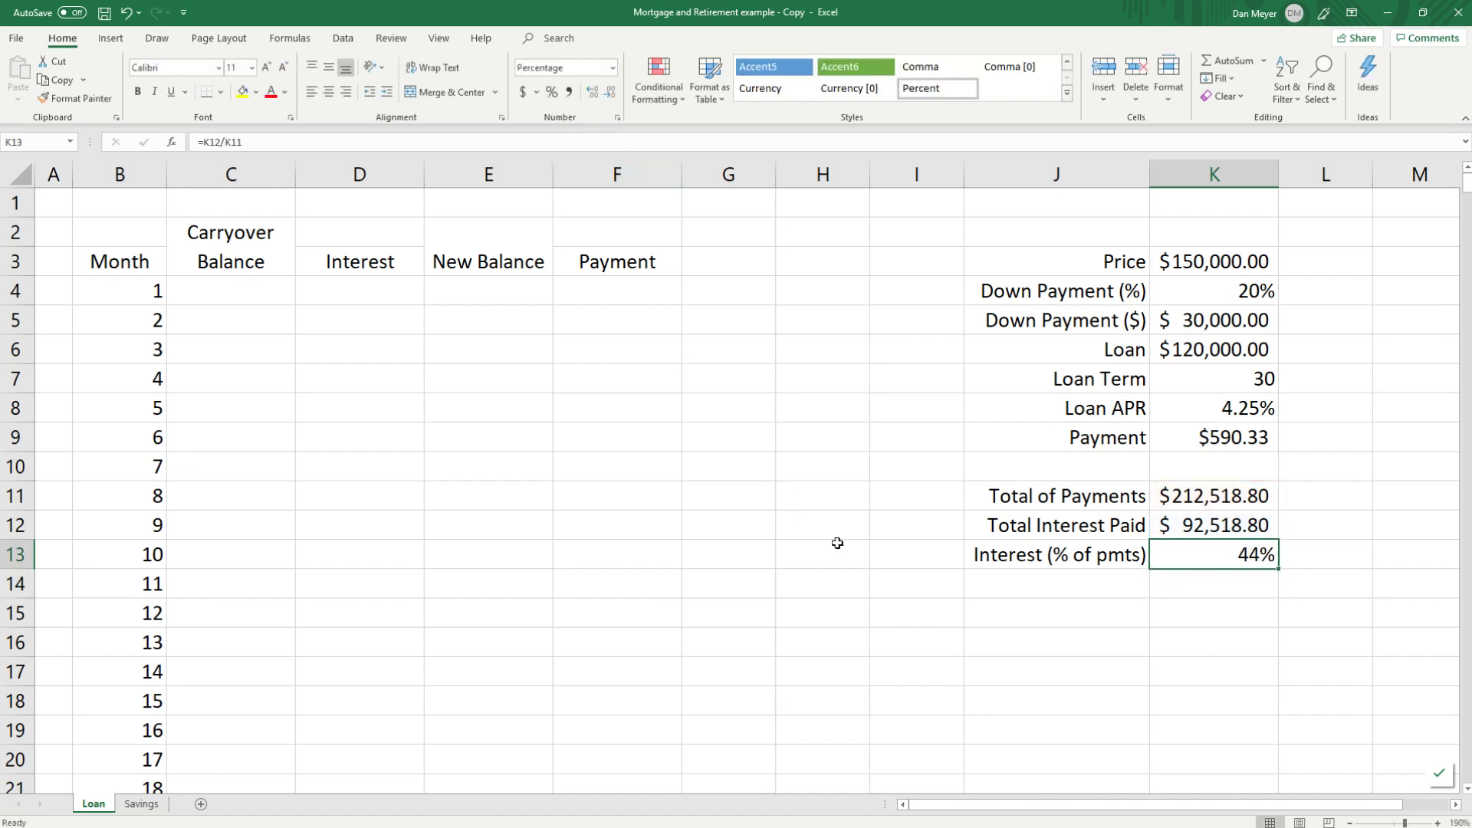
{"action": "left_click", "coordinate": [587, 94]}
{"action": "left_click", "coordinate": [588, 95]}
{"action": "left_click", "coordinate": [1143, 680]}
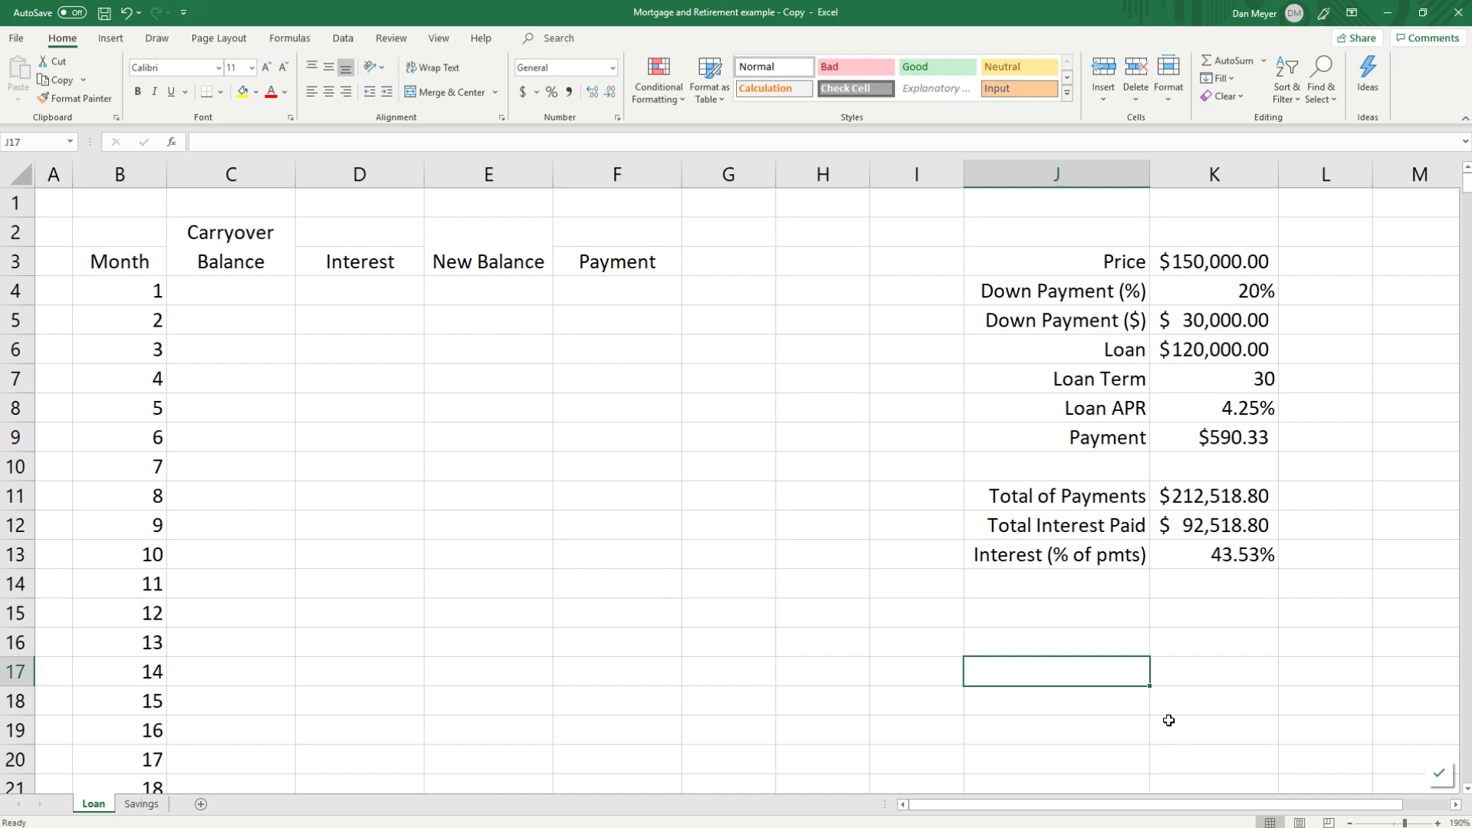
Step: Enter the label "Interest (% of cost)" in J14 by reusing the label above and replacing "pmts" with "cost"
{"action": "left_click", "coordinate": [1046, 581]}
{"action": "type", "text": "Interest (% of pmts"}
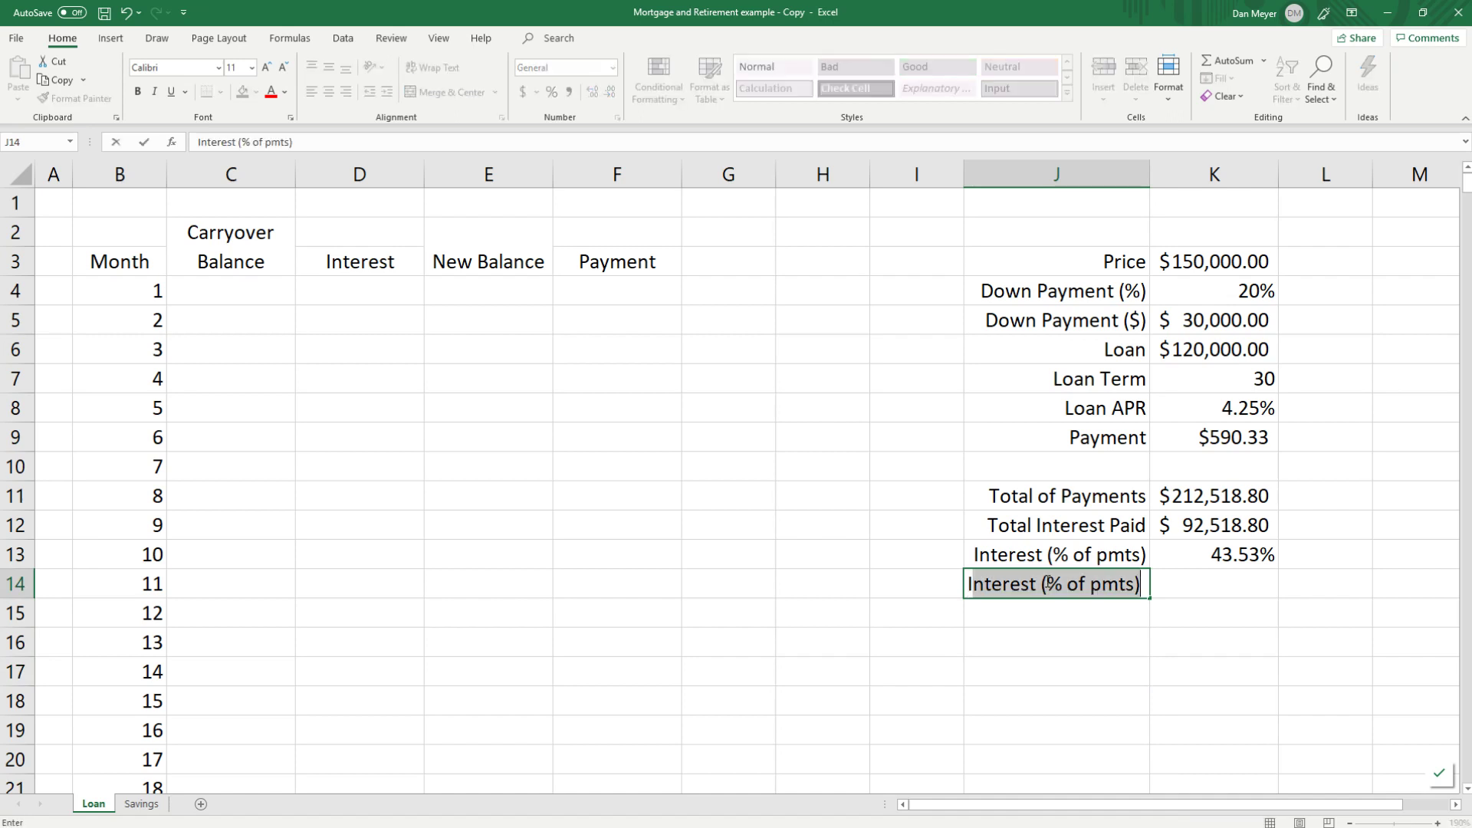
{"action": "key", "text": "Return"}
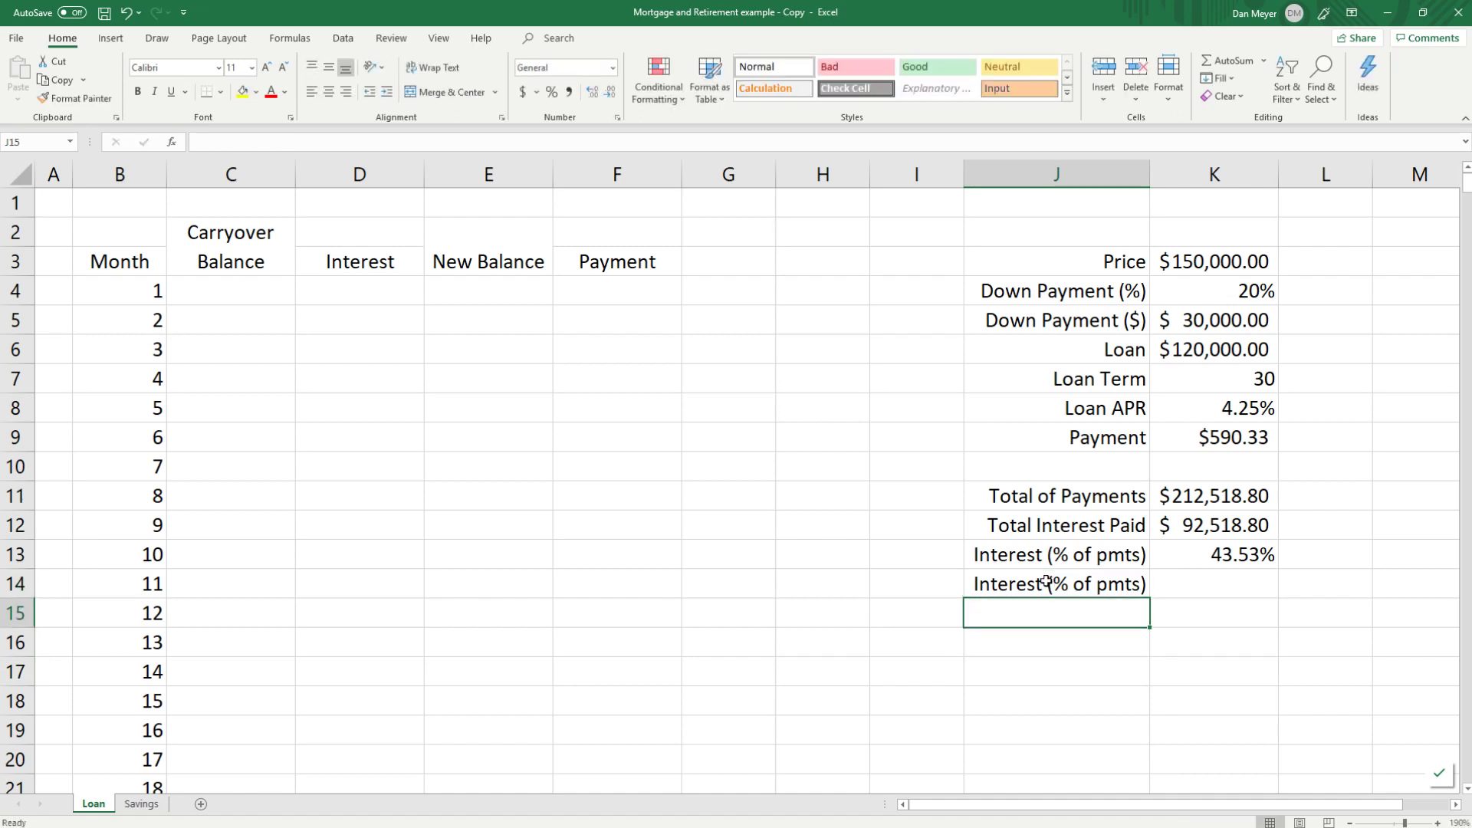
{"action": "left_click", "coordinate": [1088, 589]}
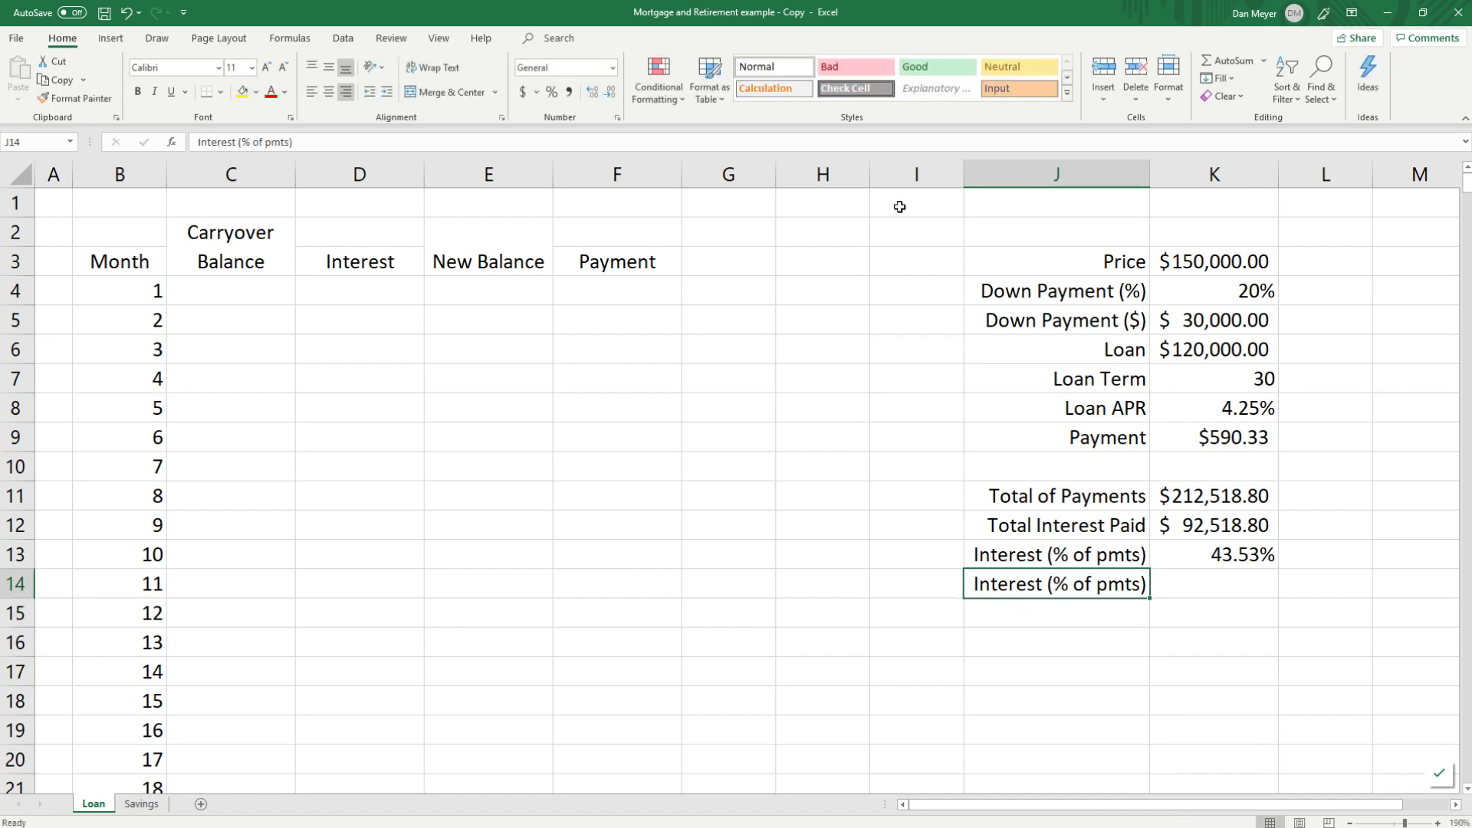
{"action": "double_click", "coordinate": [278, 142]}
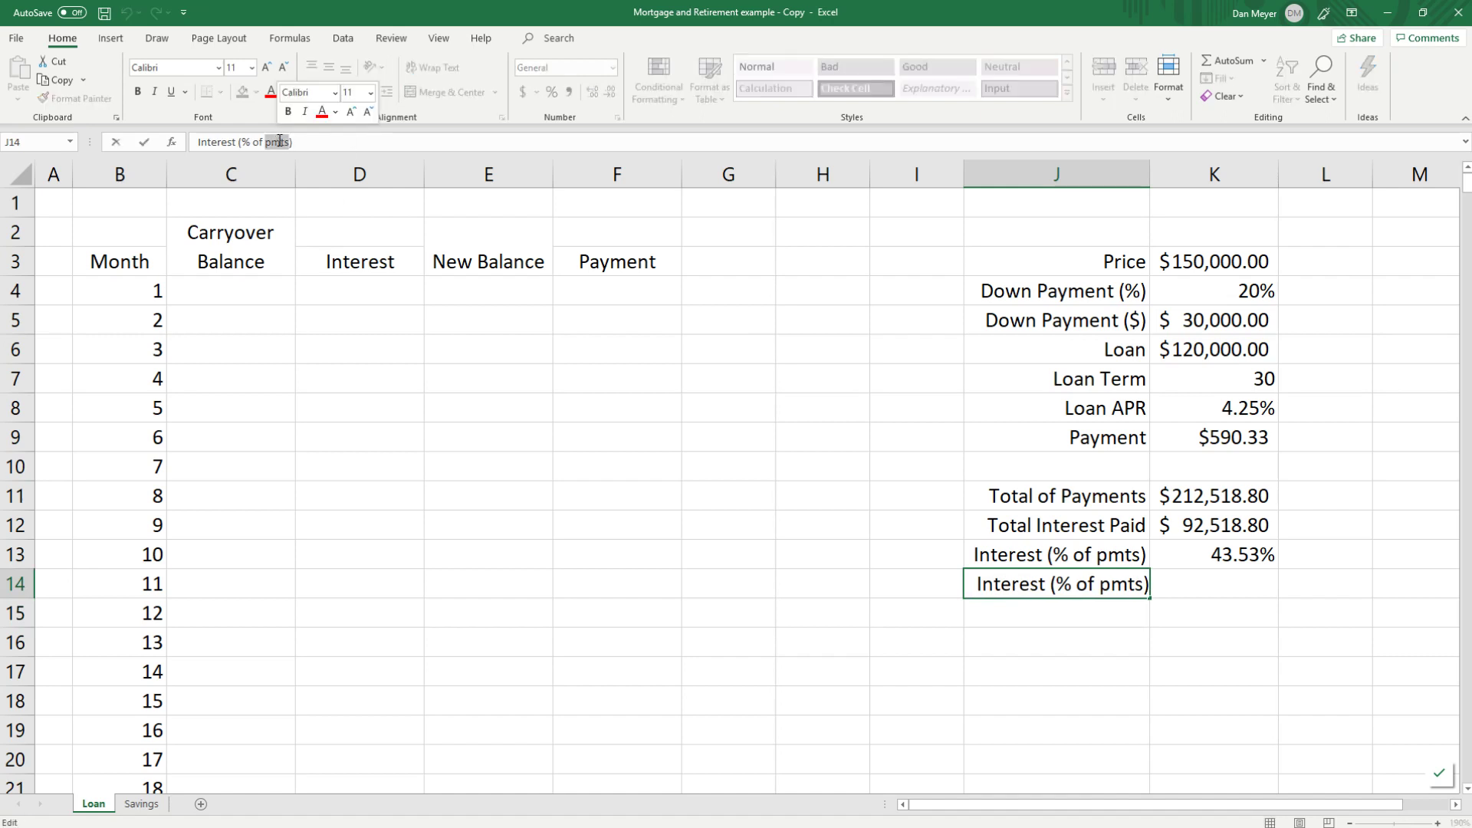
{"action": "type", "text": "cost"}
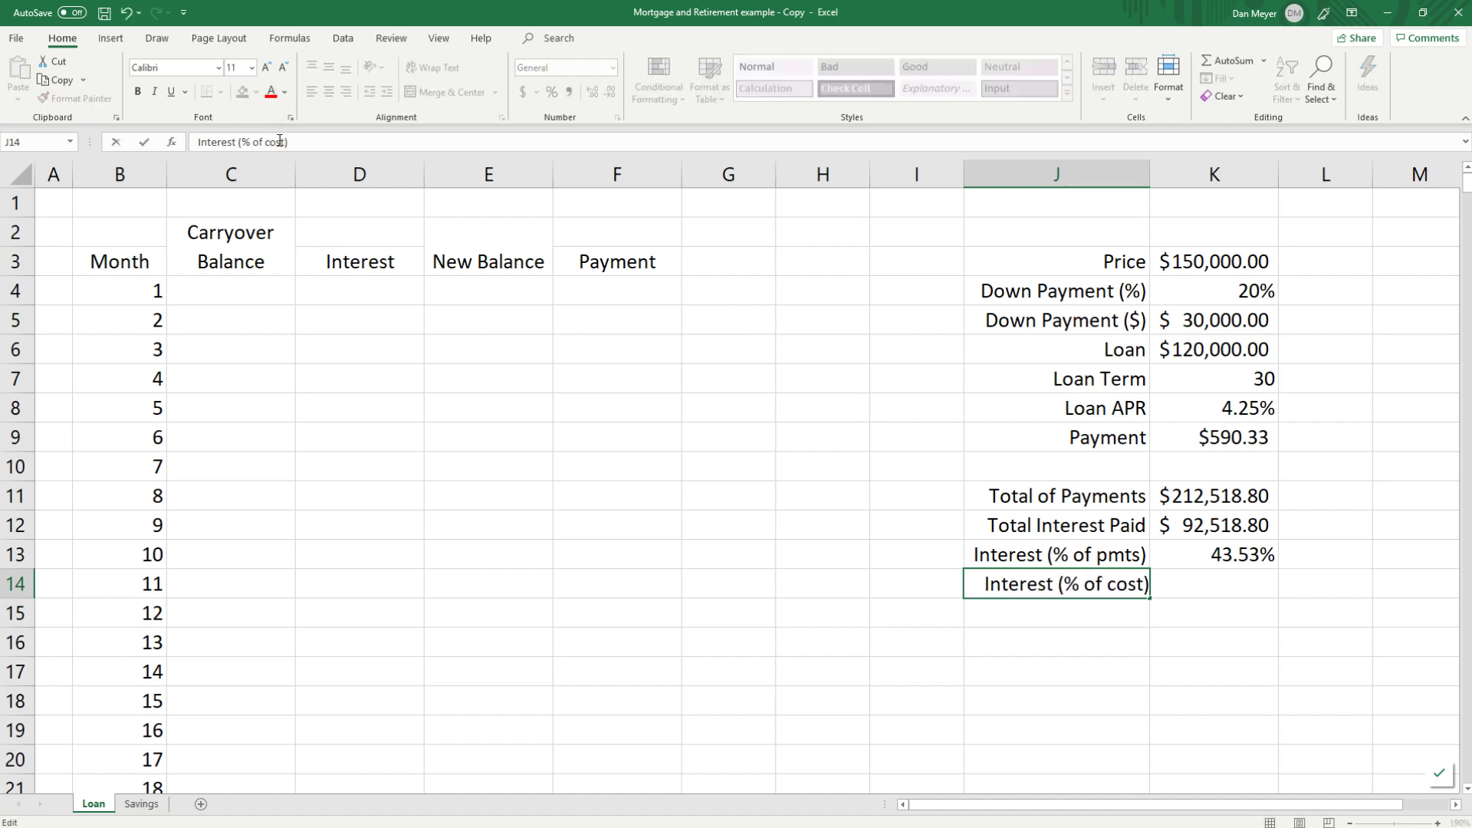
{"action": "key", "text": "Return"}
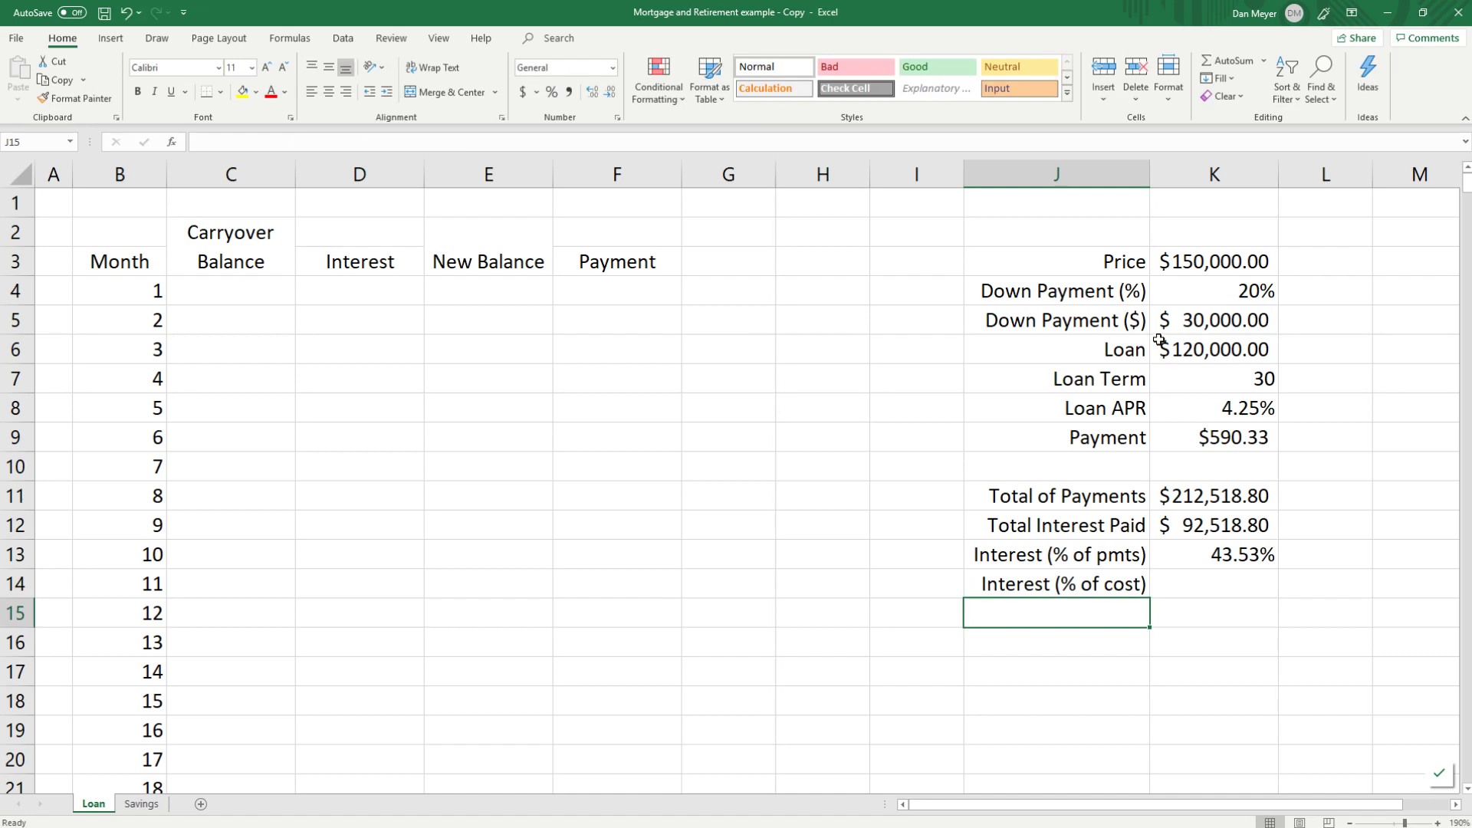
{"action": "left_click", "coordinate": [1194, 263]}
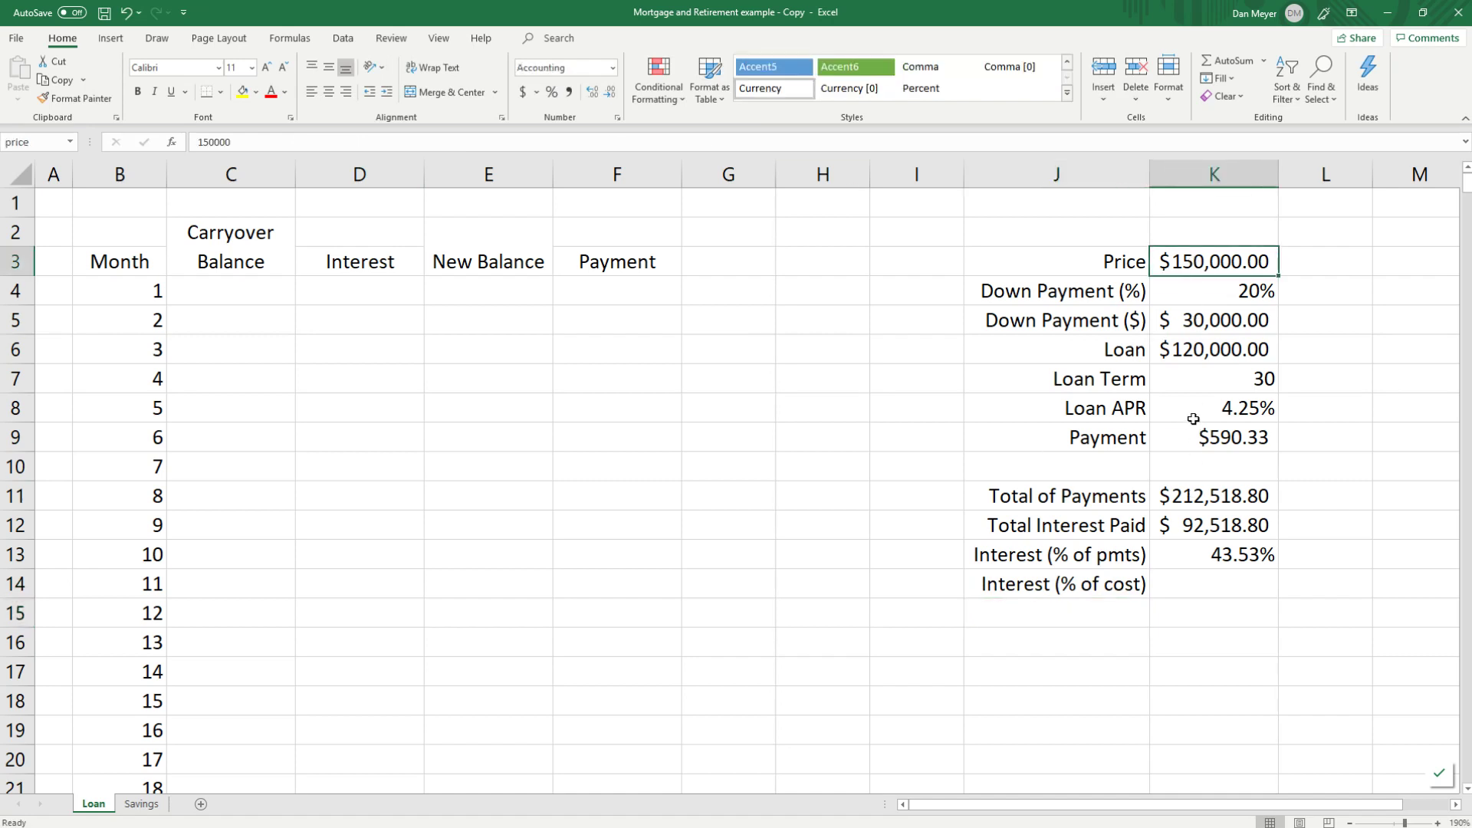
{"action": "left_click", "coordinate": [1194, 322]}
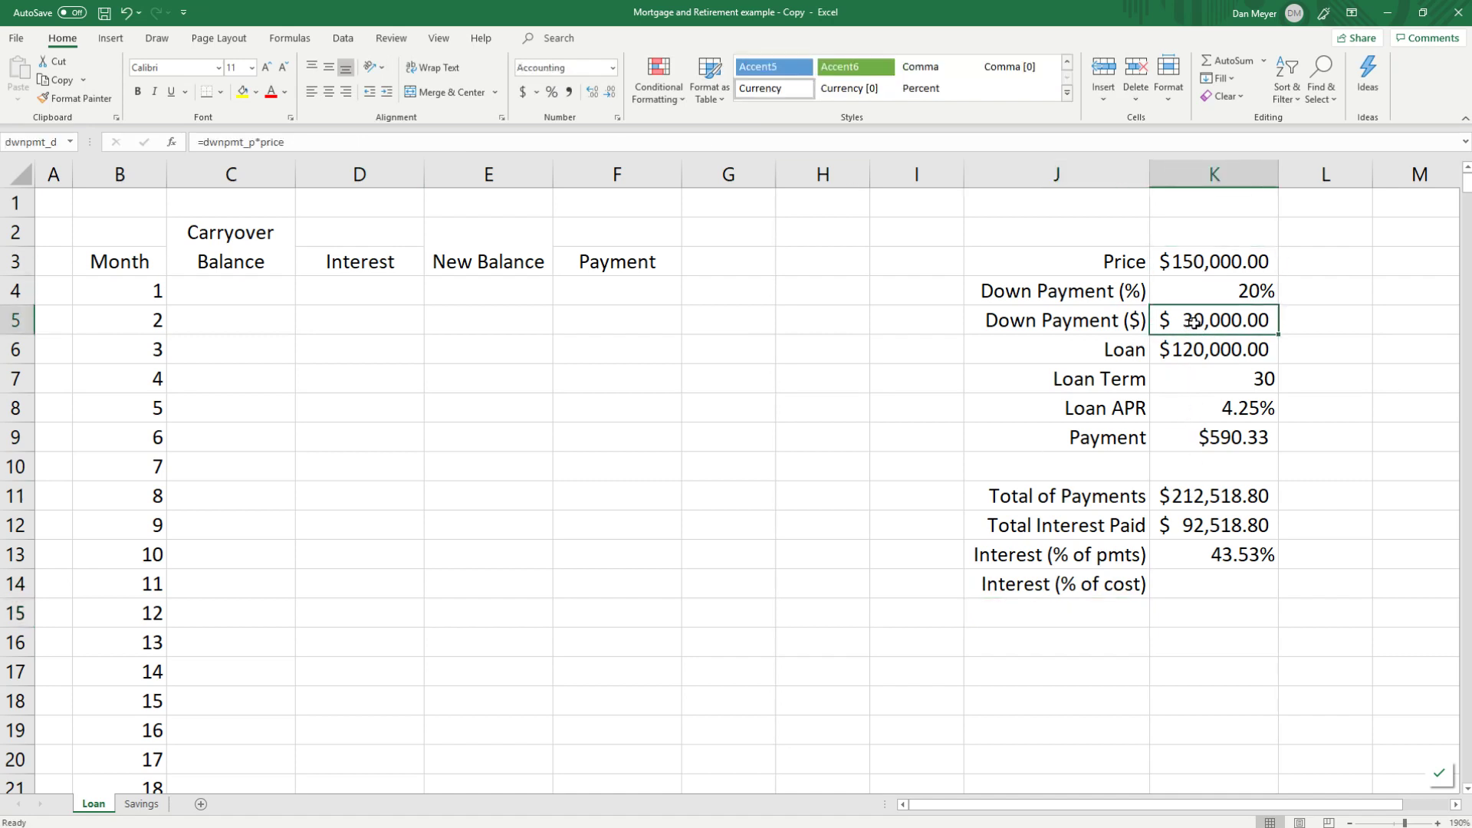
{"action": "left_click", "coordinate": [1195, 347]}
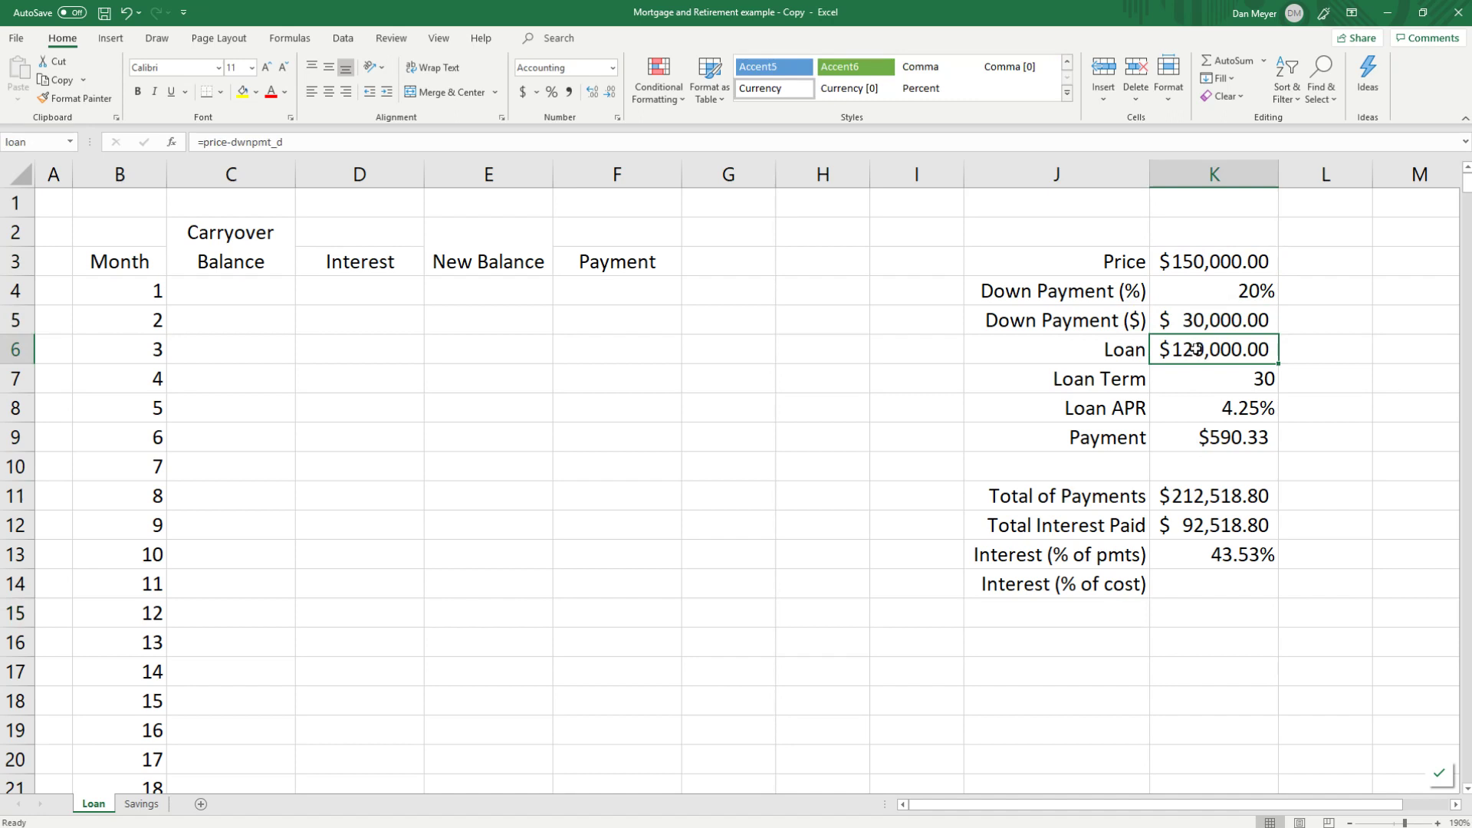
Step: Calculate interest as a share of the purchase price in K14 with =K12/price and format it as a percentage
{"action": "left_click", "coordinate": [1245, 586]}
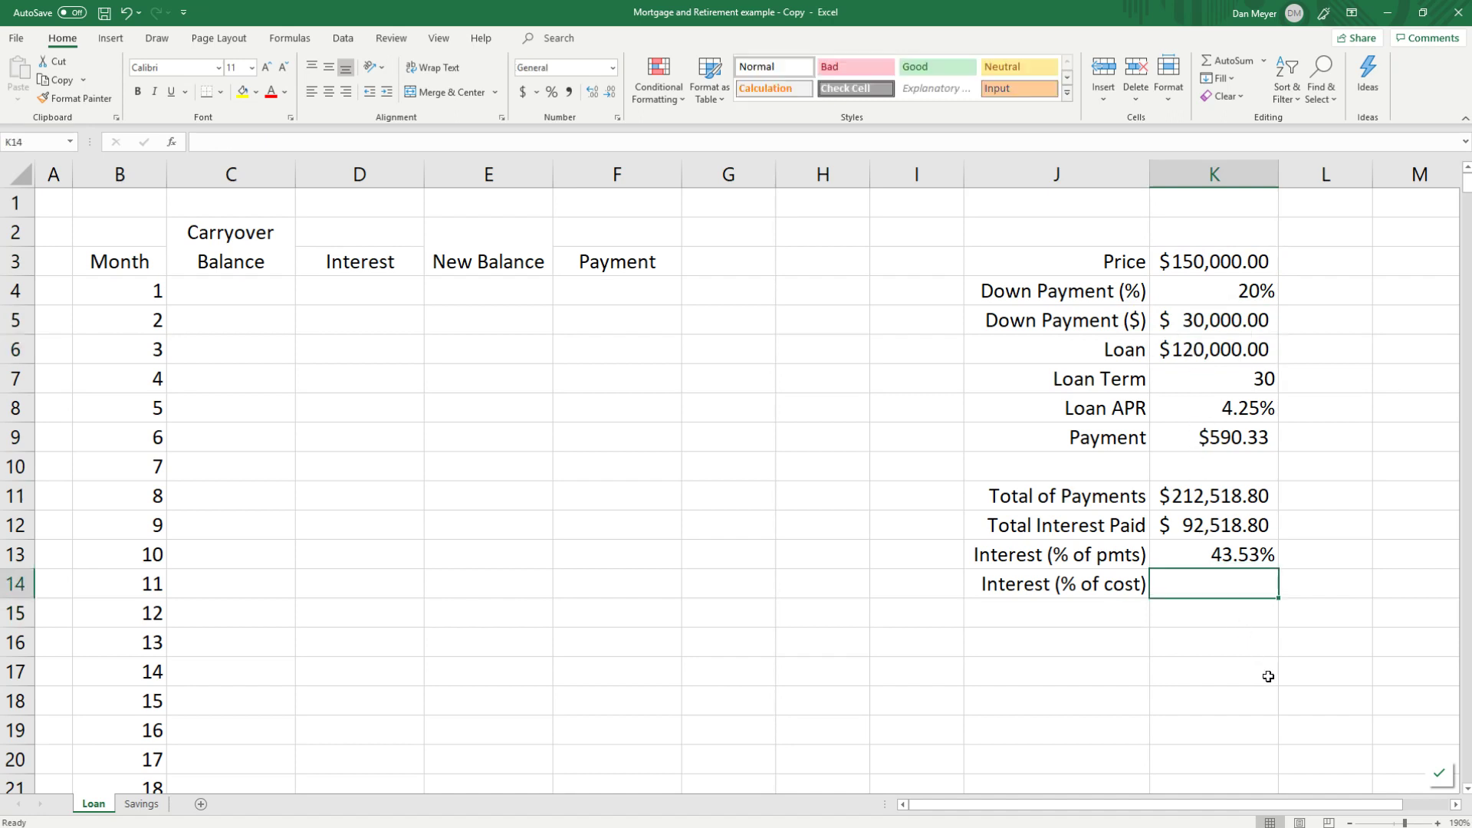
{"action": "type", "text": "="}
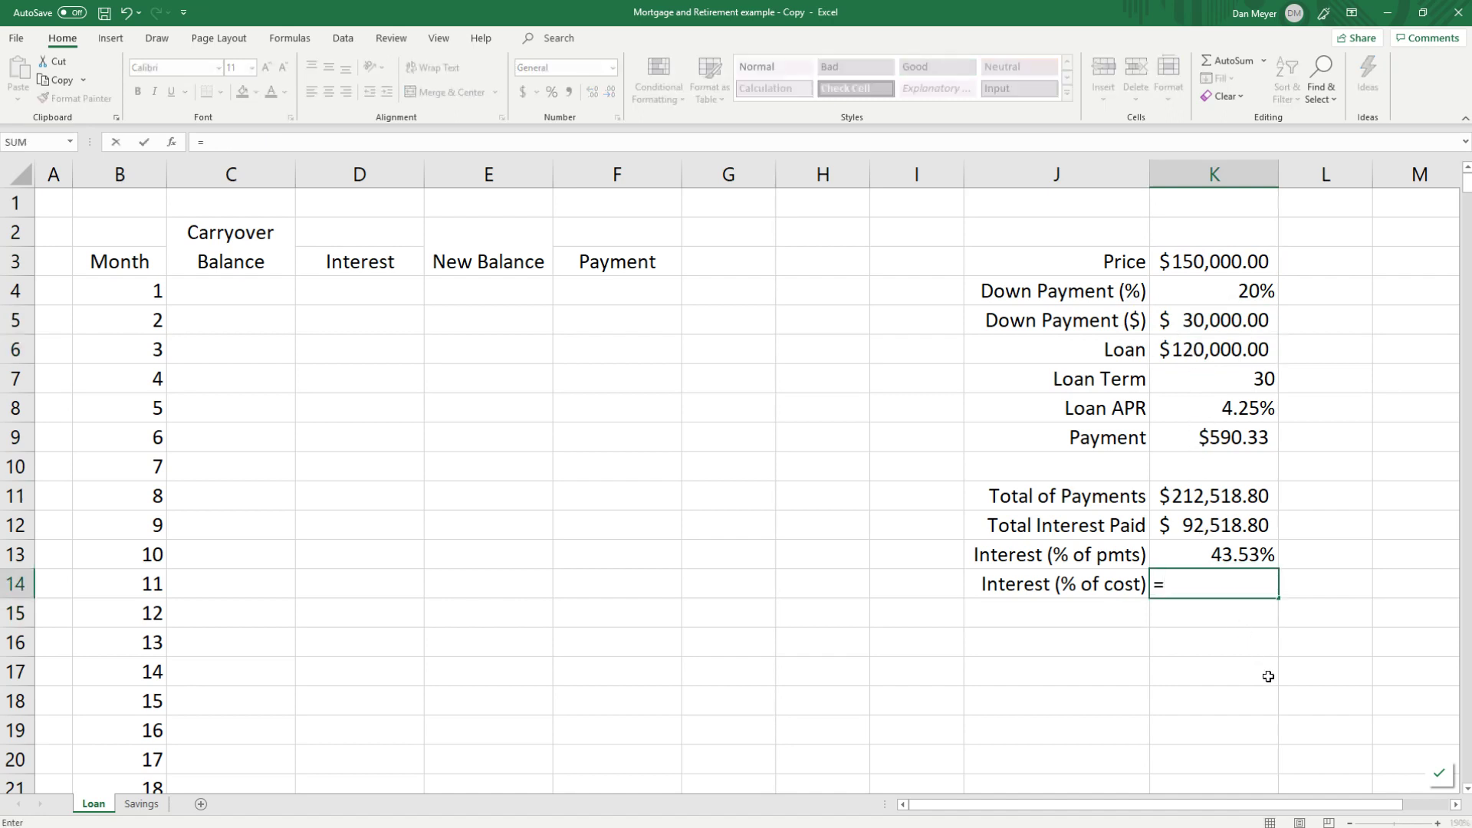
{"action": "left_click", "coordinate": [1211, 523]}
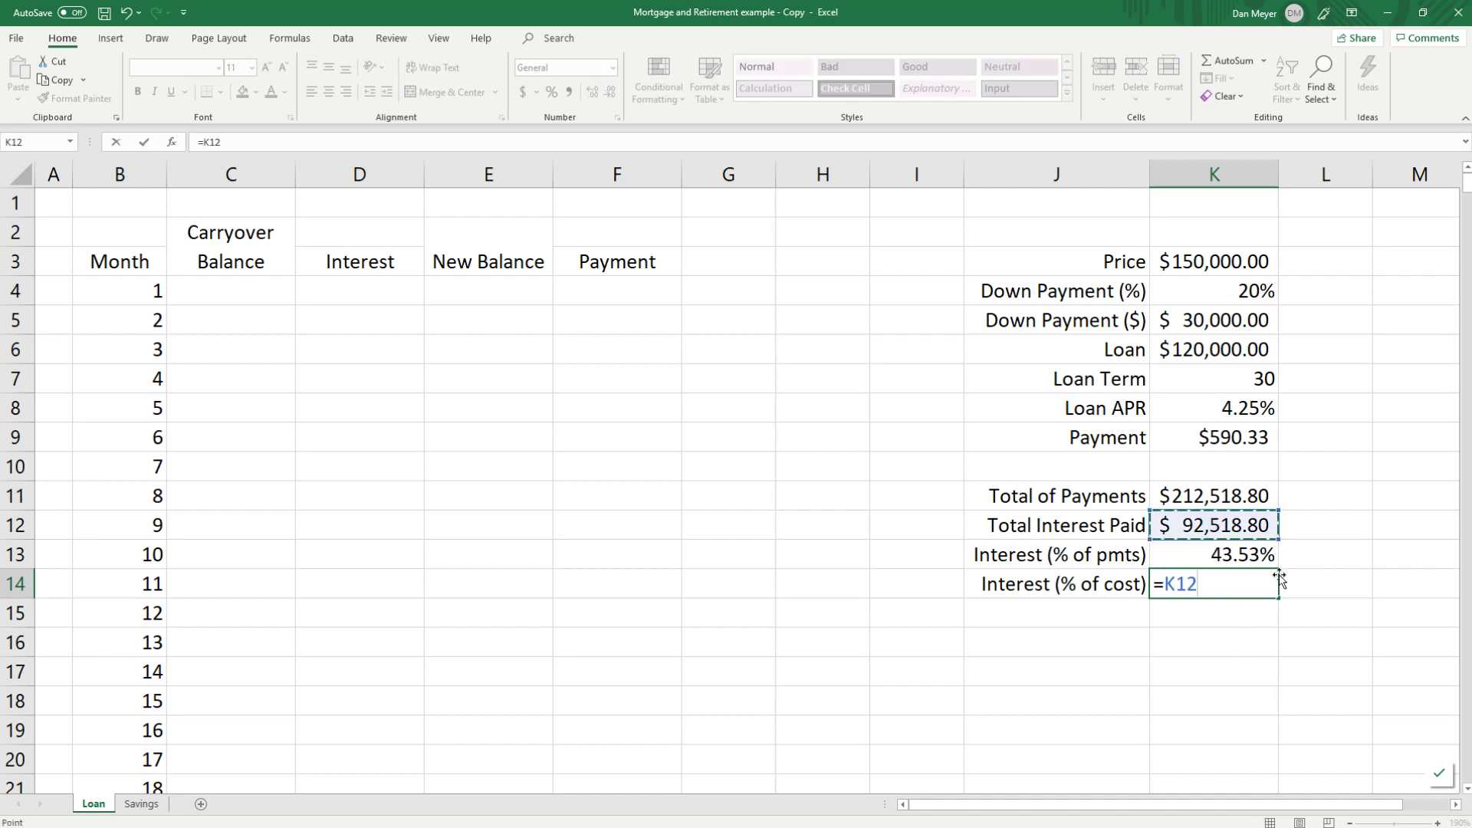
{"action": "type", "text": "/"}
{"action": "left_click", "coordinate": [1237, 260]}
{"action": "key", "text": "Return"}
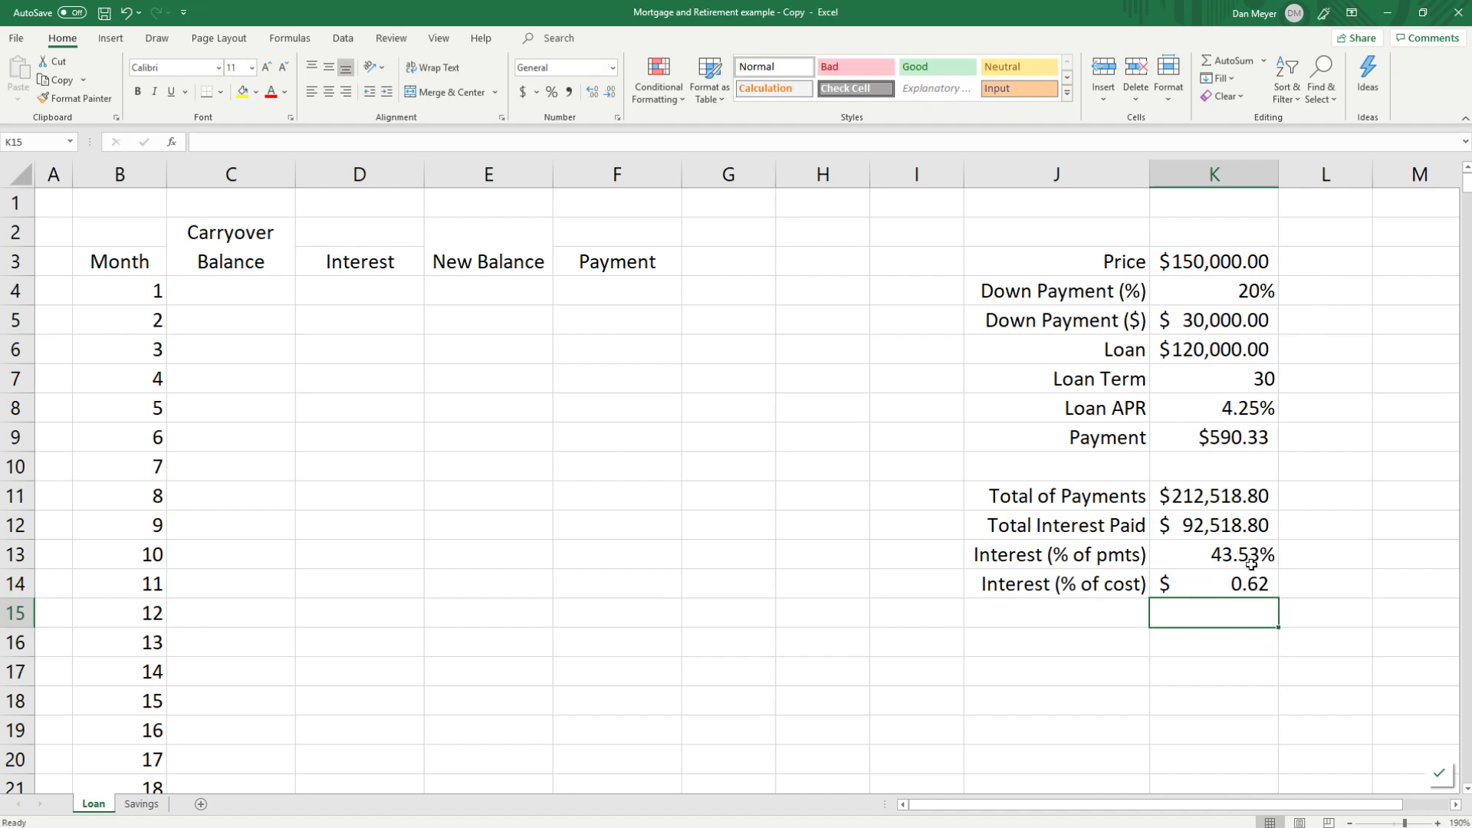
{"action": "key", "text": "Up"}
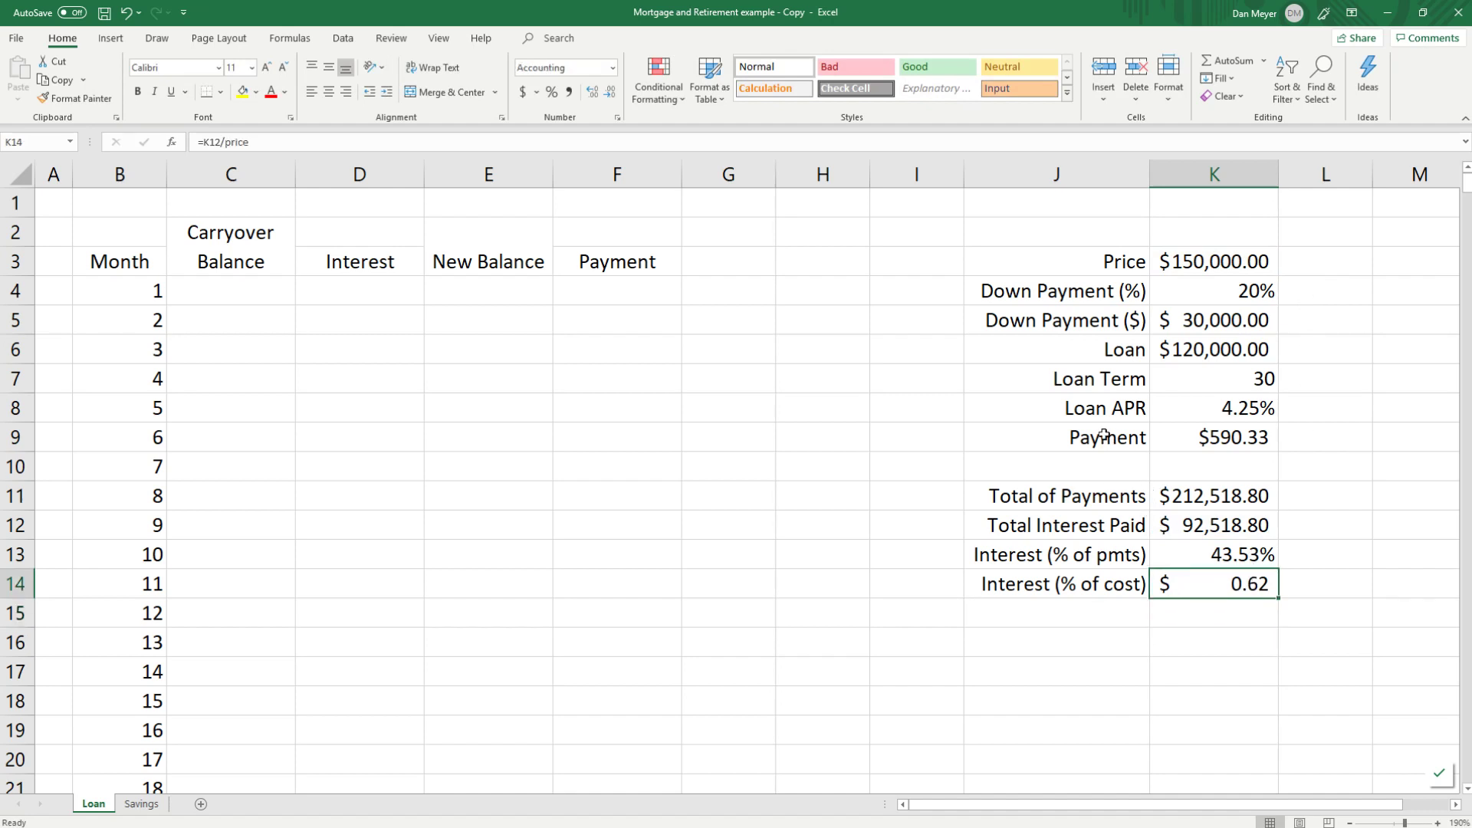
{"action": "left_click", "coordinate": [551, 92]}
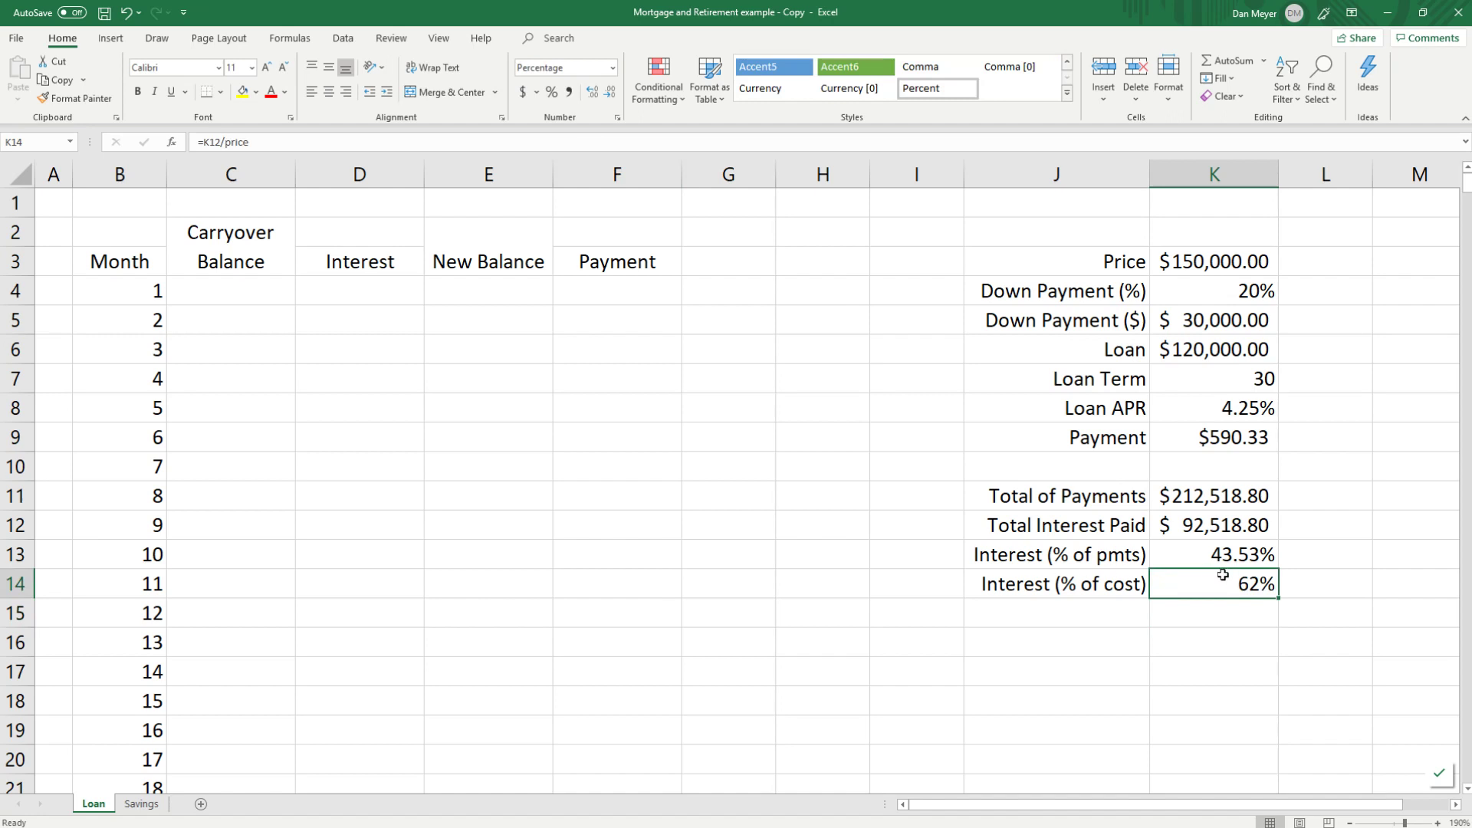
Step: Clear K14 and re-enter its formula as =K12/price
{"action": "key", "text": "Delete"}
{"action": "type", "text": "="}
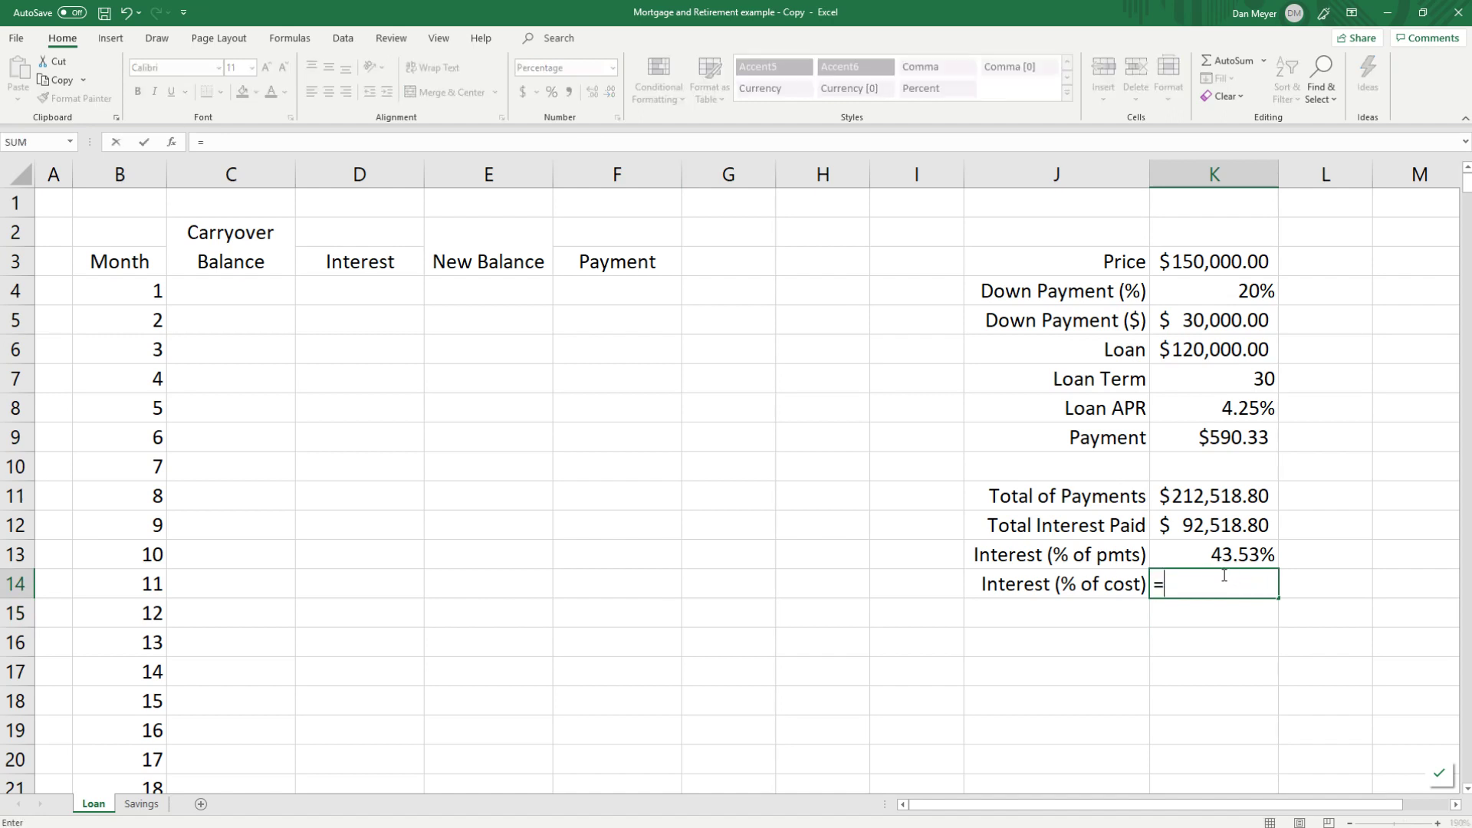
{"action": "left_click", "coordinate": [1217, 528]}
{"action": "type", "text": "/"}
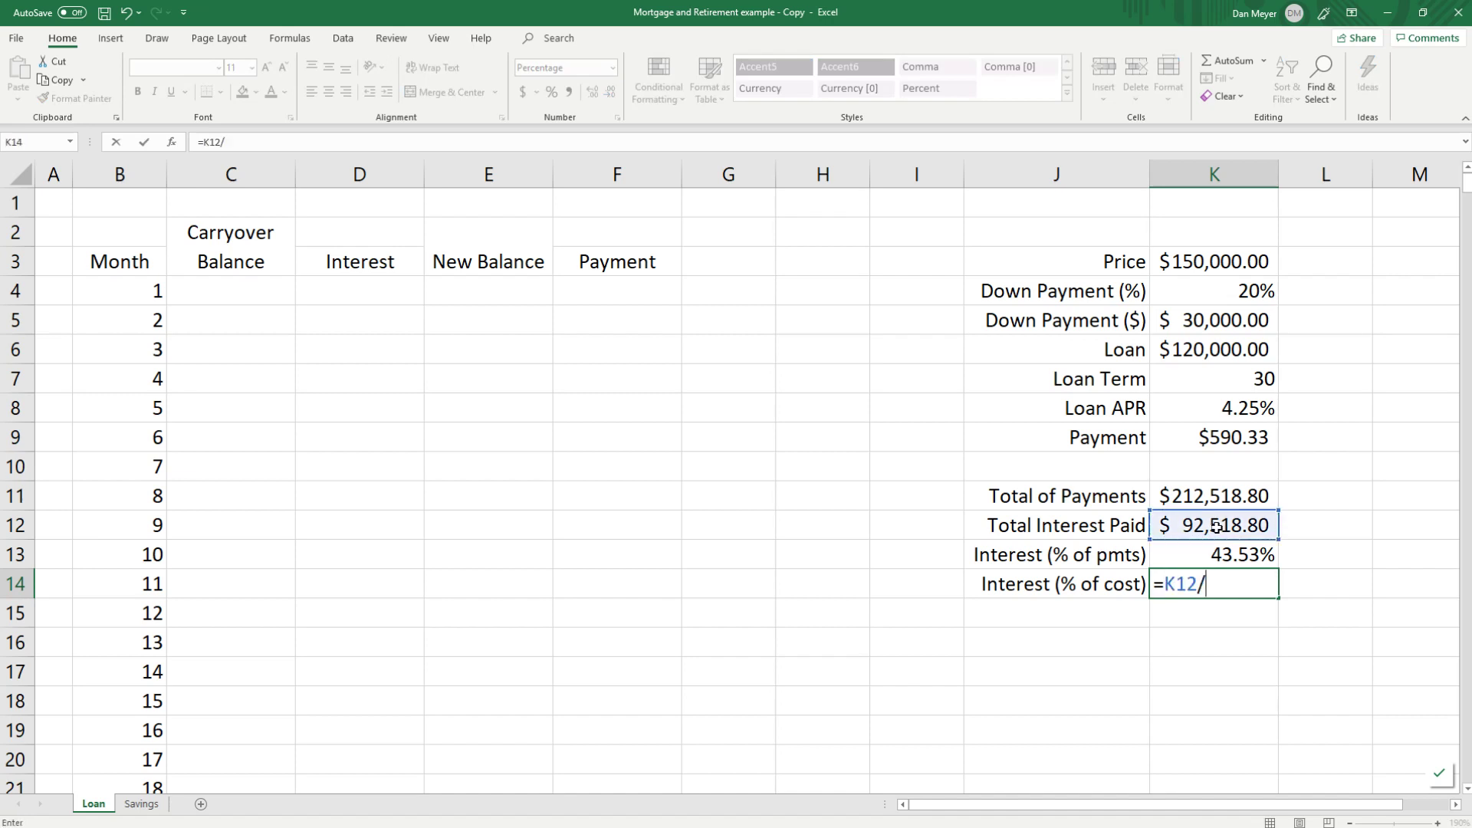
{"action": "left_click", "coordinate": [1204, 263]}
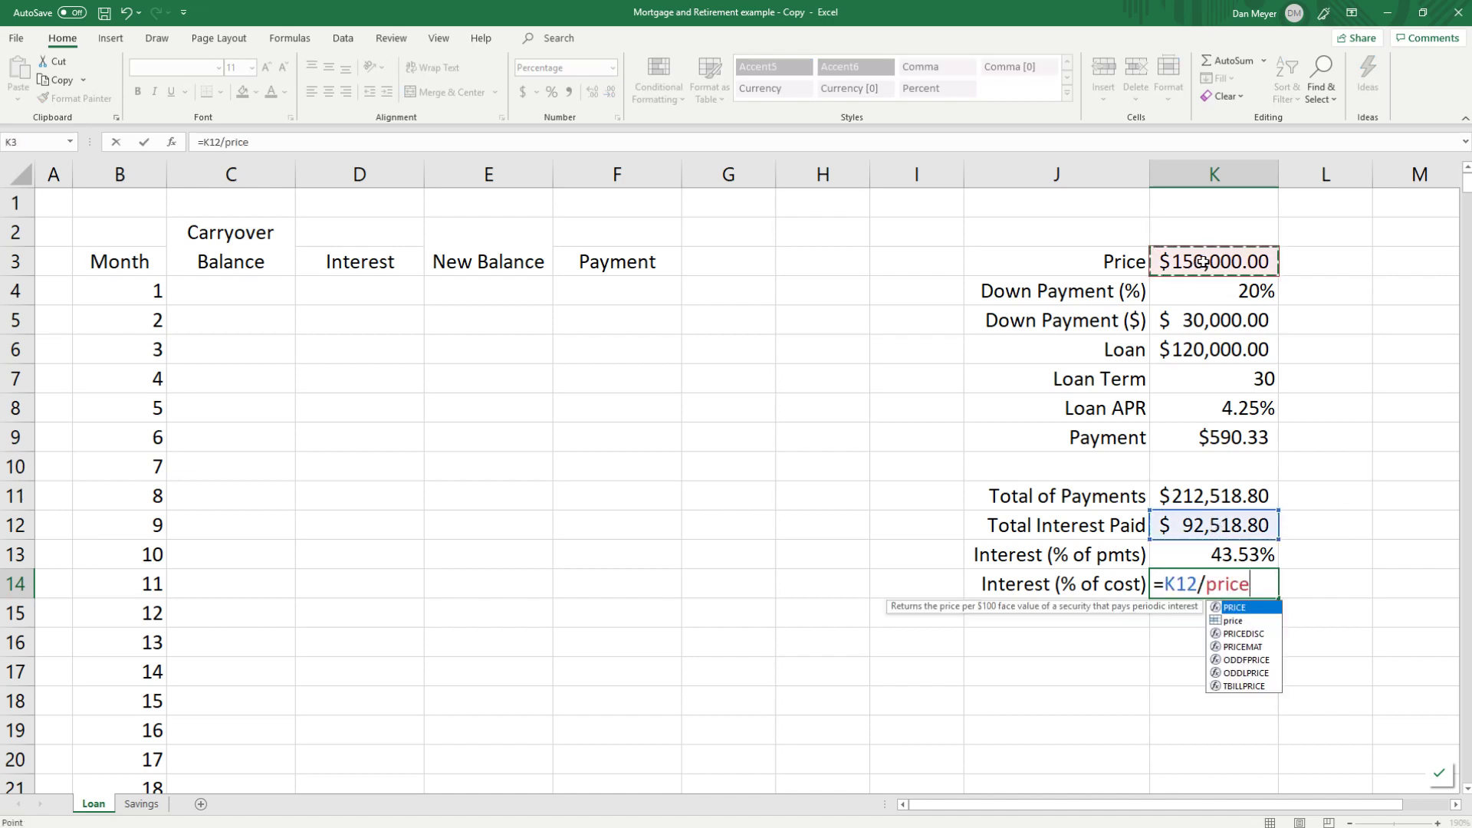
{"action": "key", "text": "Return"}
Step: Show the percentage in K14 with two decimal places
{"action": "left_click", "coordinate": [1268, 576]}
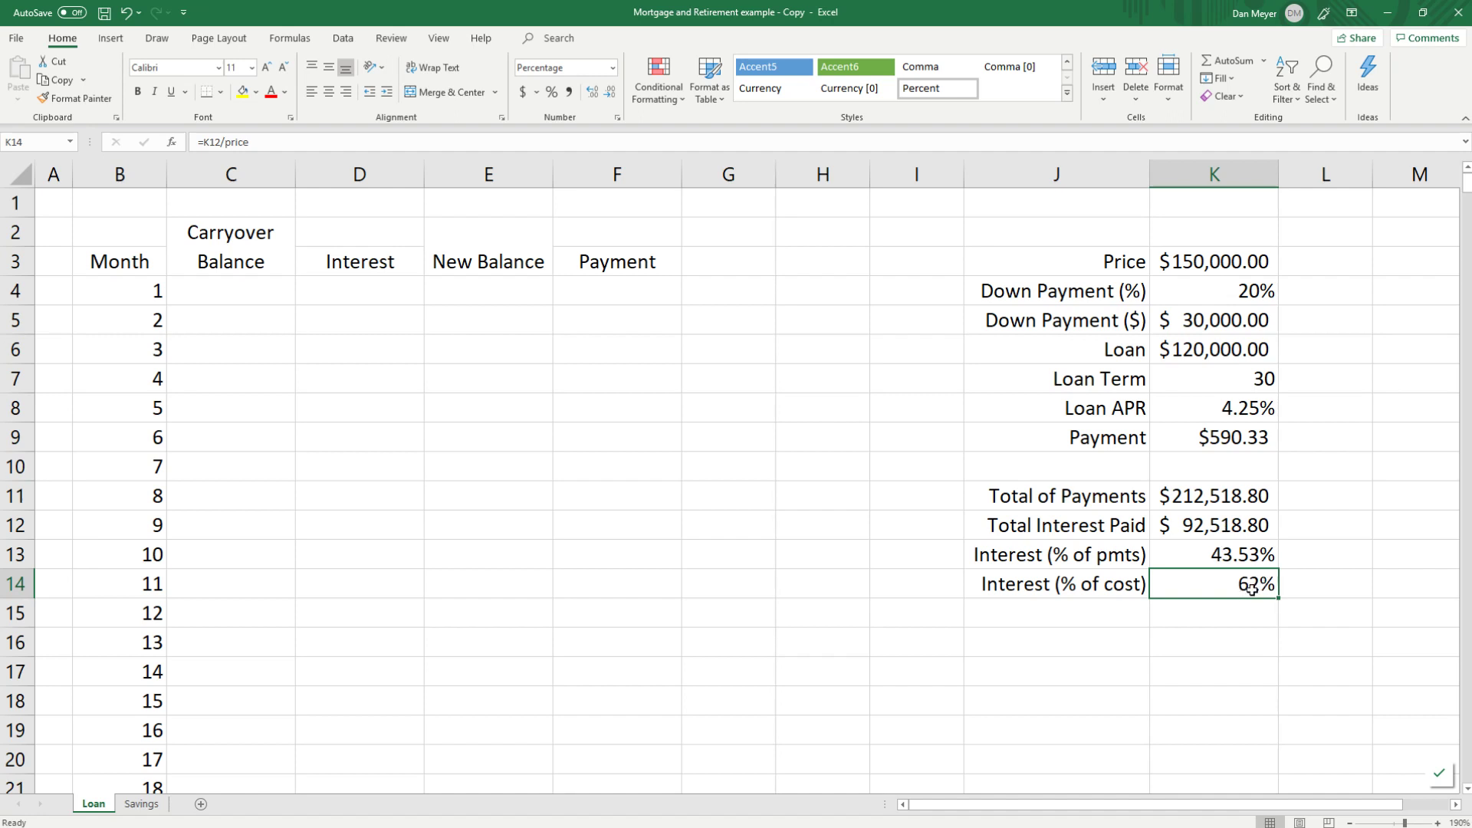
{"action": "left_click", "coordinate": [593, 92]}
{"action": "left_click", "coordinate": [592, 93]}
{"action": "left_click", "coordinate": [1039, 690]}
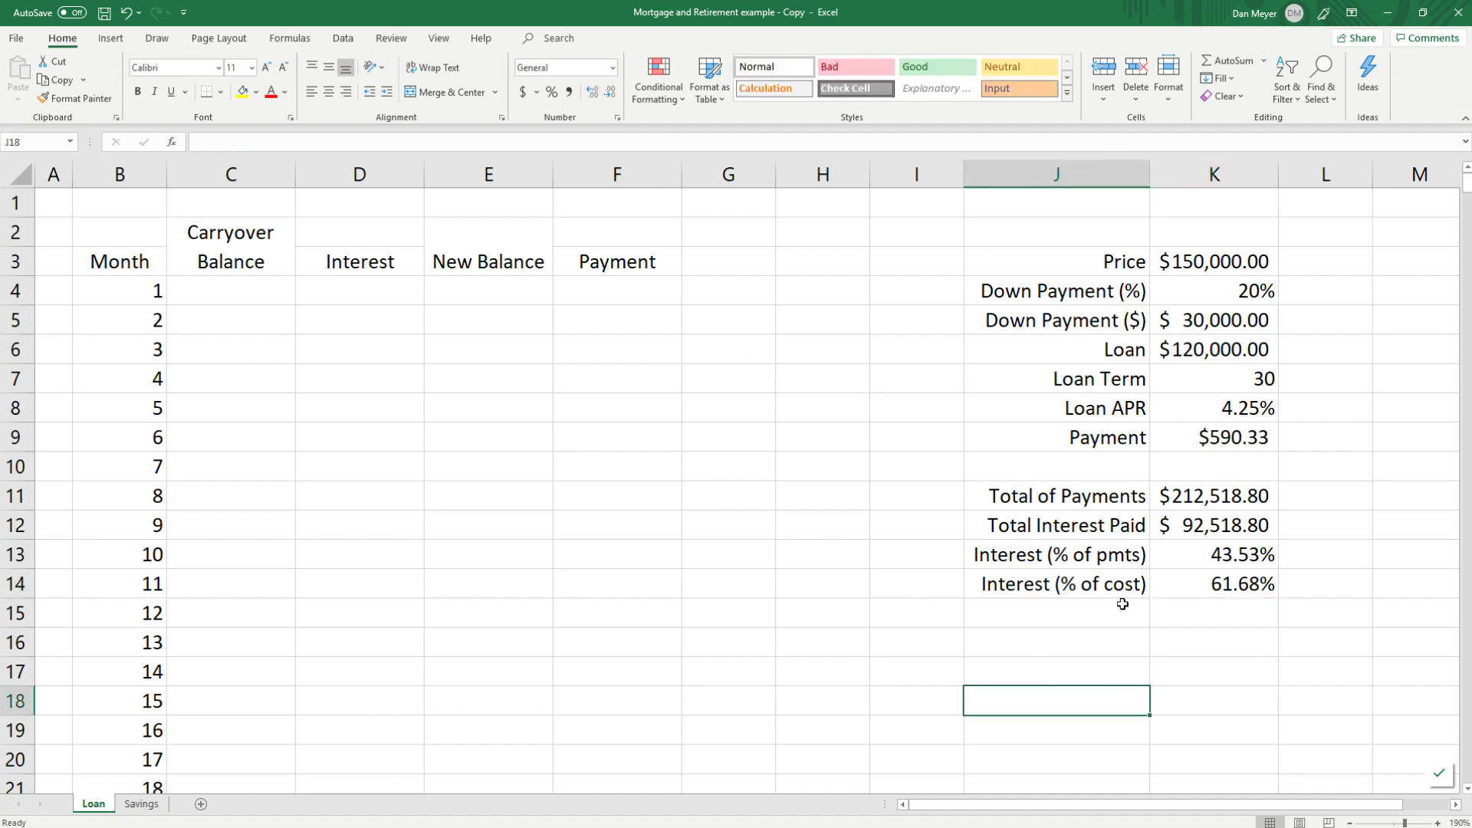
{"action": "left_click", "coordinate": [1211, 260]}
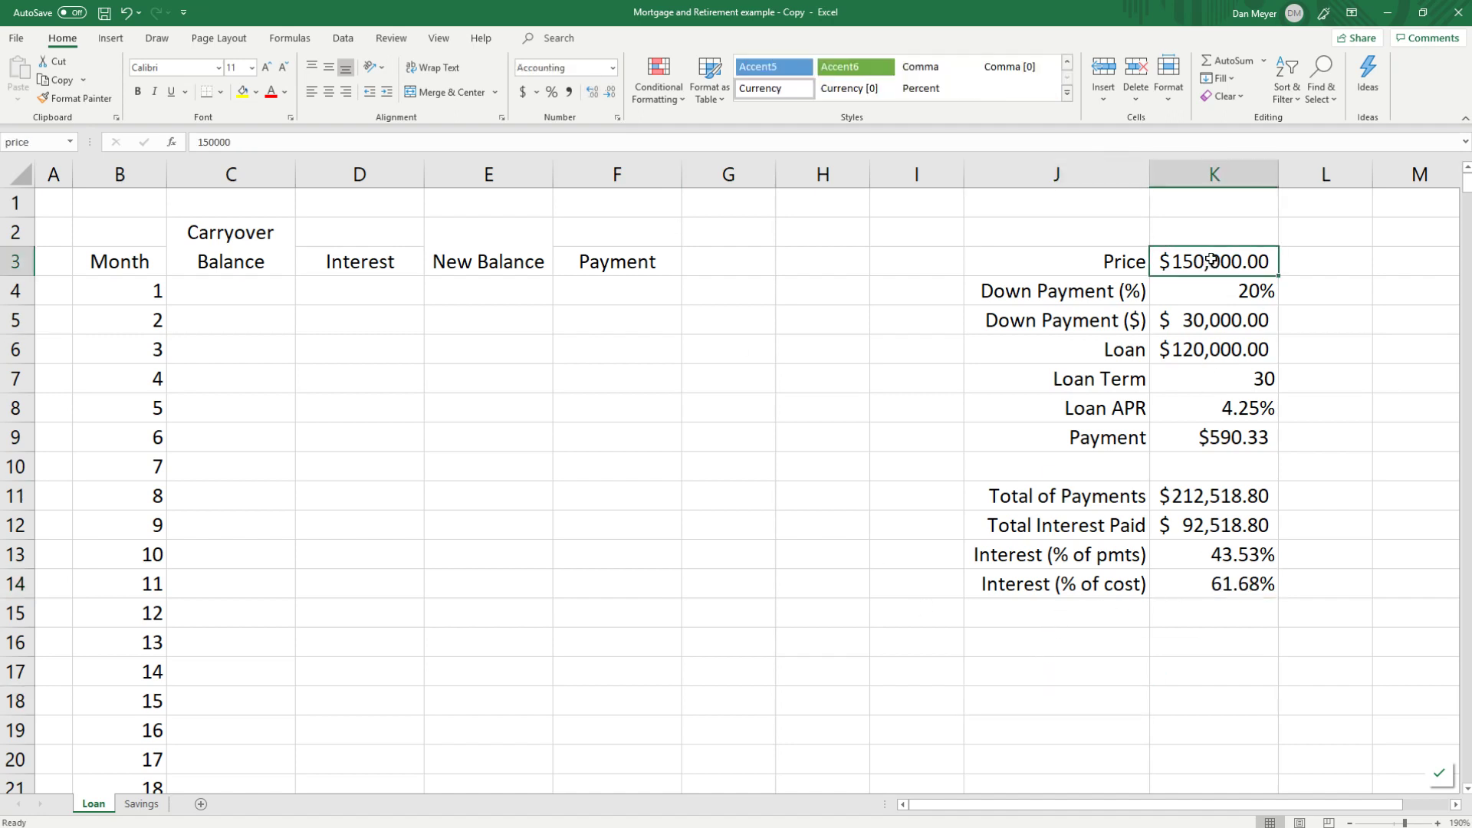
{"action": "left_click", "coordinate": [1204, 584]}
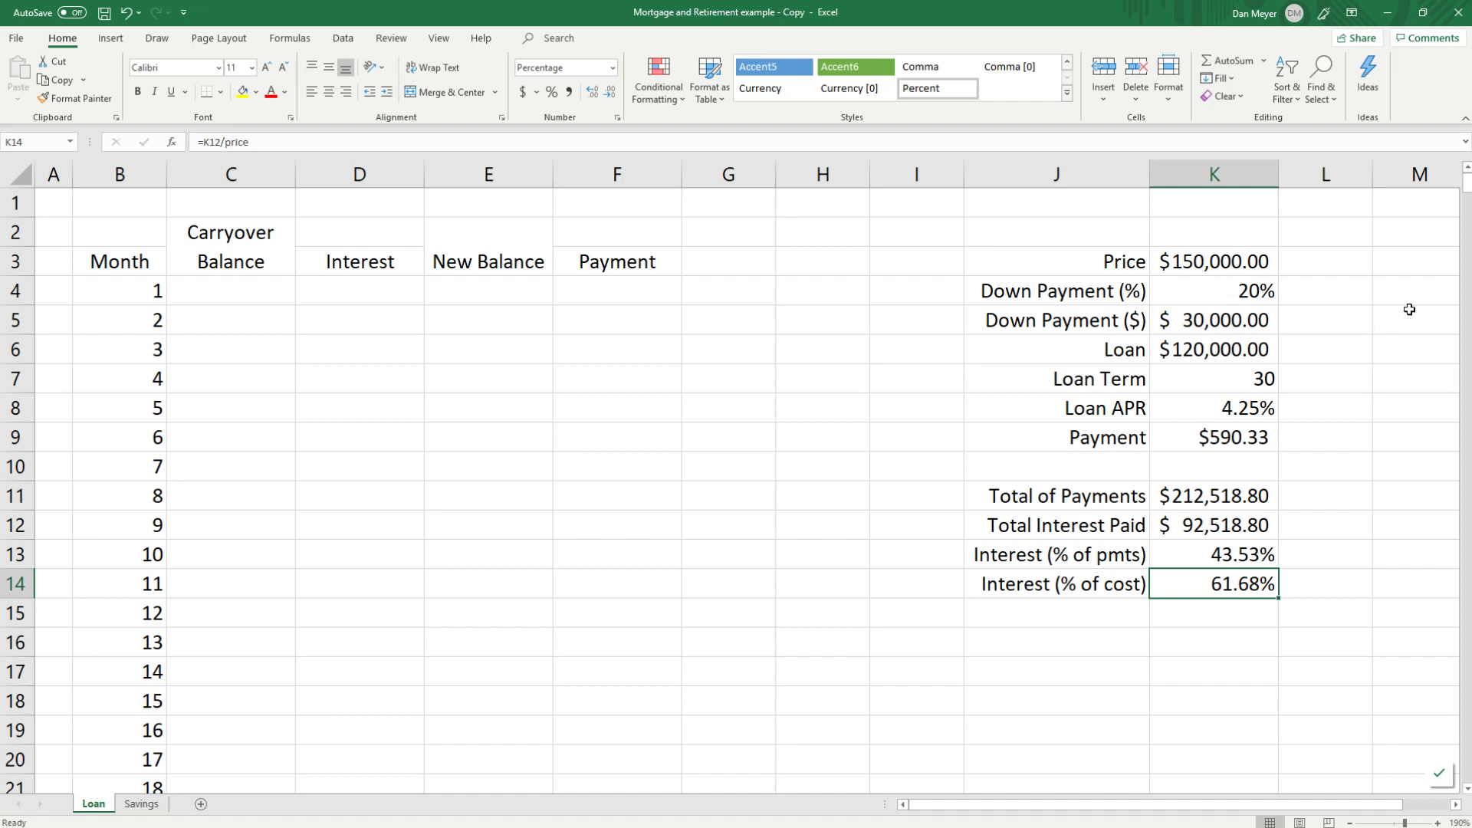
{"action": "left_click", "coordinate": [1220, 351]}
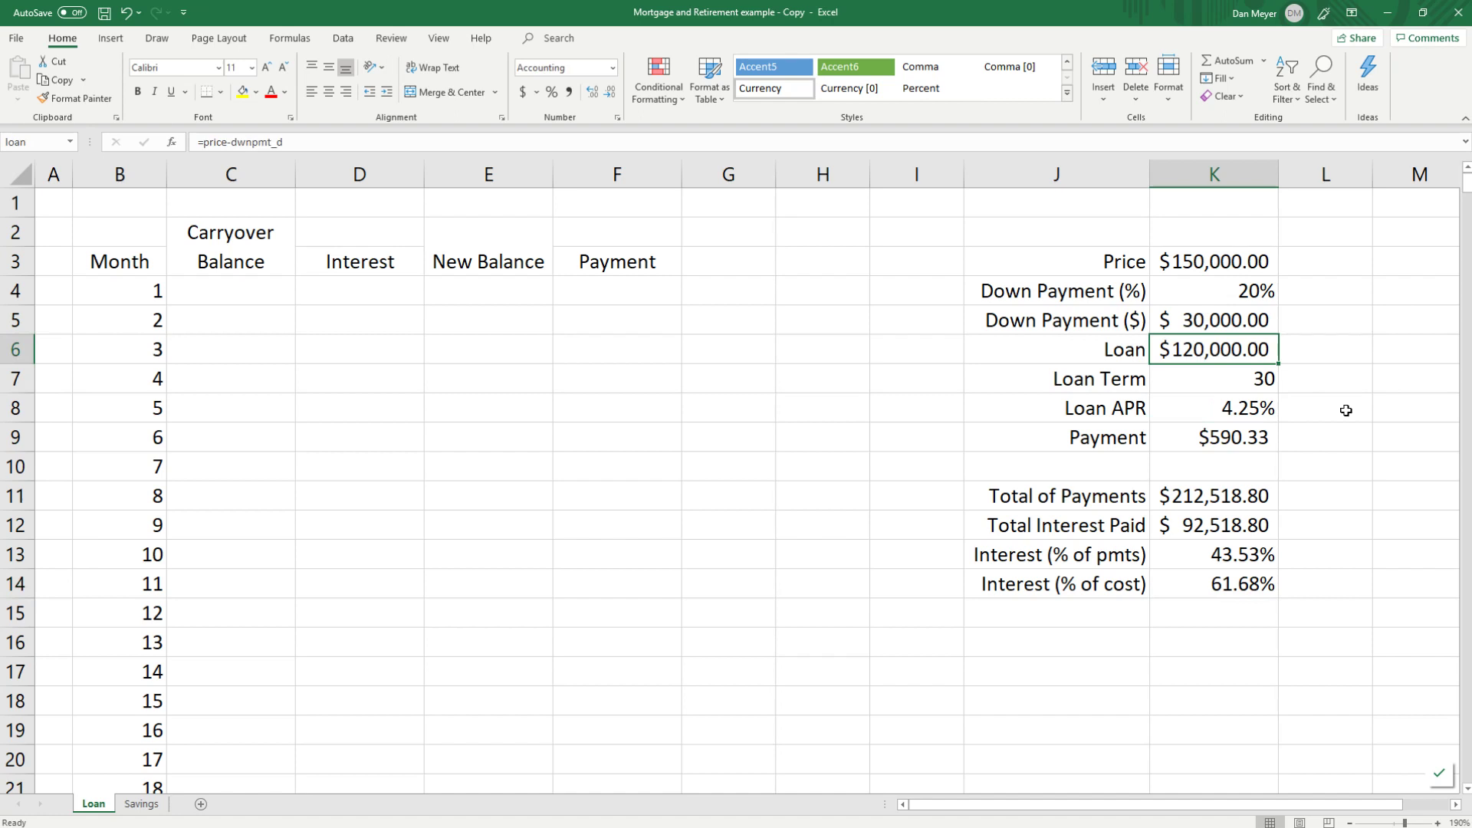
Step: Set the month 1 carryover balance in C4 to the loan amount with =loan
{"action": "left_click", "coordinate": [253, 289]}
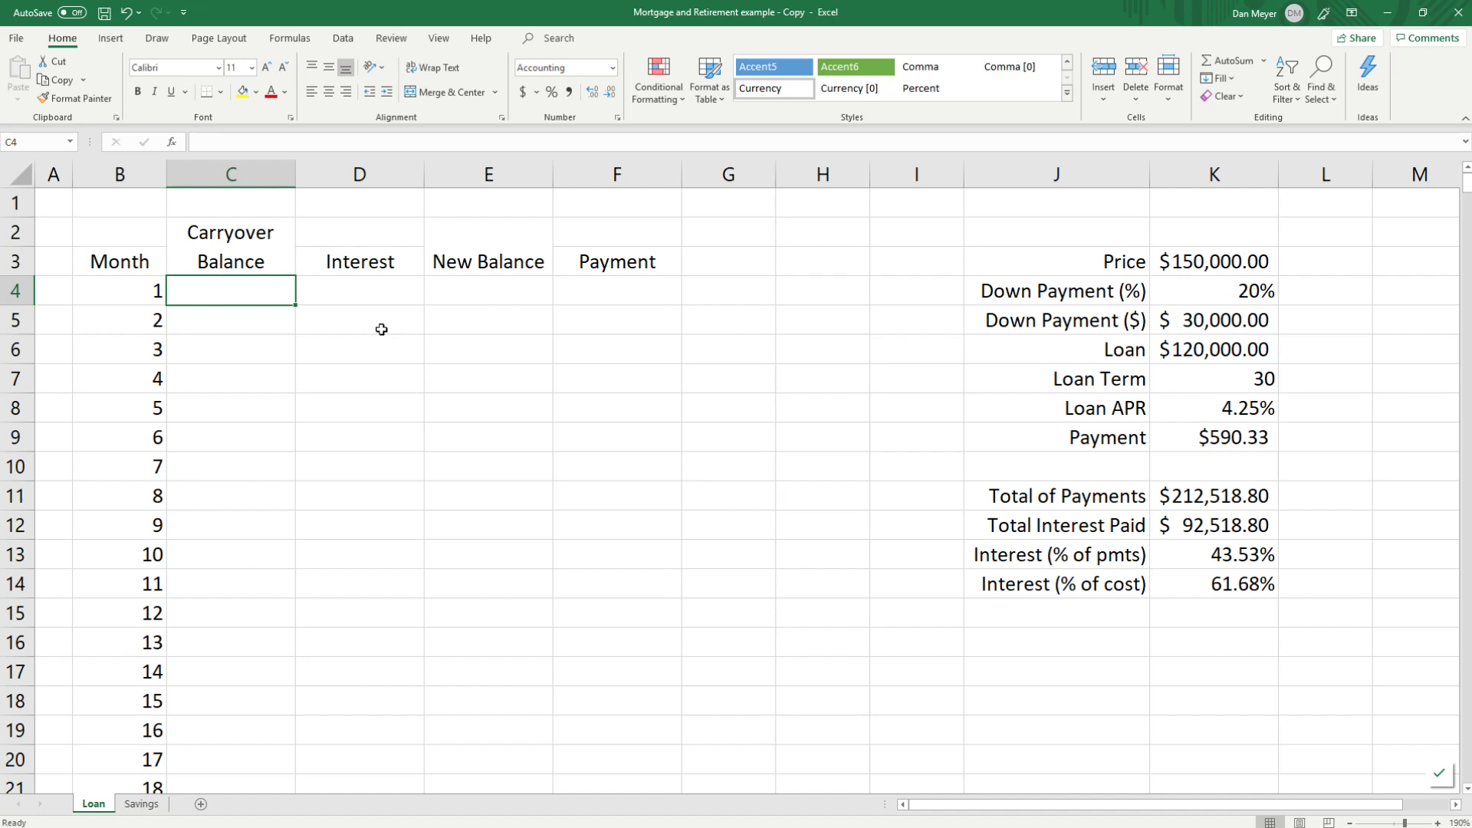
{"action": "type", "text": "="}
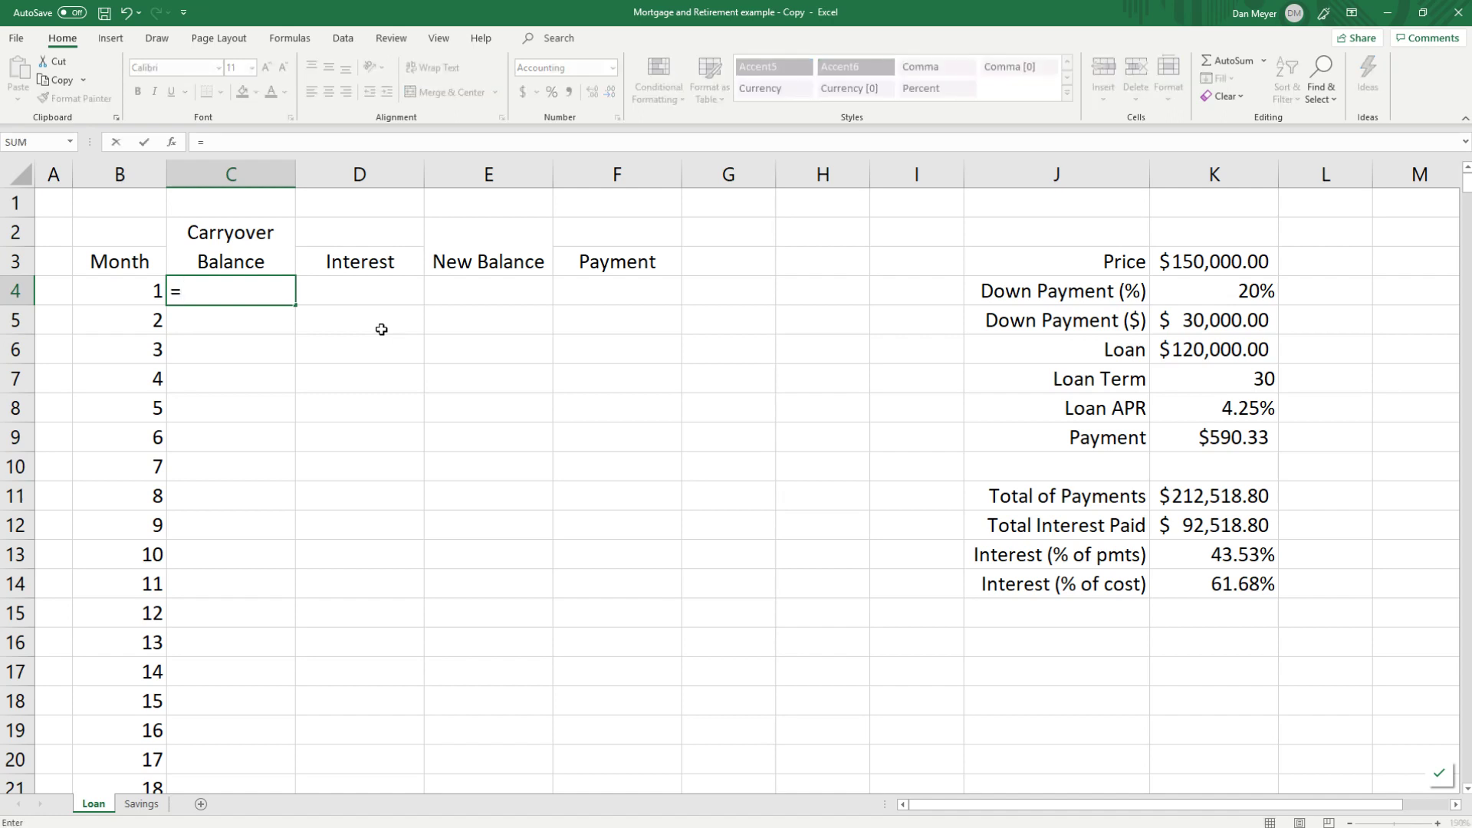
{"action": "left_click", "coordinate": [1209, 353]}
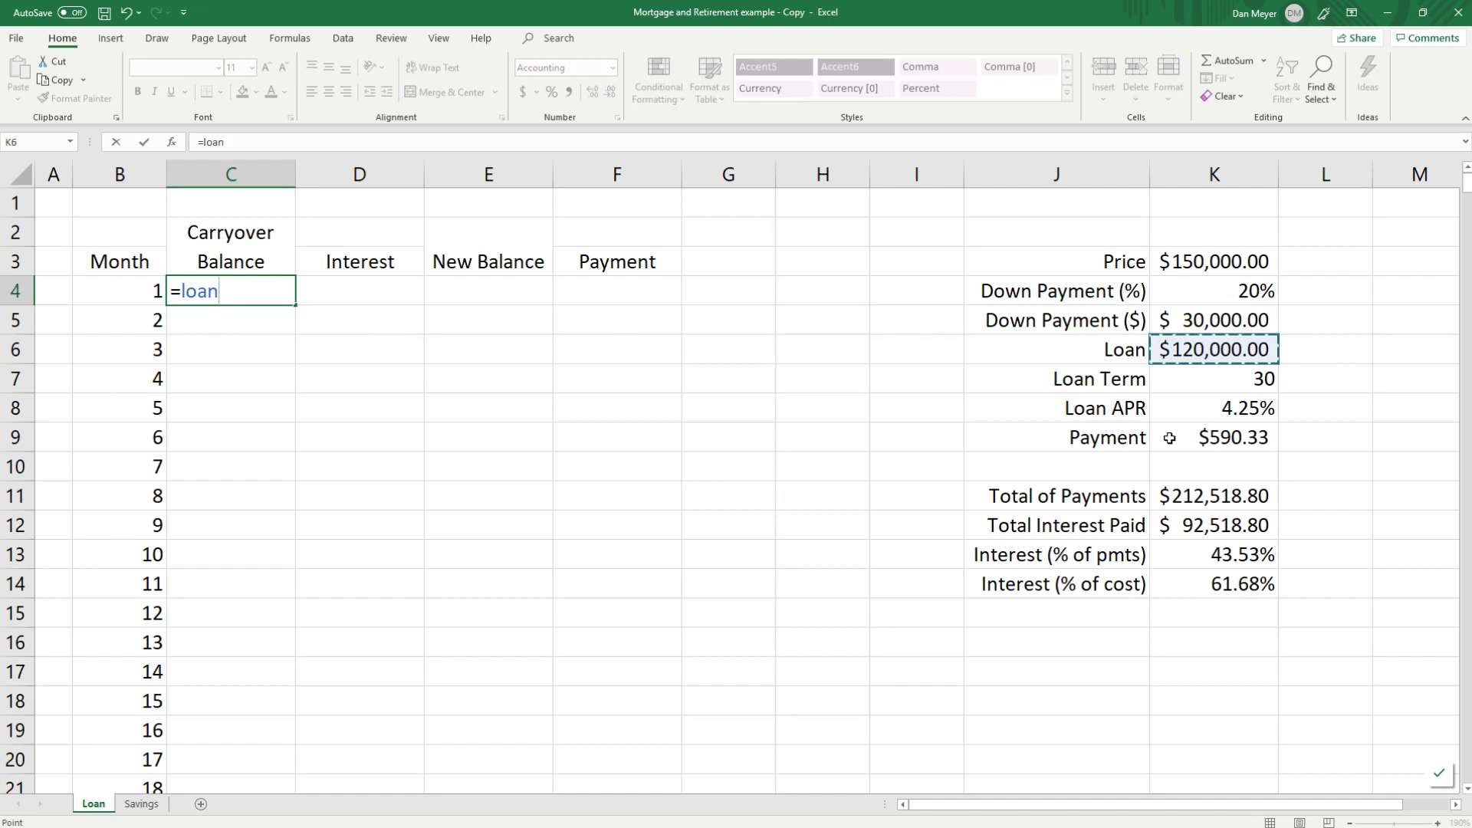
{"action": "key", "text": "Tab"}
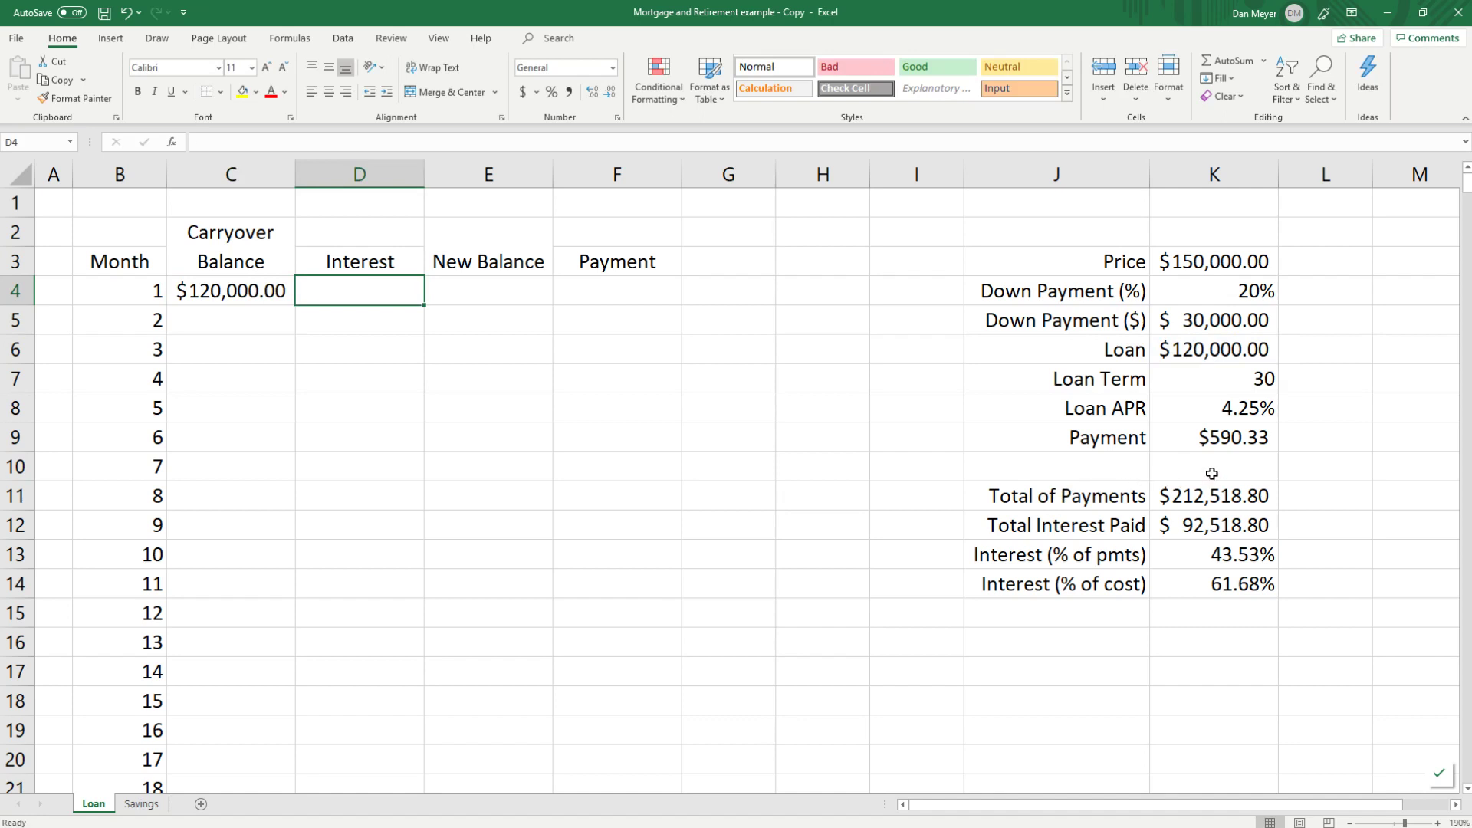
Step: Calculate the month 1 interest in D4 with =apr_l/12*C4
{"action": "type", "text": "="}
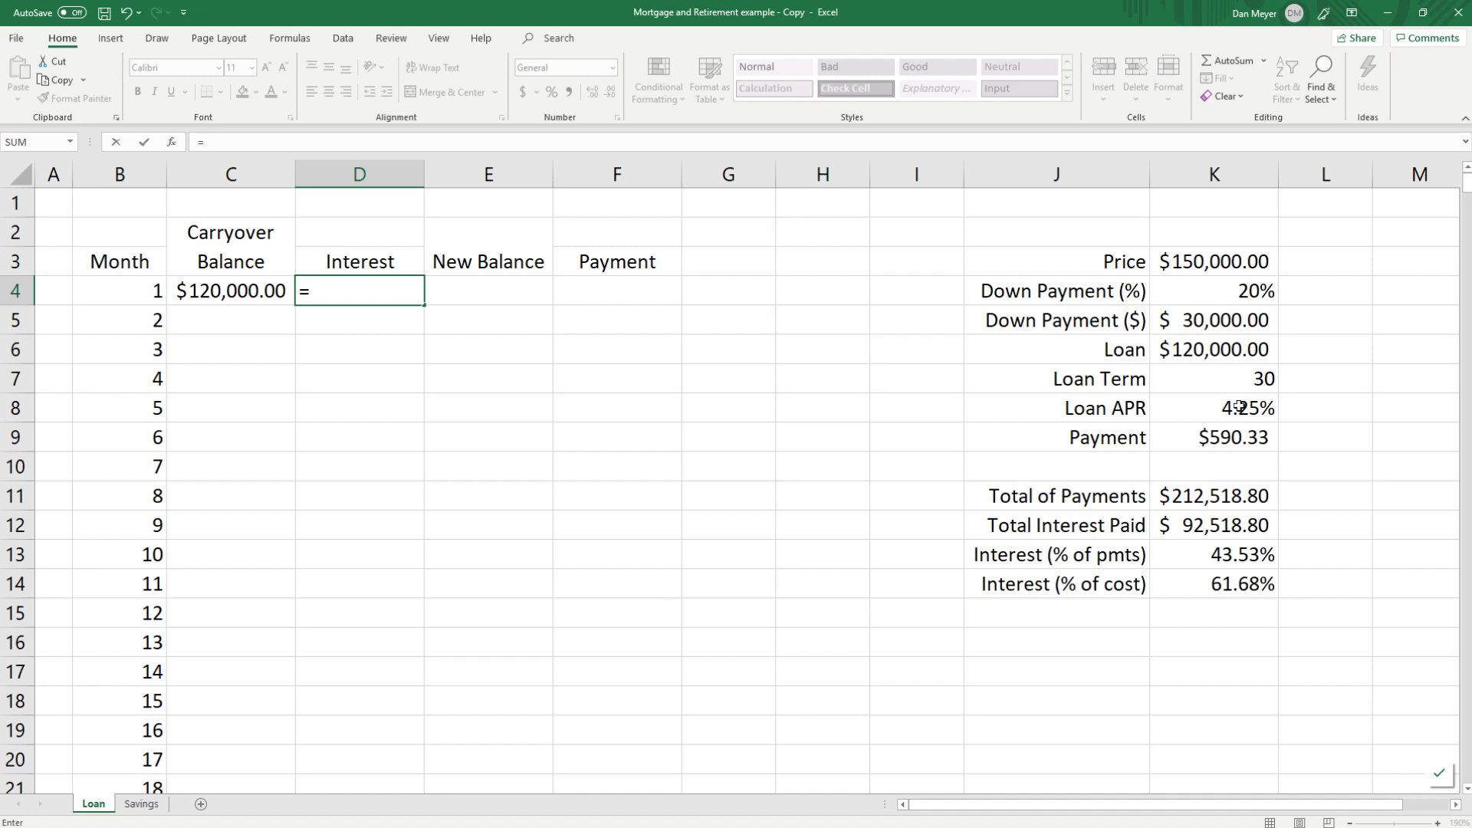
{"action": "type", "text": "apr_l/12"}
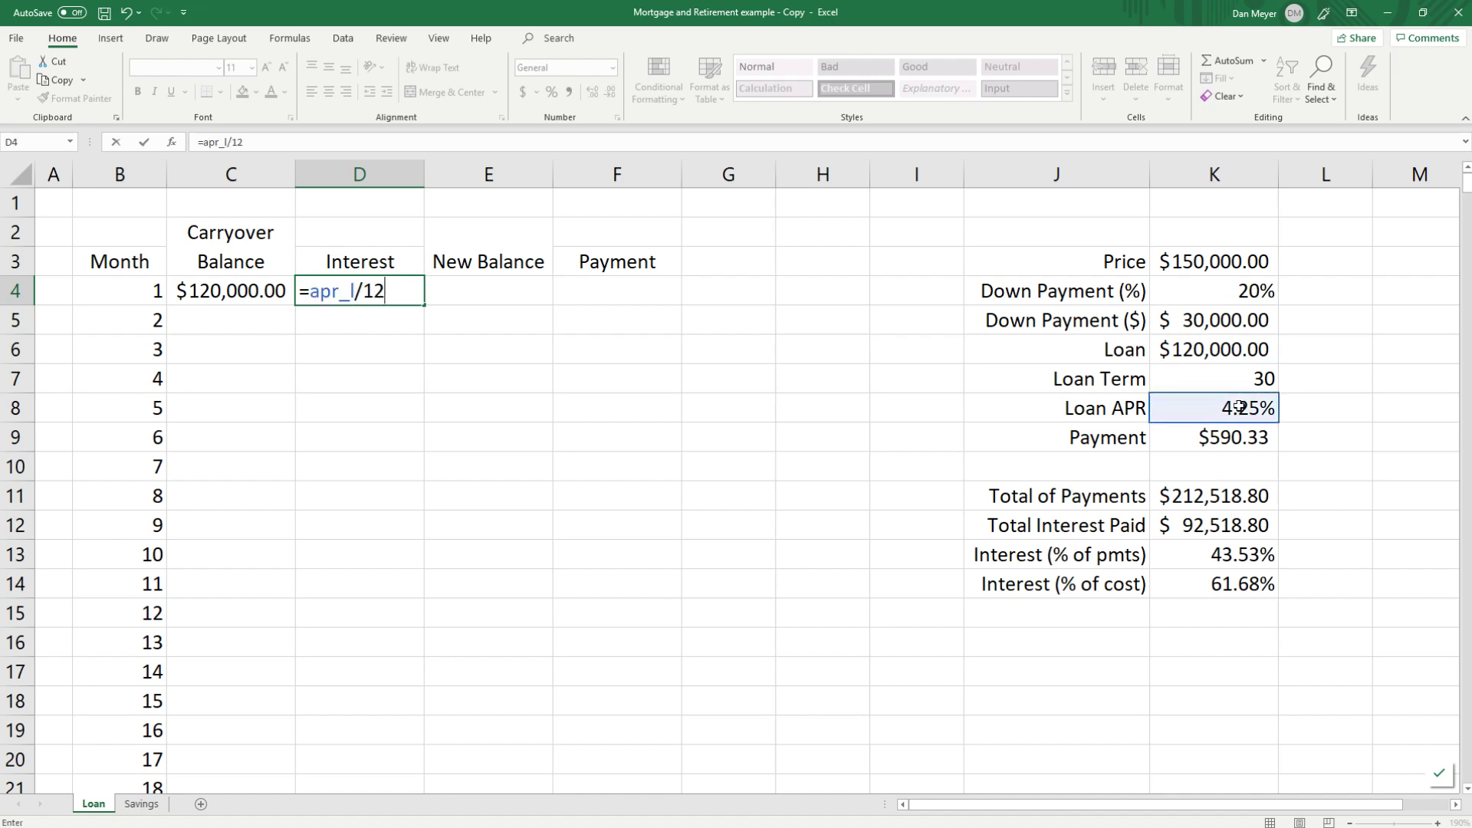
{"action": "type", "text": "*"}
{"action": "left_click", "coordinate": [275, 292]}
{"action": "key", "text": "Tab"}
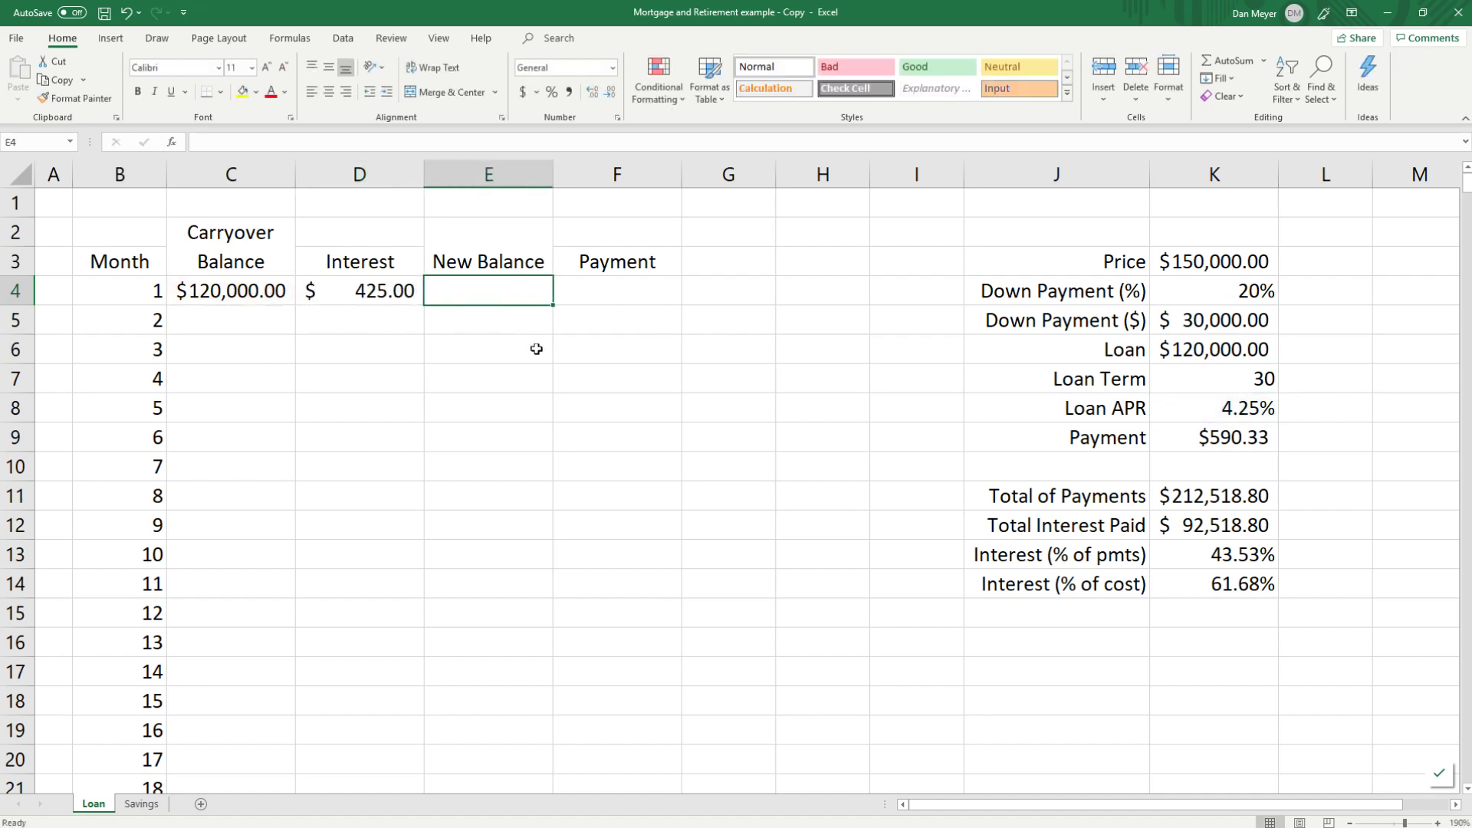
Step: Calculate the month 1 new balance in E4 with =C4+D4
{"action": "type", "text": "="}
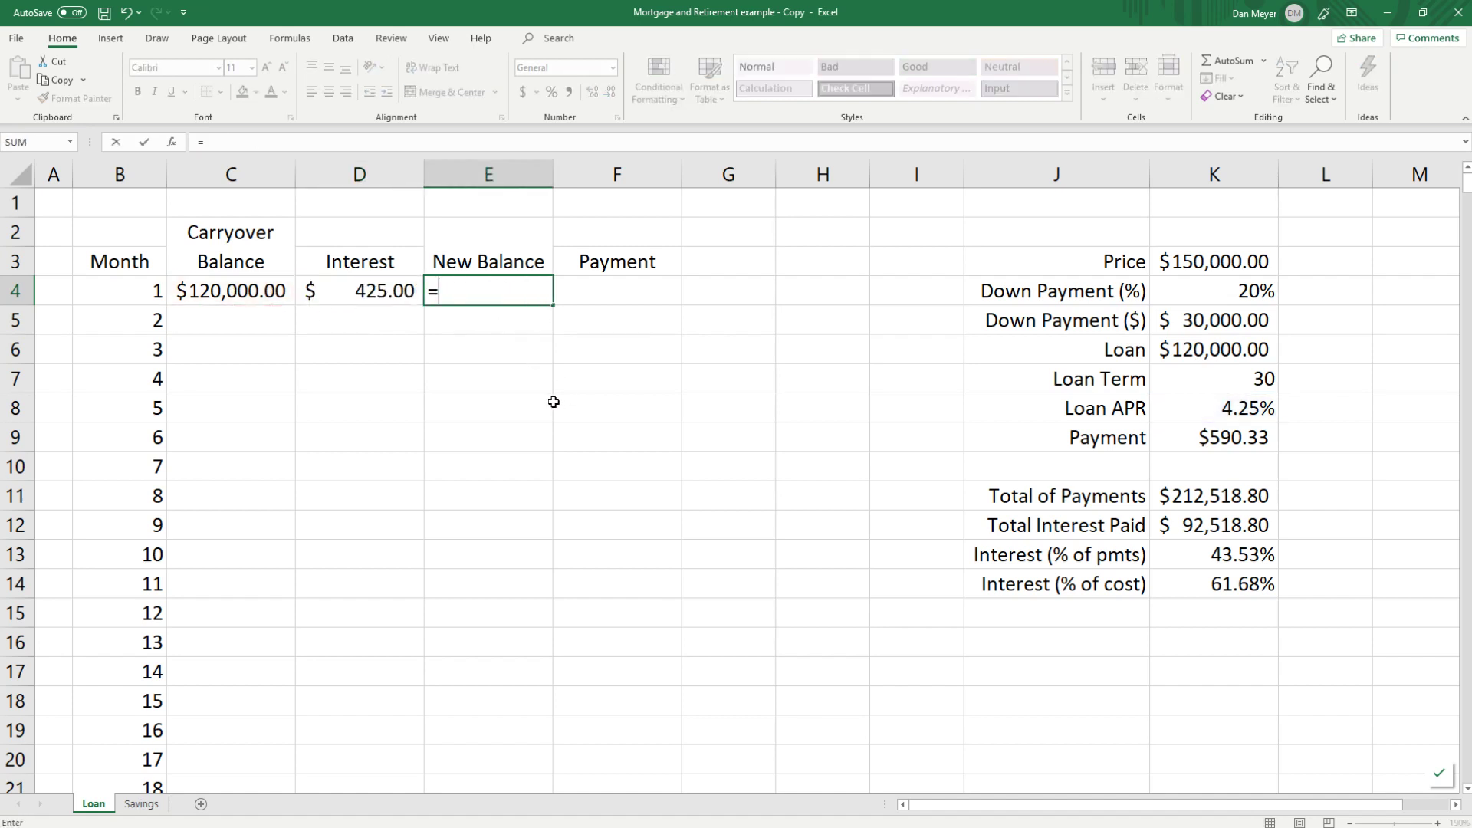
{"action": "key", "text": "Left"}
{"action": "key", "text": "Left"}
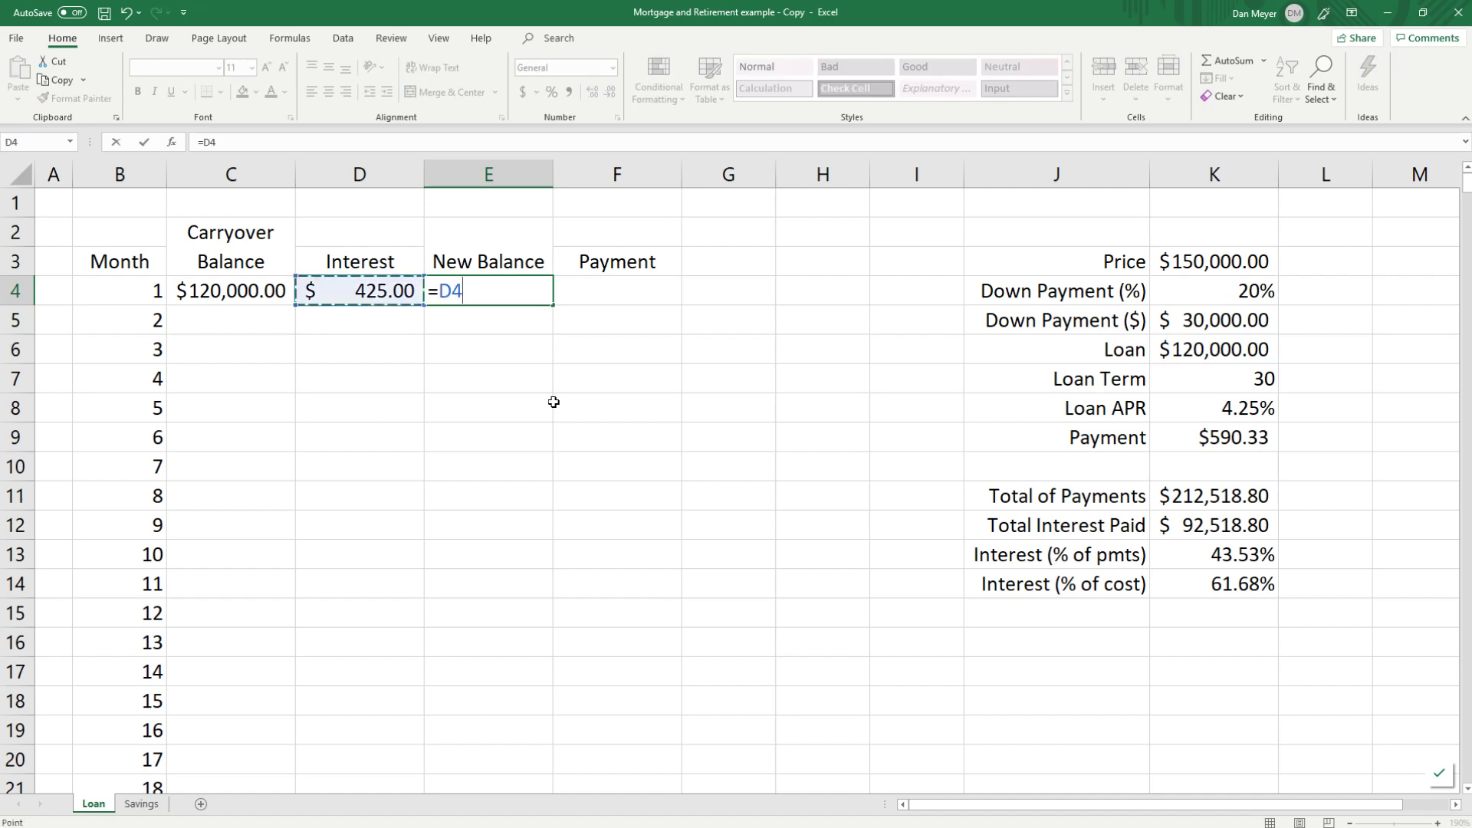
{"action": "type", "text": "+"}
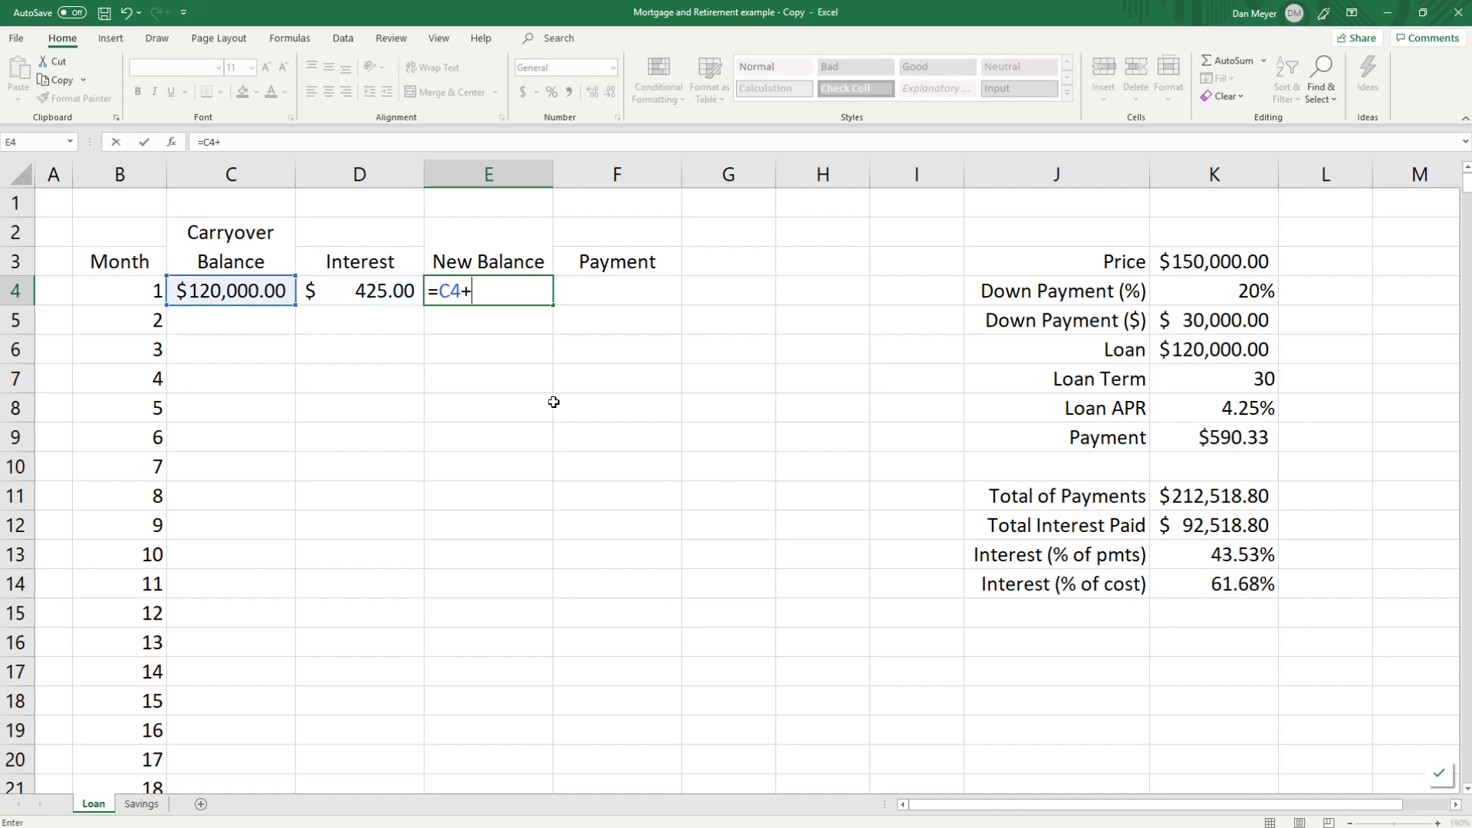
{"action": "key", "text": "Left"}
{"action": "key", "text": "Return"}
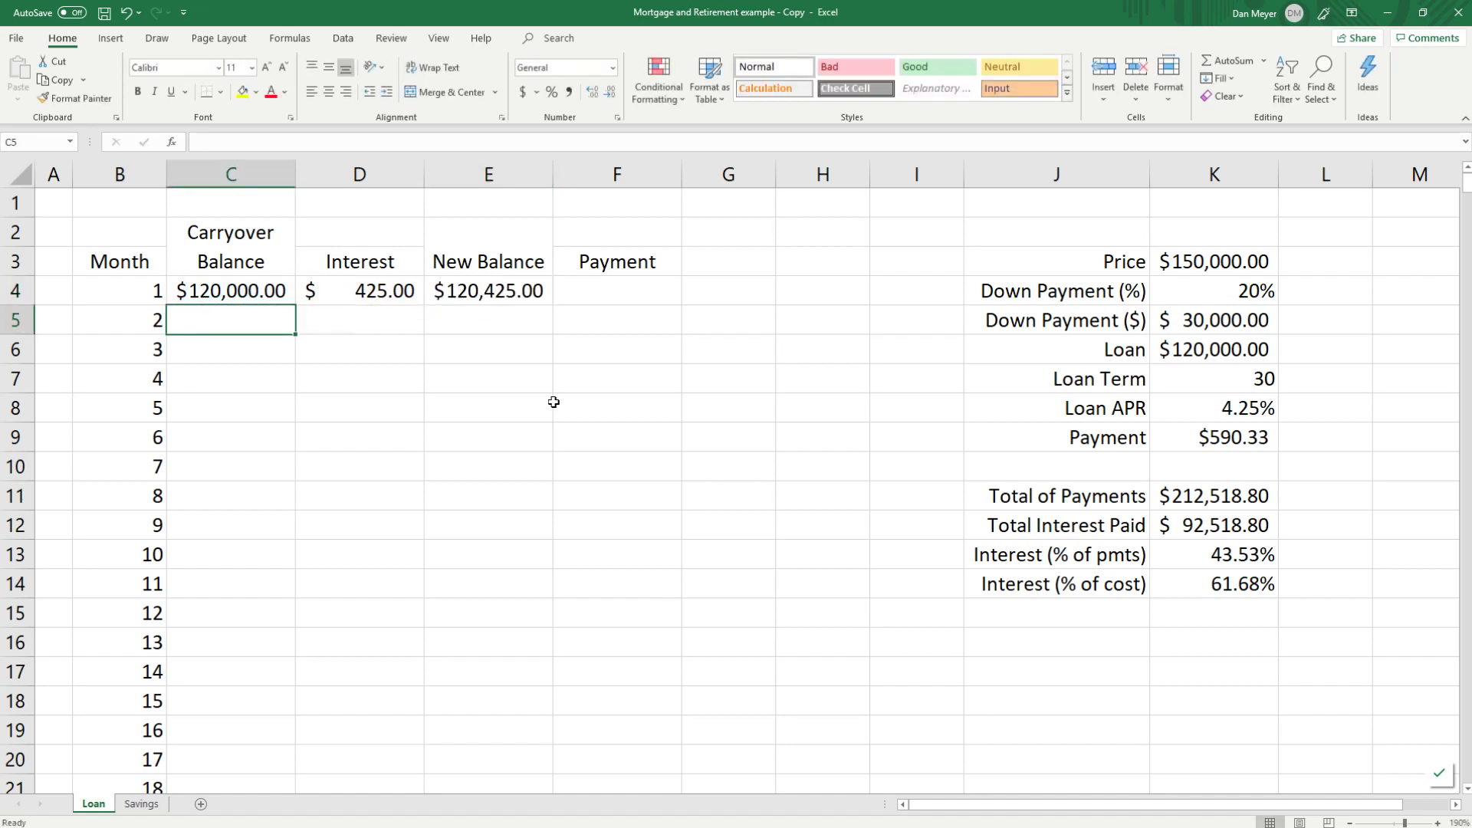
Step: Set the month 1 payment in F4 to =pmt_p and apply the dollar accounting format
{"action": "left_click", "coordinate": [602, 291]}
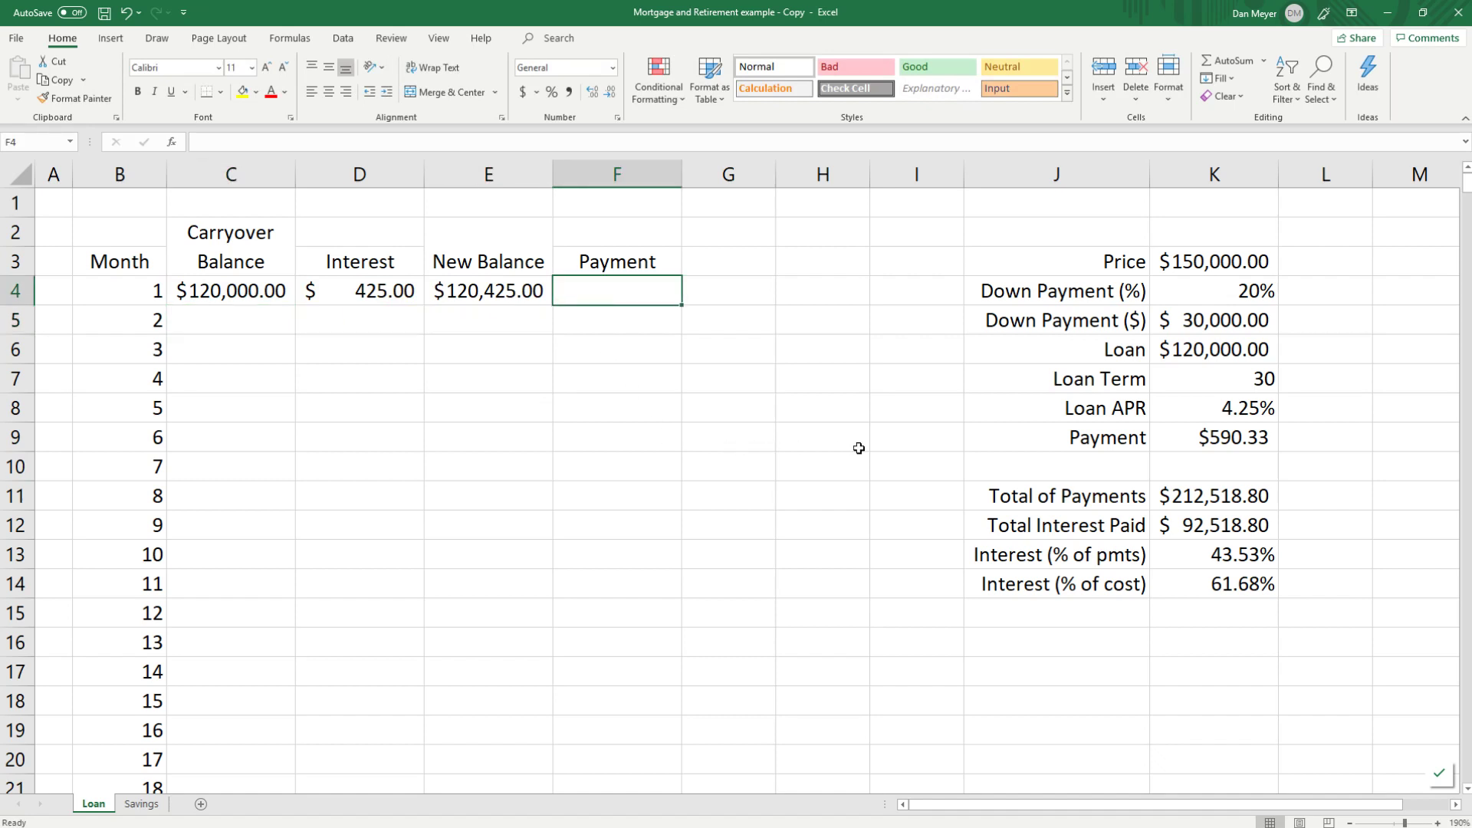
{"action": "type", "text": "="}
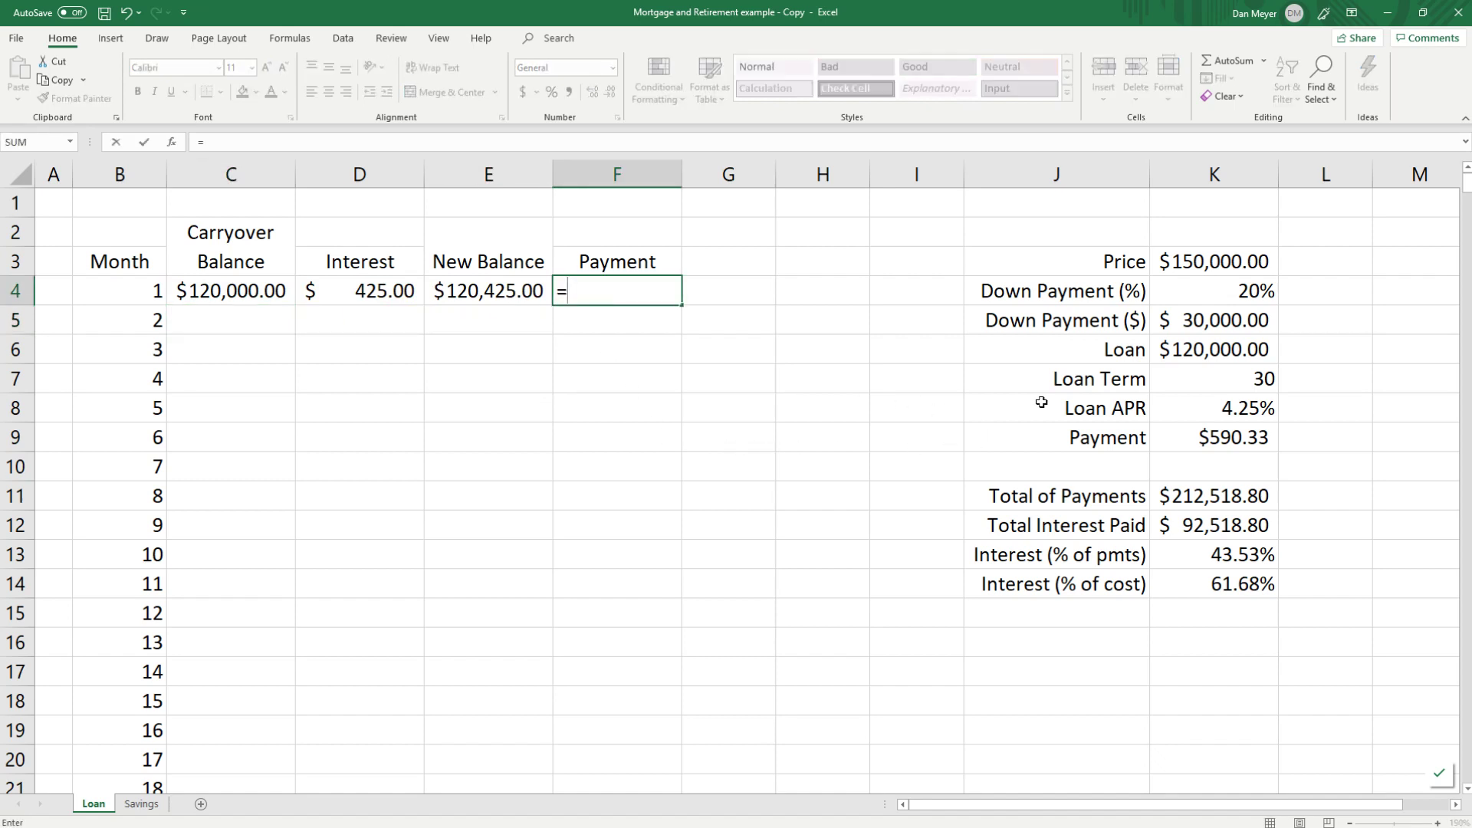
{"action": "left_click", "coordinate": [1238, 440]}
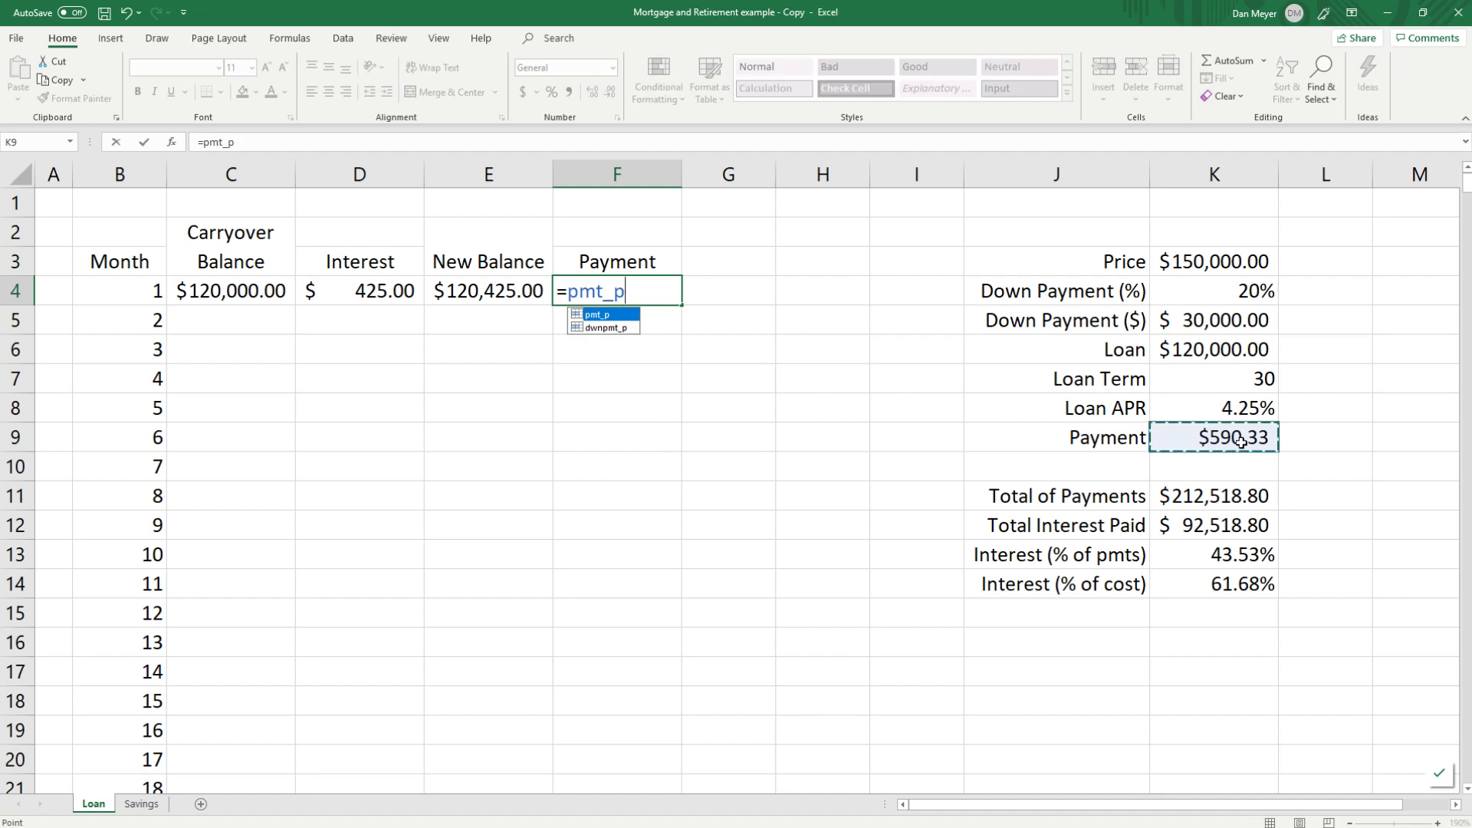
{"action": "key", "text": "Return"}
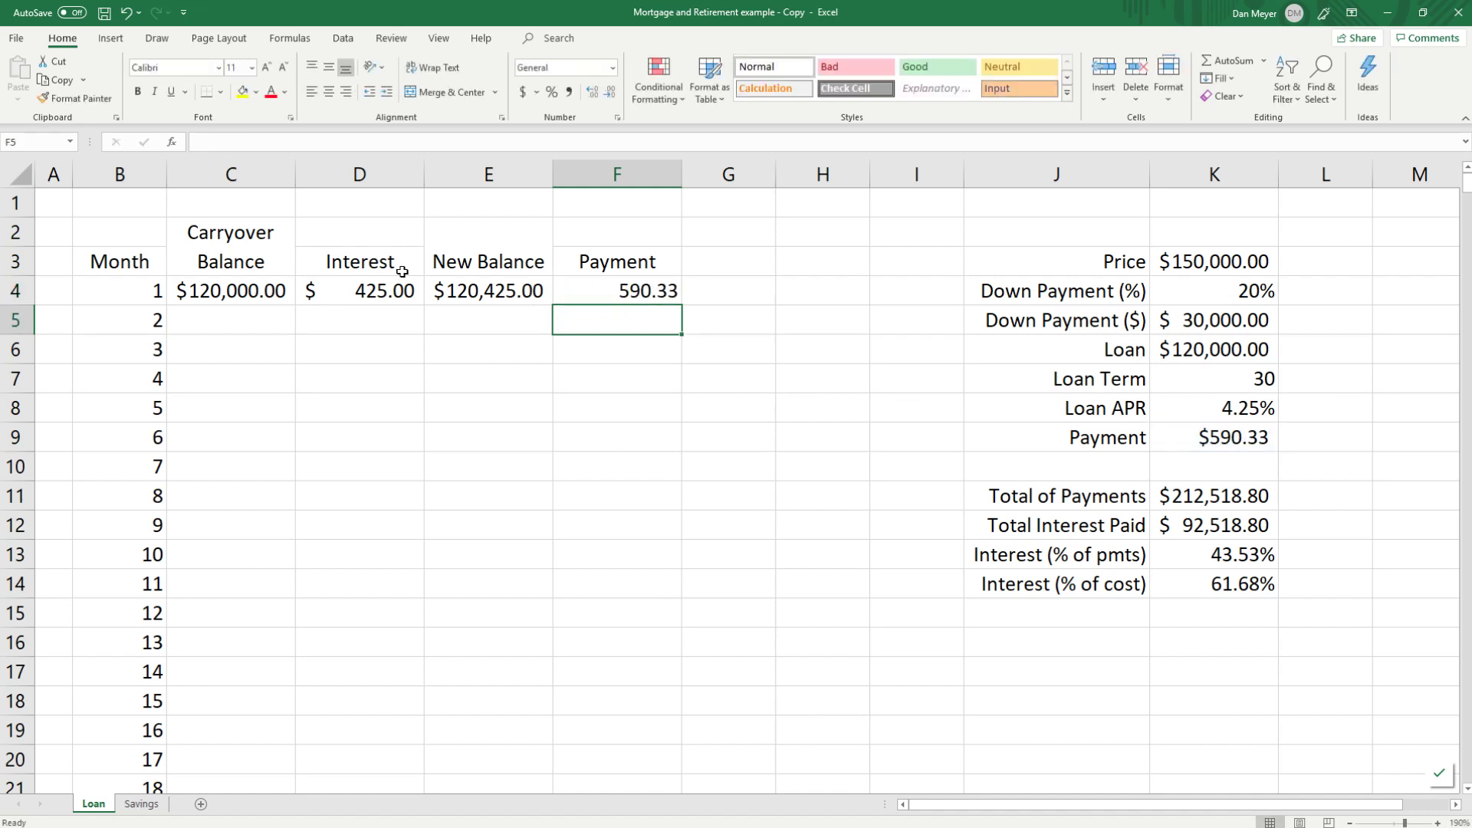
{"action": "left_click", "coordinate": [621, 299]}
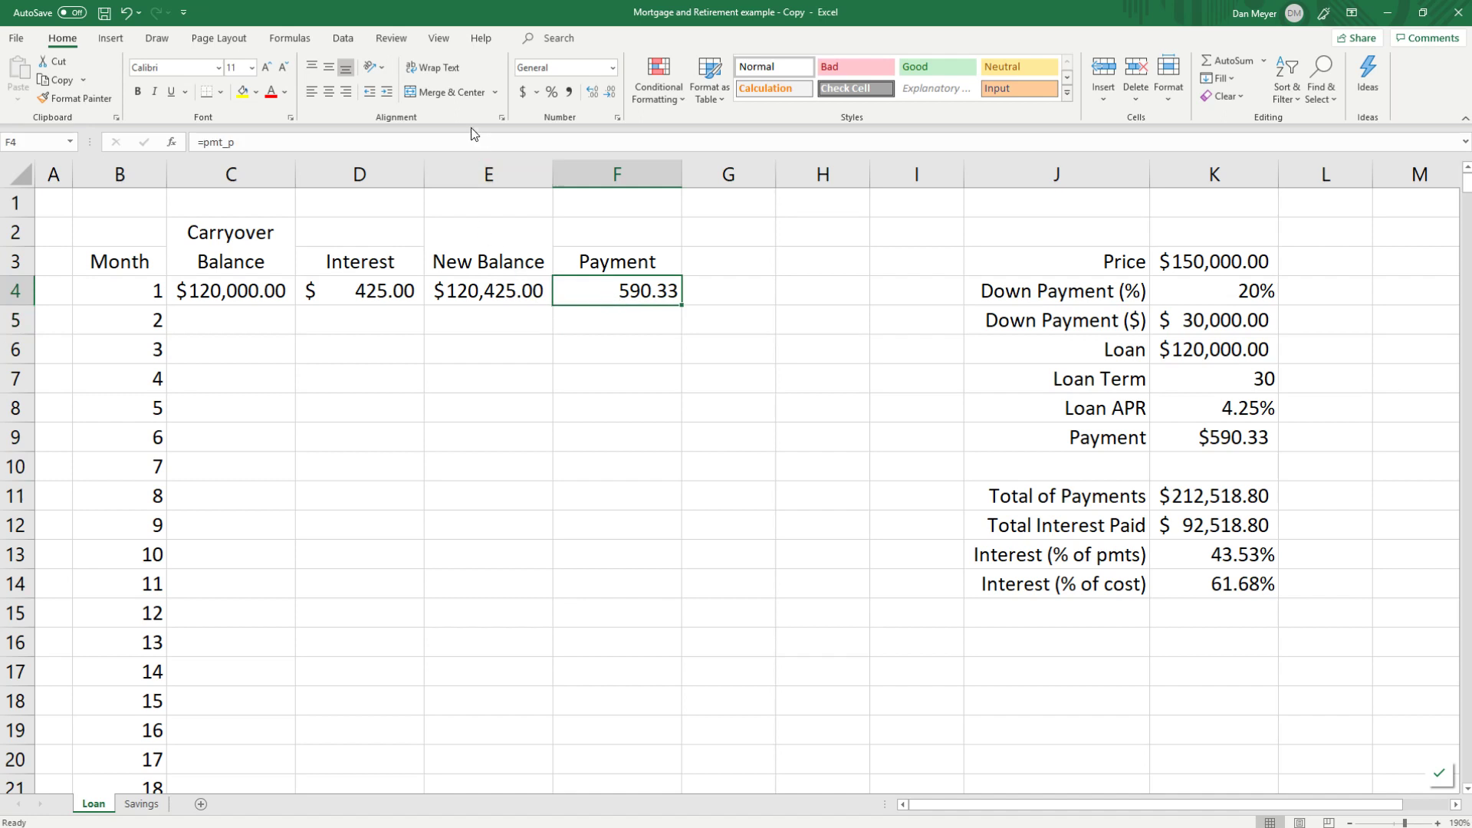
{"action": "left_click", "coordinate": [522, 91]}
{"action": "left_click", "coordinate": [455, 448]}
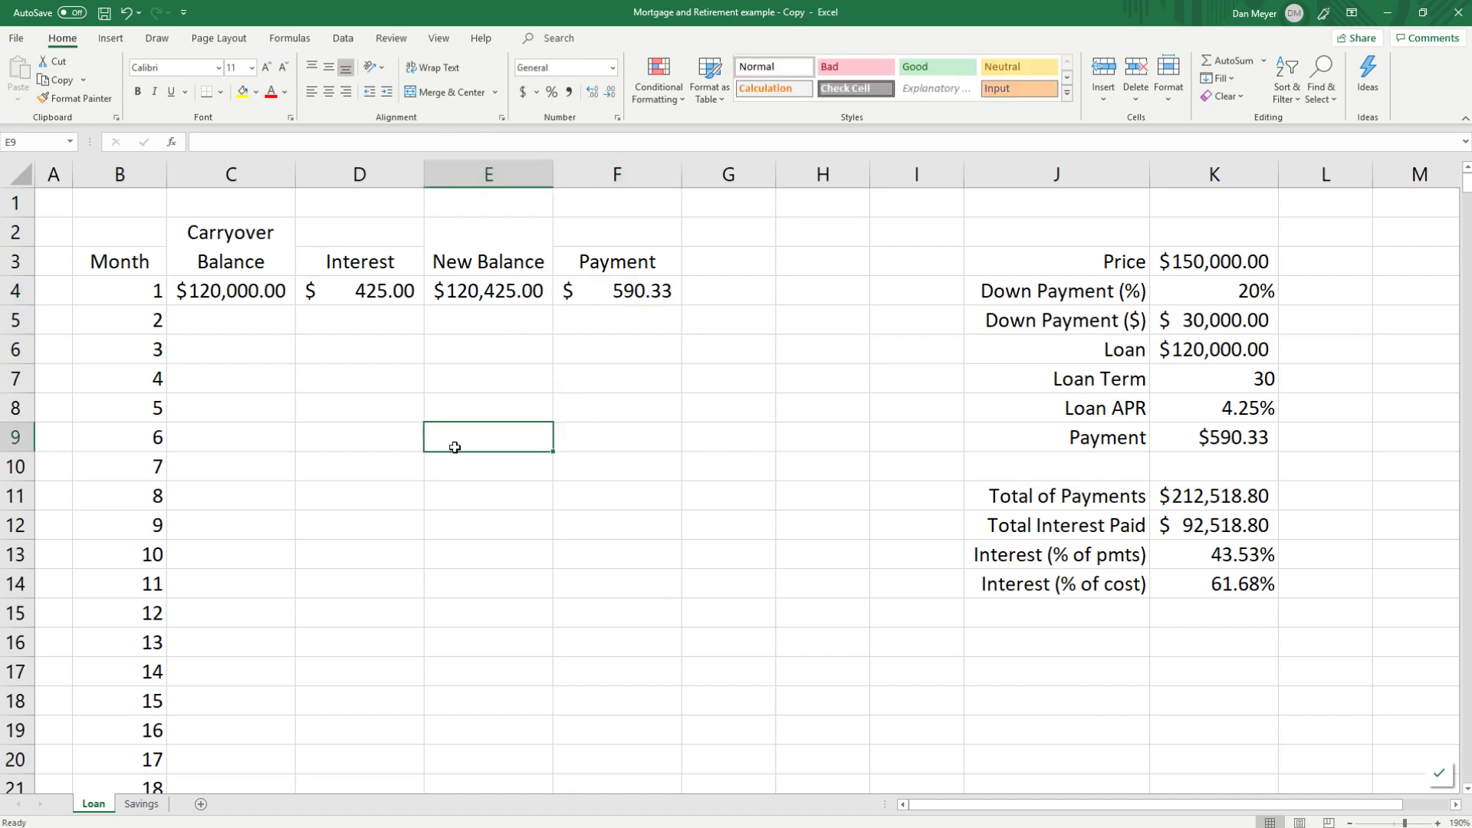
Step: Calculate the month 2 carryover balance in C5 with =E4-F4 and fill the formulas of D4:F4 down to row 5
{"action": "left_click", "coordinate": [217, 322]}
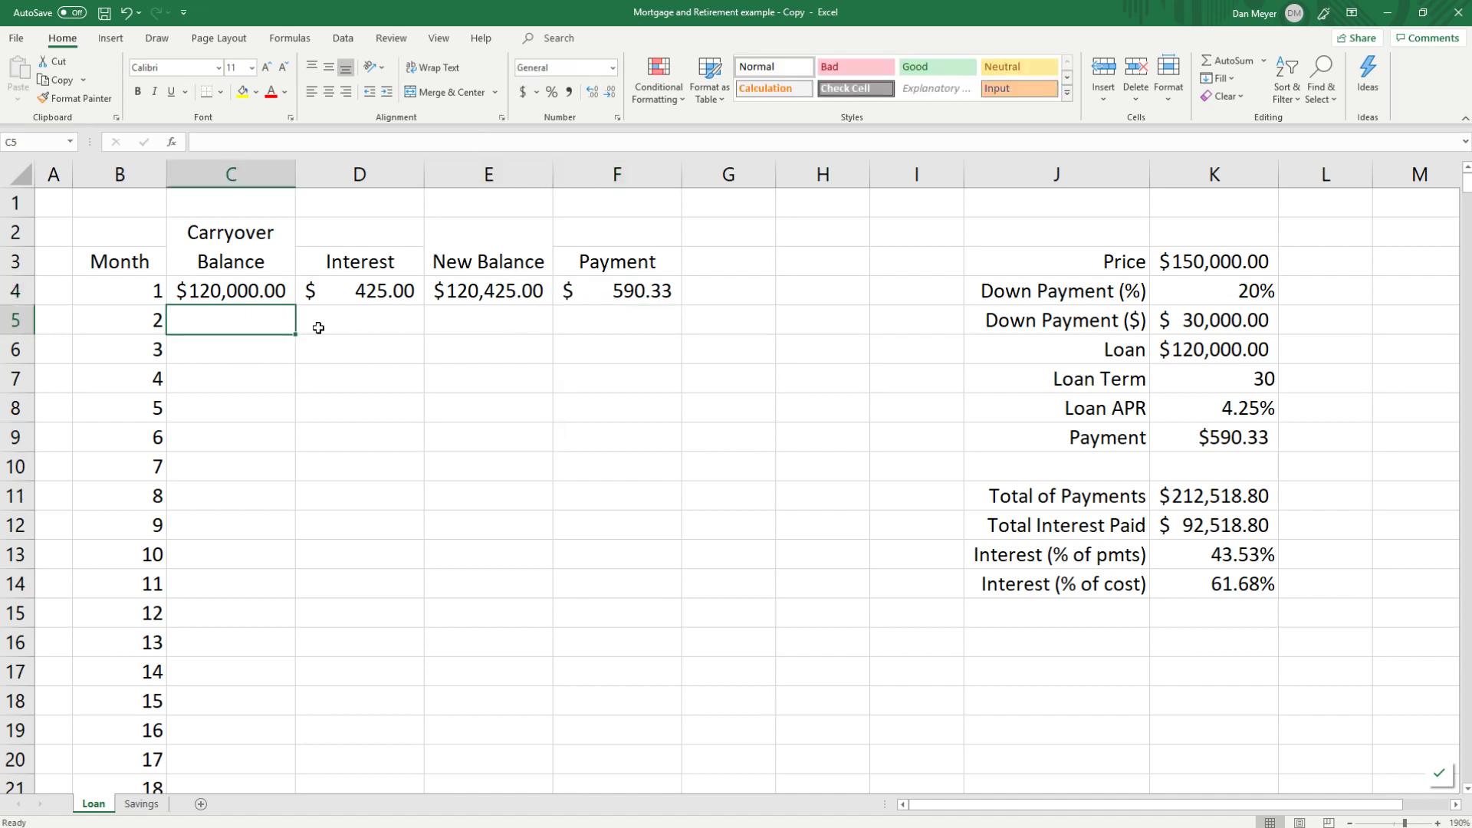
{"action": "type", "text": "="}
{"action": "left_click", "coordinate": [451, 292]}
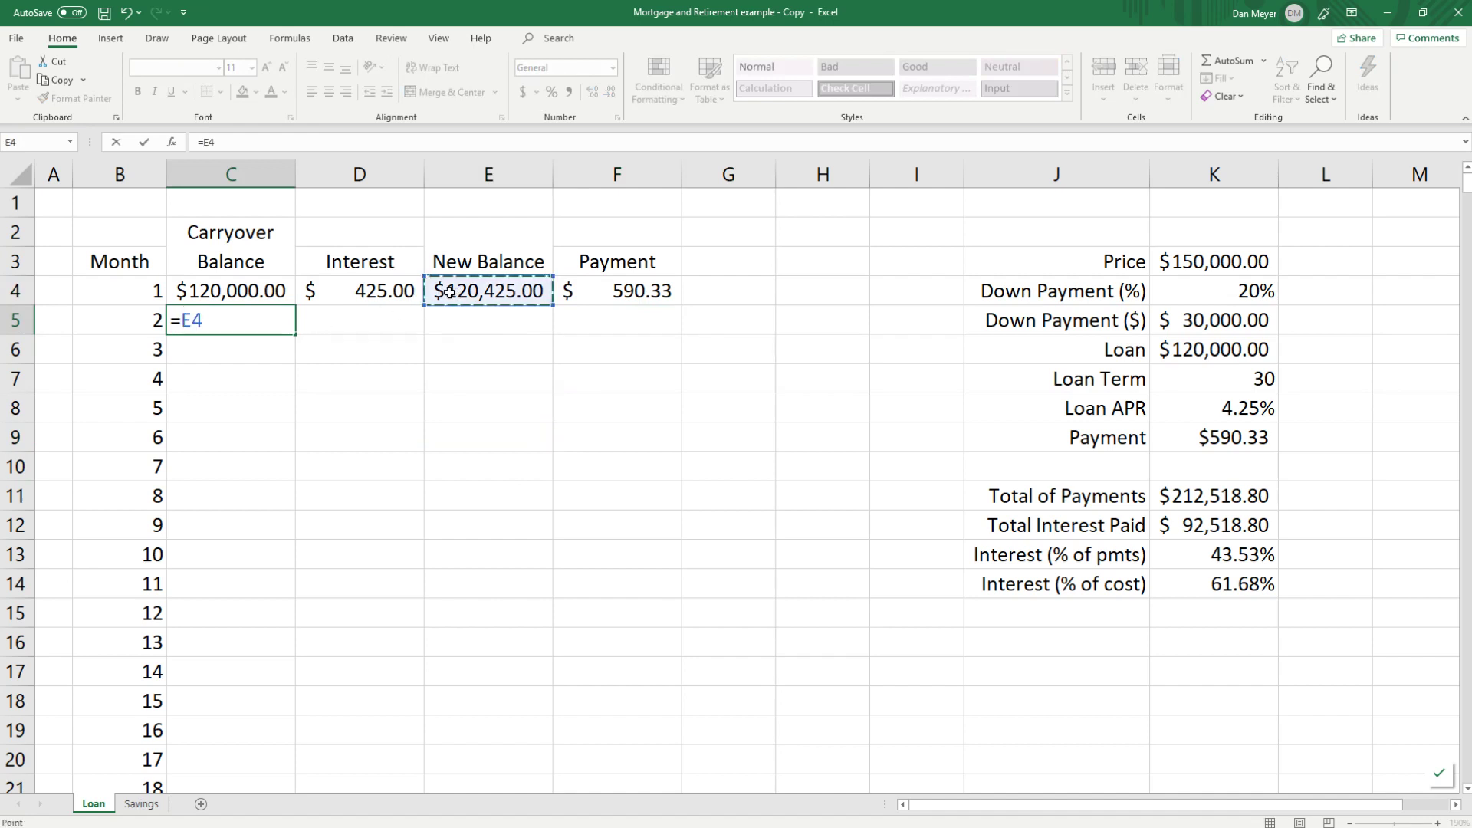
{"action": "type", "text": "-"}
{"action": "left_click", "coordinate": [610, 291]}
{"action": "key", "text": "Return"}
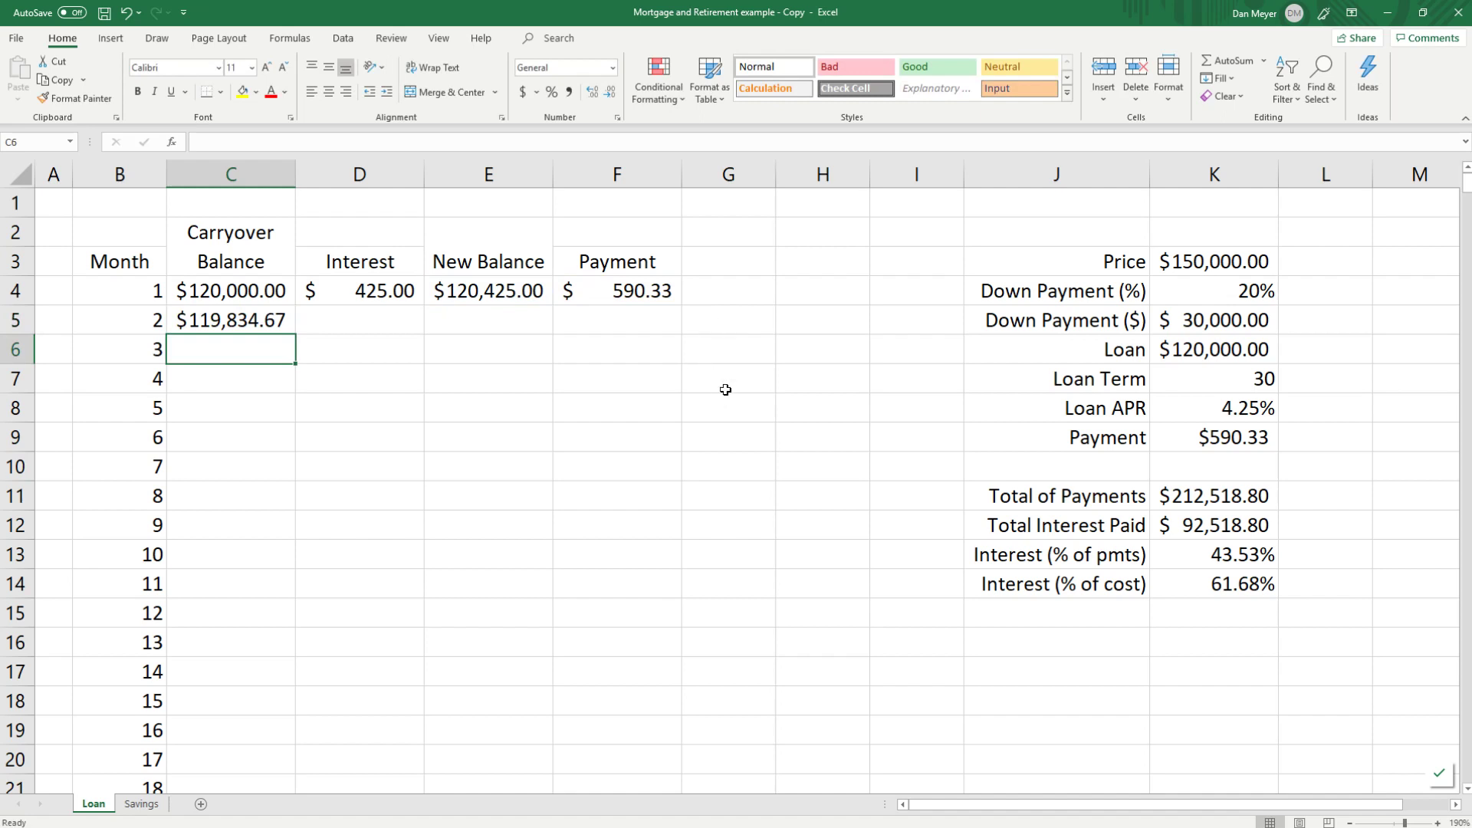
{"action": "left_click_drag", "start_coordinate": [359, 290], "coordinate": [680, 322]}
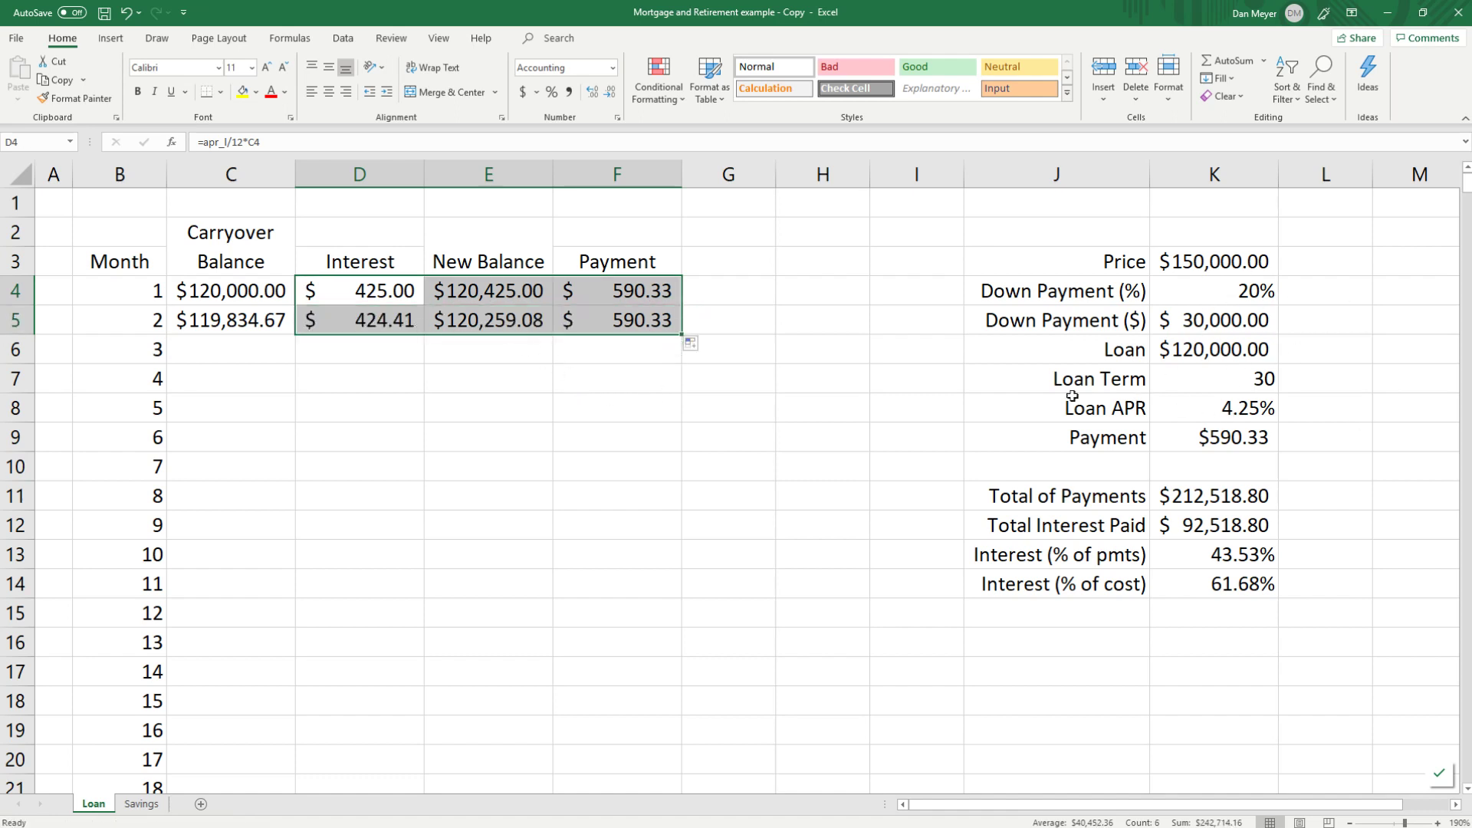
{"action": "left_click", "coordinate": [394, 322]}
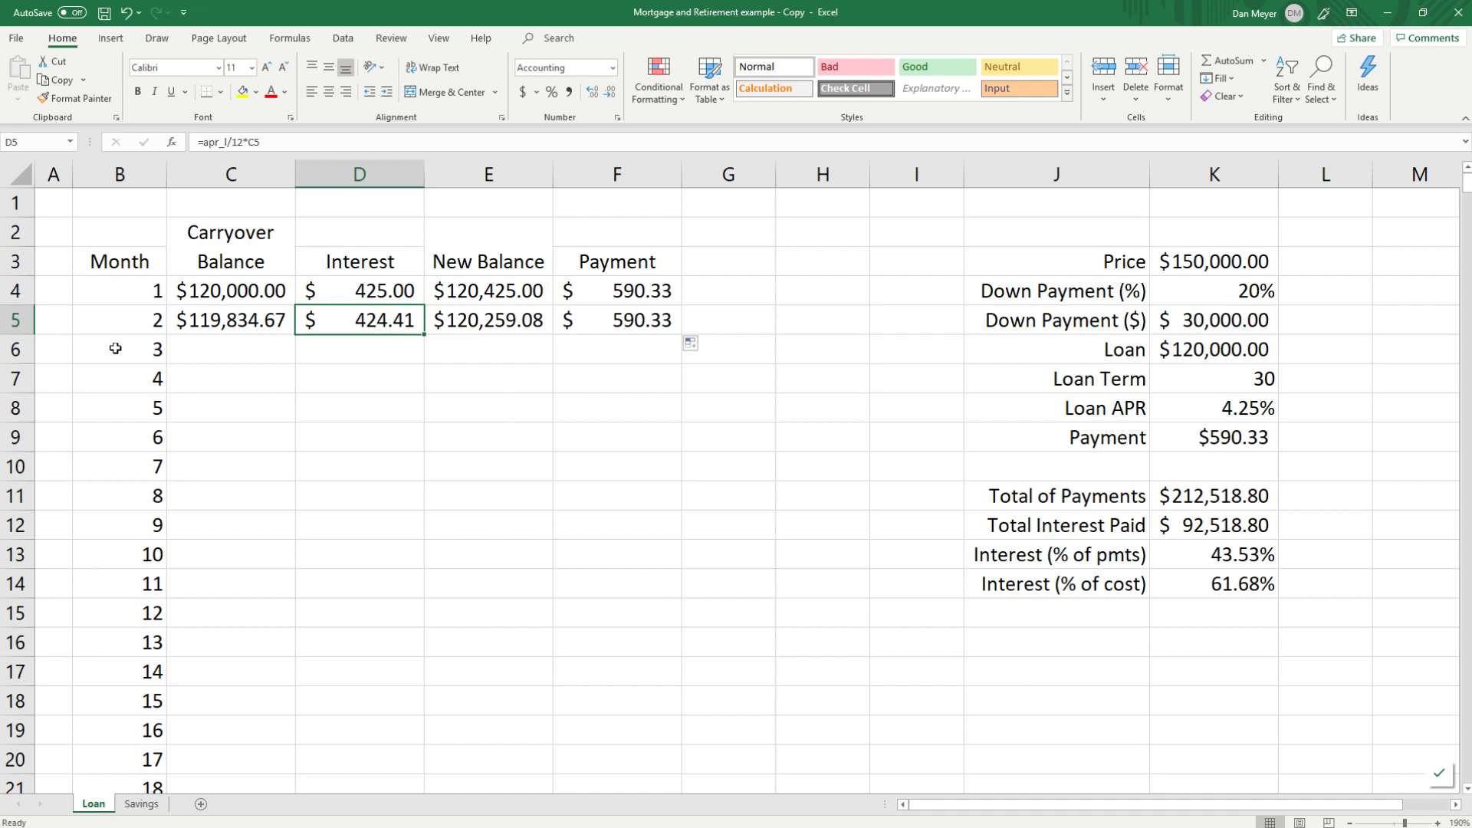
Step: Round the interest in D4 to cents with =ROUND(apr_l/12*C4,2) and copy the formula down to D5
{"action": "left_click", "coordinate": [394, 290]}
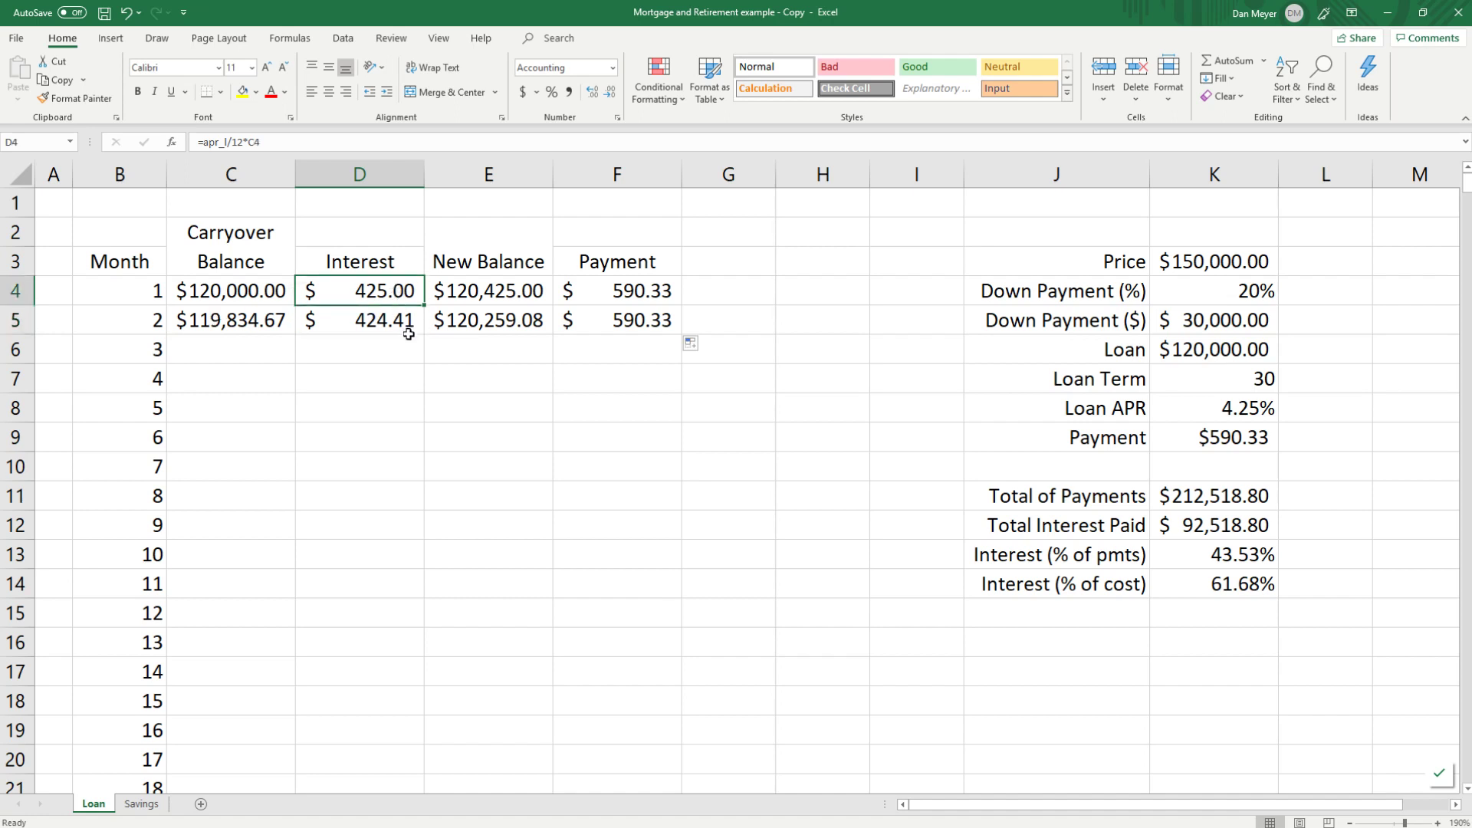
{"action": "left_click", "coordinate": [210, 142]}
{"action": "type", "text": "round("}
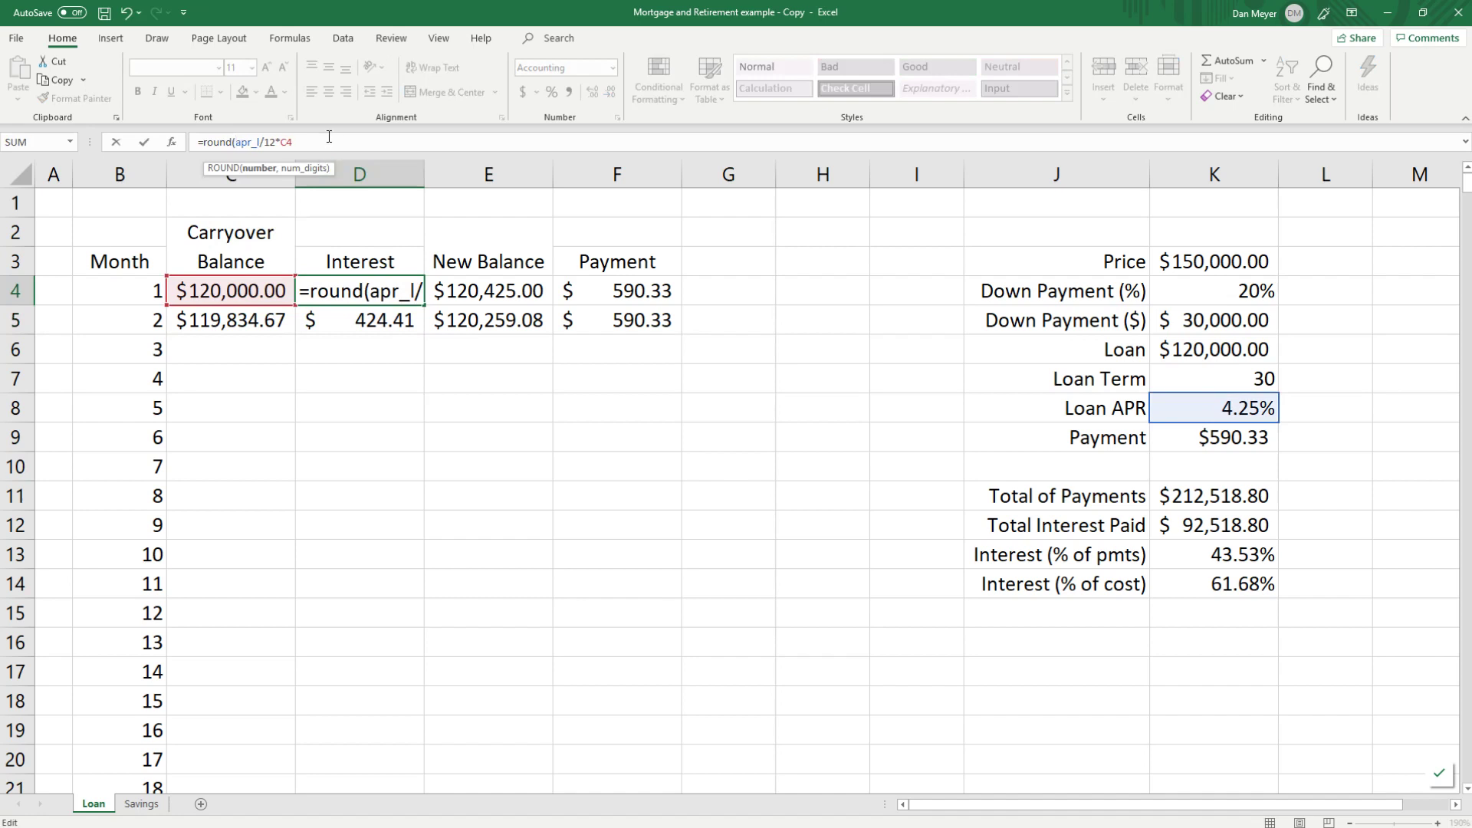
{"action": "type", "text": ",2"}
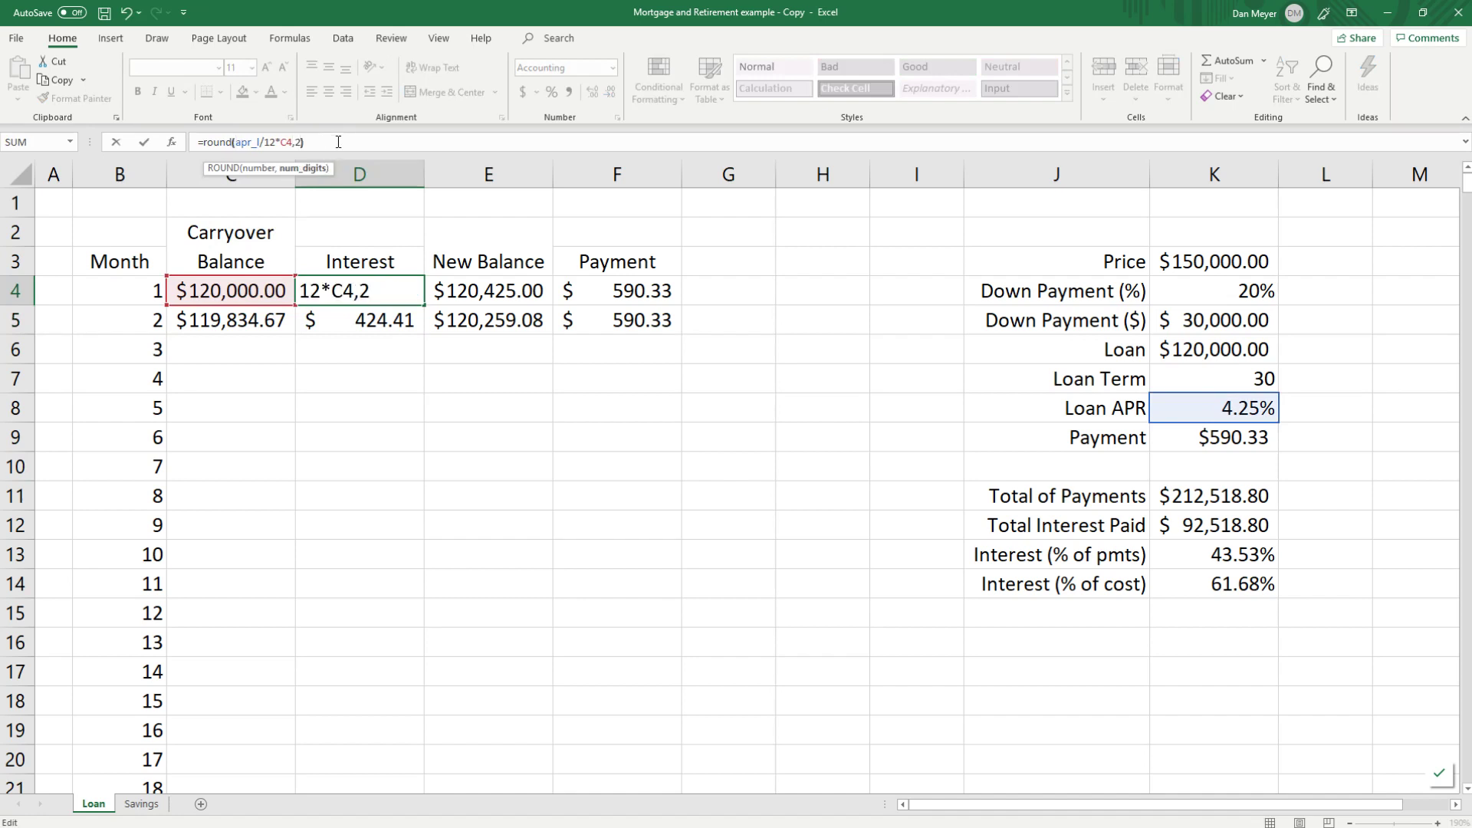
{"action": "key", "text": "Return"}
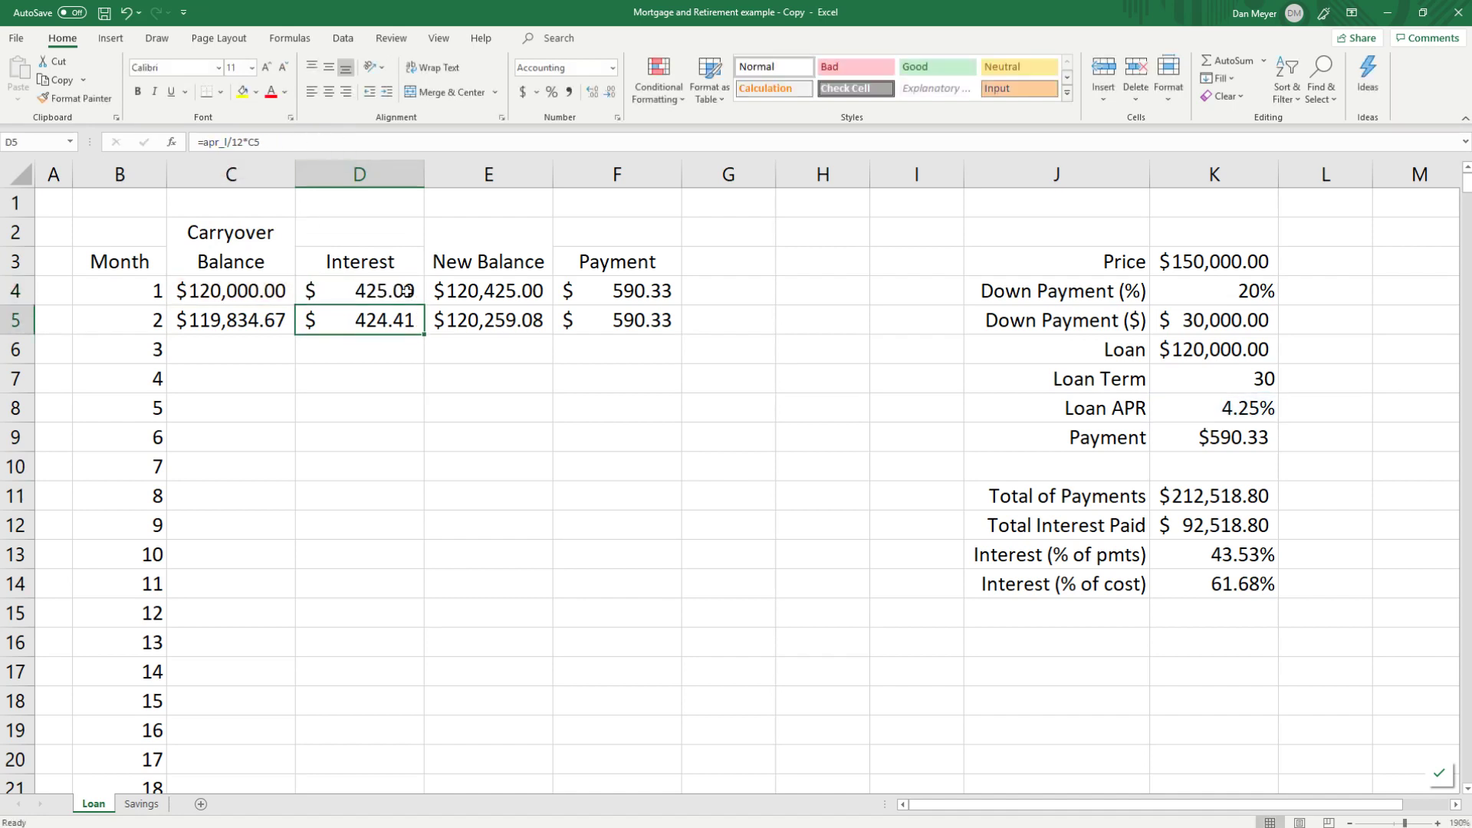
{"action": "left_click", "coordinate": [408, 290]}
{"action": "left_click_drag", "start_coordinate": [424, 305], "coordinate": [424, 334]}
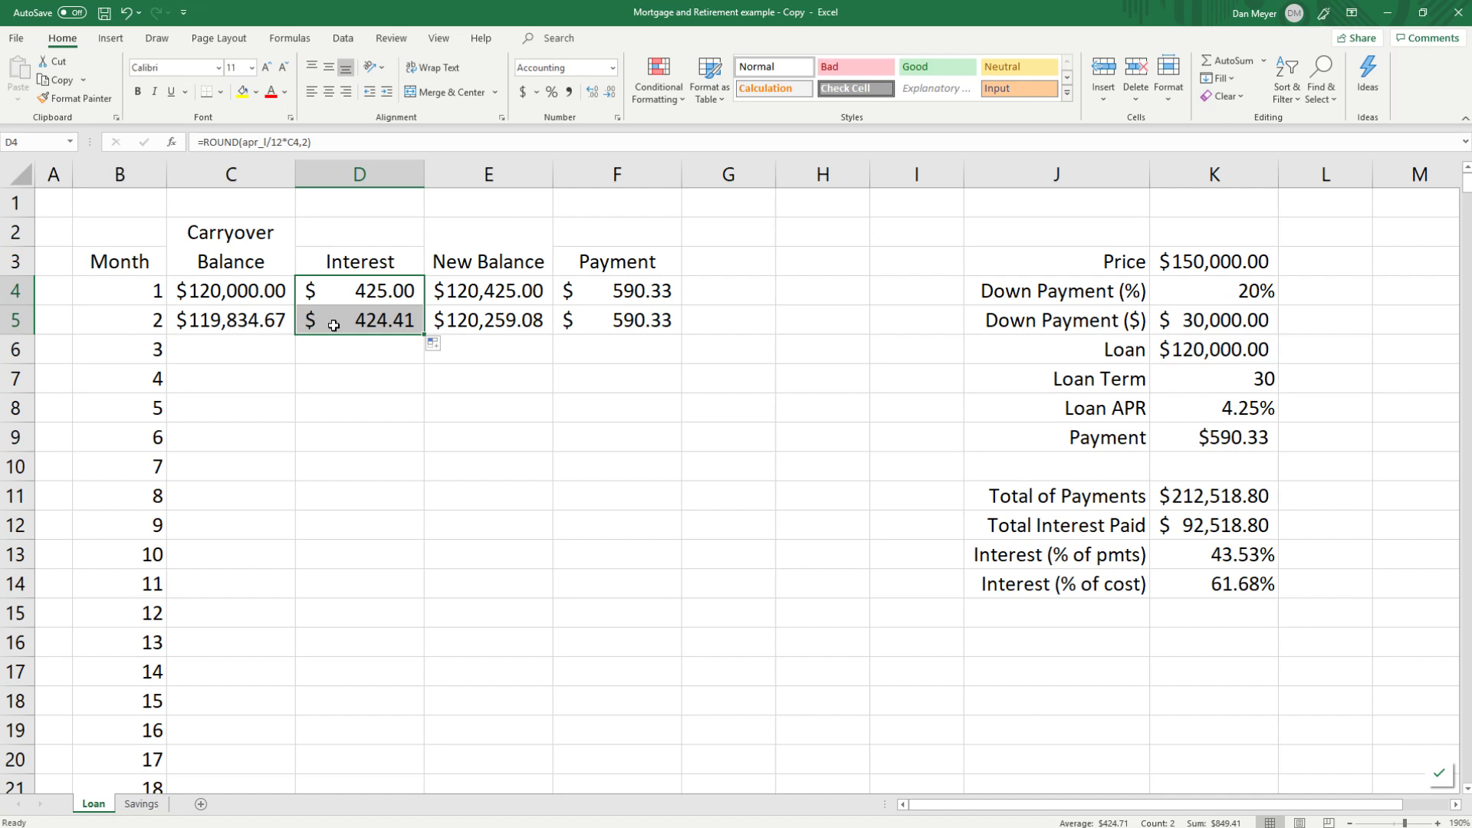
Step: Fill the month 2 formulas in C5:F5 down through all remaining months of the schedule
{"action": "left_click_drag", "start_coordinate": [250, 324], "coordinate": [621, 326]}
{"action": "scroll", "coordinate": [601, 397], "scroll_direction": "down", "scroll_amount": 20}
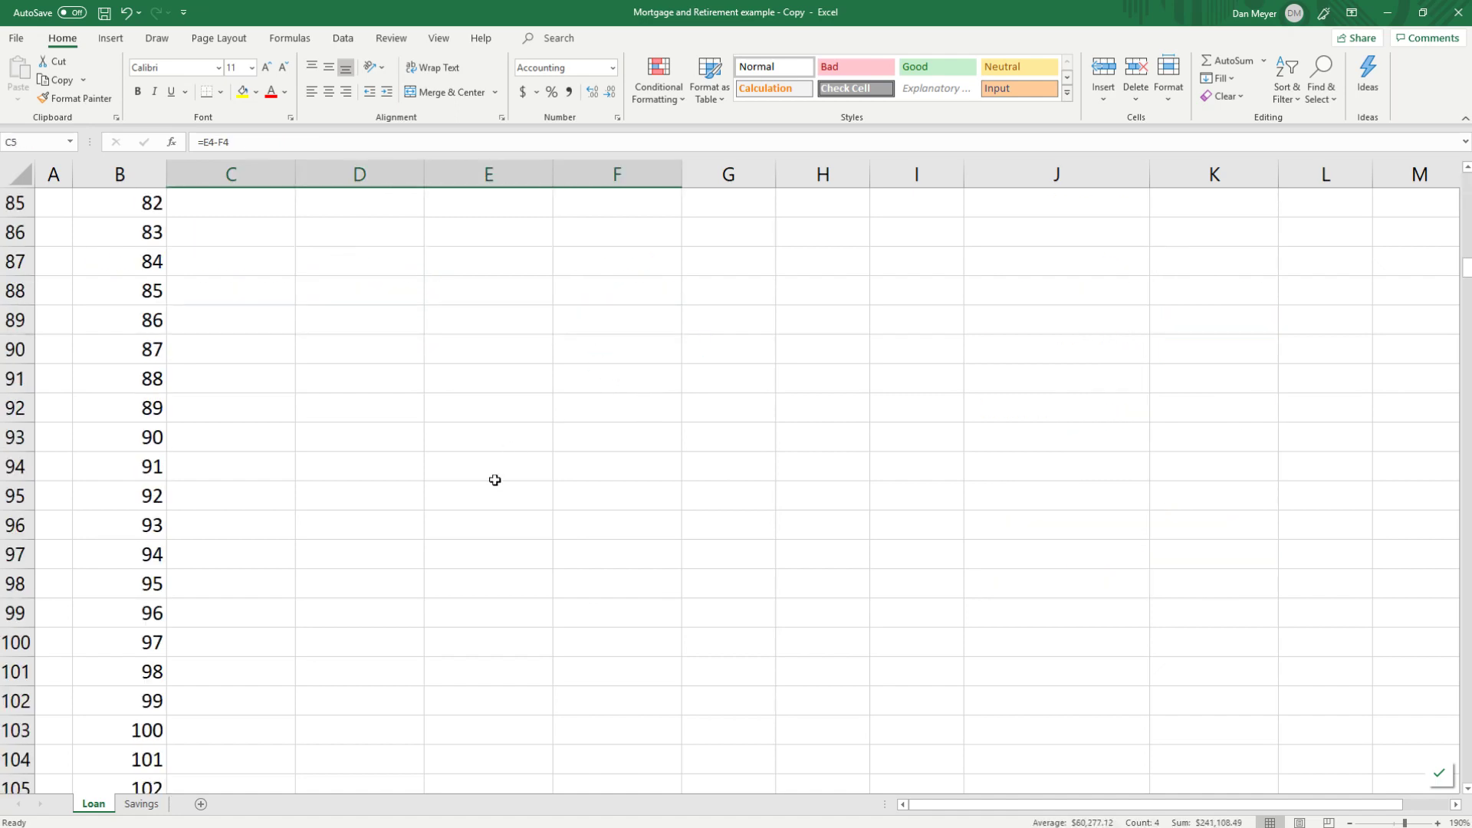
{"action": "scroll", "coordinate": [429, 492], "scroll_direction": "down", "scroll_amount": 20}
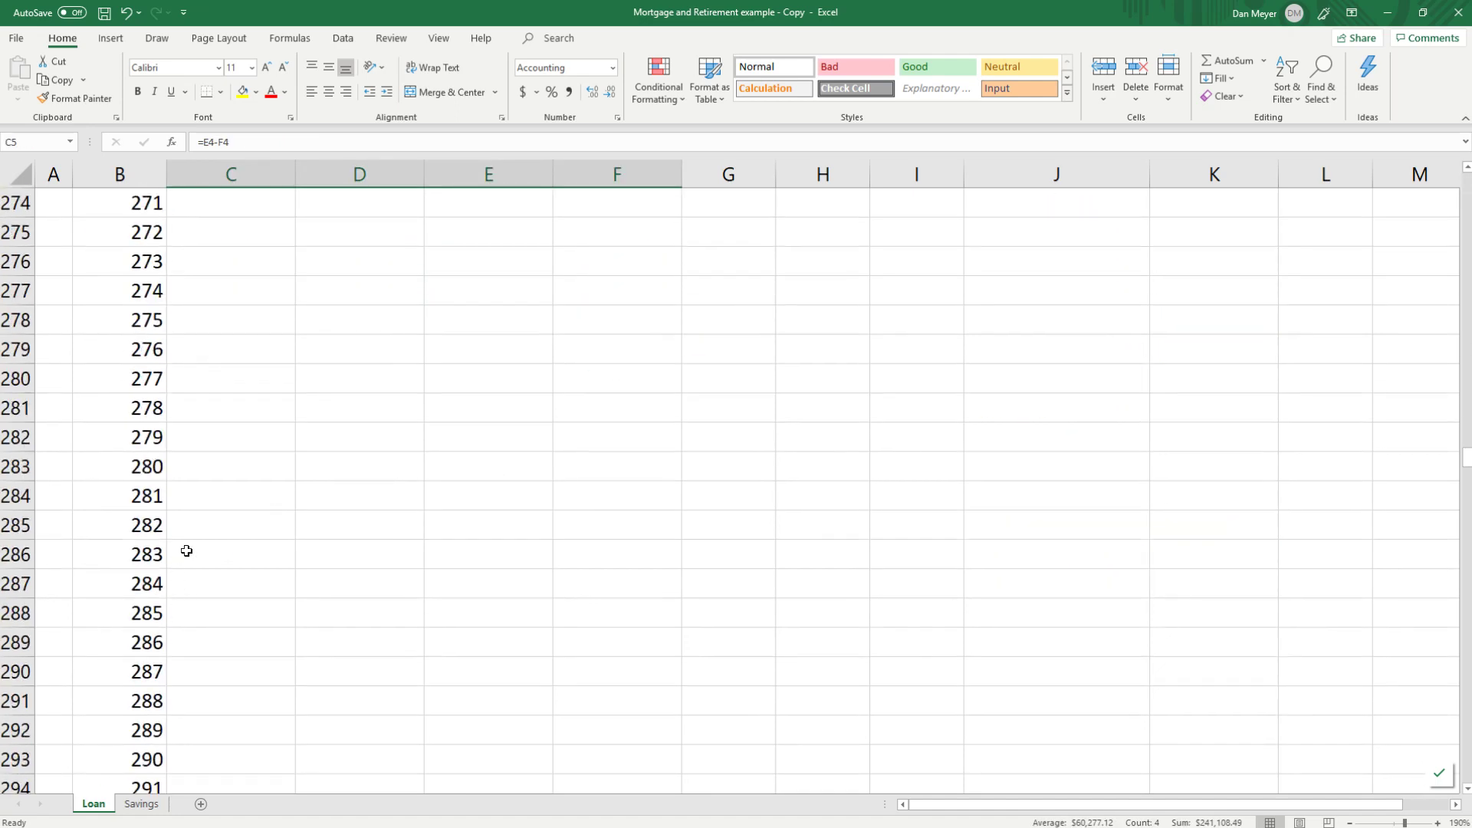
{"action": "scroll", "coordinate": [254, 576], "scroll_direction": "up", "scroll_amount": 16}
{"action": "scroll", "coordinate": [322, 594], "scroll_direction": "up", "scroll_amount": 20}
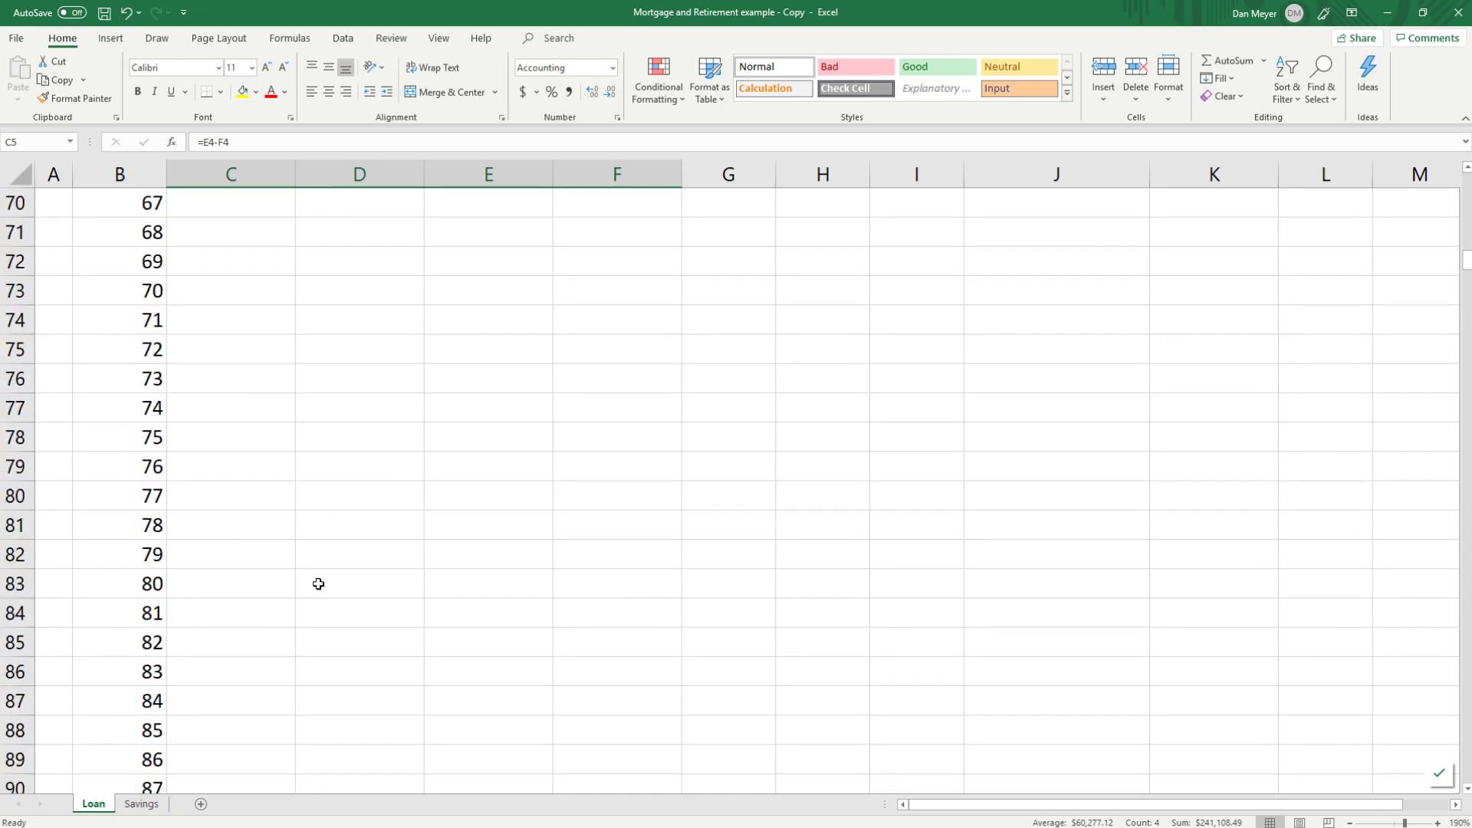
{"action": "scroll", "coordinate": [315, 583], "scroll_direction": "up", "scroll_amount": 7}
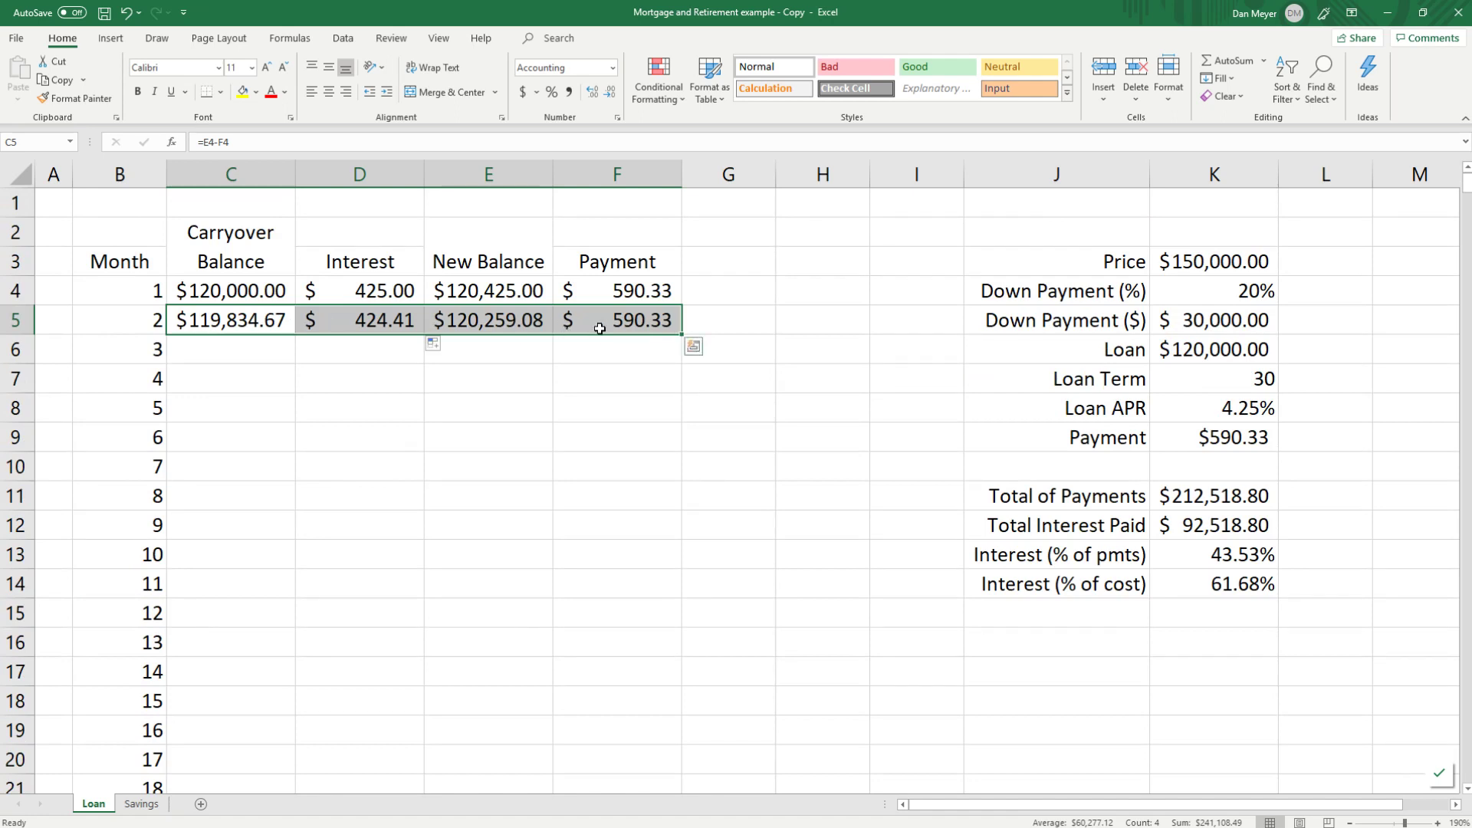
{"action": "double_click", "coordinate": [677, 338]}
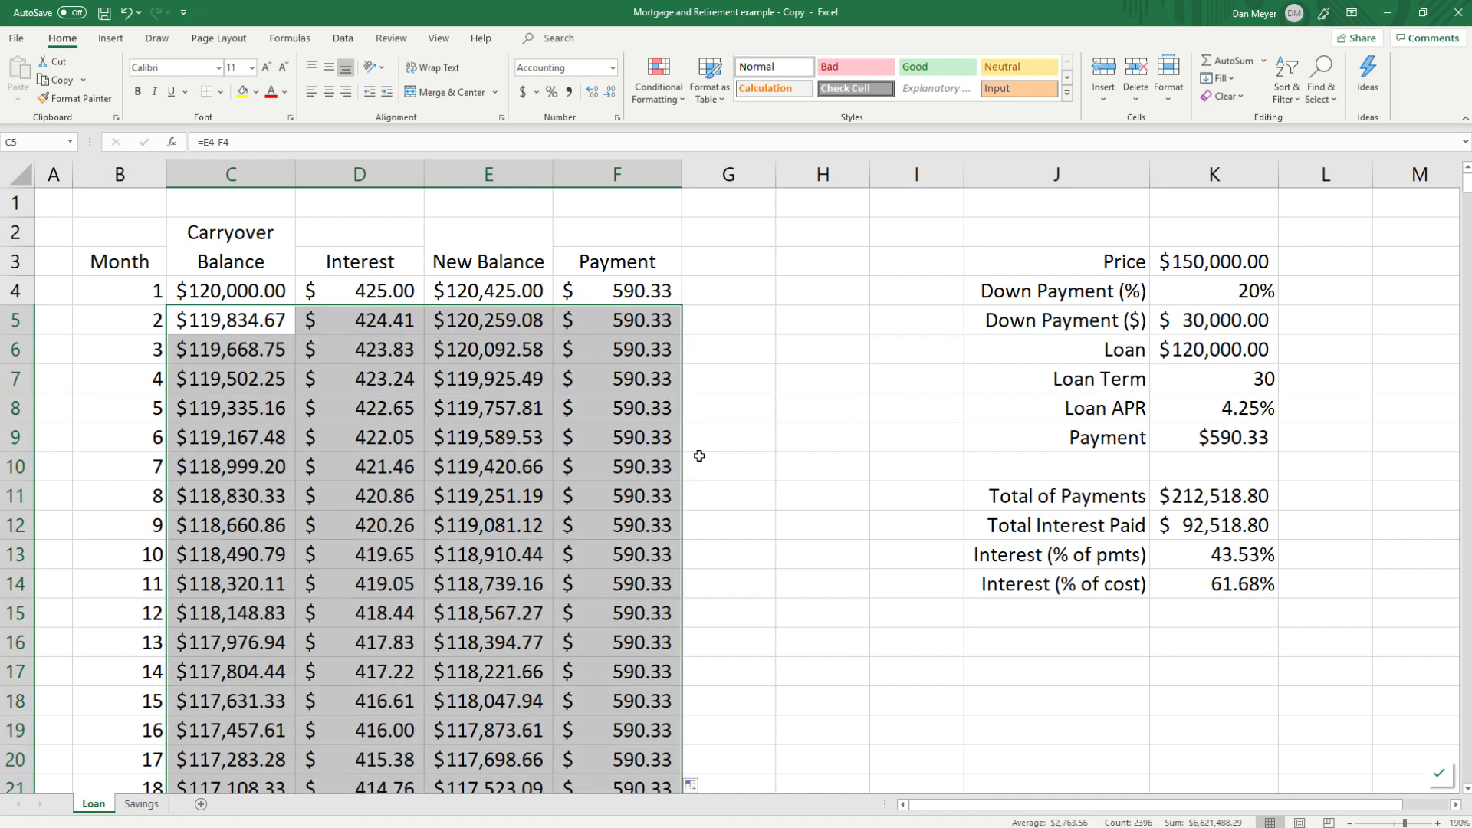
Step: Examine the amortization schedule from month 1 down to the rows around month 360 where the loan is paid off
{"action": "scroll", "coordinate": [699, 456], "scroll_direction": "down", "scroll_amount": 20}
{"action": "scroll", "coordinate": [694, 441], "scroll_direction": "up", "scroll_amount": 7}
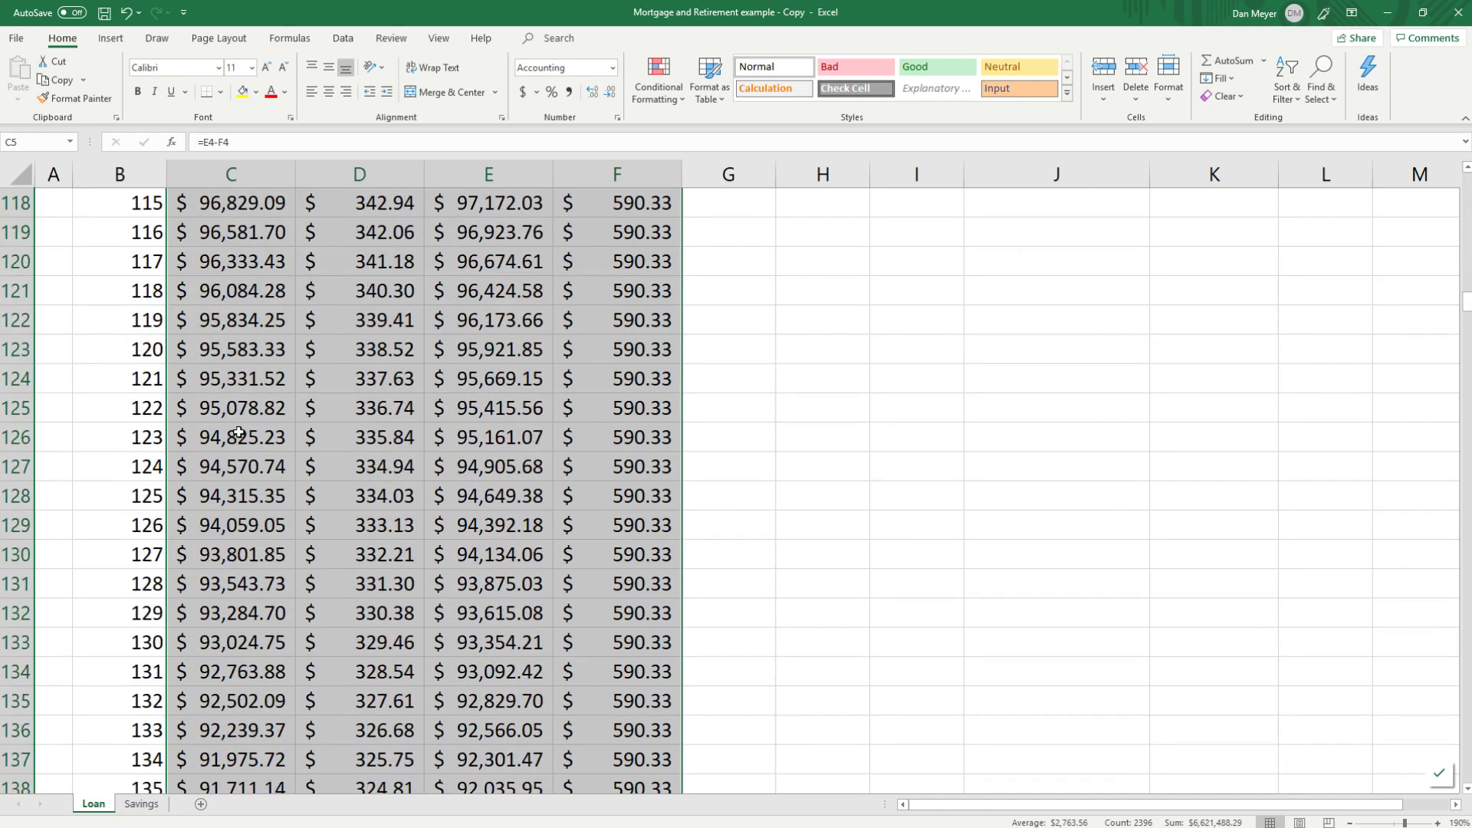
{"action": "scroll", "coordinate": [239, 430], "scroll_direction": "up", "scroll_amount": 20}
{"action": "left_click", "coordinate": [233, 373]}
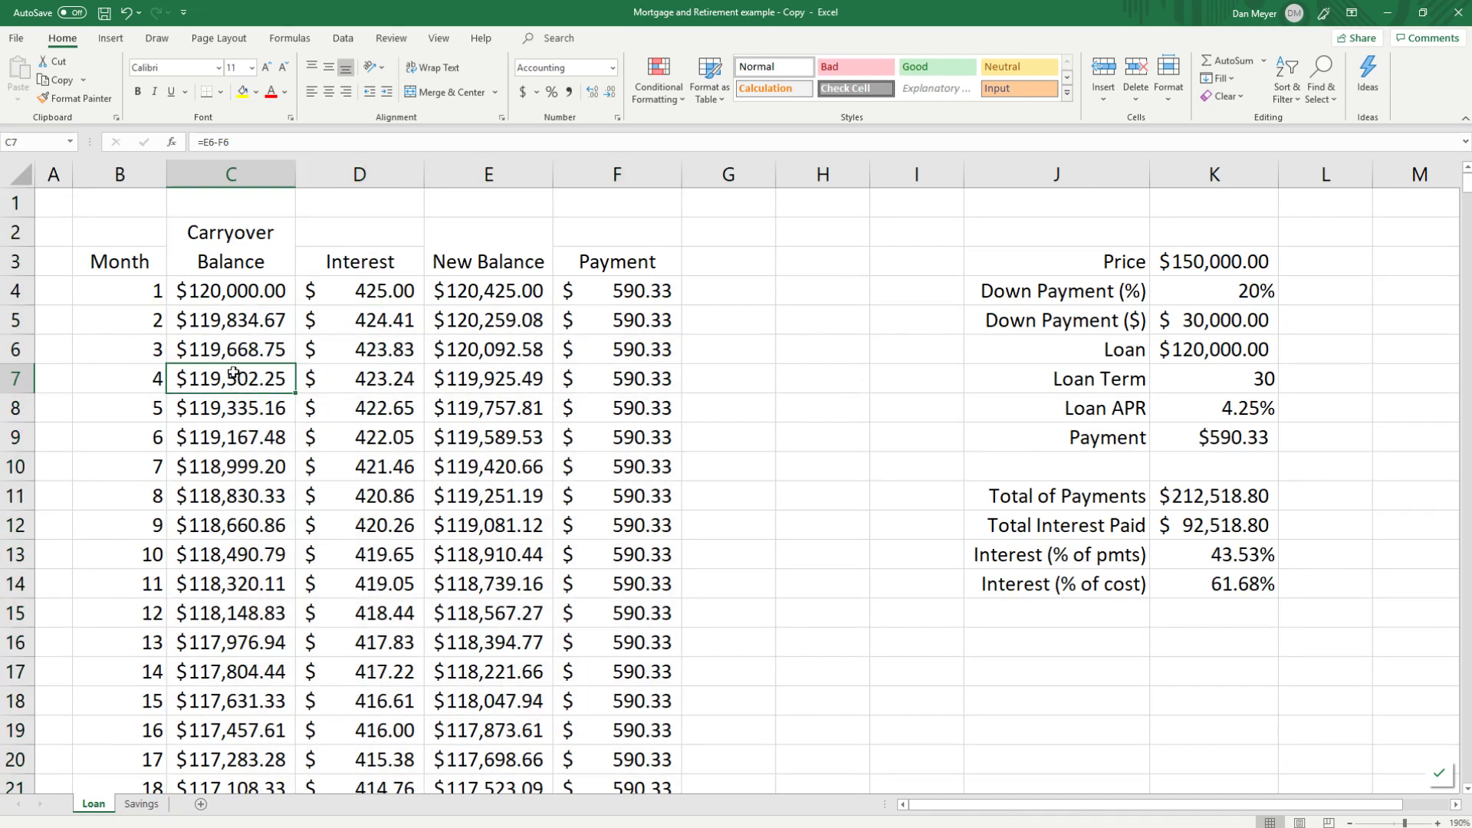
{"action": "scroll", "coordinate": [431, 370], "scroll_direction": "down", "scroll_amount": 6}
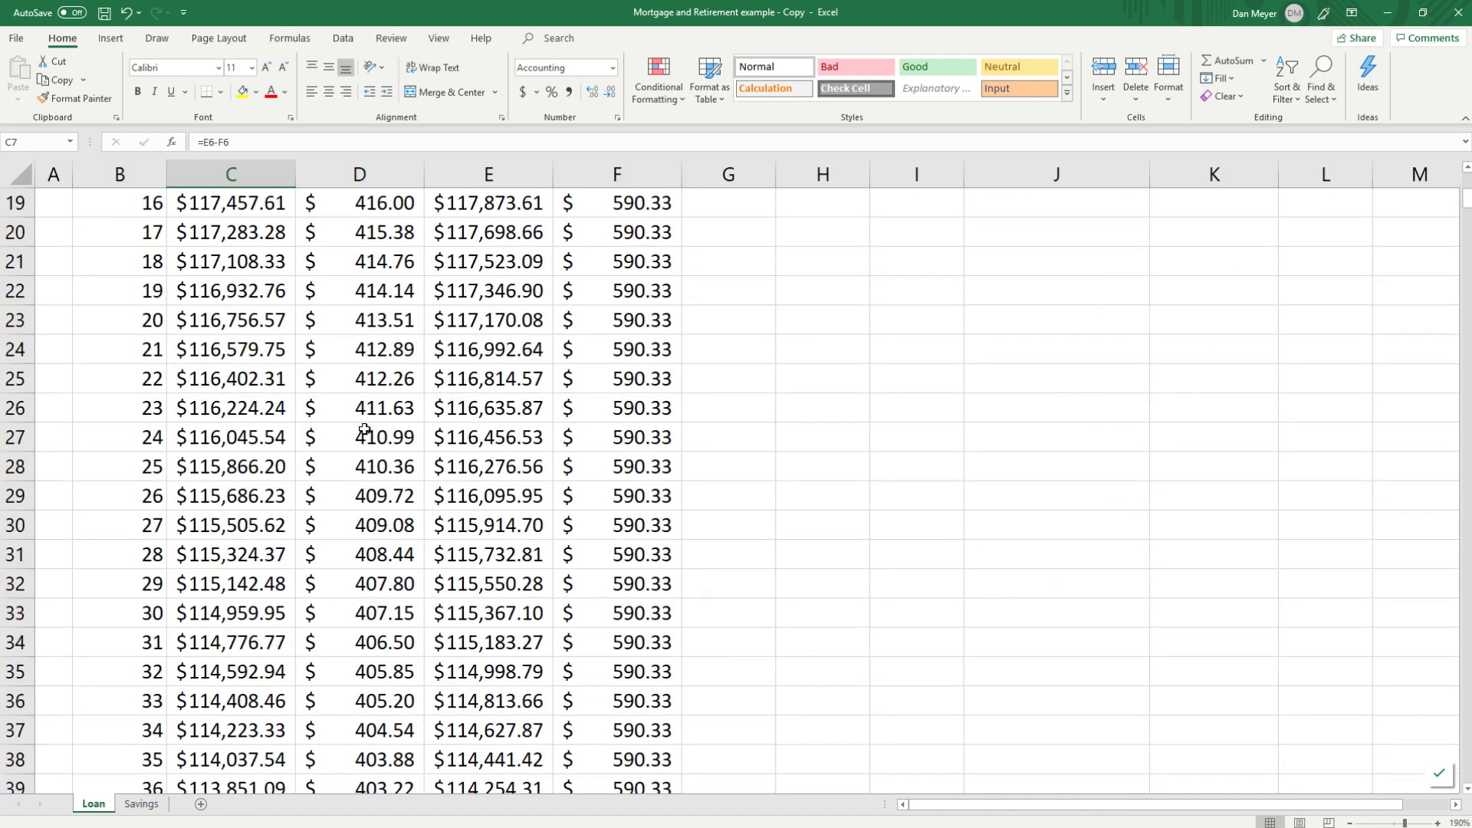
{"action": "scroll", "coordinate": [827, 359], "scroll_direction": "up", "scroll_amount": 6}
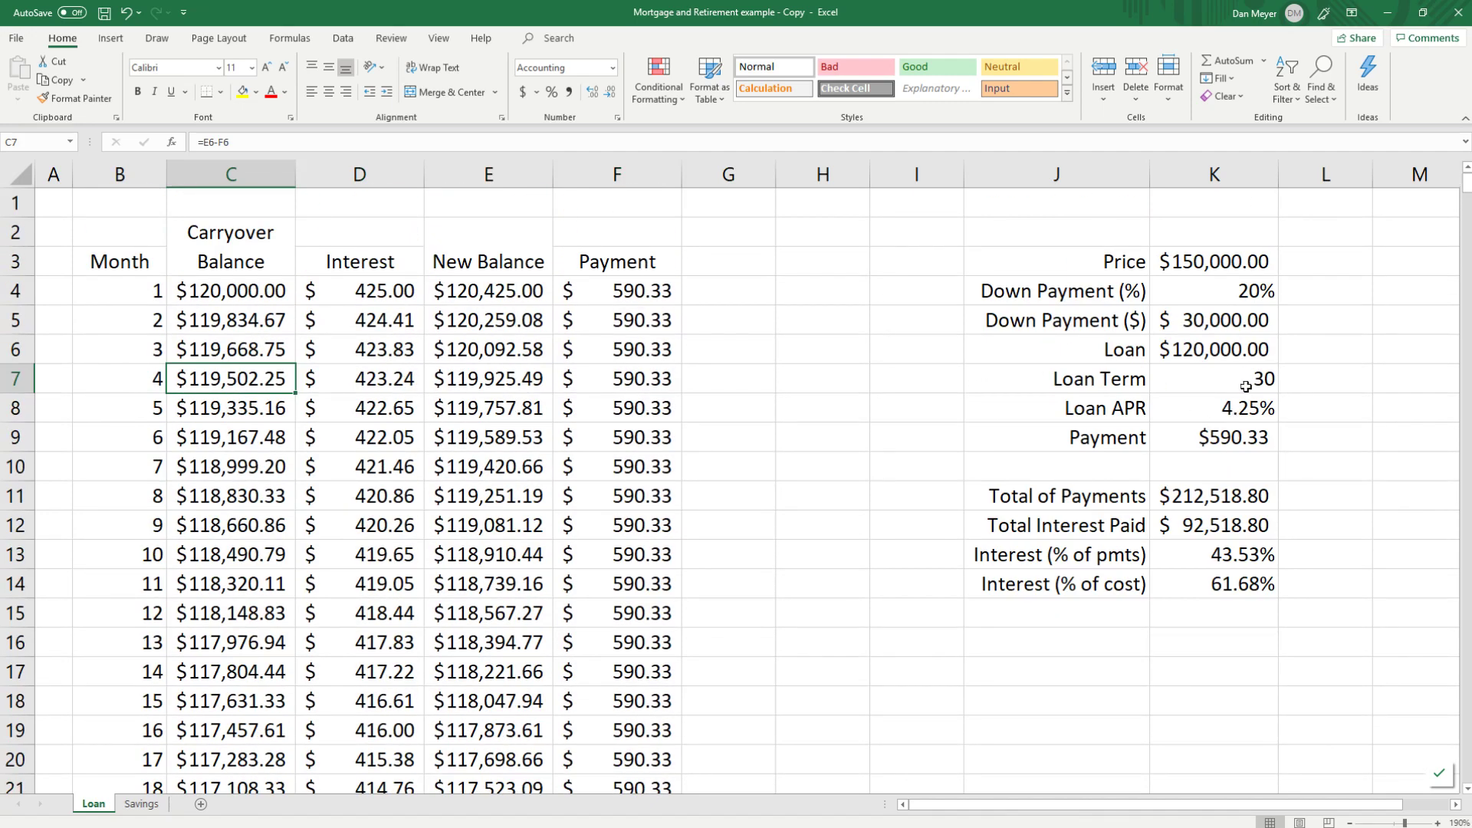
{"action": "scroll", "coordinate": [1246, 387], "scroll_direction": "down", "scroll_amount": 20}
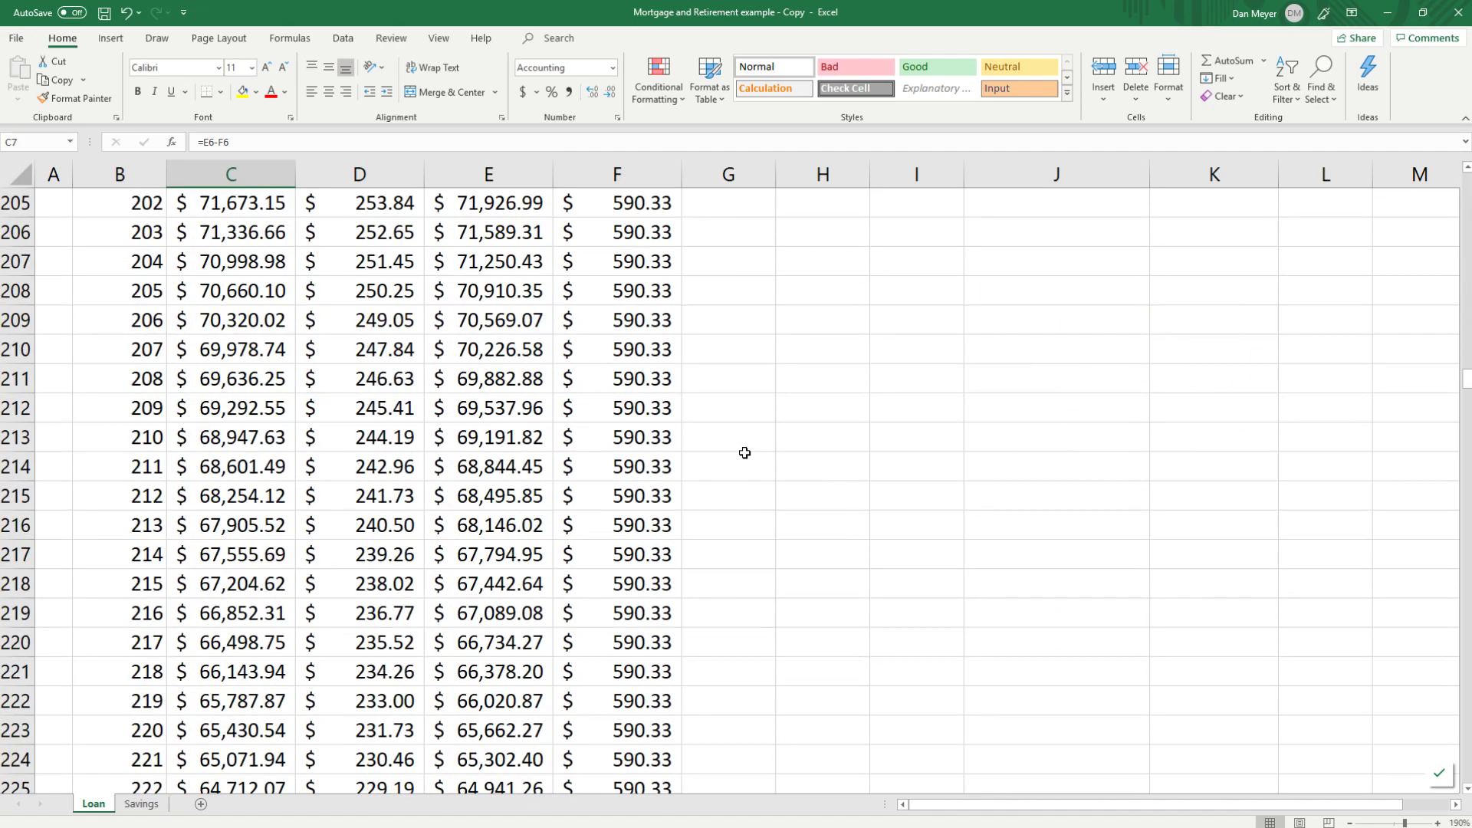
{"action": "scroll", "coordinate": [748, 449], "scroll_direction": "down", "scroll_amount": 20}
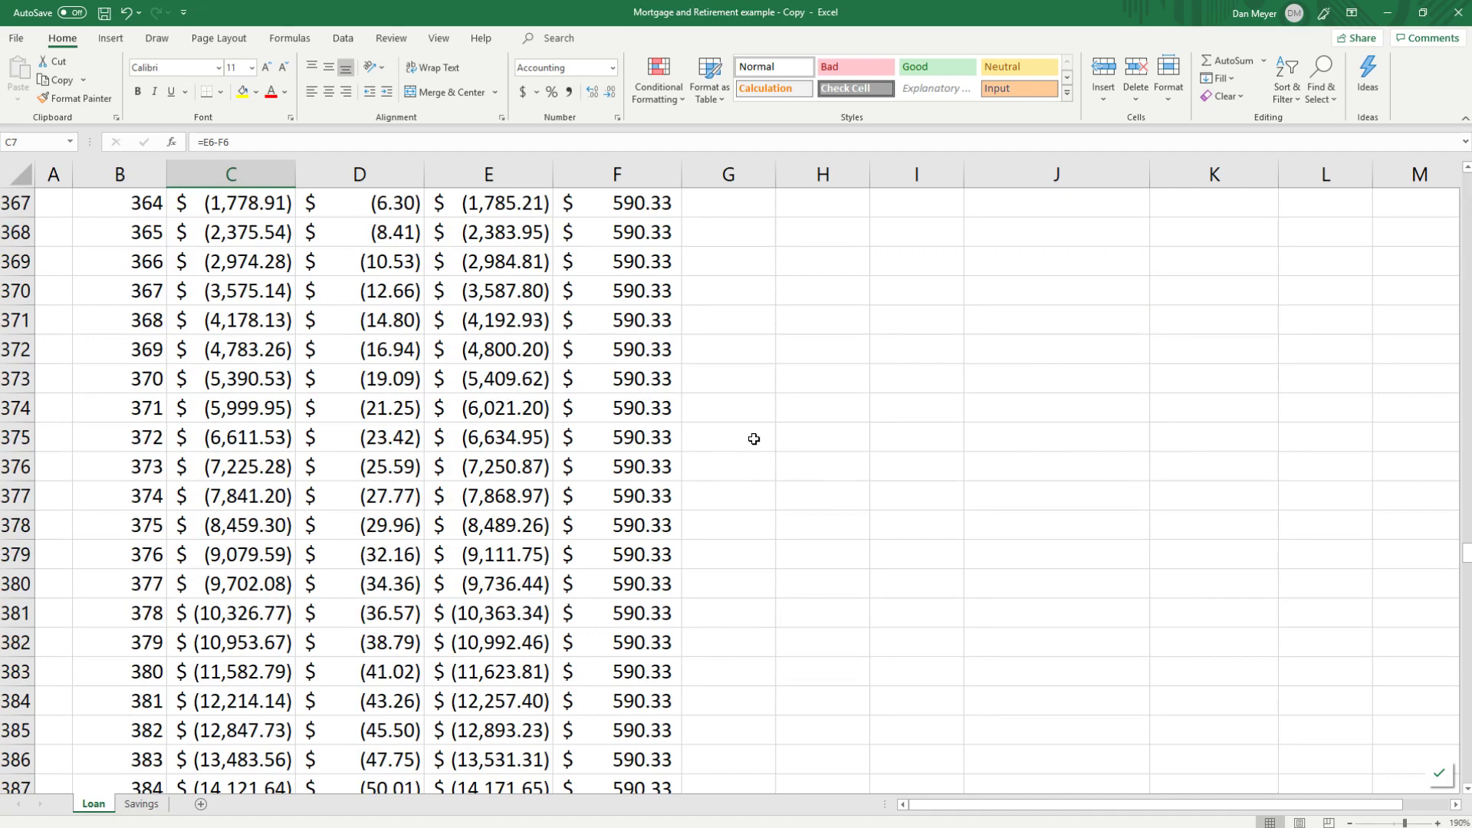
{"action": "scroll", "coordinate": [376, 356], "scroll_direction": "up", "scroll_amount": 5}
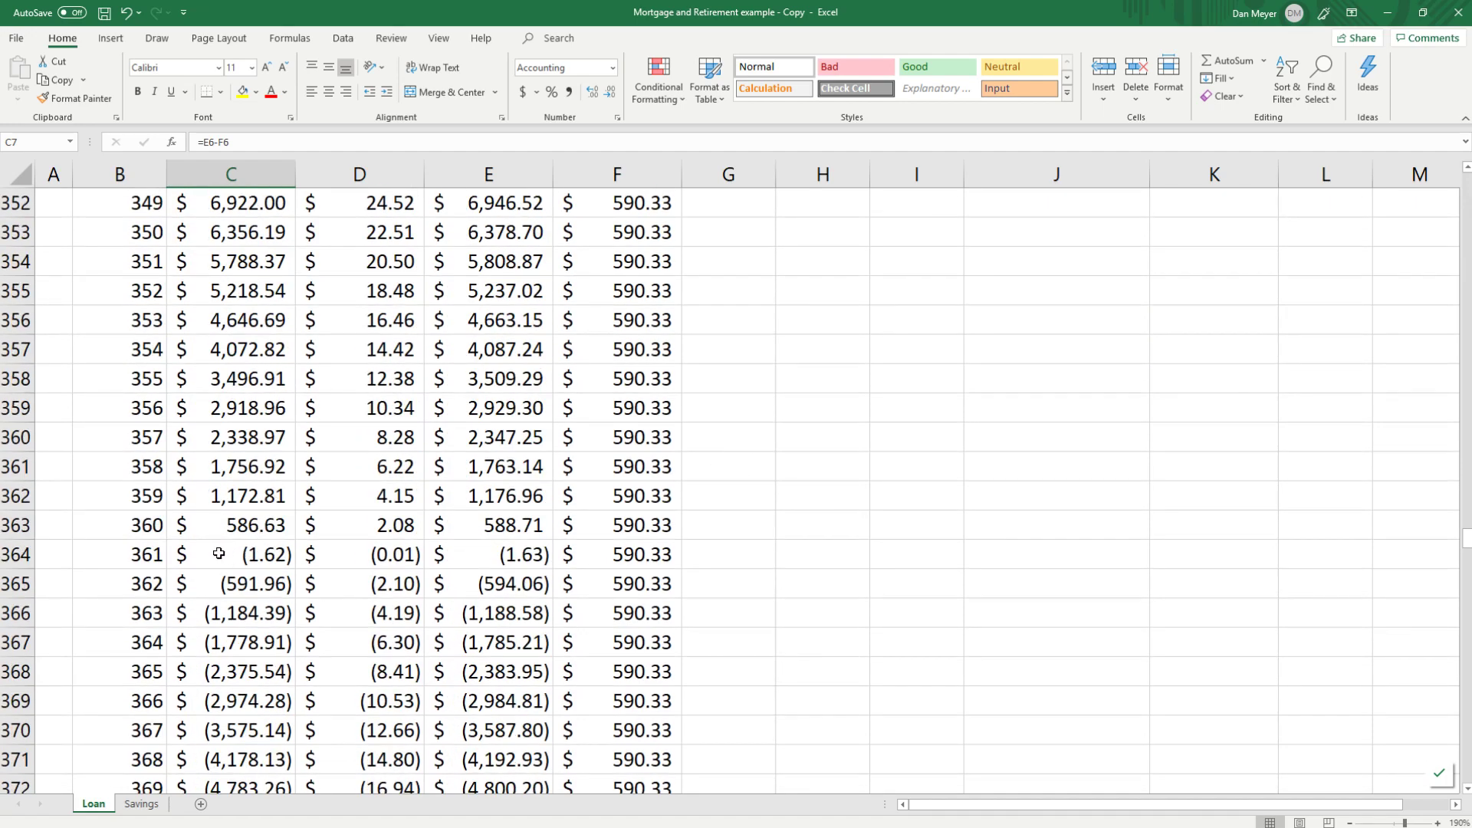
Step: Clear the month 361 payment in F364 and restore it by filling the month 360 payment down one row
{"action": "left_click", "coordinate": [604, 558]}
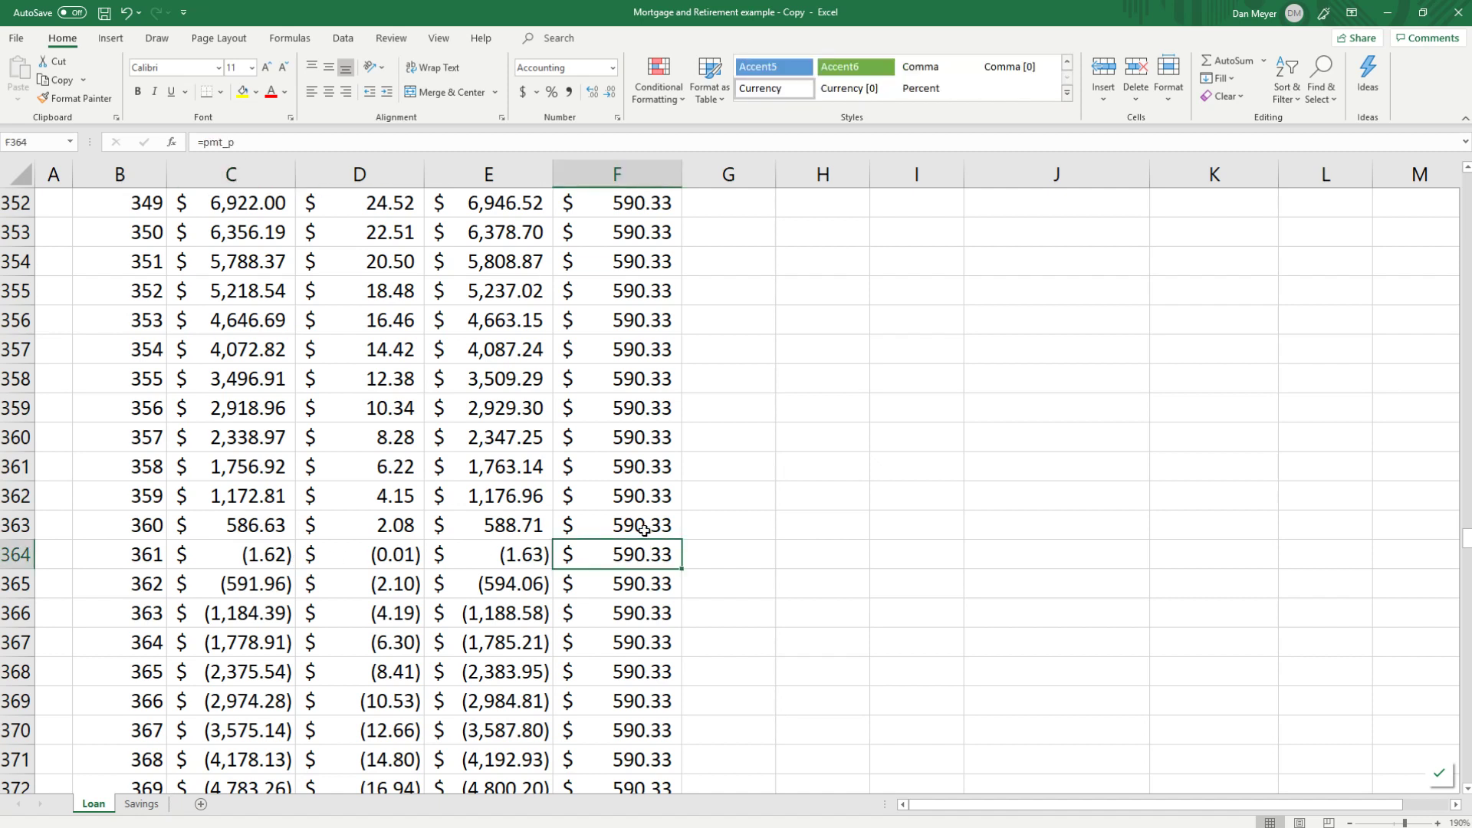
{"action": "key", "text": "Delete"}
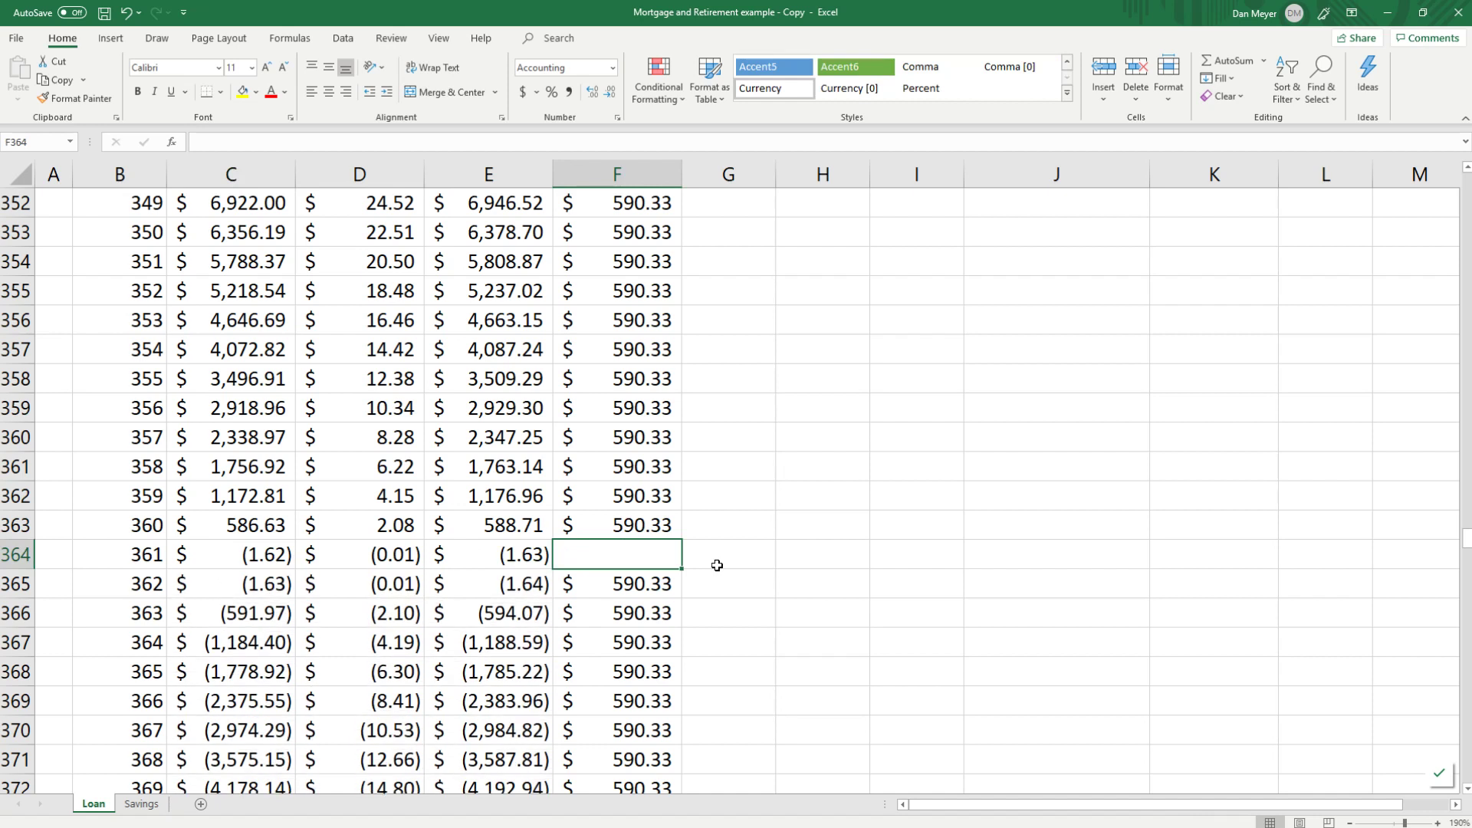
{"action": "left_click", "coordinate": [619, 527]}
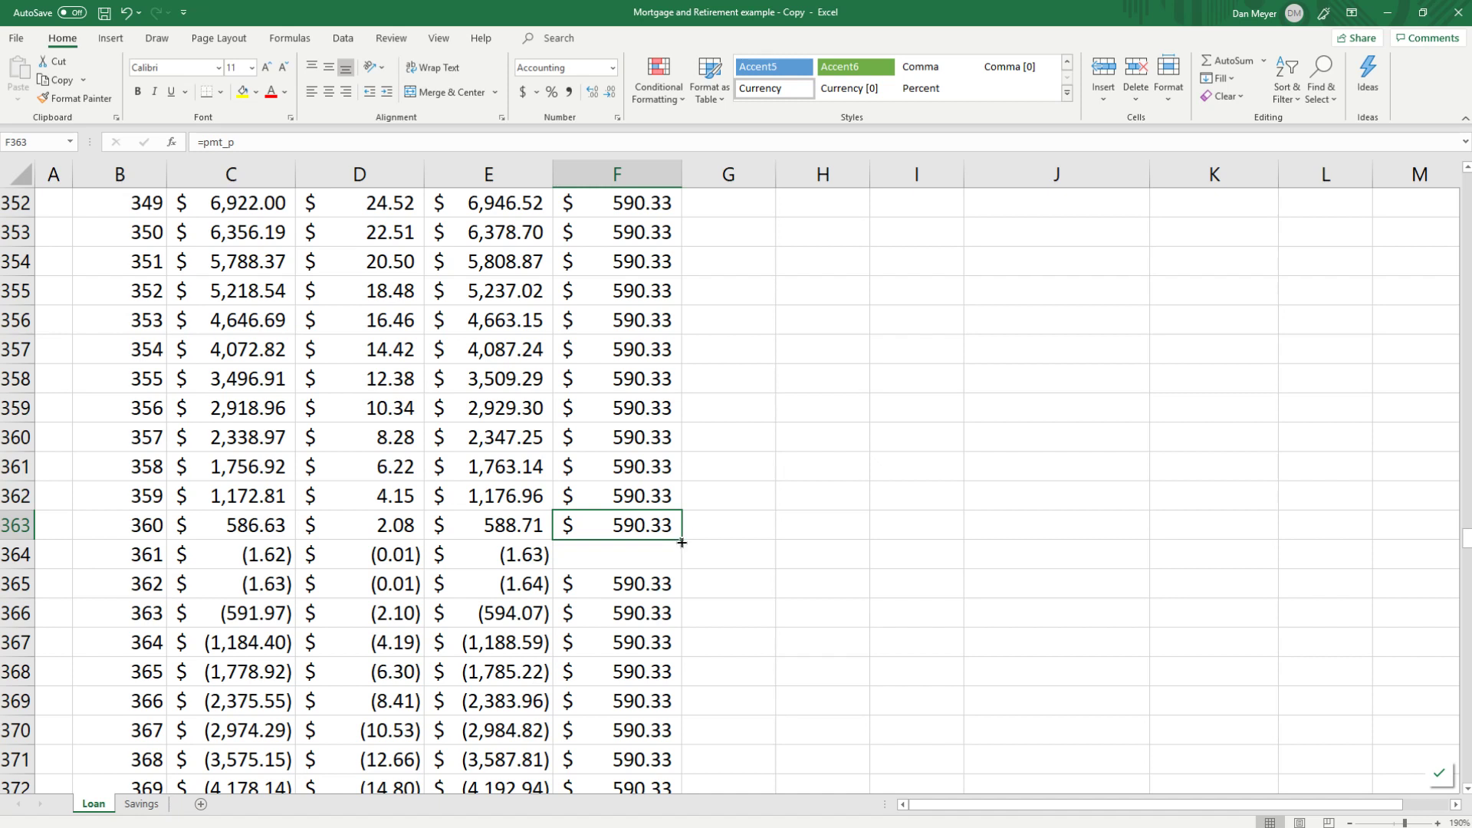
{"action": "left_click_drag", "start_coordinate": [682, 542], "coordinate": [682, 571]}
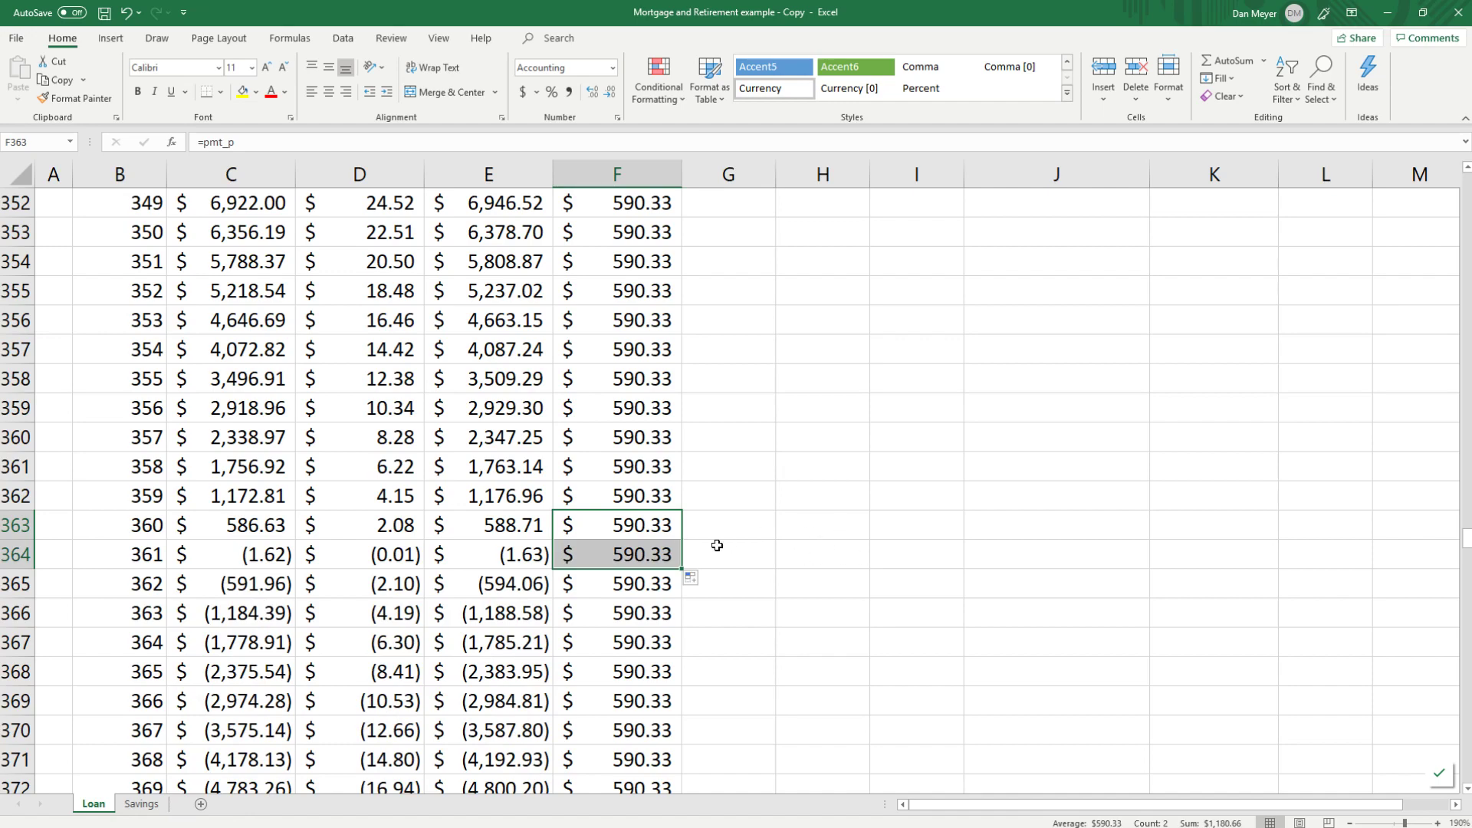
Step: Compare the month 1 payment in F4 with the overall interest share of payments in K13
{"action": "scroll", "coordinate": [791, 483], "scroll_direction": "up", "scroll_amount": 7}
{"action": "scroll", "coordinate": [791, 484], "scroll_direction": "up", "scroll_amount": 20}
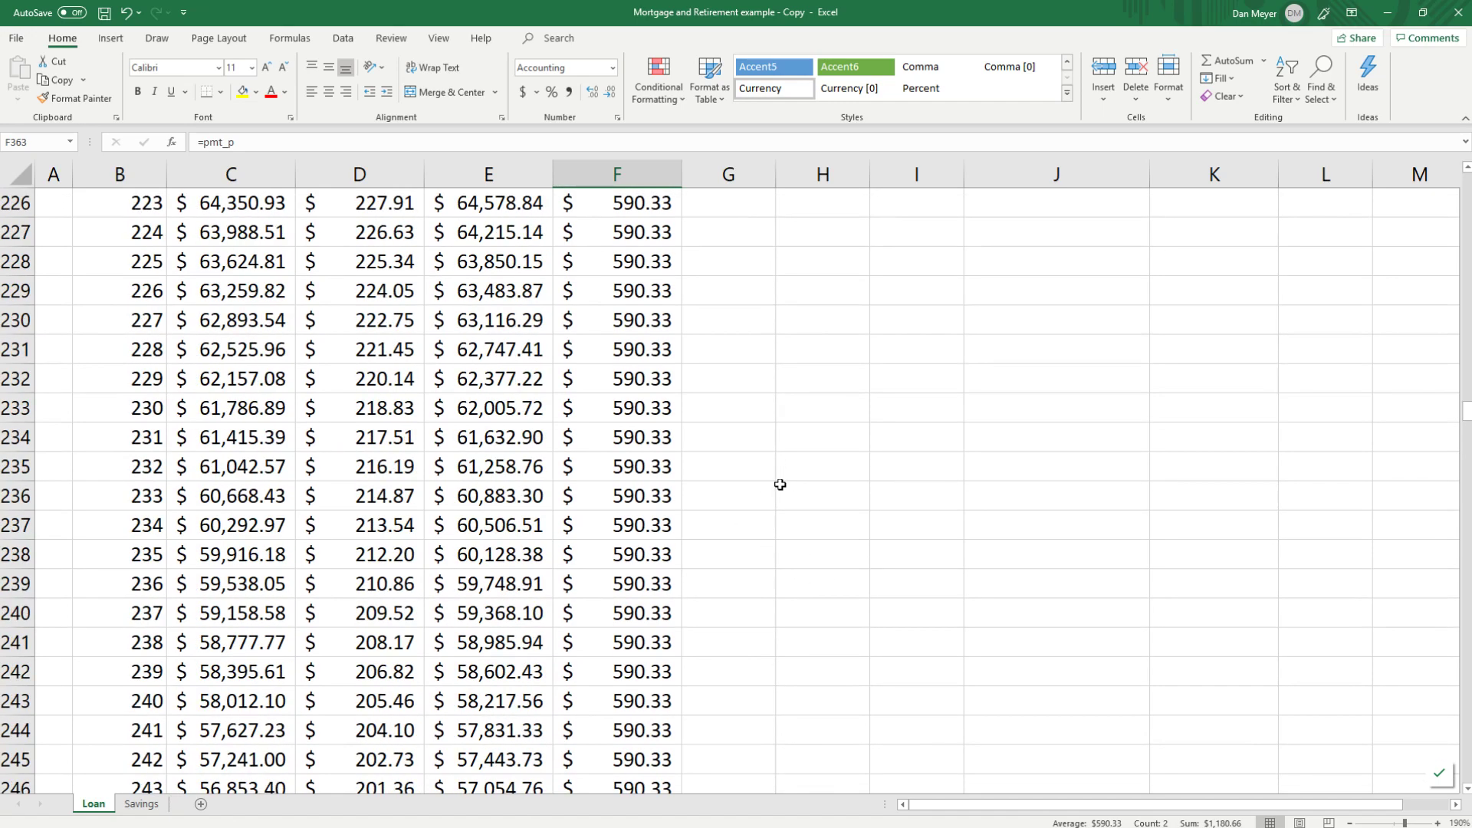
{"action": "scroll", "coordinate": [778, 486], "scroll_direction": "up", "scroll_amount": 20}
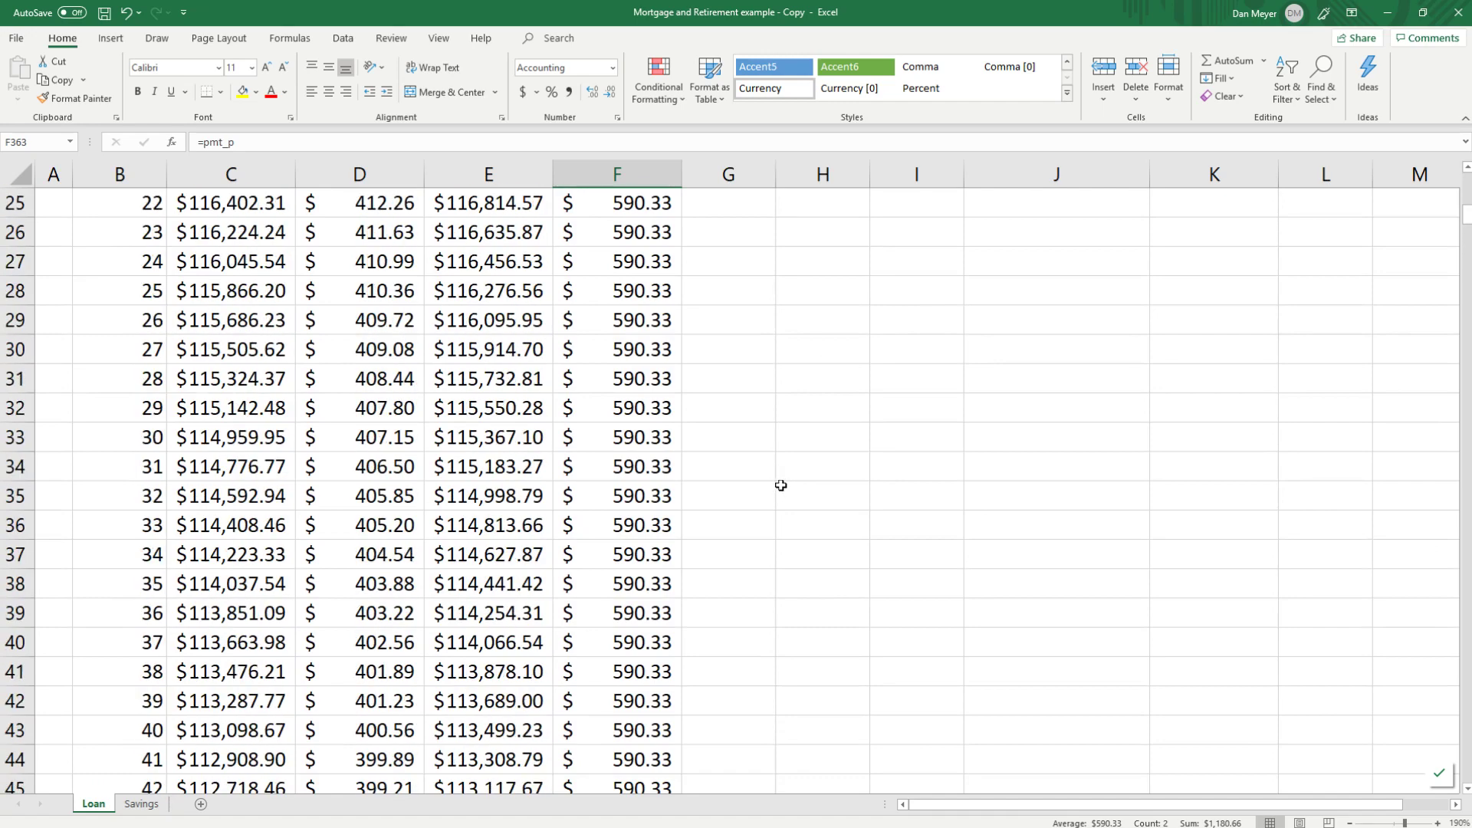
{"action": "scroll", "coordinate": [1456, 295], "scroll_direction": "up", "scroll_amount": 8}
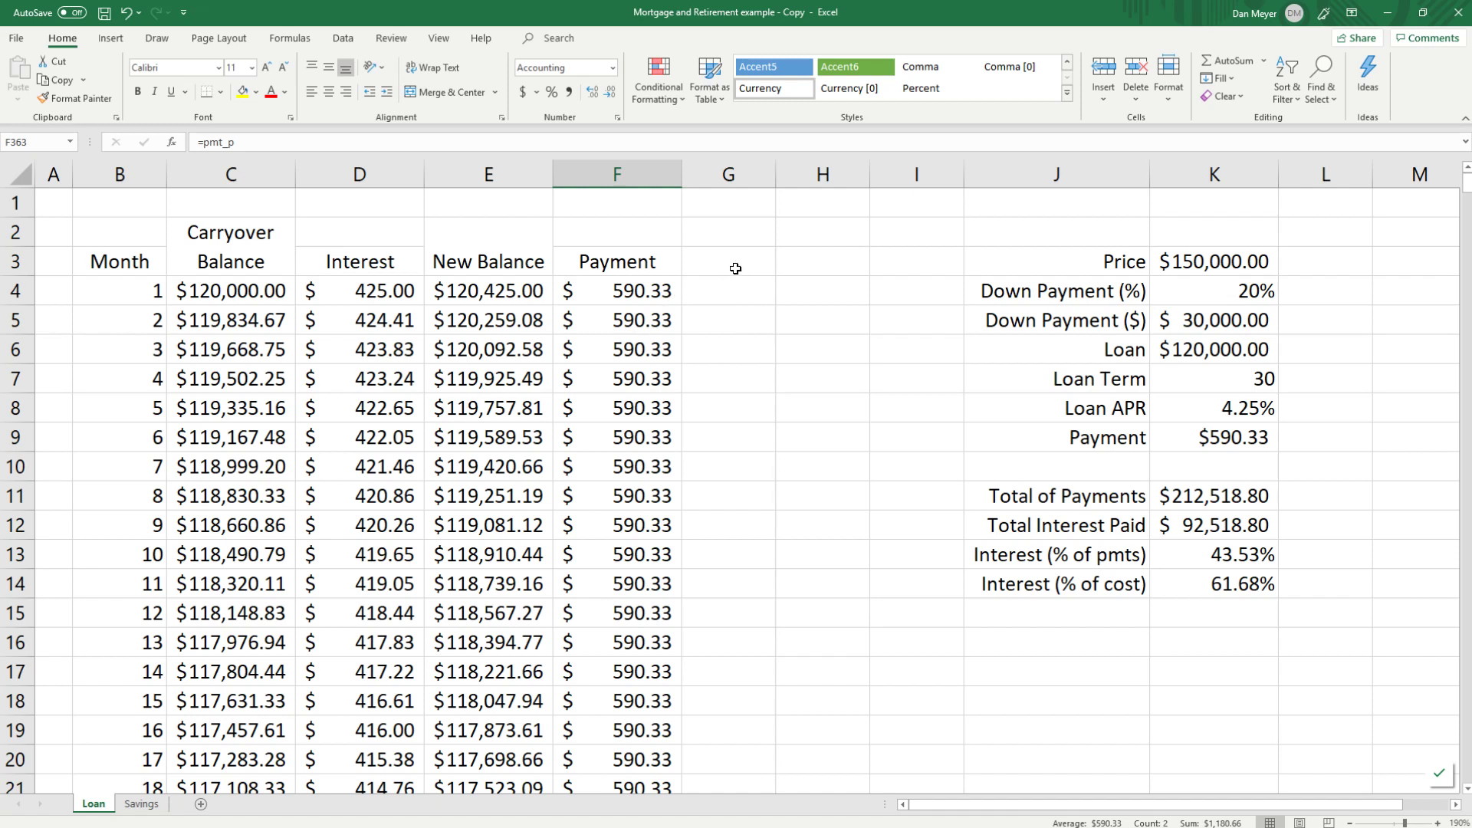
{"action": "left_click", "coordinate": [619, 292]}
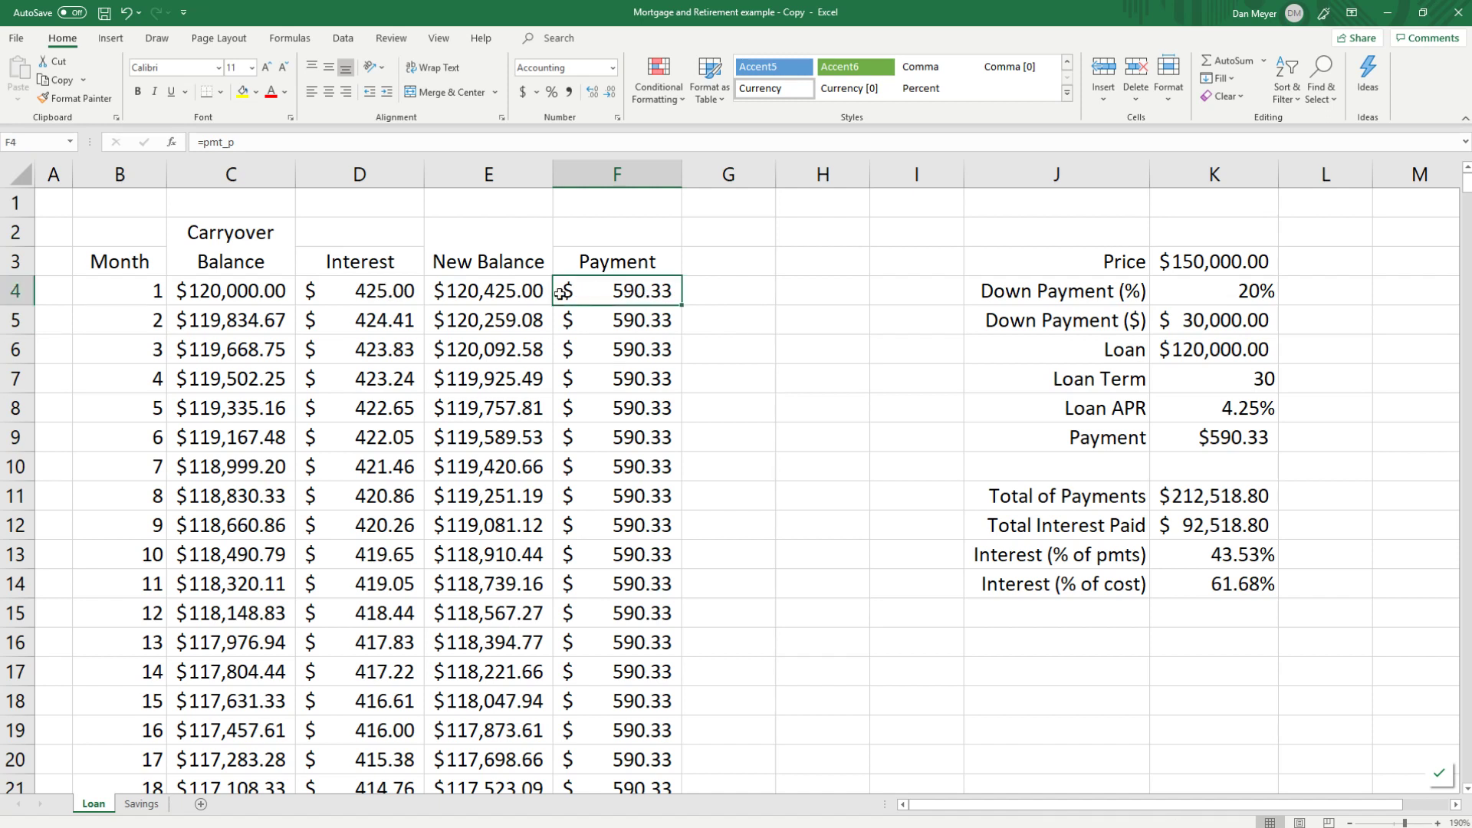
{"action": "left_click", "coordinate": [1208, 566]}
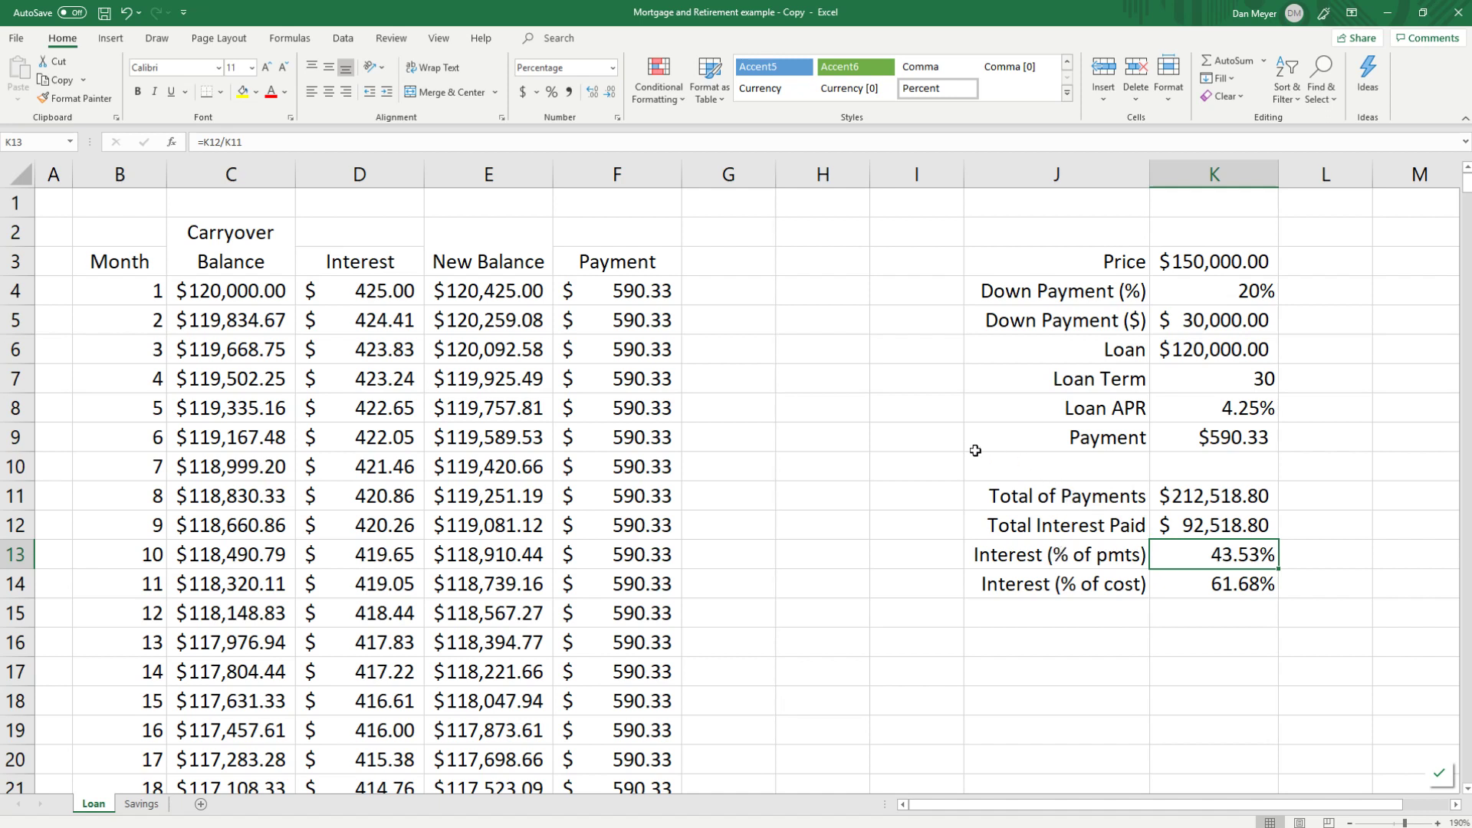
Step: Enter the heading "Interest (% of pmt)" in G3 and fit the width of column G to it
{"action": "left_click", "coordinate": [733, 268]}
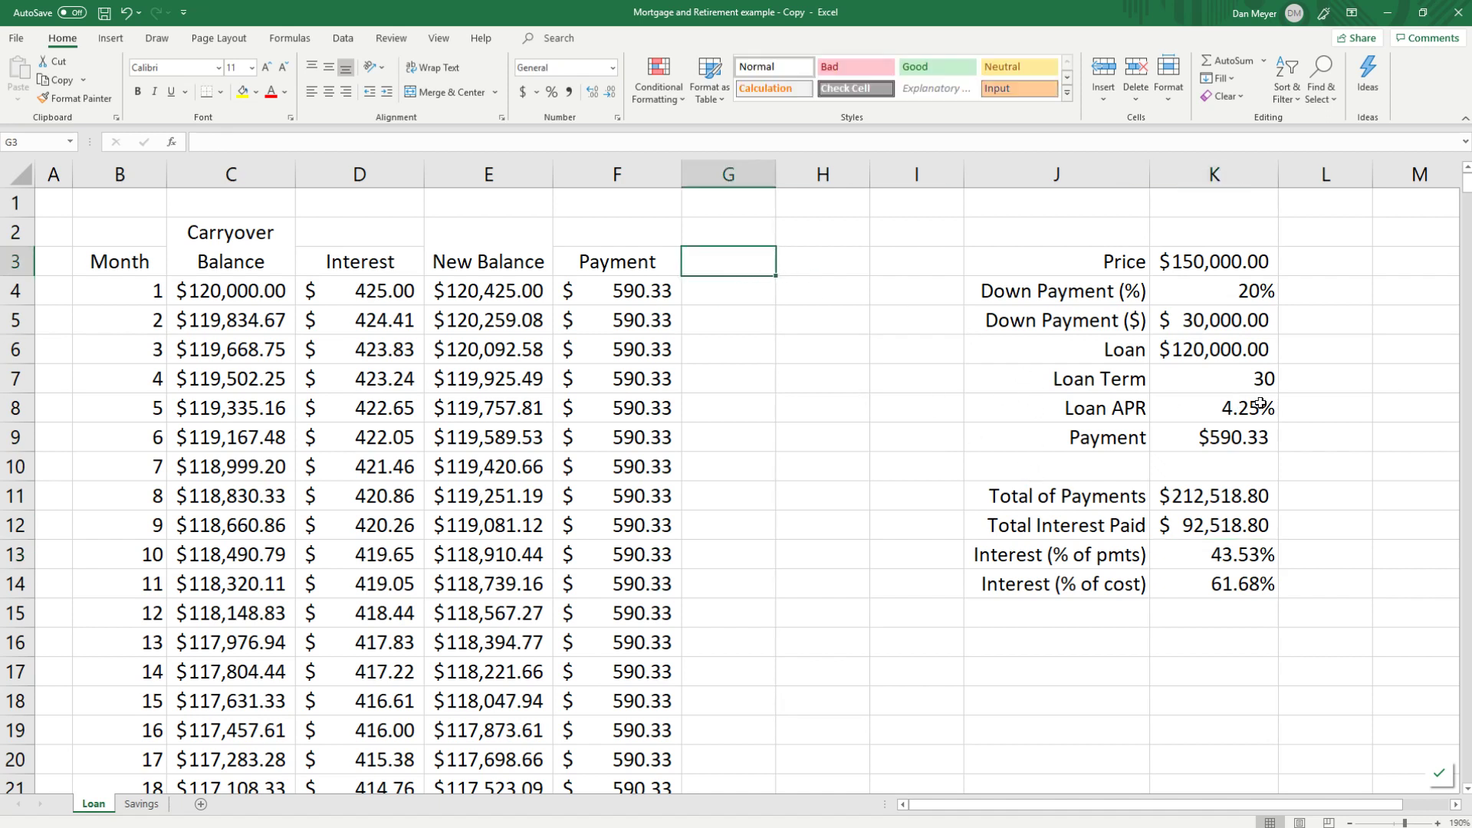
{"action": "type", "text": "Interst"}
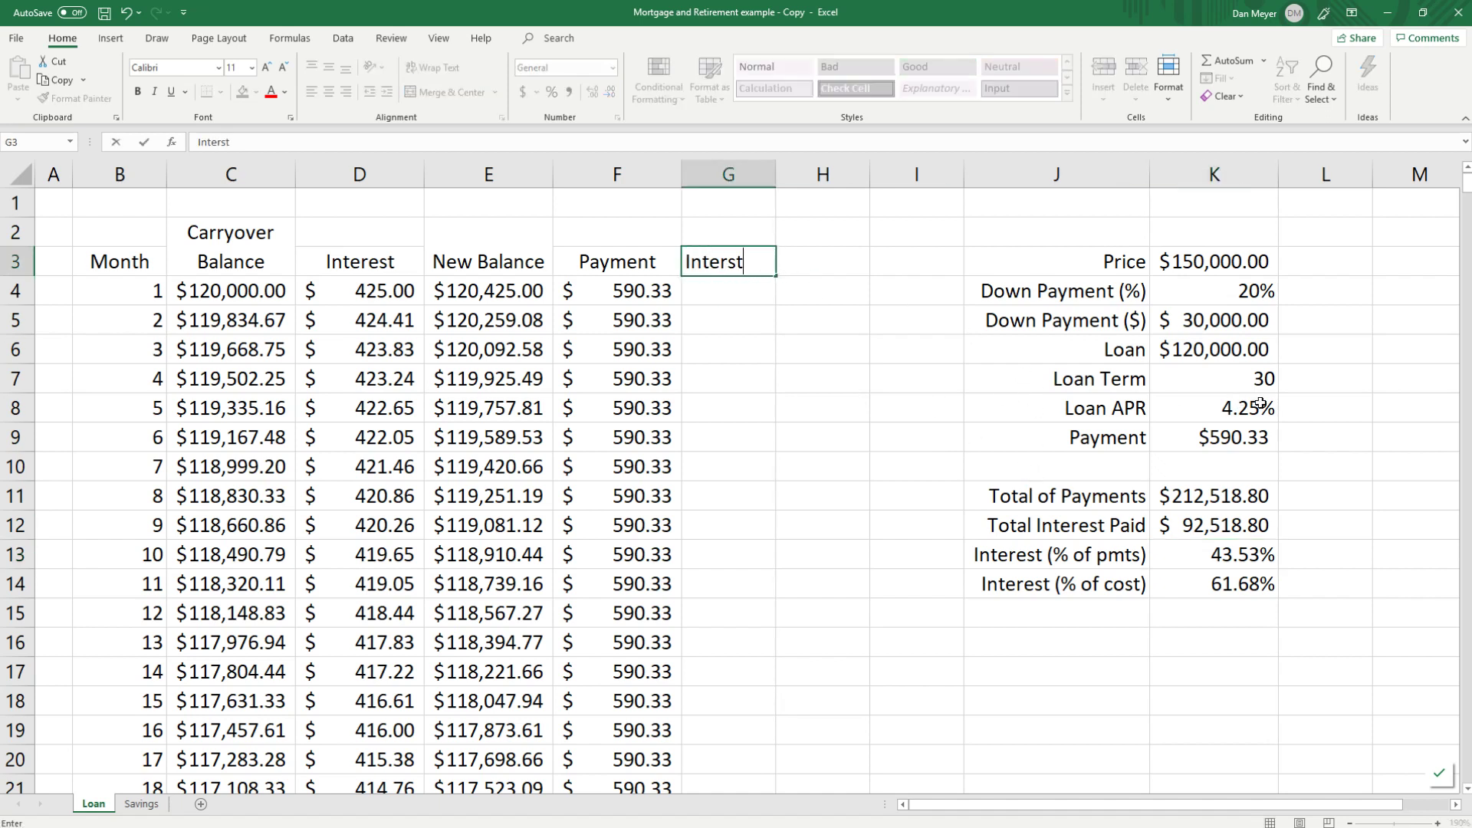
{"action": "key", "text": "BackSpace"}
{"action": "key", "text": "BackSpace"}
{"action": "key", "text": "BackSpace"}
{"action": "type", "text": "res"}
{"action": "type", "text": "t (5"}
{"action": "key", "text": "BackSpace"}
{"action": "key", "text": "BackSpace"}
{"action": "key", "text": "BackSpace"}
{"action": "type", "text": "f po"}
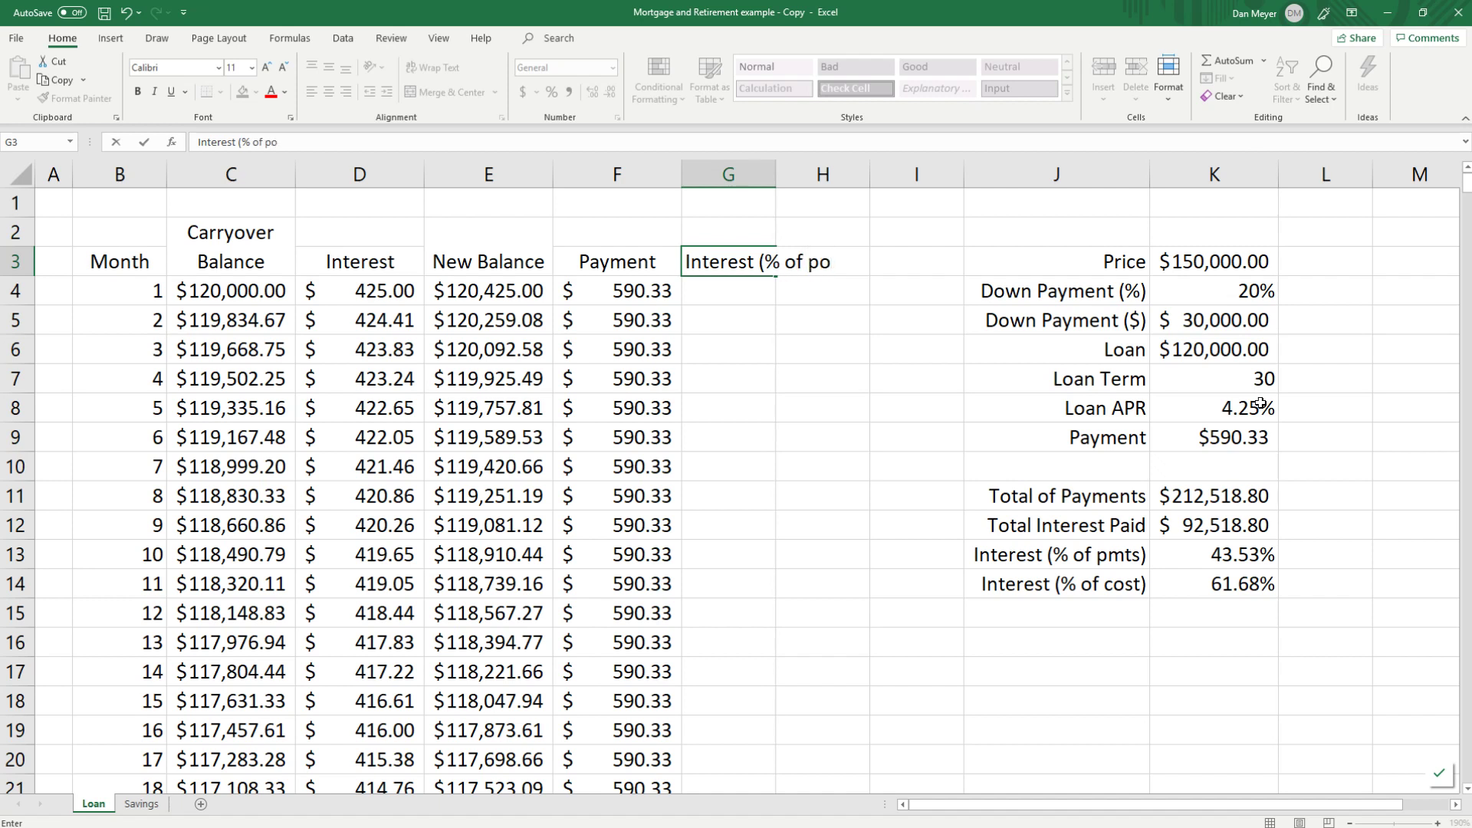
{"action": "key", "text": "BackSpace"}
{"action": "type", "text": "mt)"}
{"action": "key", "text": "Return"}
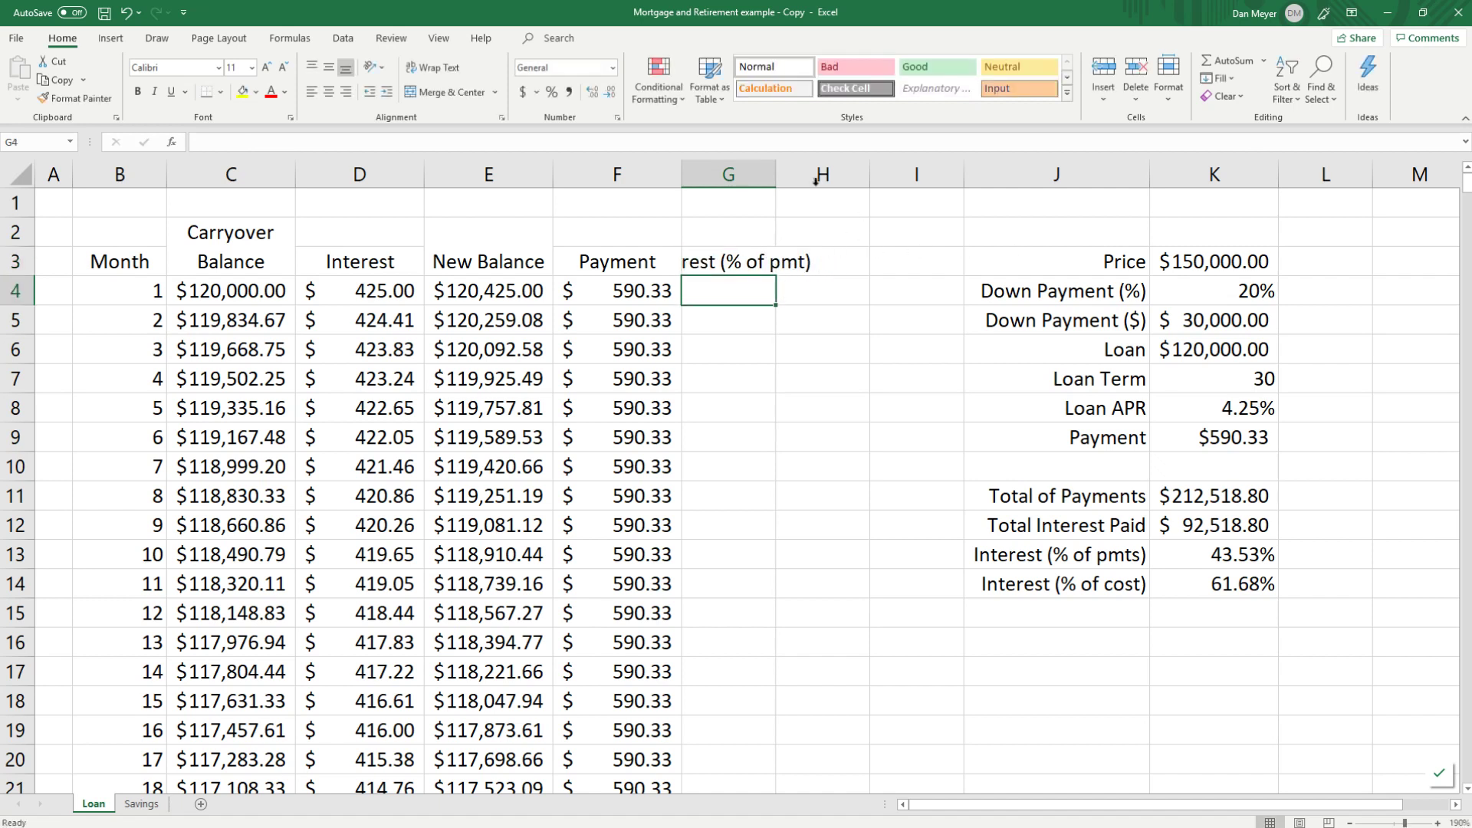
{"action": "double_click", "coordinate": [775, 174]}
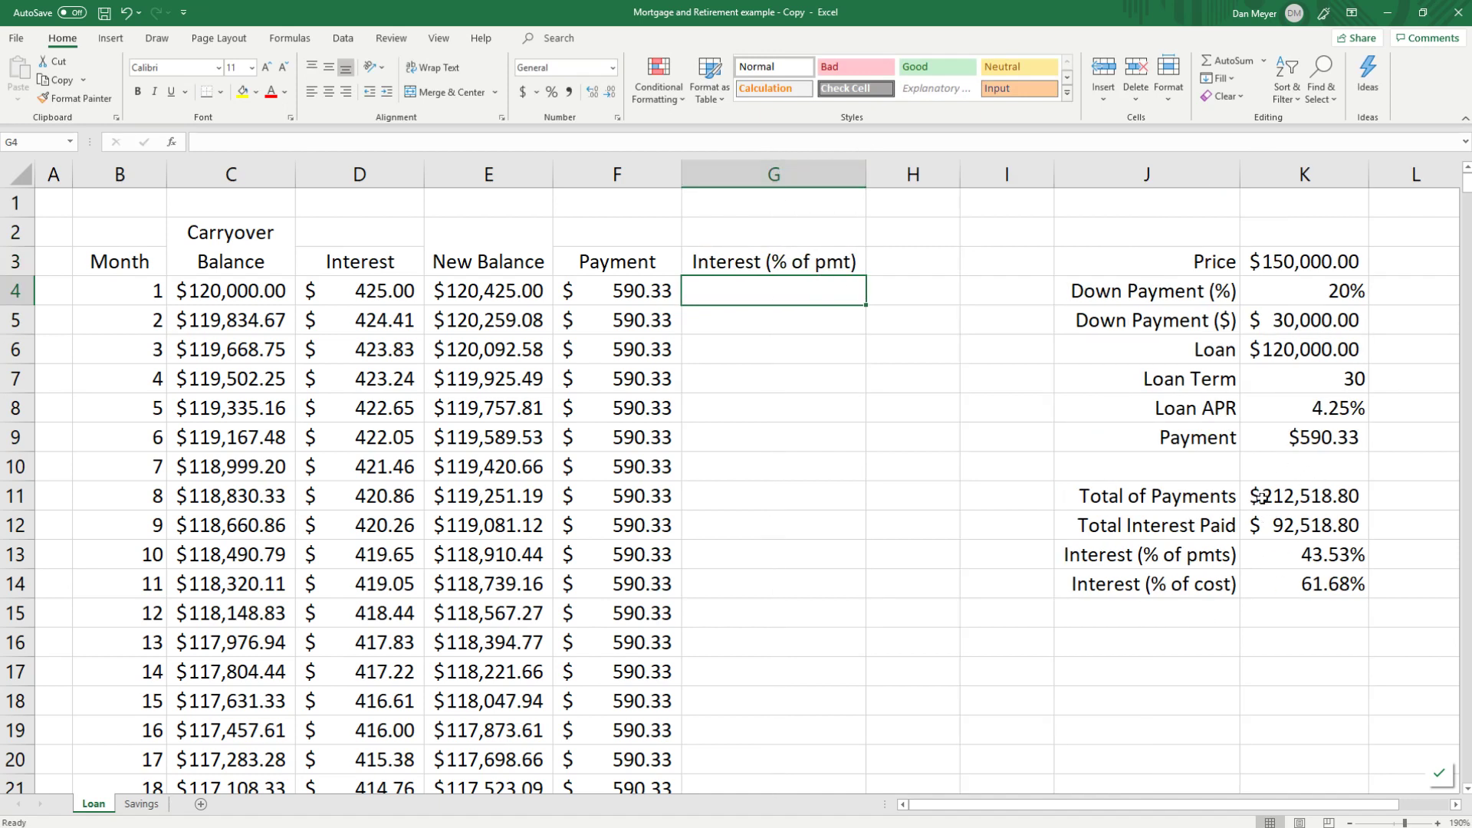
Step: Calculate month 1's interest share in G4 with =D4/F4 and format it as a percentage with two decimals
{"action": "type", "text": "="}
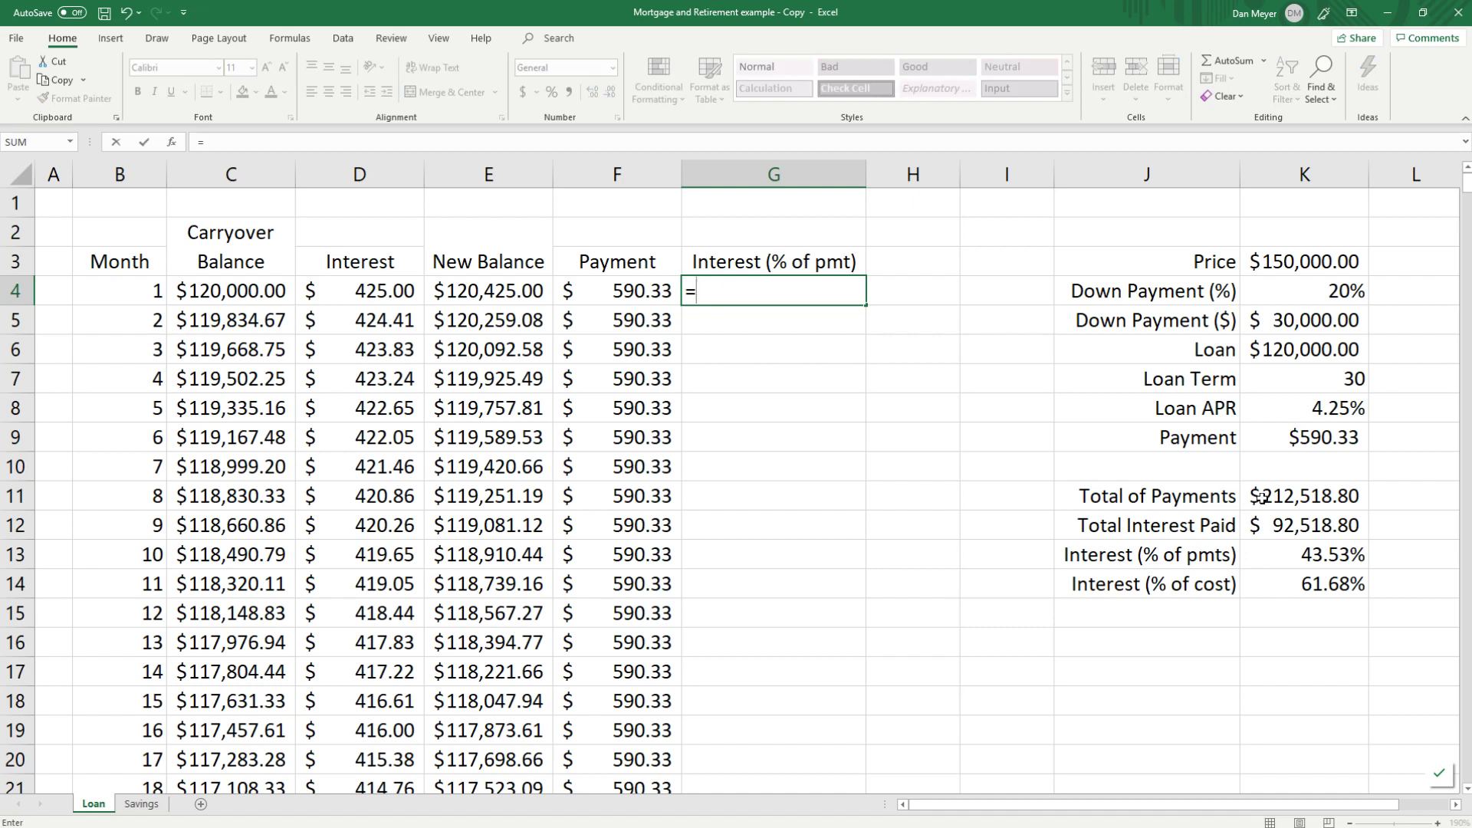
{"action": "key", "text": "Left"}
{"action": "key", "text": "Left"}
{"action": "key", "text": "Left"}
{"action": "type", "text": "/"}
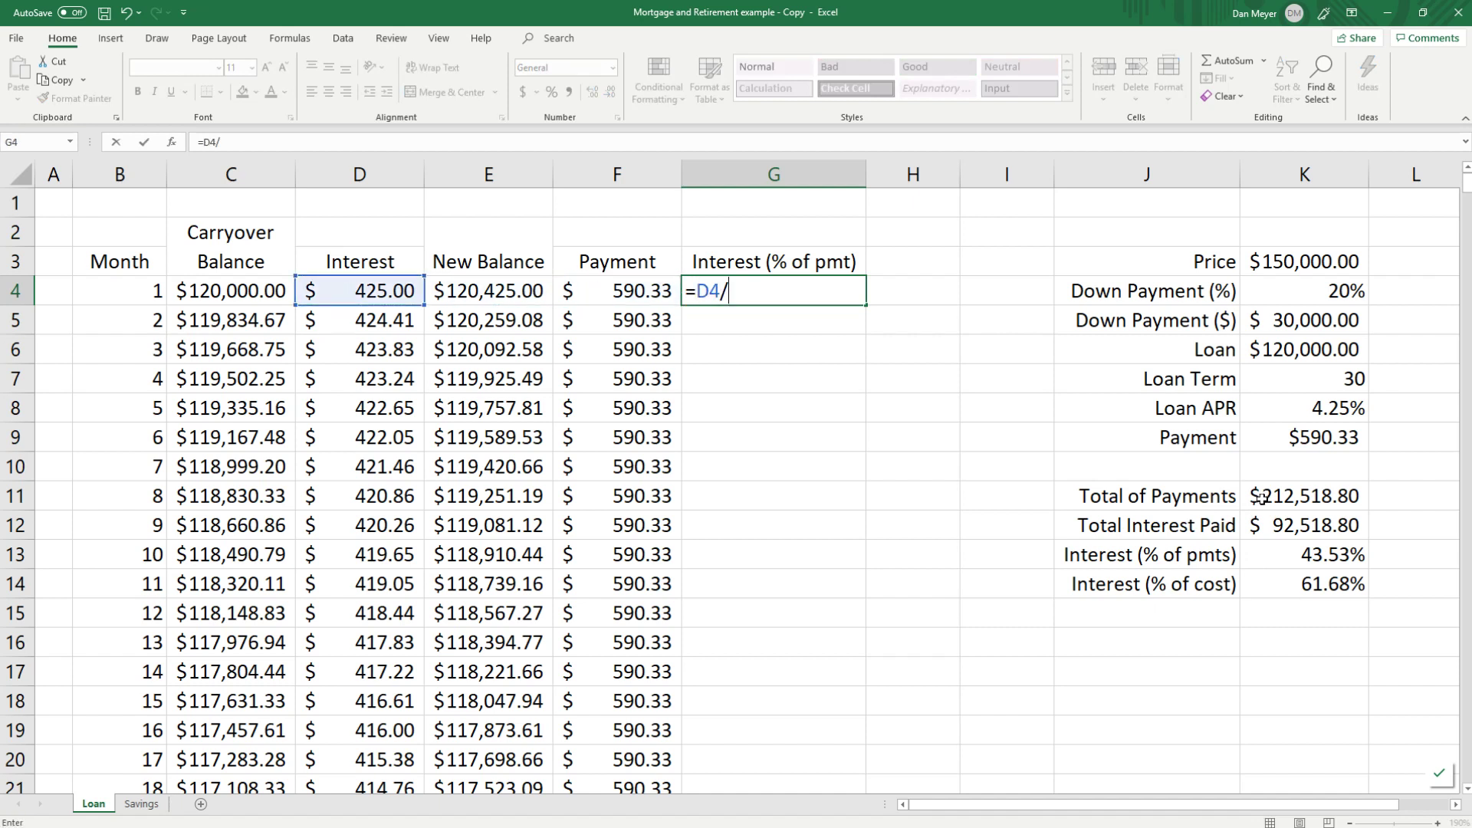
{"action": "key", "text": "Left"}
{"action": "key", "text": "Return"}
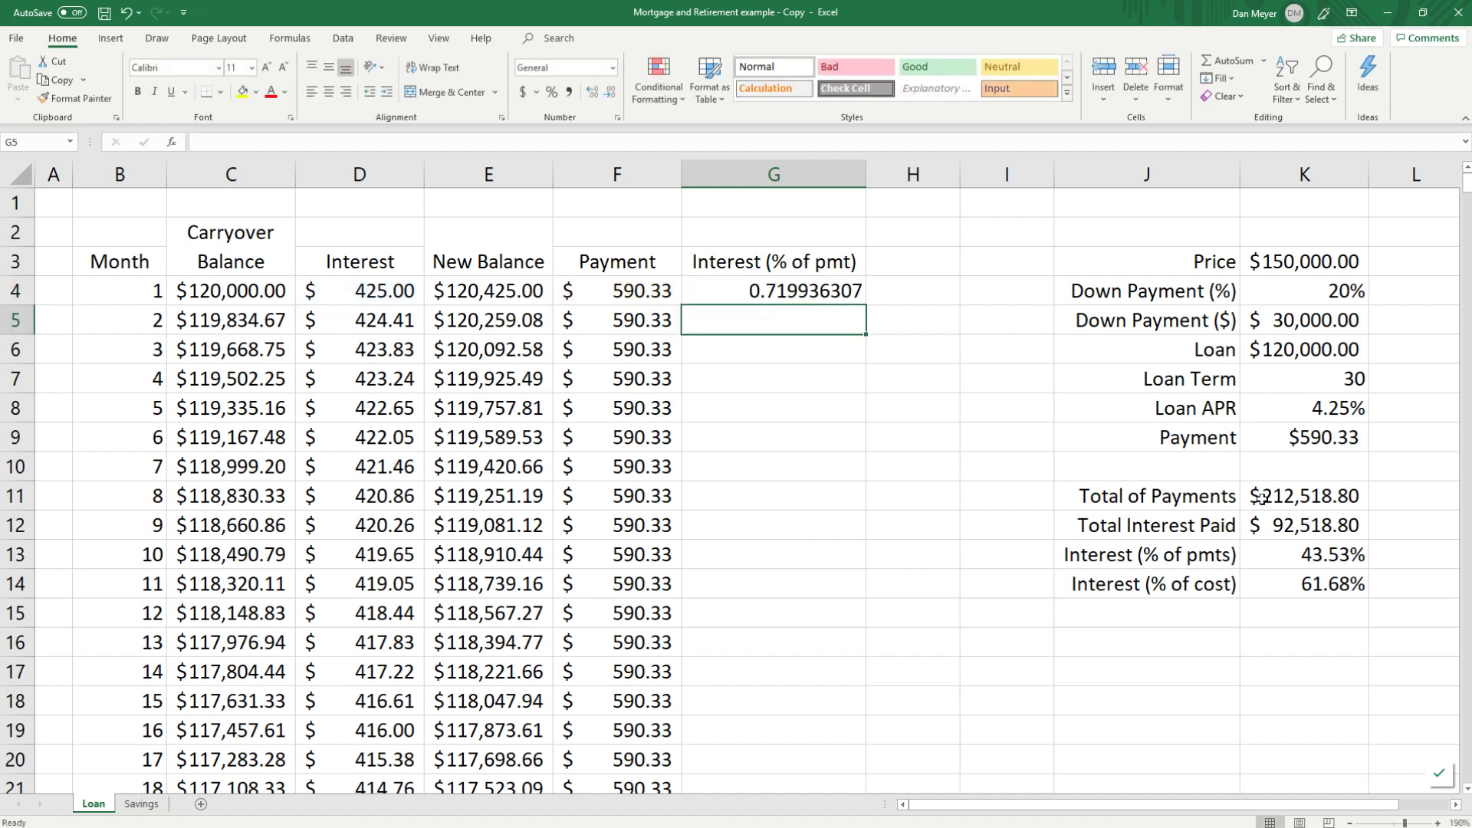
{"action": "left_click", "coordinate": [776, 288]}
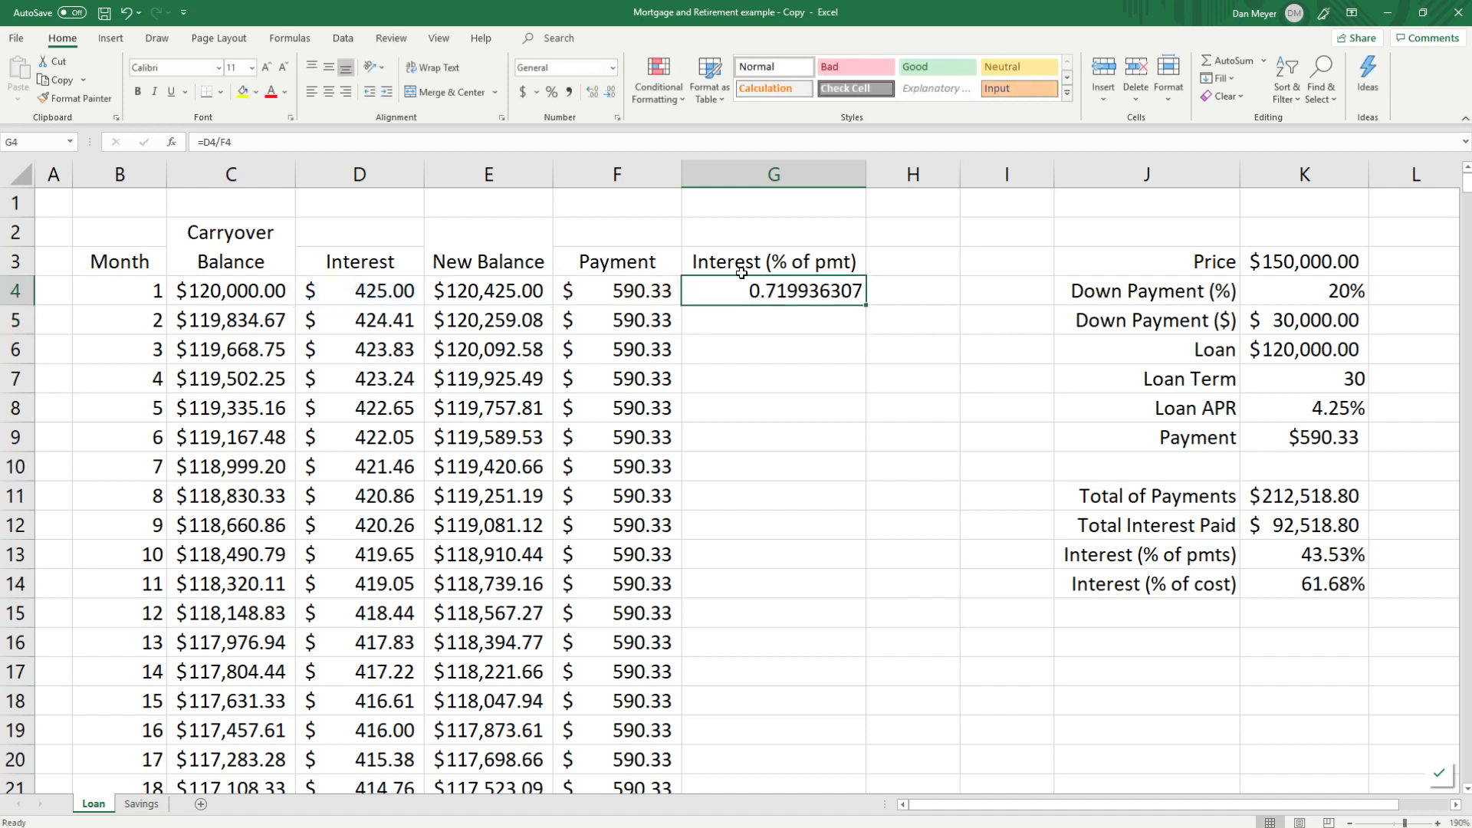
{"action": "left_click", "coordinate": [552, 93]}
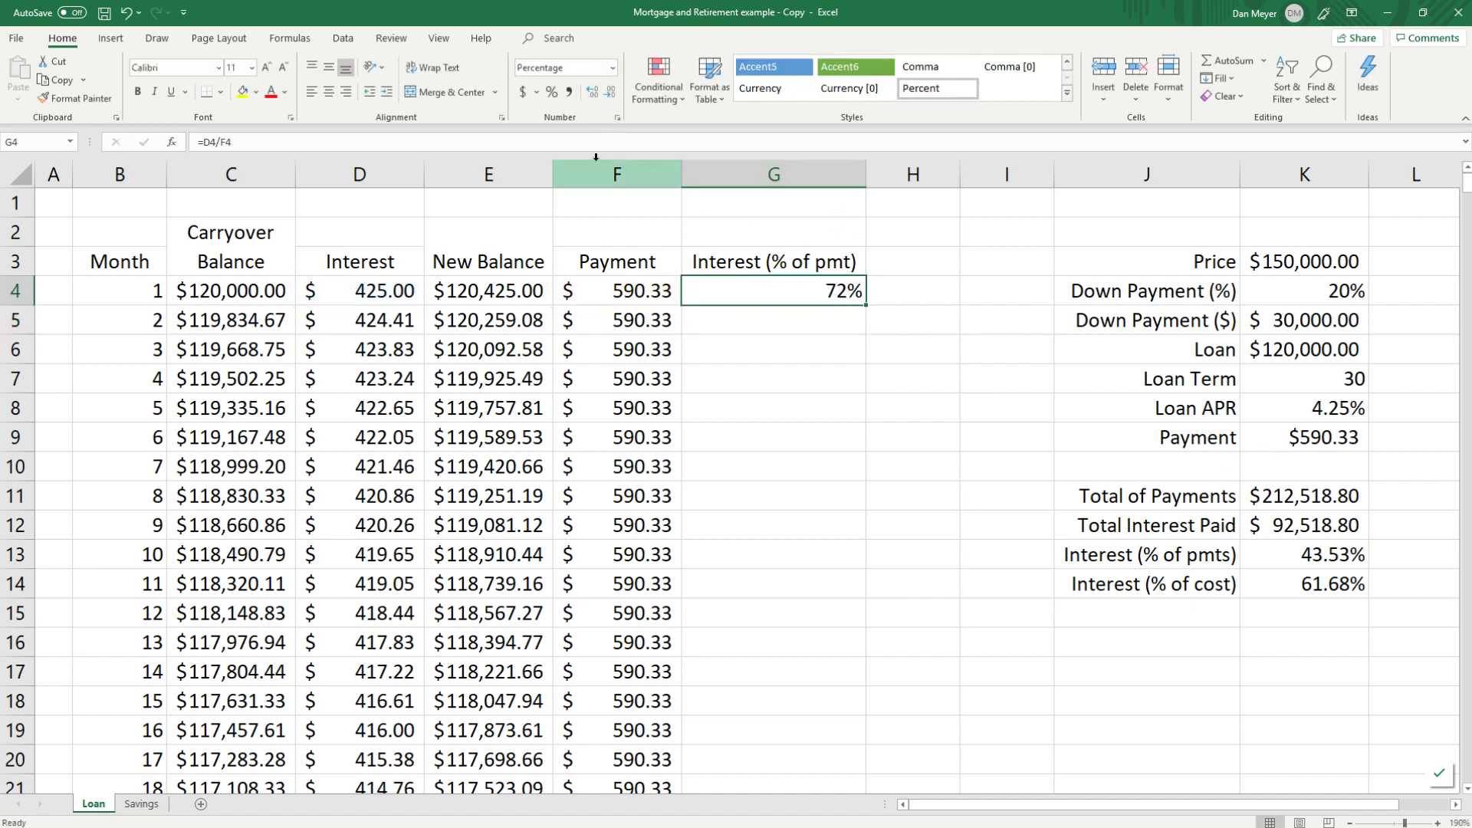
{"action": "left_click", "coordinate": [594, 97]}
{"action": "left_click", "coordinate": [593, 97]}
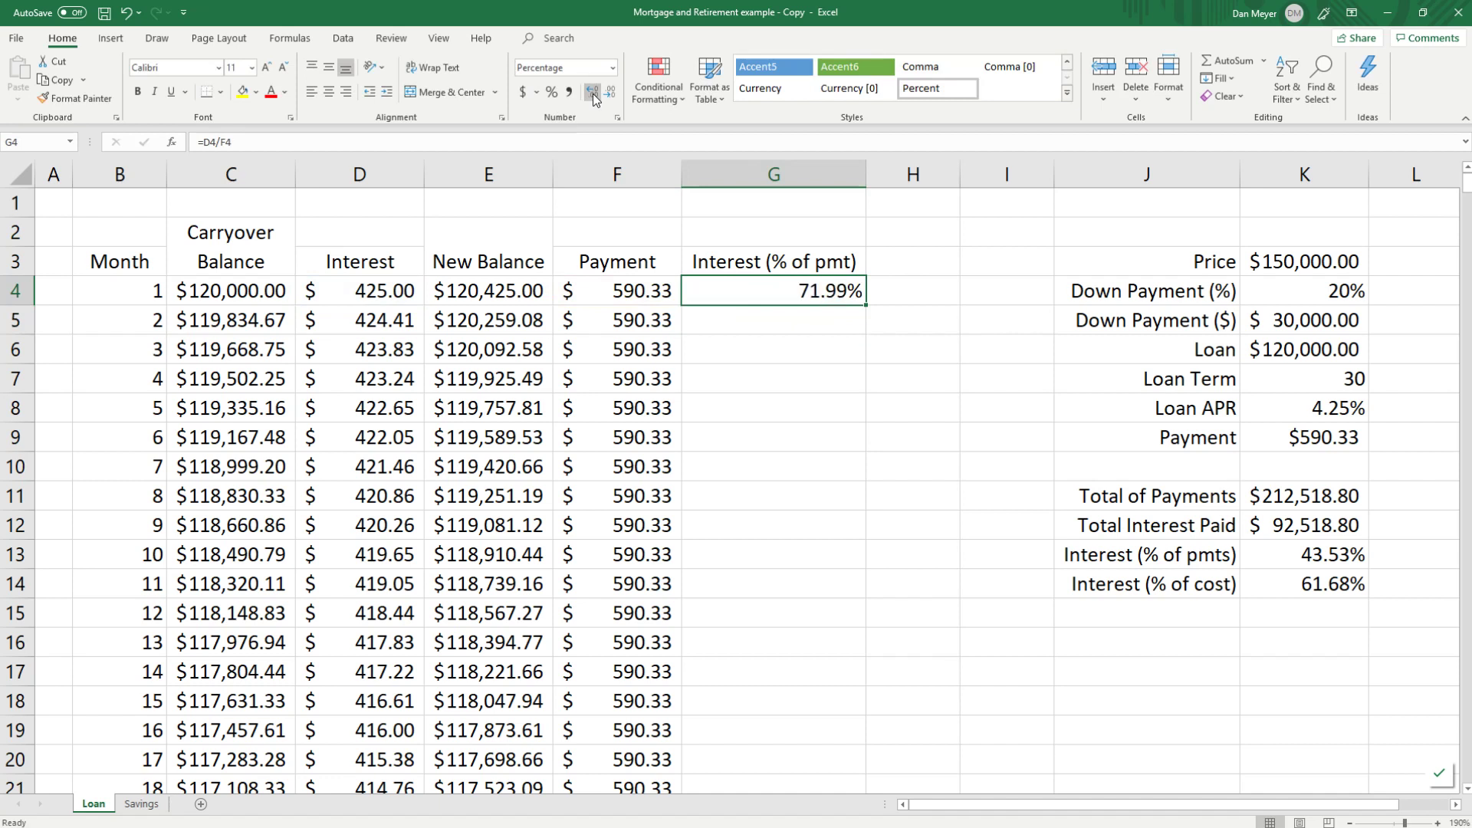
Step: Fill the interest share formula from G4 down through all months of the schedule
{"action": "left_click", "coordinate": [1349, 558]}
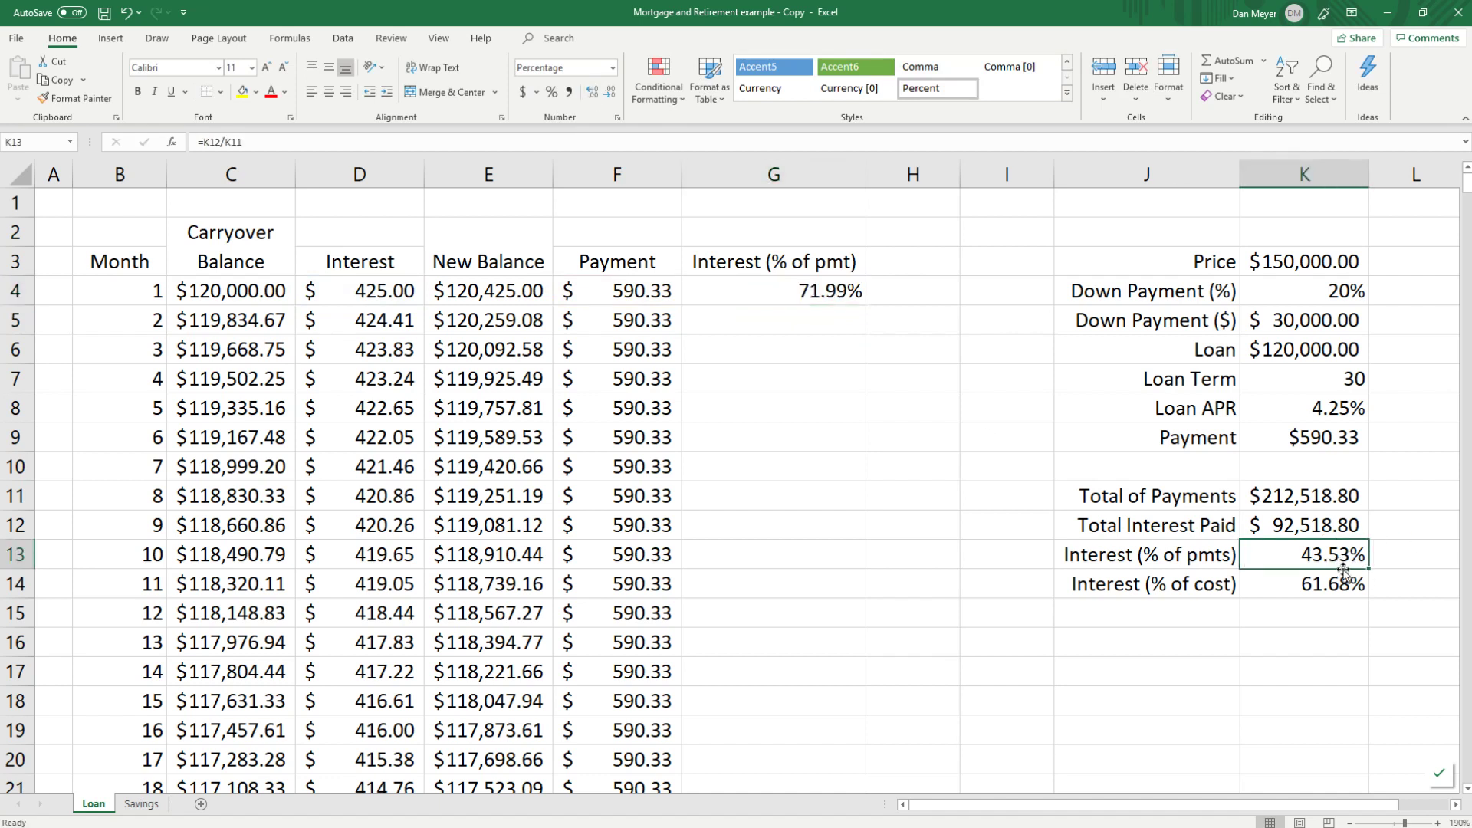
{"action": "left_click", "coordinate": [810, 293]}
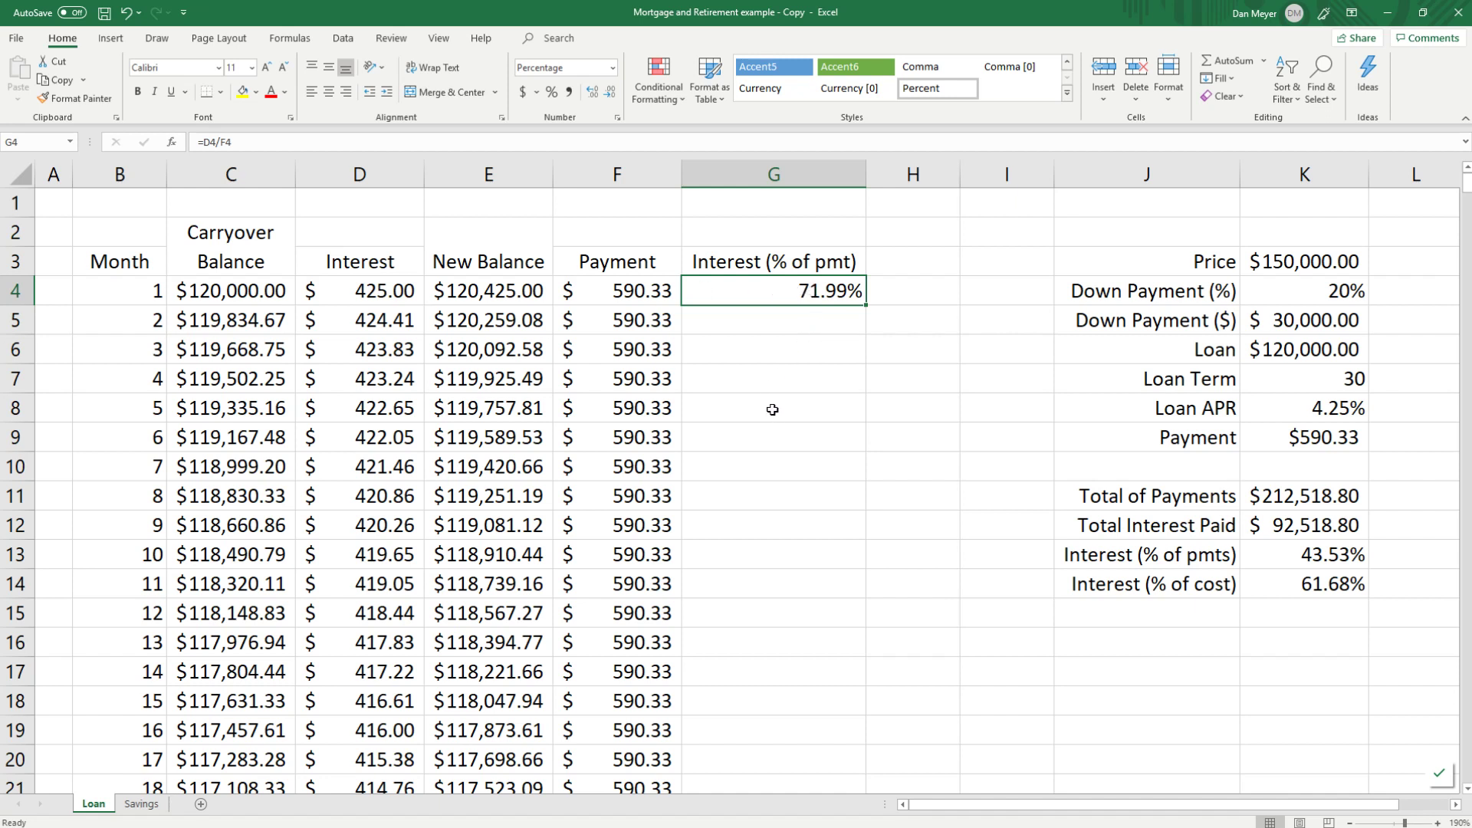
{"action": "double_click", "coordinate": [866, 307]}
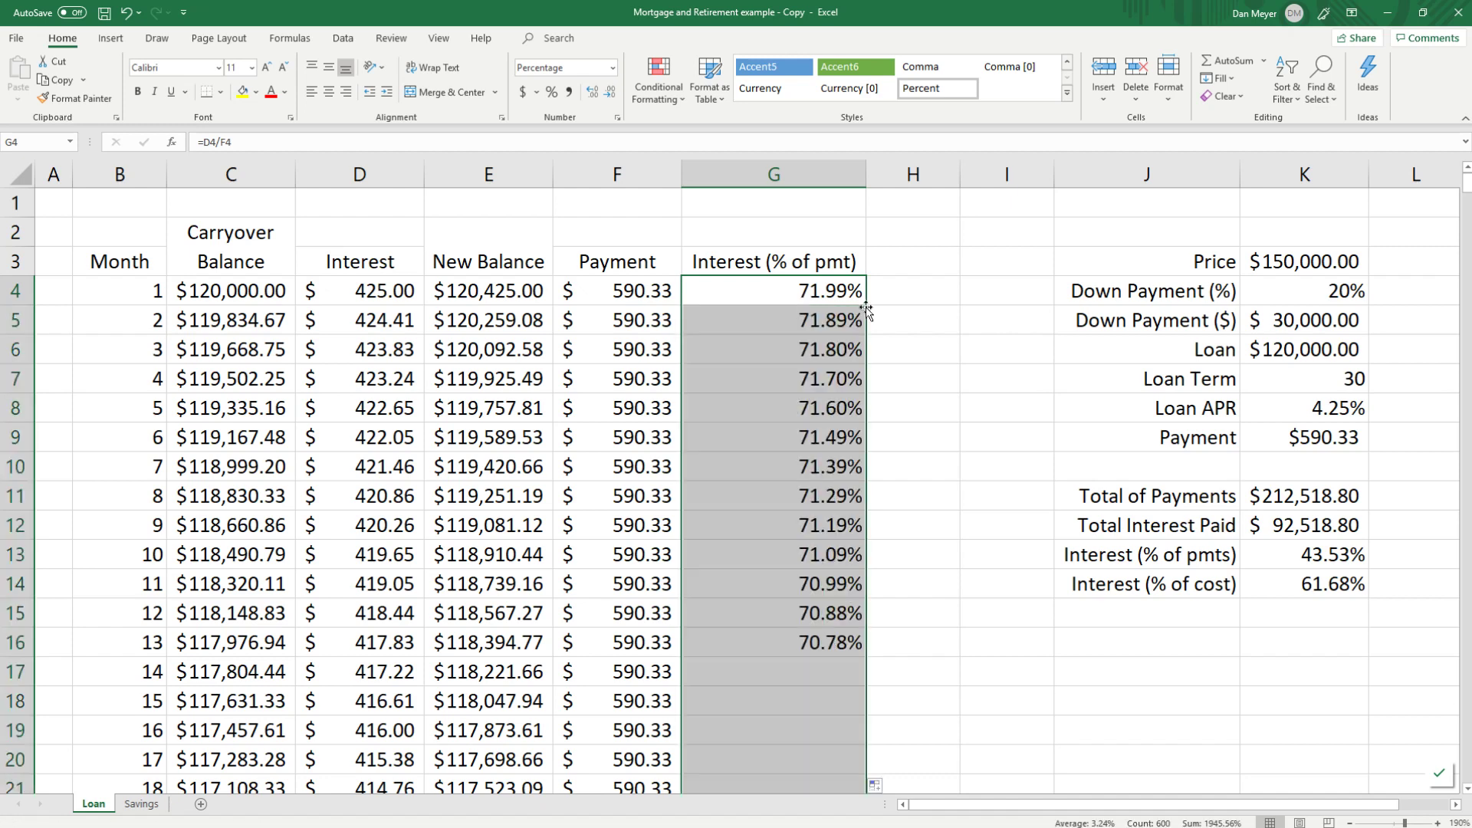
Step: Look through column G for the first month whose interest share is below 50% and select its month number
{"action": "scroll", "coordinate": [847, 404], "scroll_direction": "down", "scroll_amount": 1}
{"action": "scroll", "coordinate": [847, 404], "scroll_direction": "down", "scroll_amount": 5}
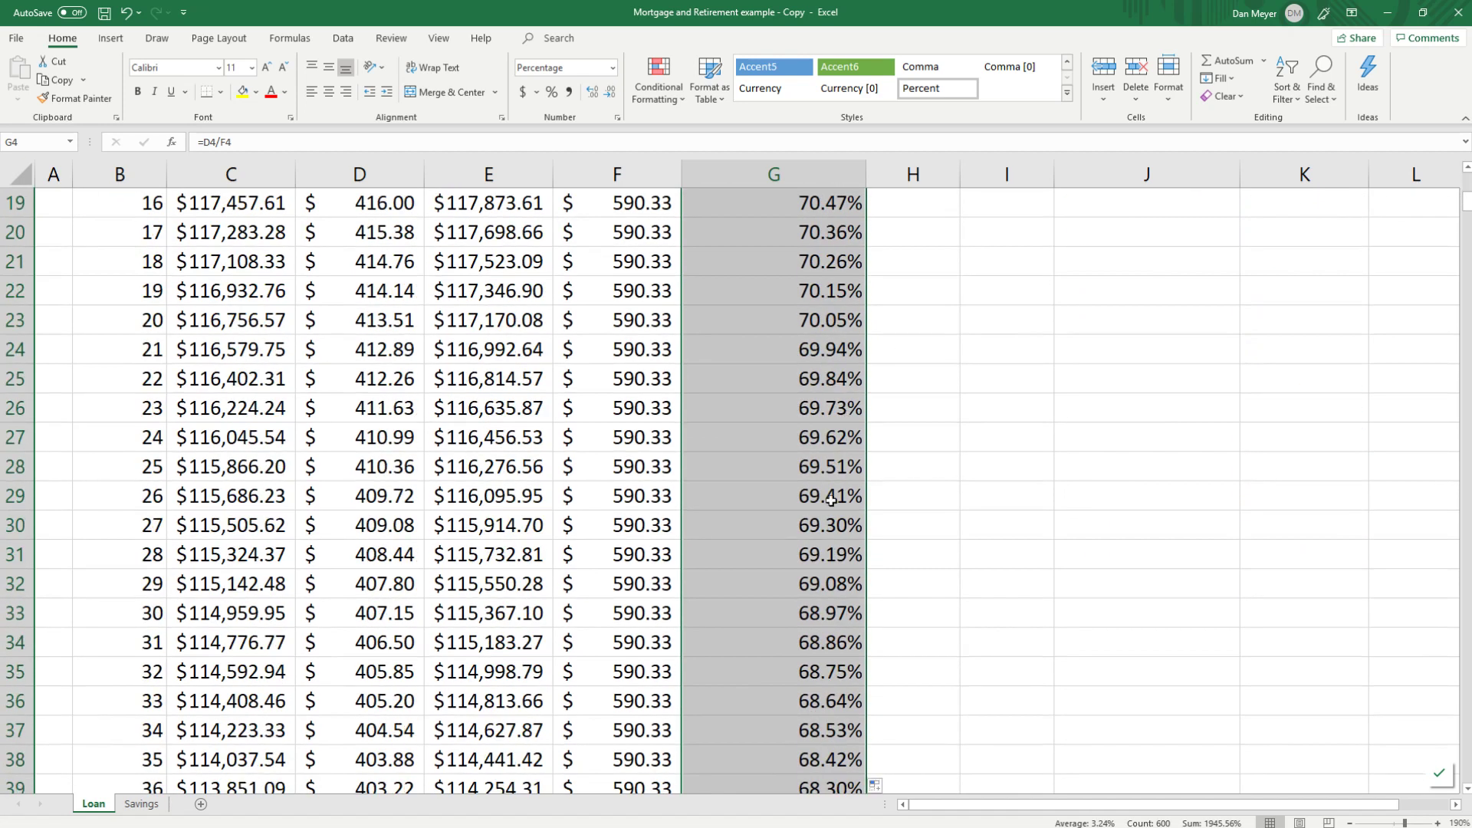
{"action": "left_click", "coordinate": [844, 485]}
{"action": "scroll", "coordinate": [842, 490], "scroll_direction": "down", "scroll_amount": 5}
{"action": "scroll", "coordinate": [841, 495], "scroll_direction": "down", "scroll_amount": 18}
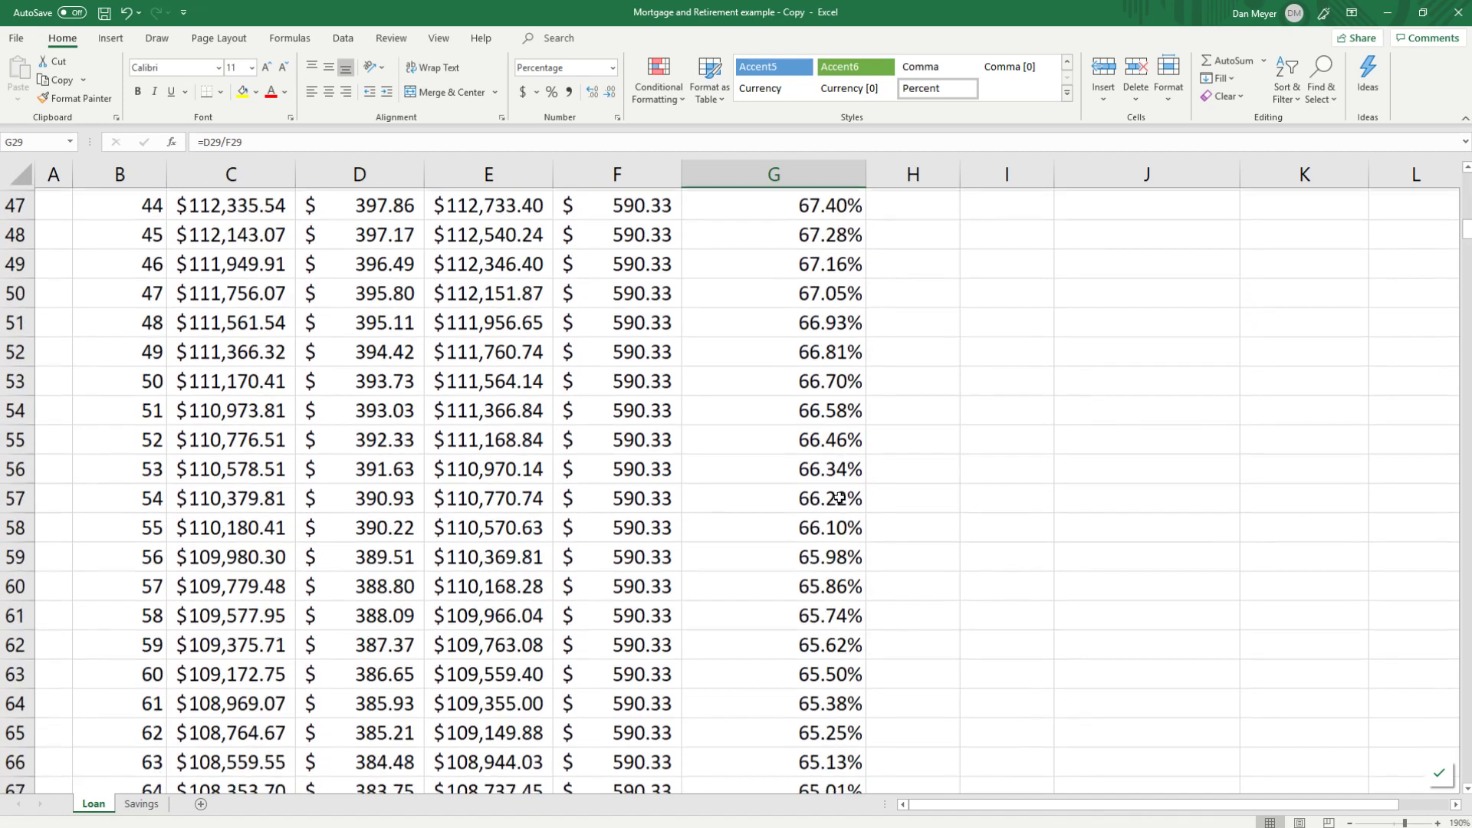
{"action": "scroll", "coordinate": [841, 496], "scroll_direction": "down", "scroll_amount": 20}
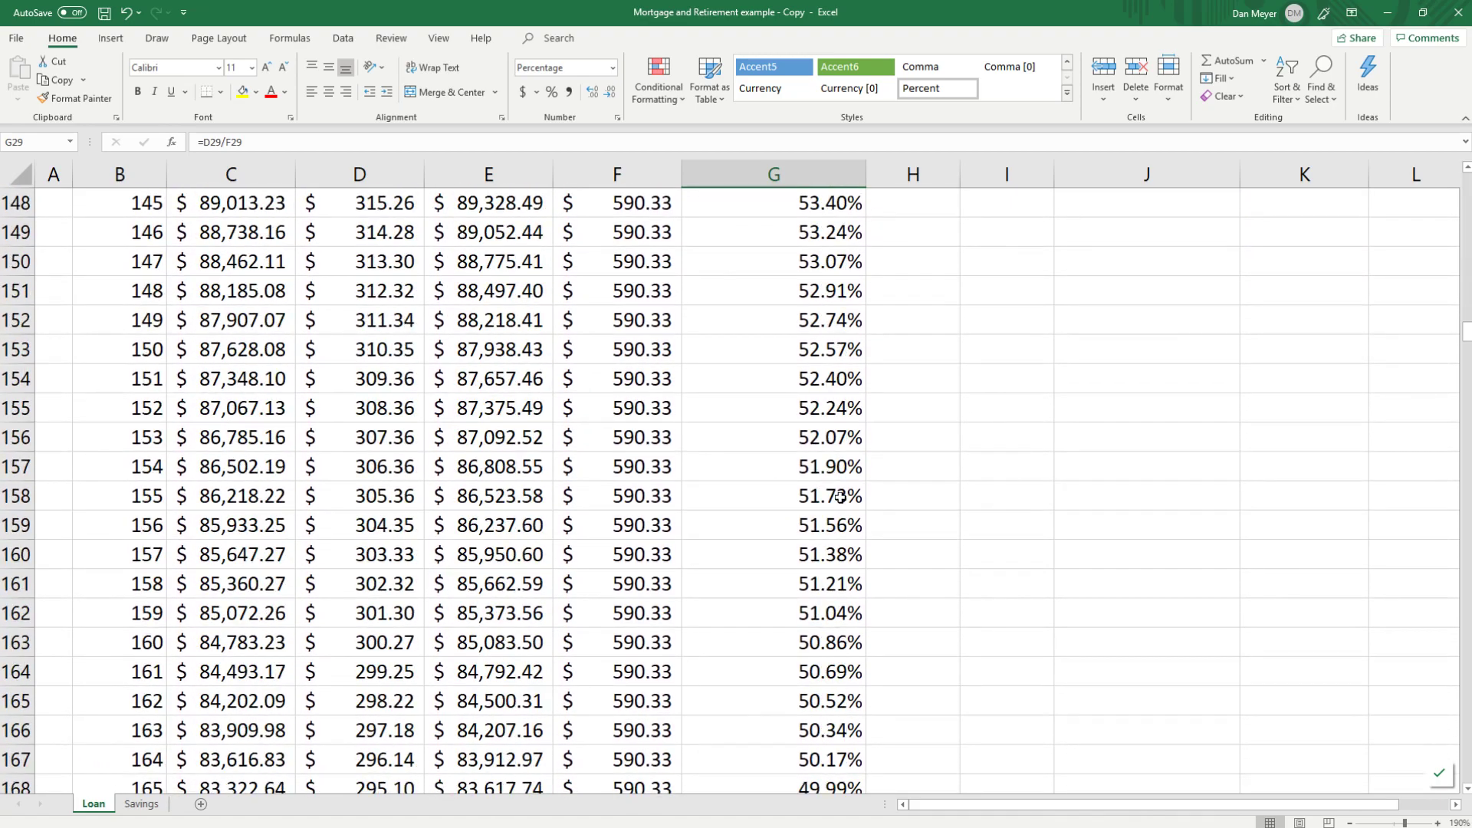
{"action": "scroll", "coordinate": [837, 652], "scroll_direction": "down", "scroll_amount": 3}
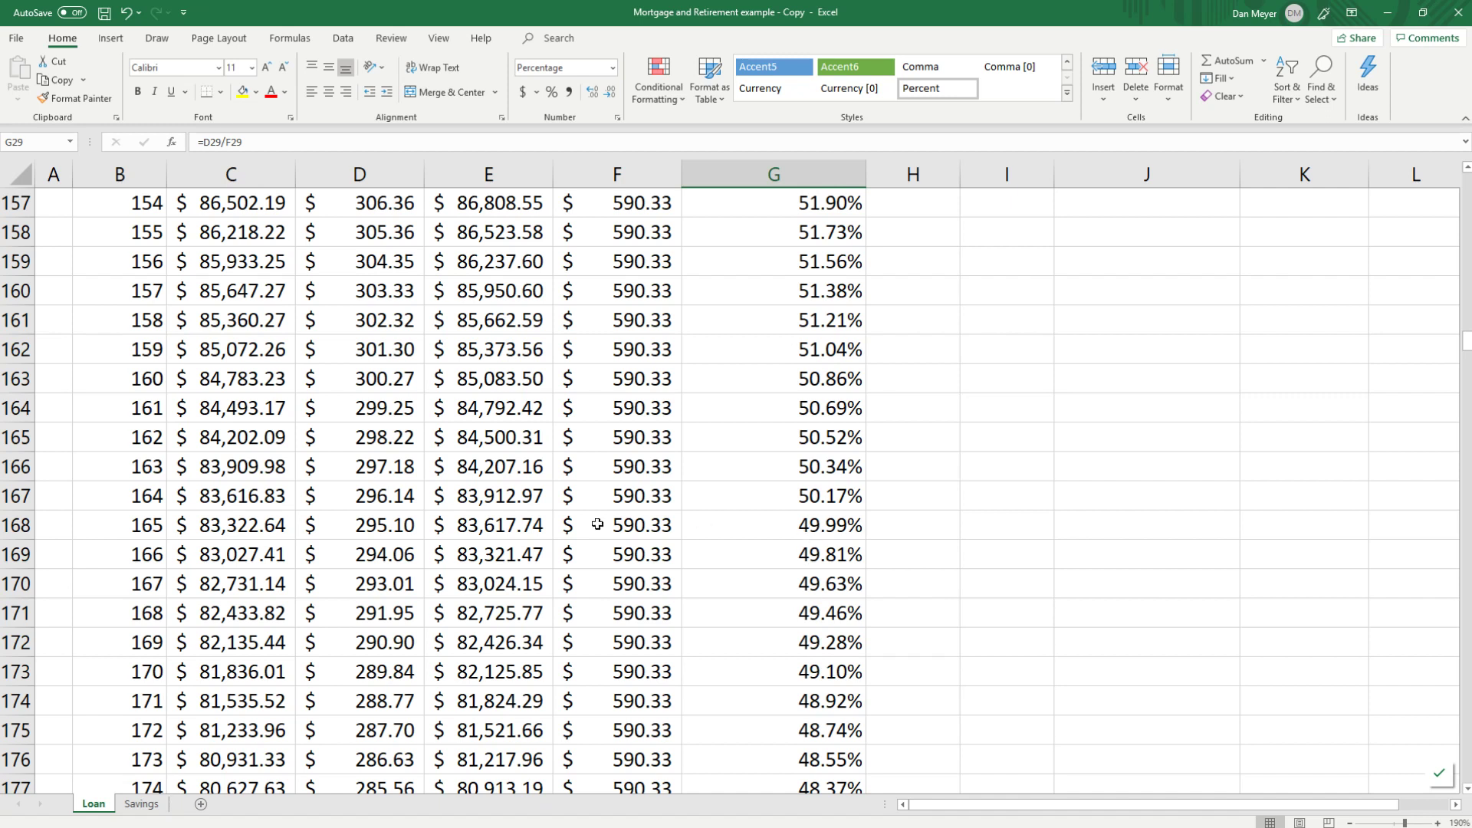
{"action": "left_click", "coordinate": [136, 524]}
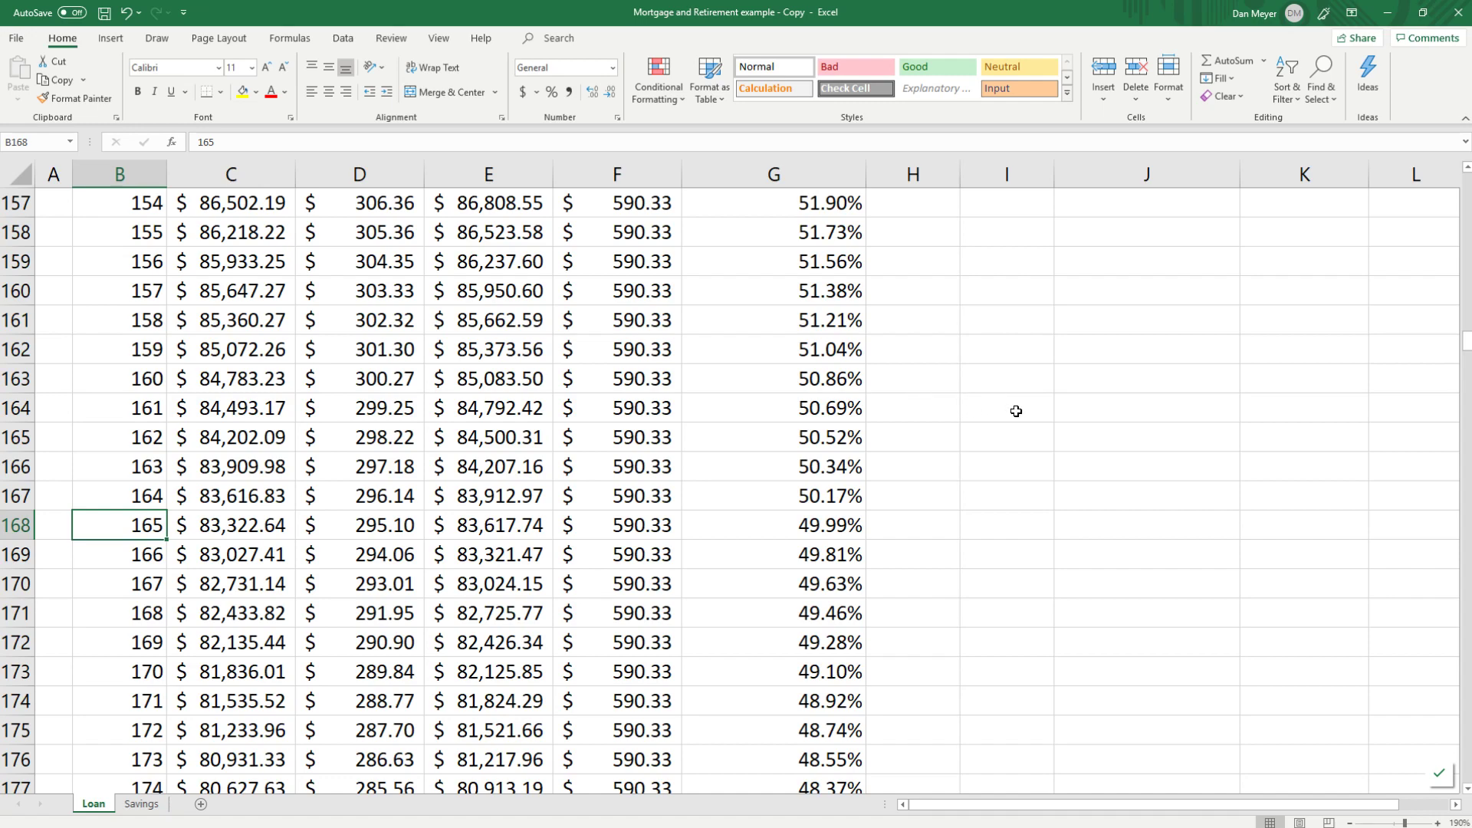
Step: Follow the interest share from month 1 to month 360 and examine the final month's interest and interest share in row 363
{"action": "scroll", "coordinate": [1012, 411], "scroll_direction": "up", "scroll_amount": 20}
{"action": "scroll", "coordinate": [928, 403], "scroll_direction": "up", "scroll_amount": 20}
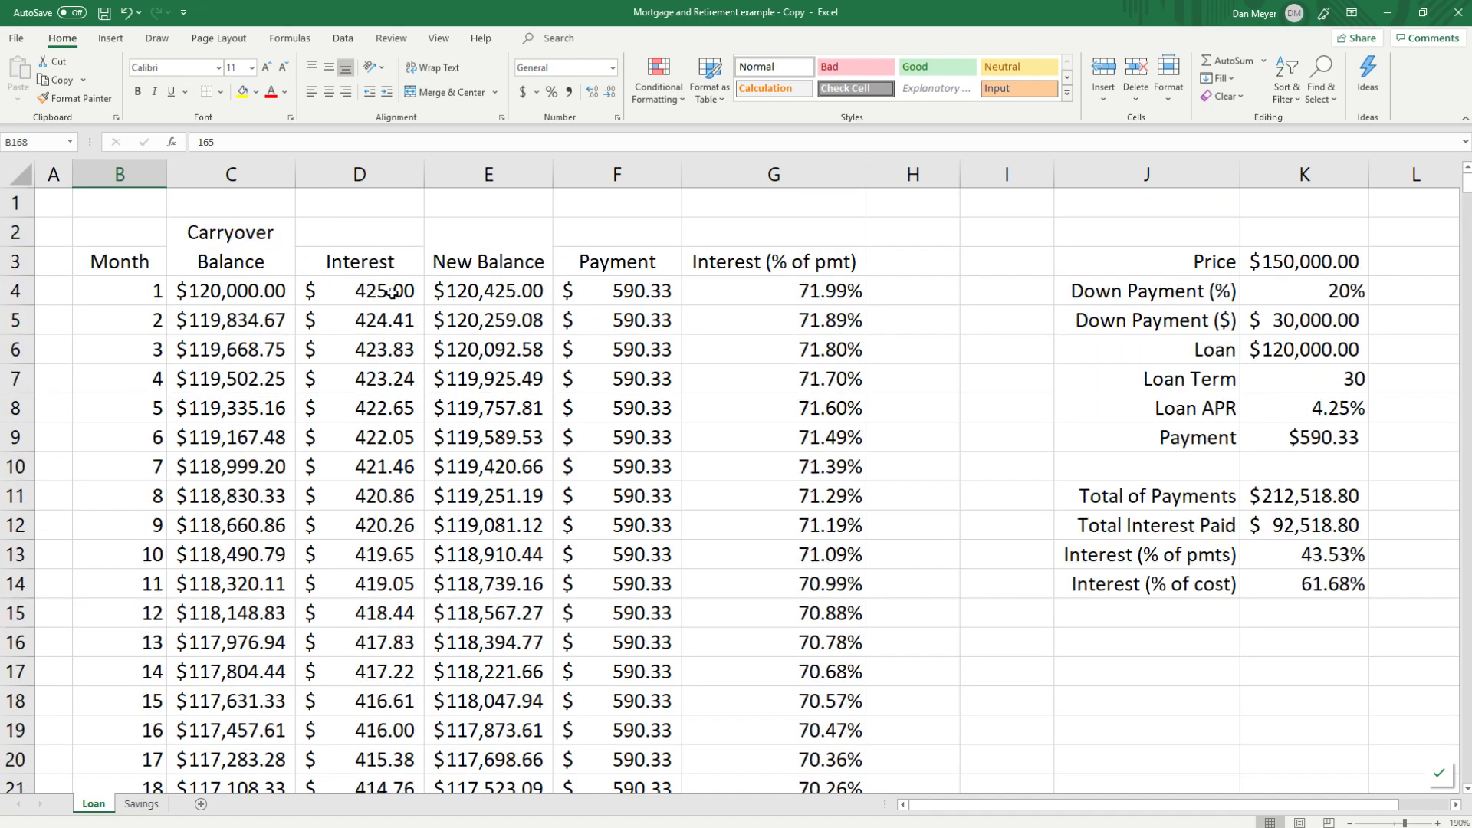
{"action": "scroll", "coordinate": [790, 409], "scroll_direction": "down", "scroll_amount": 20}
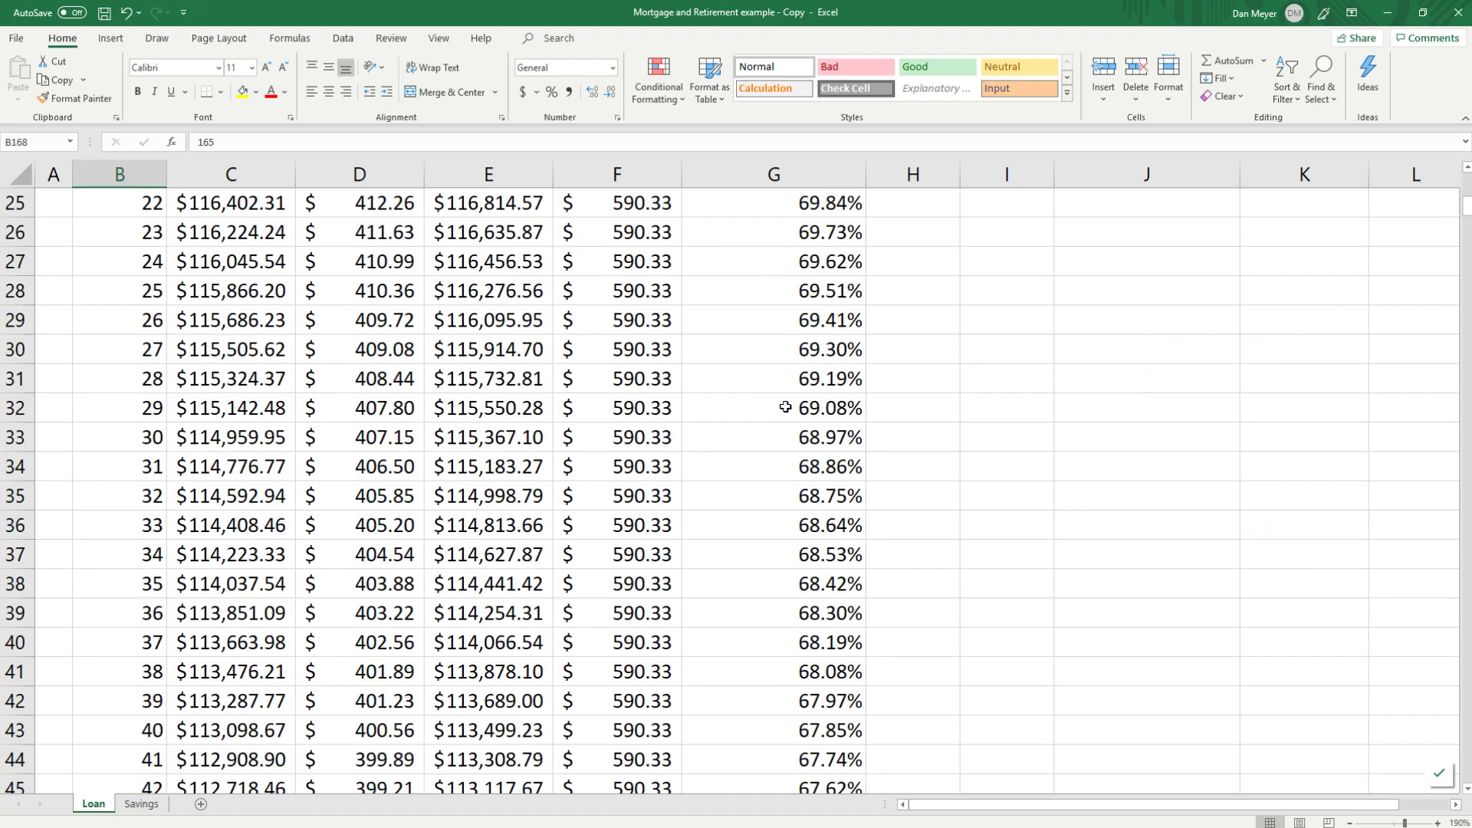
{"action": "scroll", "coordinate": [798, 407], "scroll_direction": "down", "scroll_amount": 20}
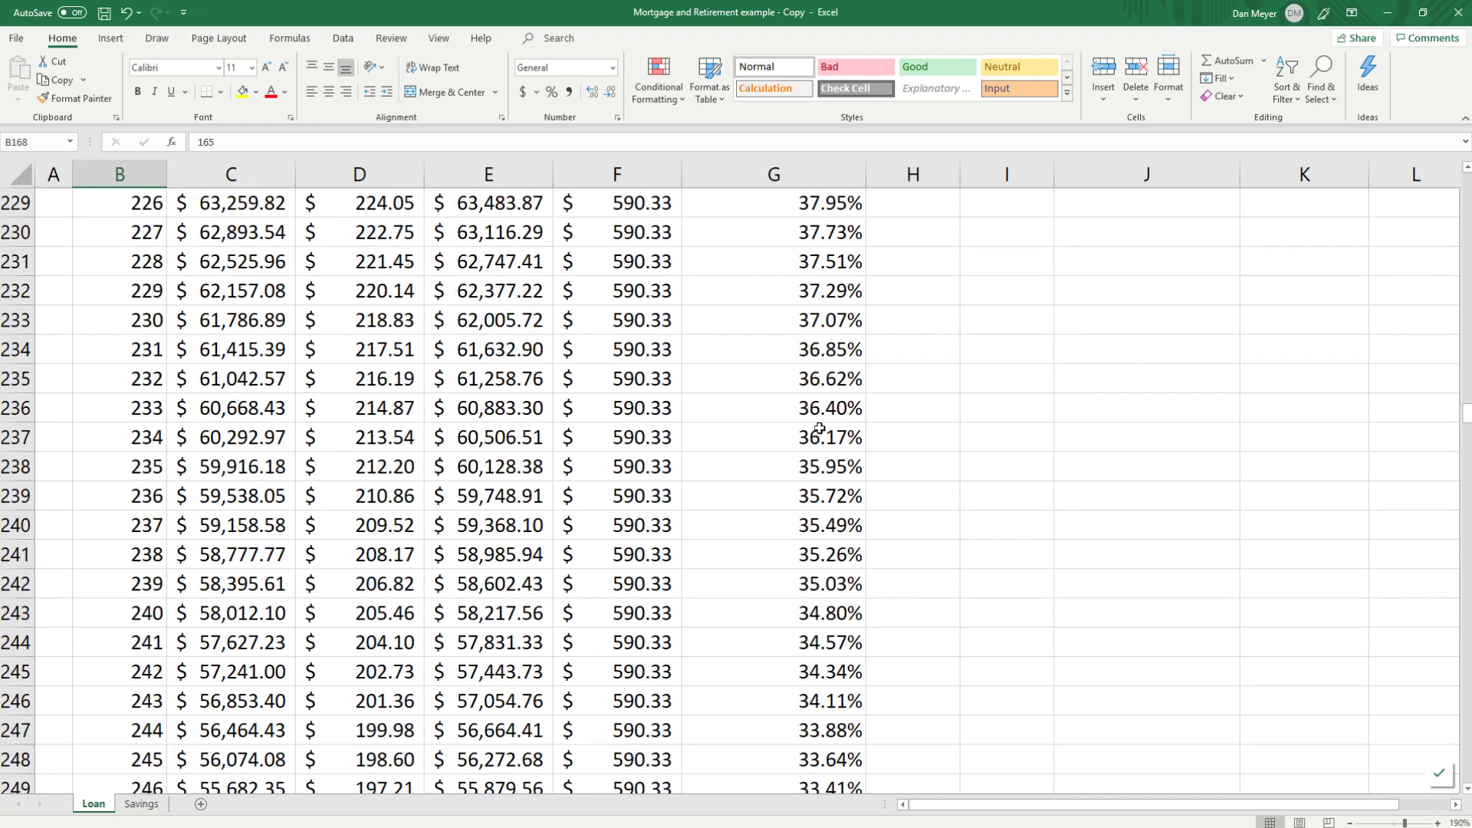
{"action": "scroll", "coordinate": [823, 437], "scroll_direction": "down", "scroll_amount": 20}
{"action": "scroll", "coordinate": [818, 429], "scroll_direction": "down", "scroll_amount": 11}
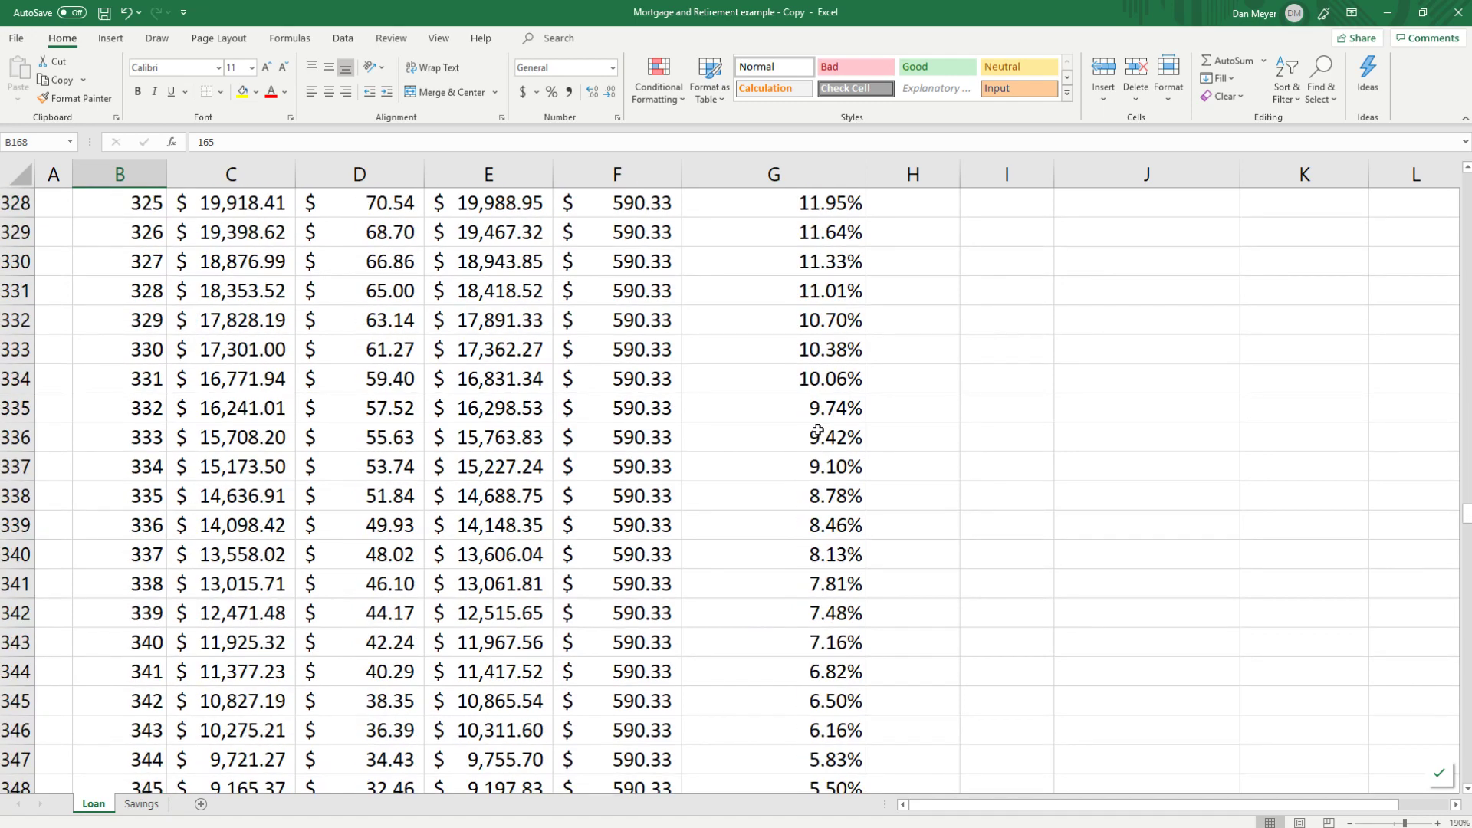
{"action": "scroll", "coordinate": [819, 445], "scroll_direction": "down", "scroll_amount": 5}
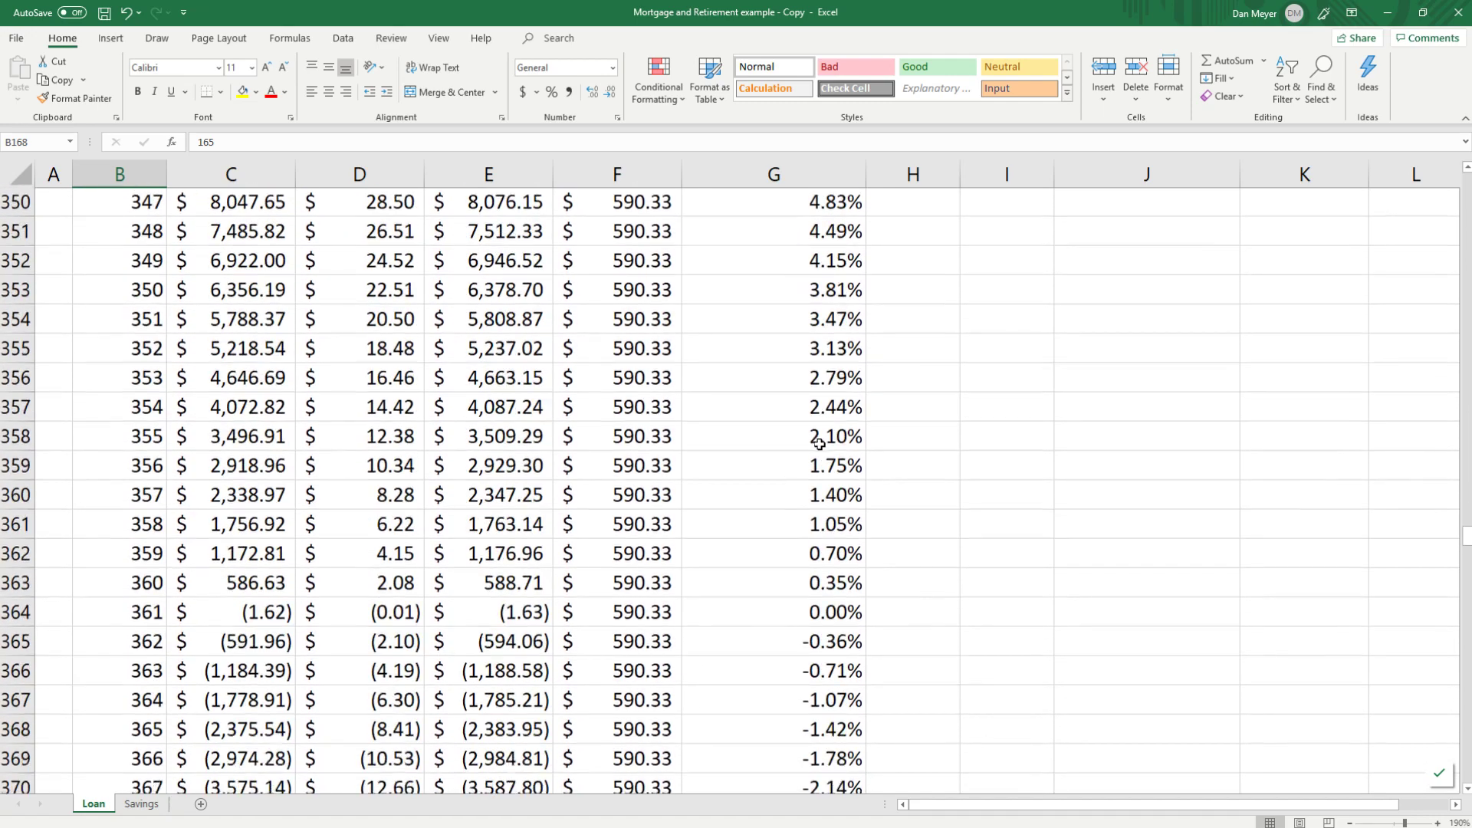
{"action": "left_click", "coordinate": [831, 350]}
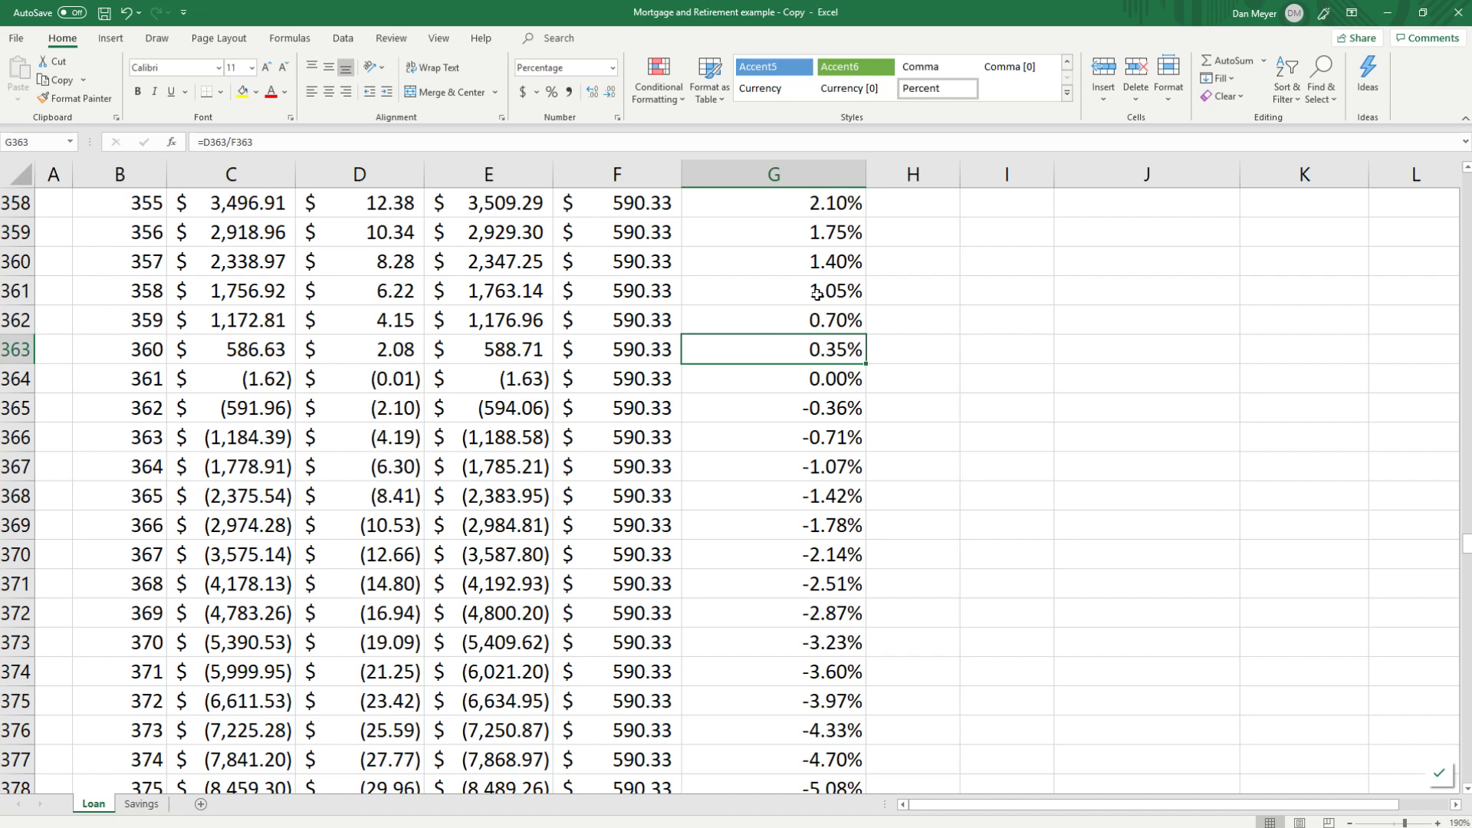
{"action": "left_click", "coordinate": [399, 350]}
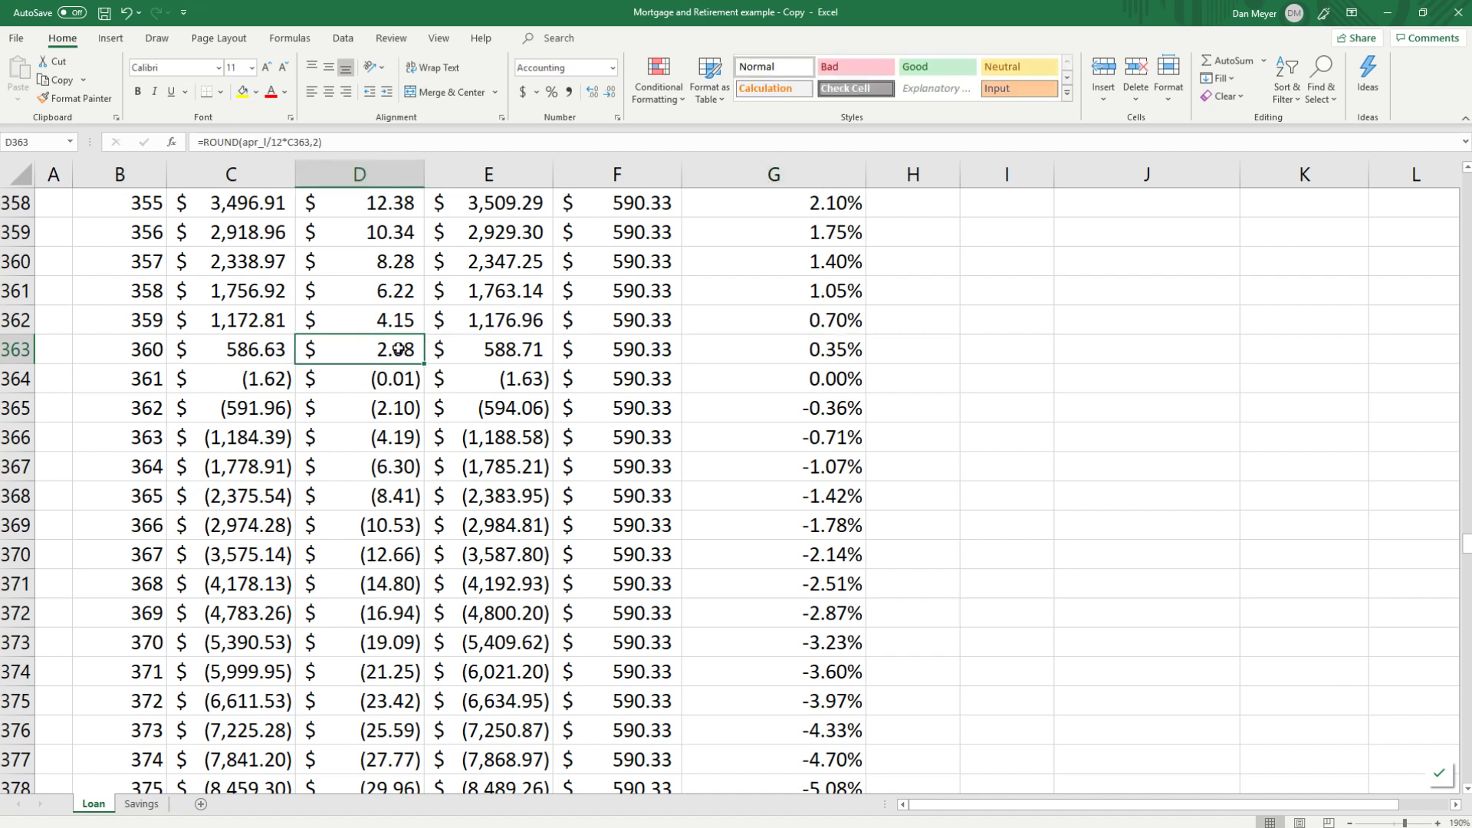
{"action": "left_click", "coordinate": [783, 347]}
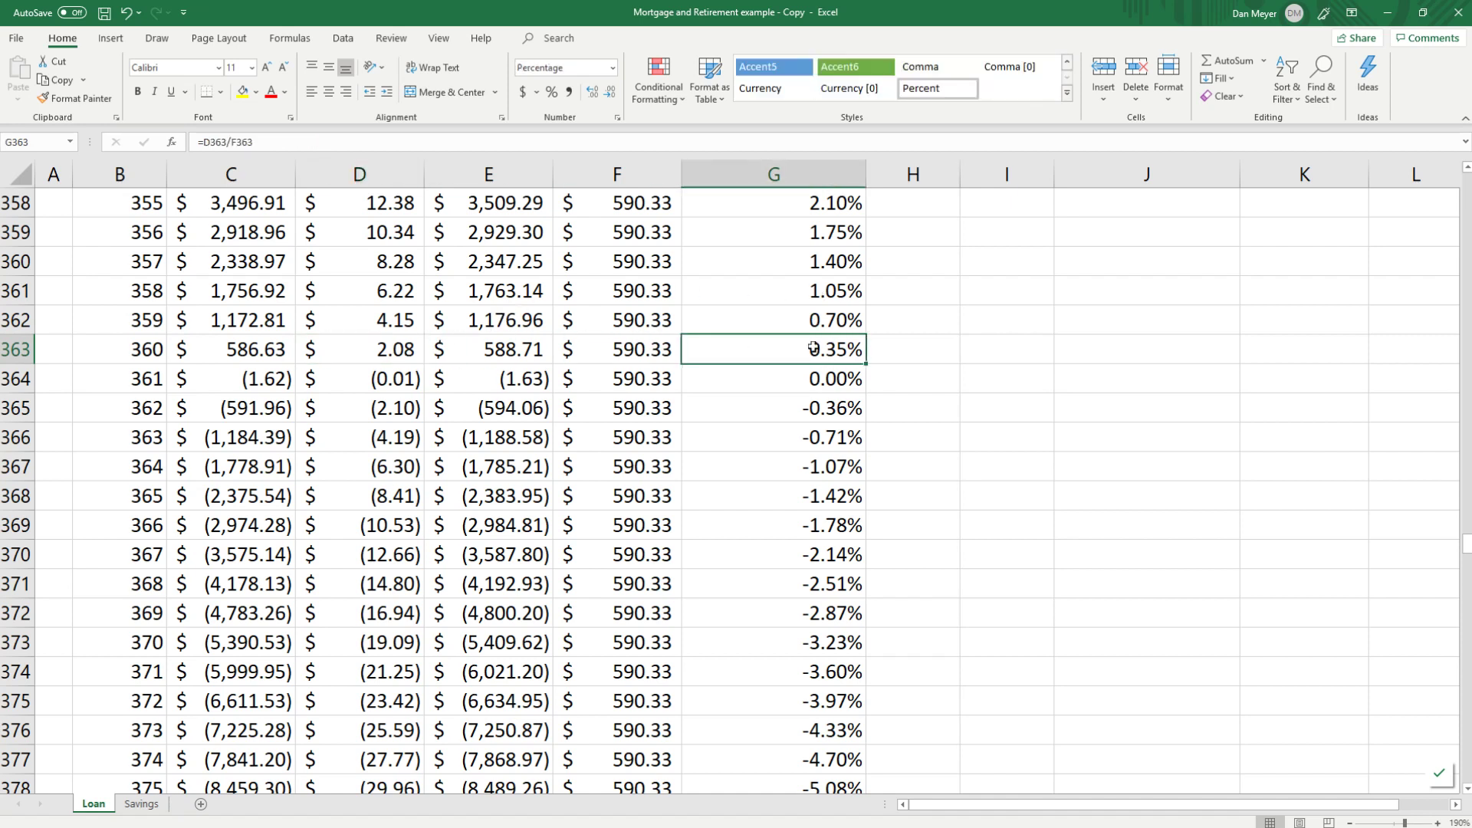
Step: Return to the start of the schedule and select month 1's interest share in G4
{"action": "scroll", "coordinate": [999, 353], "scroll_direction": "up", "scroll_amount": 20}
{"action": "scroll", "coordinate": [999, 353], "scroll_direction": "up", "scroll_amount": 20}
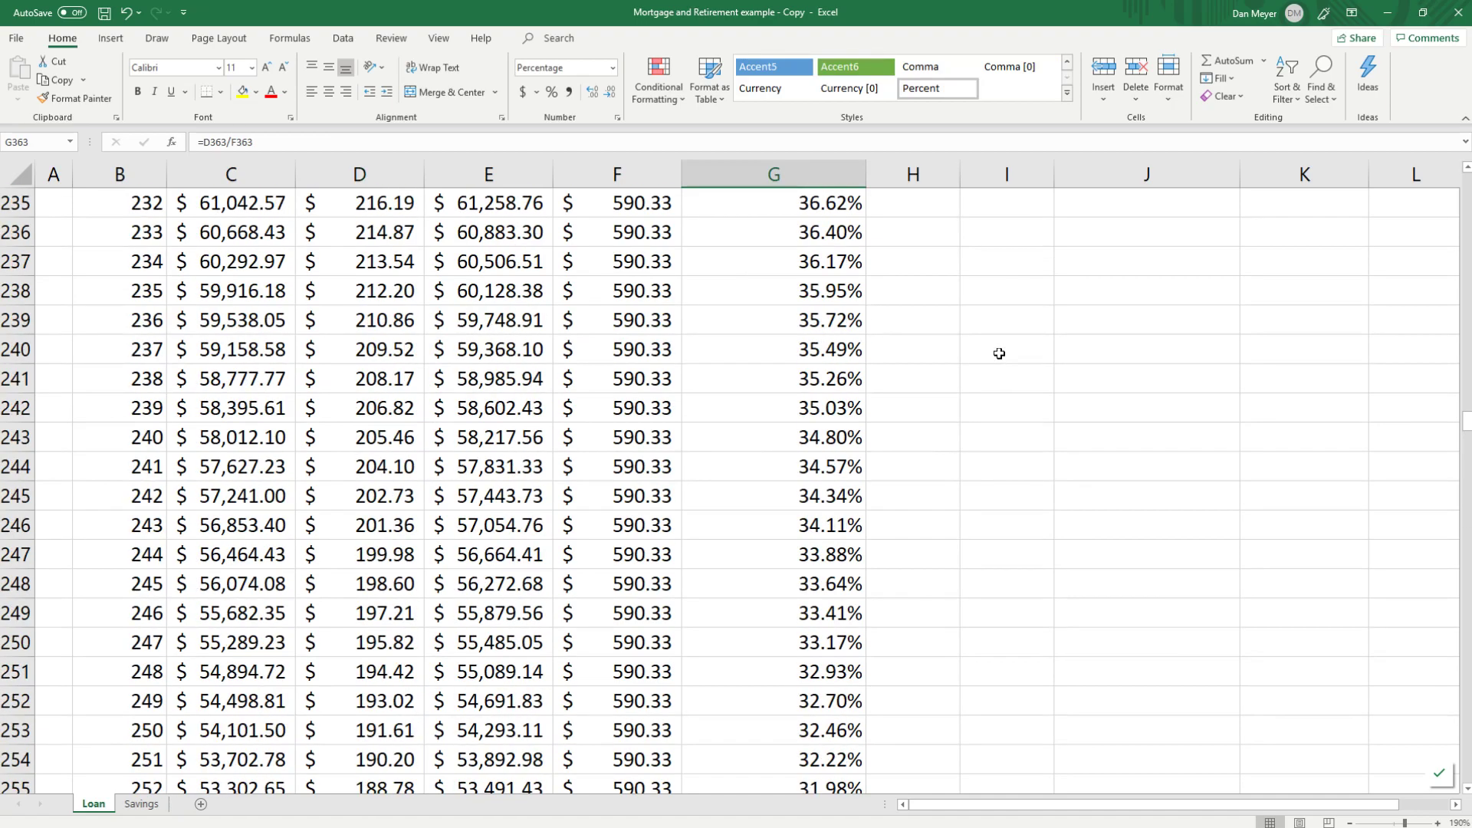
{"action": "left_click_drag", "start_coordinate": [1467, 400], "coordinate": [1467, 181]}
{"action": "left_click", "coordinate": [841, 288]}
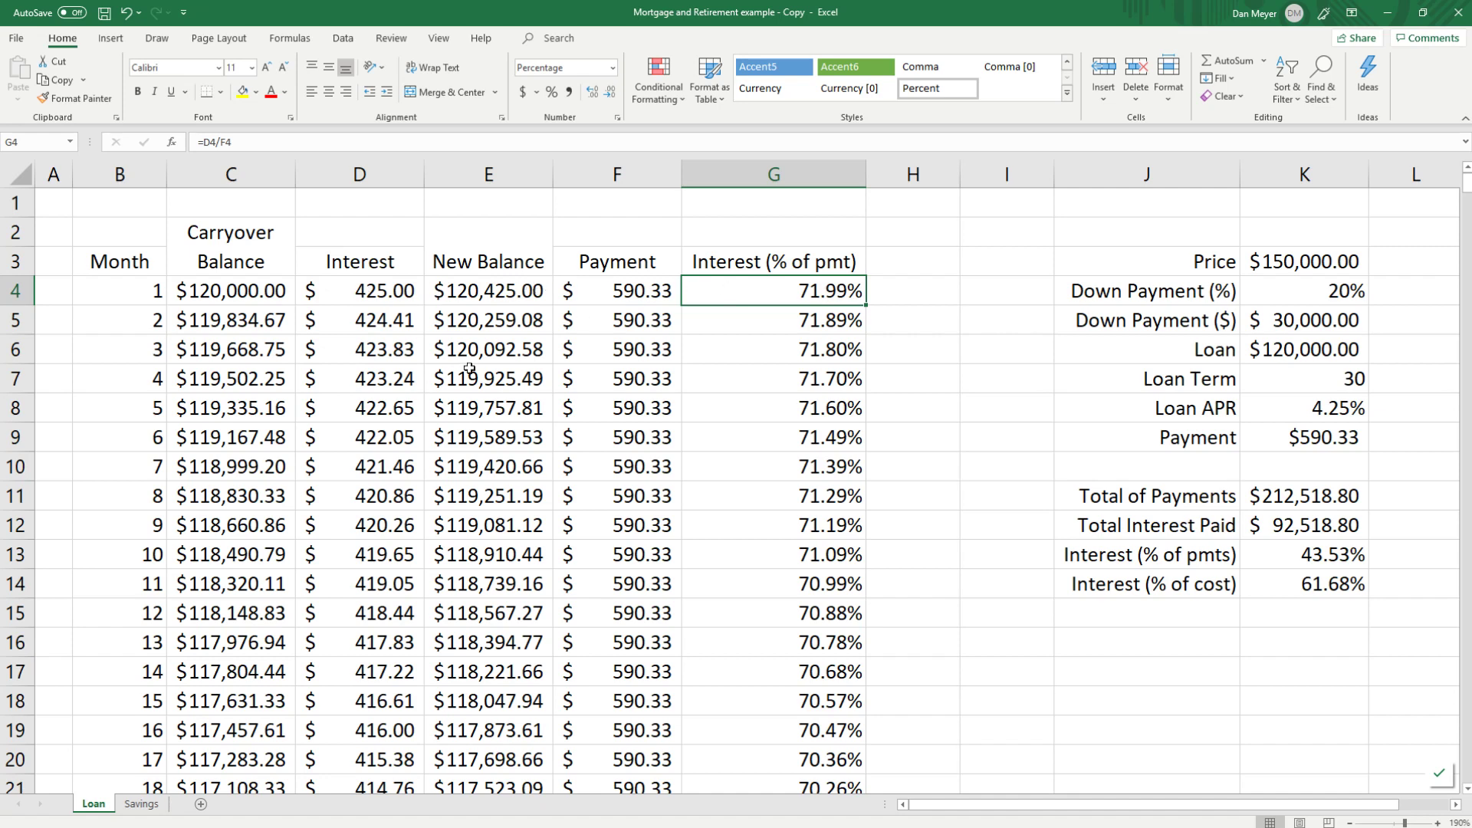
Step: Check month 60's carryover balance in C63 and select the payments for months 1 to 60, F4:F63, to read their sum
{"action": "scroll", "coordinate": [469, 368], "scroll_direction": "down", "scroll_amount": 7}
{"action": "scroll", "coordinate": [506, 406], "scroll_direction": "up", "scroll_amount": 7}
{"action": "scroll", "coordinate": [679, 410], "scroll_direction": "down", "scroll_amount": 2}
{"action": "scroll", "coordinate": [656, 409], "scroll_direction": "down", "scroll_amount": 20}
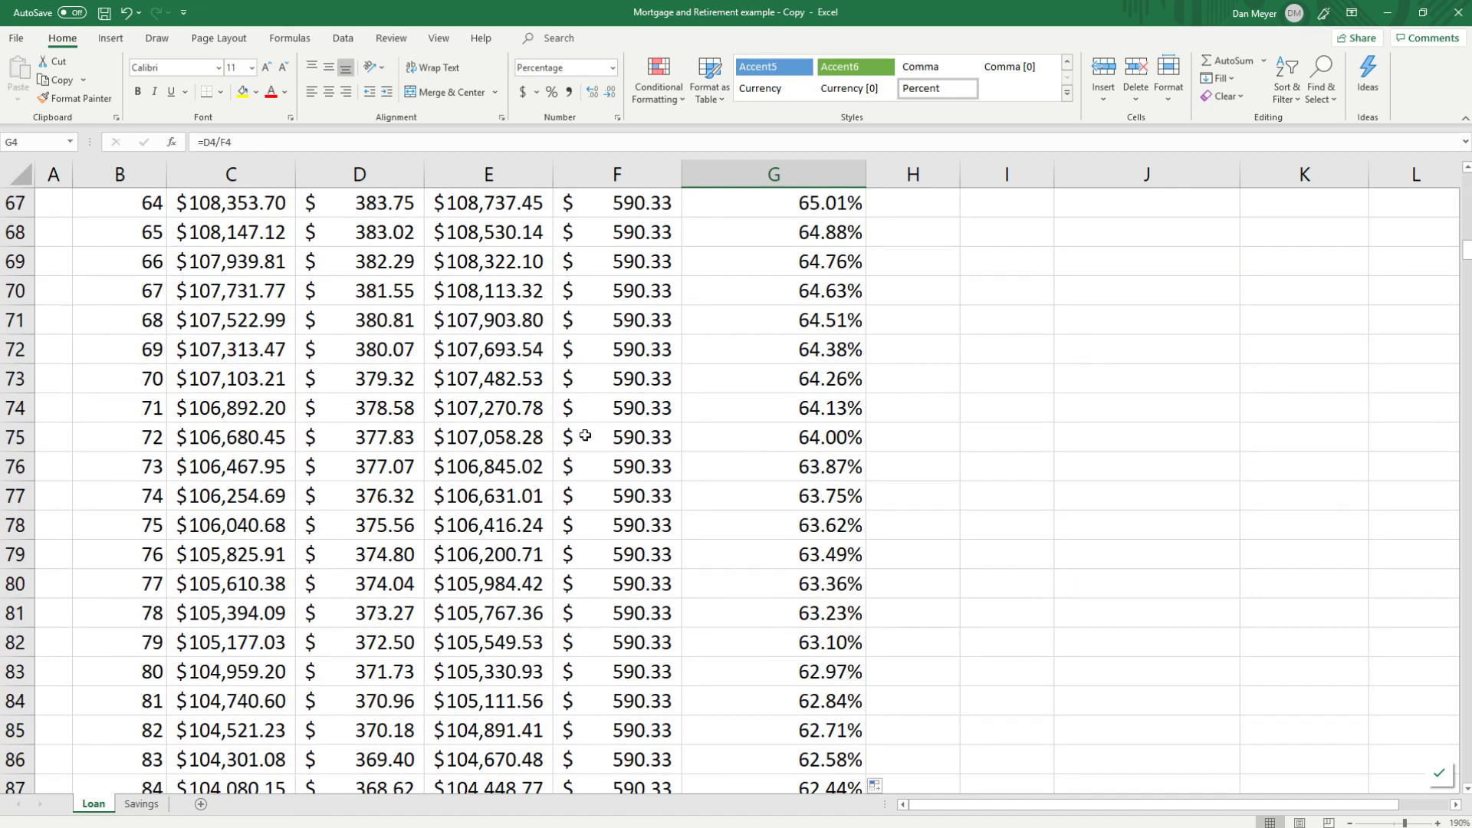
{"action": "scroll", "coordinate": [351, 430], "scroll_direction": "up", "scroll_amount": 5}
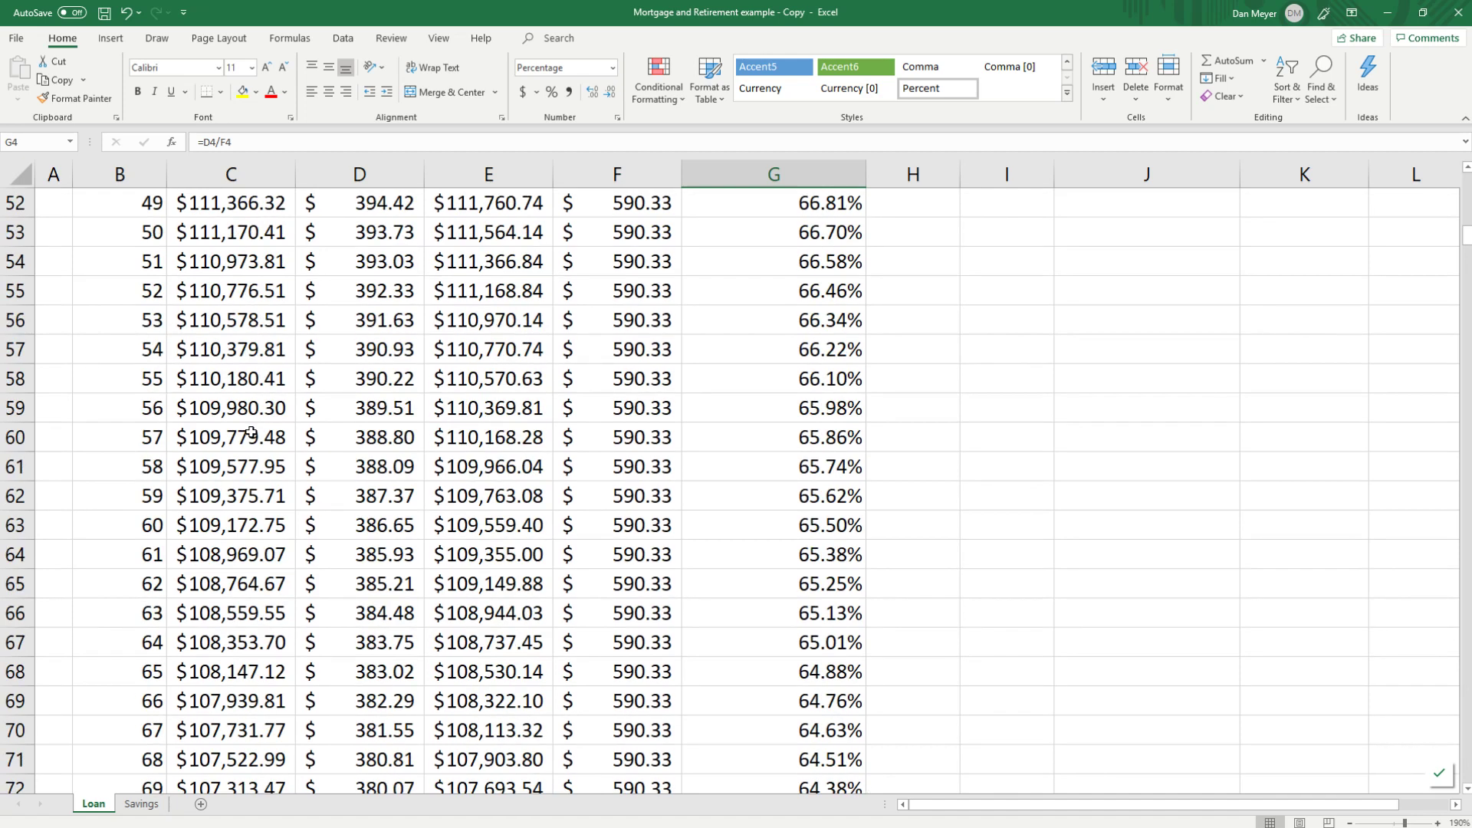
{"action": "left_click", "coordinate": [215, 519]}
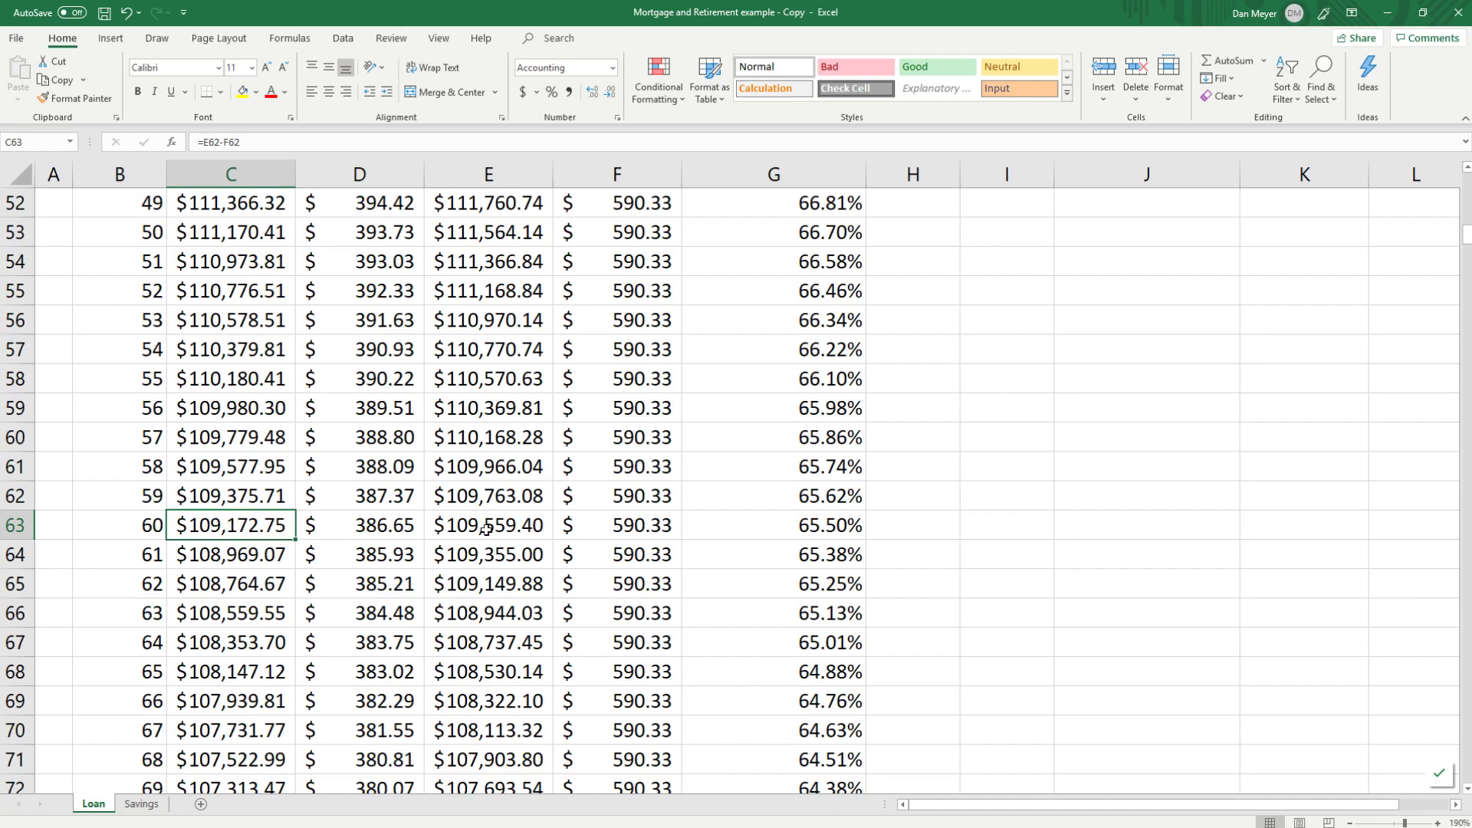
{"action": "left_click", "coordinate": [602, 522]}
{"action": "left_click_drag", "start_coordinate": [602, 523], "coordinate": [687, 253]}
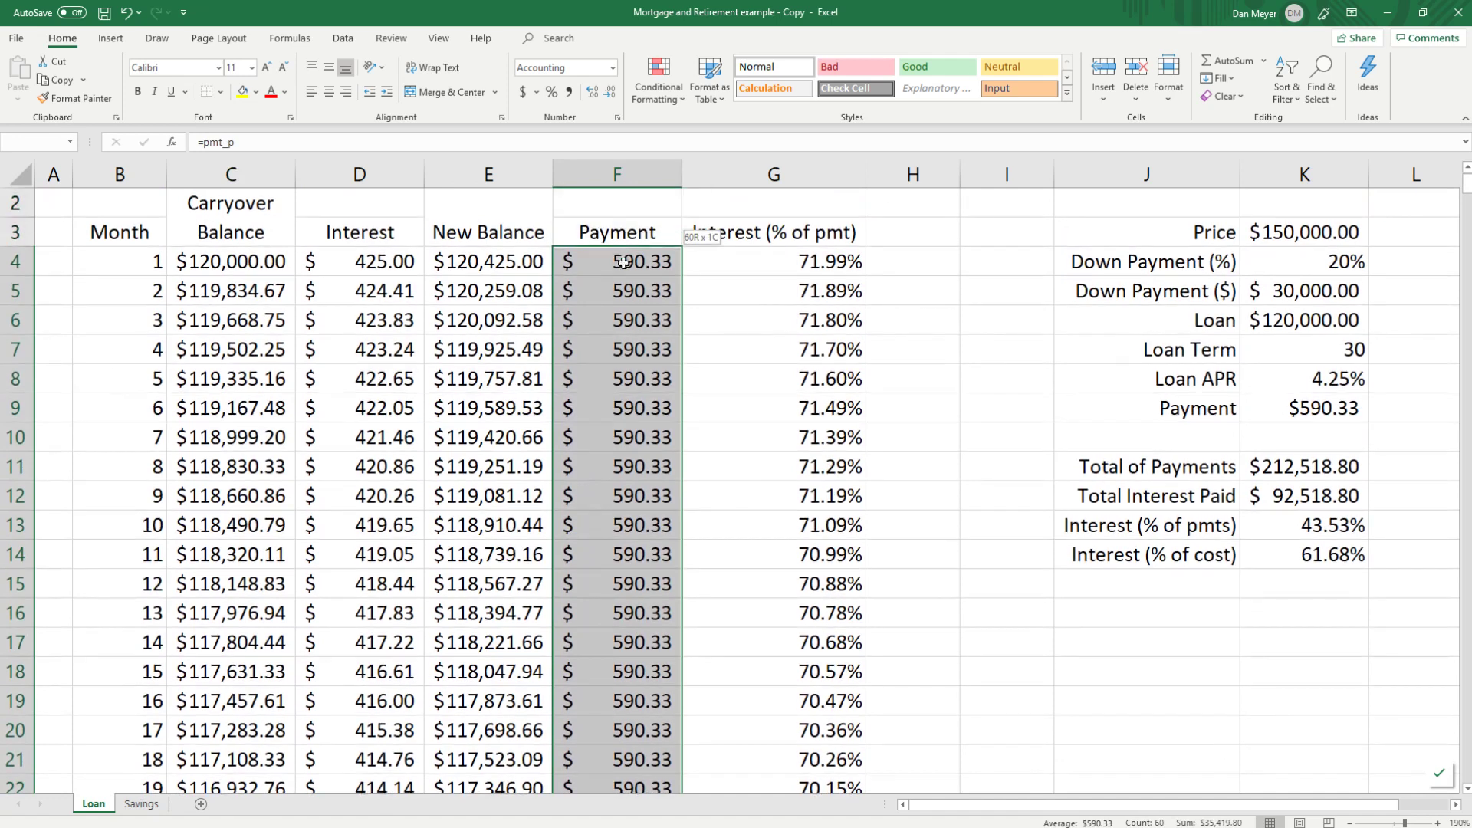
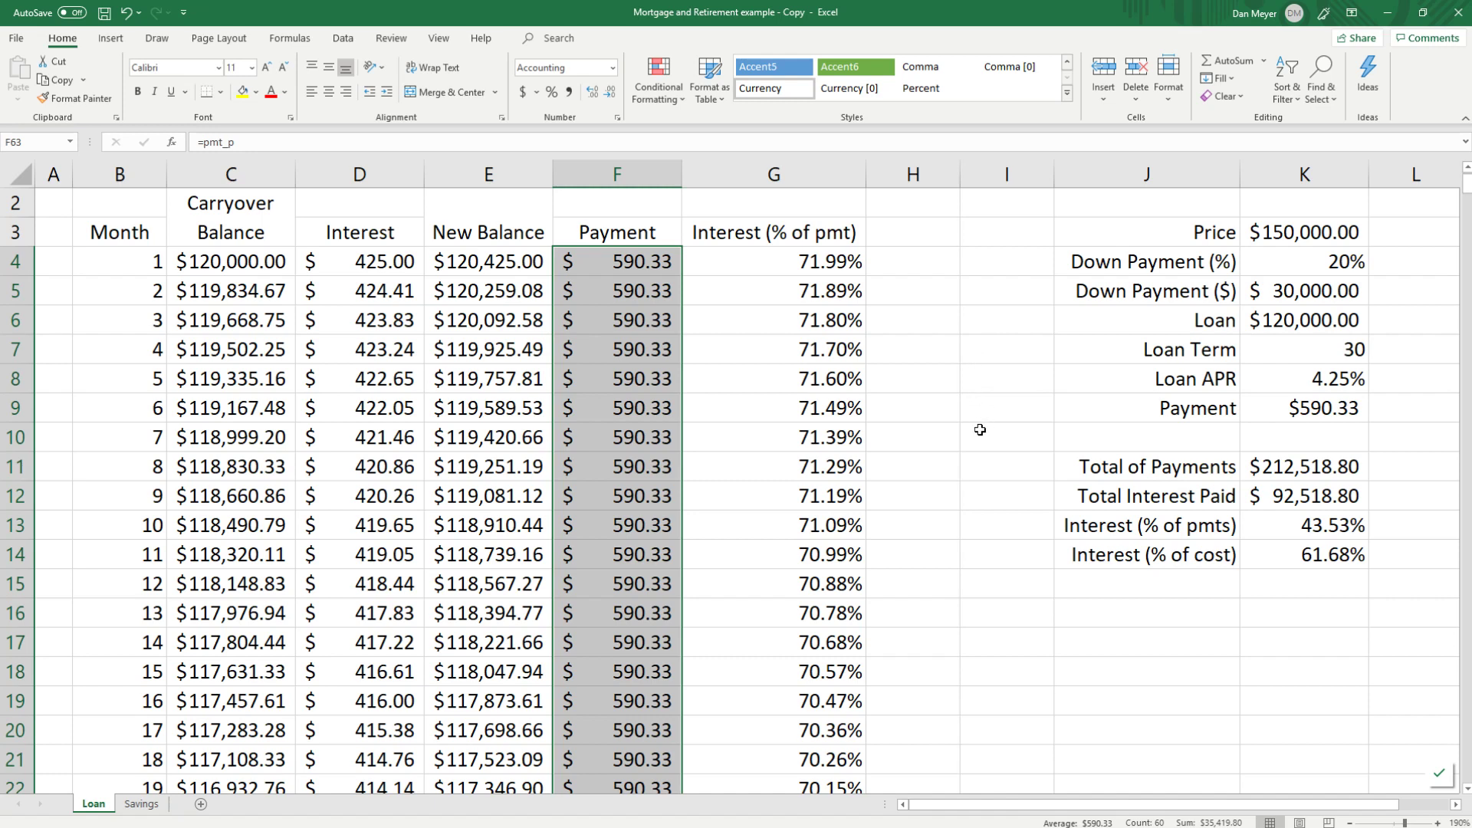
{"action": "scroll", "coordinate": [947, 488], "scroll_direction": "down", "scroll_amount": 3}
{"action": "scroll", "coordinate": [966, 491], "scroll_direction": "up", "scroll_amount": 3}
{"action": "left_click", "coordinate": [984, 458]}
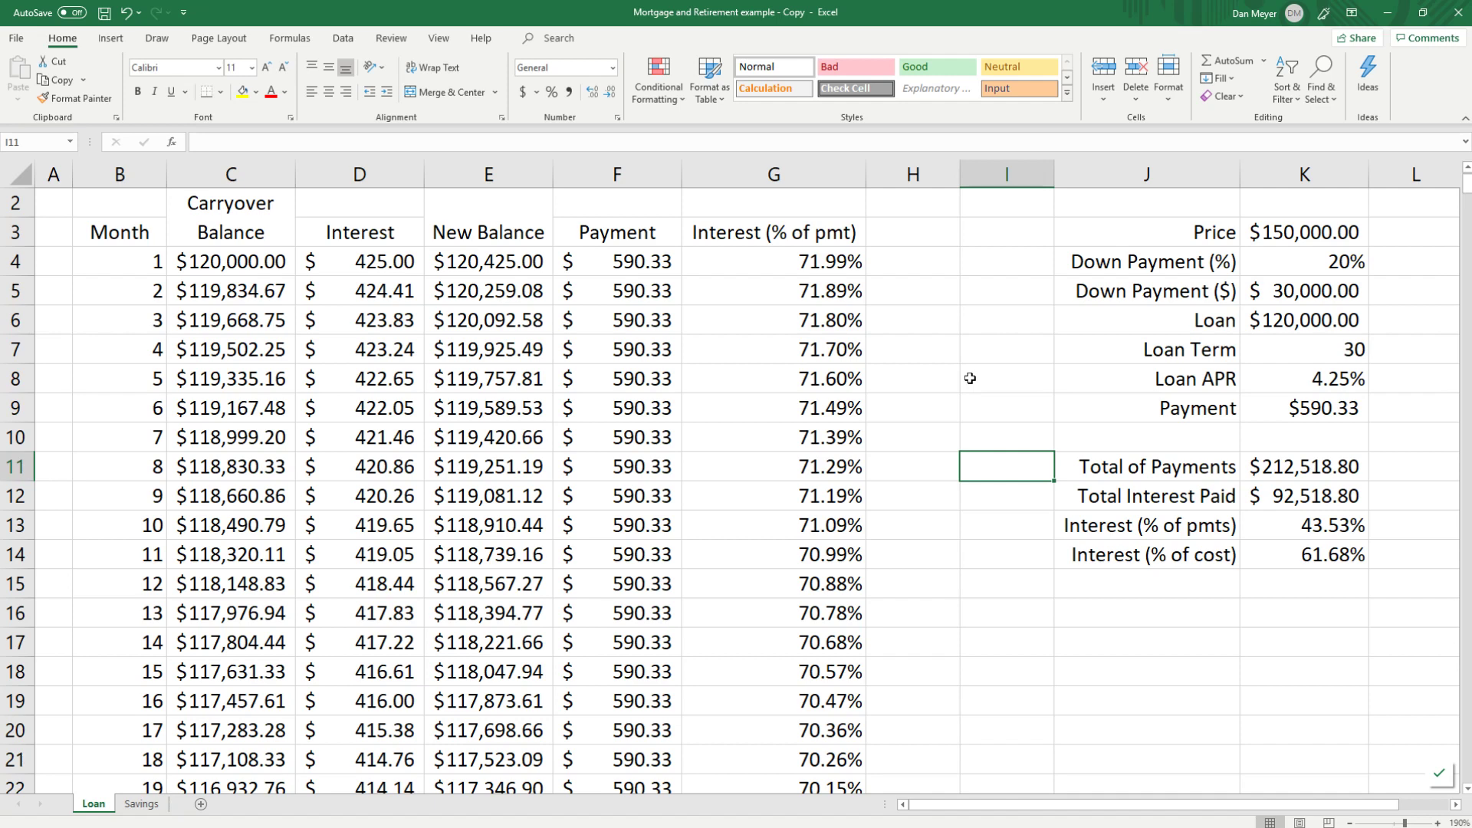
{"action": "left_click", "coordinate": [816, 182]}
{"action": "left_click", "coordinate": [974, 347]}
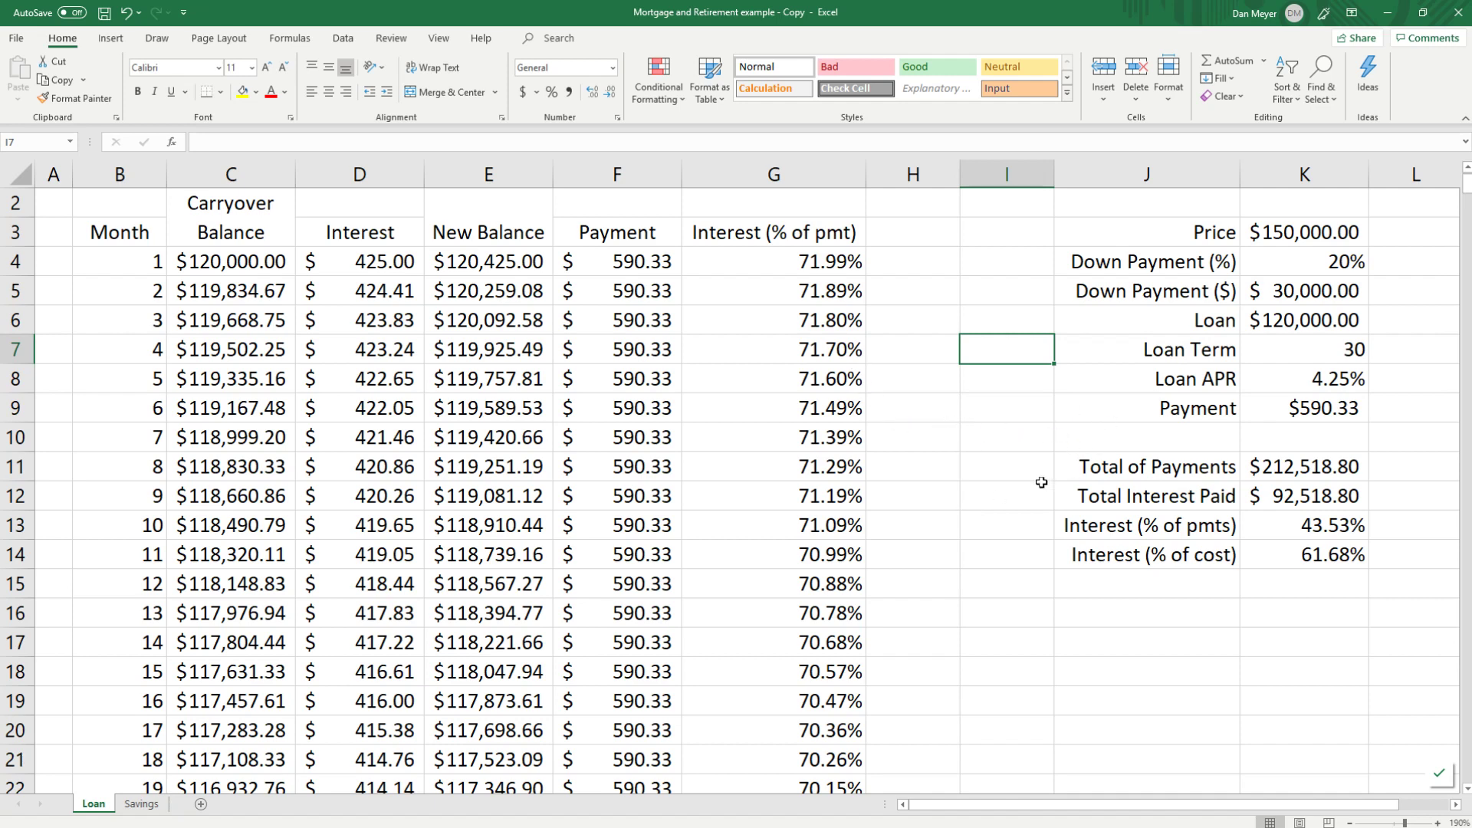
Step: Try a Loan Term of 15 in K7 and inspect the resulting monthly payment and month 1 interest share
{"action": "left_click", "coordinate": [1332, 349]}
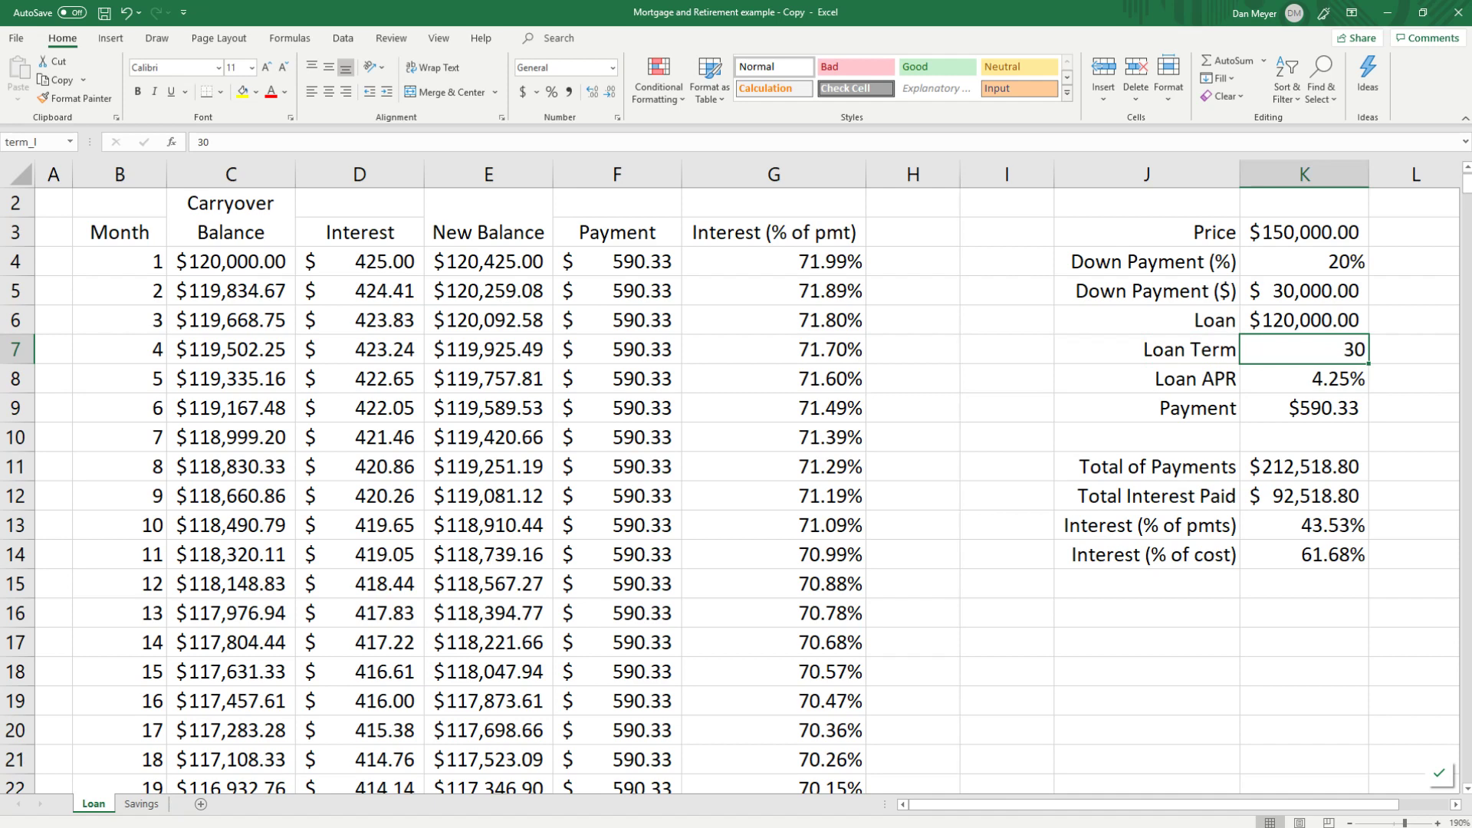
{"action": "type", "text": "15"}
{"action": "key", "text": "Return"}
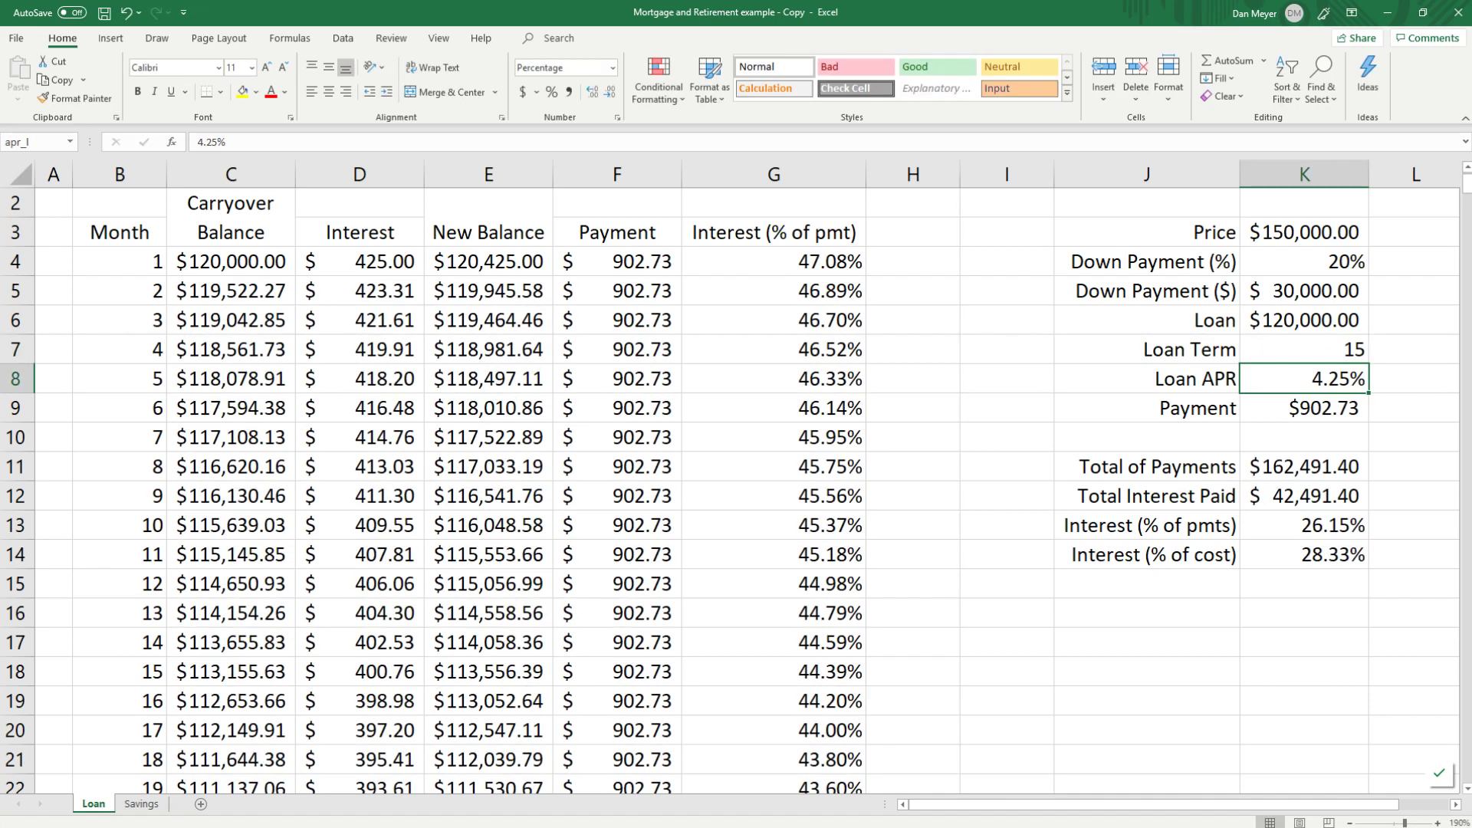
{"action": "left_click", "coordinate": [805, 263]}
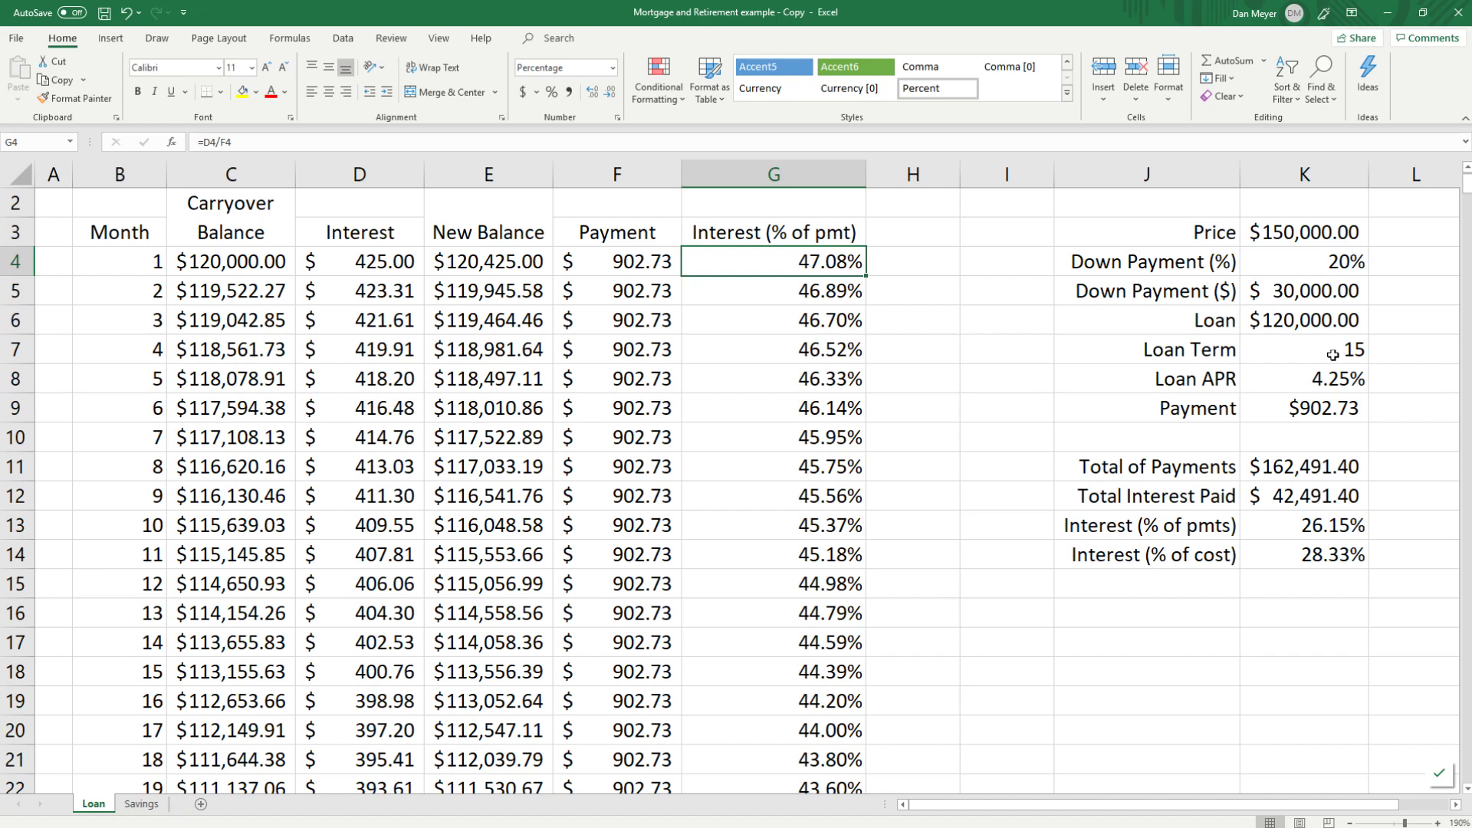
{"action": "left_click", "coordinate": [1304, 406]}
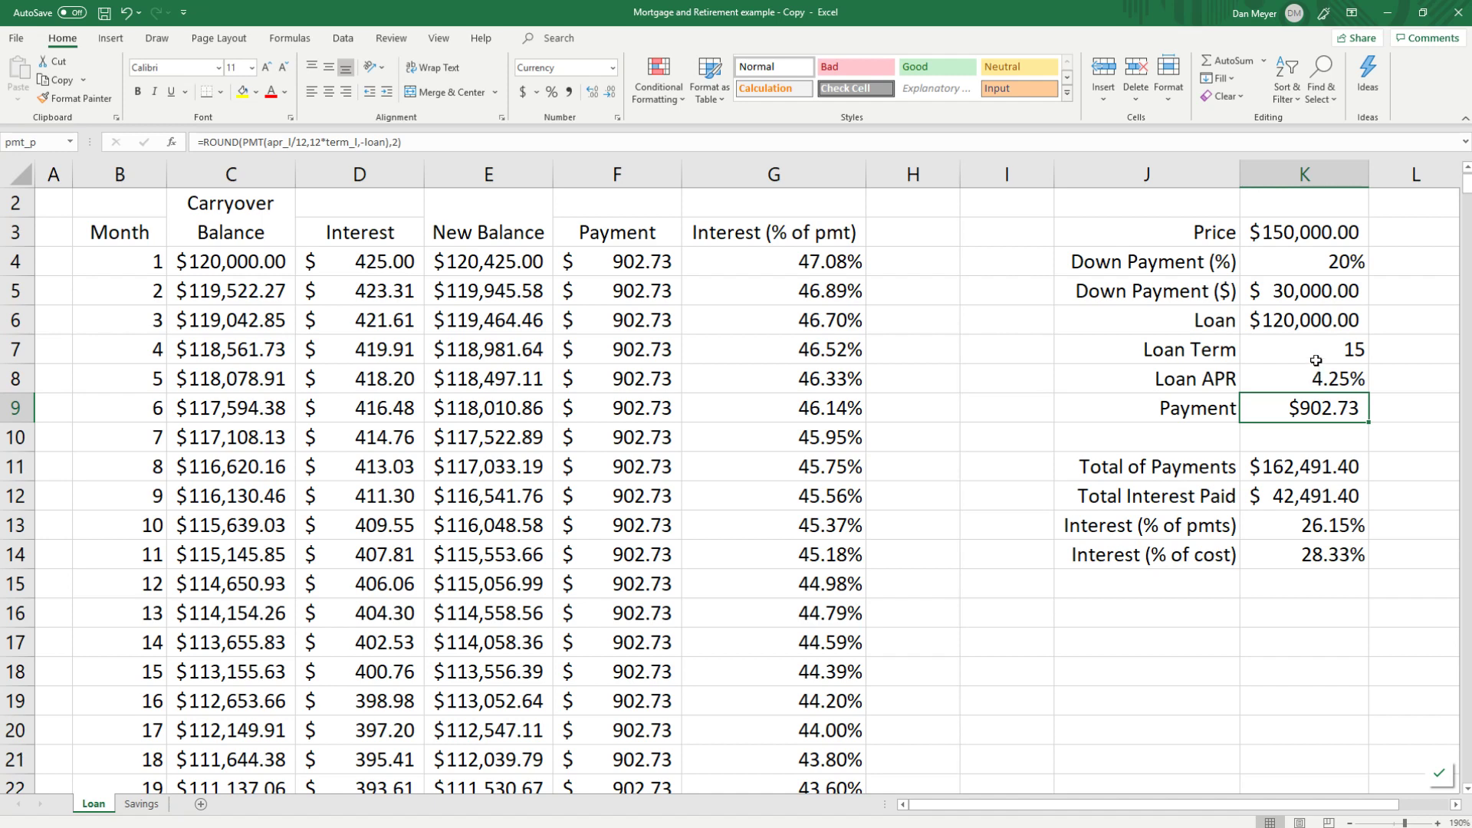
{"action": "left_click", "coordinate": [821, 259]}
Step: Set the Loan Term in K7 to 20
{"action": "left_click", "coordinate": [1302, 353]}
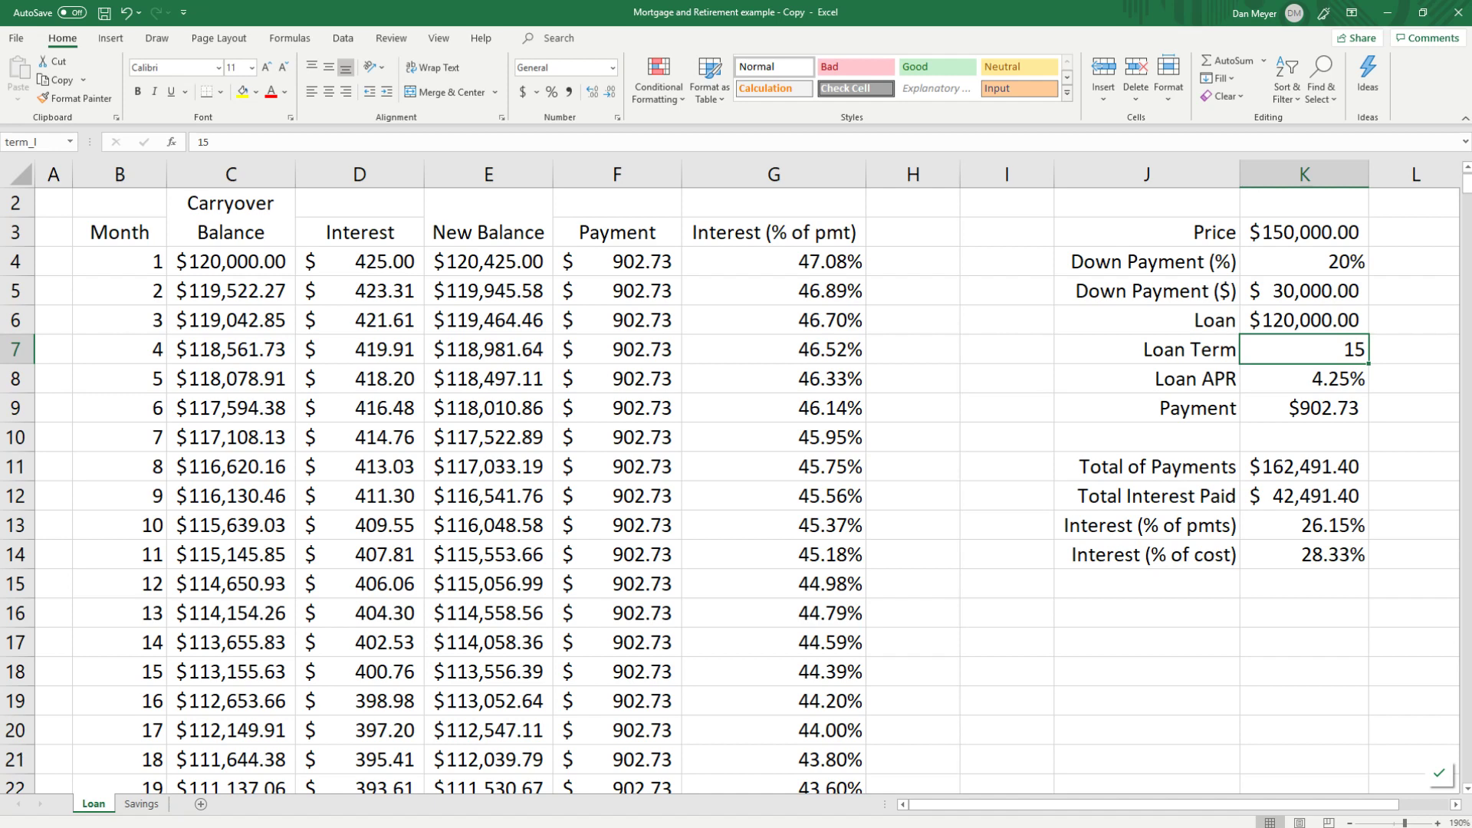
{"action": "type", "text": "20"}
{"action": "key", "text": "Return"}
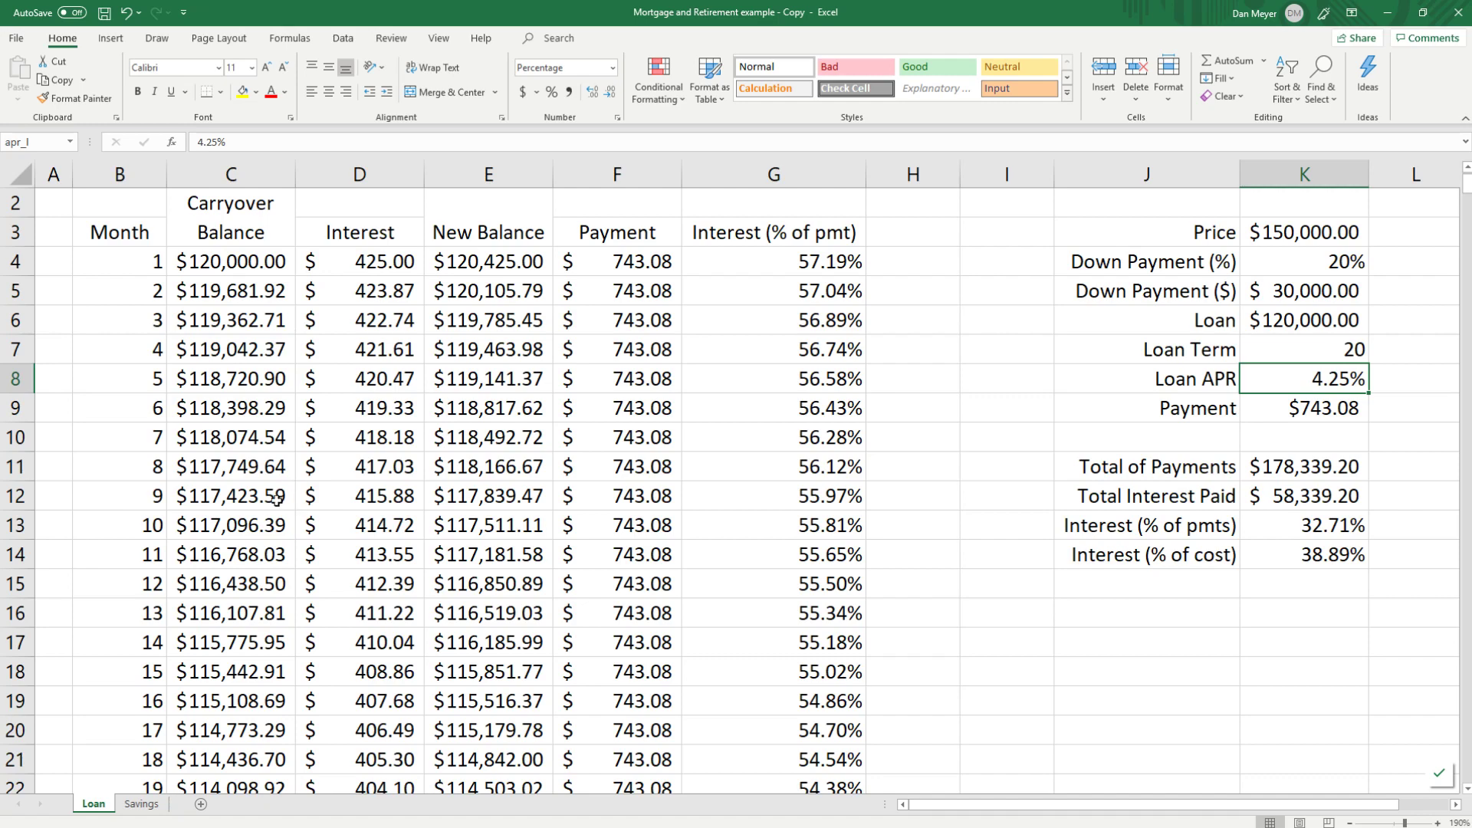
Step: Check month 60's carryover balance for the 20-year loan and select payments F4:F63 to read their sum
{"action": "scroll", "coordinate": [301, 555], "scroll_direction": "down", "scroll_amount": 5}
{"action": "scroll", "coordinate": [290, 567], "scroll_direction": "down", "scroll_amount": 15}
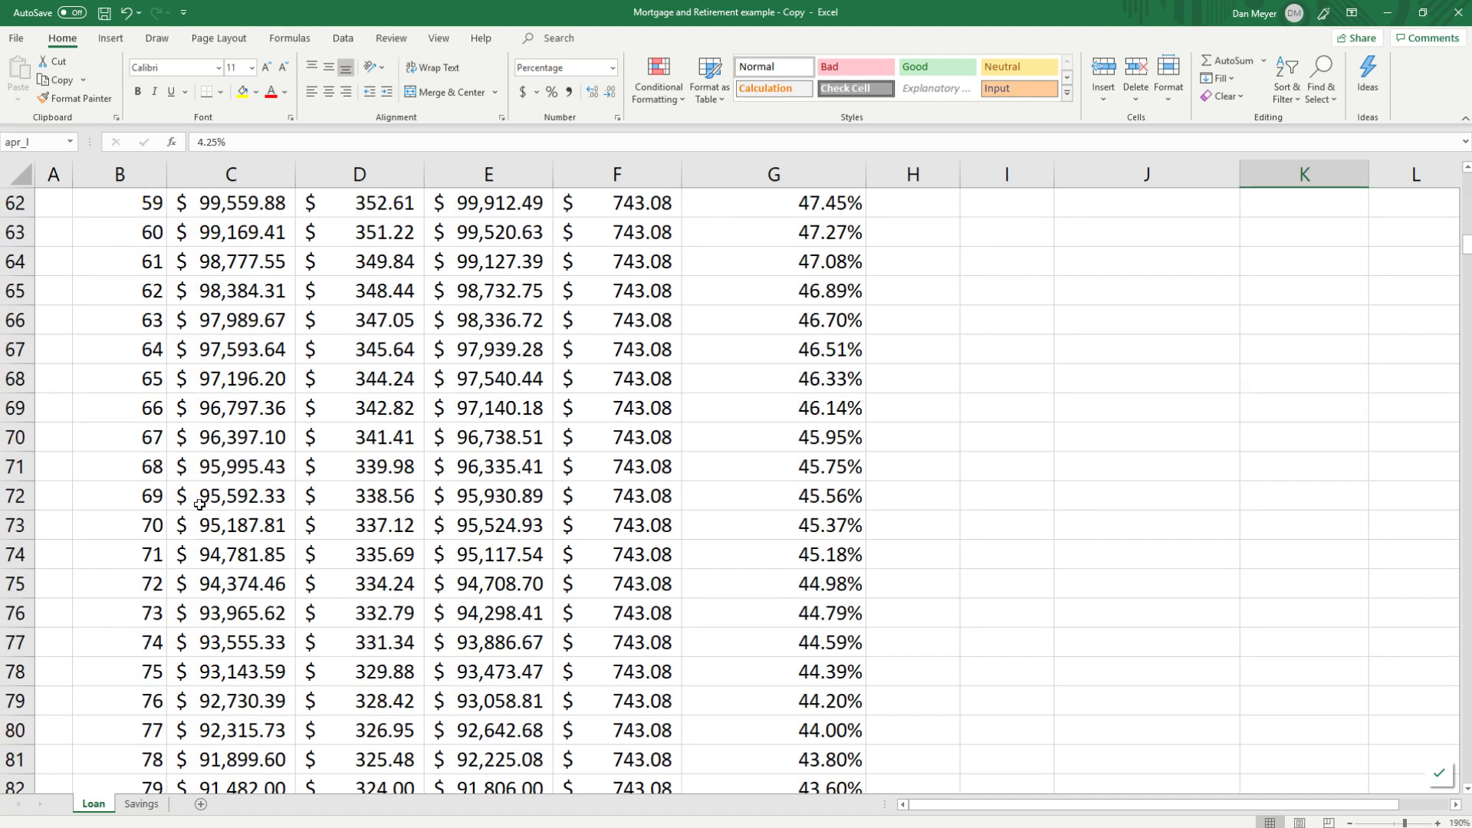
{"action": "scroll", "coordinate": [240, 387], "scroll_direction": "up", "scroll_amount": 2}
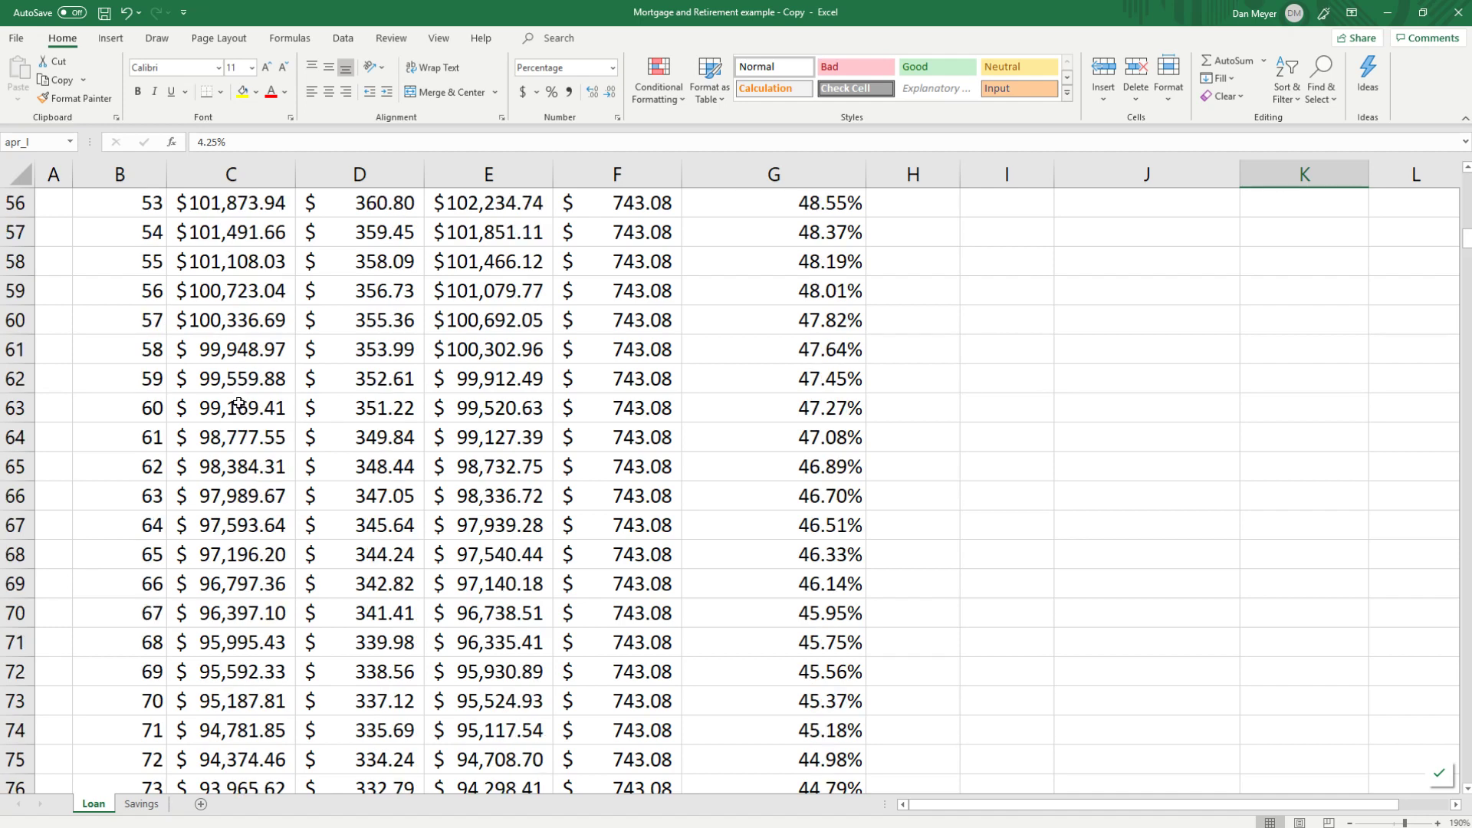
{"action": "left_click", "coordinate": [240, 398]}
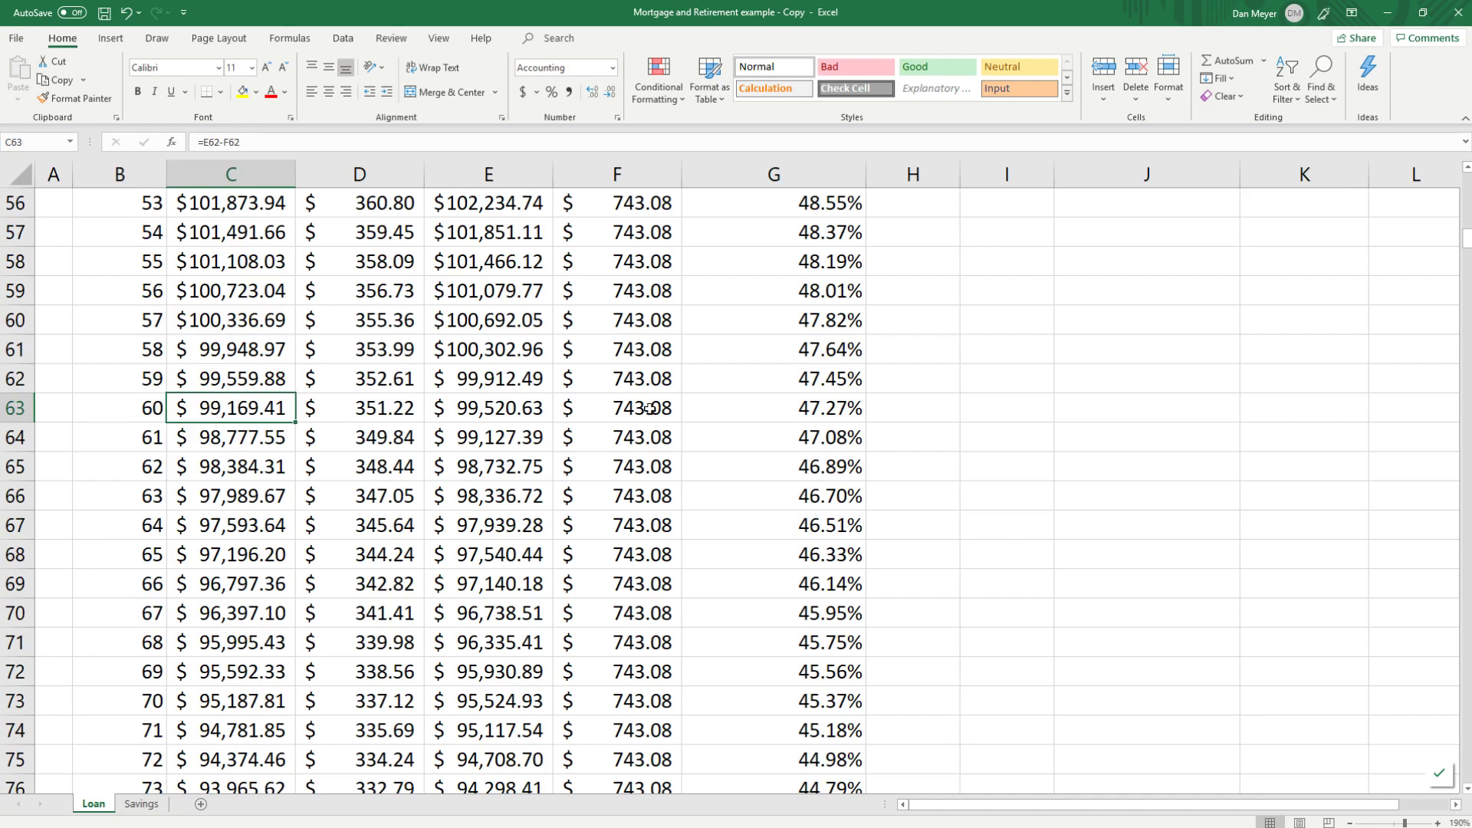
{"action": "left_click_drag", "start_coordinate": [633, 409], "coordinate": [637, 290]}
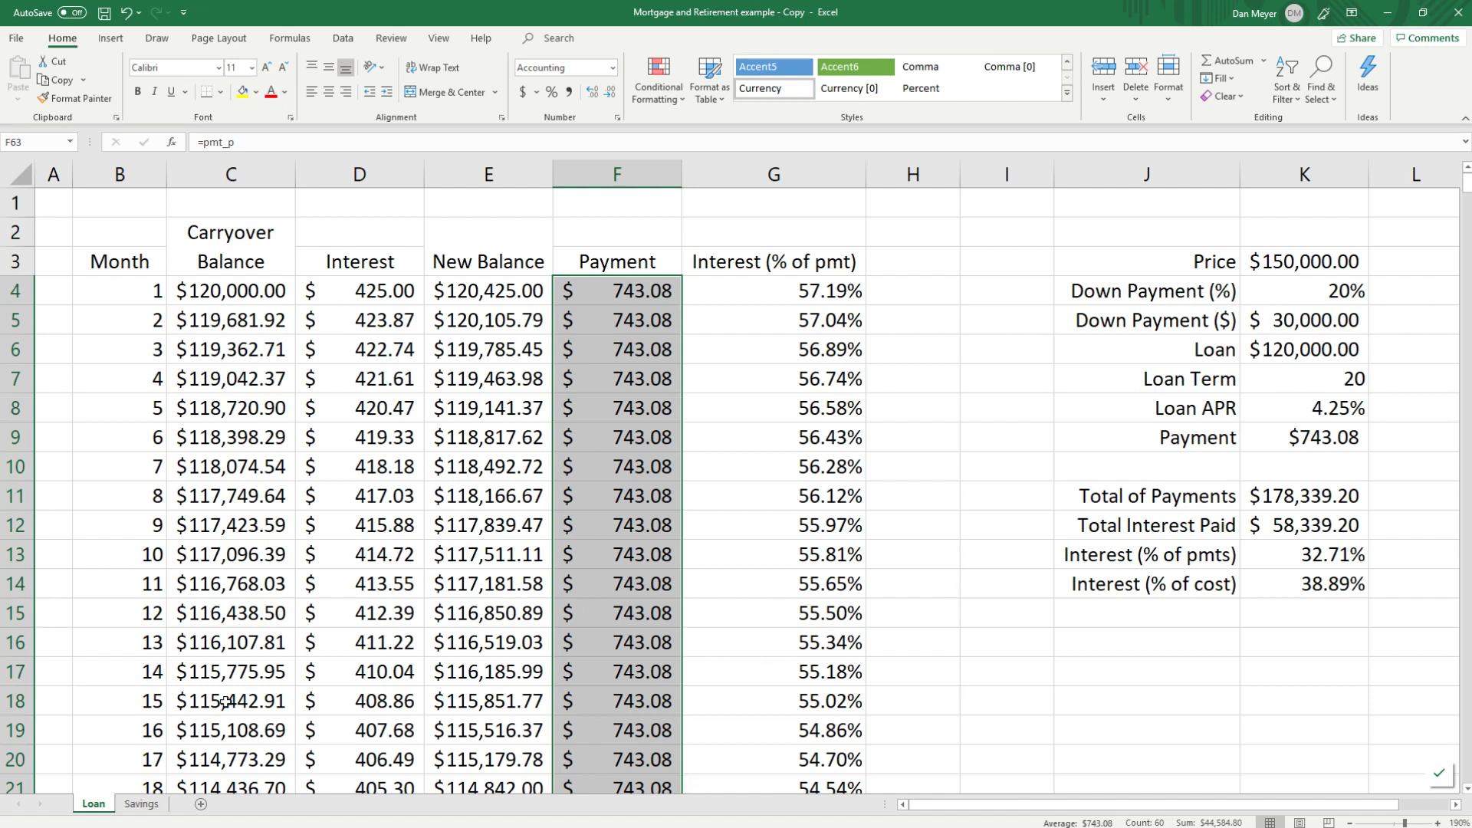
Step: On the Savings sheet, enter a Yearly Income of 40000 in I3 and give it the dollar accounting format
{"action": "left_click", "coordinate": [141, 804]}
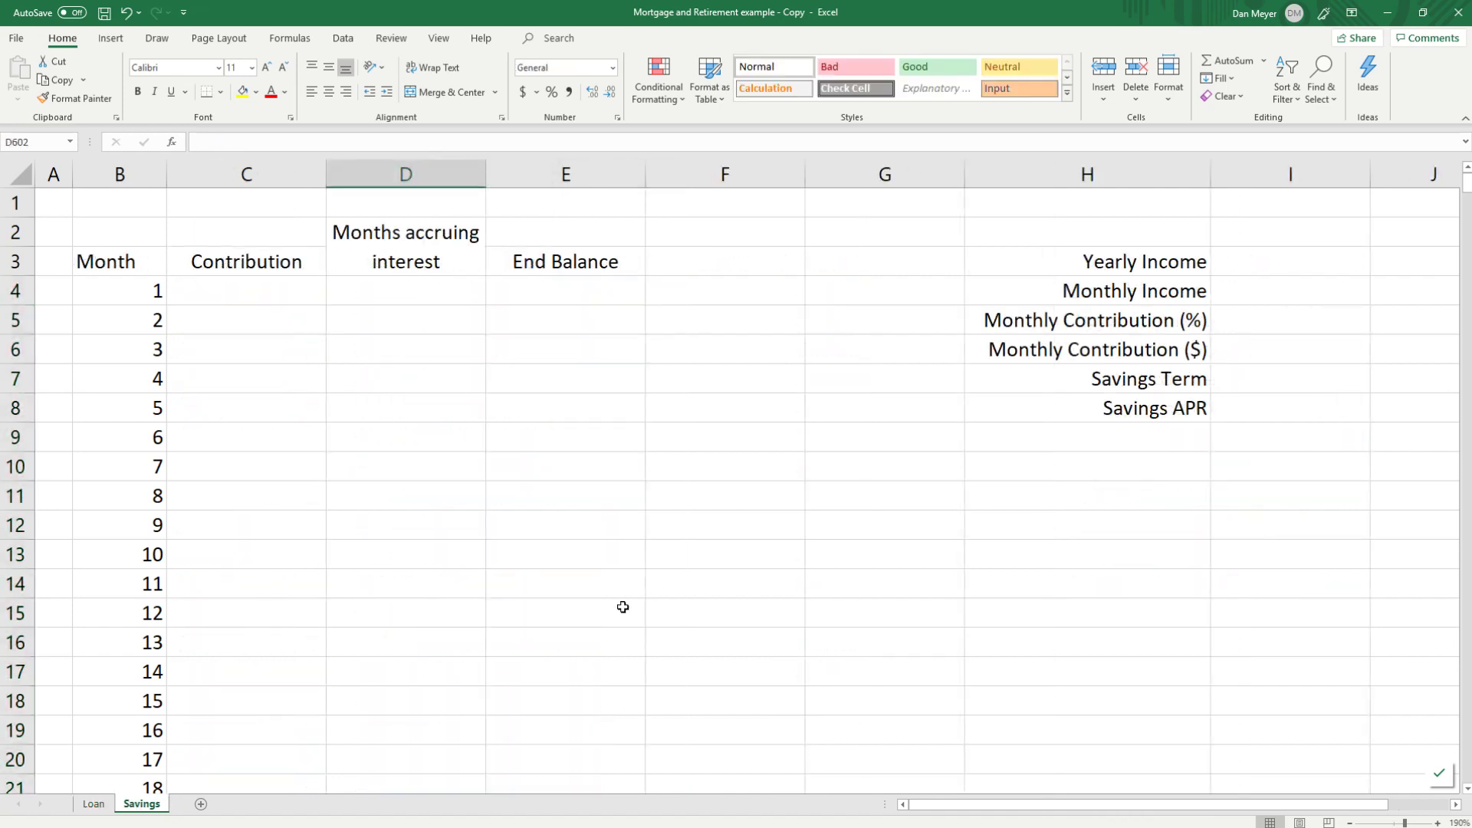
{"action": "left_click", "coordinate": [1247, 266]}
{"action": "type", "text": "4"}
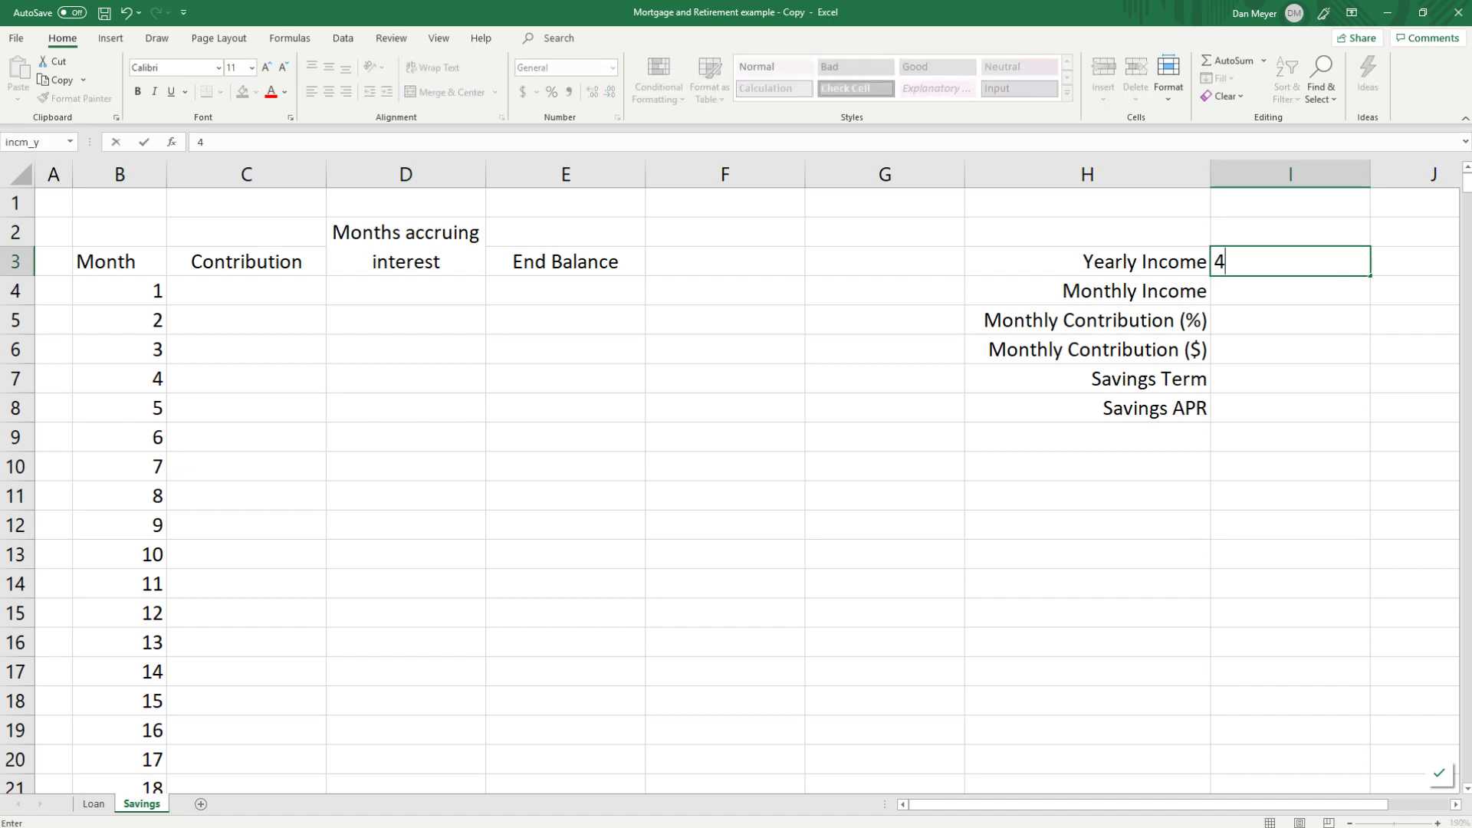
{"action": "type", "text": "0000"}
{"action": "key", "text": "Return"}
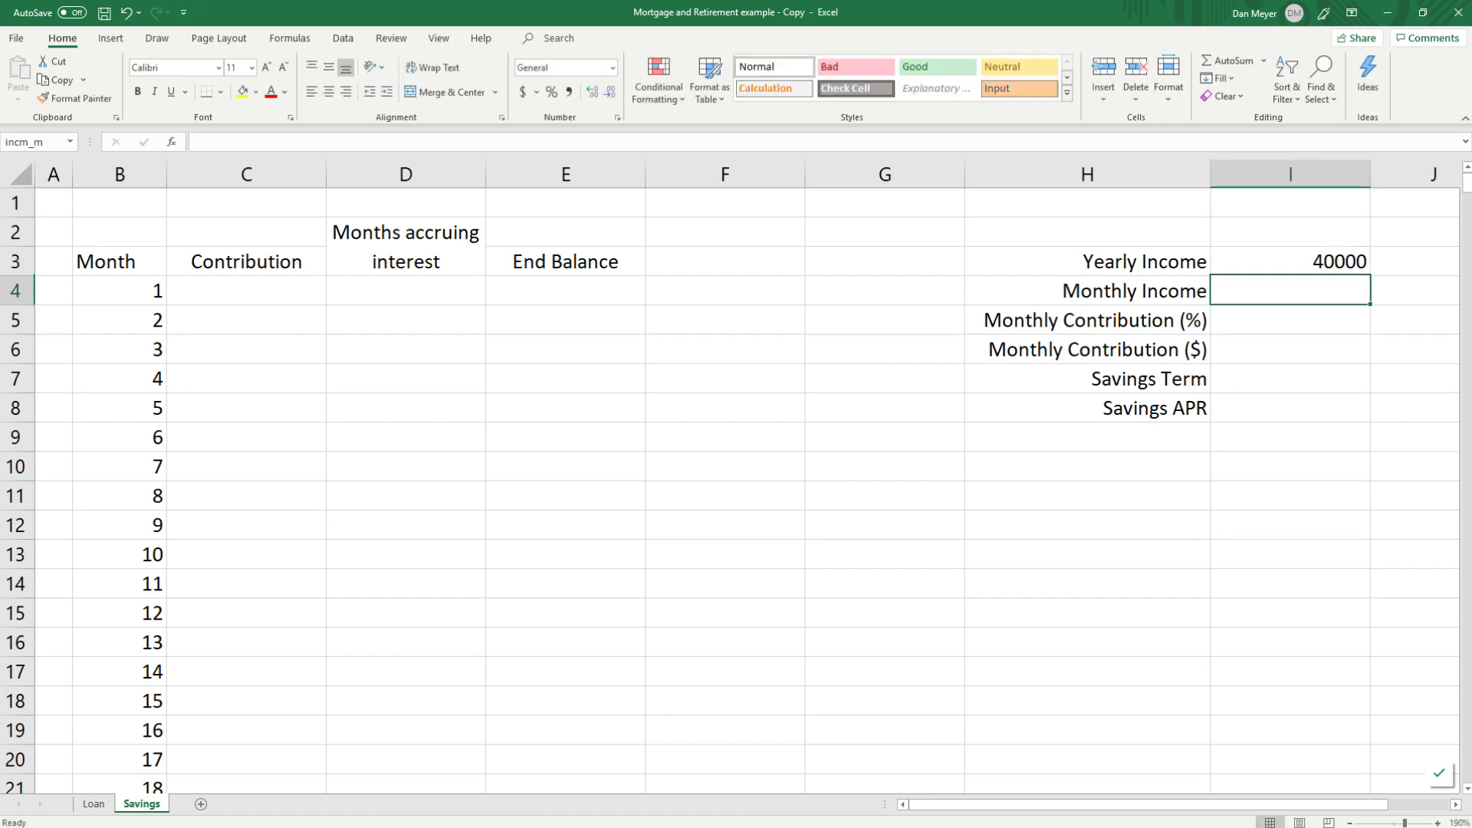
{"action": "left_click", "coordinate": [1321, 262]}
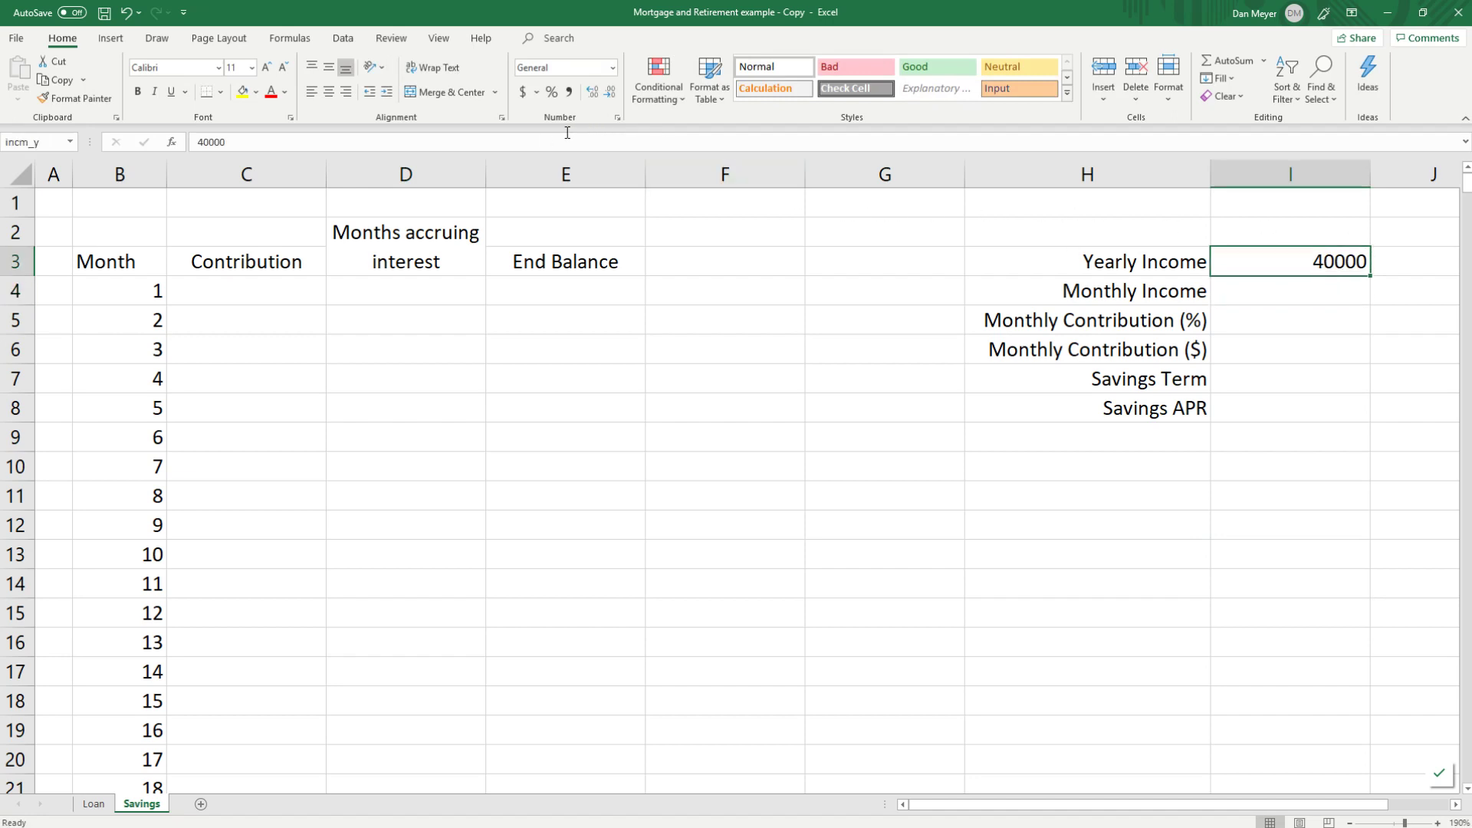
{"action": "left_click", "coordinate": [522, 93]}
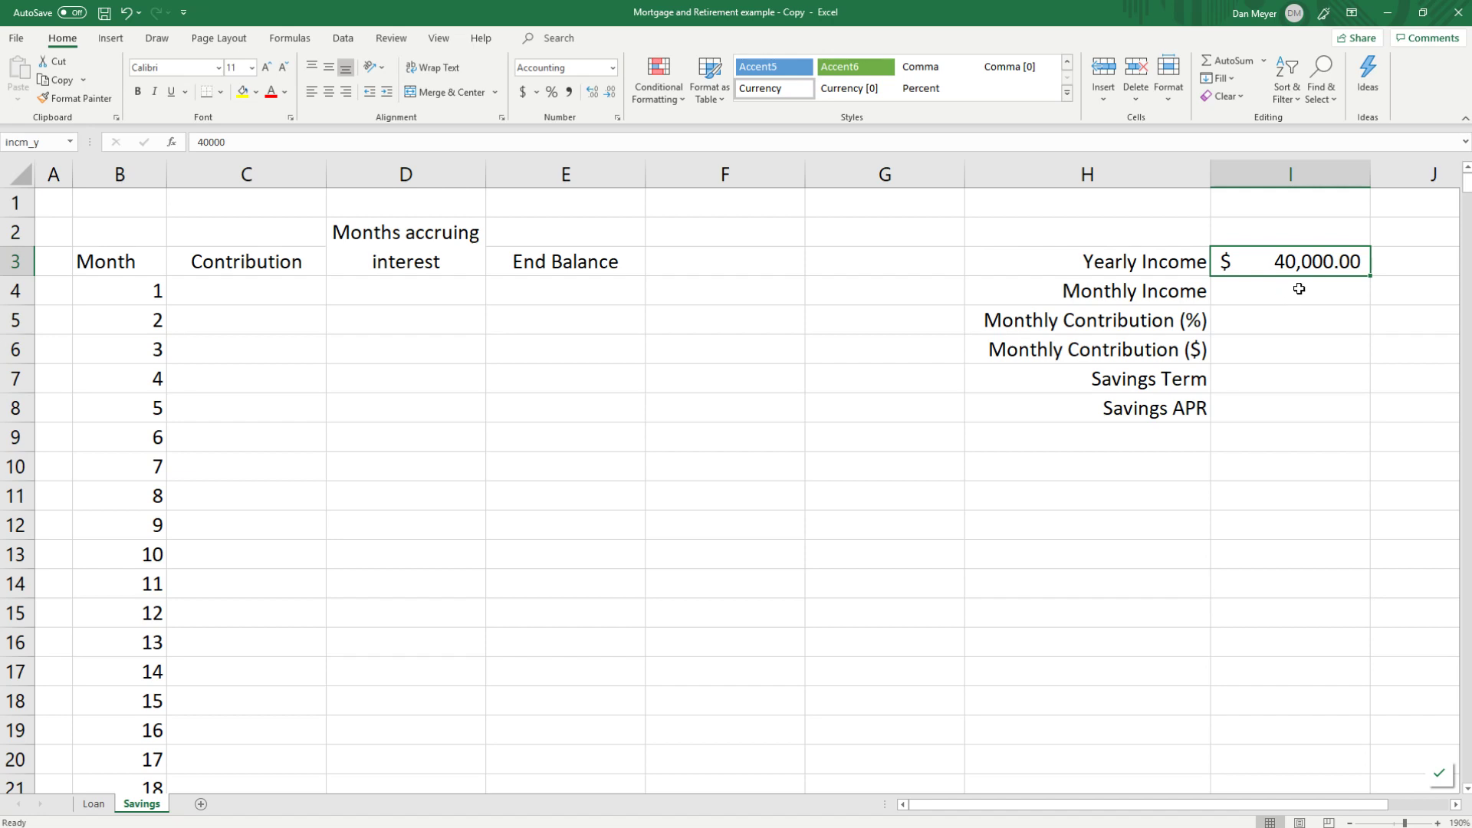
Step: Calculate Monthly Income in I4 as =incm_y/12 and give it the dollar accounting format
{"action": "left_click", "coordinate": [1282, 293]}
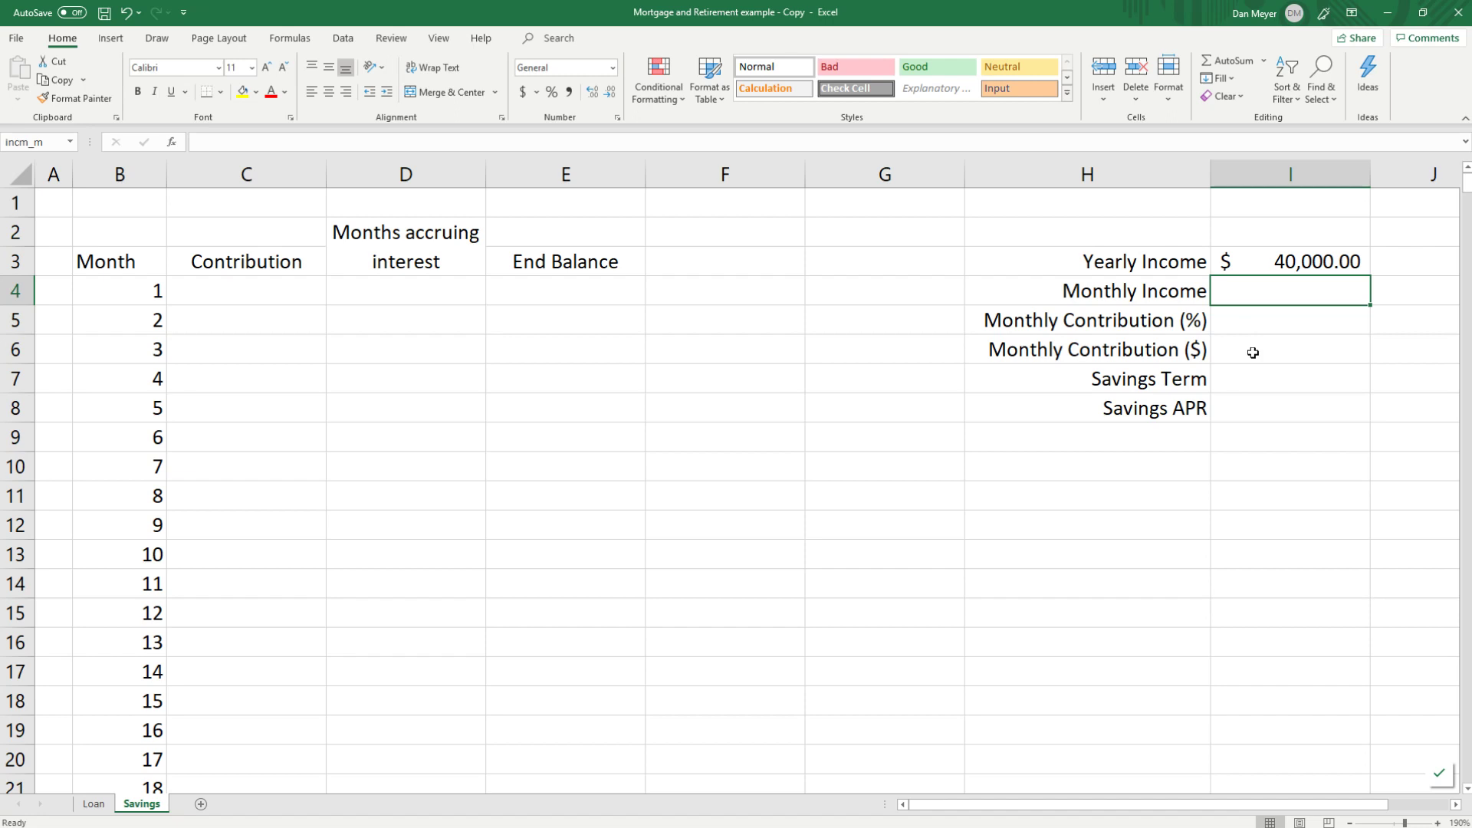
{"action": "type", "text": "="}
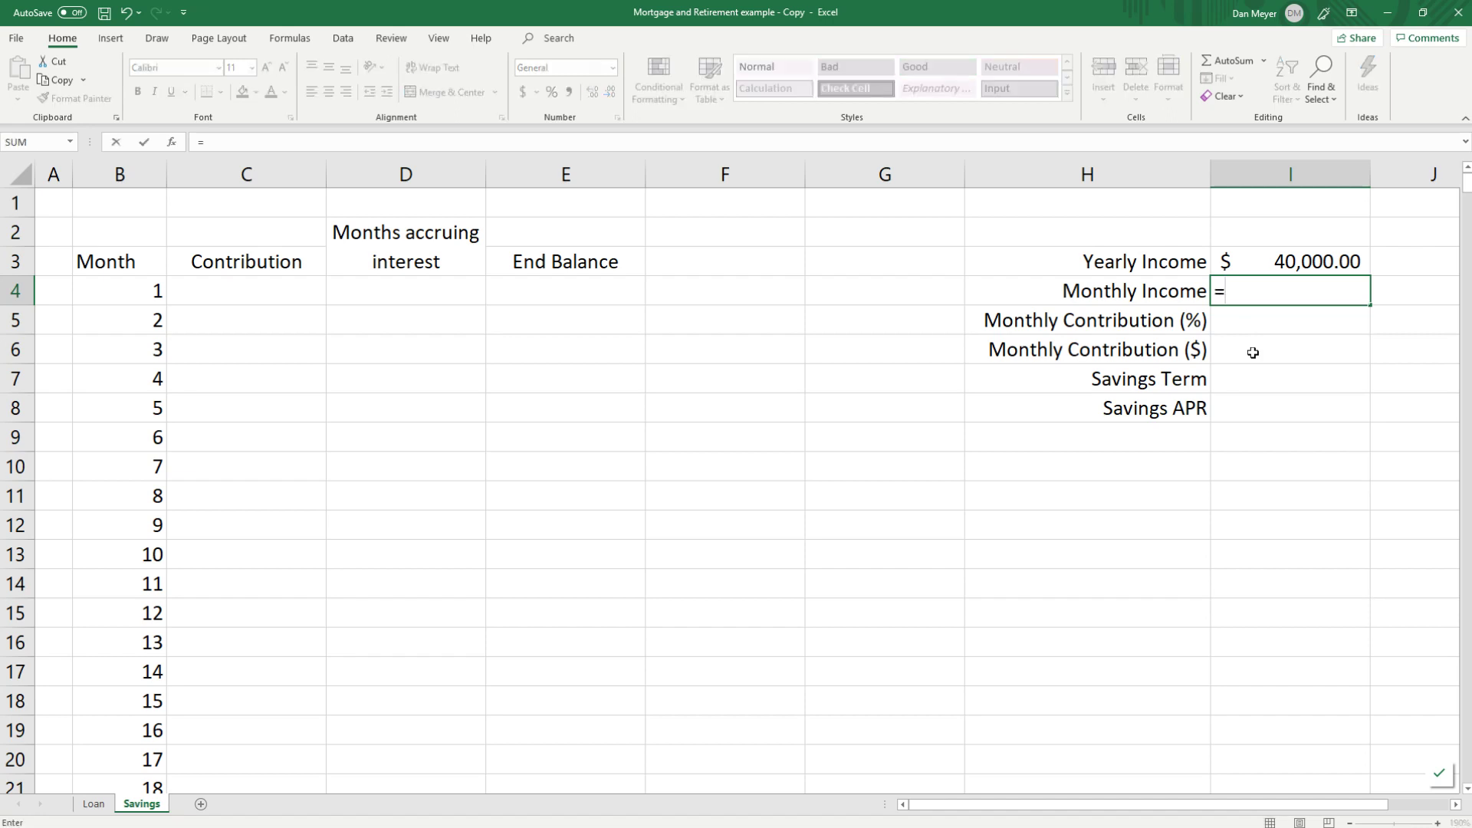
{"action": "type", "text": "incm_y/"}
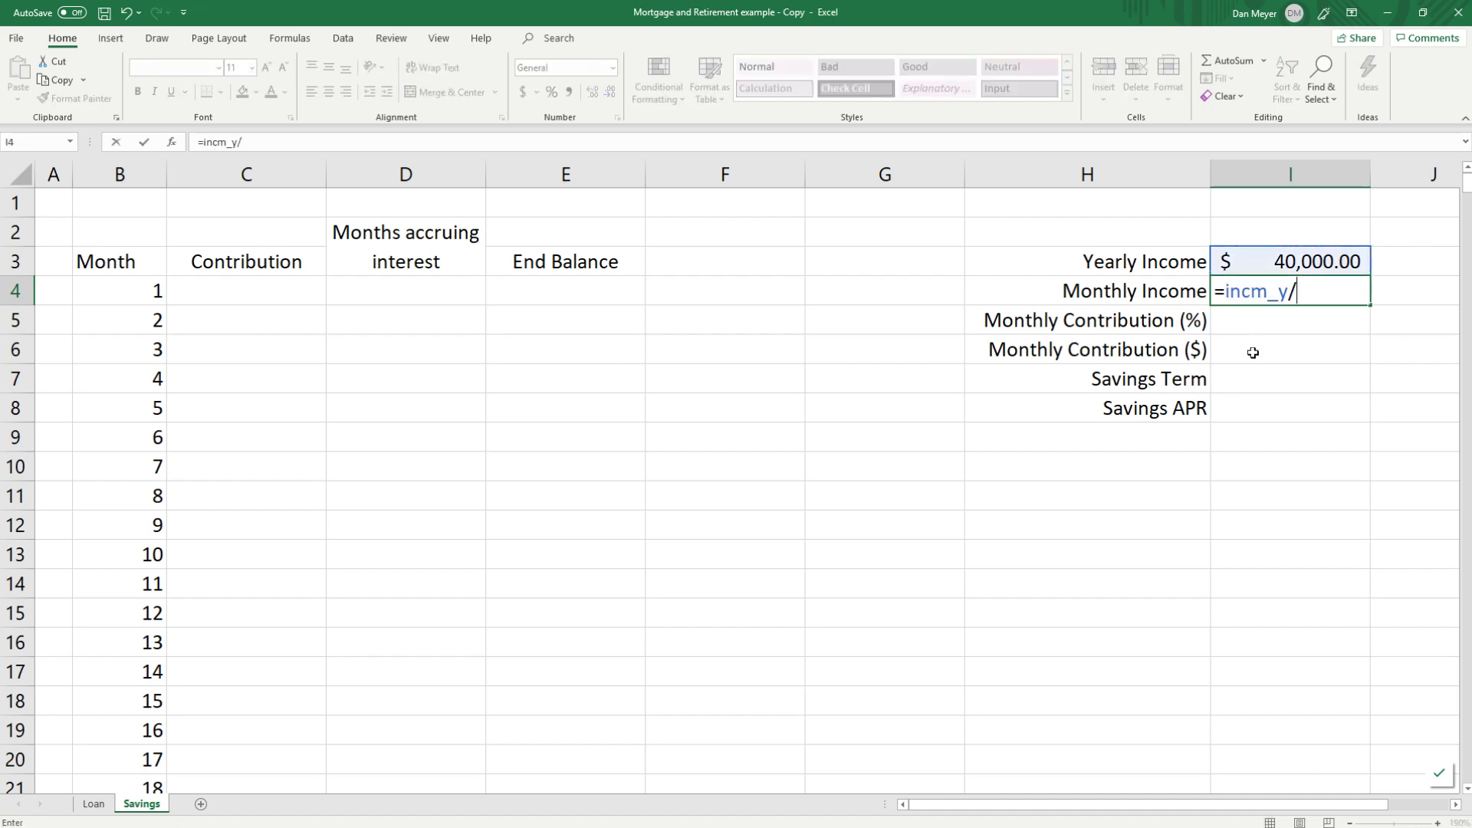
{"action": "type", "text": "12"}
{"action": "key", "text": "Return"}
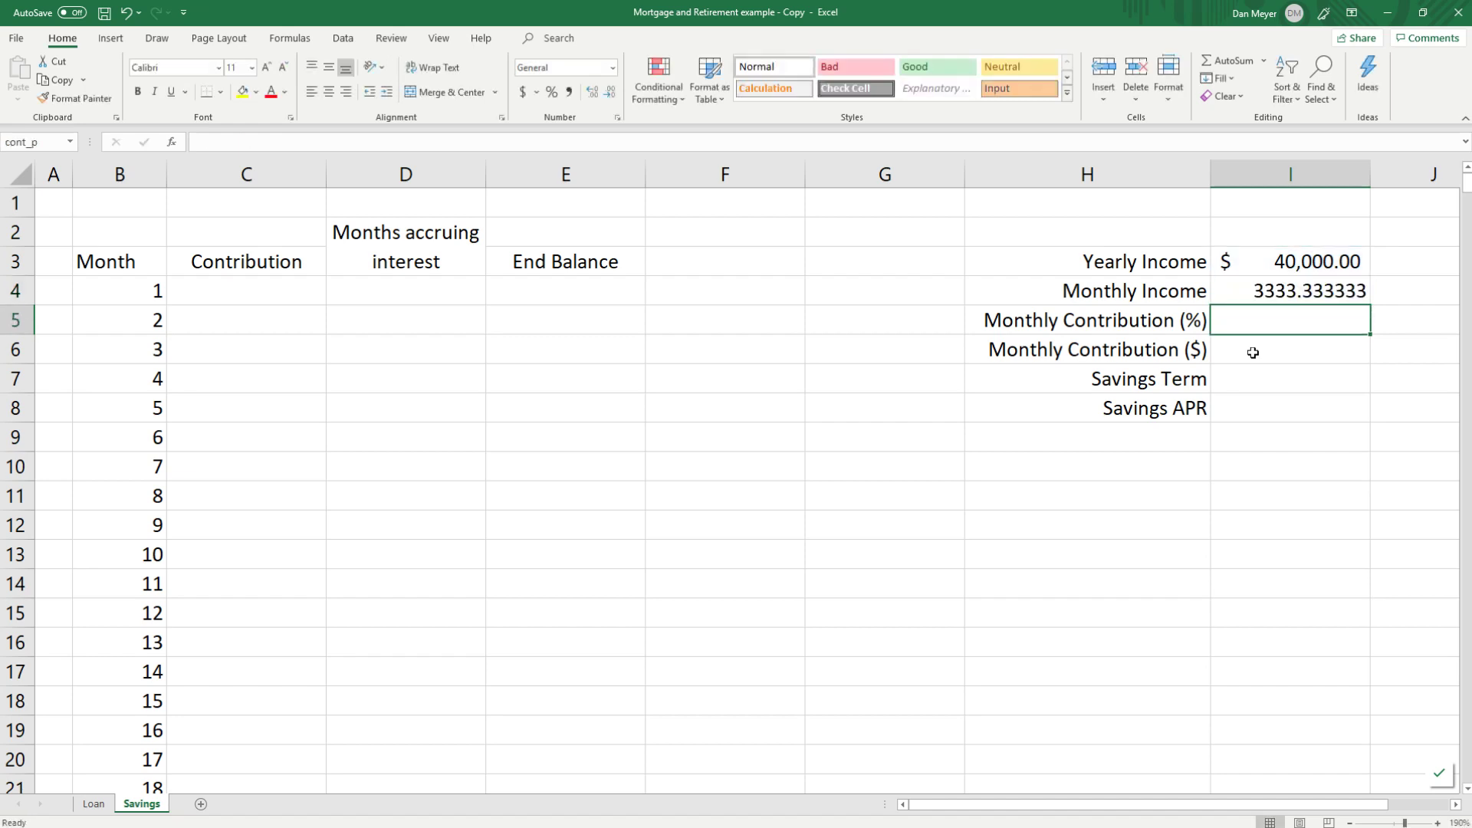
{"action": "left_click", "coordinate": [1274, 281]}
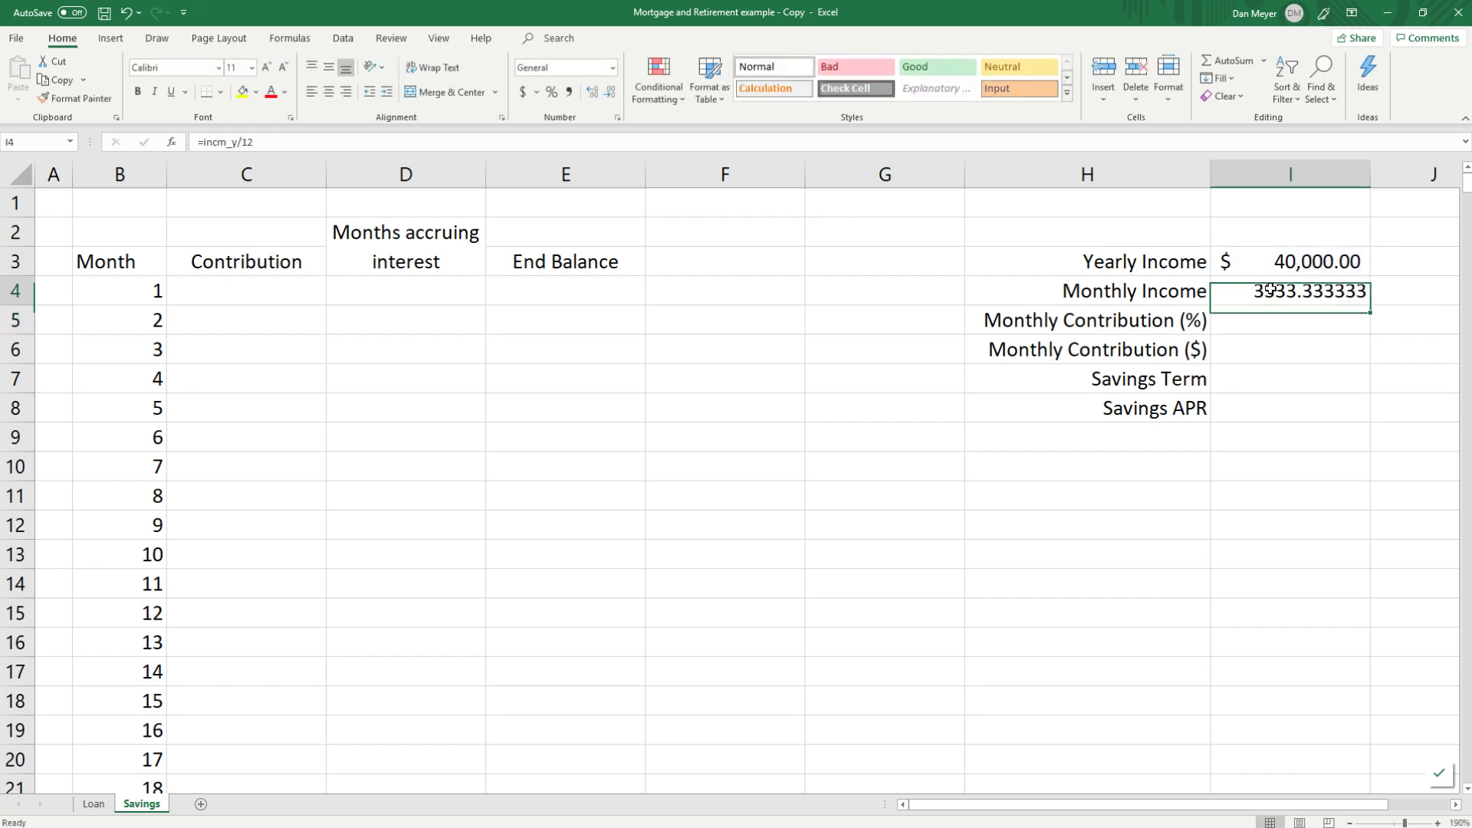
{"action": "left_click", "coordinate": [522, 92]}
Step: Enter a Monthly Contribution (%) of 5% in I5
{"action": "left_click", "coordinate": [1238, 329]}
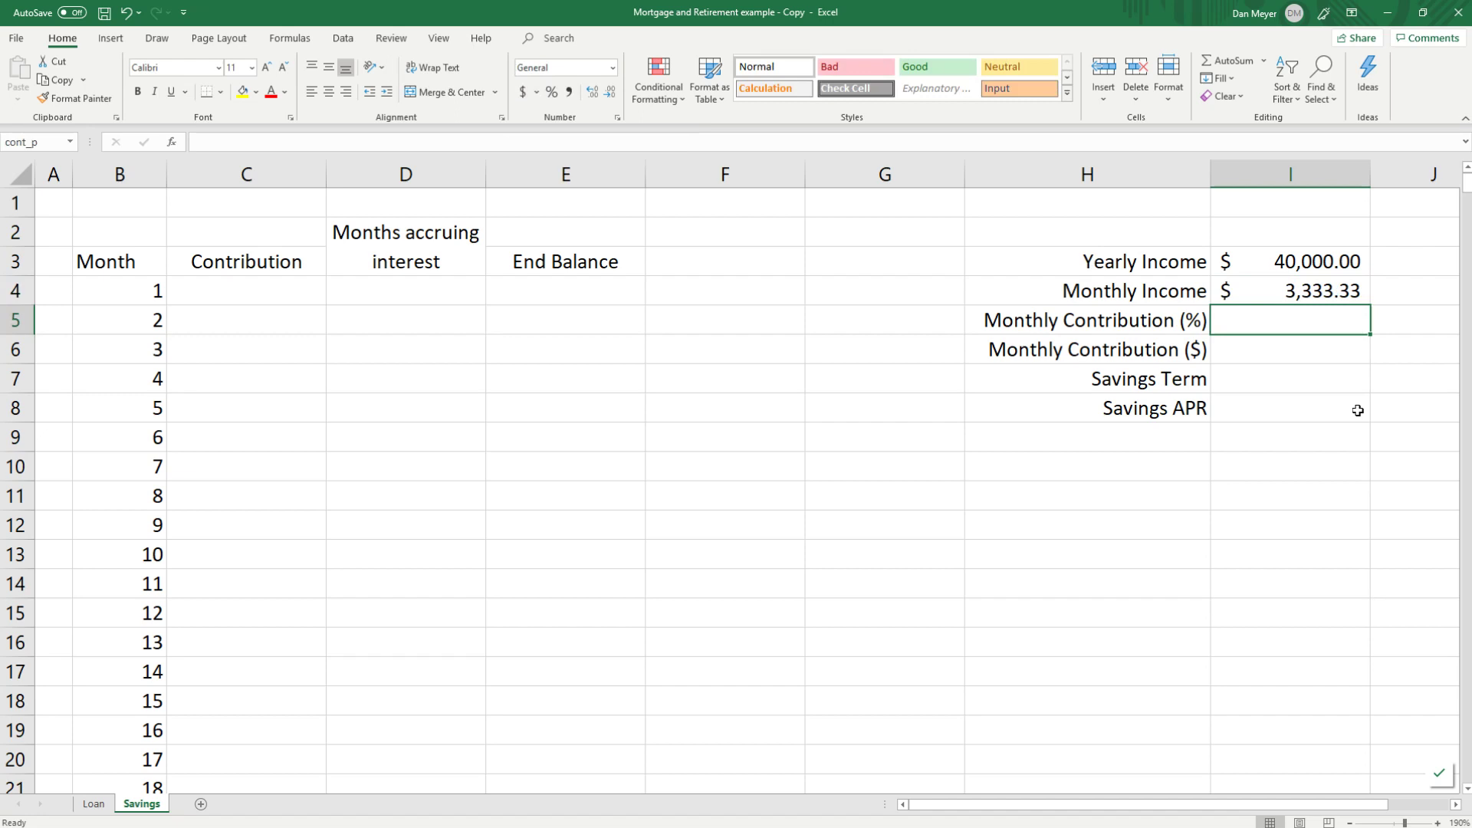
{"action": "type", "text": "10"}
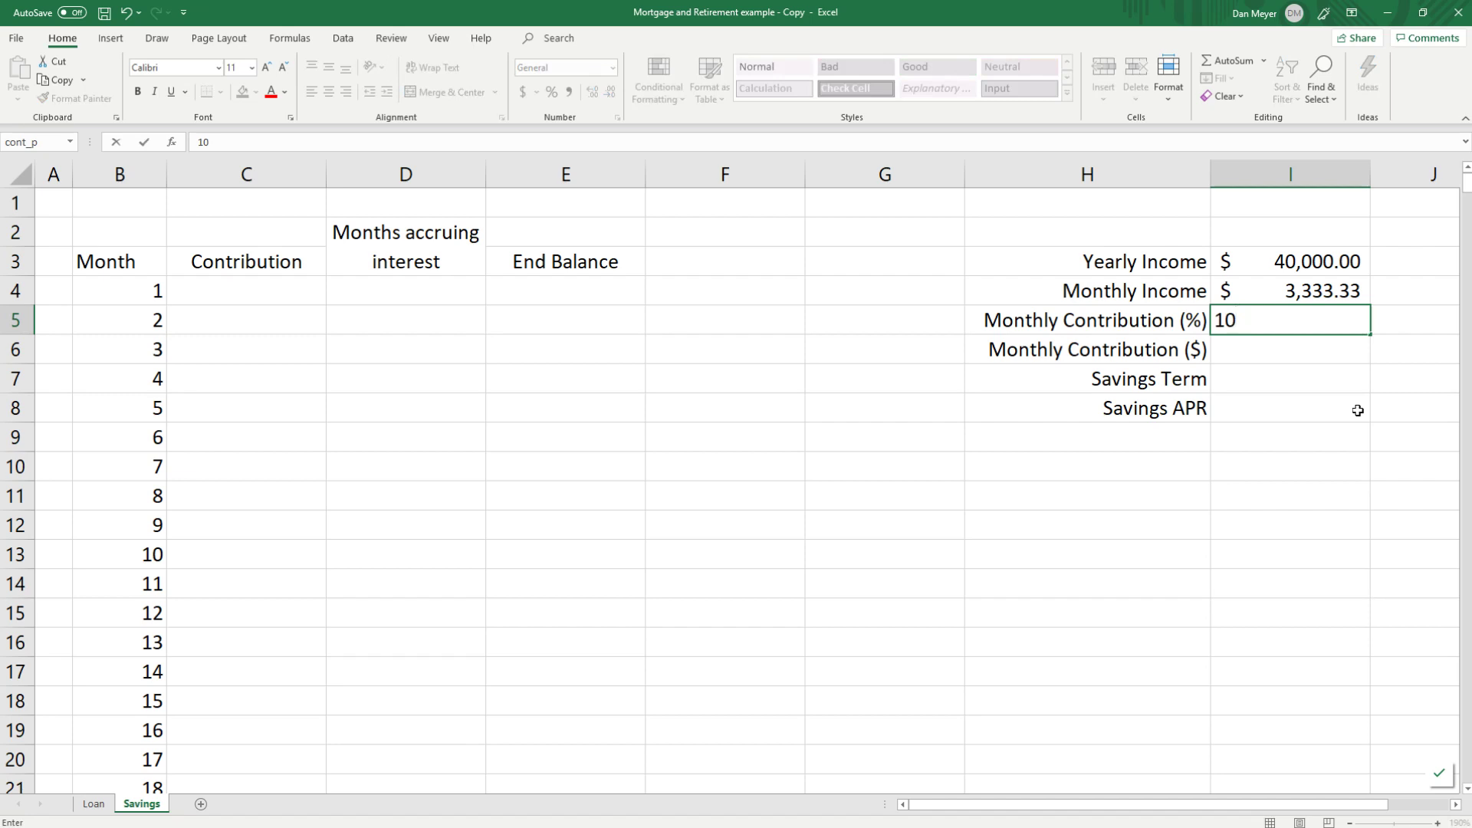
{"action": "key", "text": "BackSpace"}
{"action": "key", "text": "BackSpace"}
{"action": "type", "text": "5"}
{"action": "key", "text": "Return"}
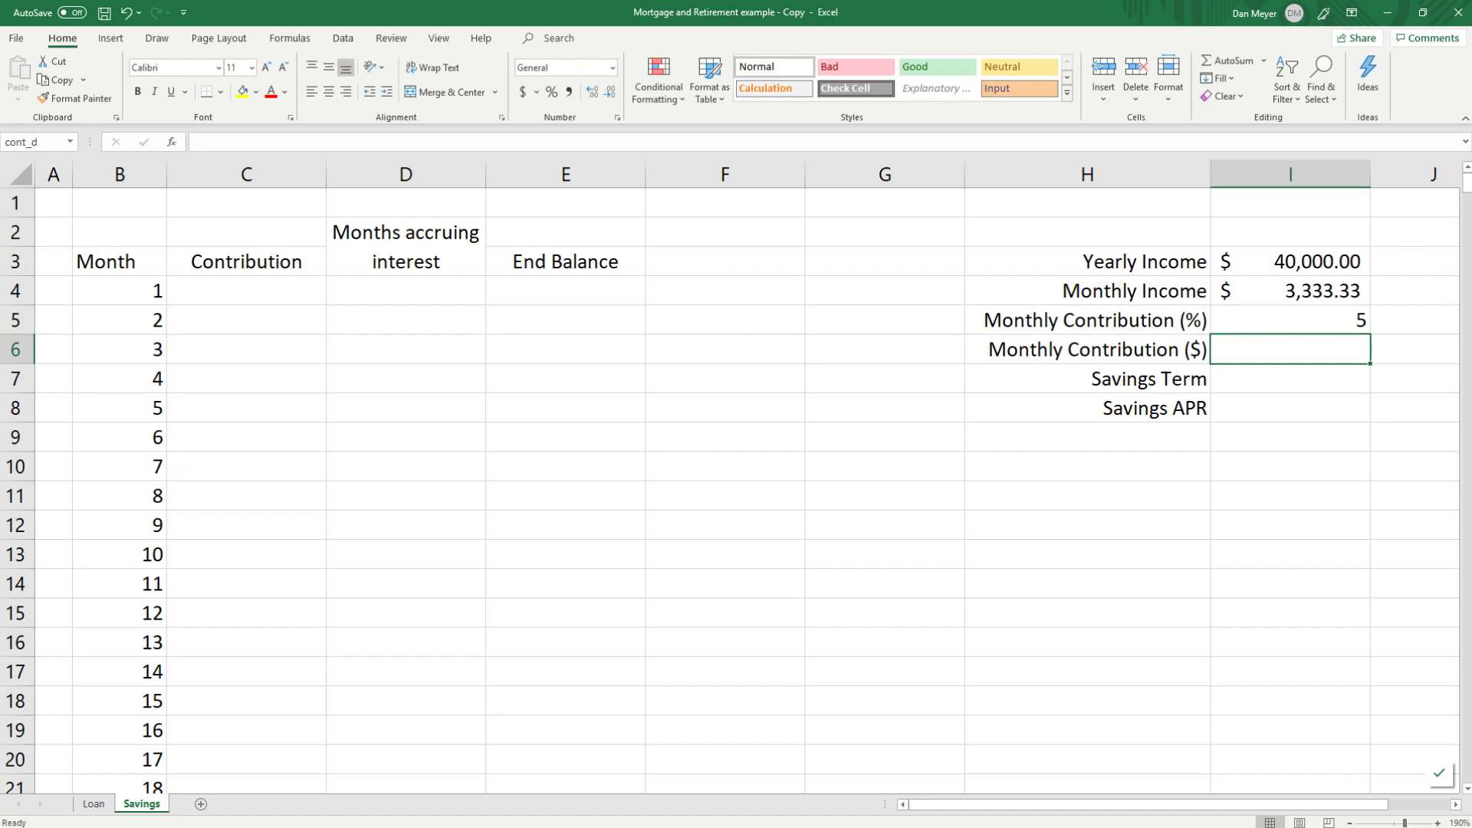
{"action": "left_click", "coordinate": [1321, 322]}
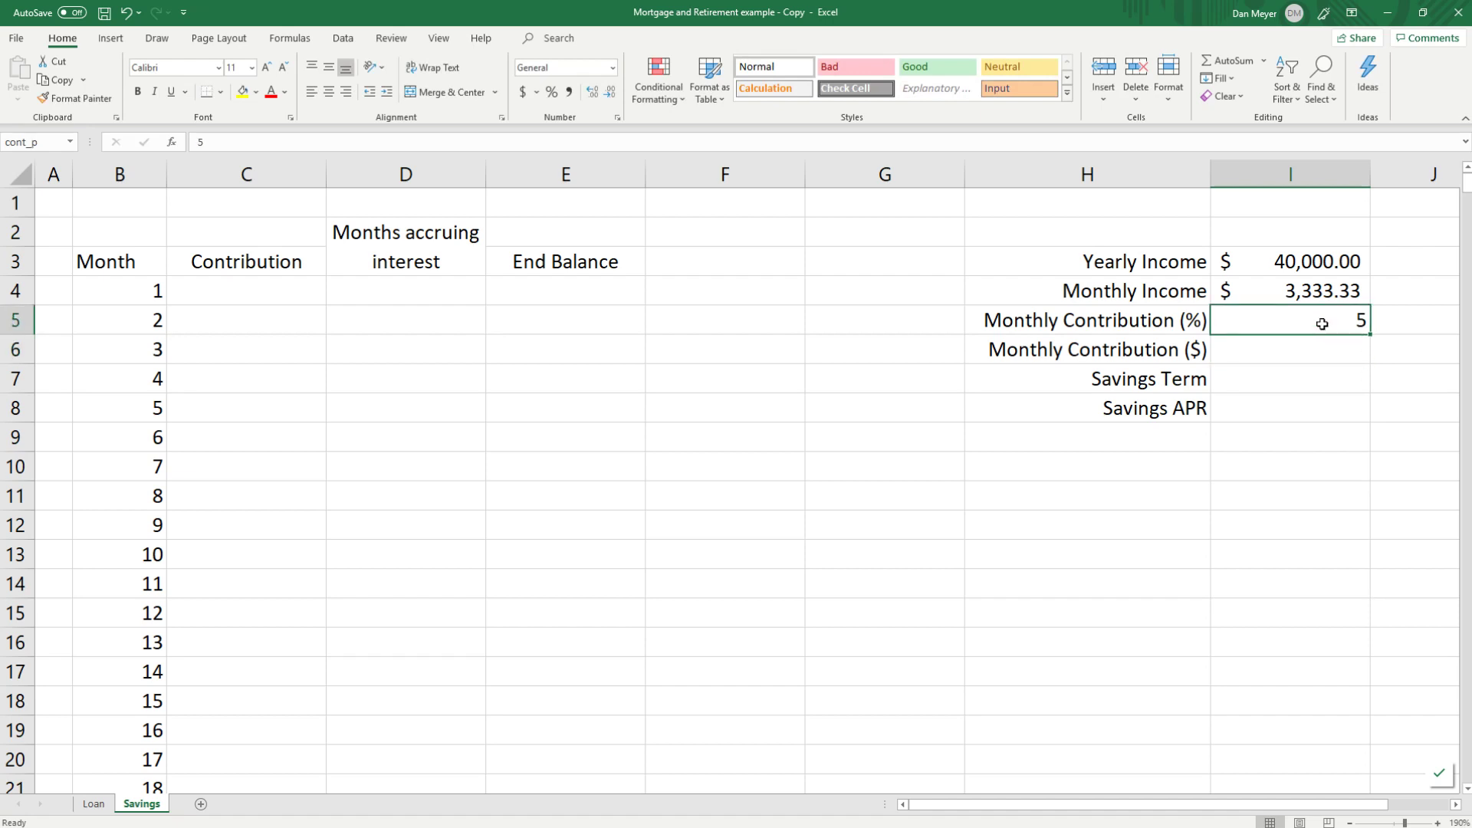
{"action": "type", "text": "%"}
{"action": "key", "text": "BackSpace"}
{"action": "type", "text": "5"}
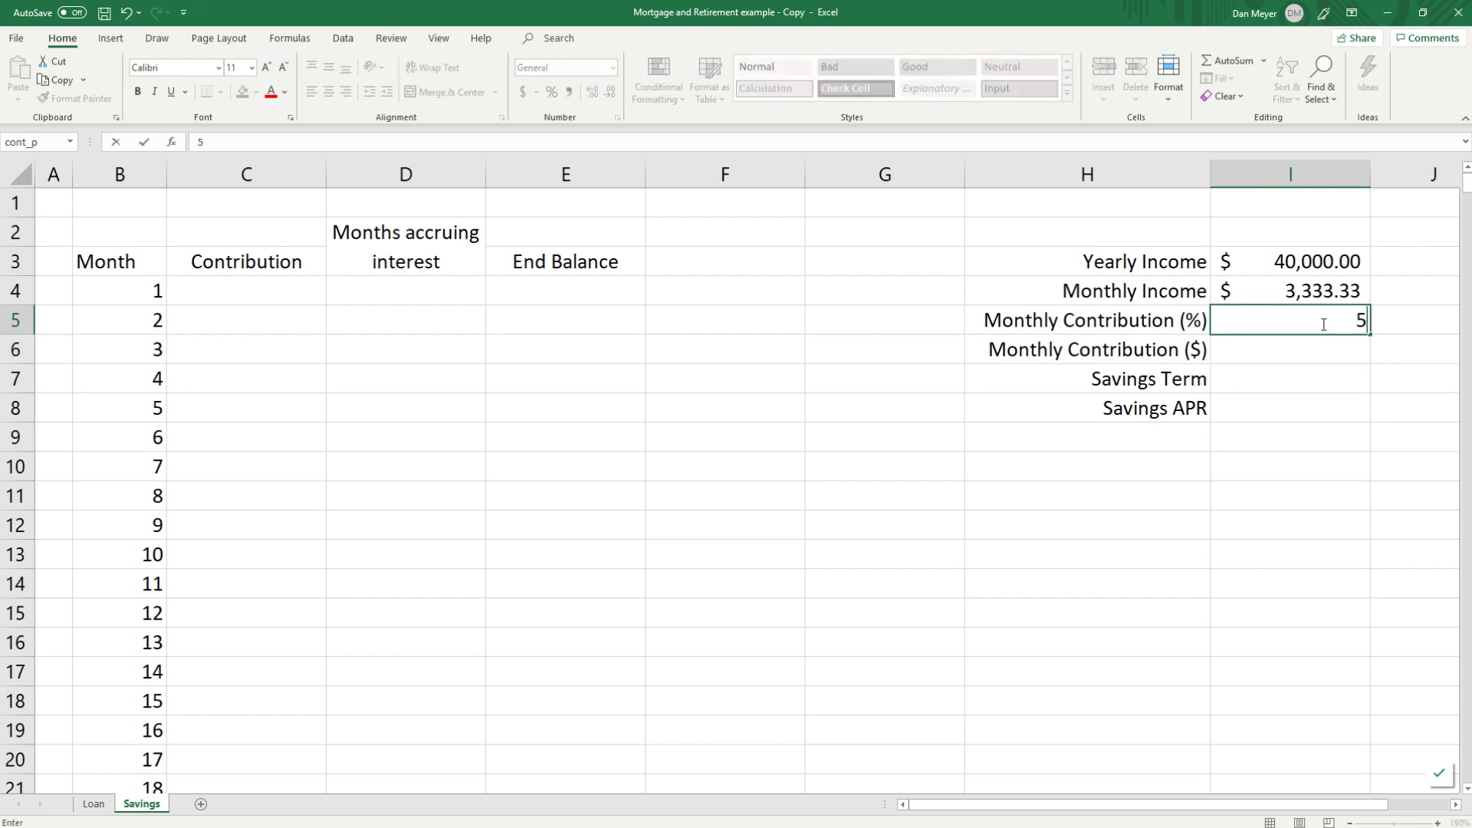
{"action": "type", "text": "%"}
{"action": "key", "text": "Return"}
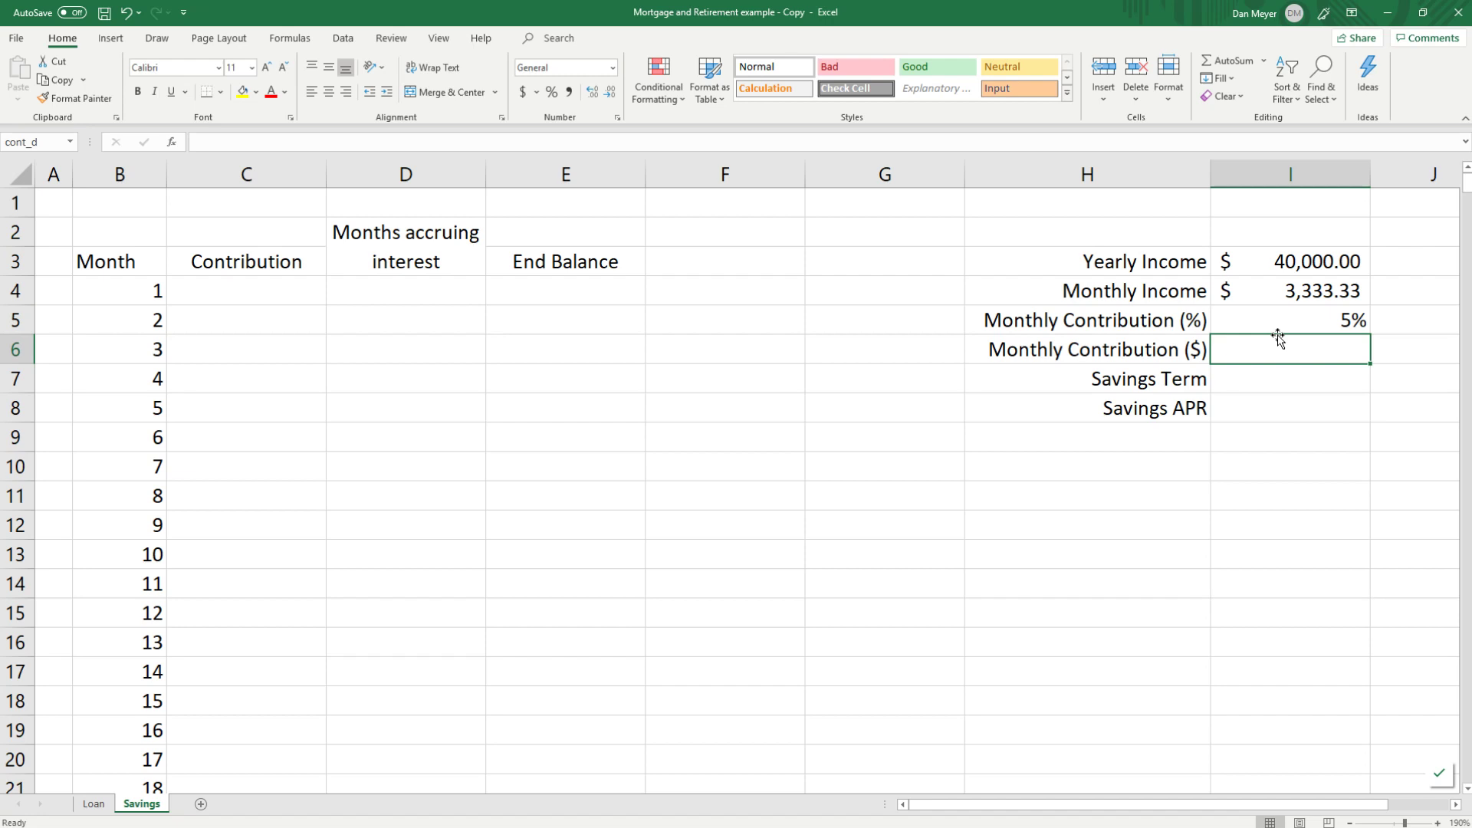
Step: Calculate Monthly Contribution ($) in I6 as =cont_p*incm_m and apply the dollar accounting format
{"action": "type", "text": "="}
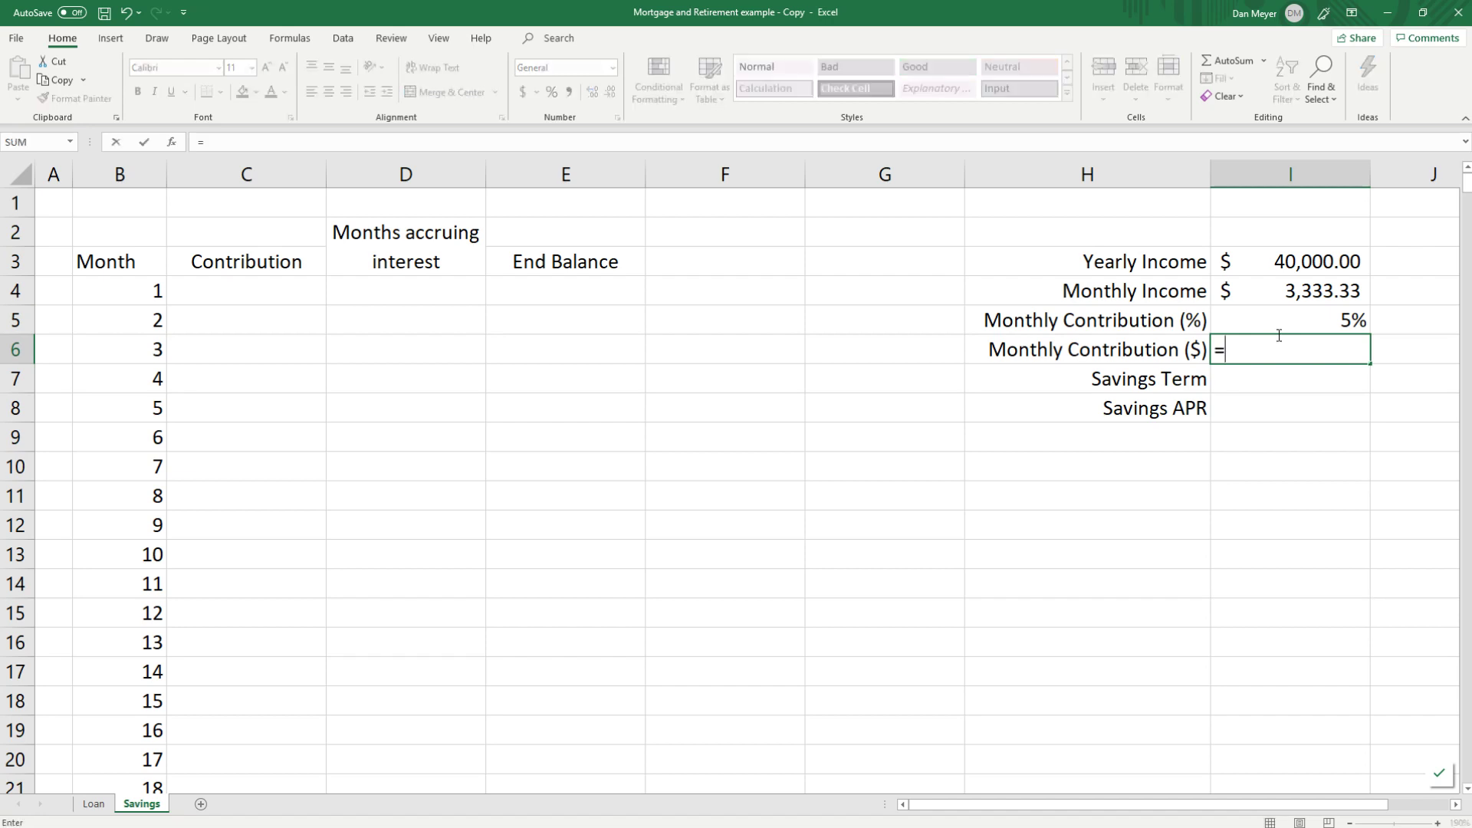
{"action": "left_click", "coordinate": [1279, 331]}
{"action": "type", "text": "*"}
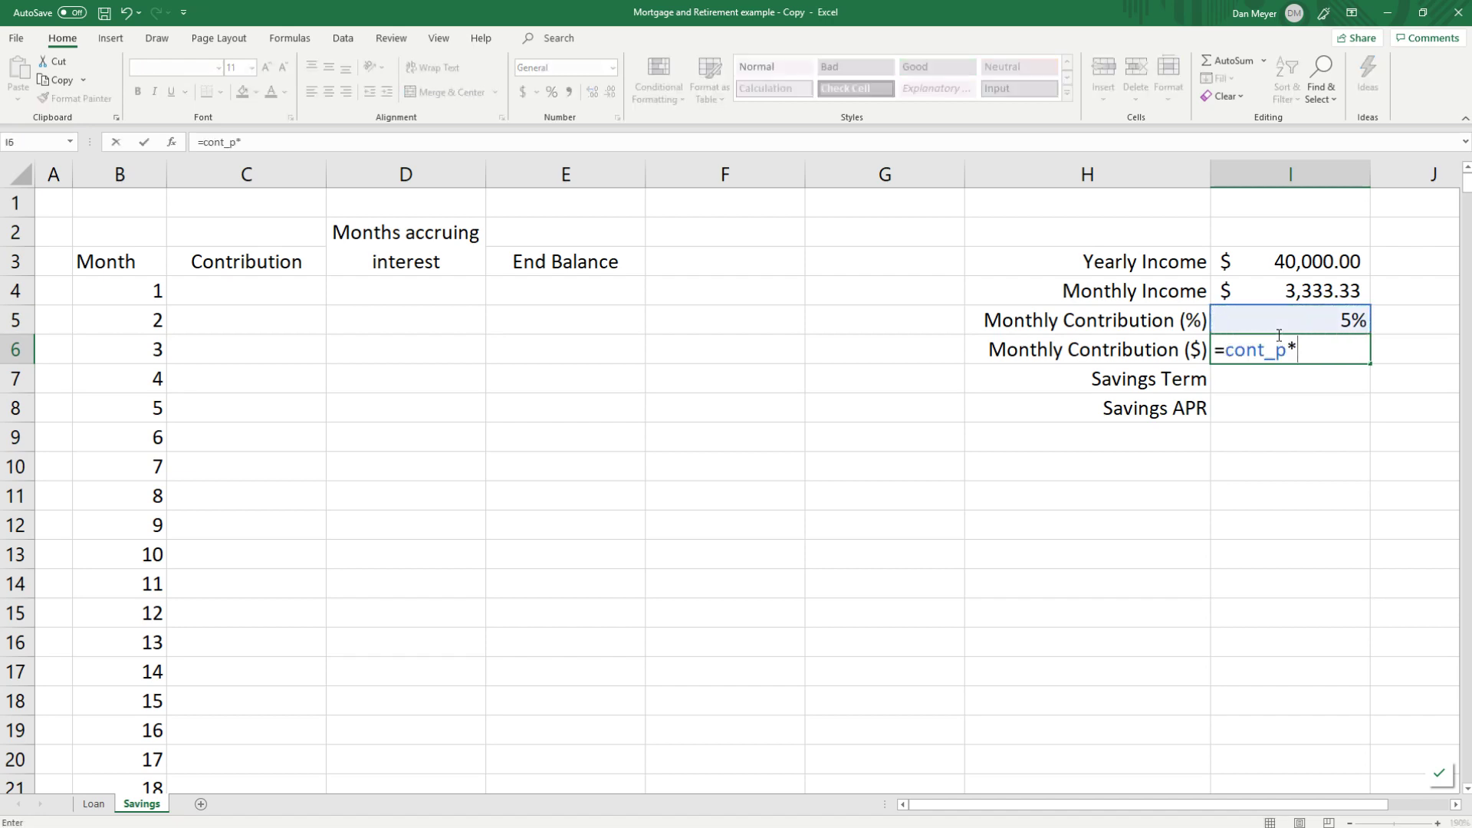
{"action": "key", "text": "Up"}
{"action": "key", "text": "Up"}
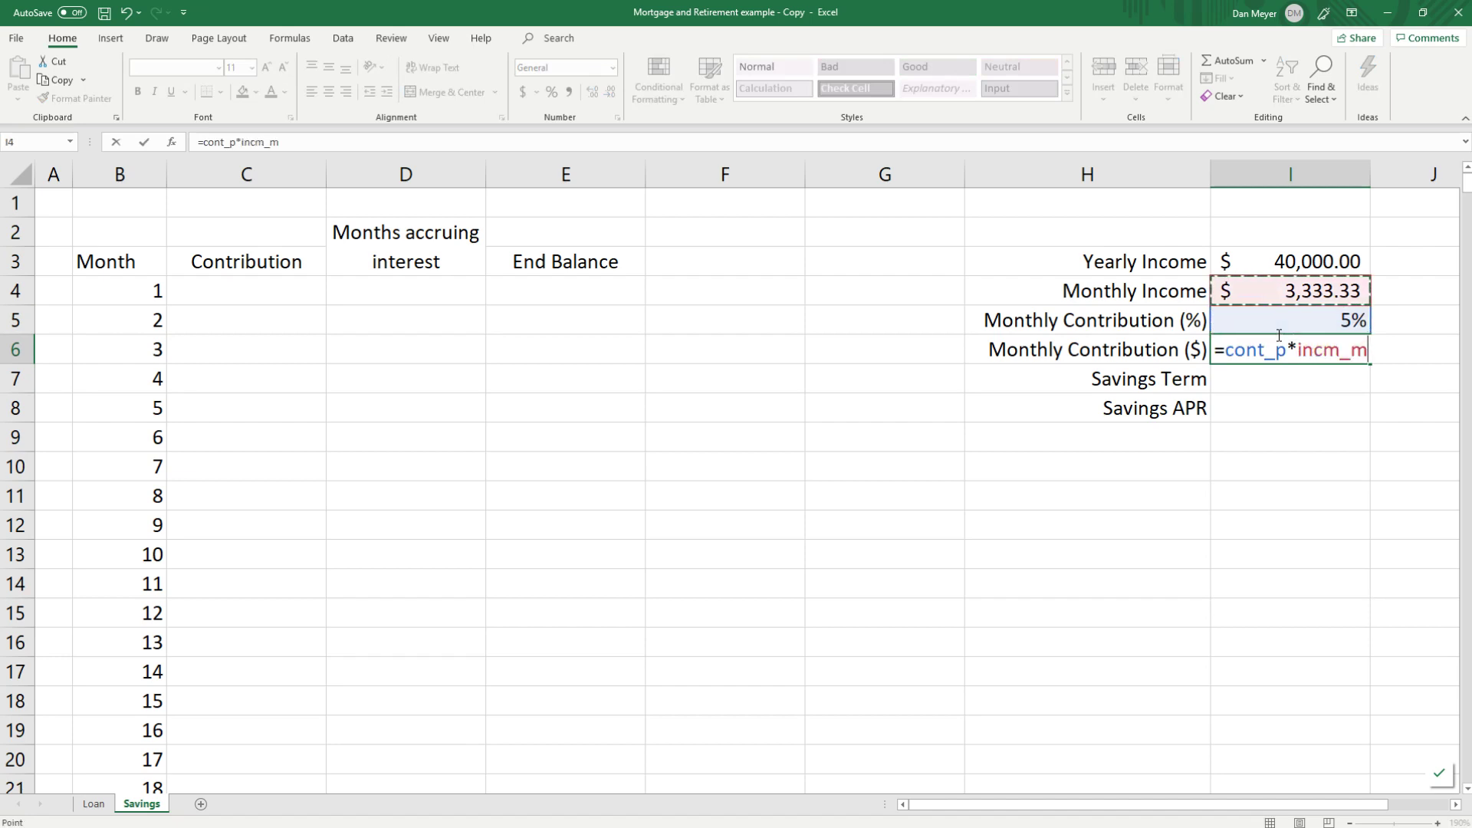
{"action": "key", "text": "Return"}
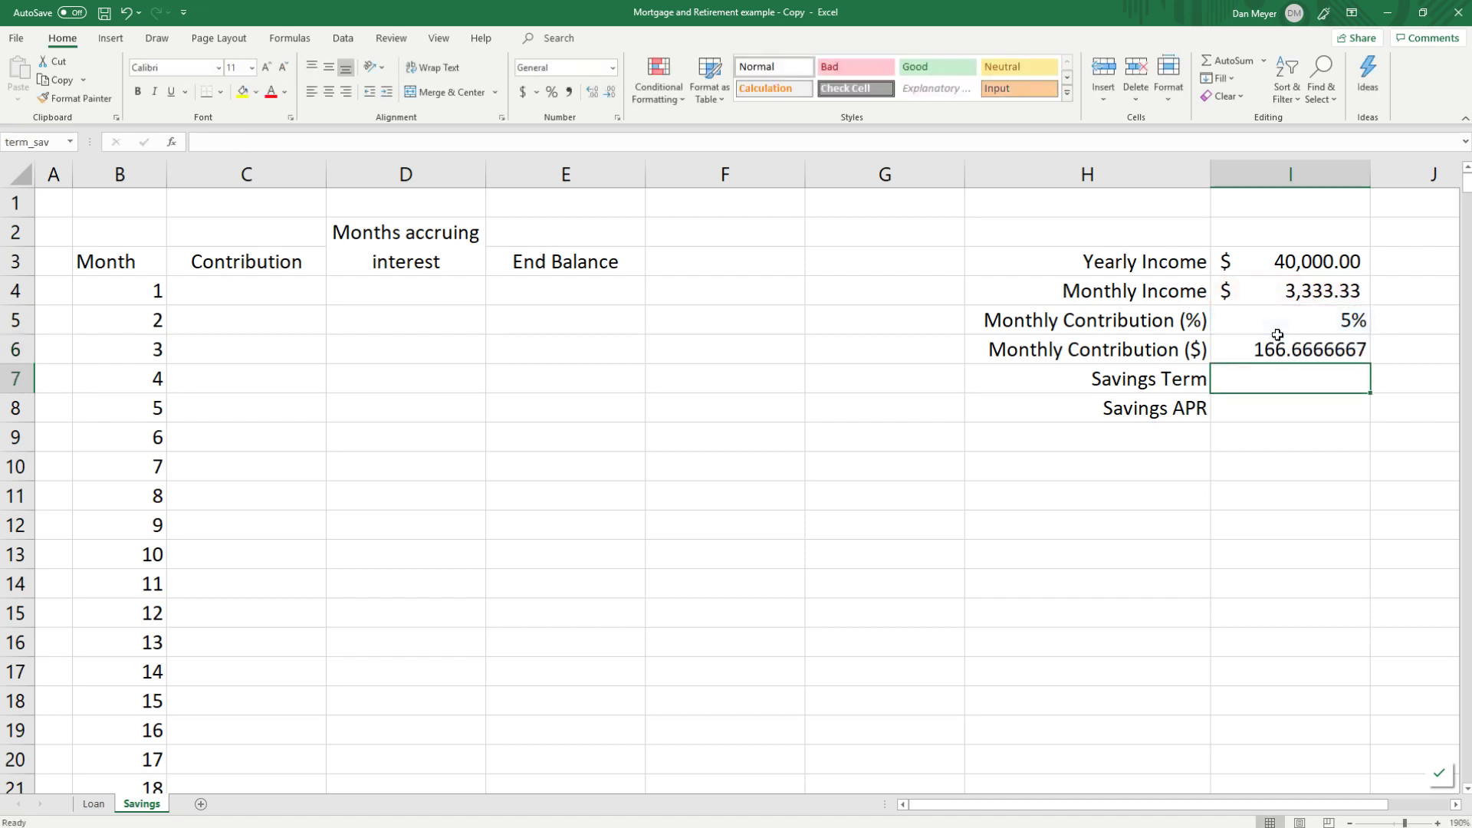
{"action": "left_click", "coordinate": [1329, 350]}
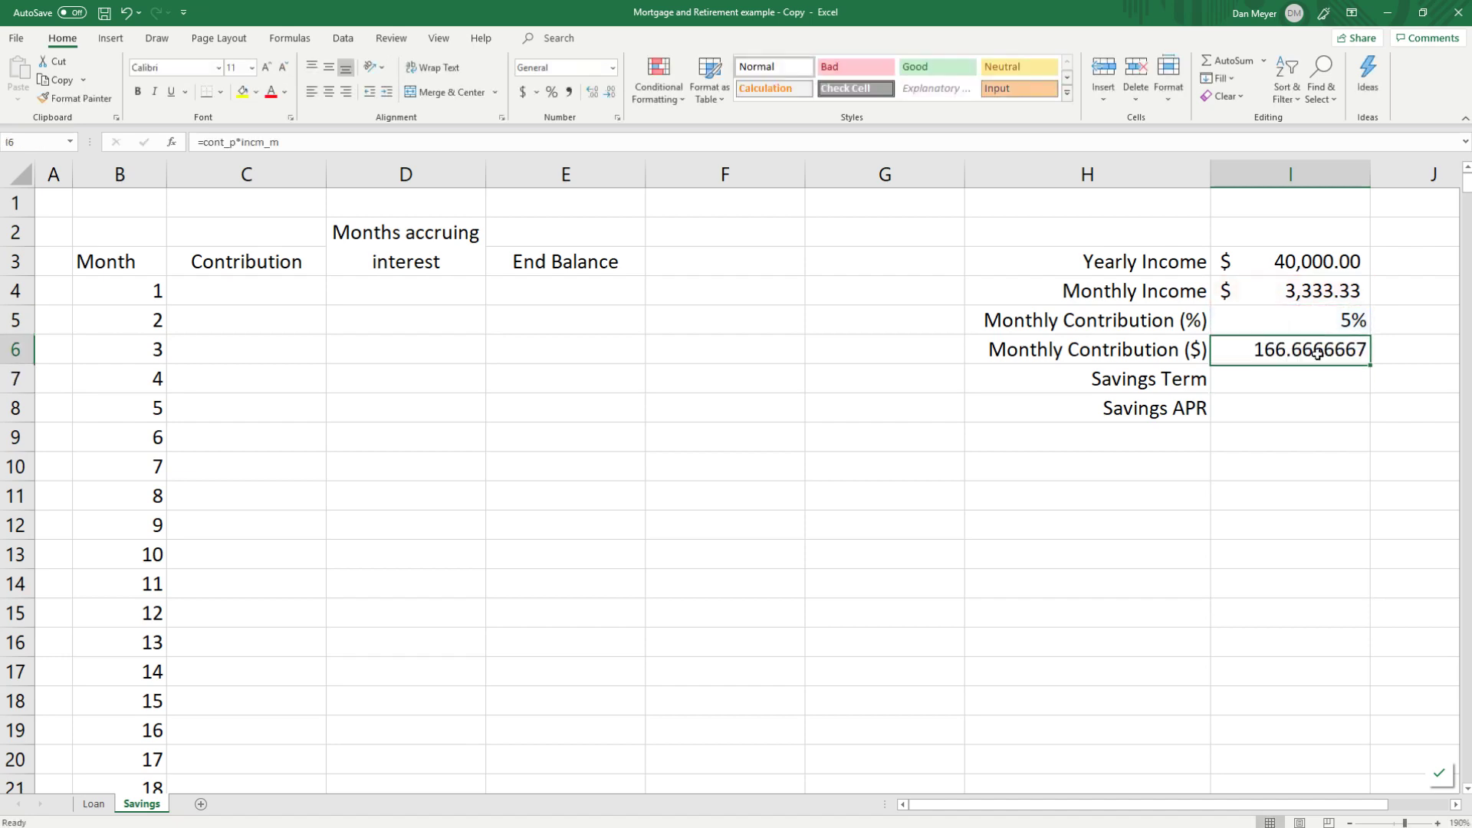
{"action": "left_click", "coordinate": [522, 91]}
Step: Round the Monthly Contribution ($) formula in I6 to two decimals, making it =ROUND(cont_p*incm_m,2)
{"action": "left_click", "coordinate": [204, 142]}
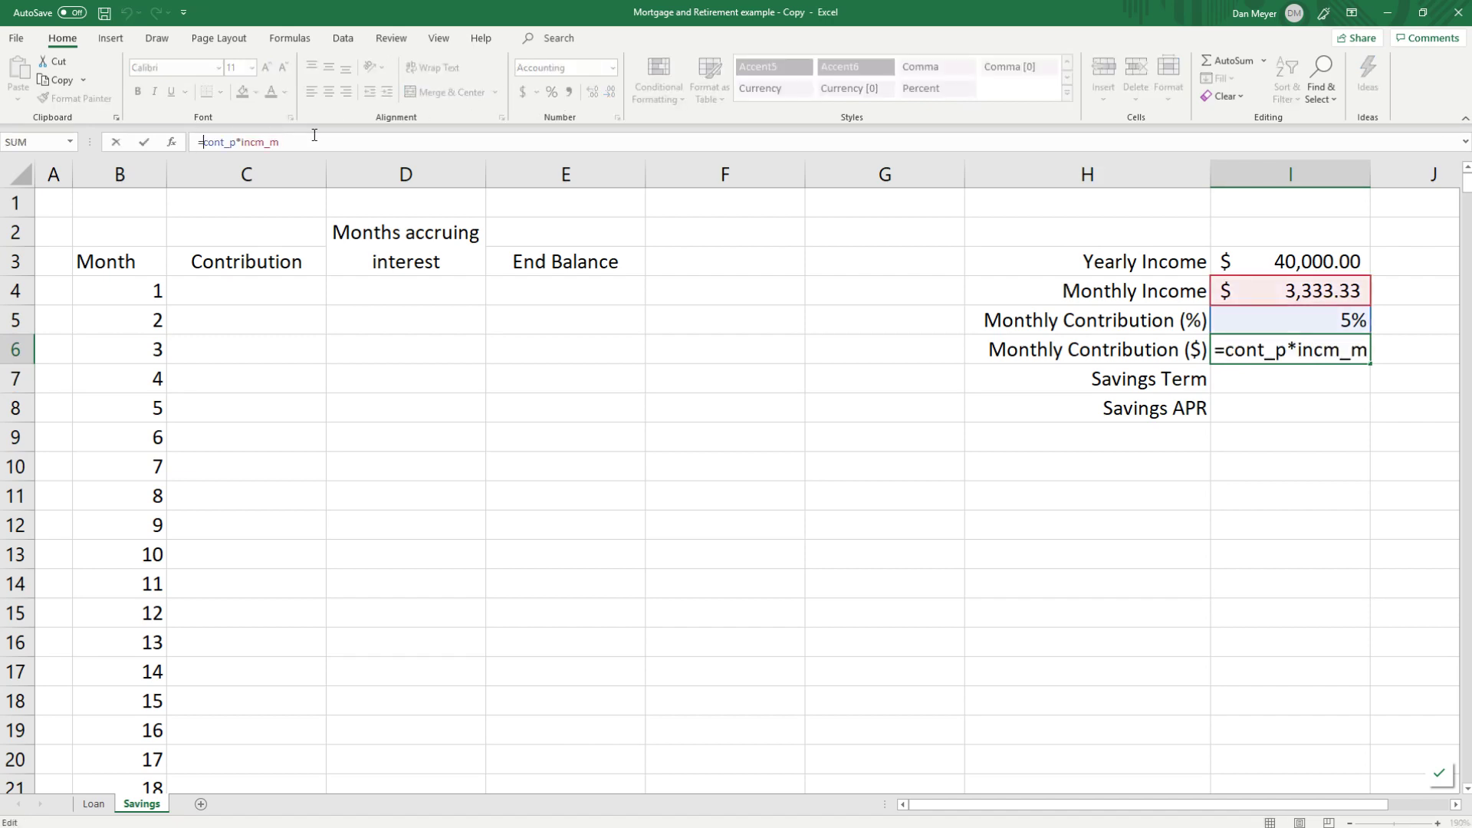
{"action": "type", "text": "round("}
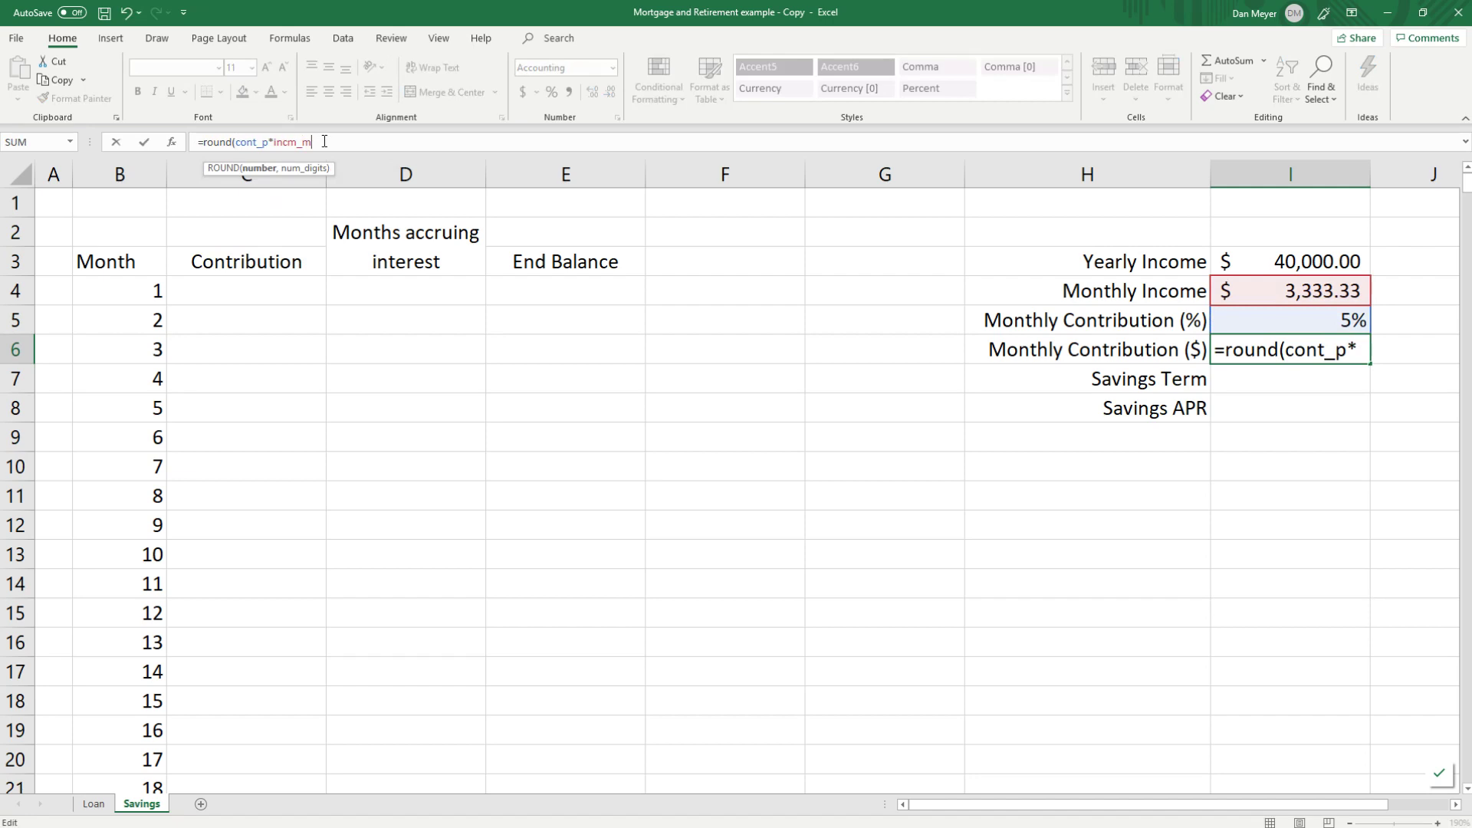
{"action": "left_click", "coordinate": [324, 142]}
{"action": "type", "text": ",2)"}
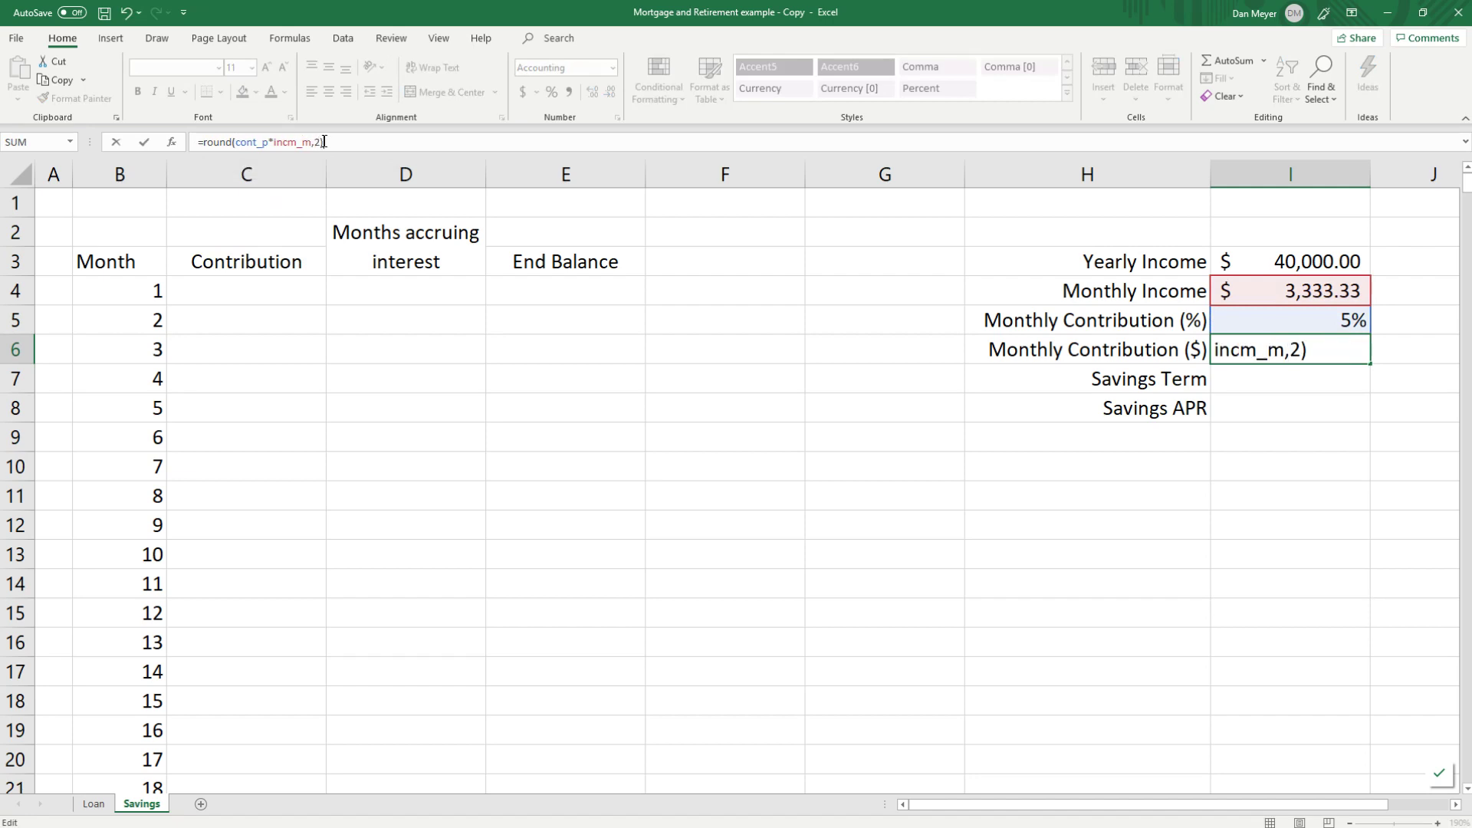
{"action": "key", "text": "Return"}
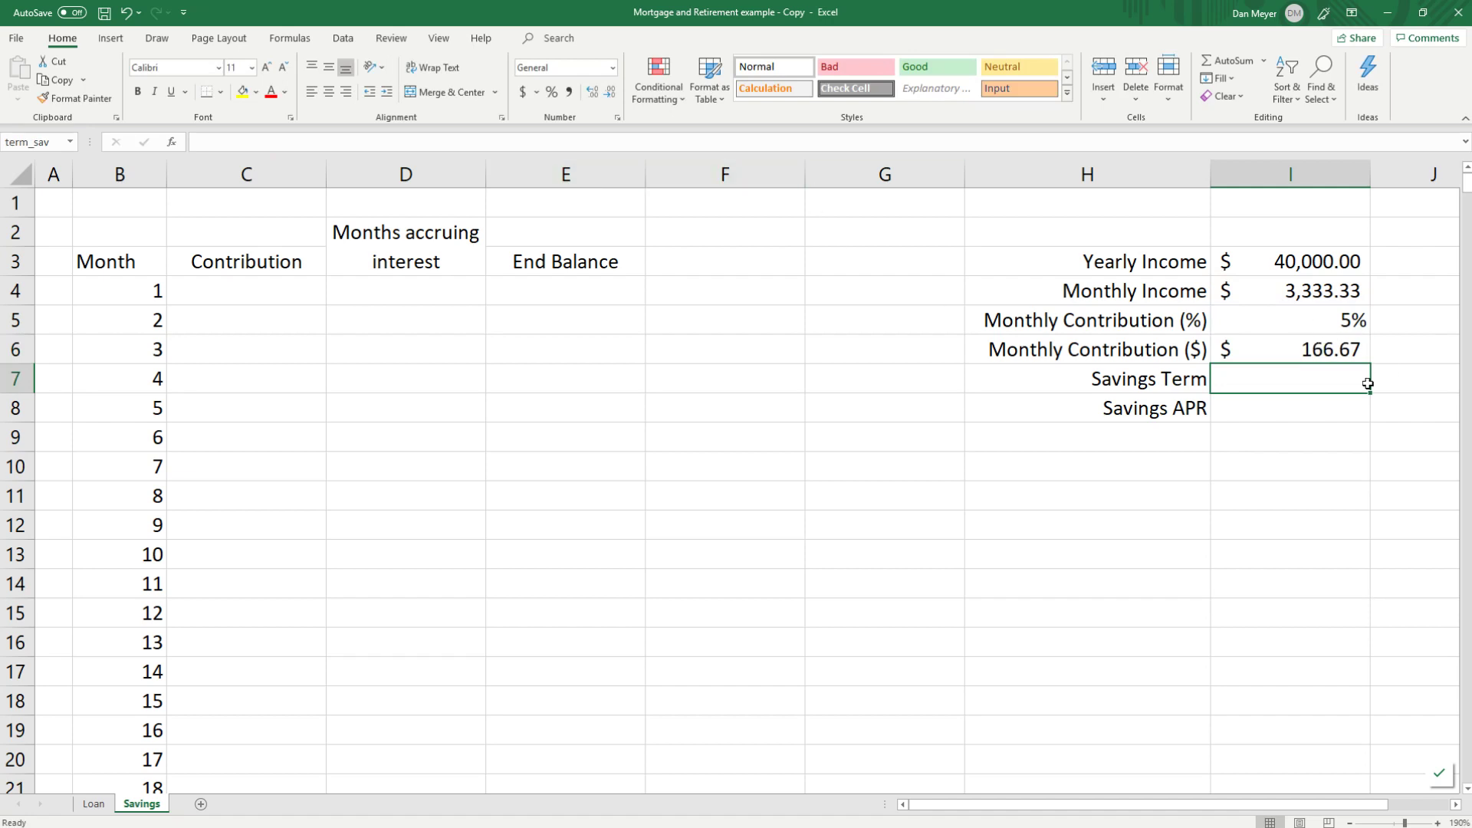
{"action": "left_click", "coordinate": [1343, 355]}
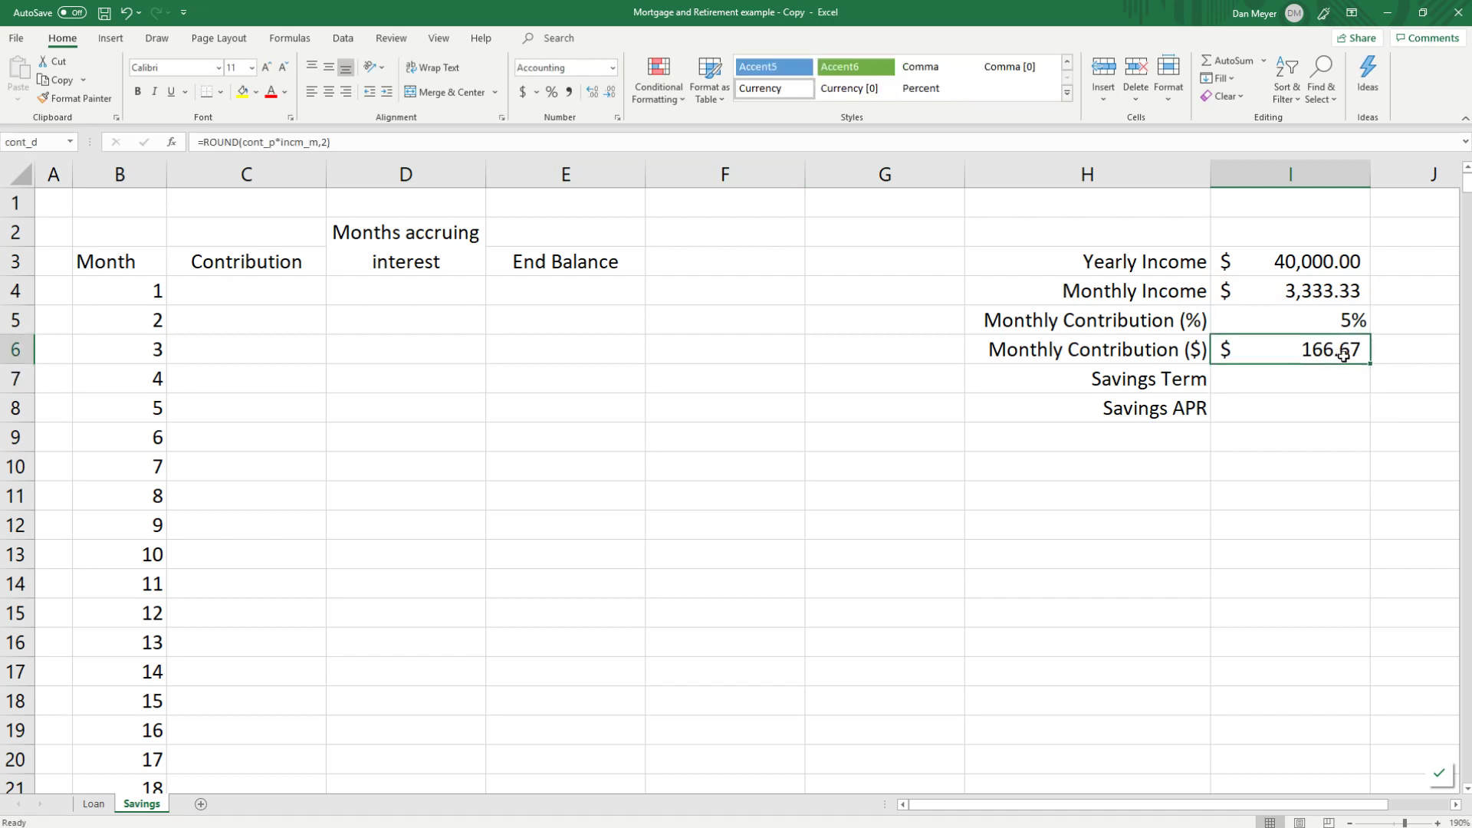
Step: Enter a Savings Term of 40 in I7
{"action": "left_click", "coordinate": [1341, 382]}
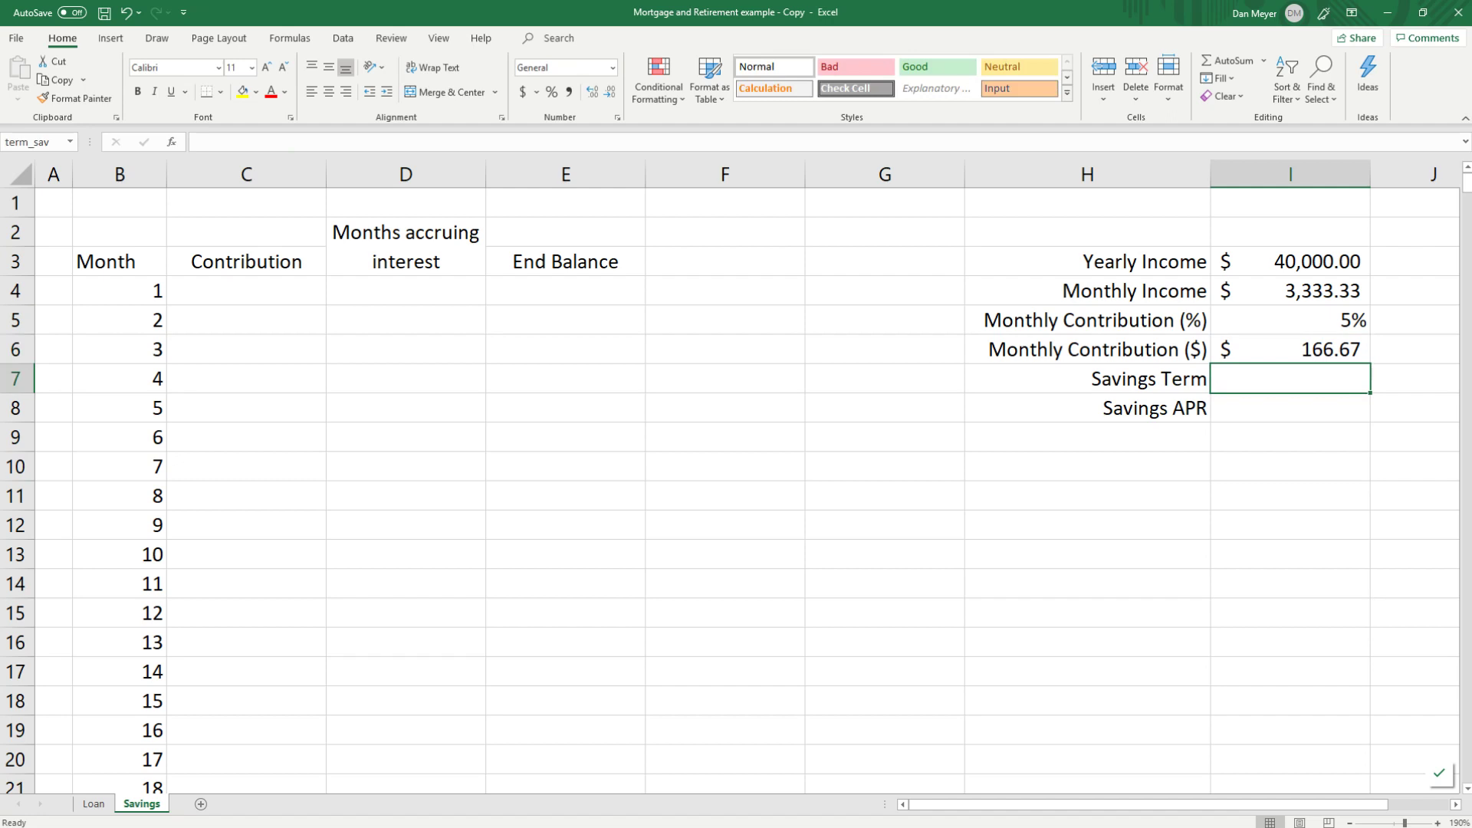
{"action": "type", "text": "40"}
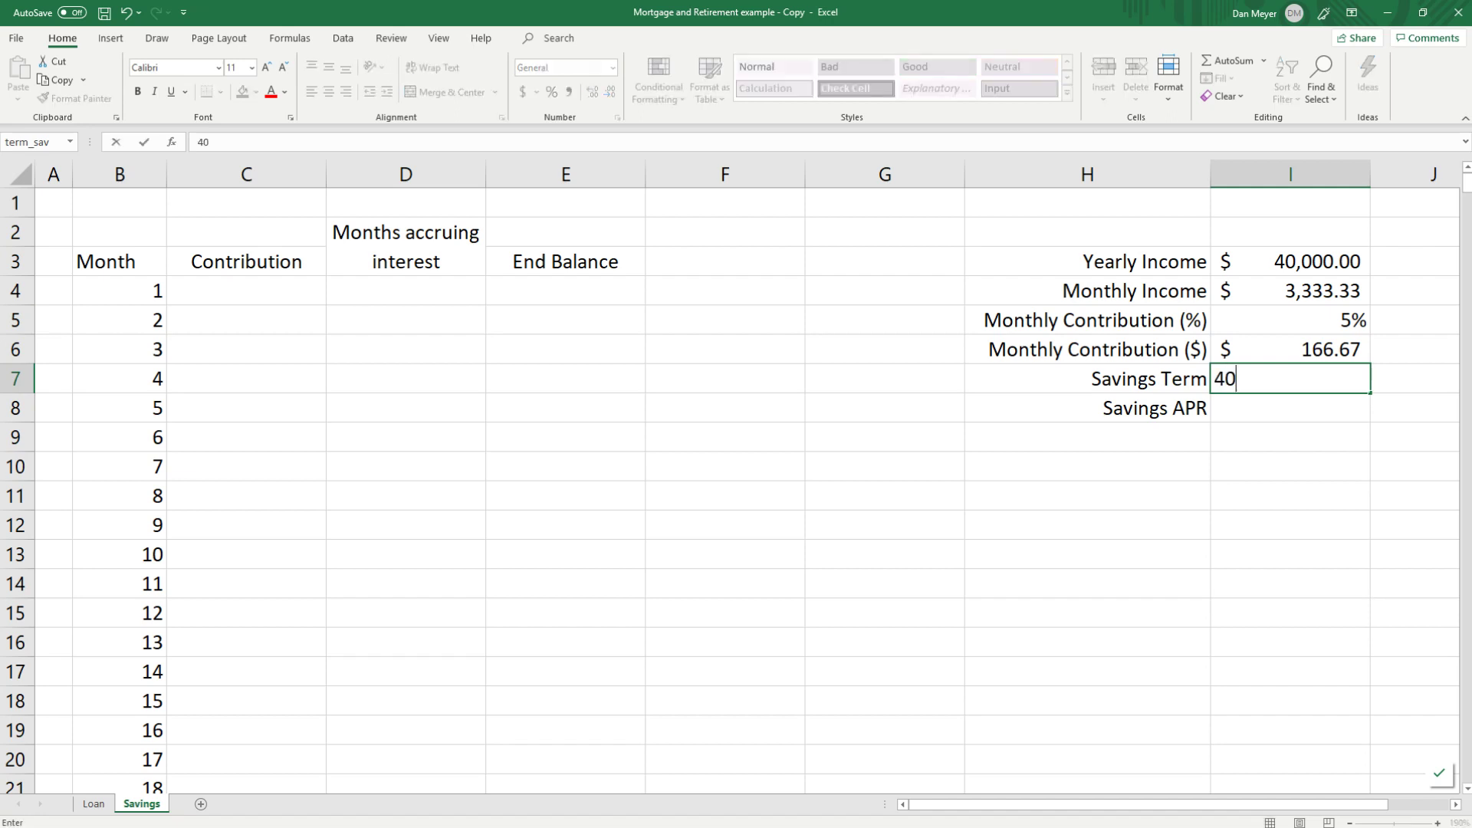
{"action": "key", "text": "Return"}
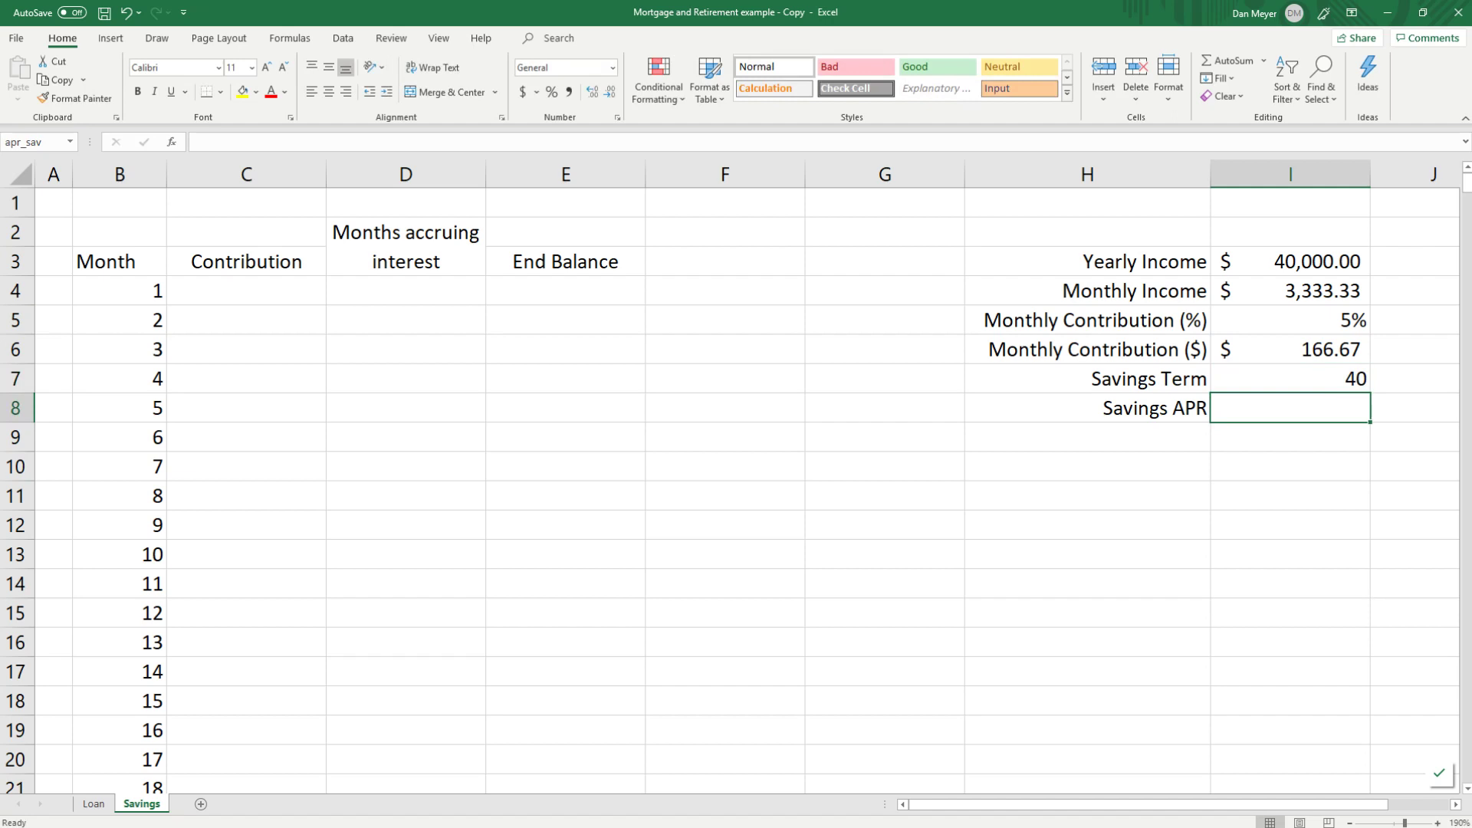
Step: Set the Savings APR in I8 to 5.25%
{"action": "type", "text": "."}
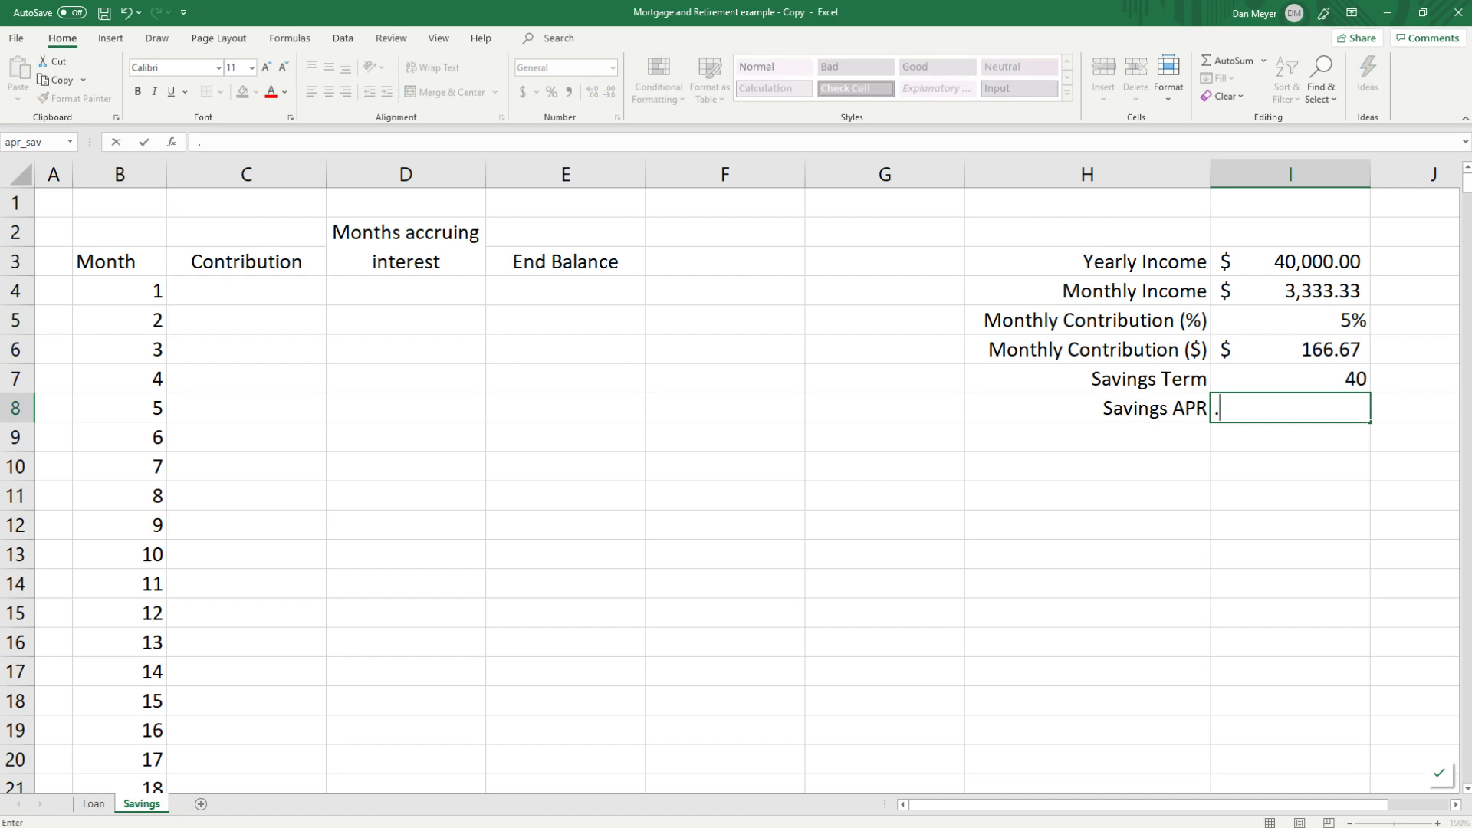
{"action": "key", "text": "BackSpace"}
{"action": "type", "text": "5.26%"}
{"action": "key", "text": "Return"}
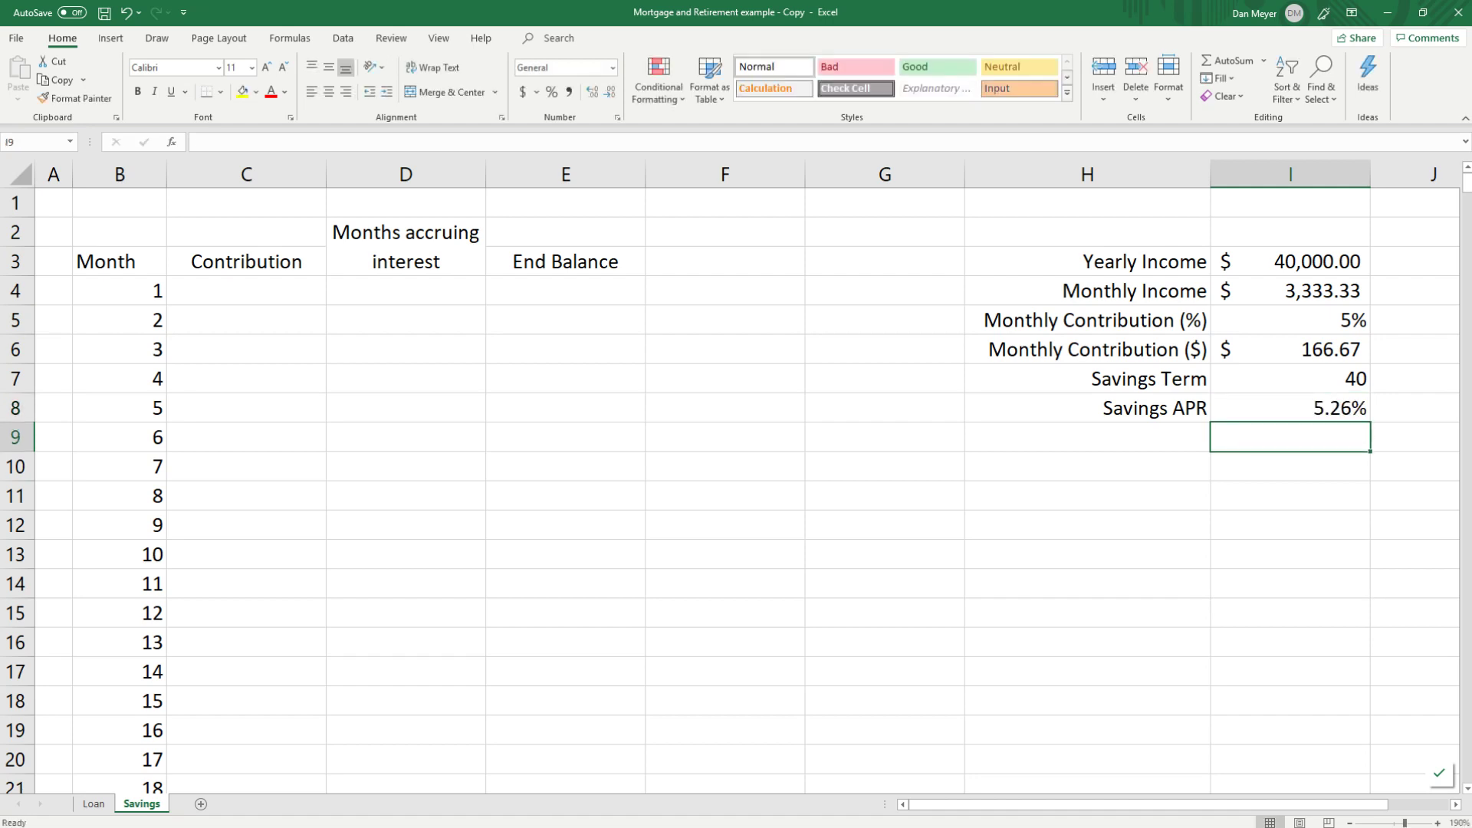
{"action": "left_click", "coordinate": [1312, 415]}
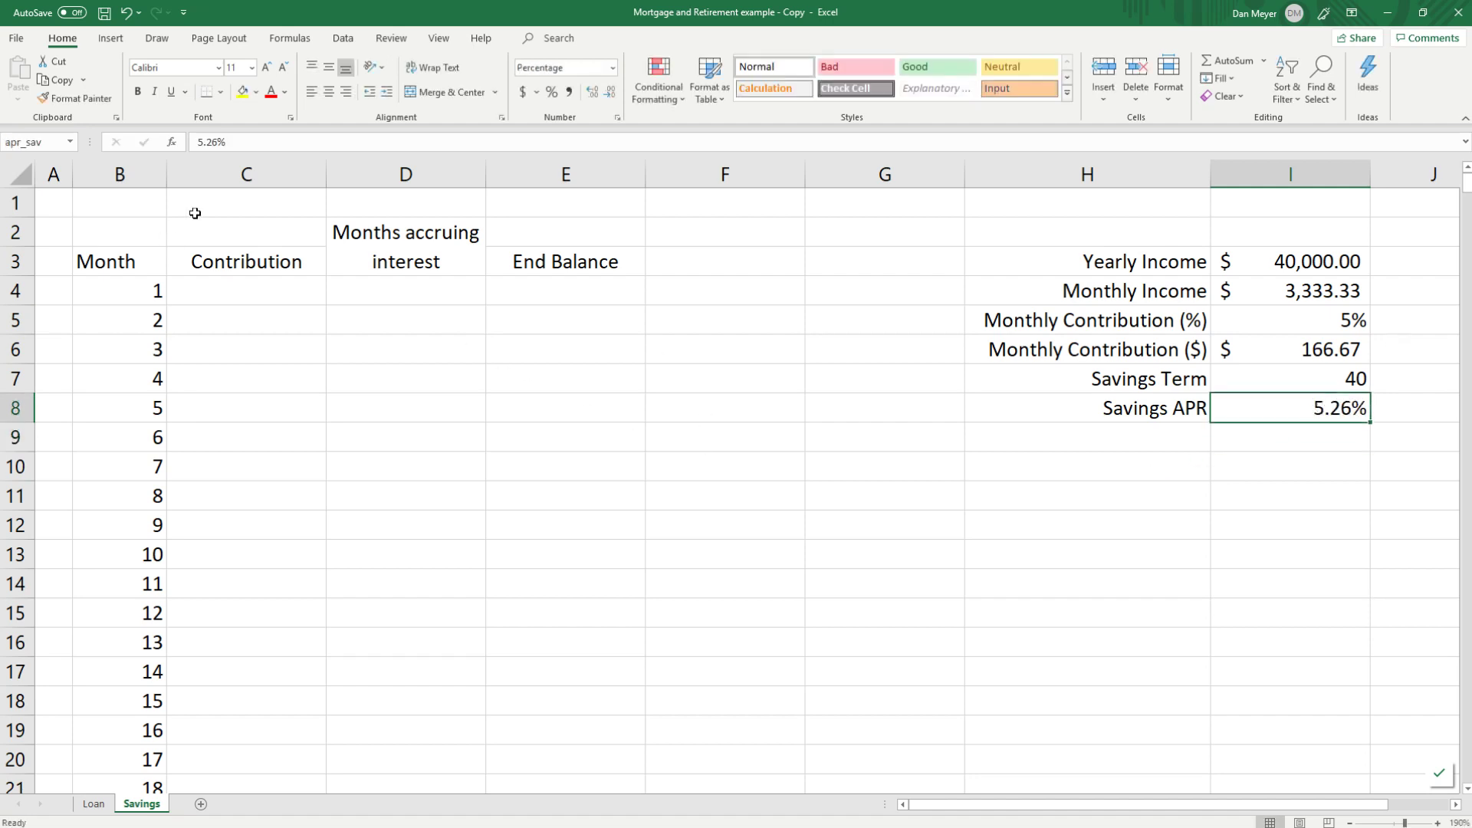
{"action": "left_click", "coordinate": [218, 143]}
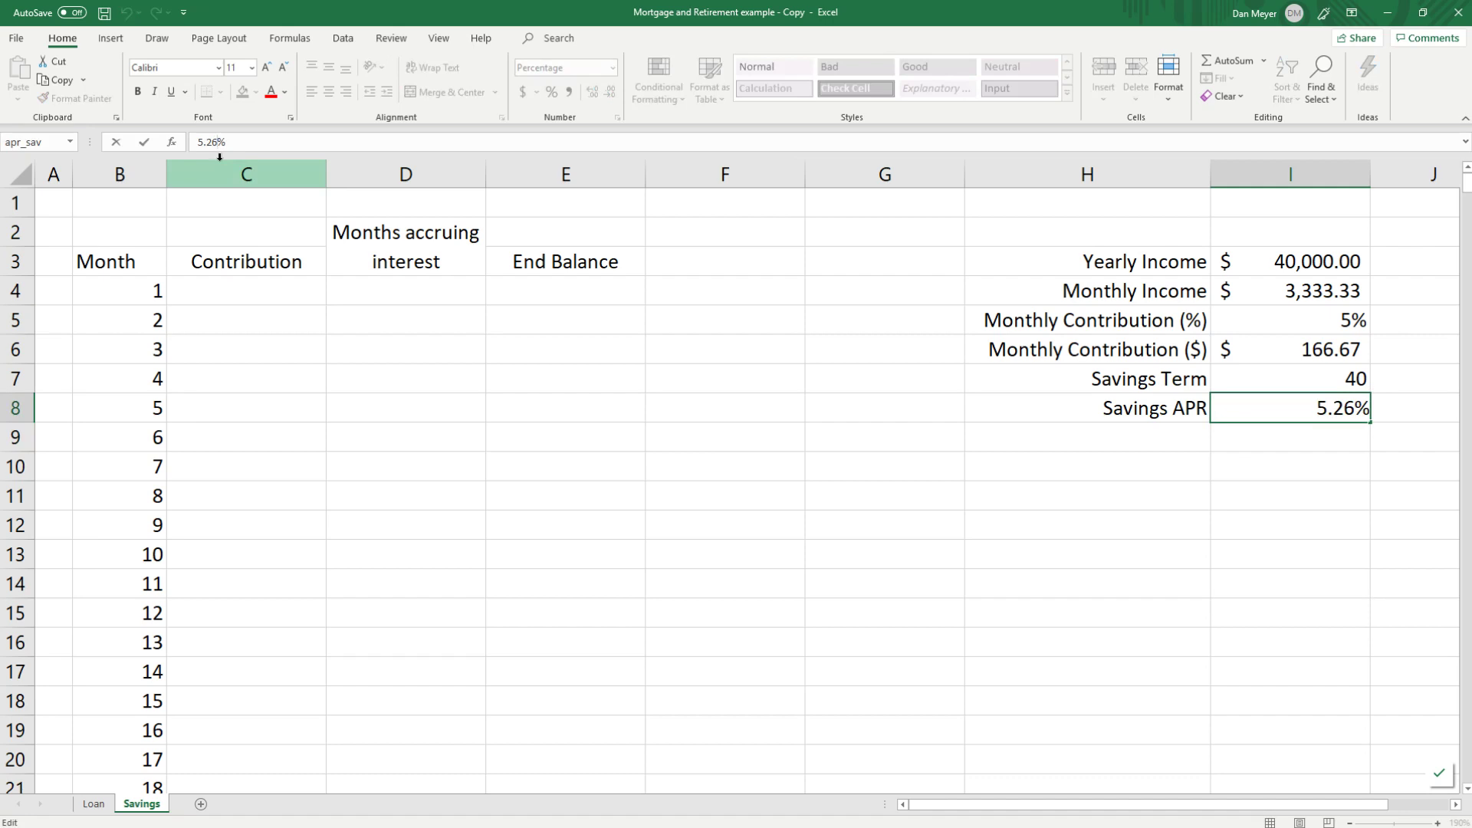
{"action": "key", "text": "BackSpace"}
{"action": "type", "text": "5"}
{"action": "key", "text": "Return"}
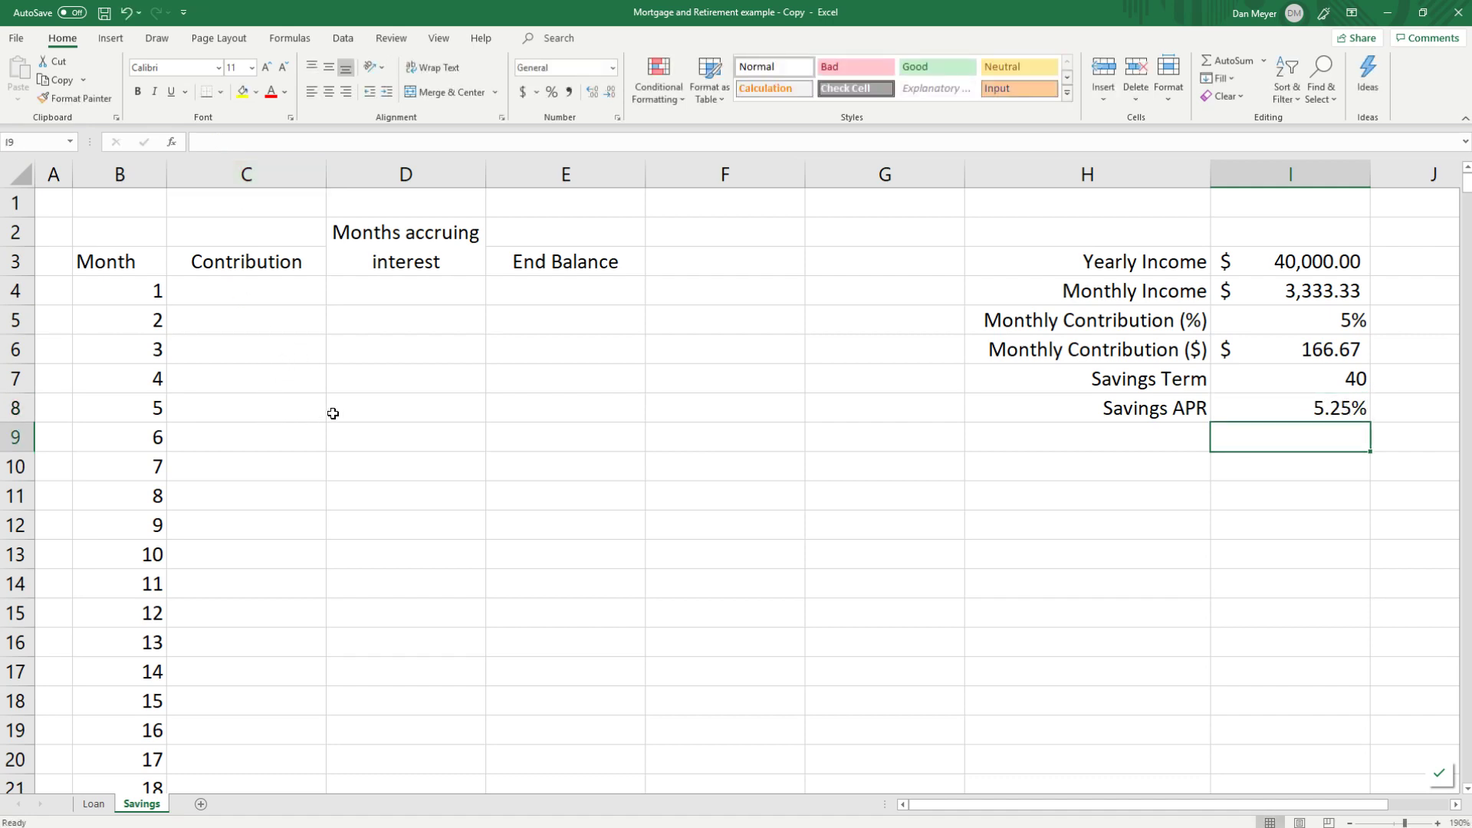
Step: Fill month 1's Contribution in C4 with the named monthly contribution, =cont_d
{"action": "left_click", "coordinate": [300, 293]}
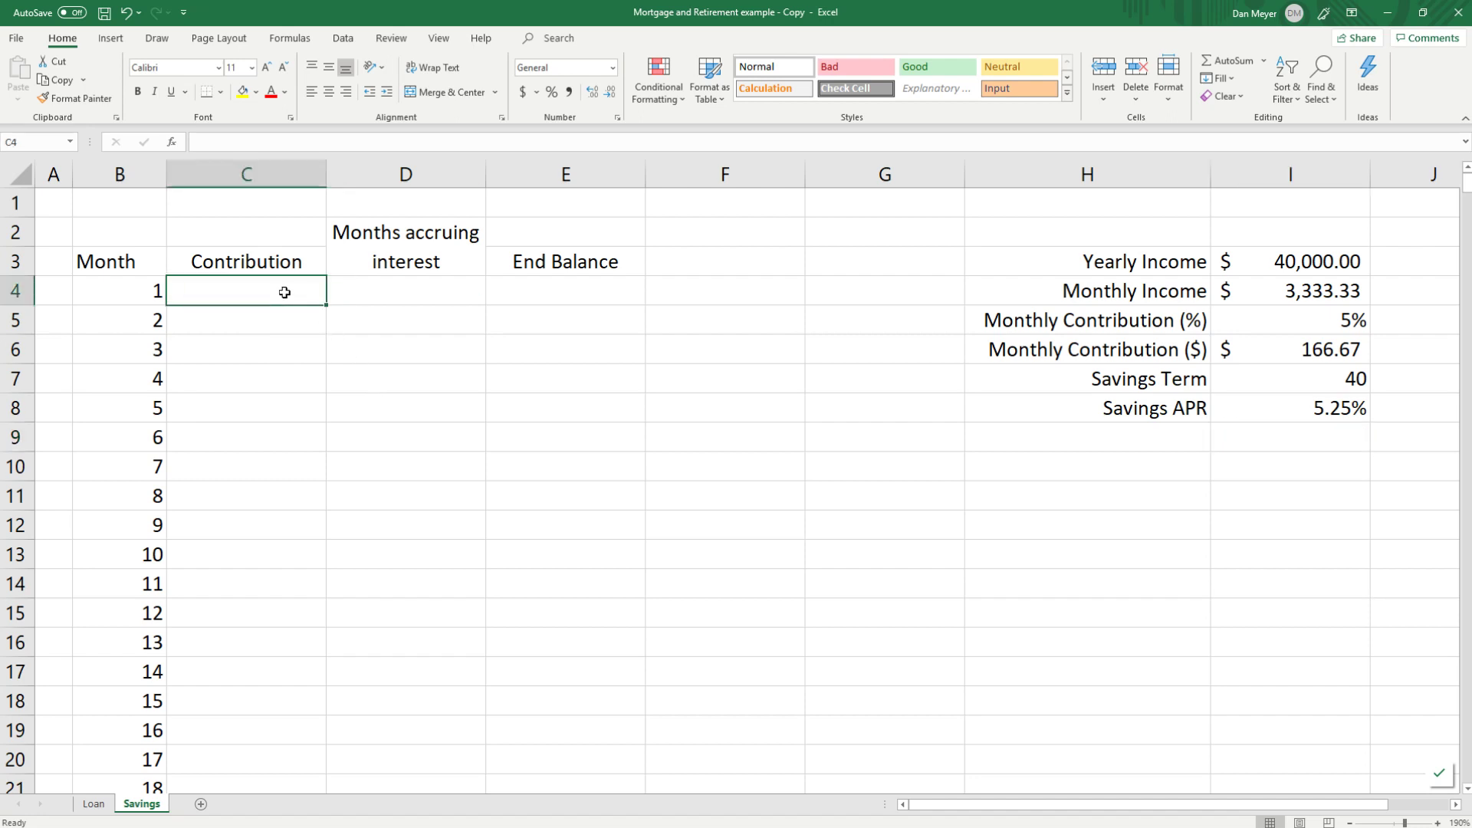
{"action": "type", "text": "="}
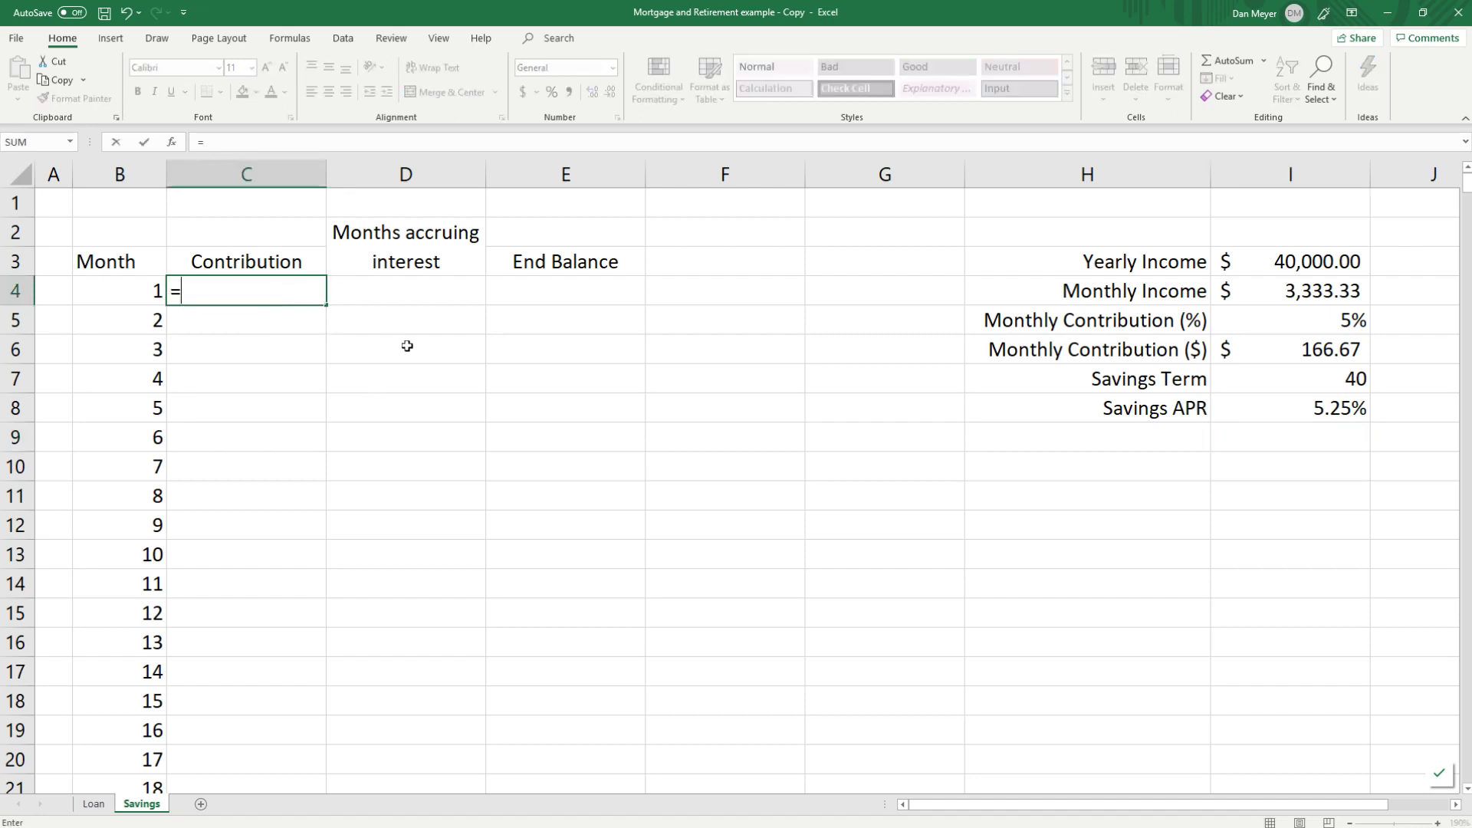
{"action": "left_click", "coordinate": [1303, 355]}
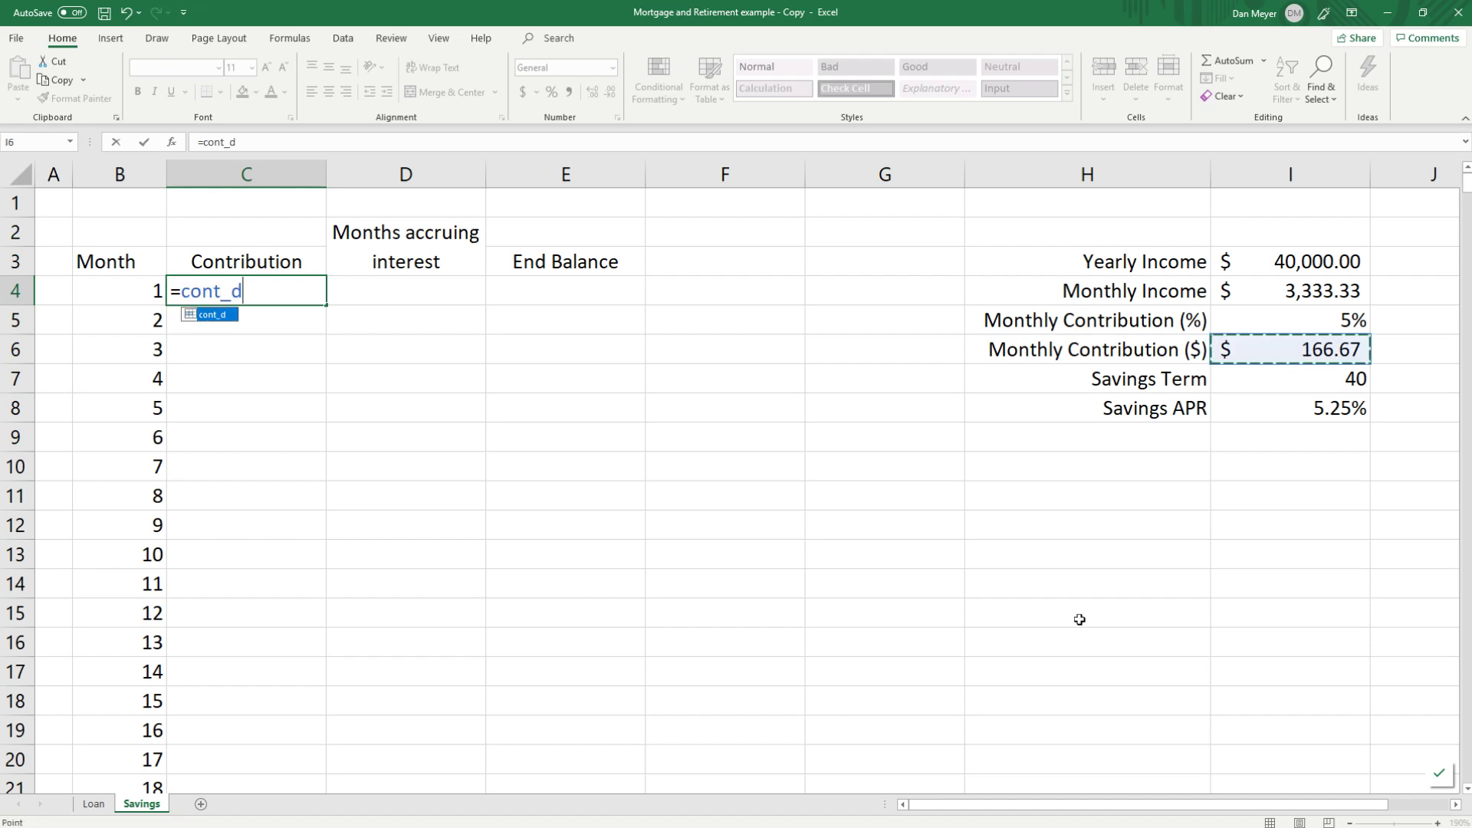
{"action": "key", "text": "Return"}
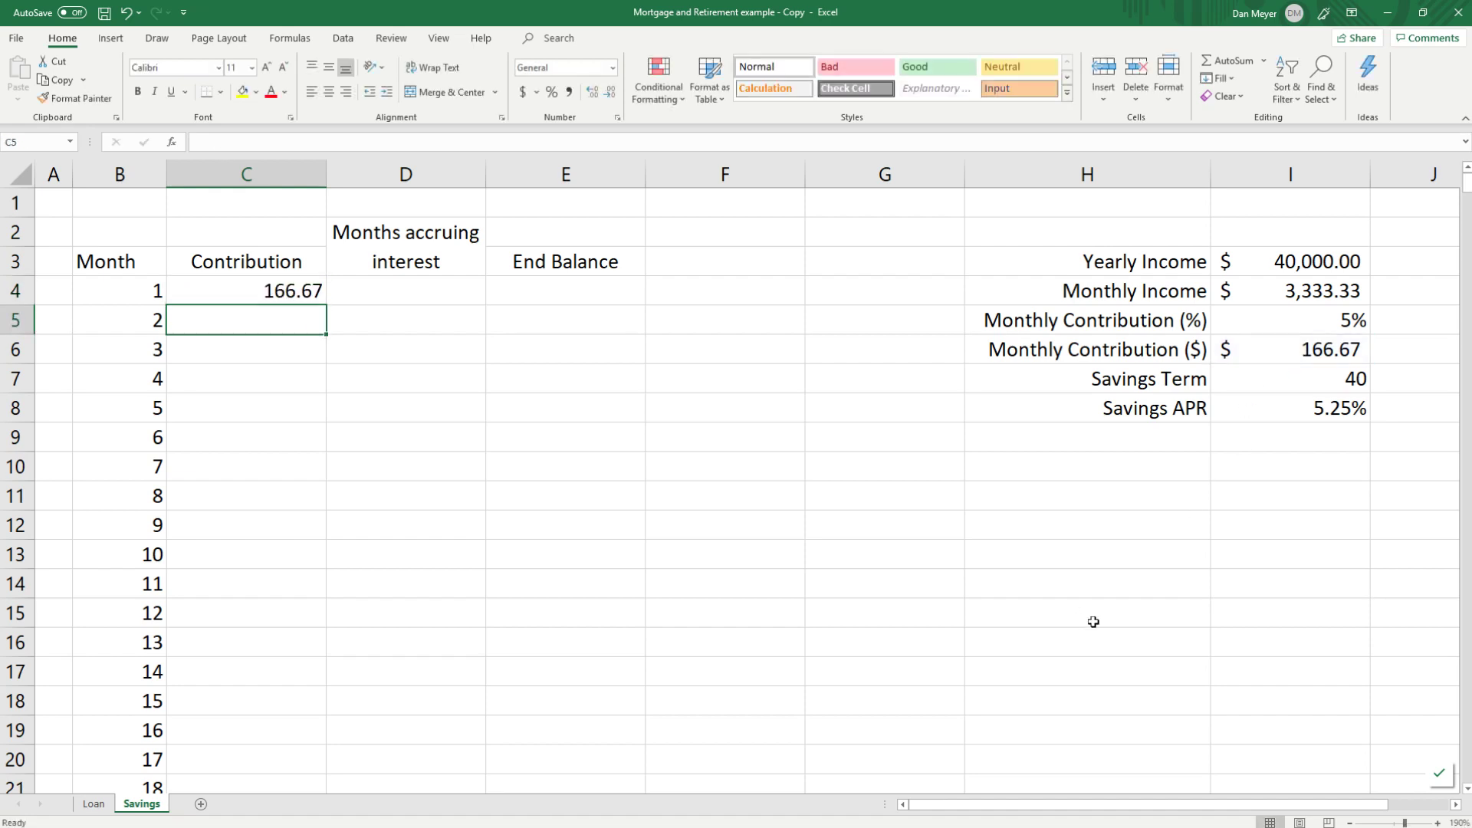
Step: Calculate month 1's Months accruing interest in D4 with the formula =term_sav*12-B4
{"action": "left_click", "coordinate": [413, 291]}
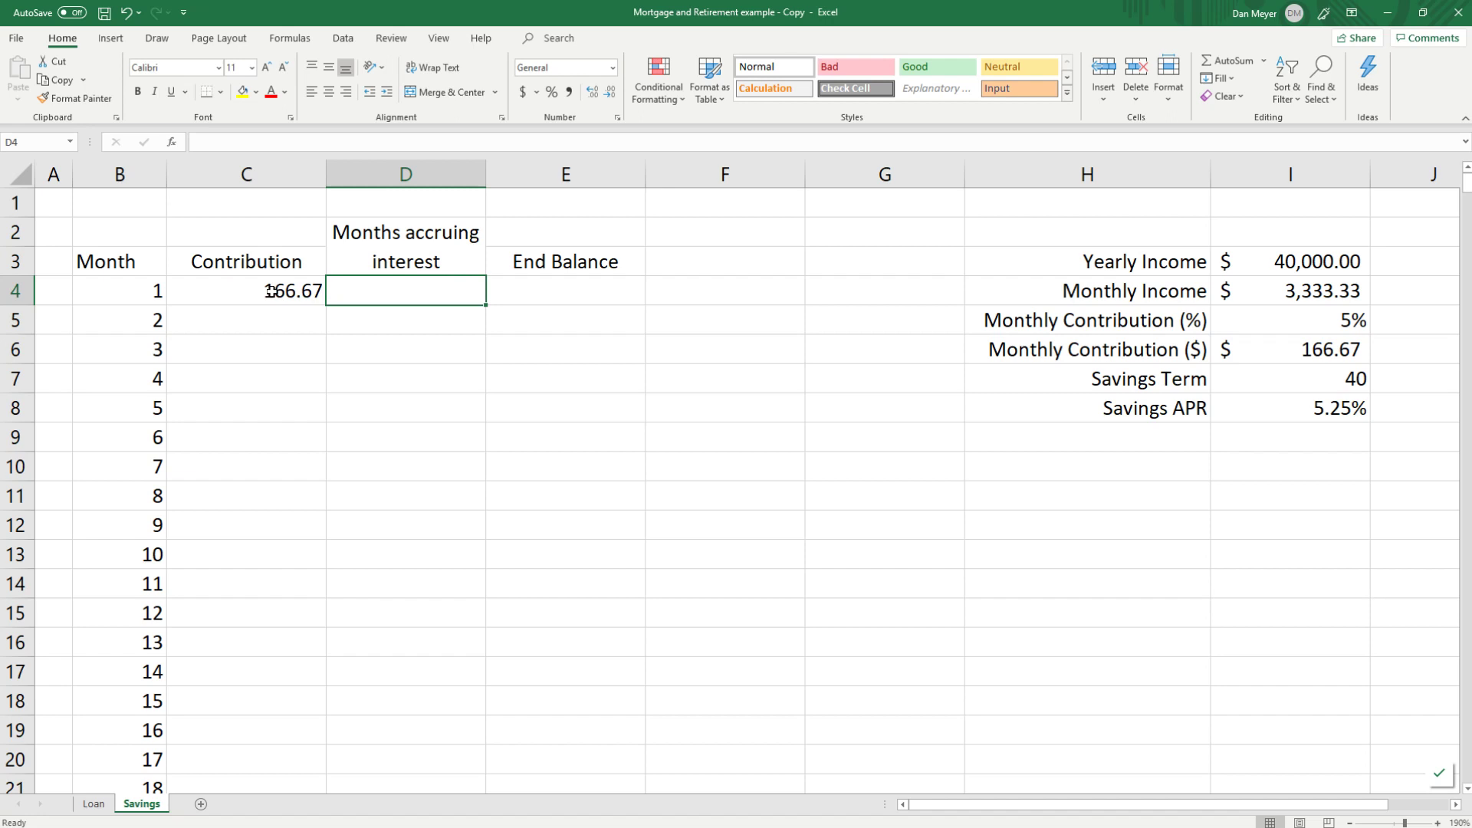
{"action": "type", "text": "="}
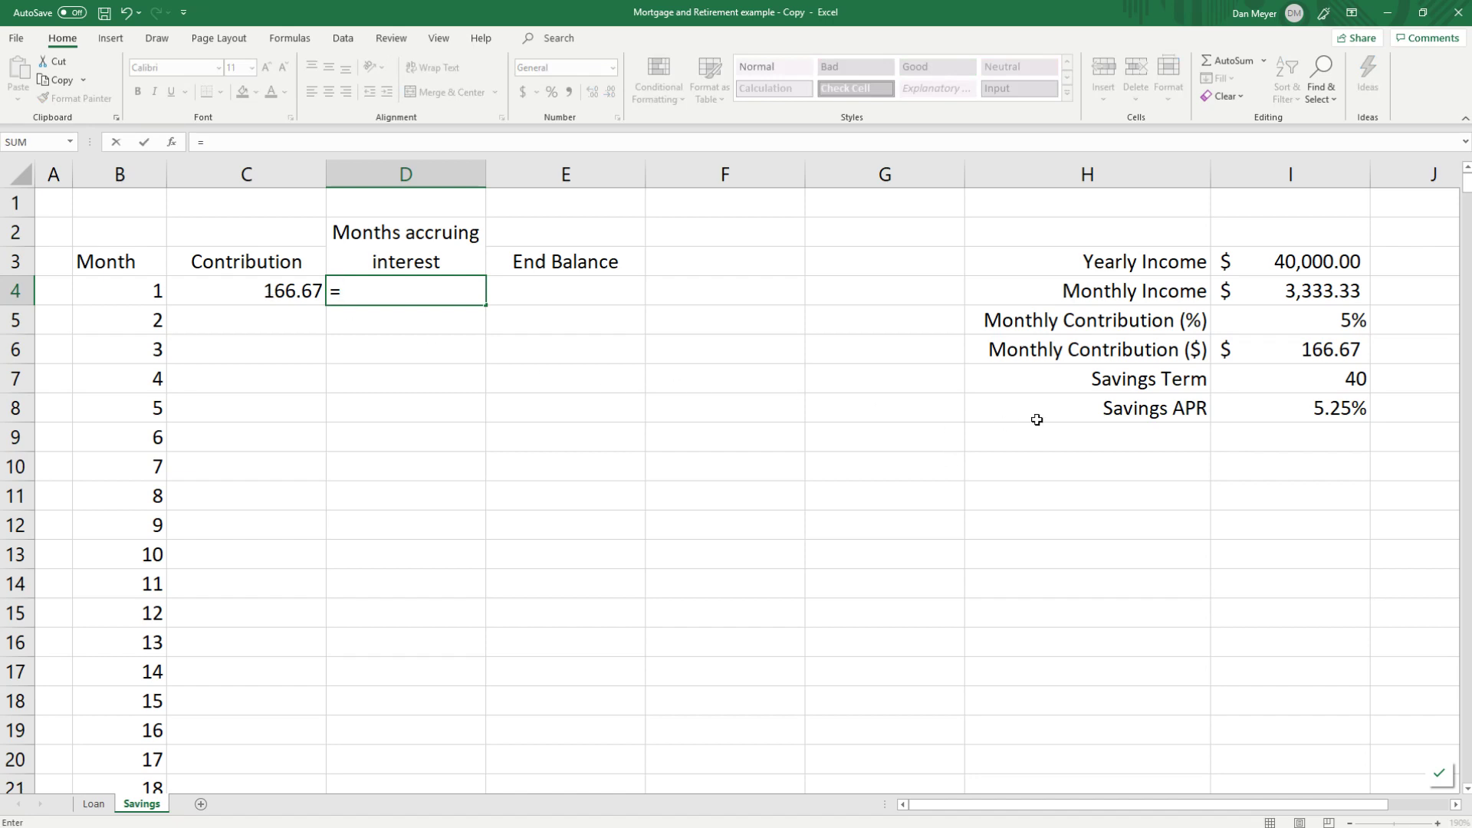
{"action": "left_click", "coordinate": [1285, 378]}
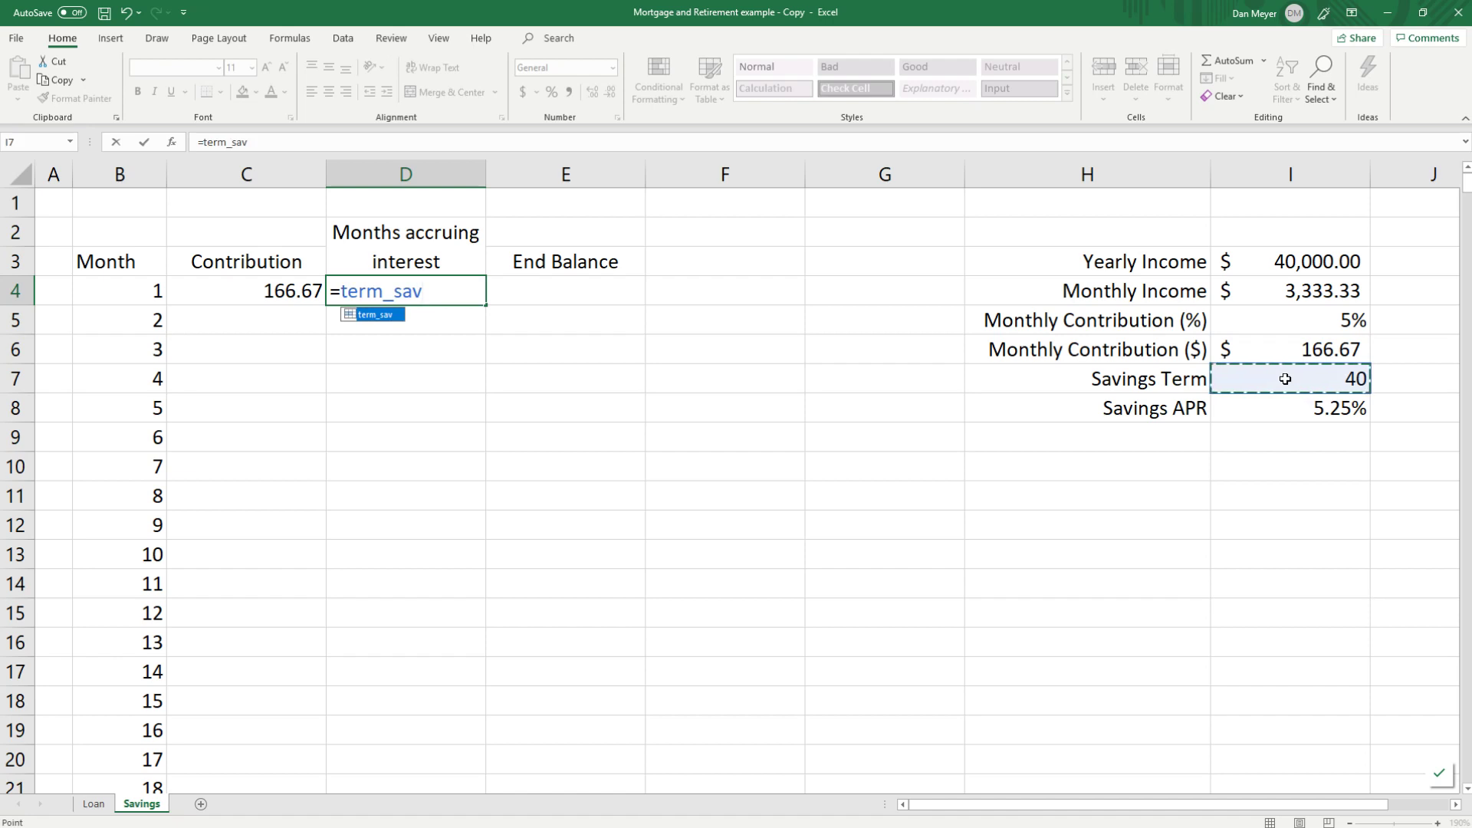
{"action": "type", "text": "*12"}
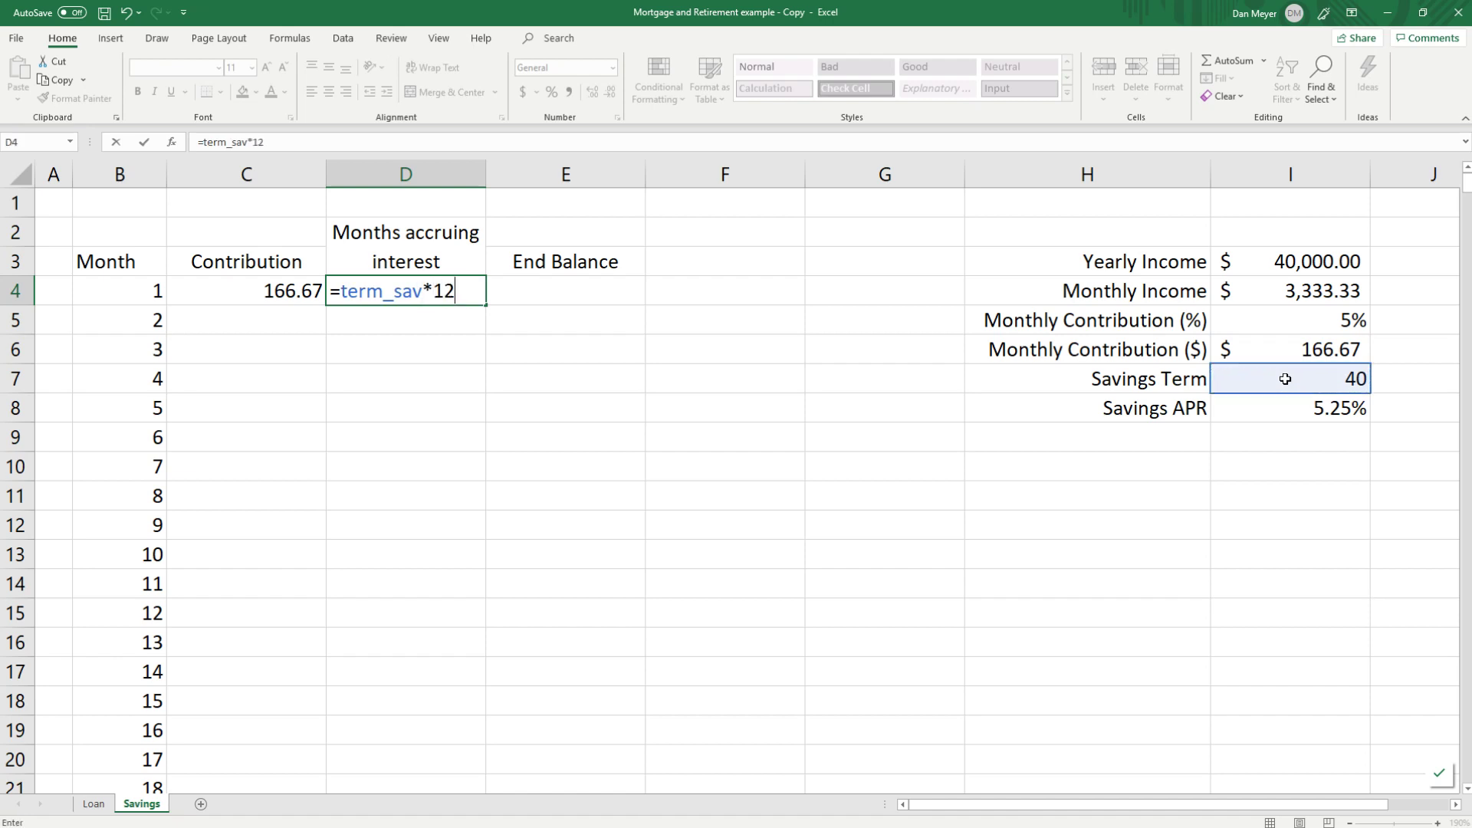
{"action": "type", "text": "-"}
{"action": "left_click", "coordinate": [147, 295]}
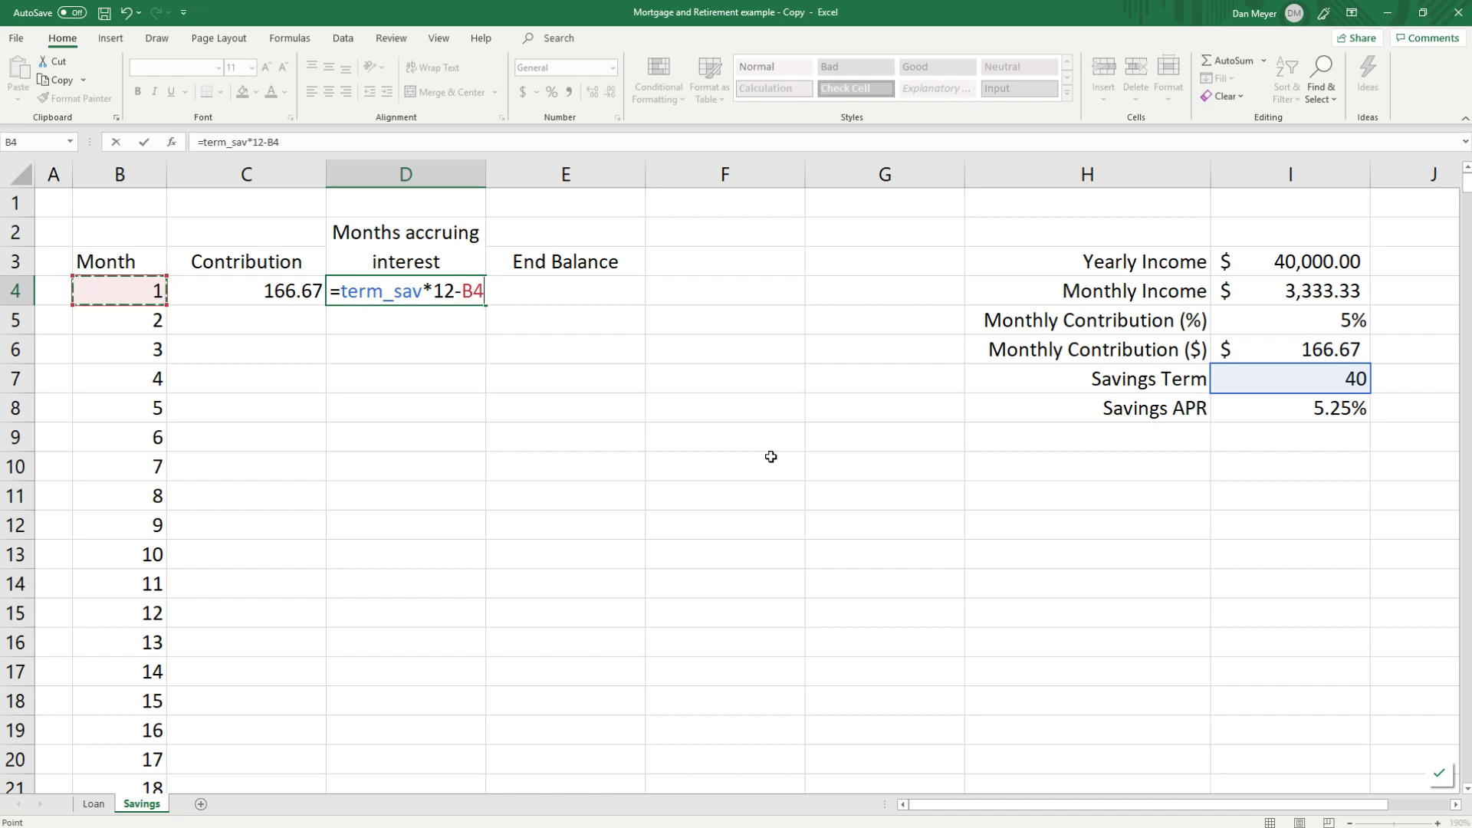
{"action": "key", "text": "Return"}
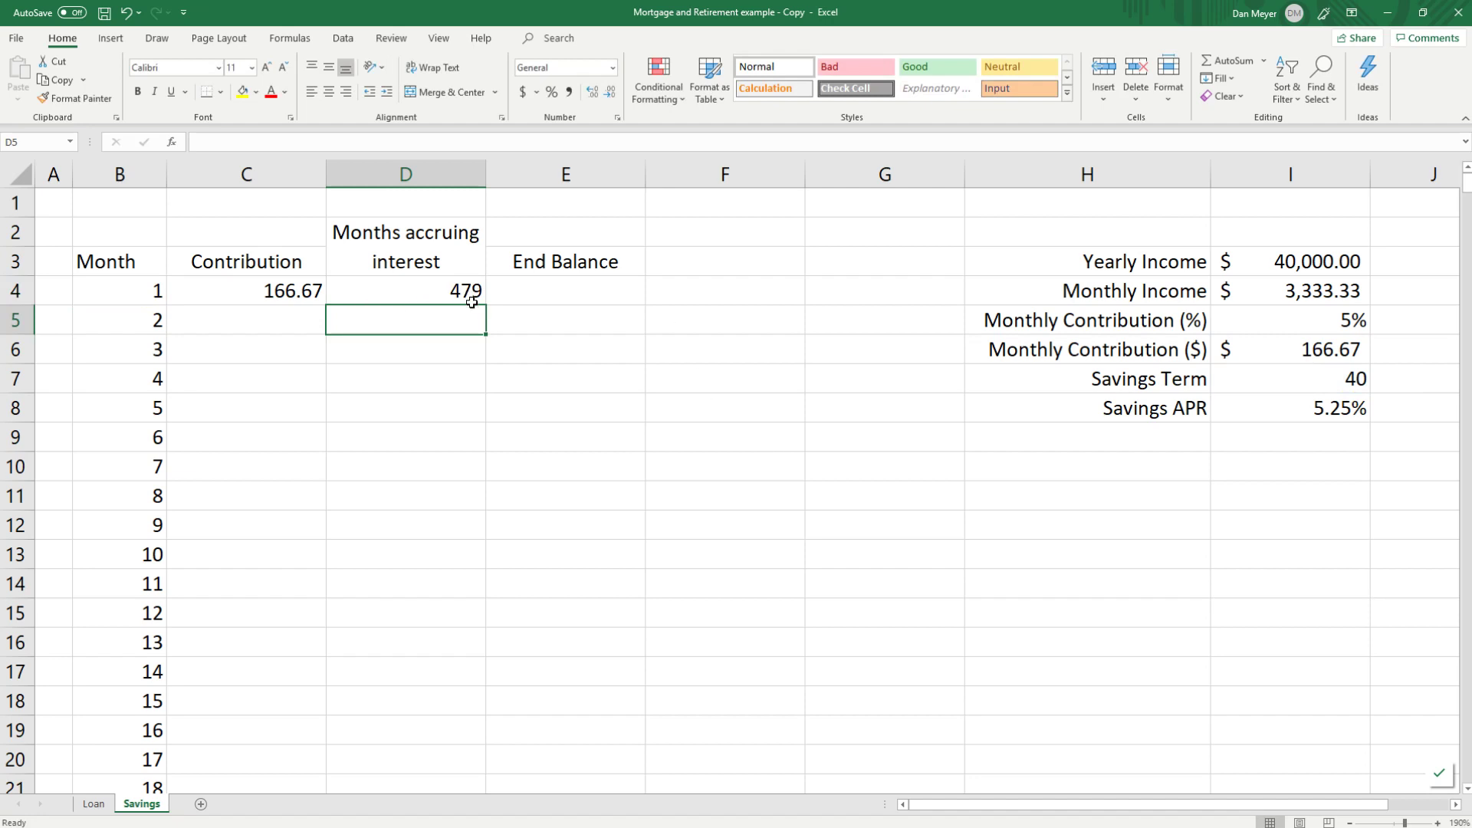
Step: Calculate month 1's End Balance in E4 with the compound interest formula =C4*(1+apr_sav/12)^D4
{"action": "left_click", "coordinate": [509, 292]}
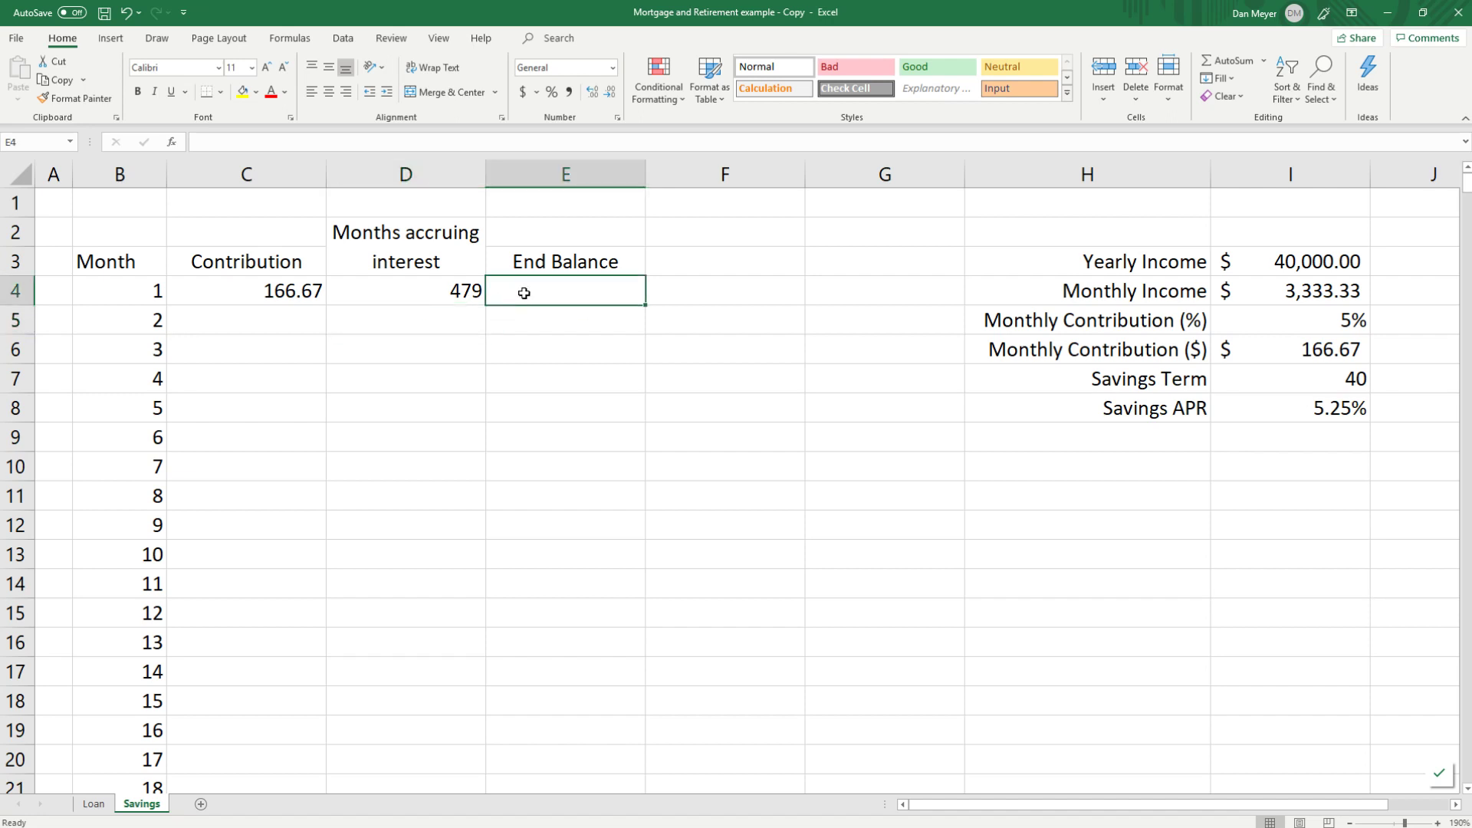
{"action": "type", "text": "="}
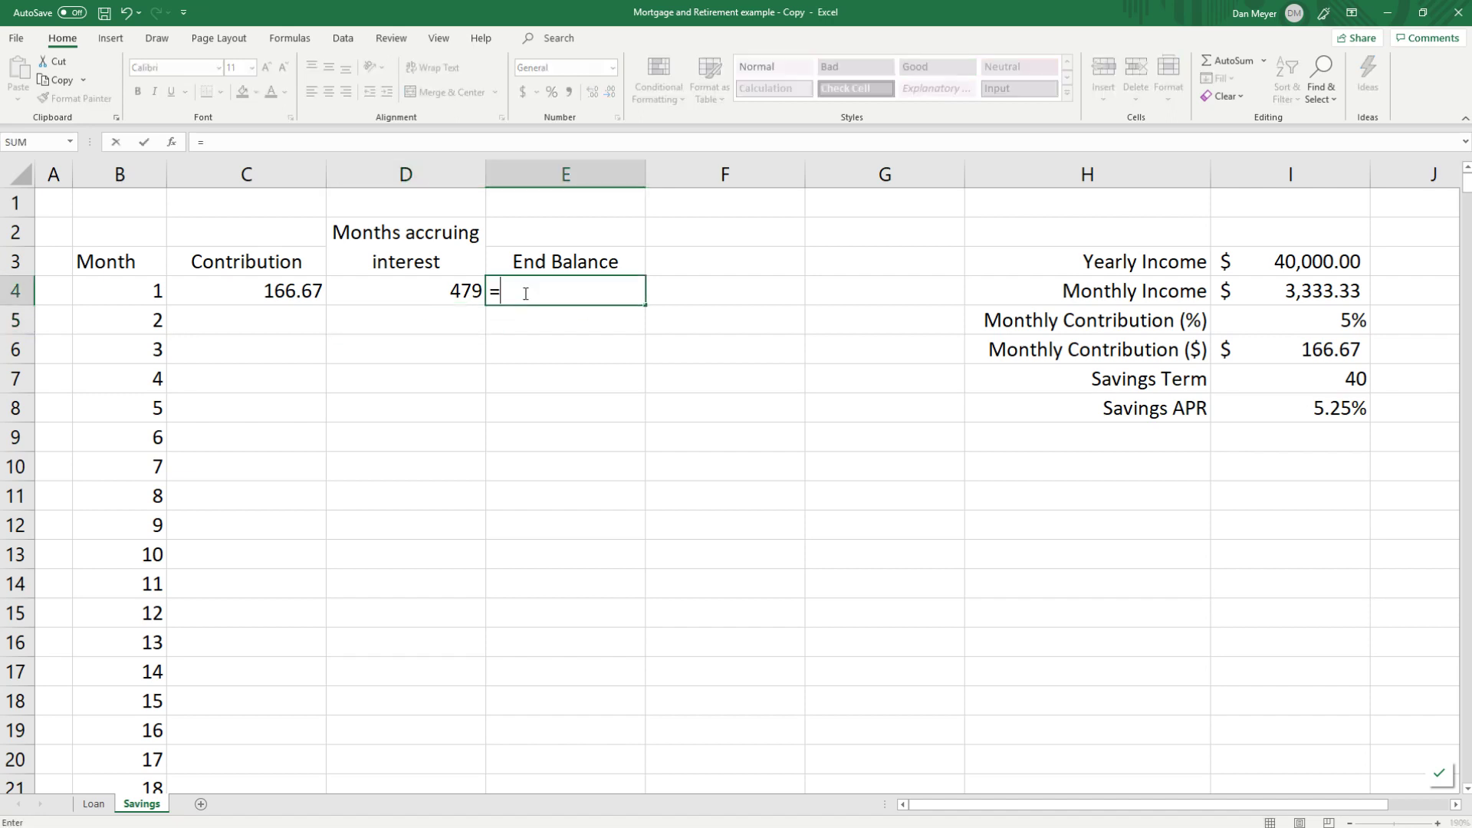
{"action": "key", "text": "Left"}
{"action": "key", "text": "Left"}
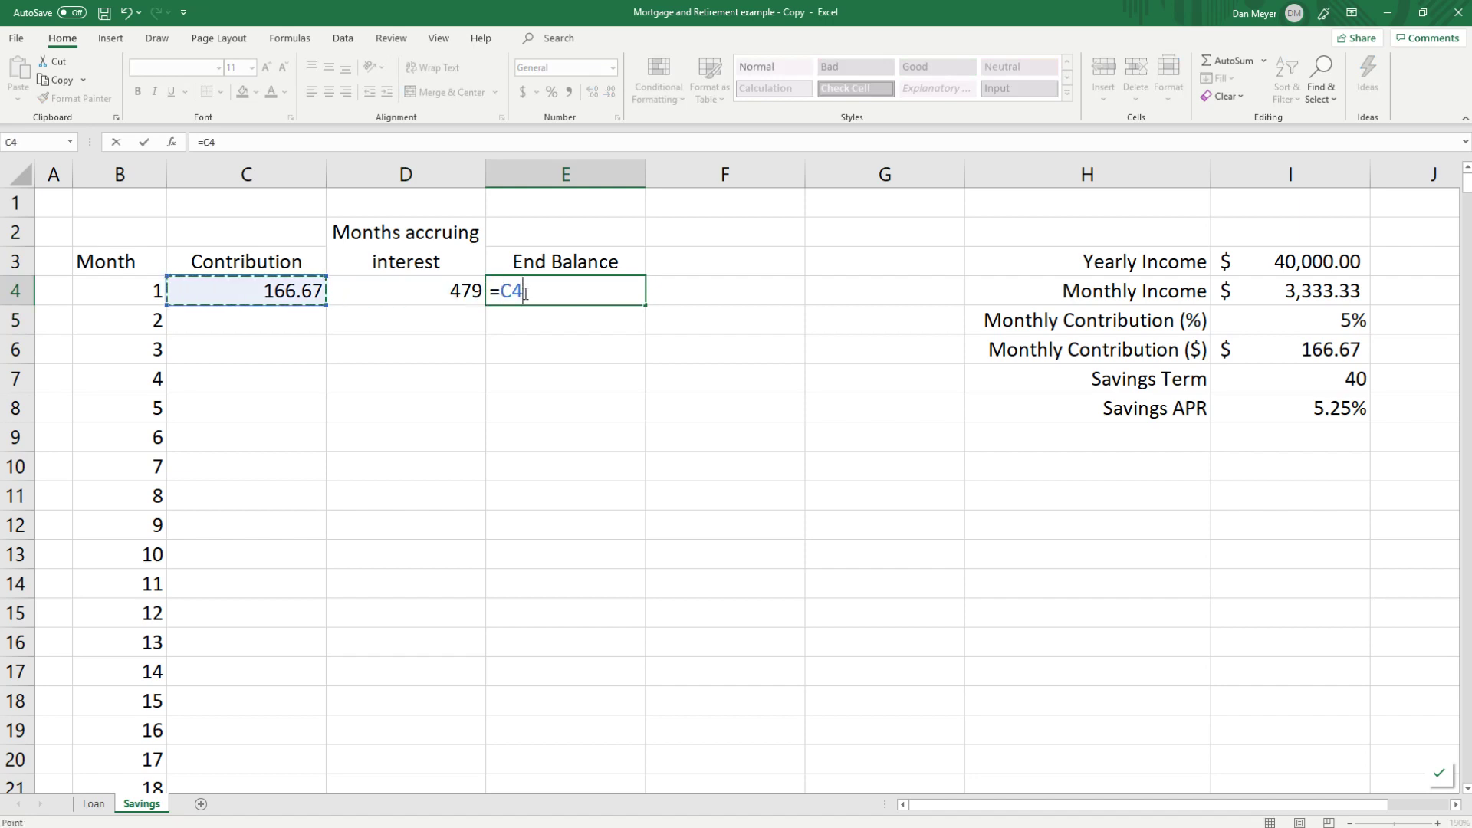
{"action": "type", "text": "*(1+"}
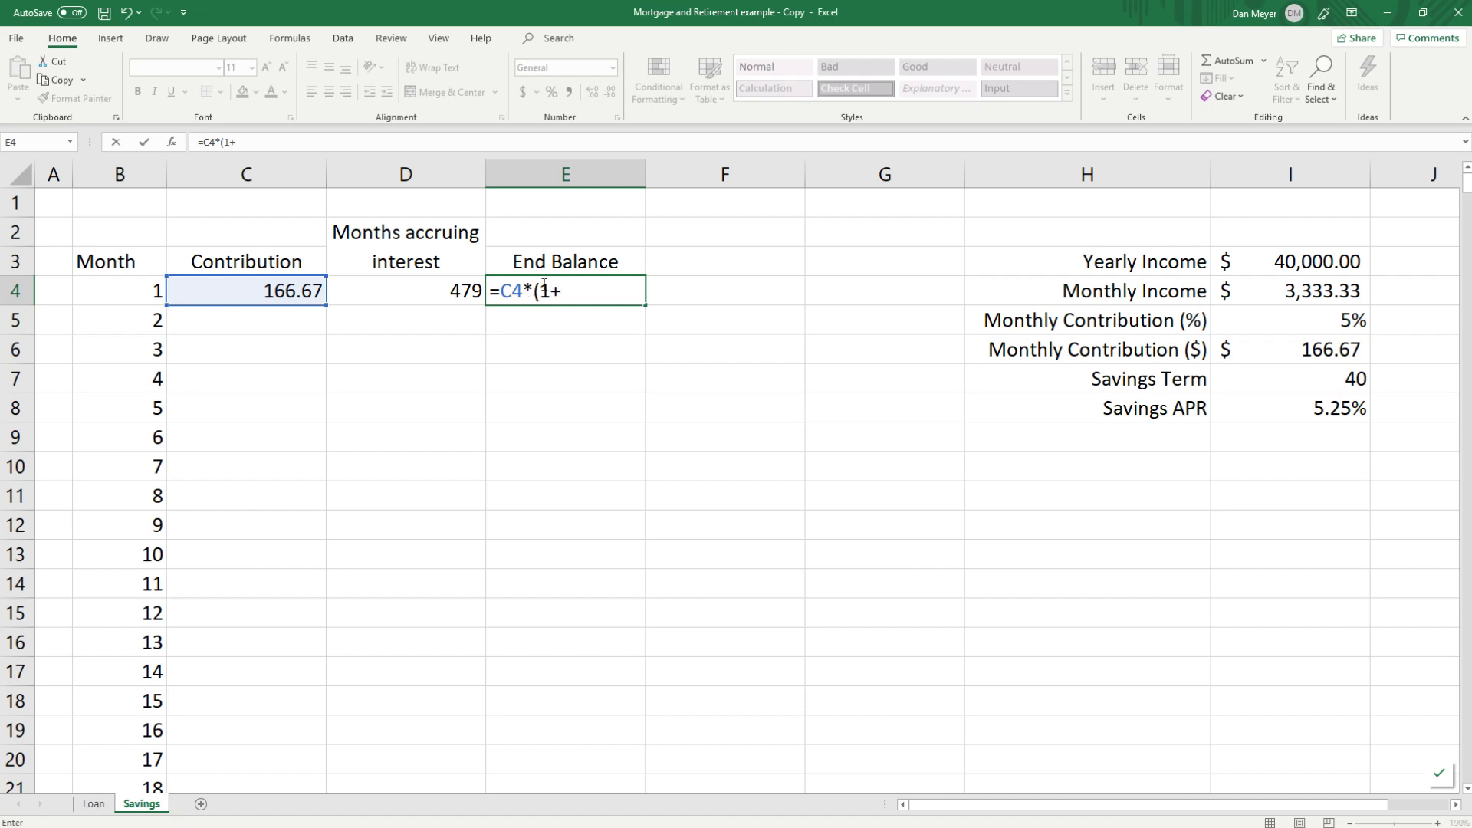
{"action": "left_click", "coordinate": [1306, 408]}
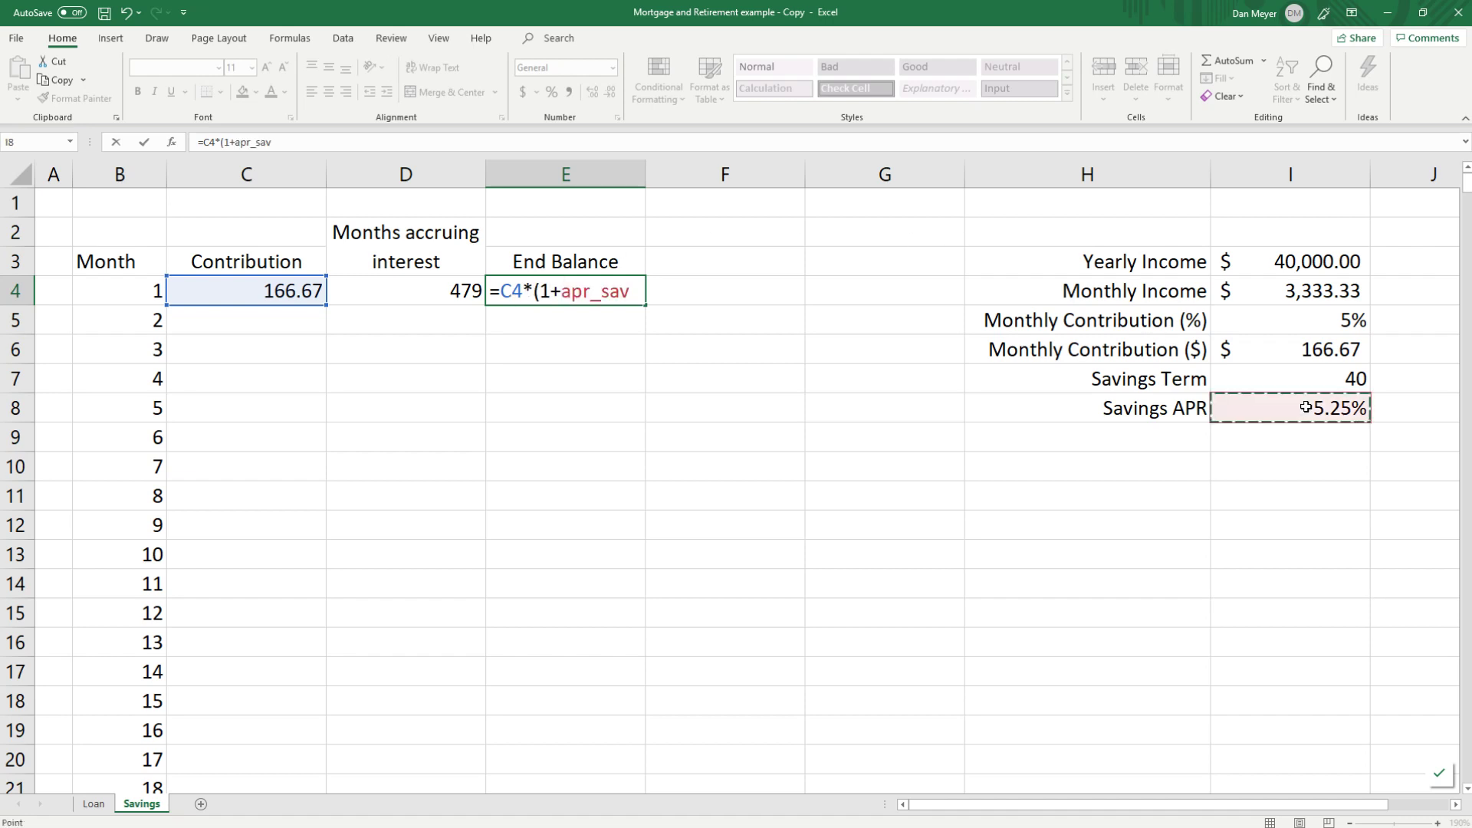
{"action": "type", "text": "/"}
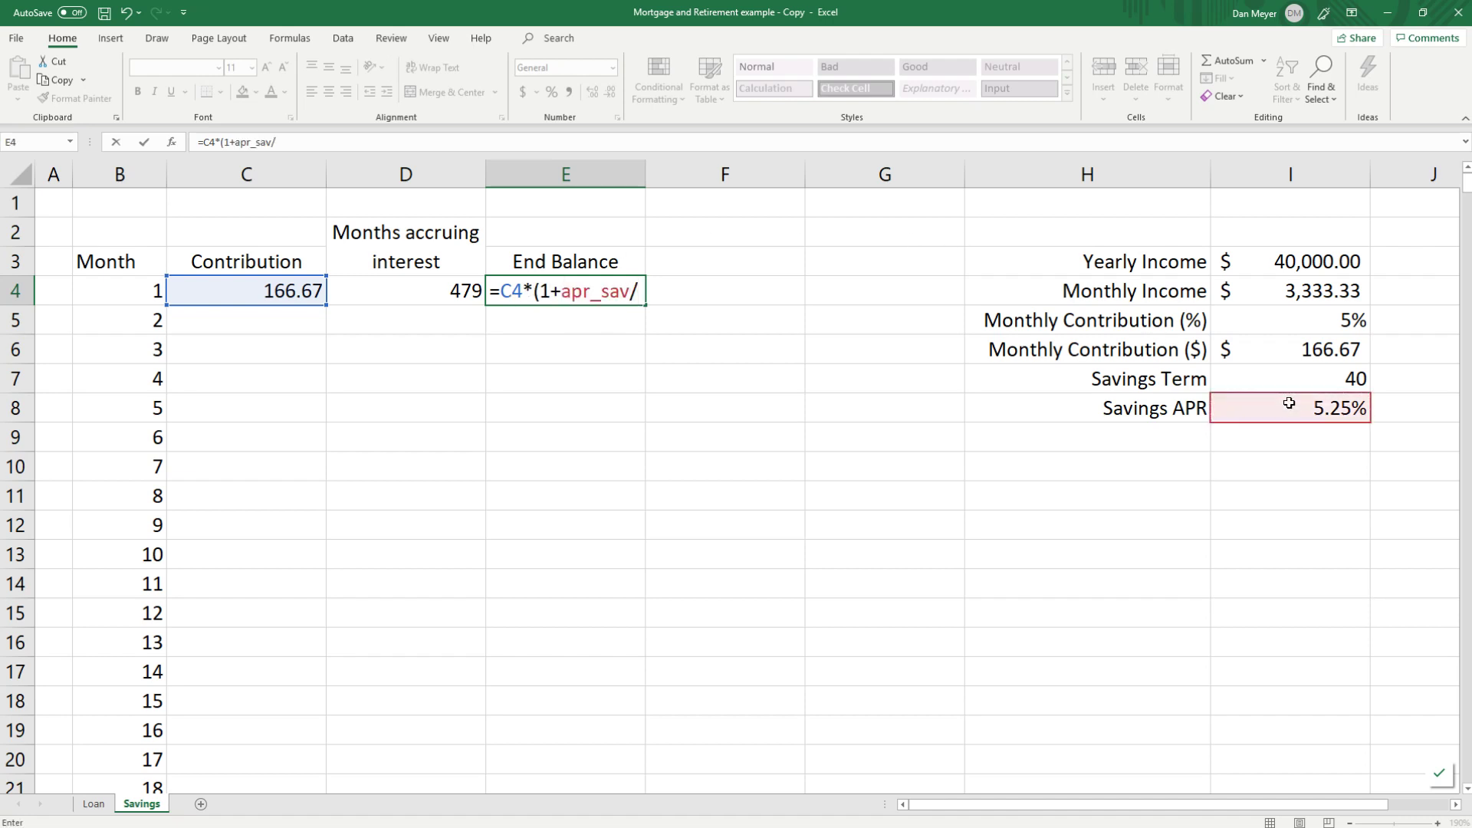
{"action": "type", "text": "12)^"}
{"action": "left_click", "coordinate": [430, 290]}
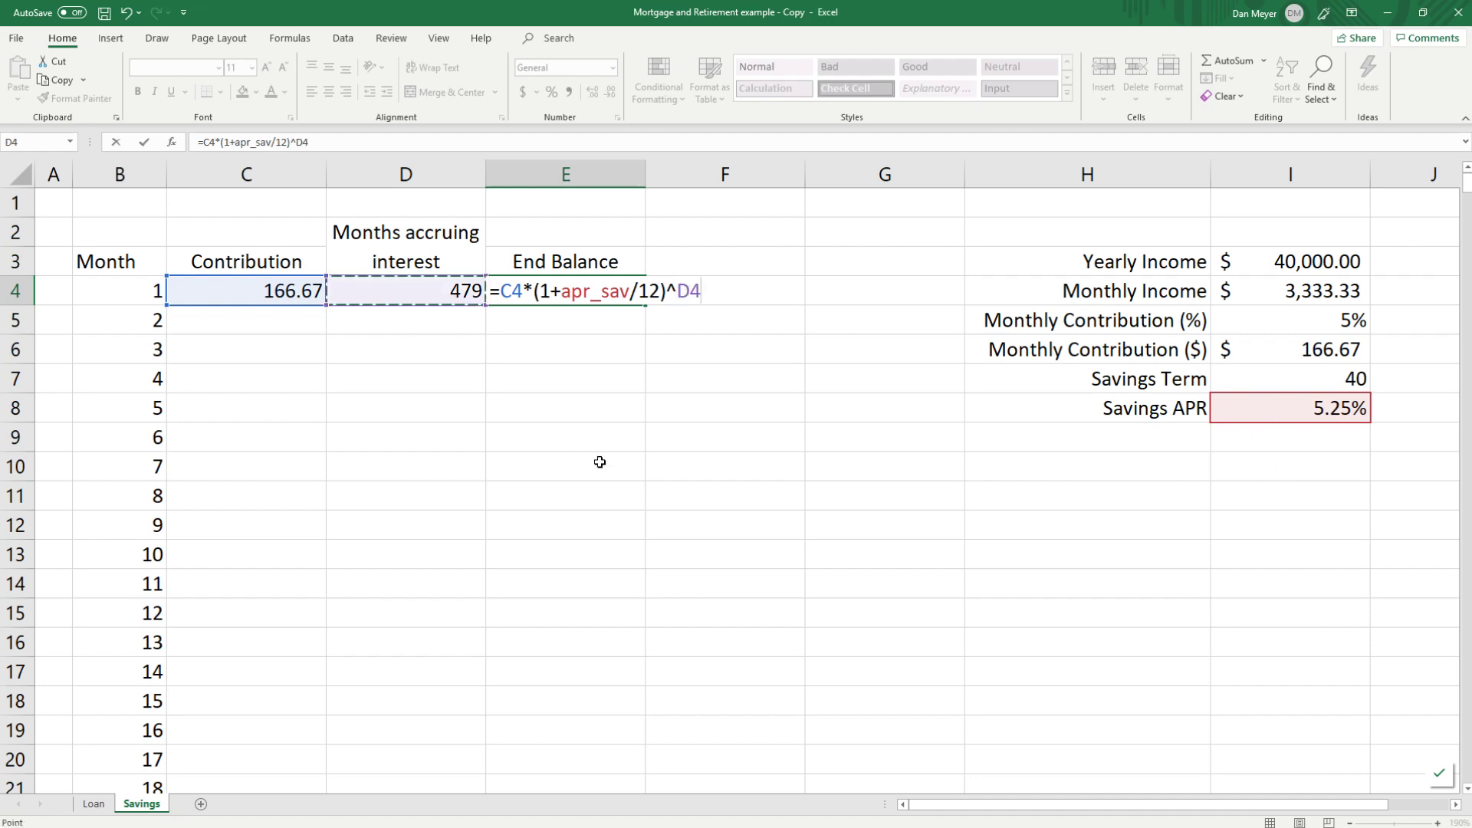
{"action": "key", "text": "Return"}
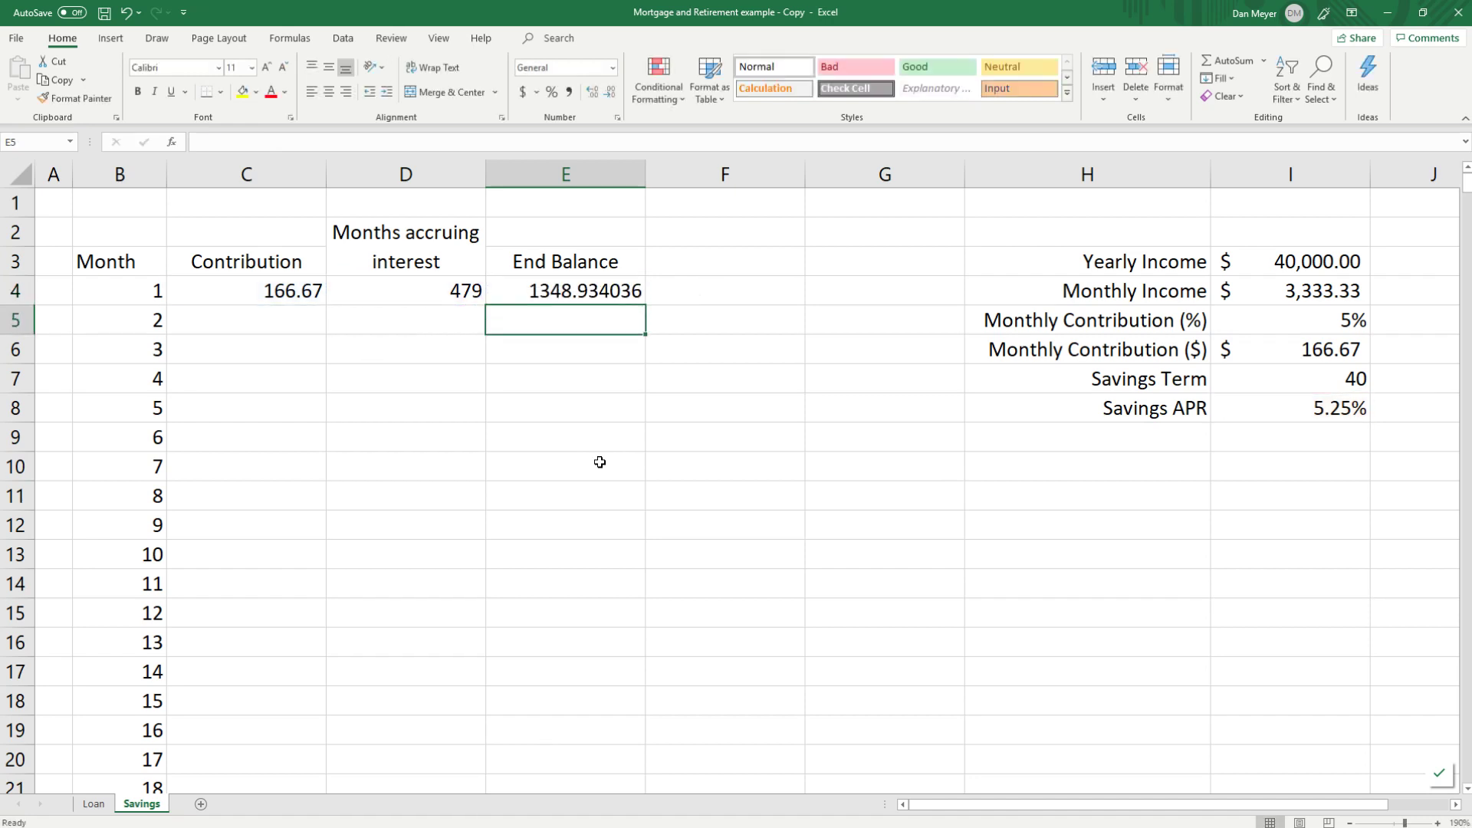
Step: Apply the dollar Accounting format to month 1's Contribution in C4 and End Balance in E4
{"action": "left_click", "coordinate": [284, 290]}
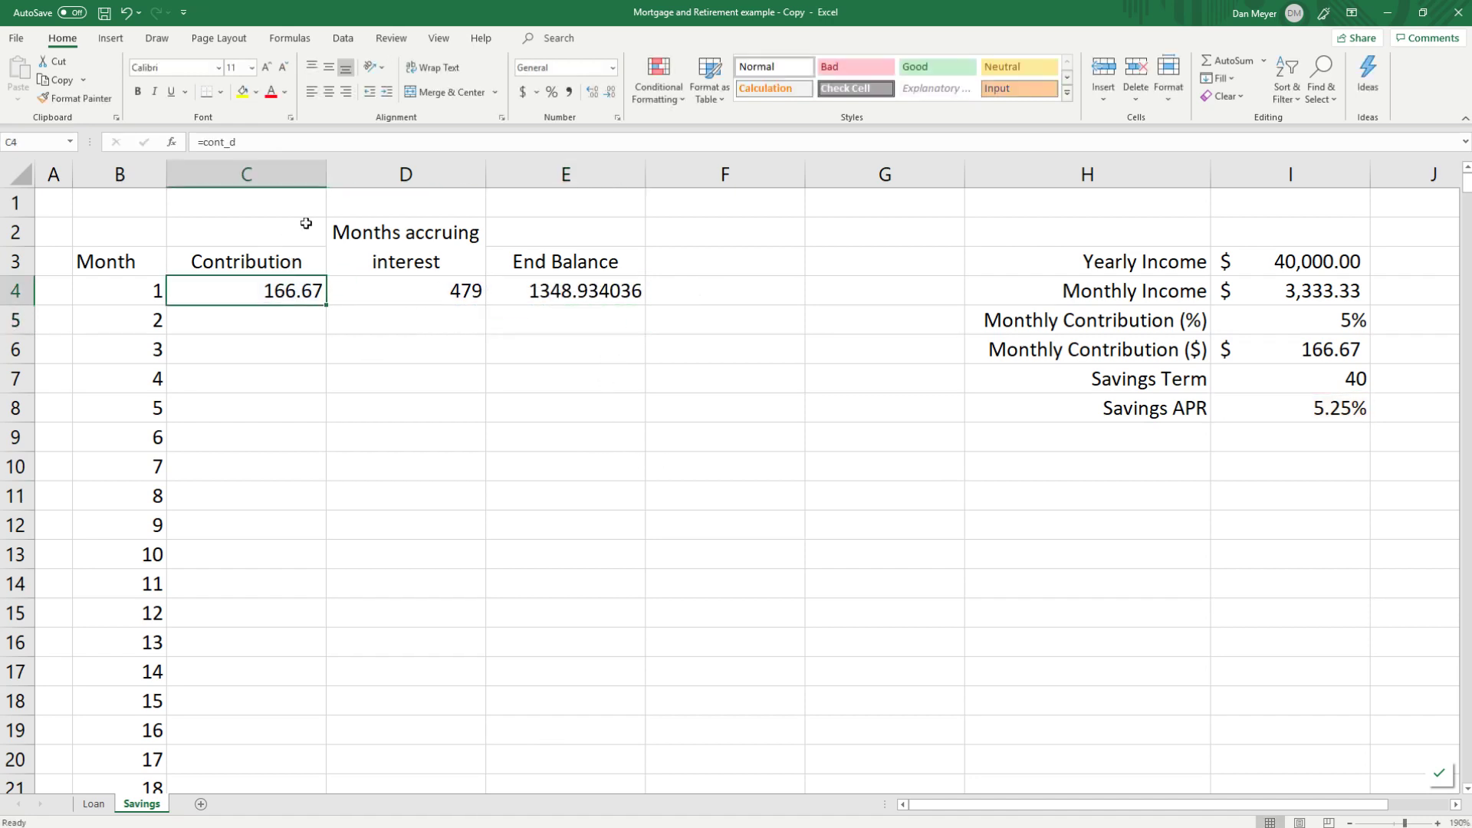
{"action": "left_click", "coordinate": [522, 92]}
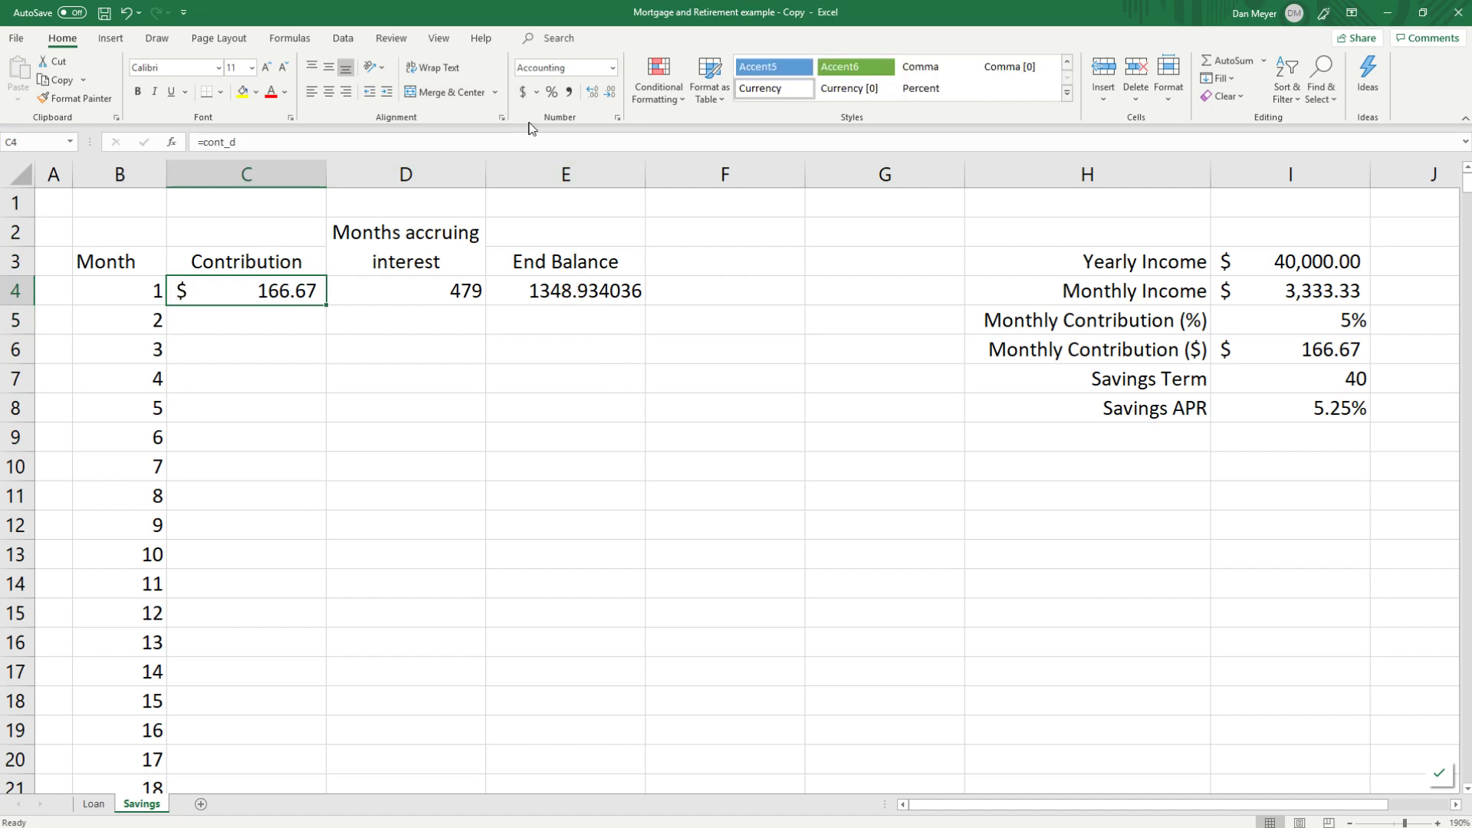
{"action": "left_click", "coordinate": [572, 293]}
{"action": "left_click", "coordinate": [522, 92]}
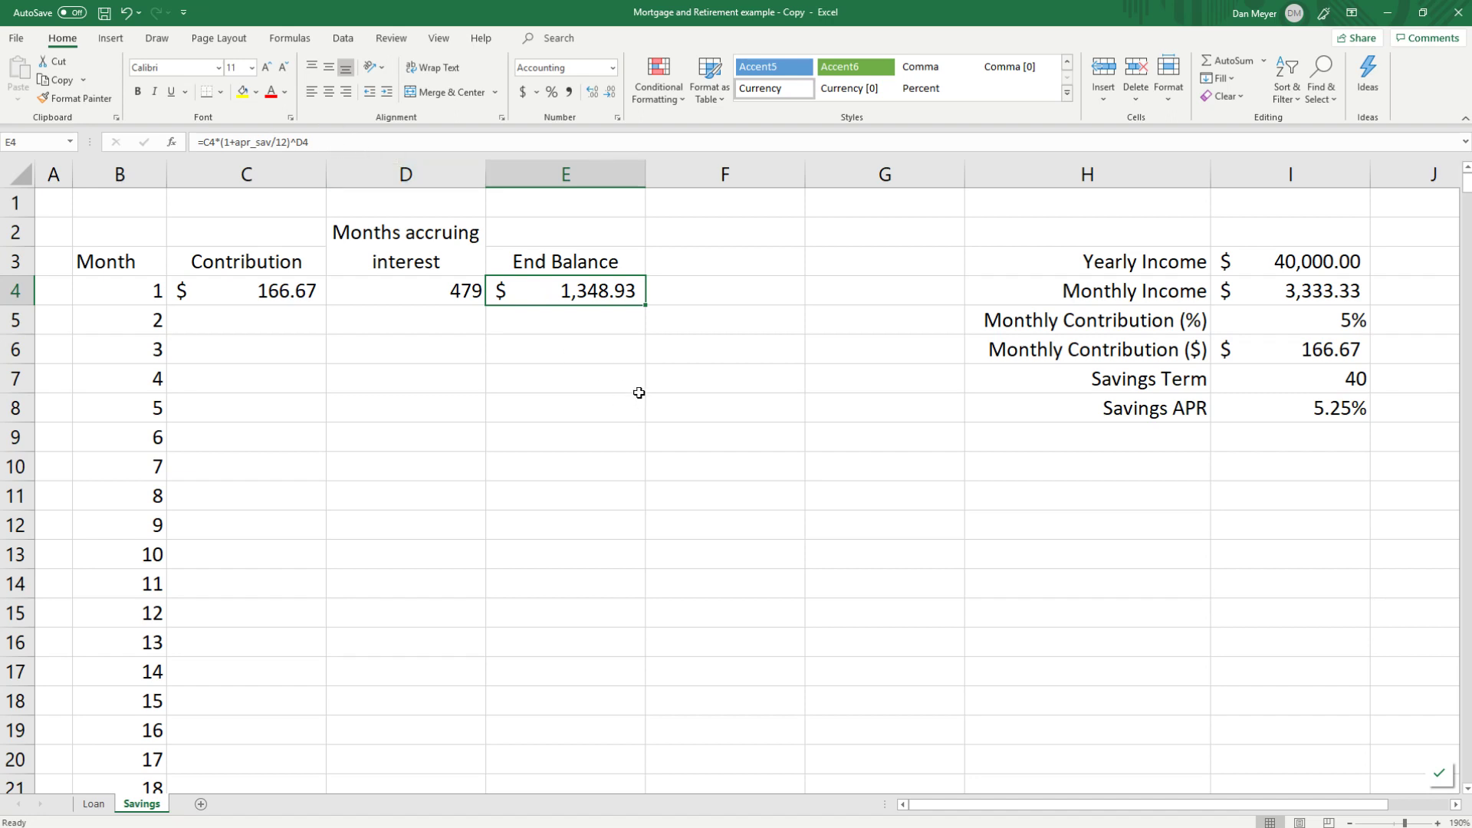
Step: Add an "Interest earned" column header in F3 and calculate month 1's value in F4 with =E4-C4
{"action": "left_click", "coordinate": [713, 255]}
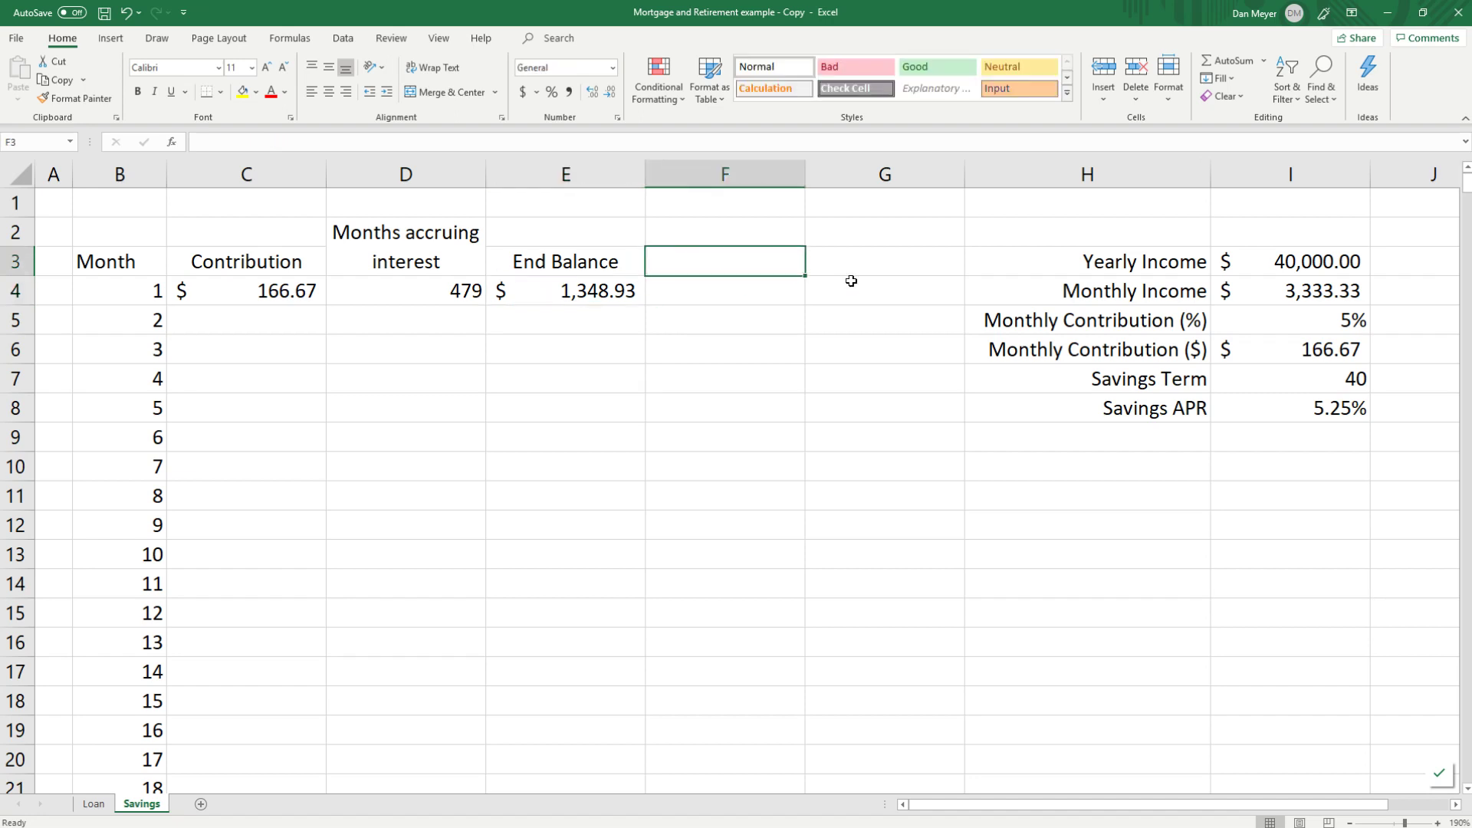
{"action": "type", "text": "Intere"}
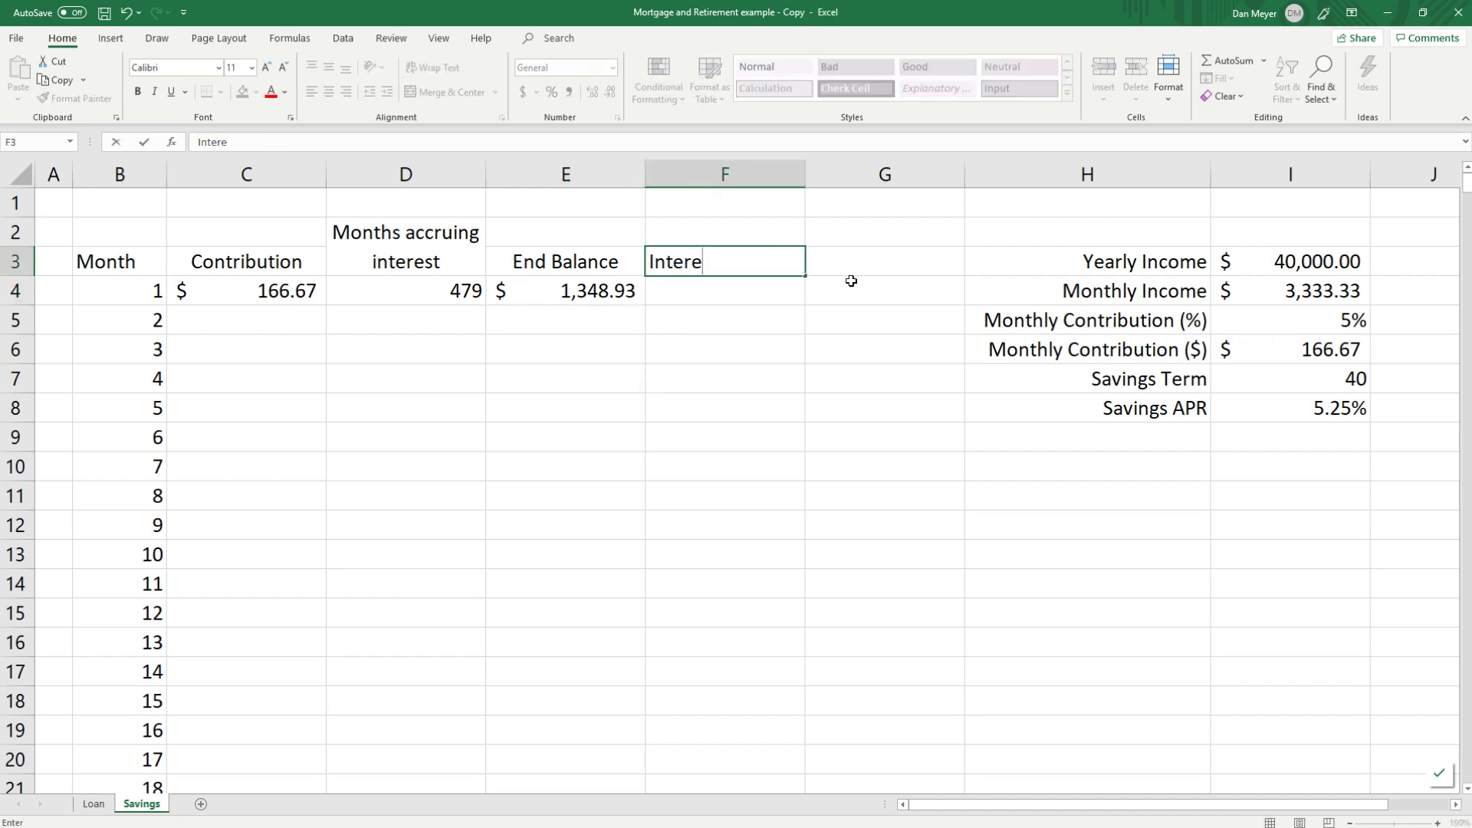
{"action": "type", "text": "st earned"}
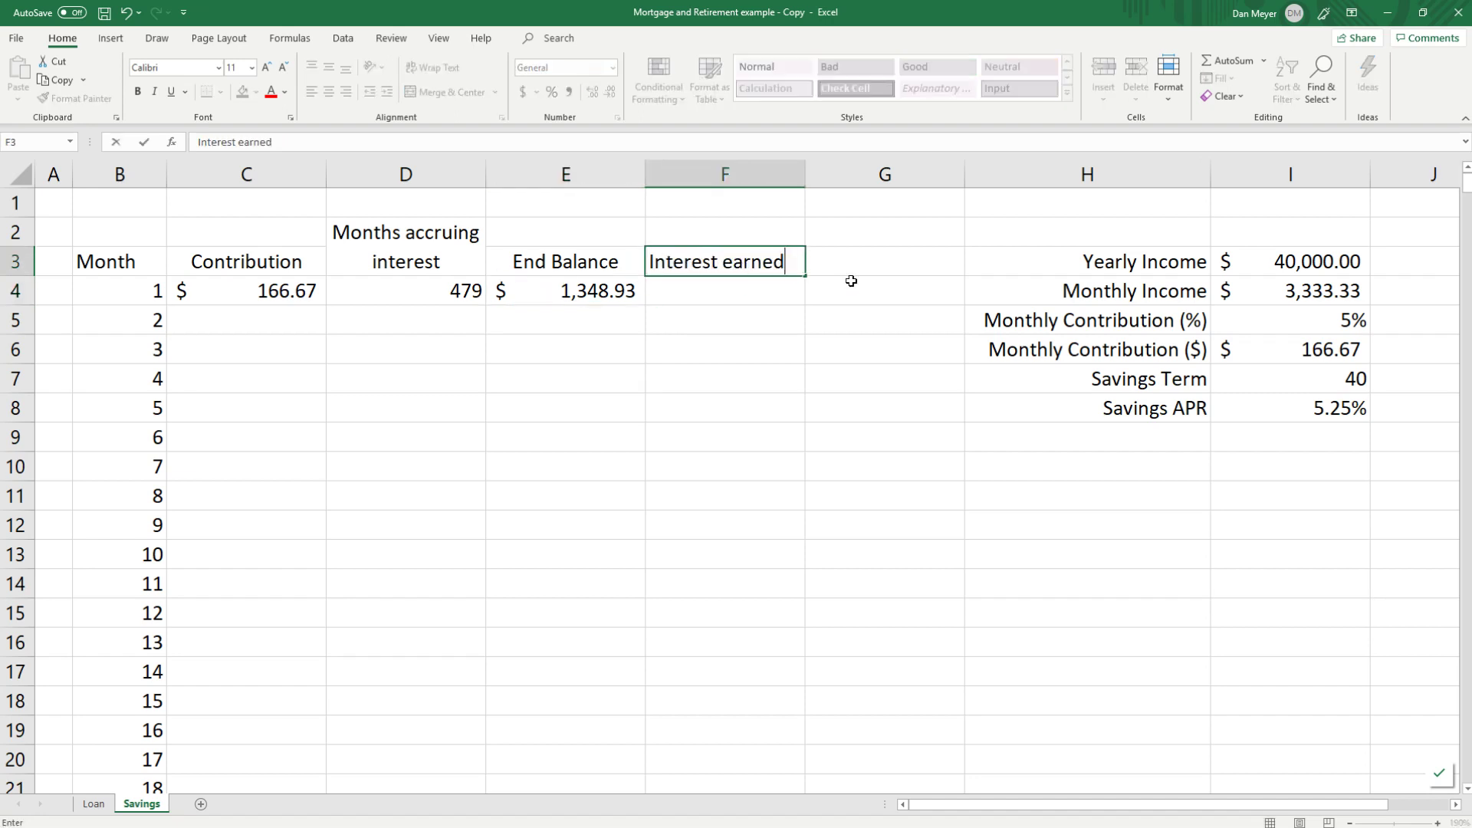
{"action": "key", "text": "Return"}
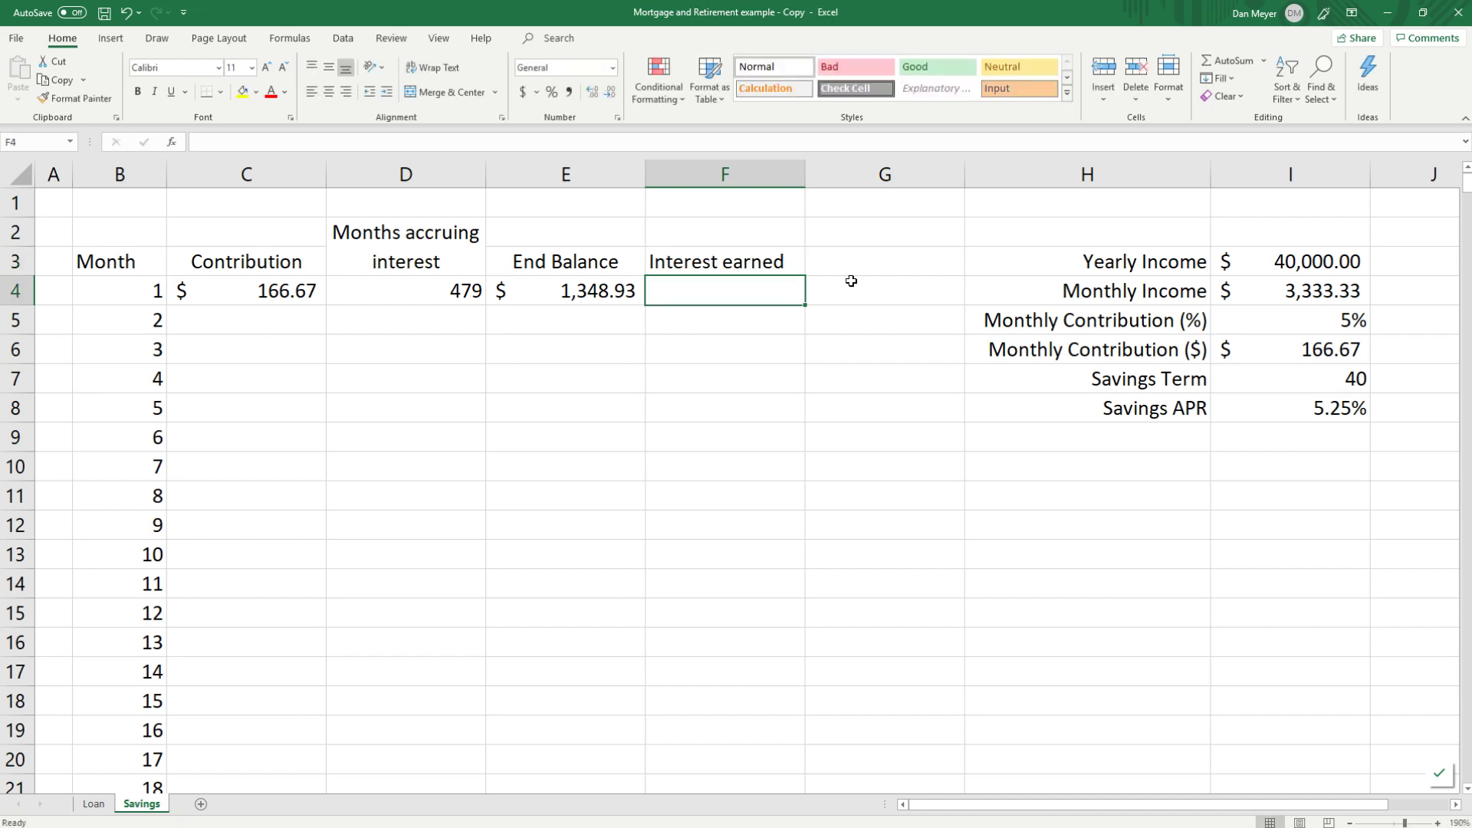
{"action": "type", "text": "=E4"}
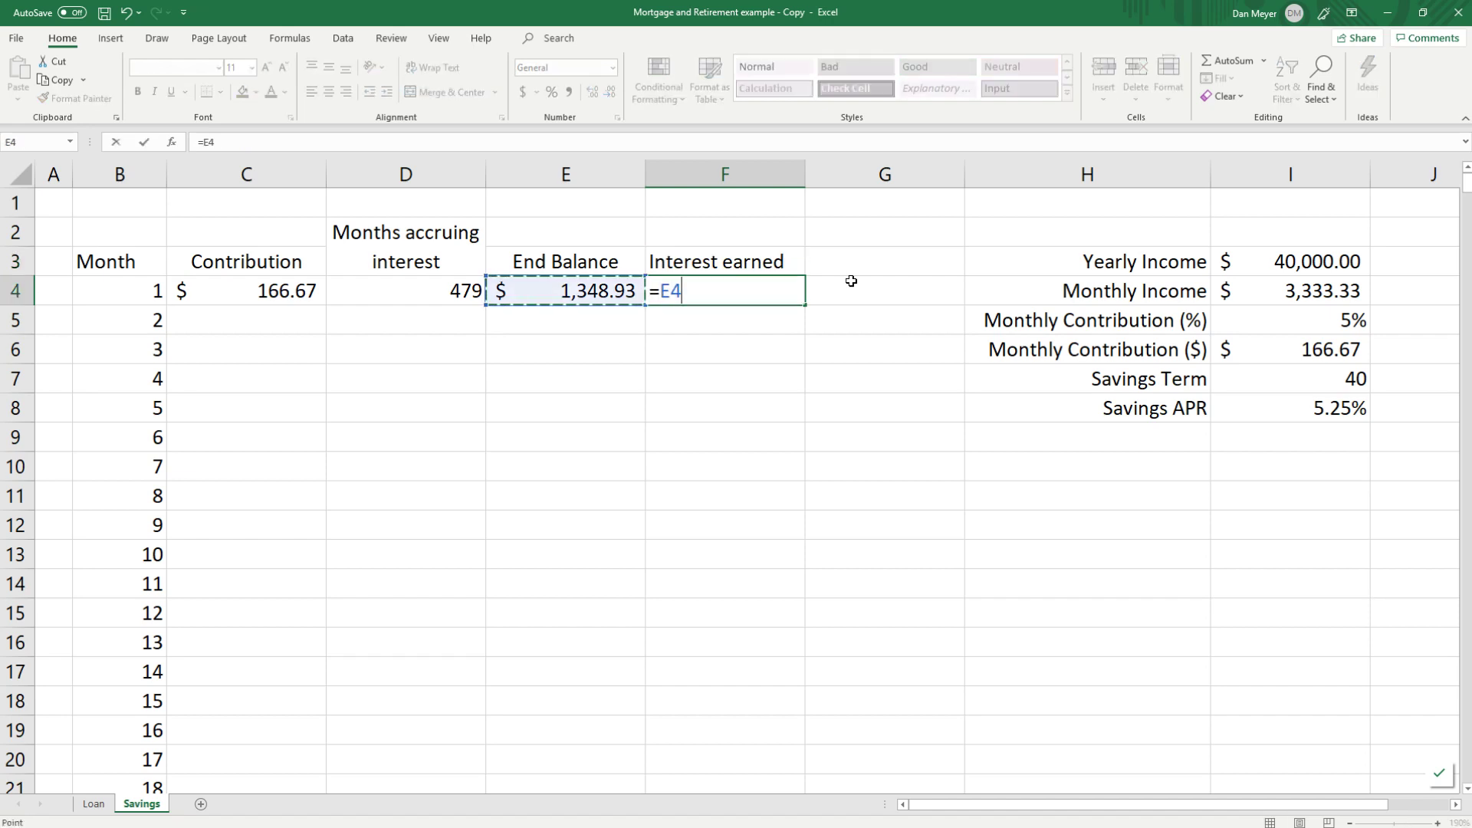
{"action": "type", "text": "-C4"}
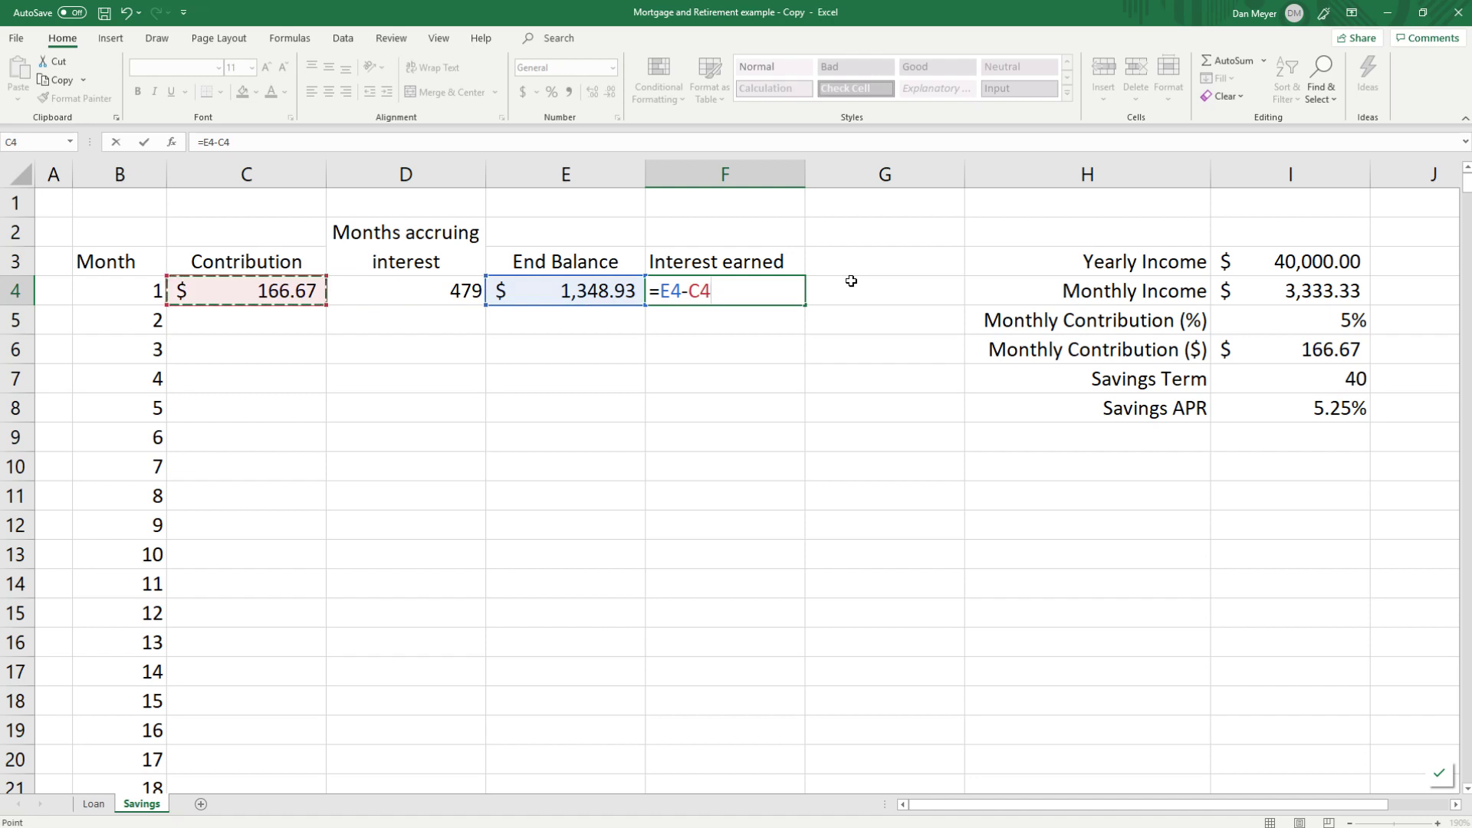
{"action": "key", "text": "Return"}
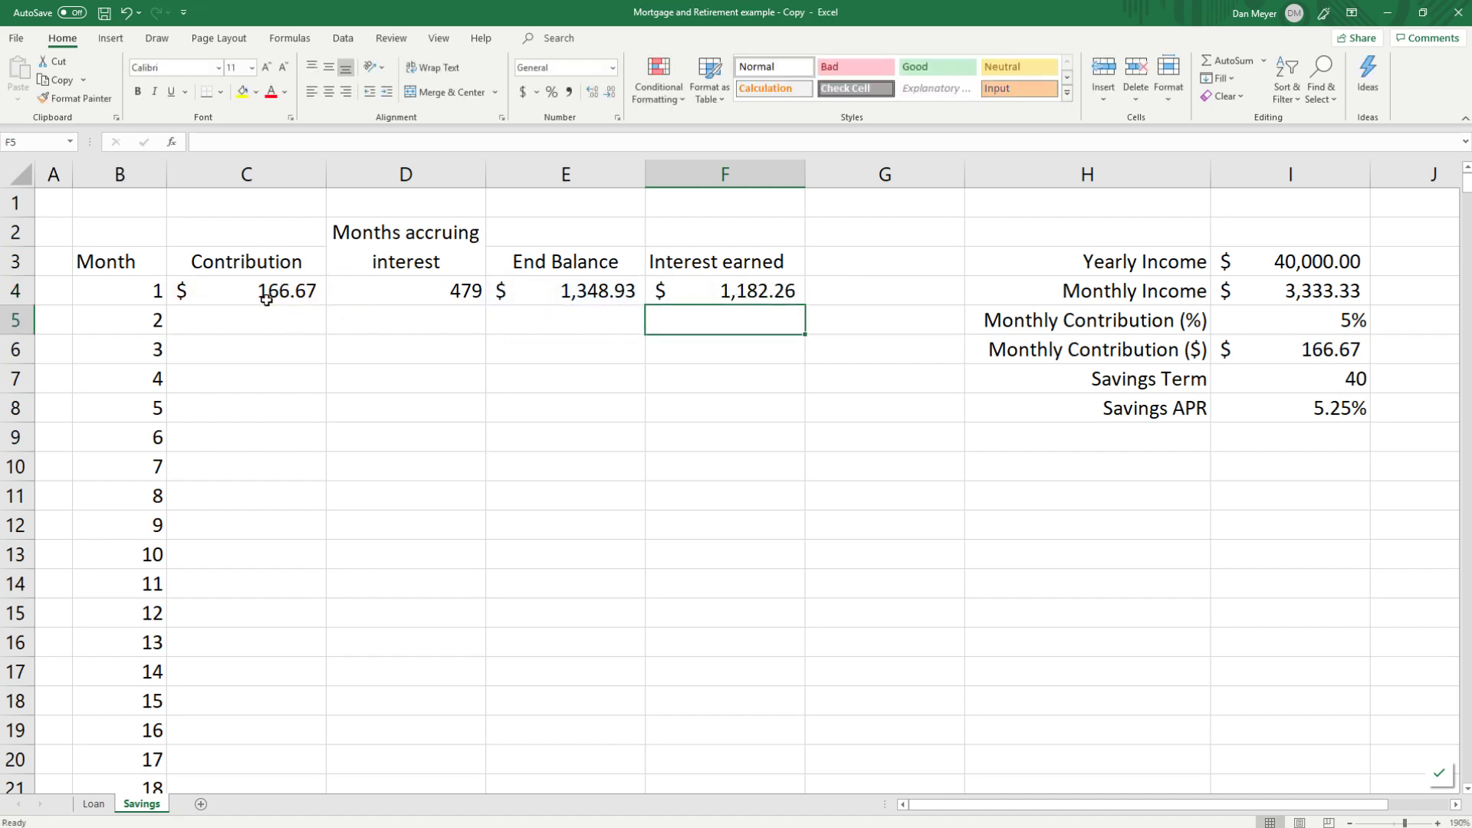
Step: Fill month 1's formulas in C4:F4 down through all the listed months of the savings schedule
{"action": "left_click", "coordinate": [699, 290]}
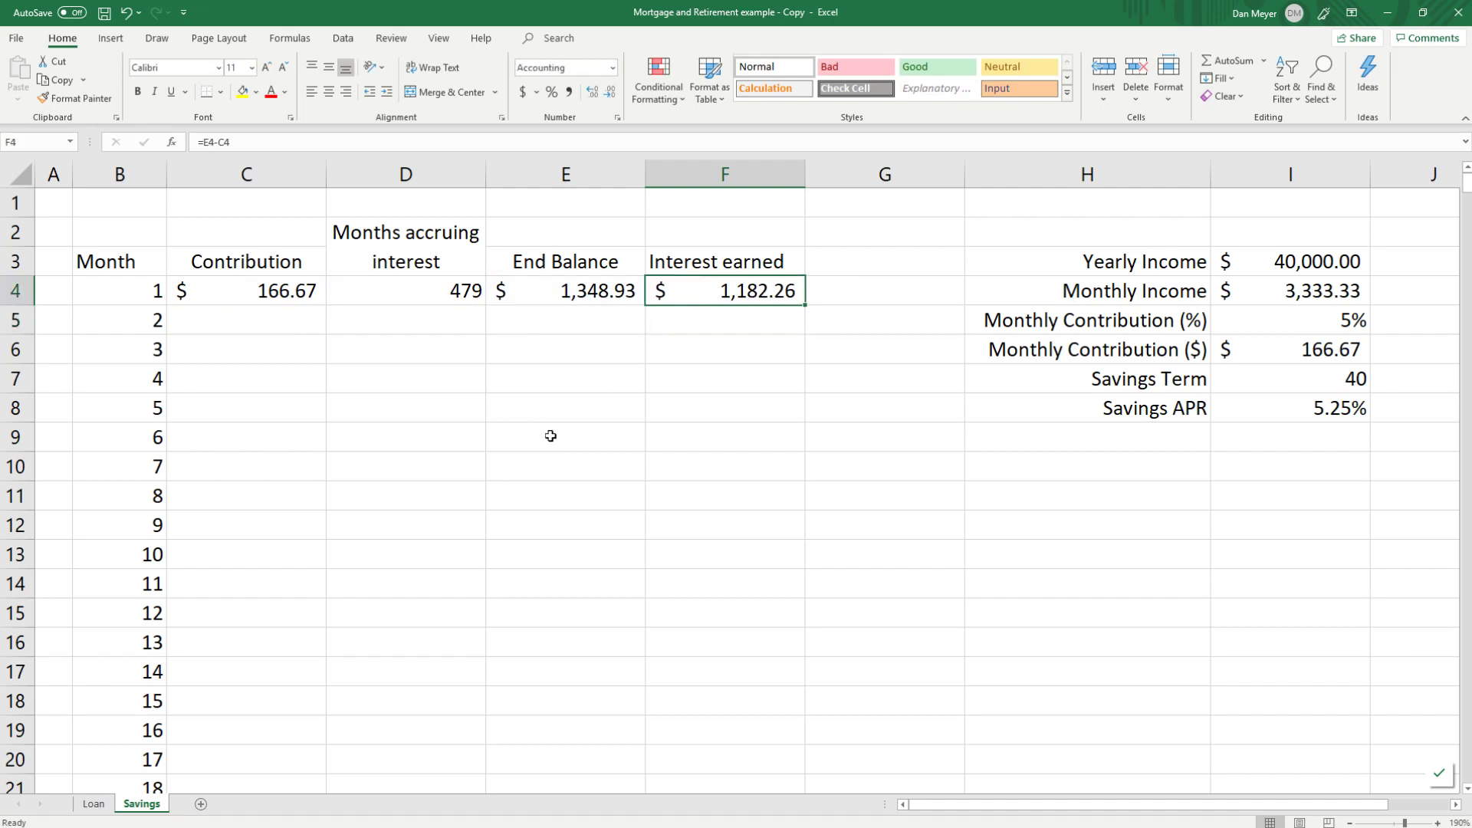
{"action": "left_click", "coordinate": [262, 289]}
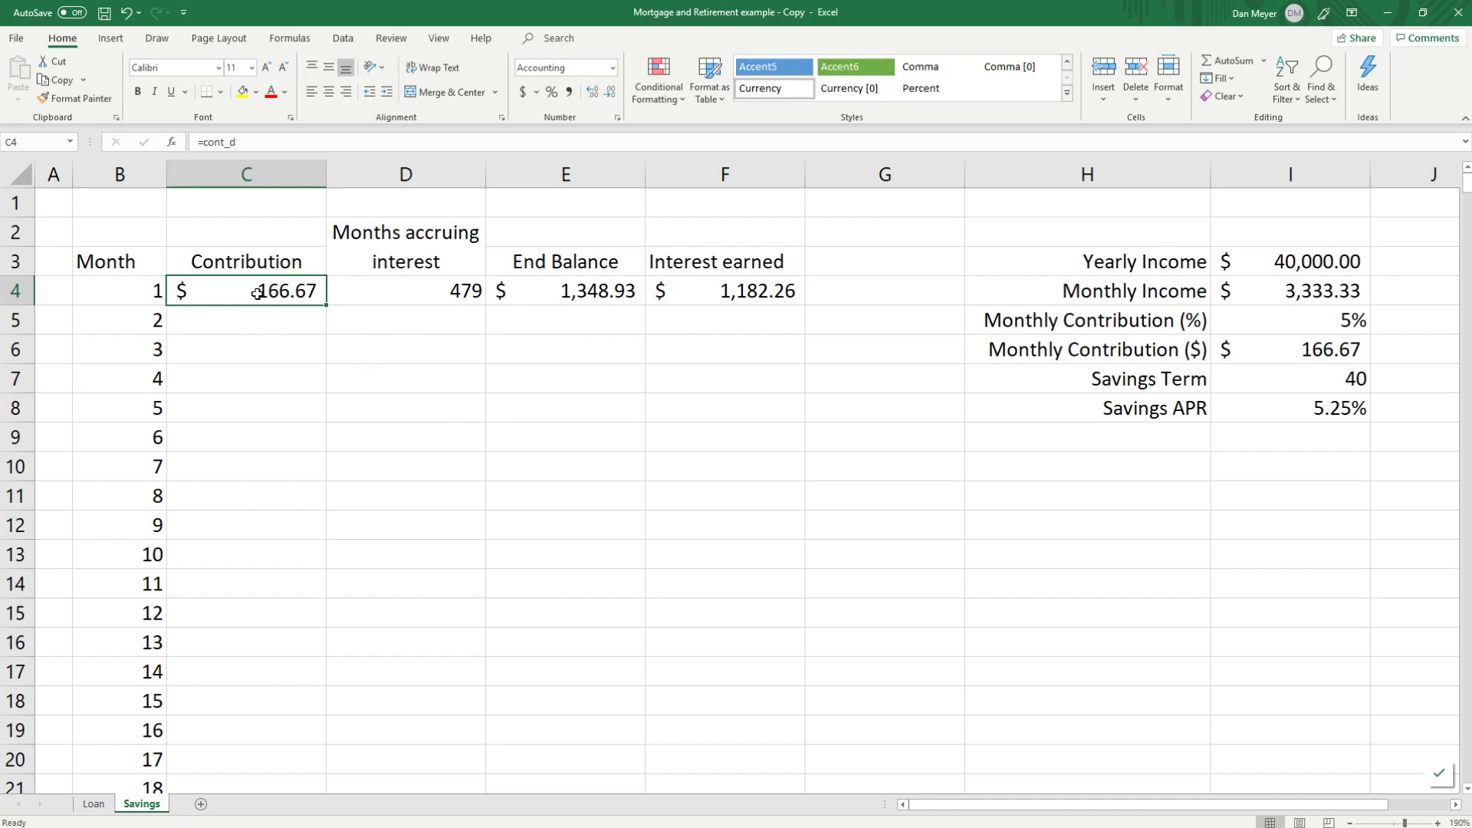
{"action": "left_click_drag", "start_coordinate": [259, 291], "coordinate": [803, 293]}
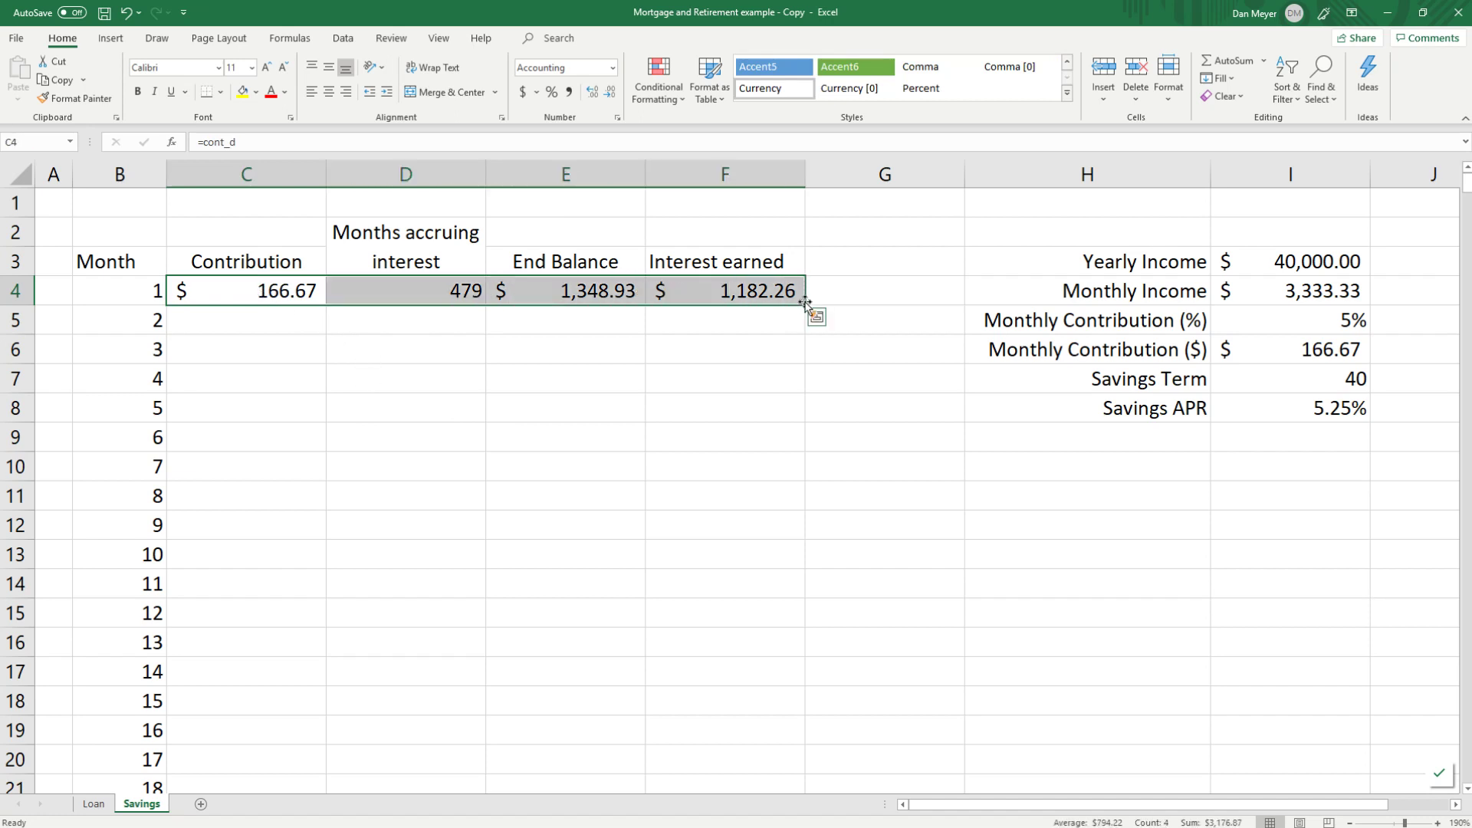
{"action": "double_click", "coordinate": [806, 306]}
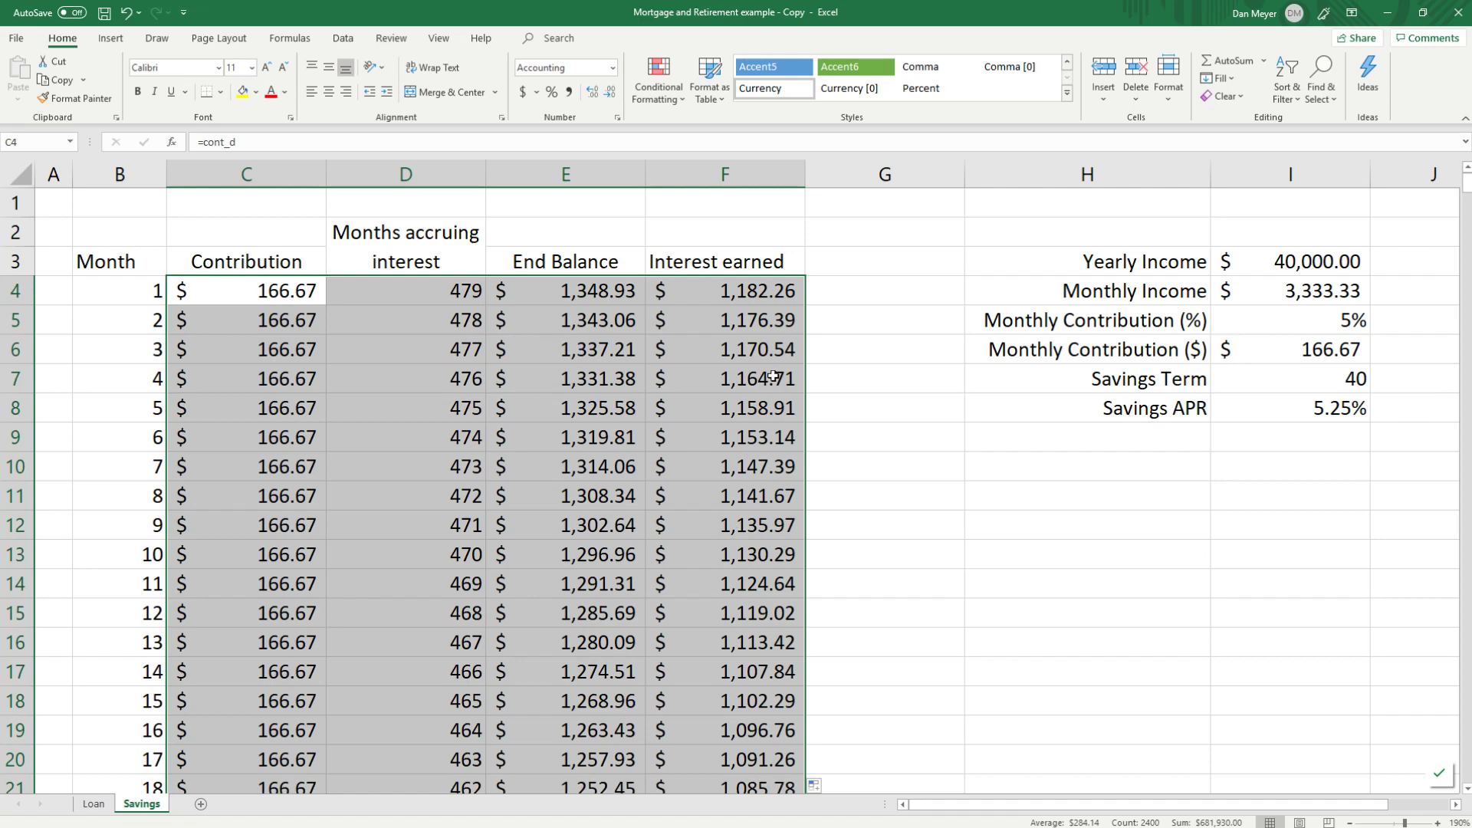
Step: Examine the Interest earned formula in F4 and the filled schedule down past month 480, where the 40-year term ends
{"action": "left_click", "coordinate": [756, 309]}
{"action": "left_click", "coordinate": [757, 291]}
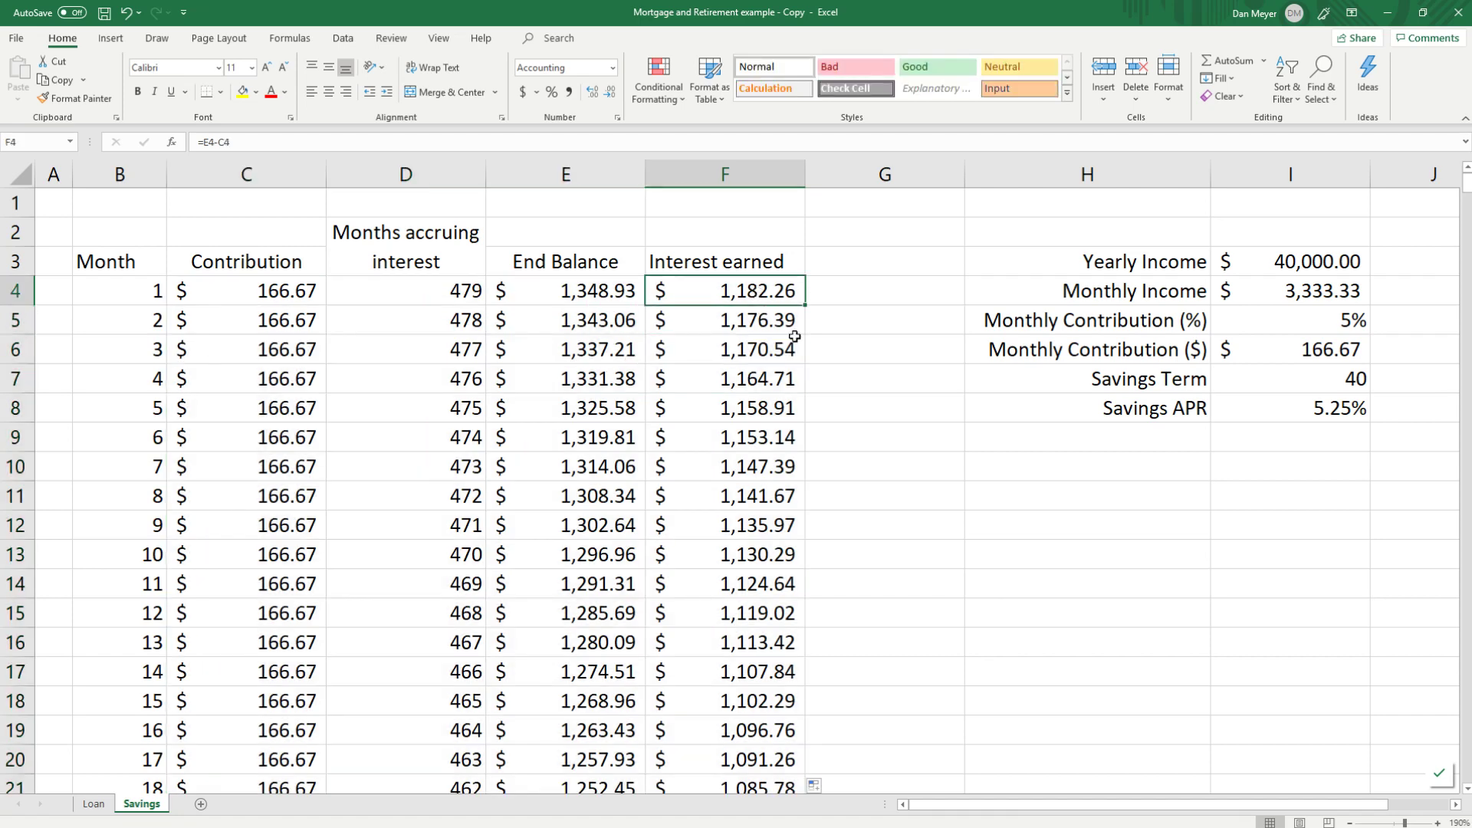
{"action": "scroll", "coordinate": [734, 435], "scroll_direction": "down", "scroll_amount": 6}
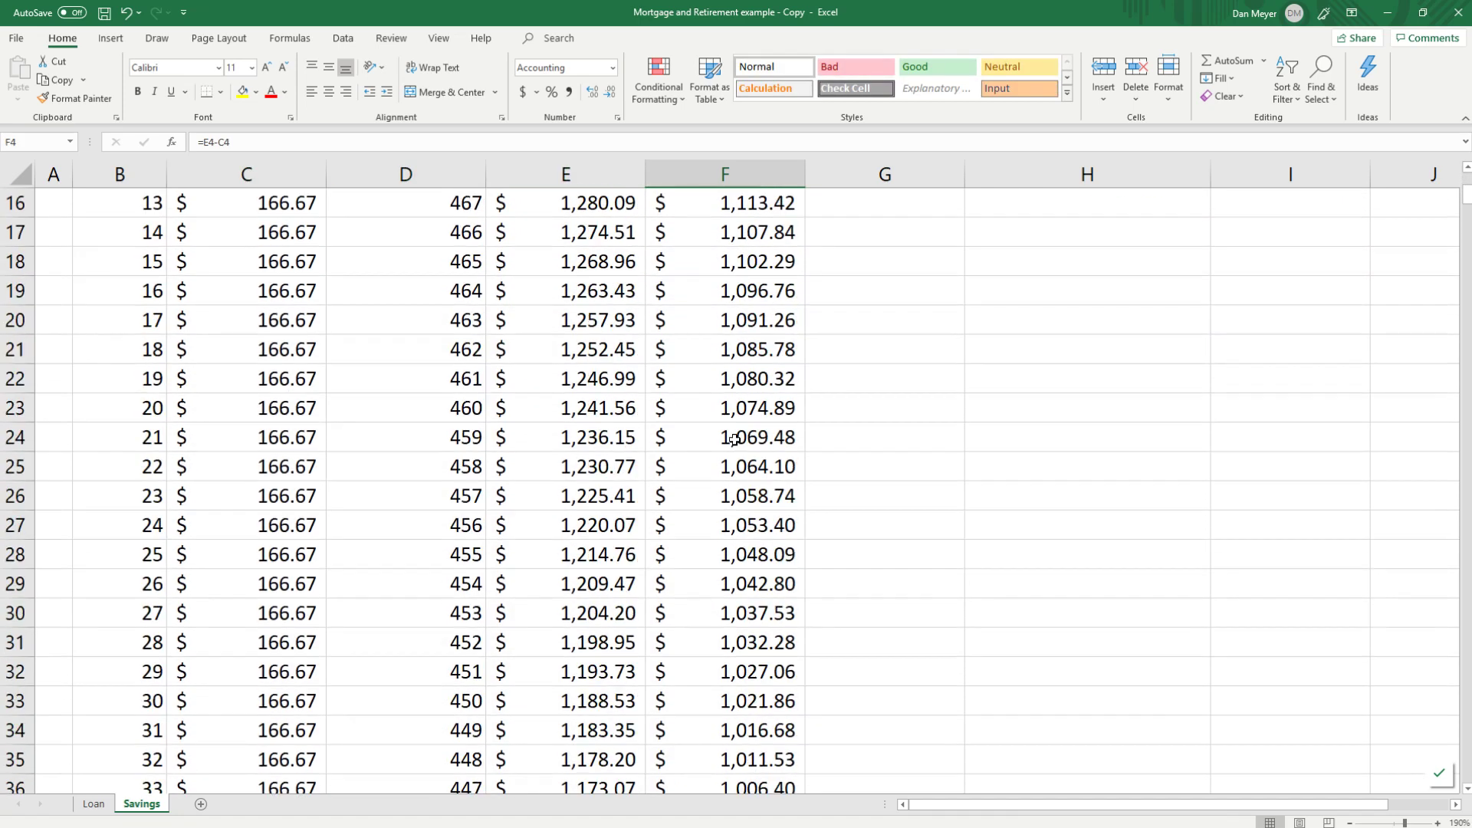
{"action": "scroll", "coordinate": [737, 435], "scroll_direction": "down", "scroll_amount": 17}
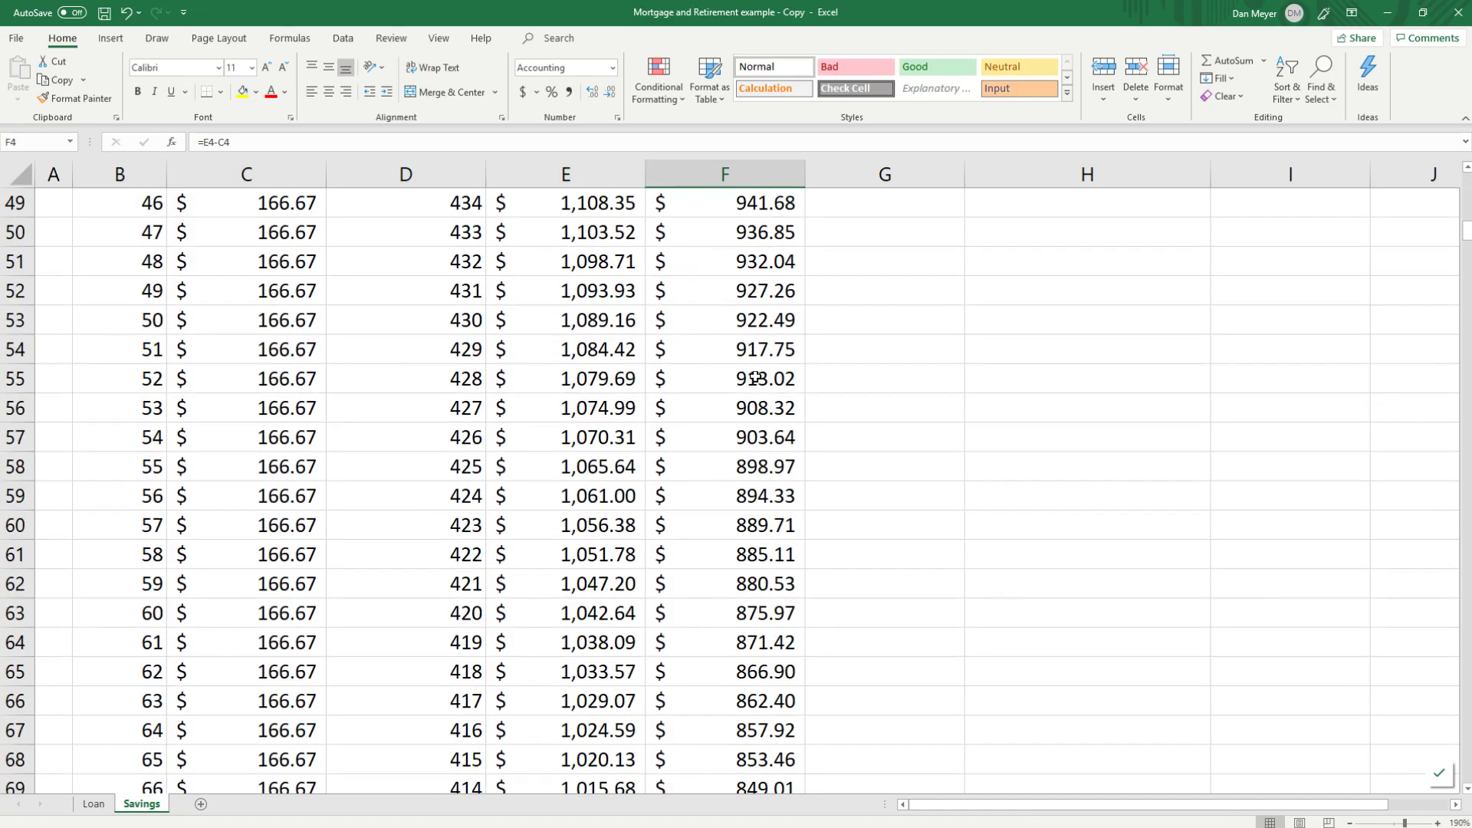
{"action": "scroll", "coordinate": [755, 378], "scroll_direction": "down", "scroll_amount": 20}
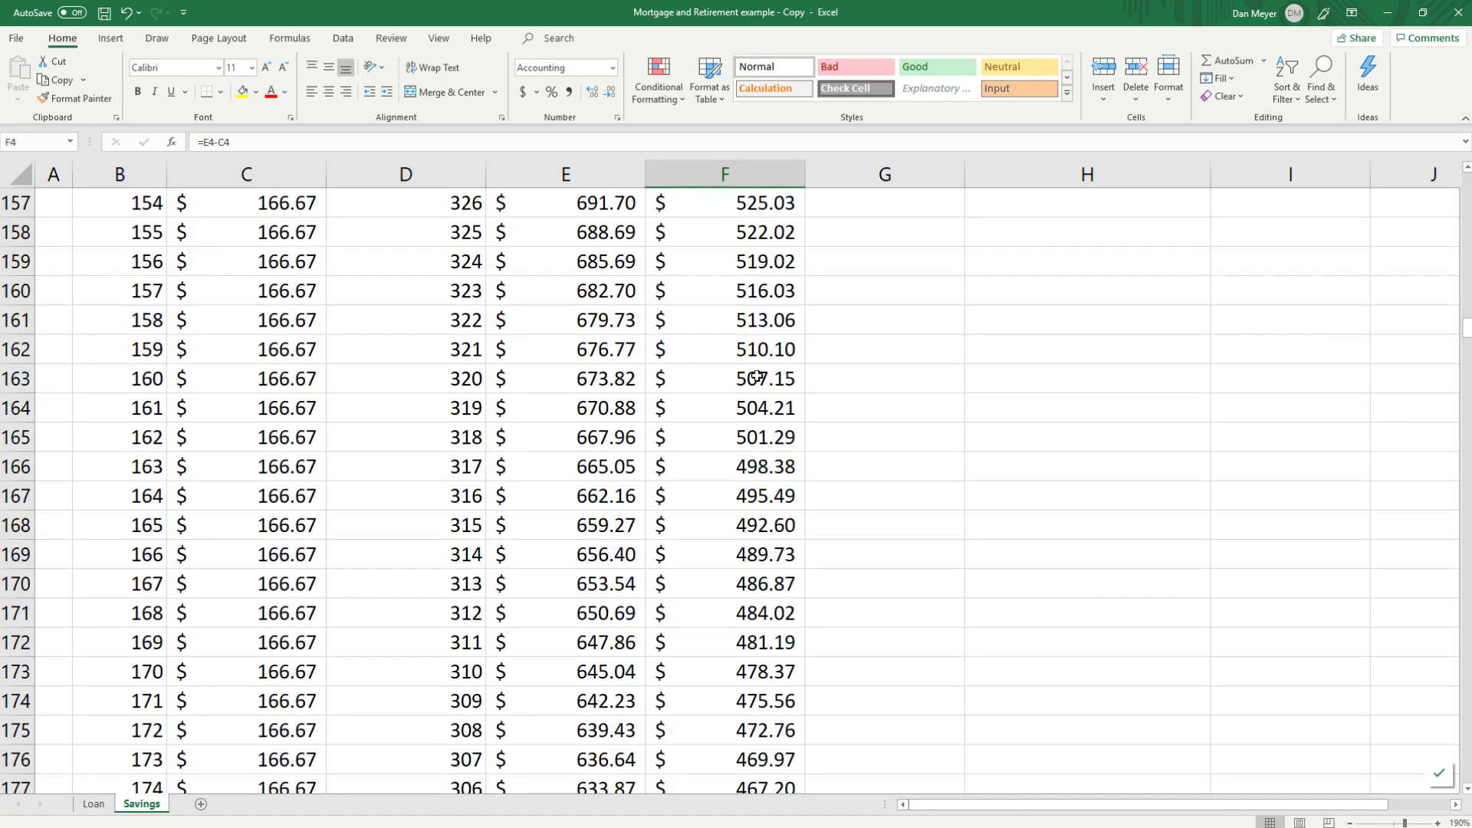
{"action": "scroll", "coordinate": [758, 375], "scroll_direction": "down", "scroll_amount": 20}
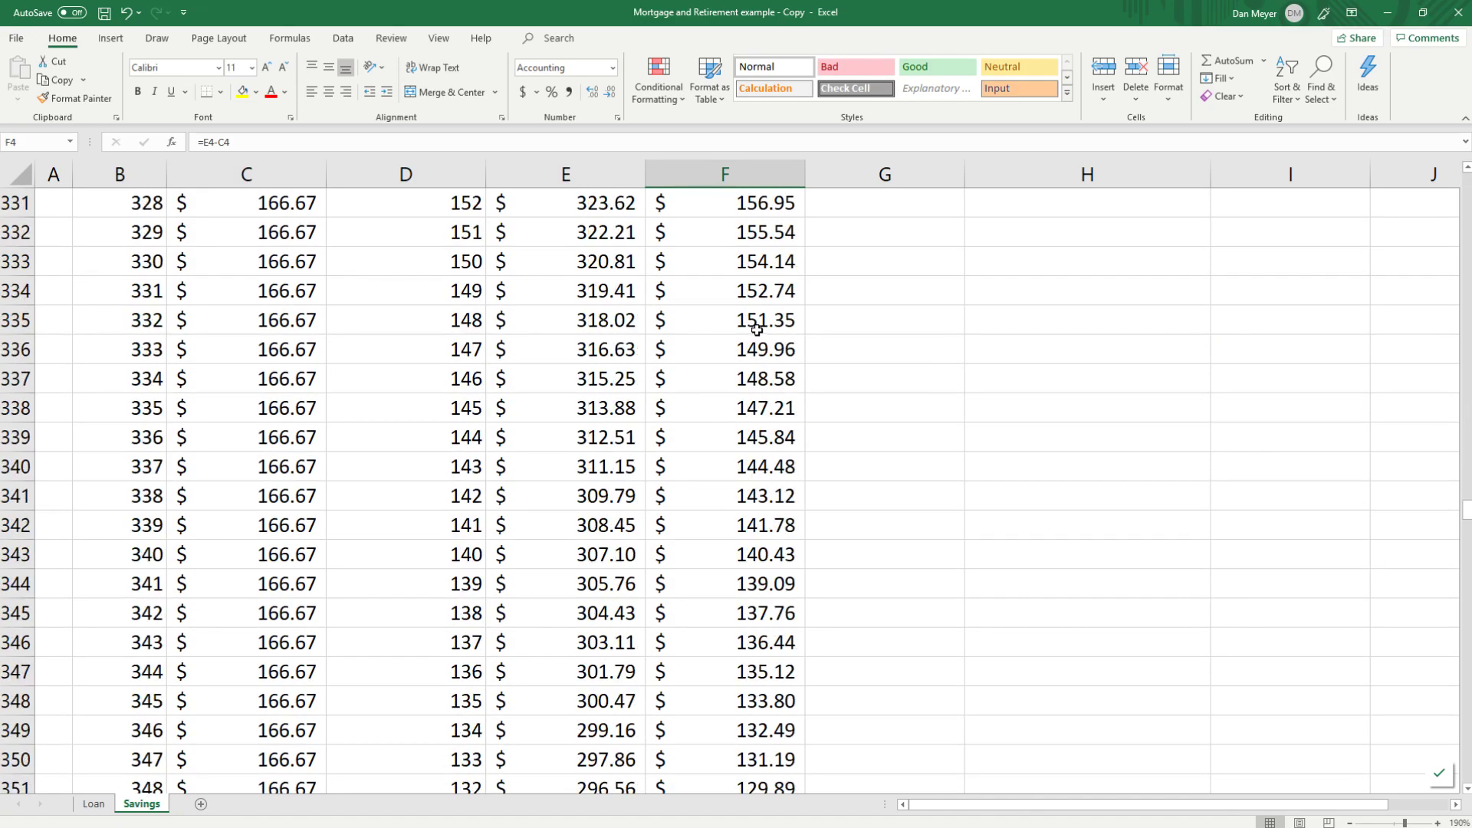
{"action": "scroll", "coordinate": [752, 322], "scroll_direction": "down", "scroll_amount": 20}
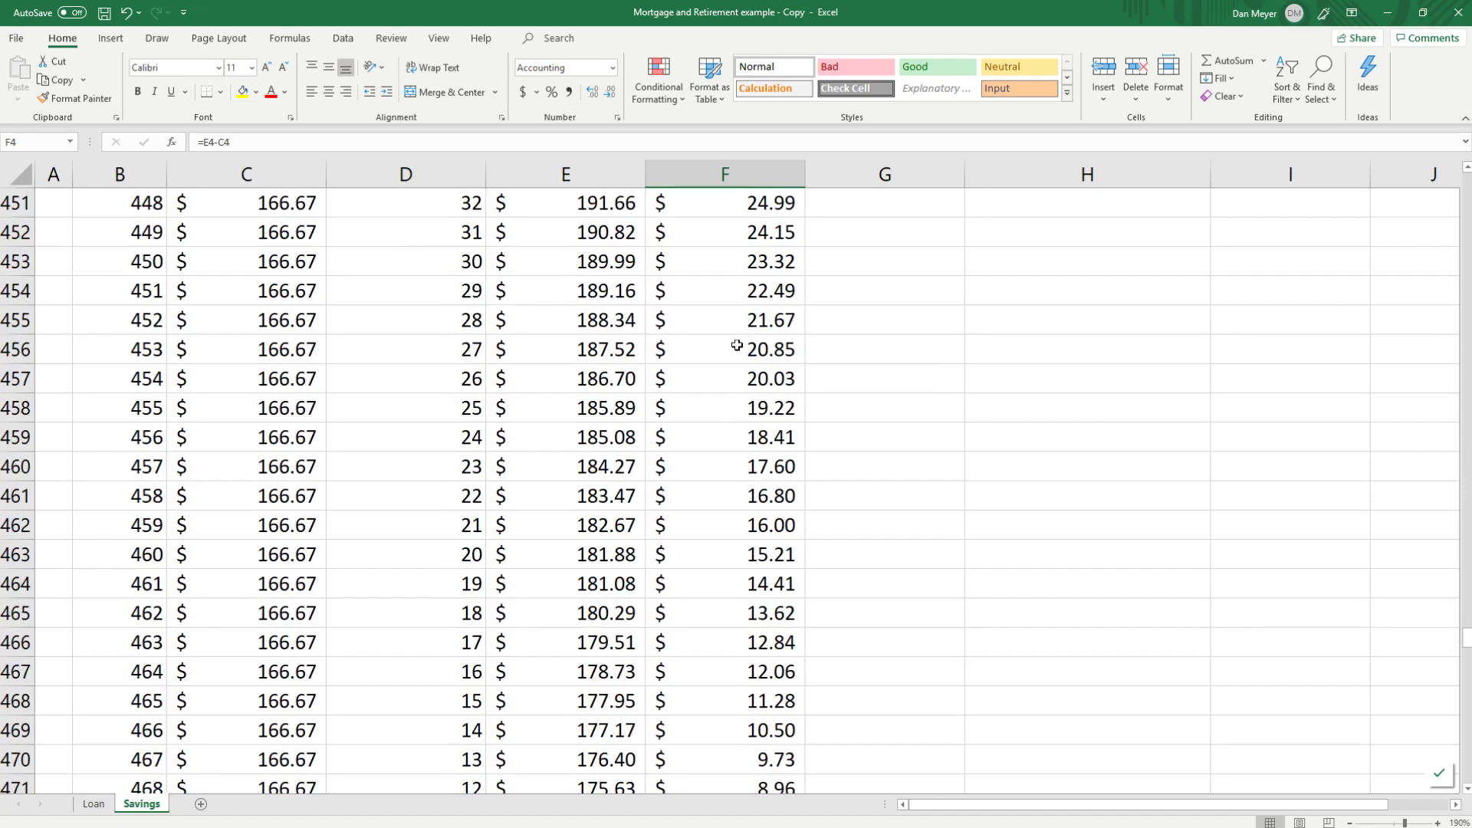
{"action": "scroll", "coordinate": [730, 376], "scroll_direction": "down", "scroll_amount": 7}
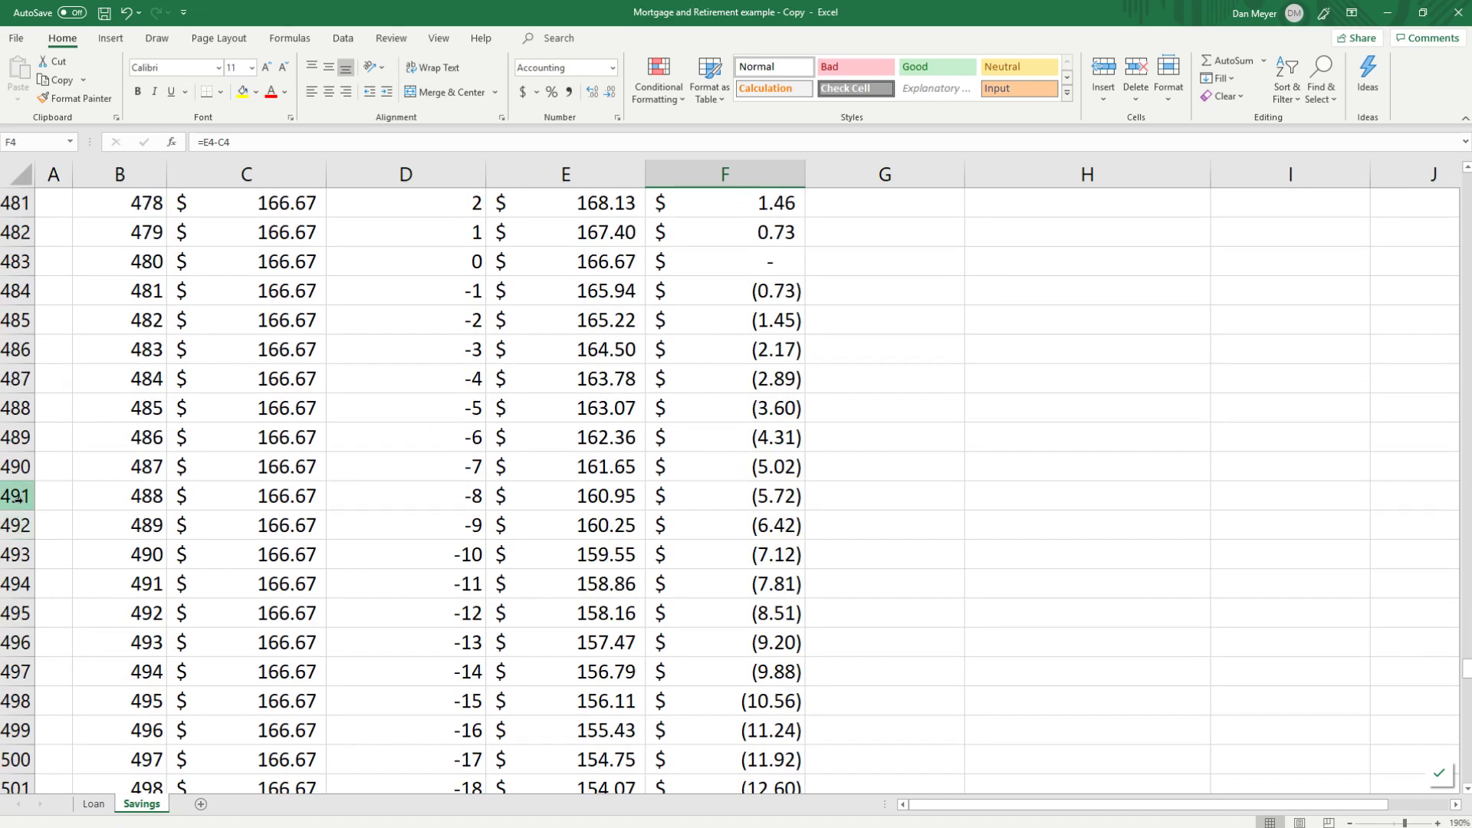
Step: Clear the contents of rows 484 to 603 so the savings schedule ends at month 480
{"action": "left_click_drag", "start_coordinate": [23, 294], "coordinate": [14, 327]}
{"action": "left_click", "coordinate": [81, 710]}
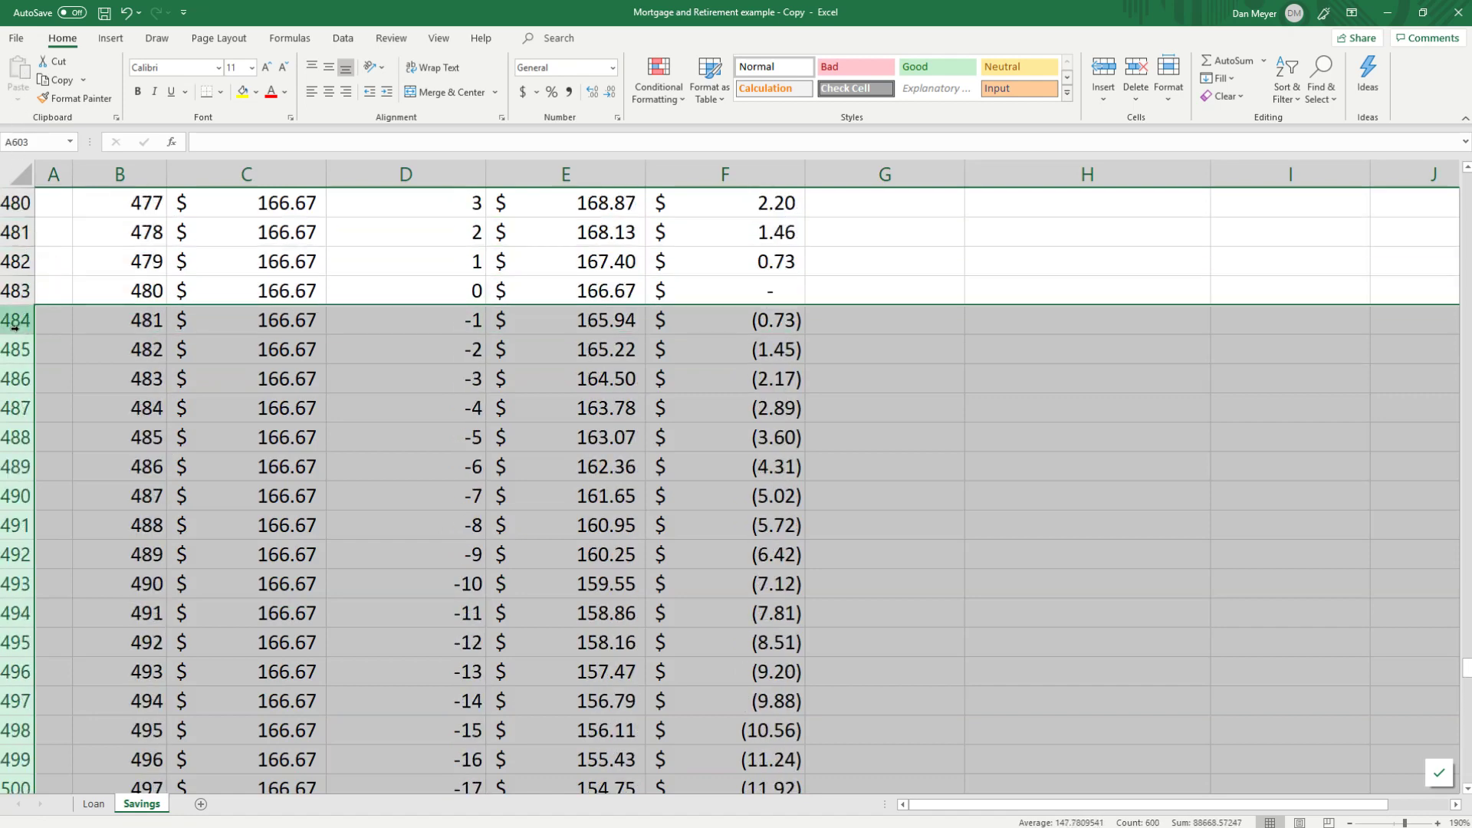
{"action": "key", "text": "Delete"}
{"action": "scroll", "coordinate": [638, 384], "scroll_direction": "up", "scroll_amount": 17}
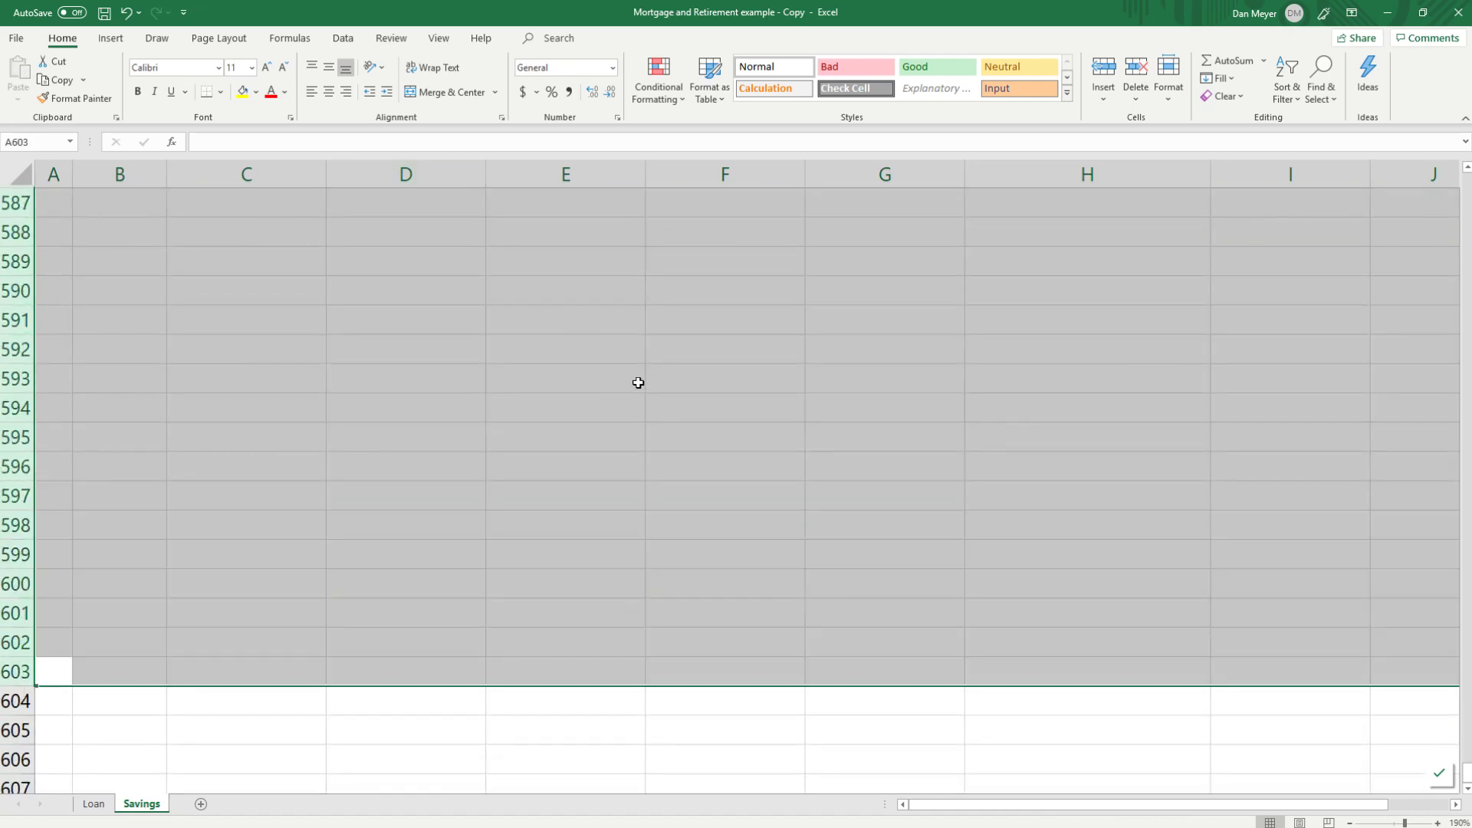
{"action": "scroll", "coordinate": [737, 427], "scroll_direction": "up", "scroll_amount": 20}
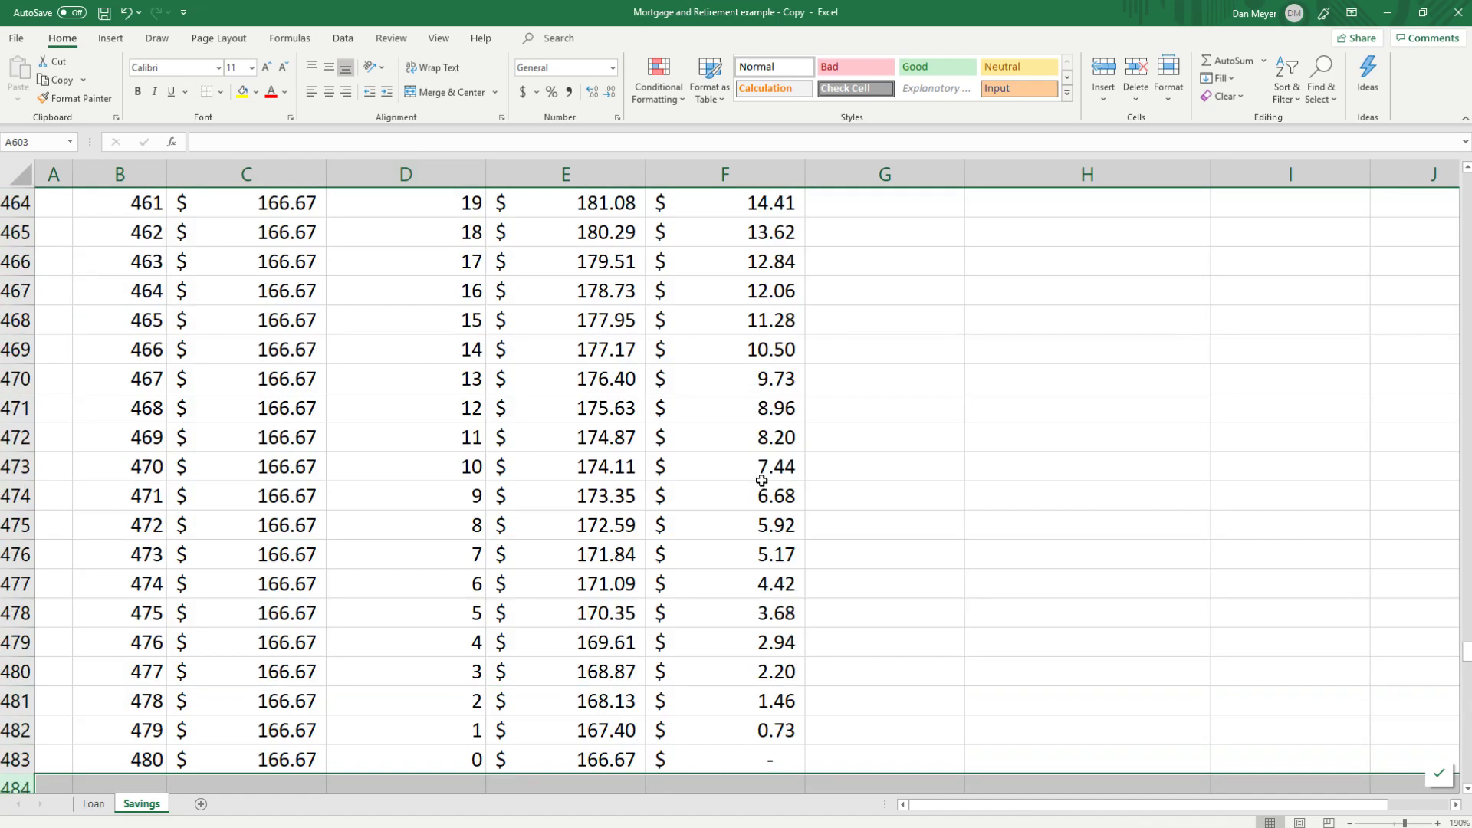
{"action": "scroll", "coordinate": [763, 622], "scroll_direction": "down", "scroll_amount": 1}
{"action": "left_click", "coordinate": [764, 672]}
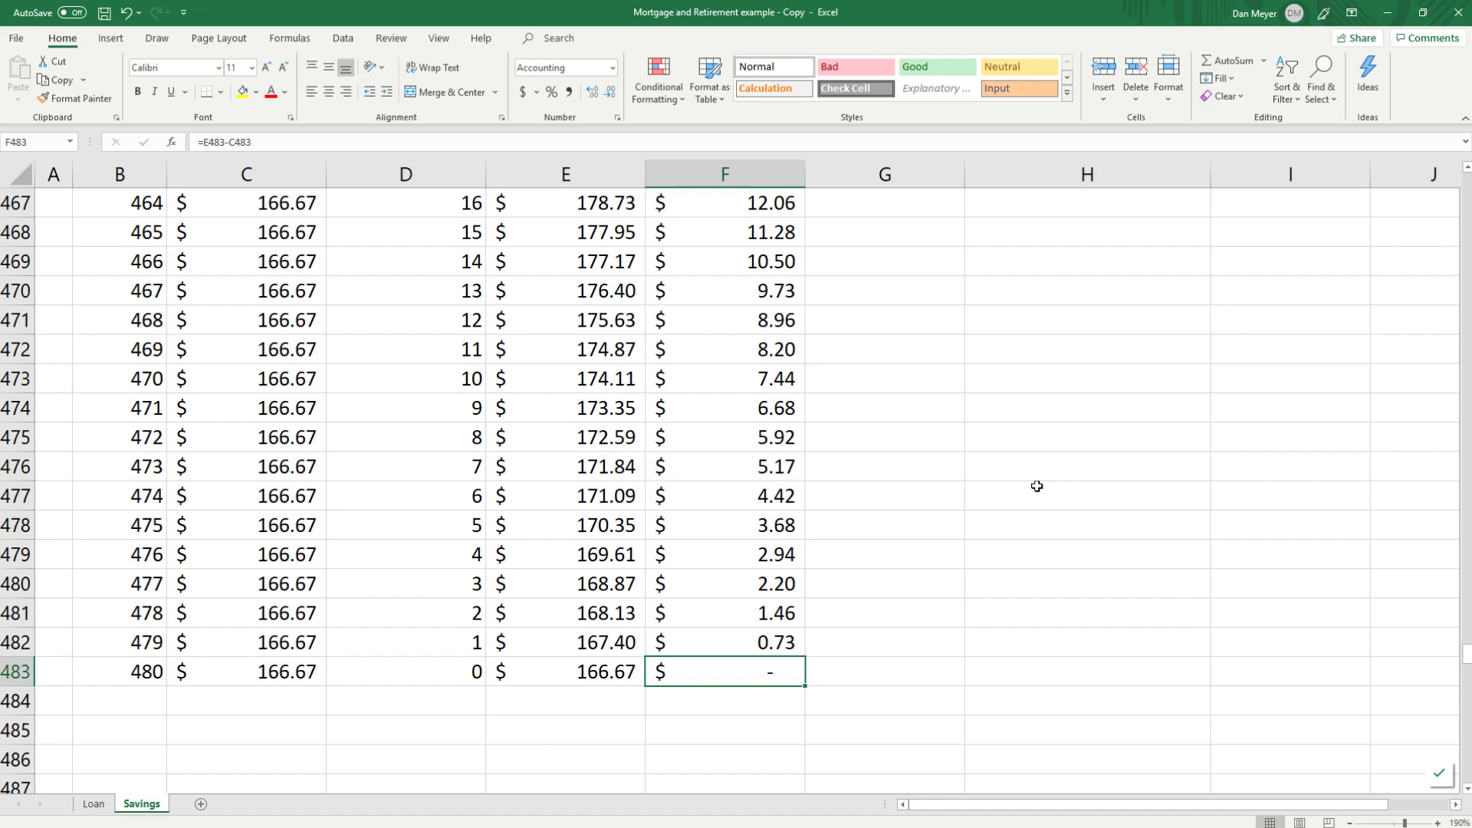
Step: Check the sum of the Interest earned values in column F
{"action": "scroll", "coordinate": [1070, 431], "scroll_direction": "up", "scroll_amount": 16}
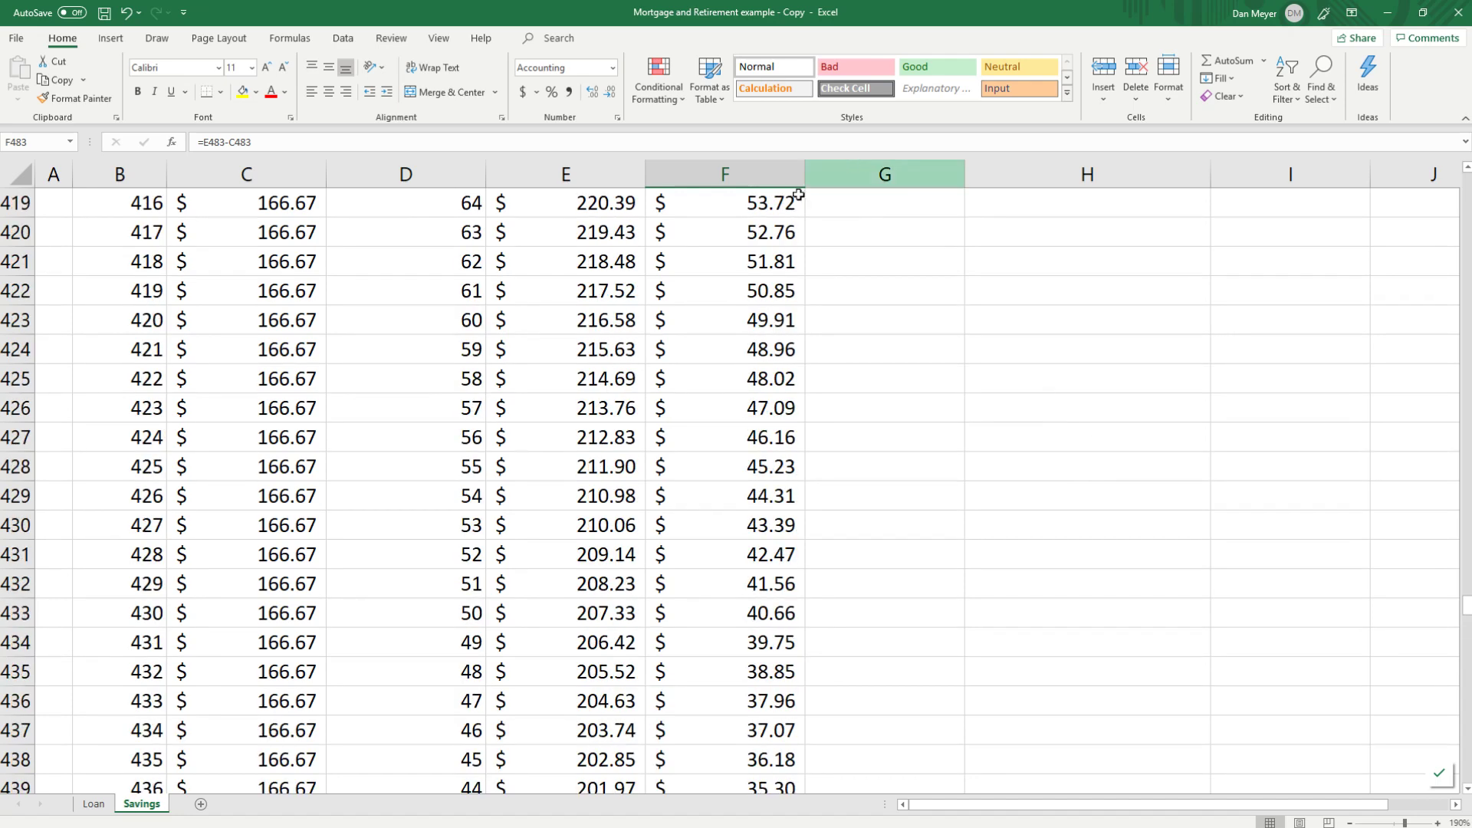
{"action": "left_click", "coordinate": [796, 182]}
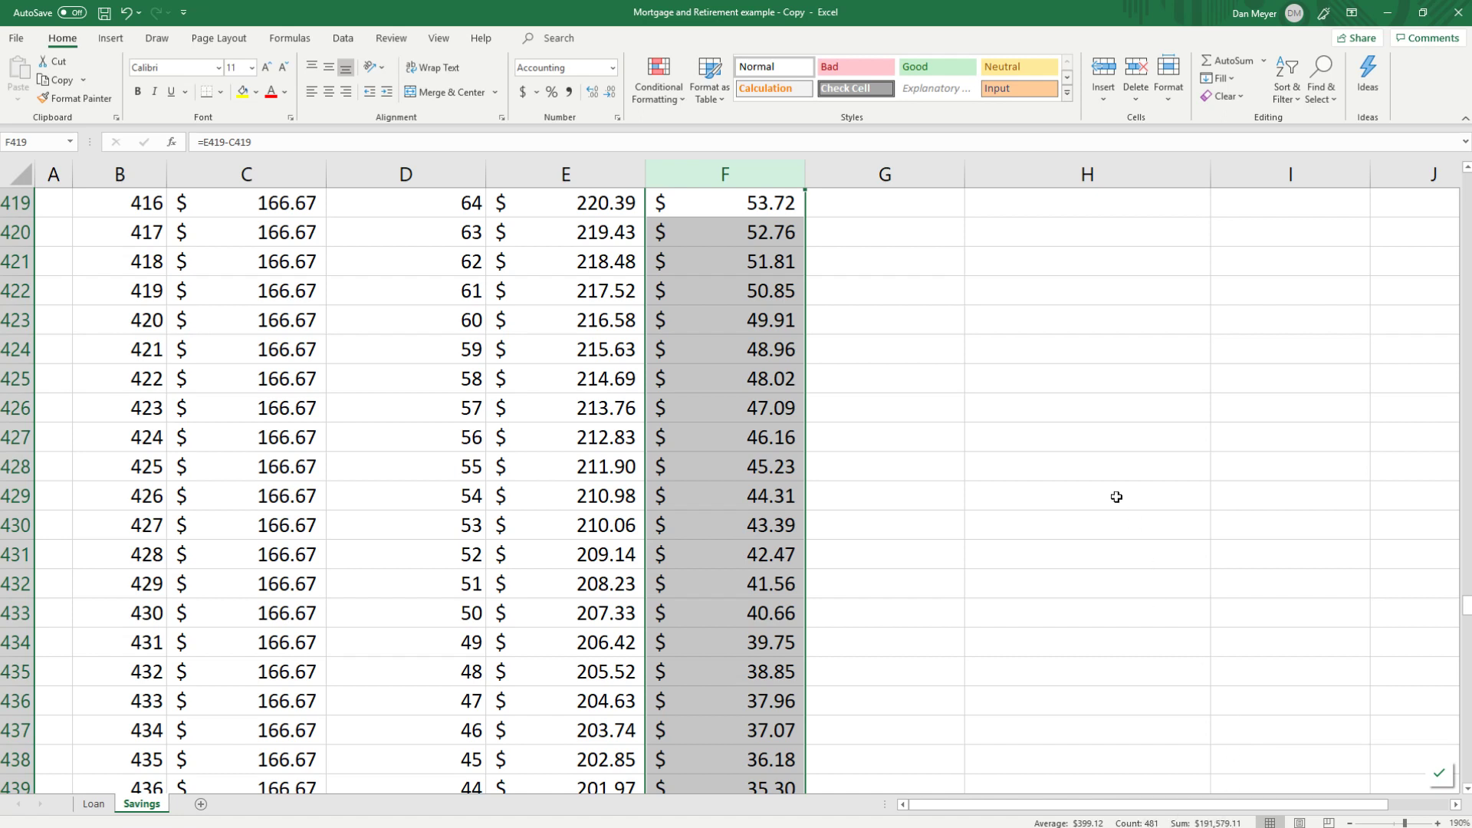
{"action": "scroll", "coordinate": [1307, 453], "scroll_direction": "up", "scroll_amount": 20}
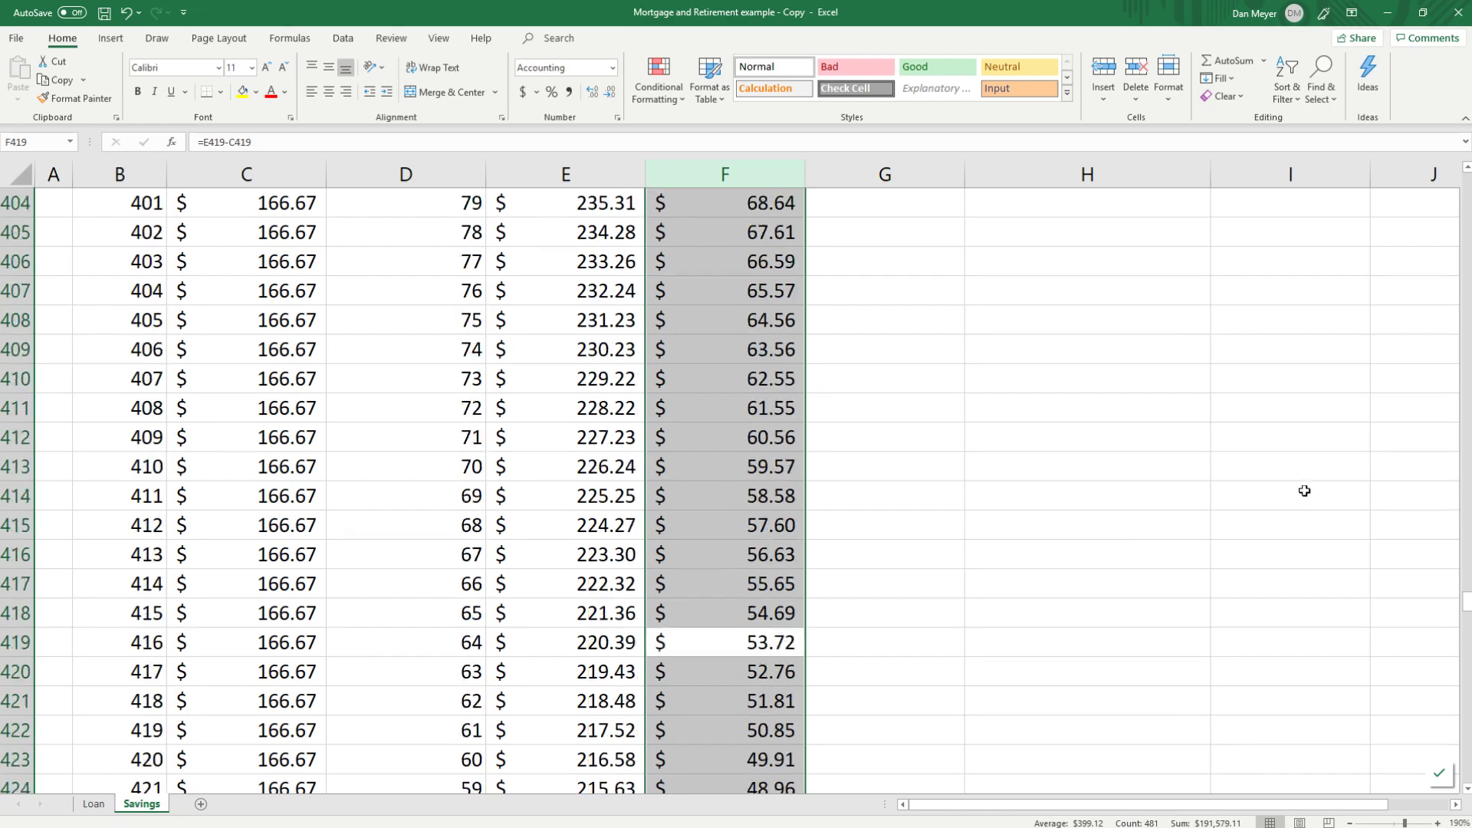
{"action": "scroll", "coordinate": [1299, 475], "scroll_direction": "up", "scroll_amount": 20}
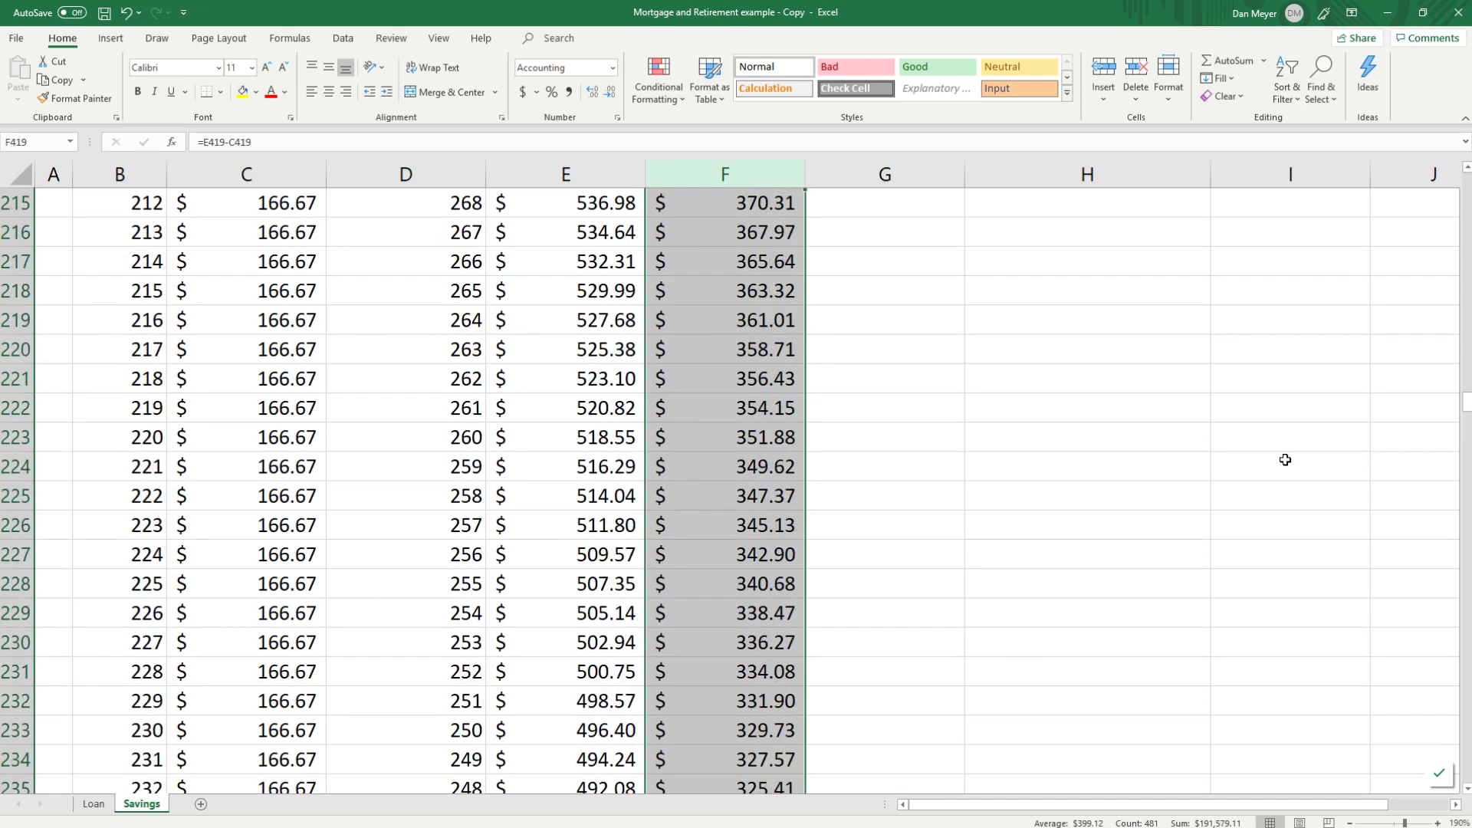
{"action": "left_click_drag", "start_coordinate": [1471, 375], "coordinate": [1470, 178]}
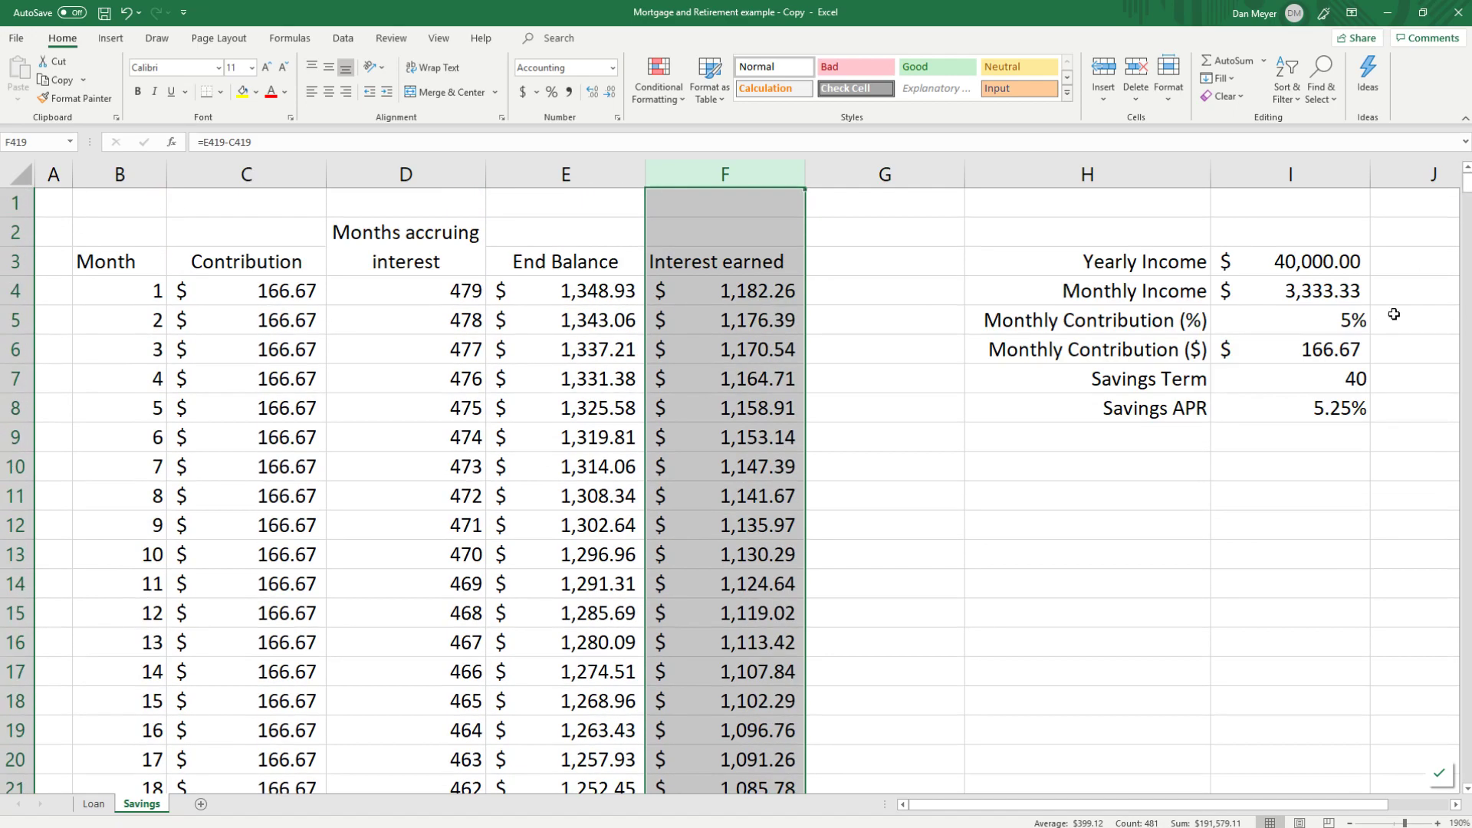
Step: Add the label "Account Balance (40years)" in H10, below the savings inputs
{"action": "left_click", "coordinate": [1127, 471]}
{"action": "type", "text": "A"}
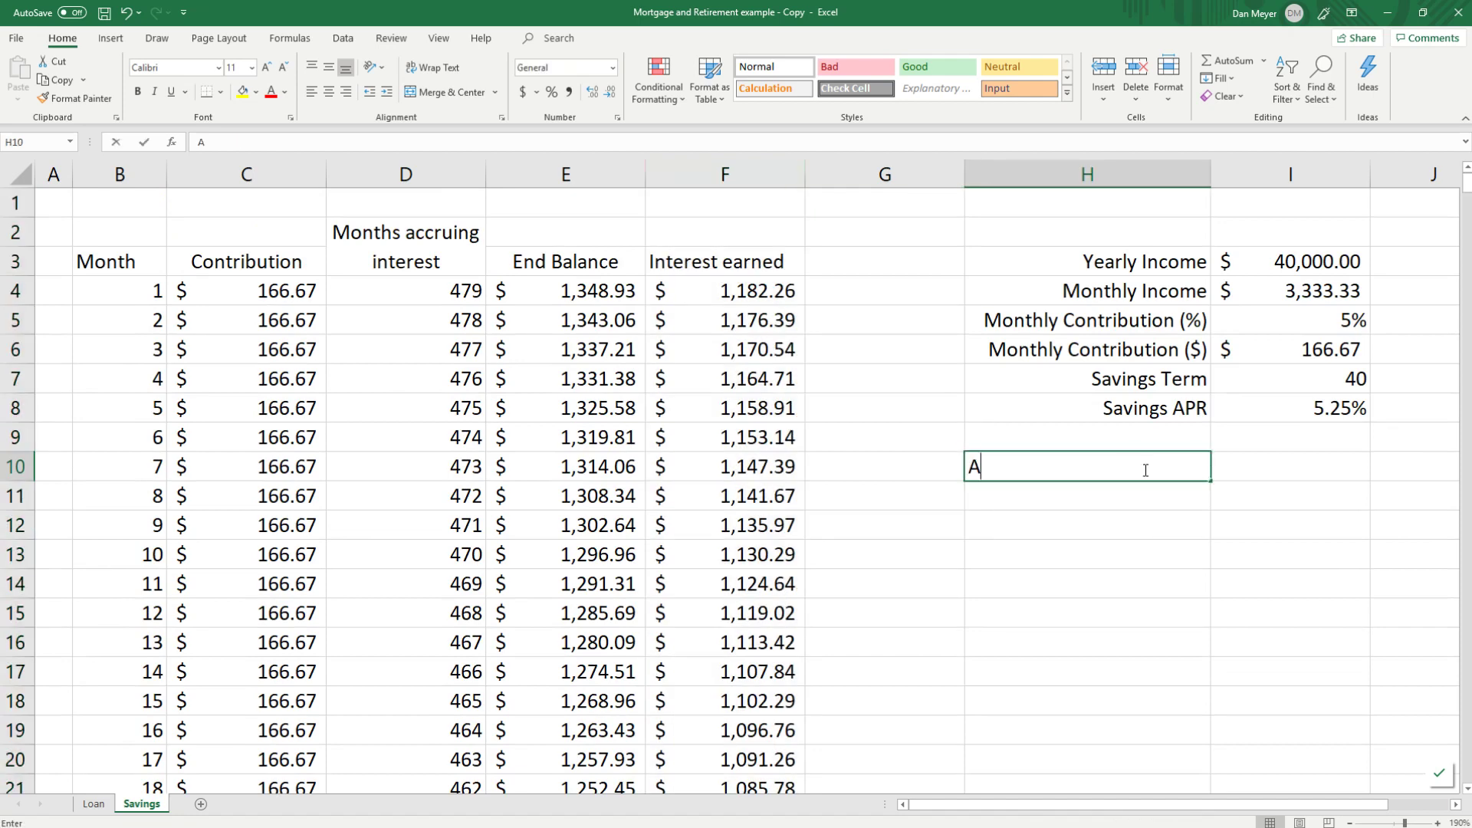
{"action": "type", "text": "ccount B"}
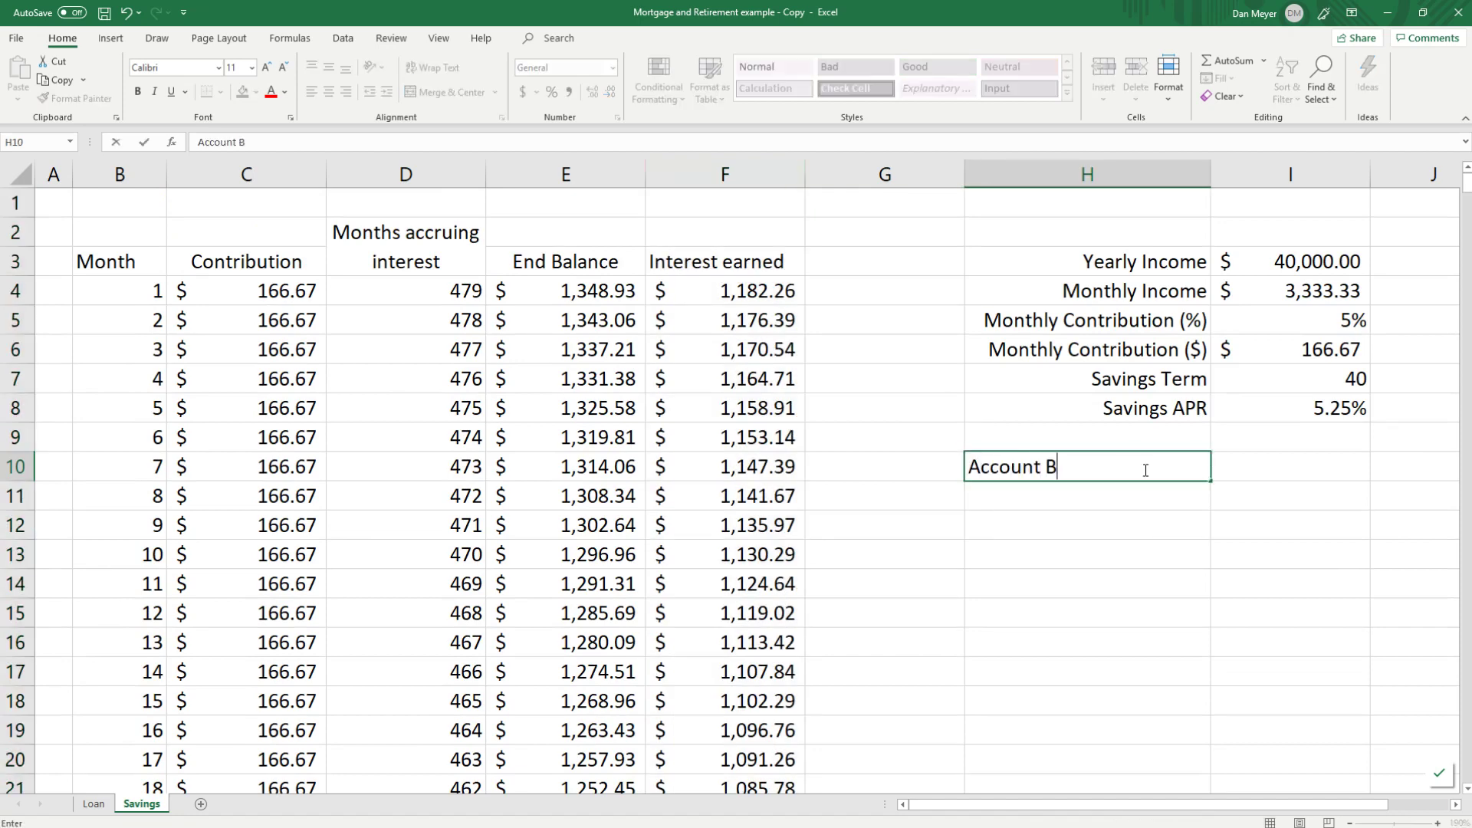
{"action": "type", "text": "a;llance (40years"}
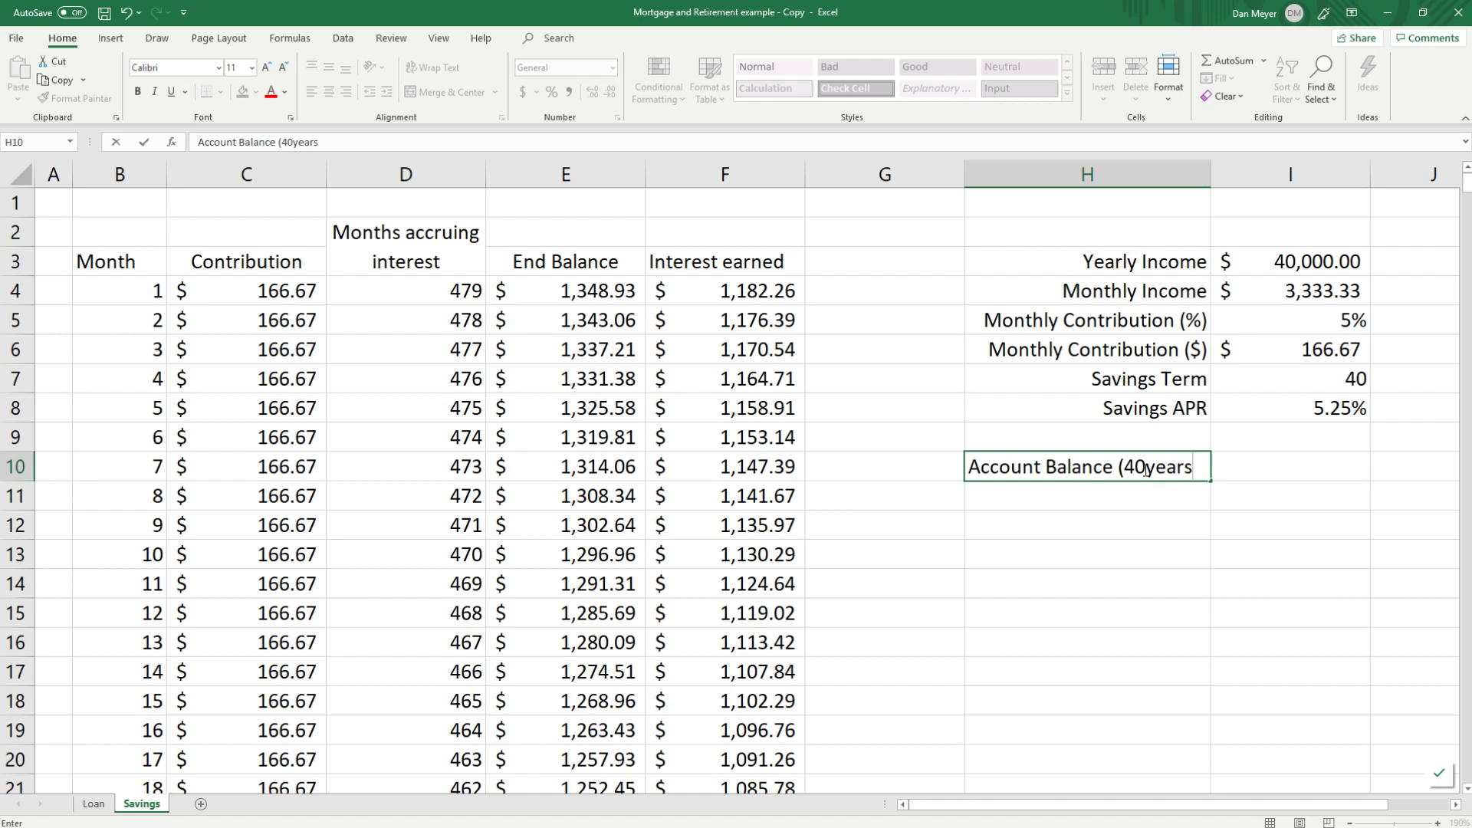
{"action": "type", "text": ")"}
{"action": "key", "text": "Tab"}
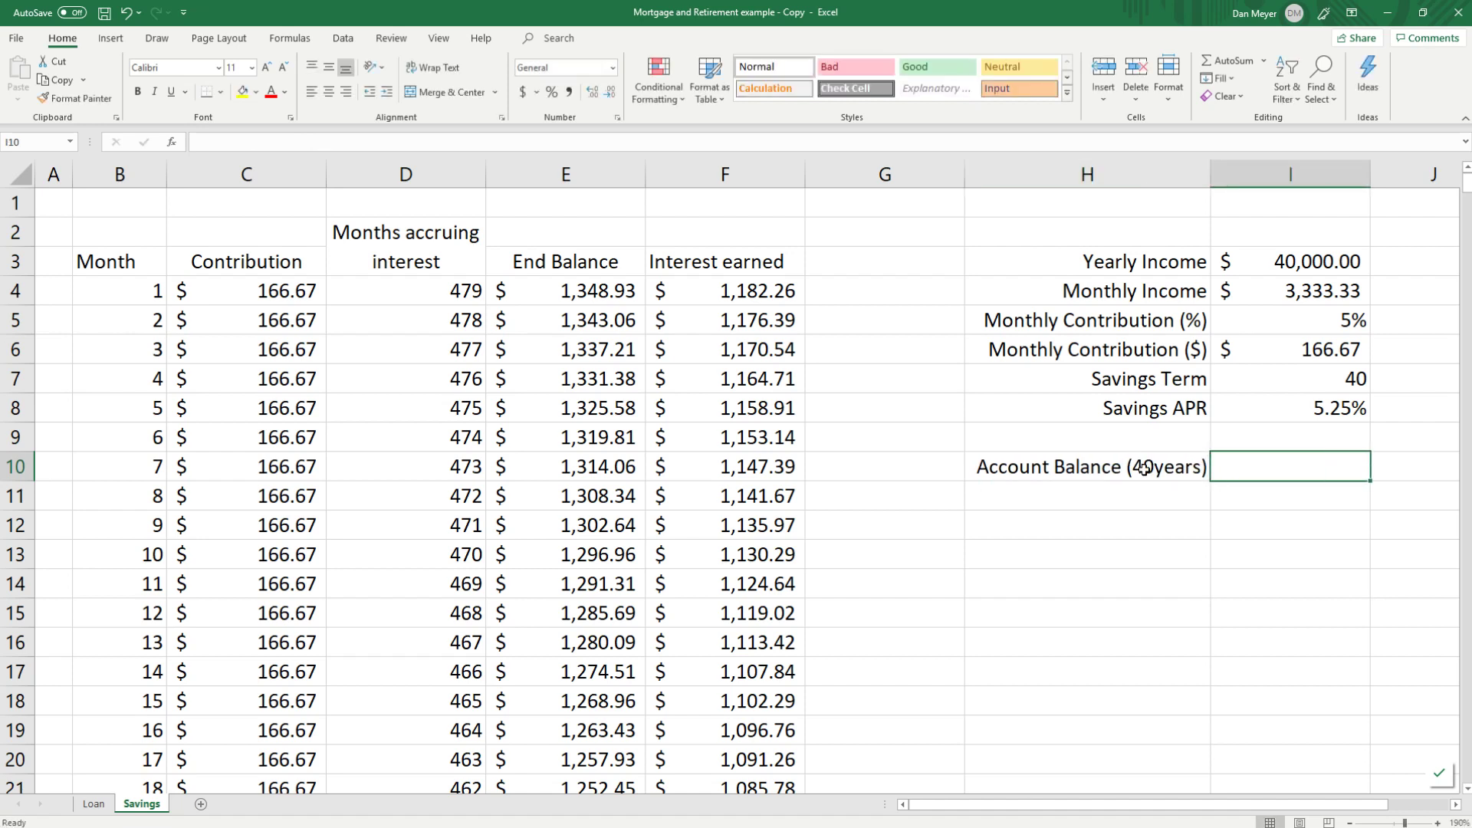
Step: Calculate the 40-year account balance in I10 with =FV(apr_sav/12,12*term_sav,-cont_d)
{"action": "type", "text": "=fv"}
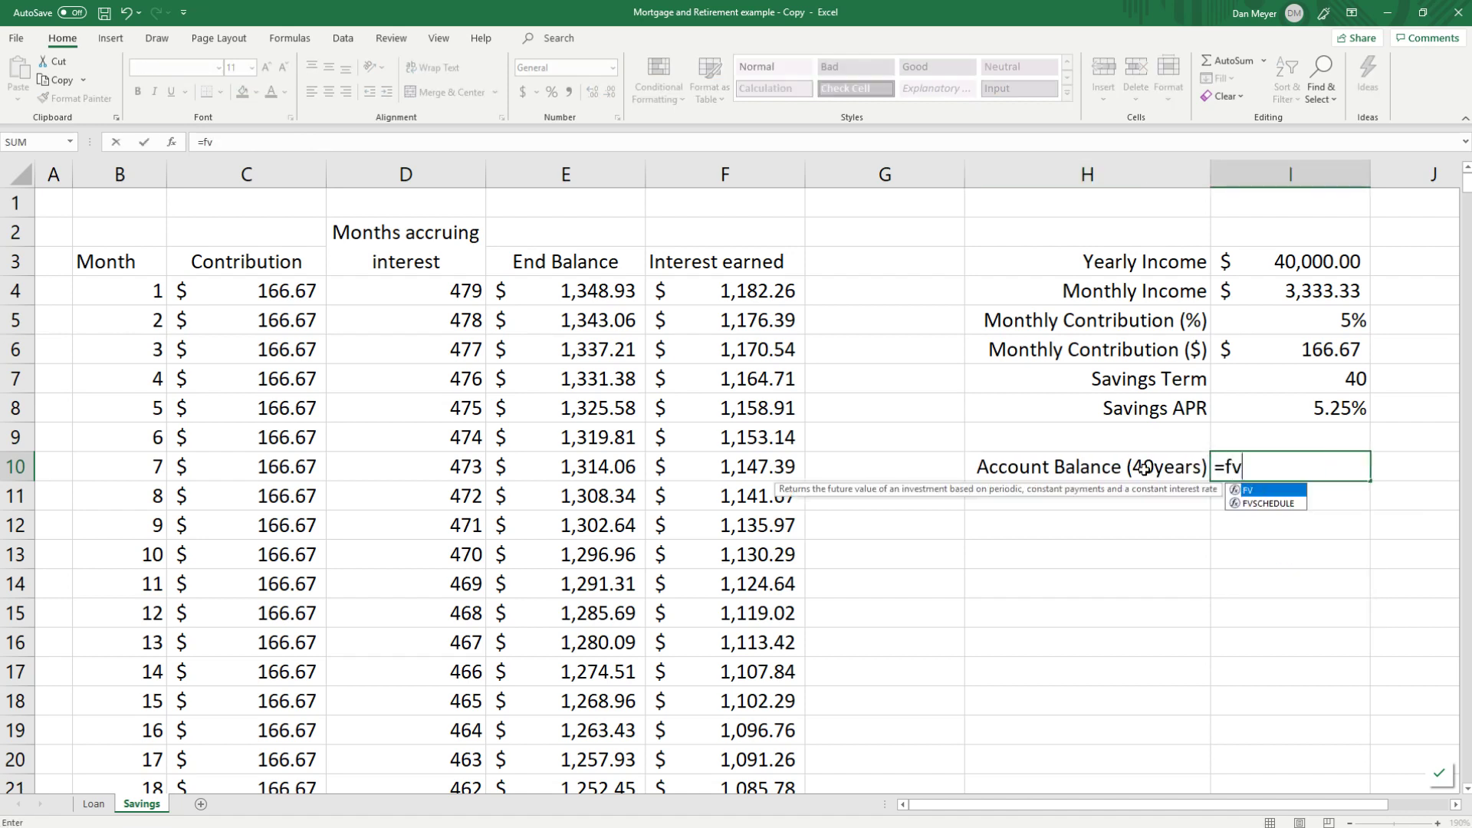
{"action": "type", "text": "("}
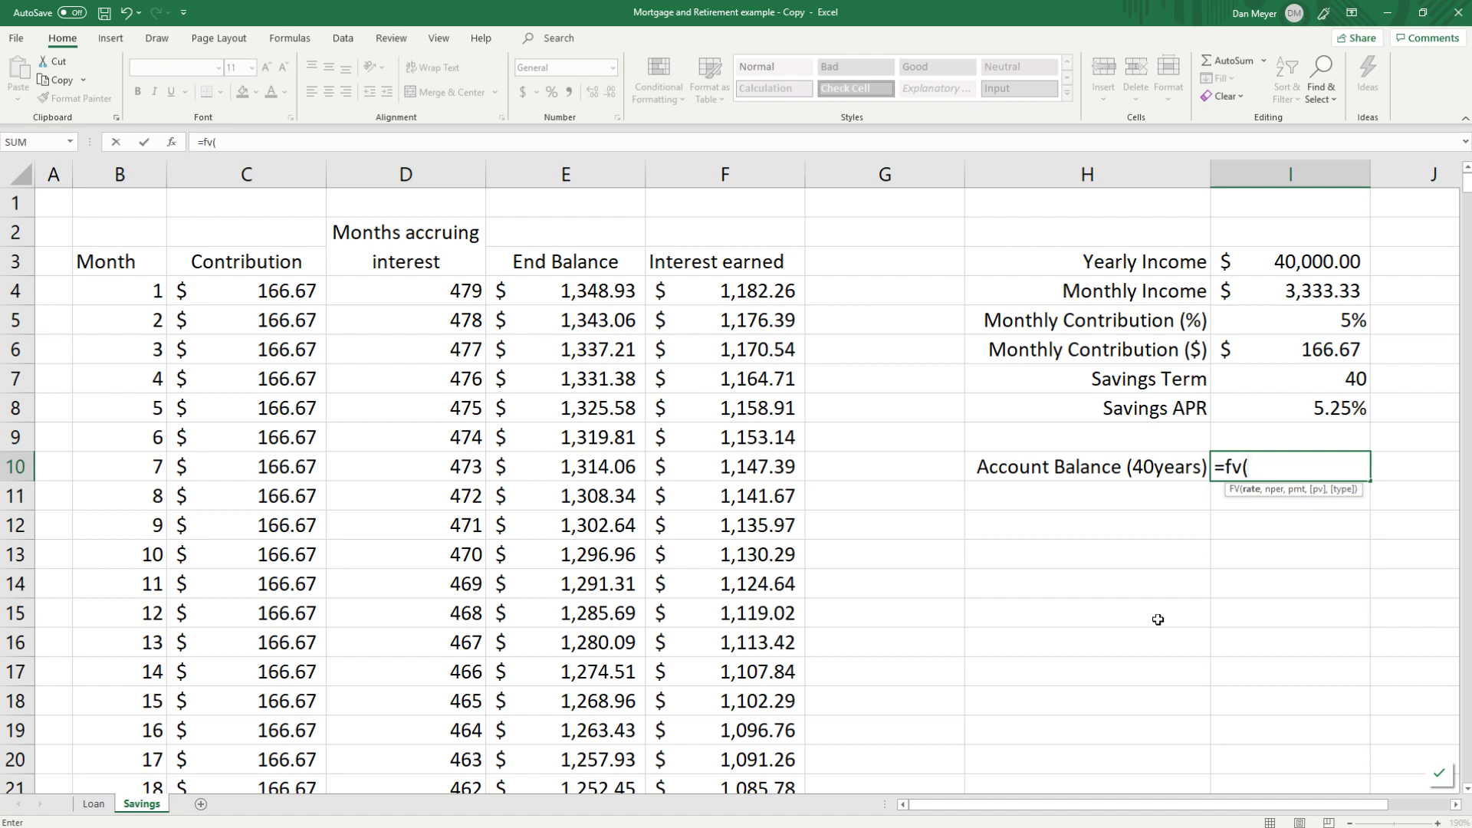
{"action": "left_click", "coordinate": [1294, 407]}
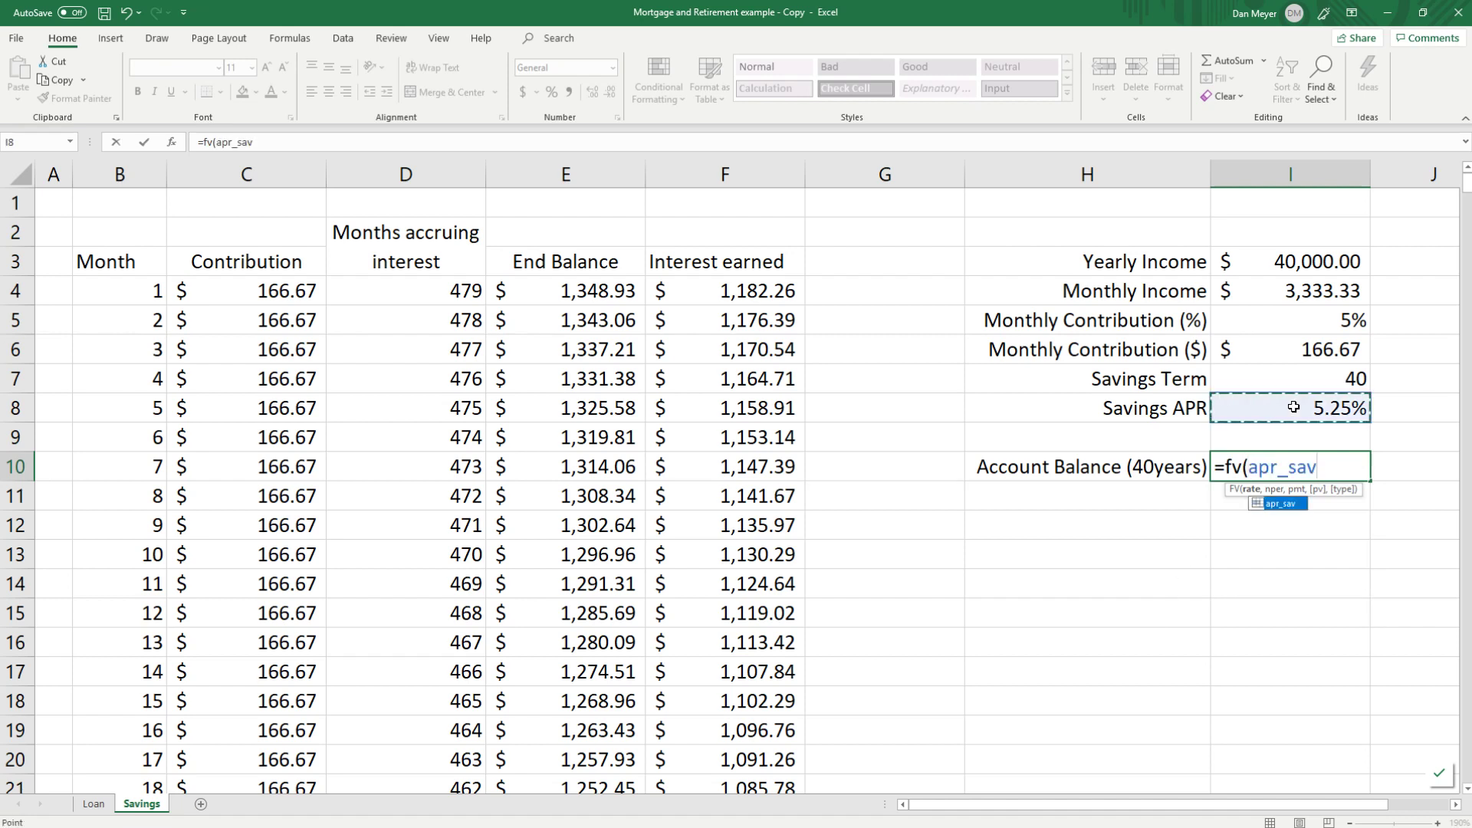
{"action": "type", "text": "/12"}
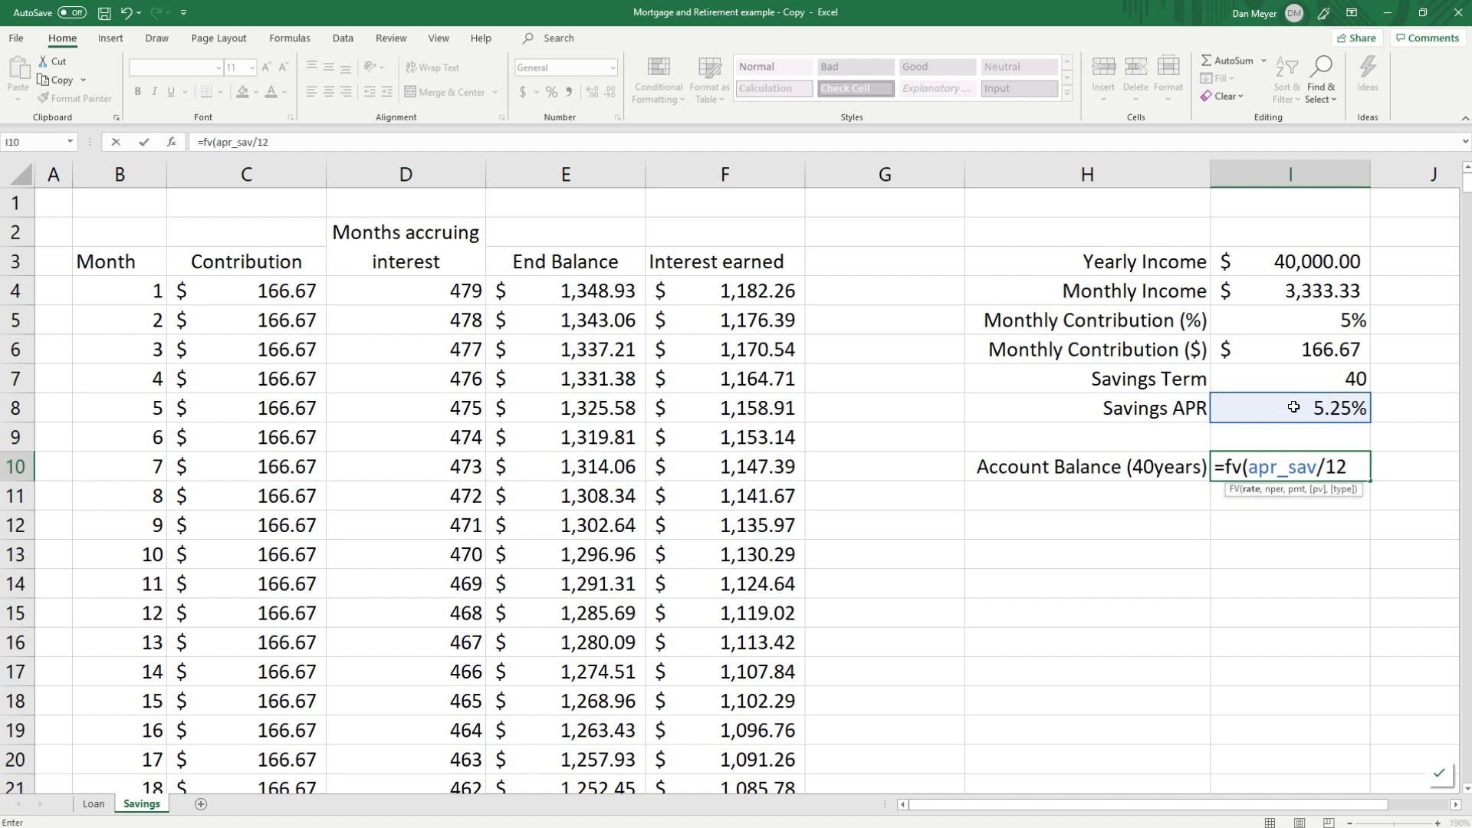
{"action": "type", "text": ",12*"}
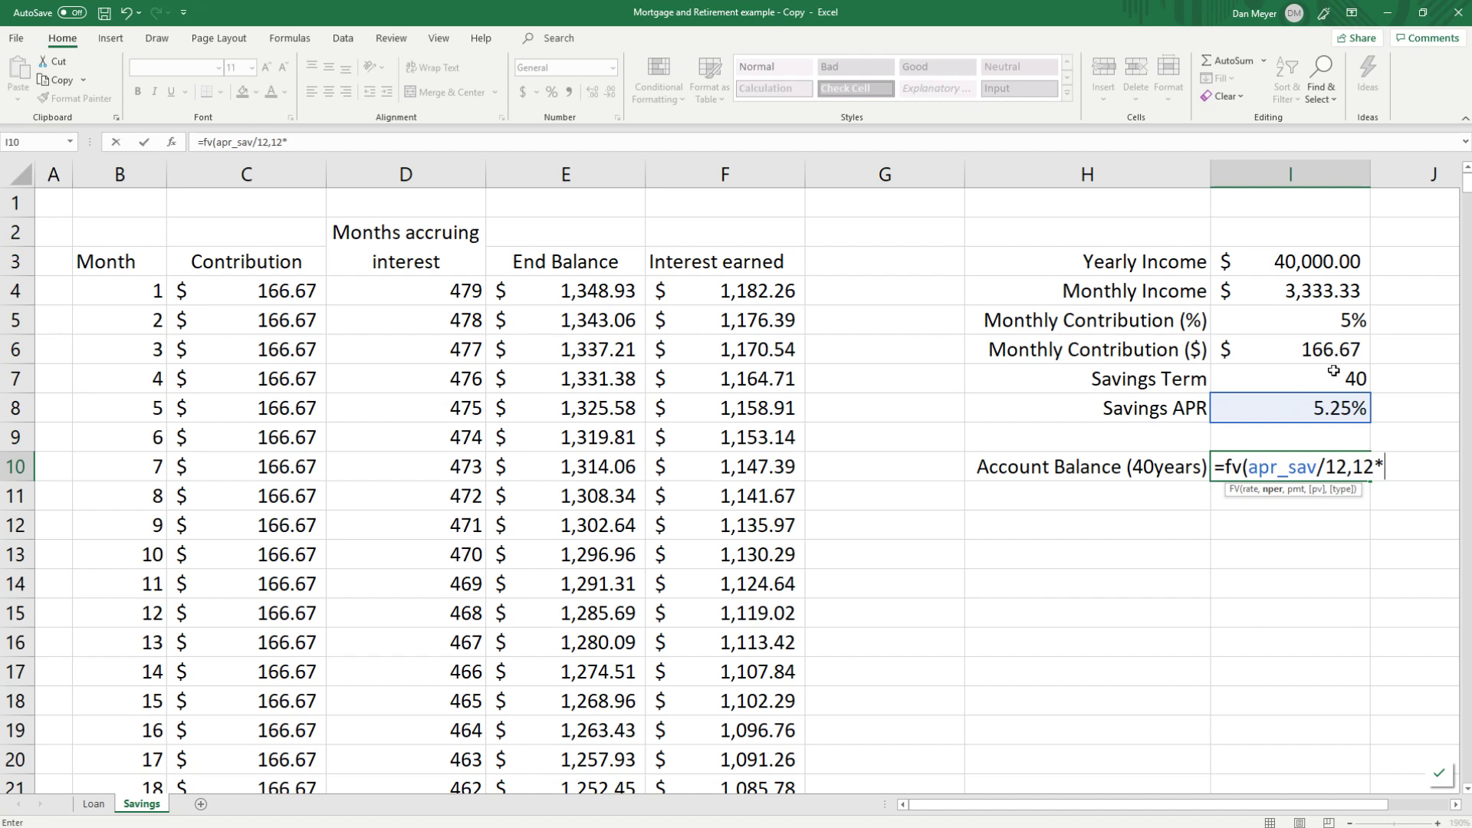
{"action": "left_click", "coordinate": [1335, 376]}
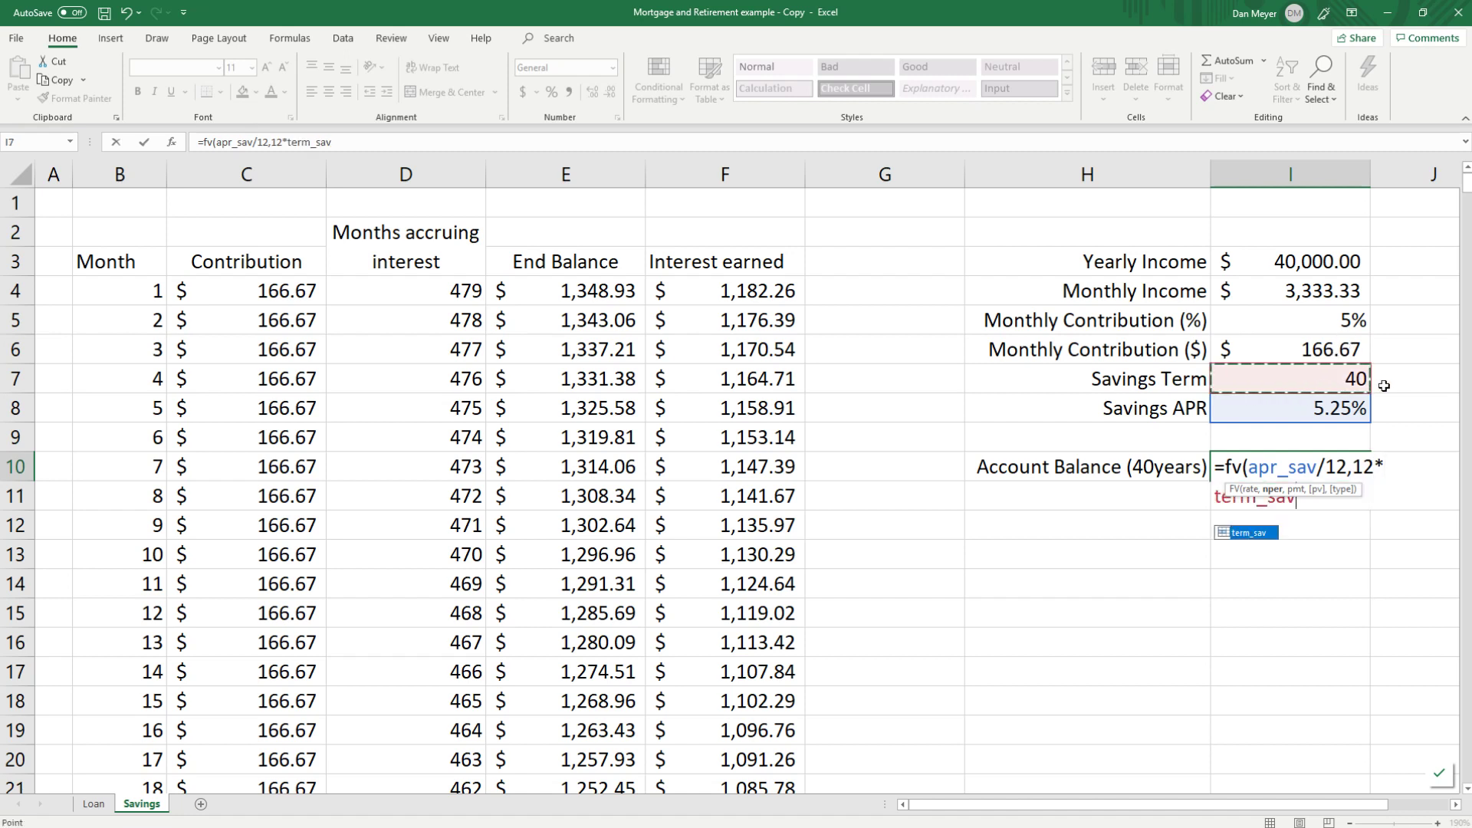
{"action": "type", "text": ",-"}
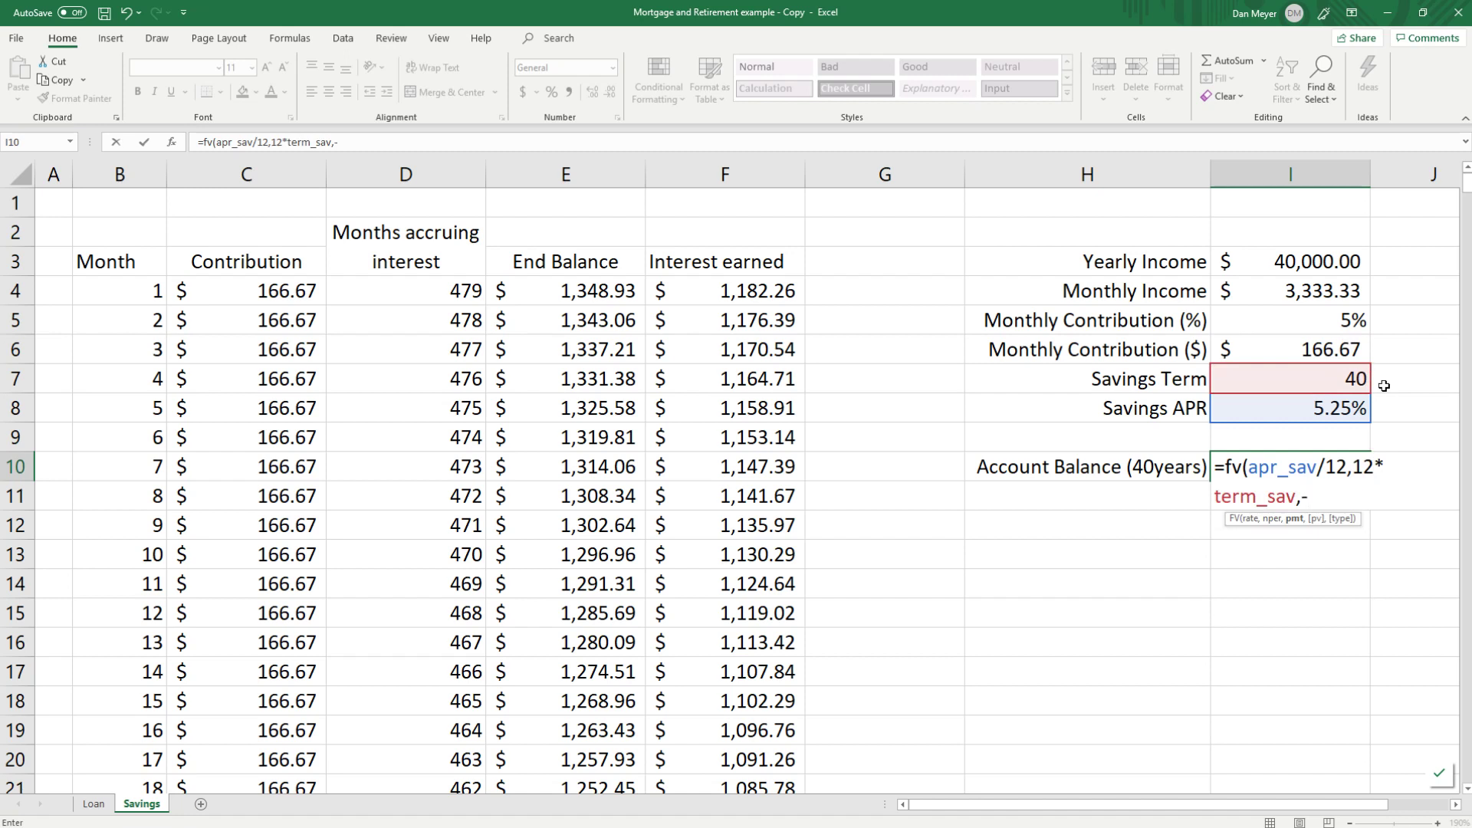
{"action": "left_click", "coordinate": [1335, 349]}
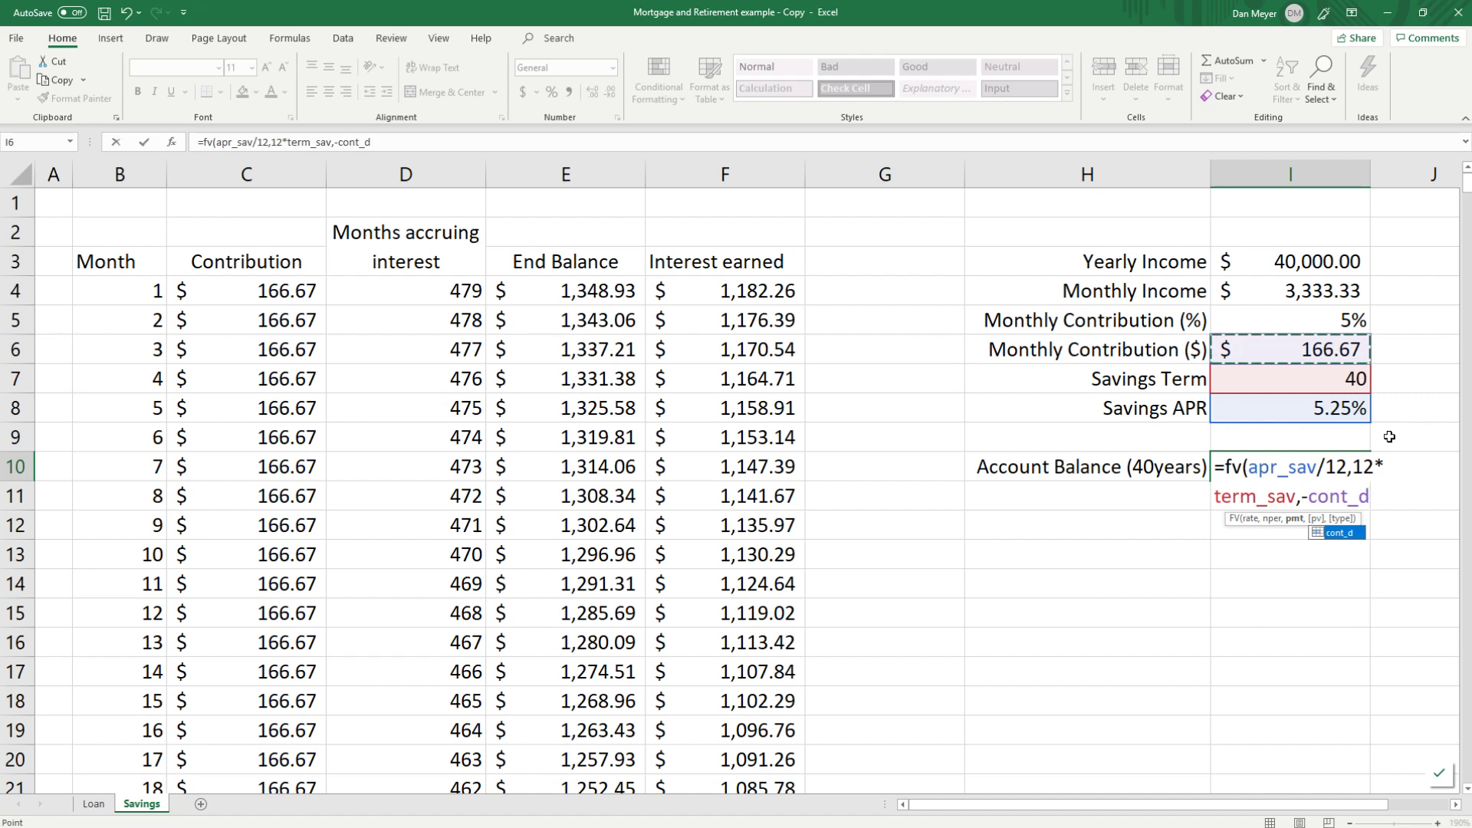
{"action": "type", "text": ")"}
{"action": "key", "text": "Return"}
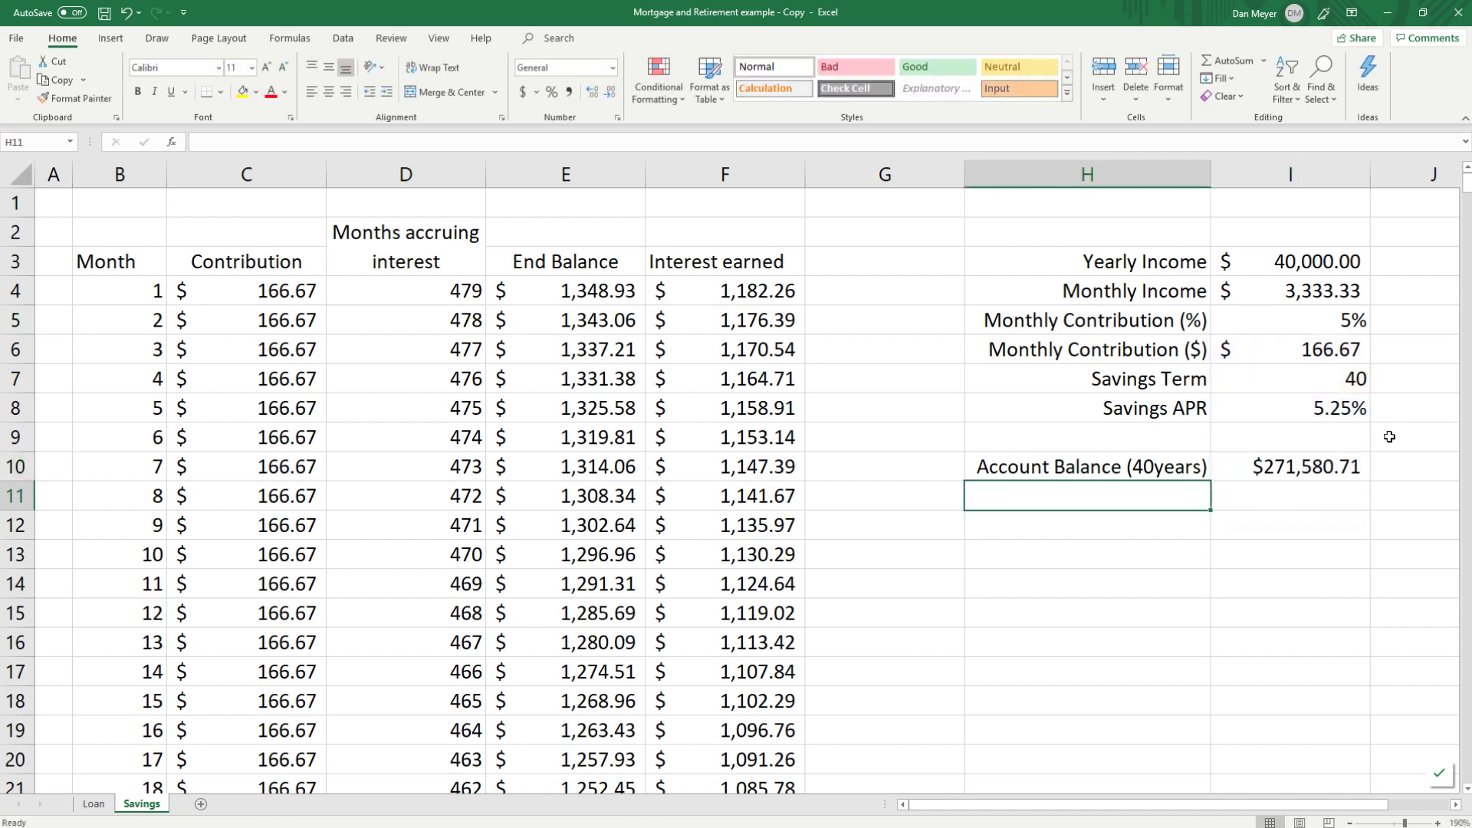
Step: Compare the account balance in I10 with the sums of the Interest earned and End Balance columns
{"action": "left_click", "coordinate": [1302, 473]}
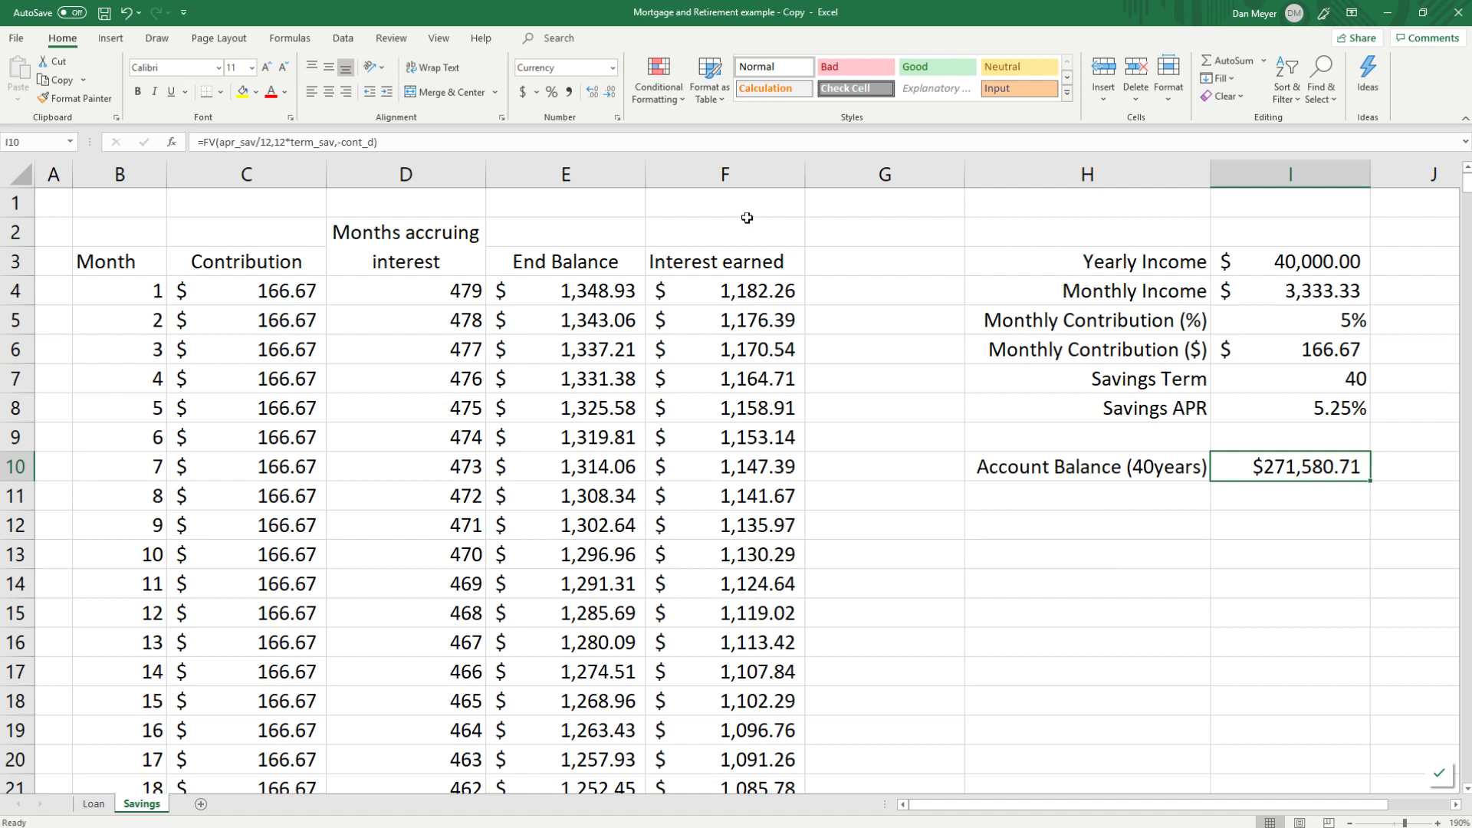
{"action": "left_click", "coordinate": [770, 178]}
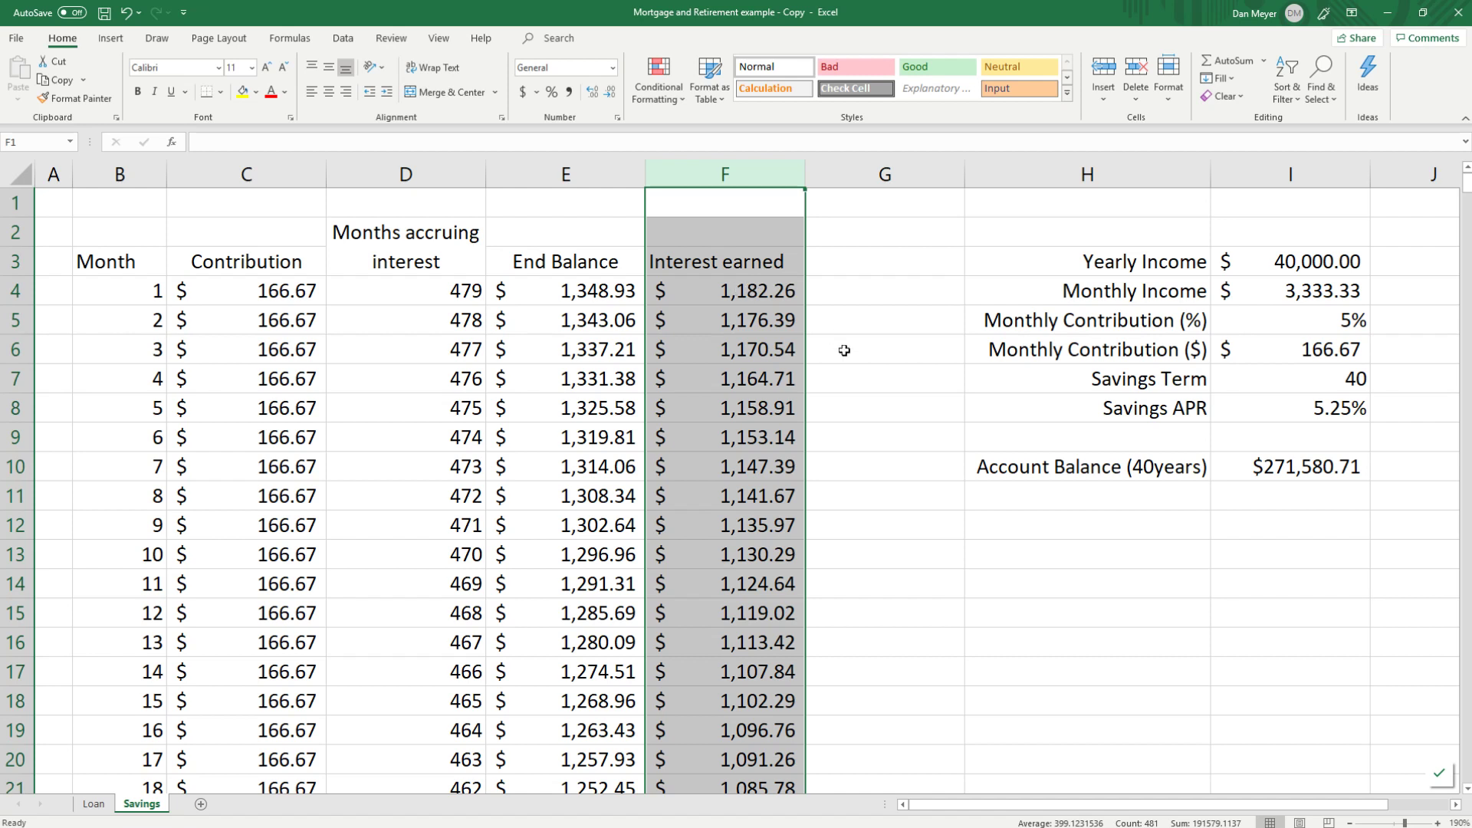
{"action": "left_click", "coordinate": [599, 178]}
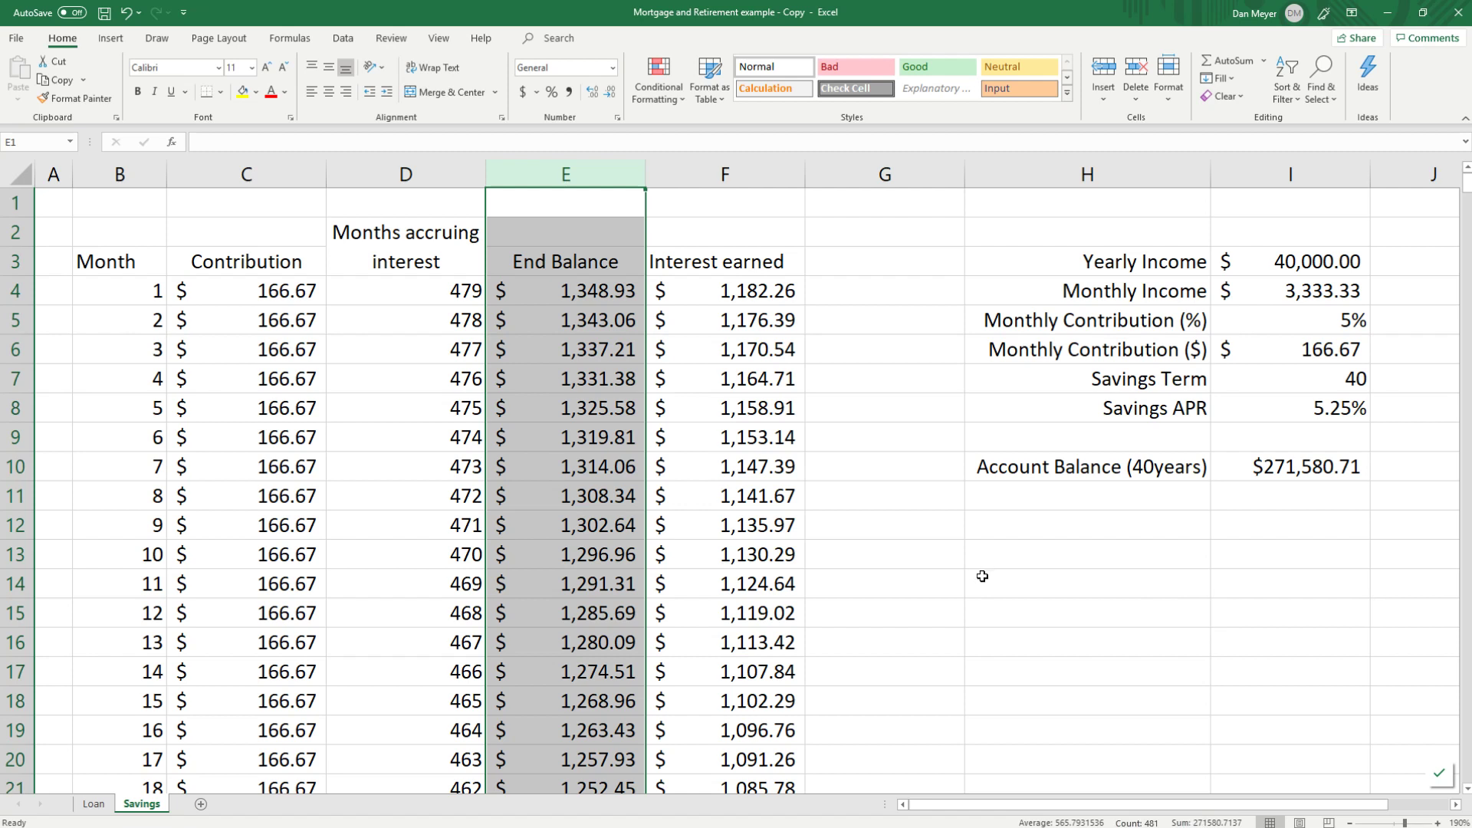
{"action": "left_click", "coordinate": [1286, 467]}
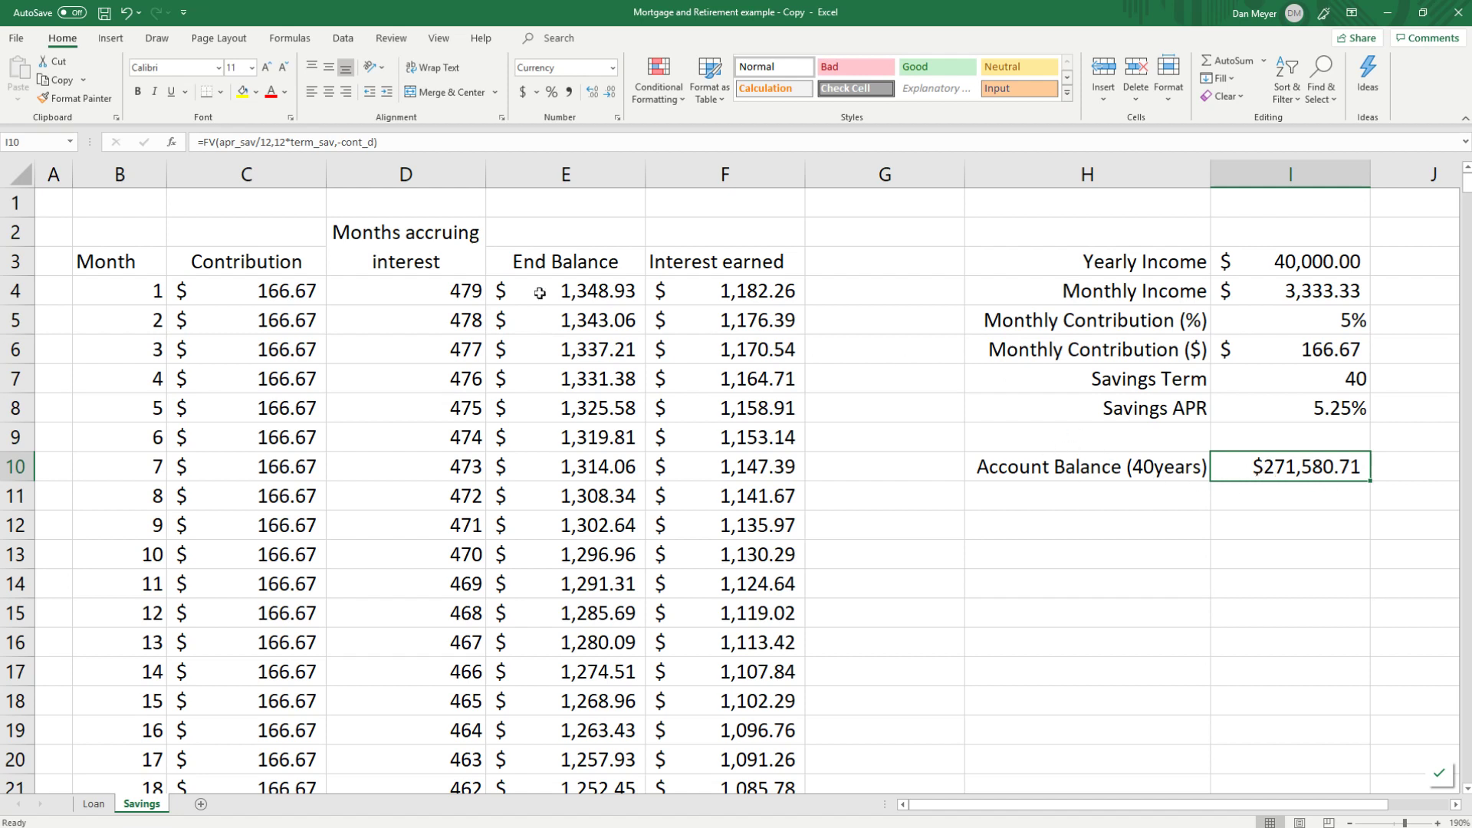
{"action": "left_click", "coordinate": [283, 292]}
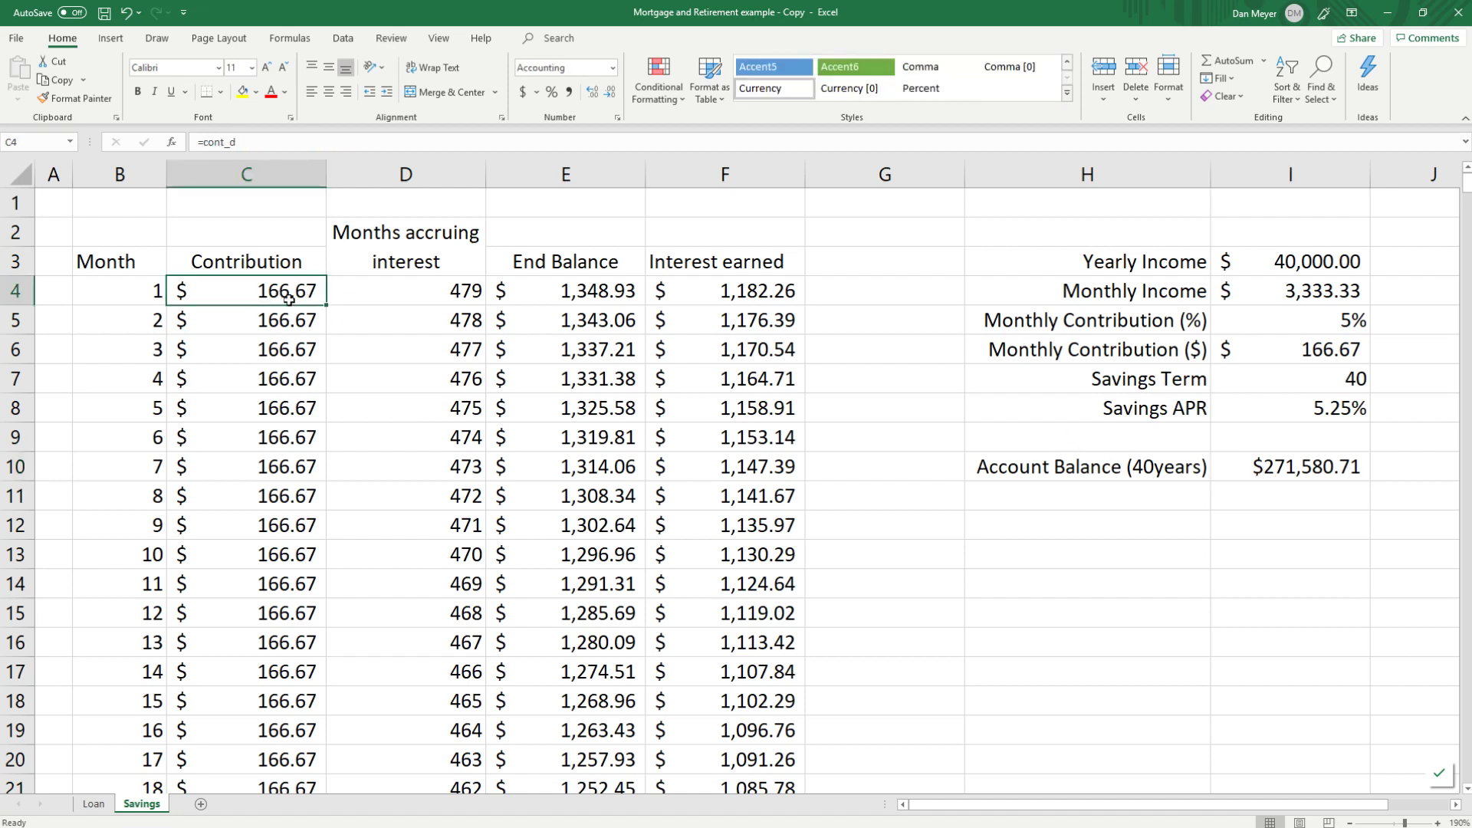
{"action": "left_click", "coordinate": [1282, 471]}
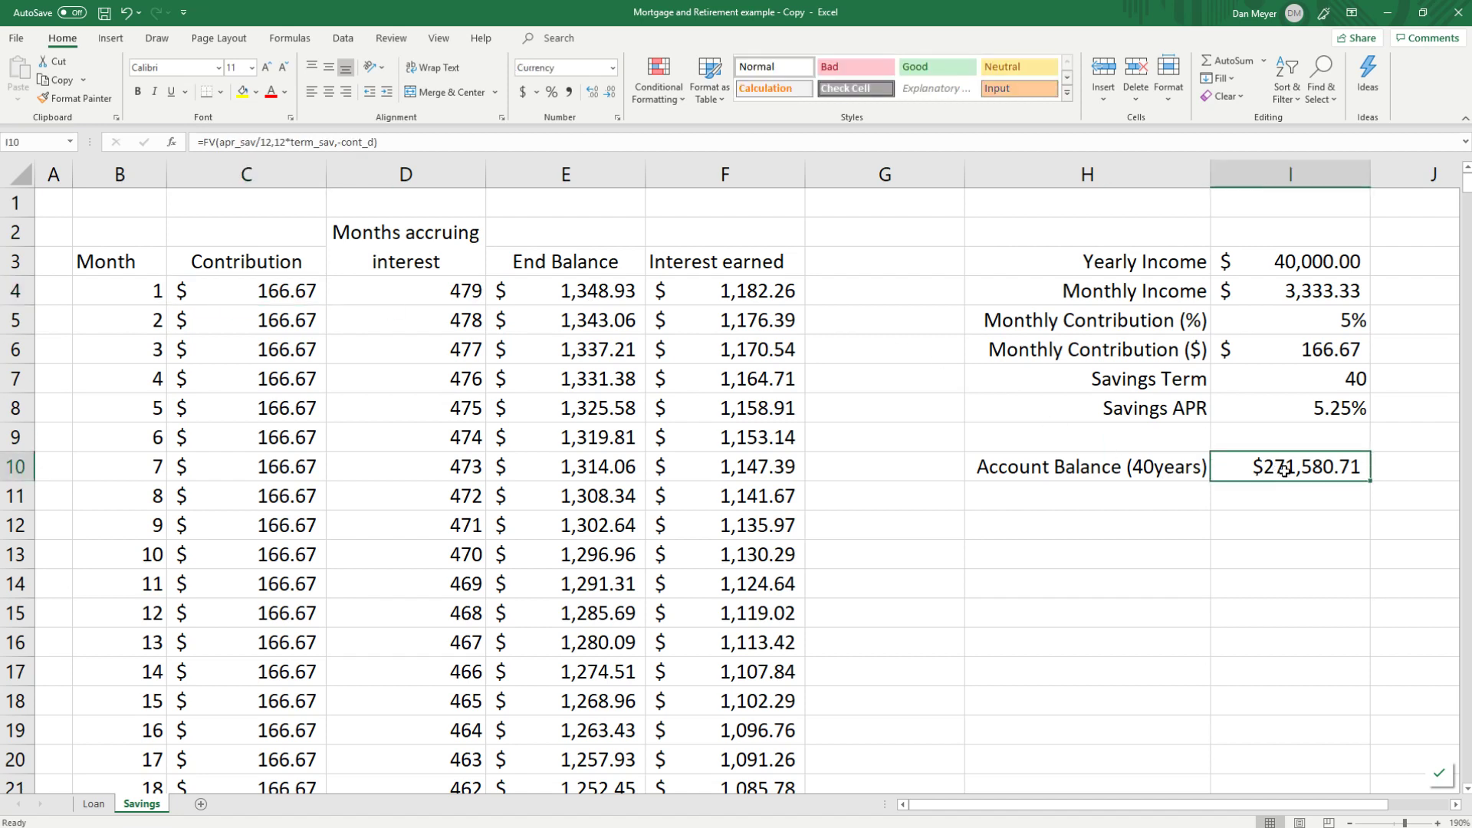
Step: Try beginning-of-period payments in I10's FV formula by adding a present value of 0 and a type of 1
{"action": "double_click", "coordinate": [1285, 471]}
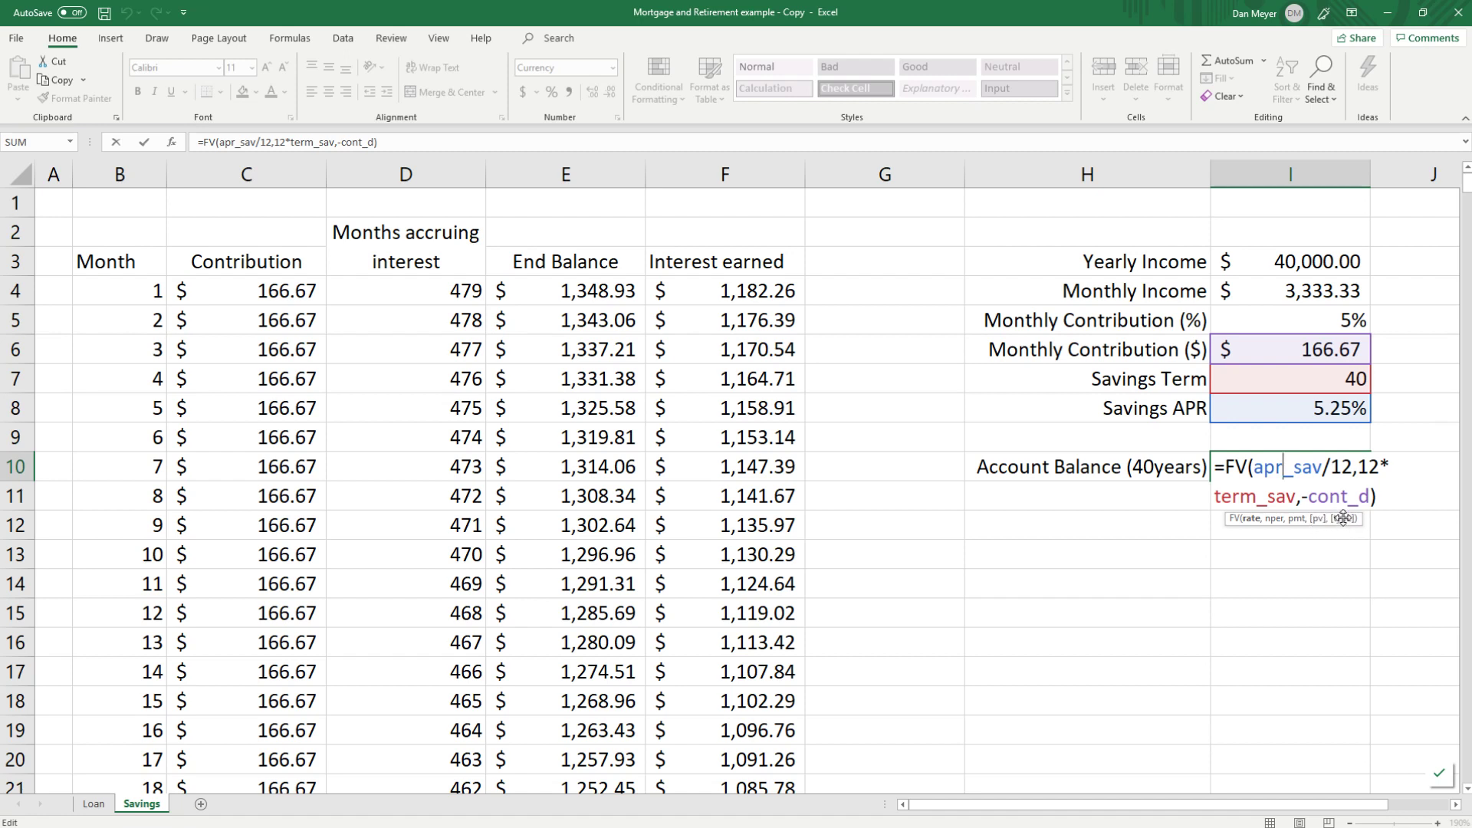
{"action": "left_click", "coordinate": [1367, 496]}
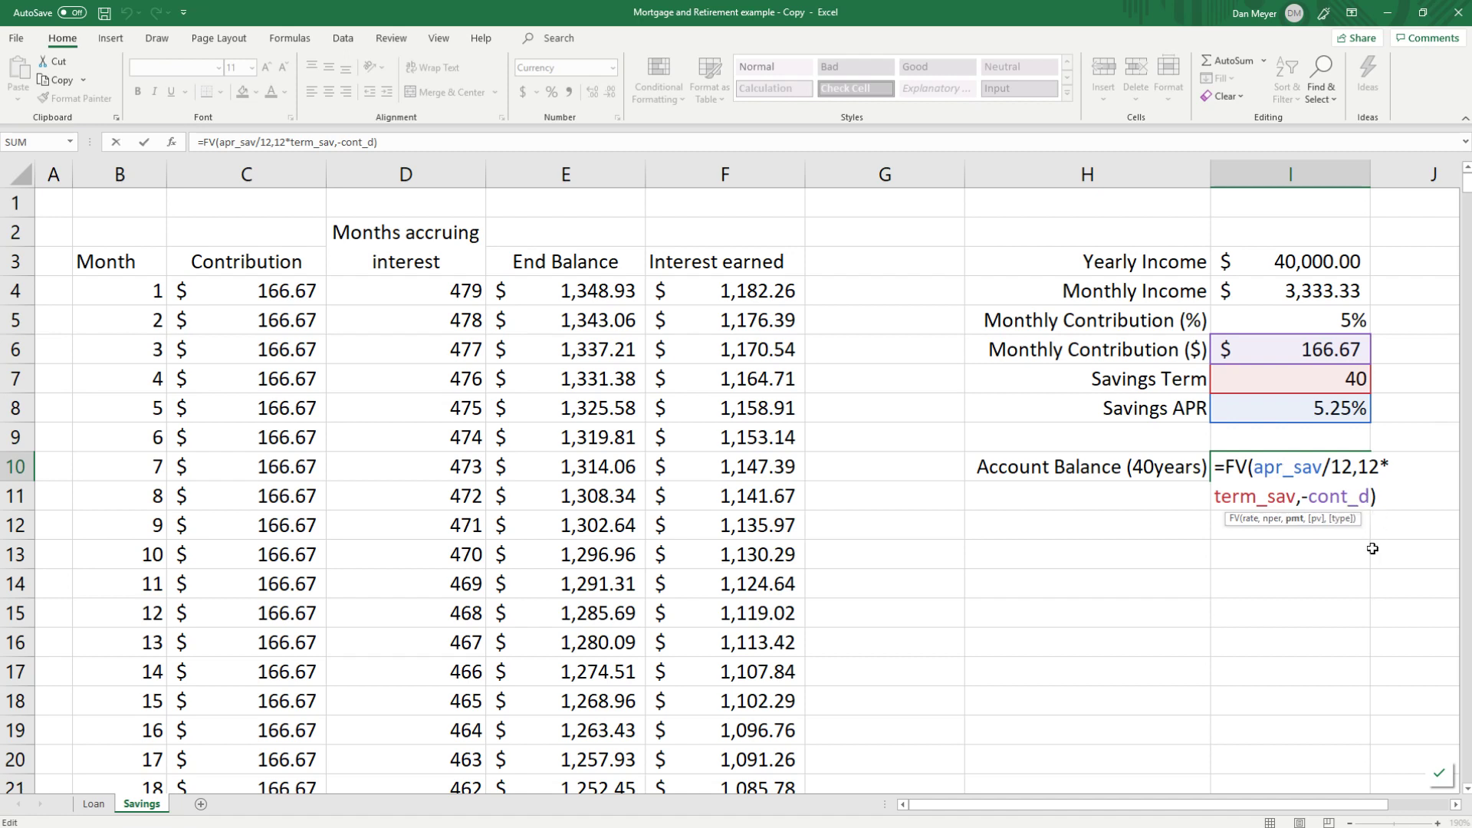
{"action": "type", "text": ","}
{"action": "key", "text": "BackSpace"}
{"action": "type", "text": "0"}
{"action": "type", "text": ","}
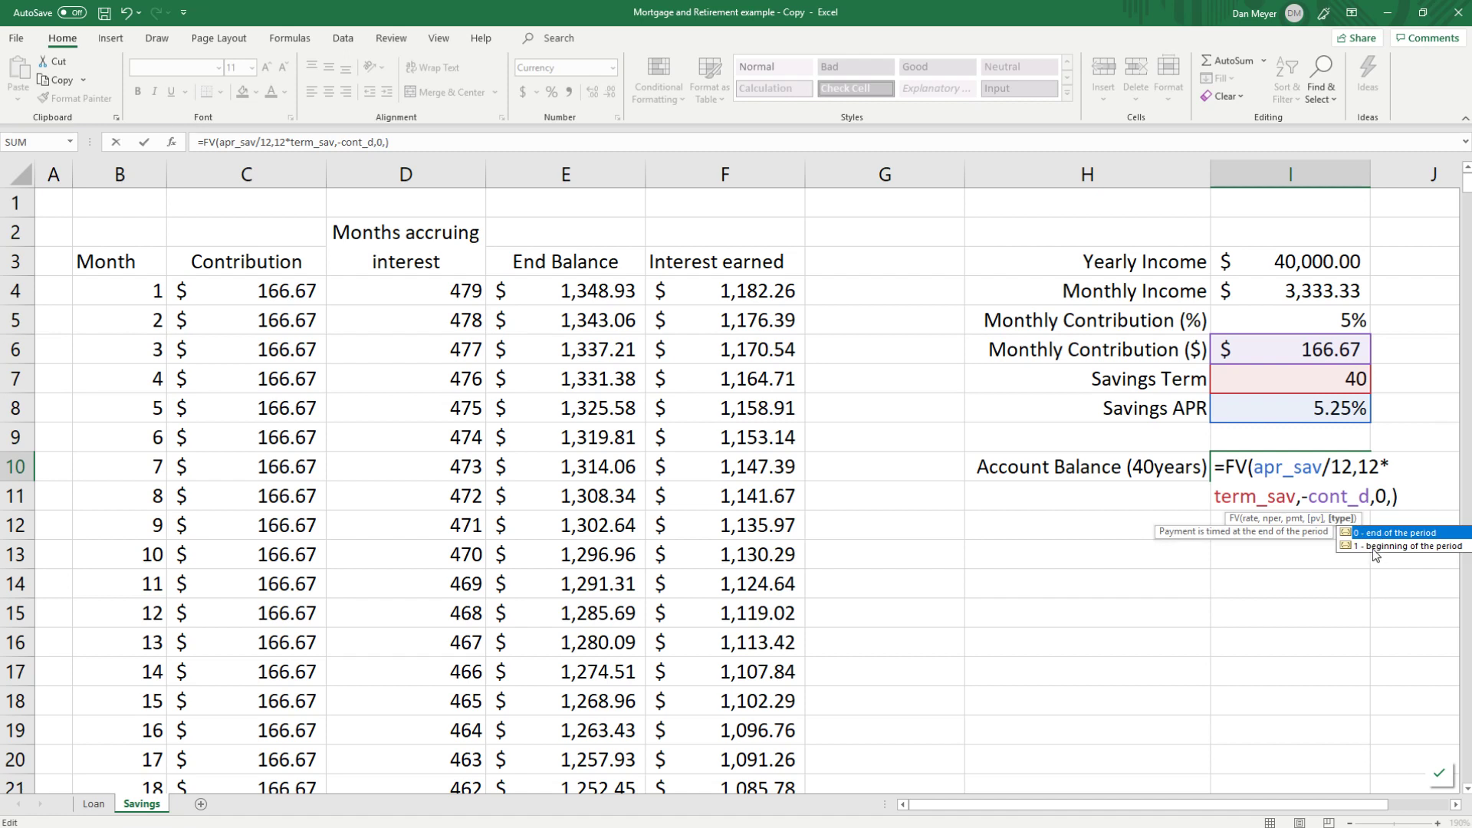
{"action": "type", "text": "1"}
{"action": "key", "text": "Return"}
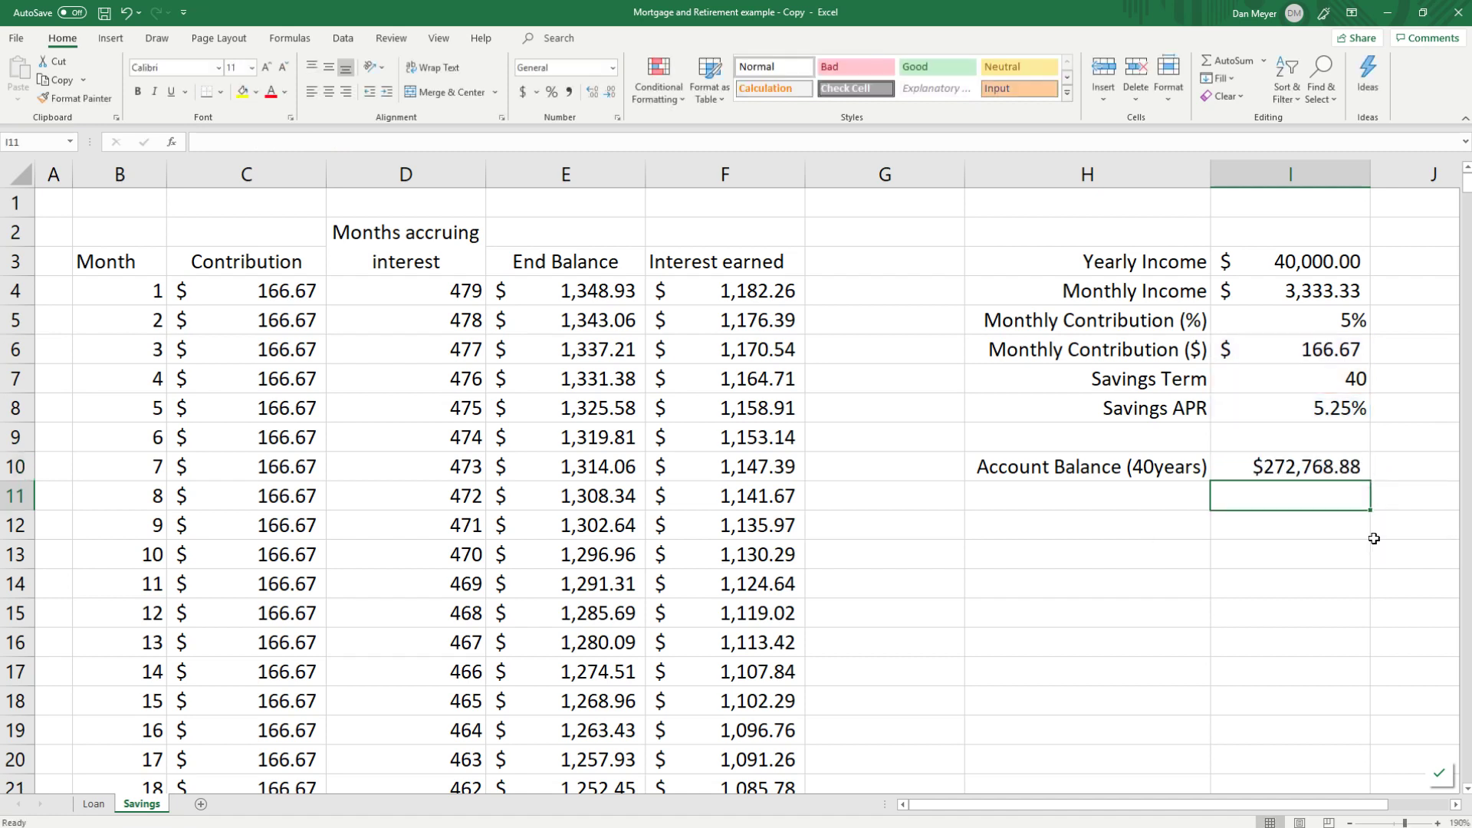
Step: Remove the present value 0 and type 1 arguments from I10, leaving =FV(apr_sav/12,12*term_sav,-cont_d)
{"action": "left_click", "coordinate": [1306, 471]}
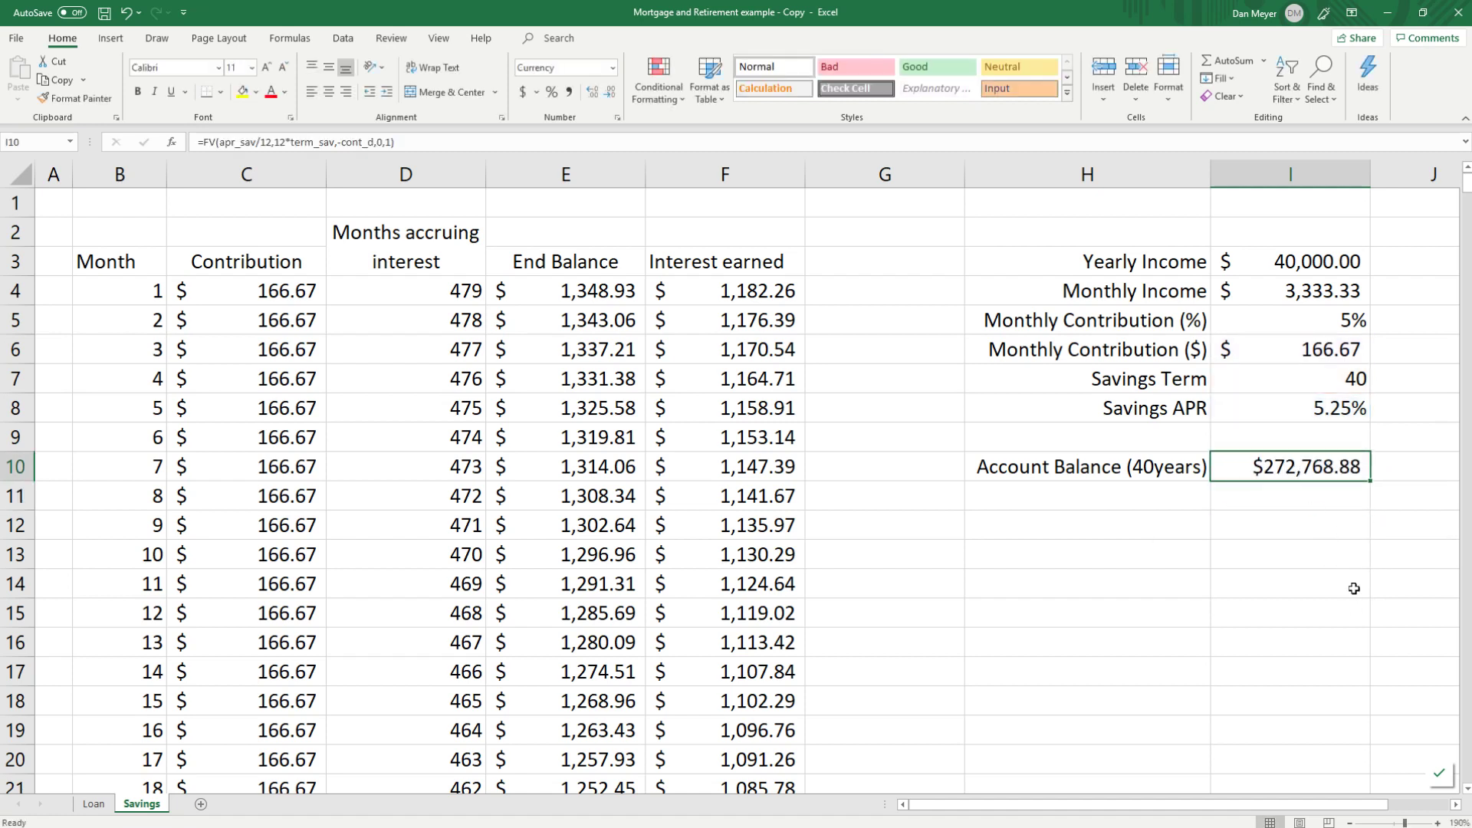
{"action": "left_click", "coordinate": [392, 142]}
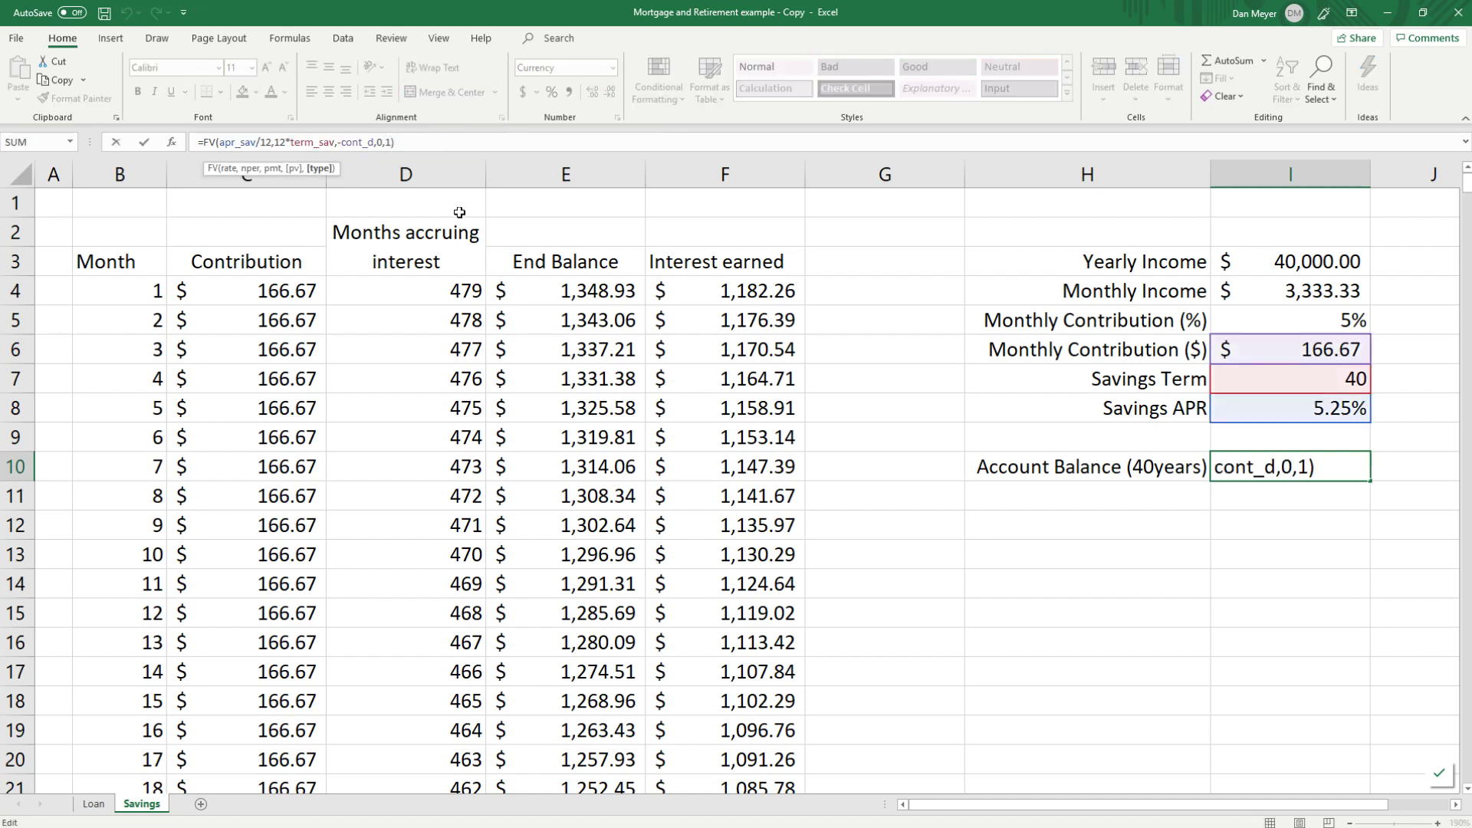
{"action": "key", "text": "BackSpace"}
{"action": "key", "text": "BackSpace"}
{"action": "key", "text": "BackSpace"}
{"action": "key", "text": "BackSpace"}
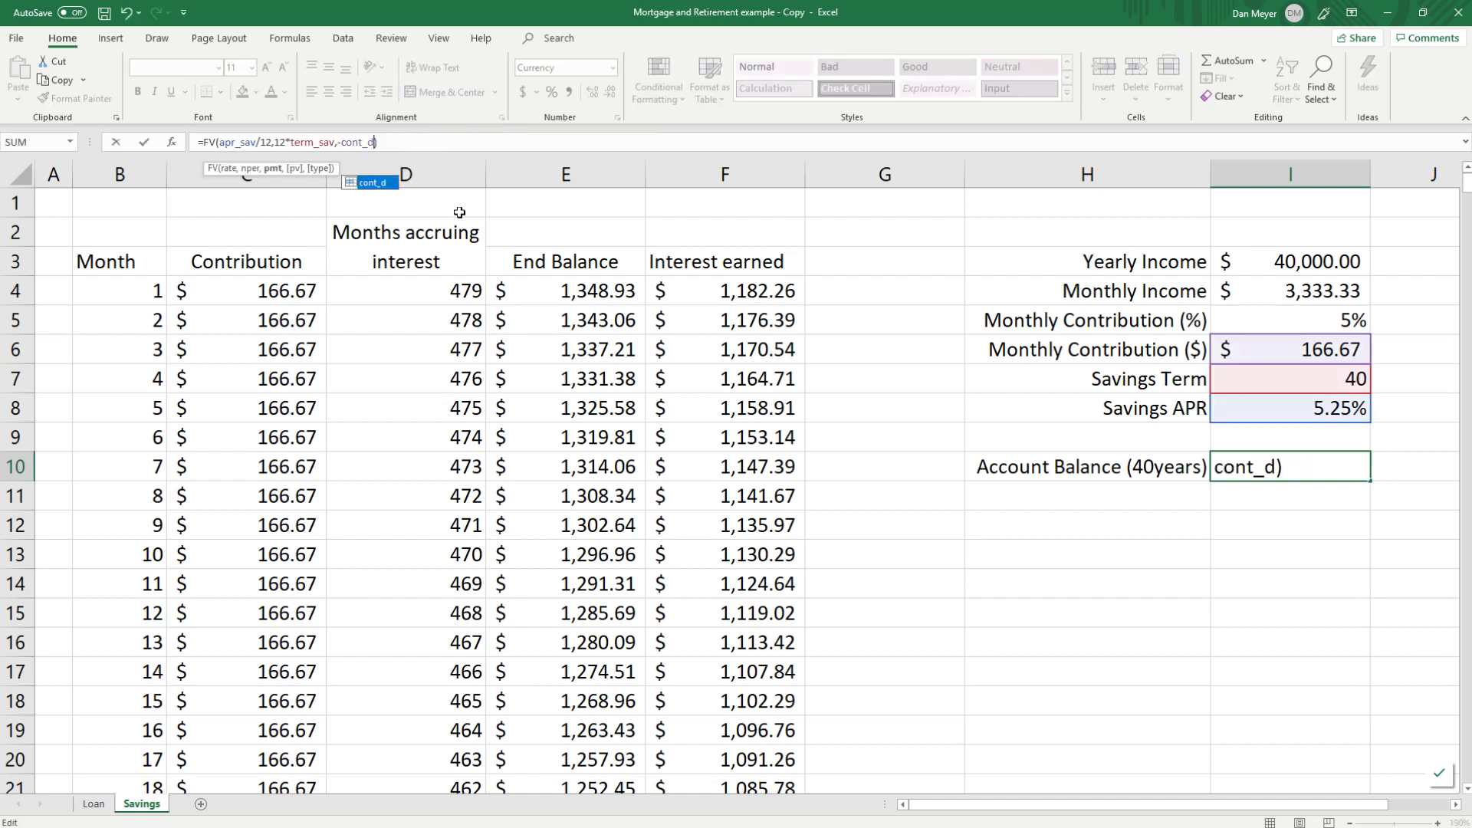
{"action": "key", "text": "Return"}
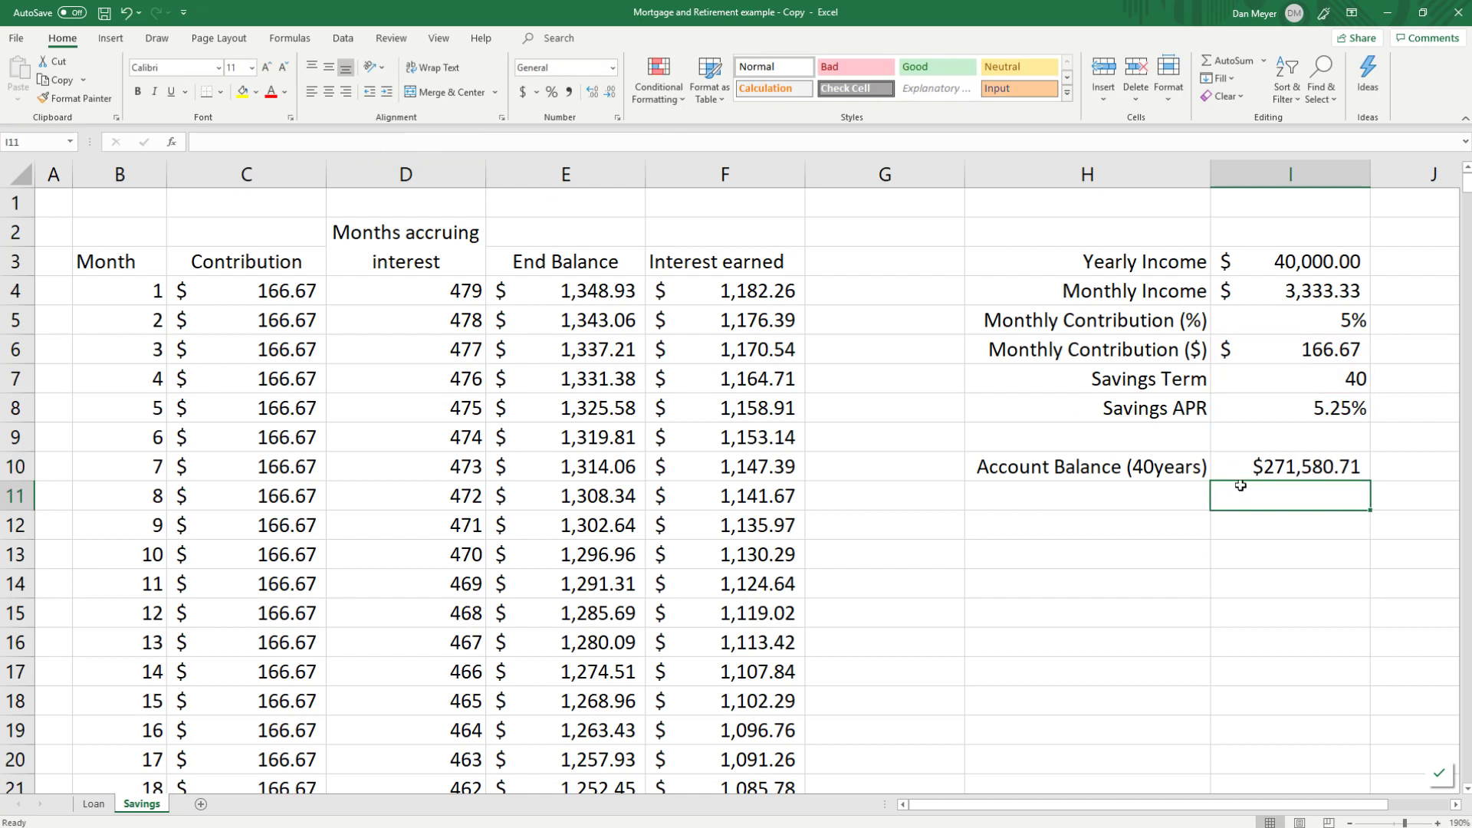
{"action": "left_click", "coordinate": [1324, 459]}
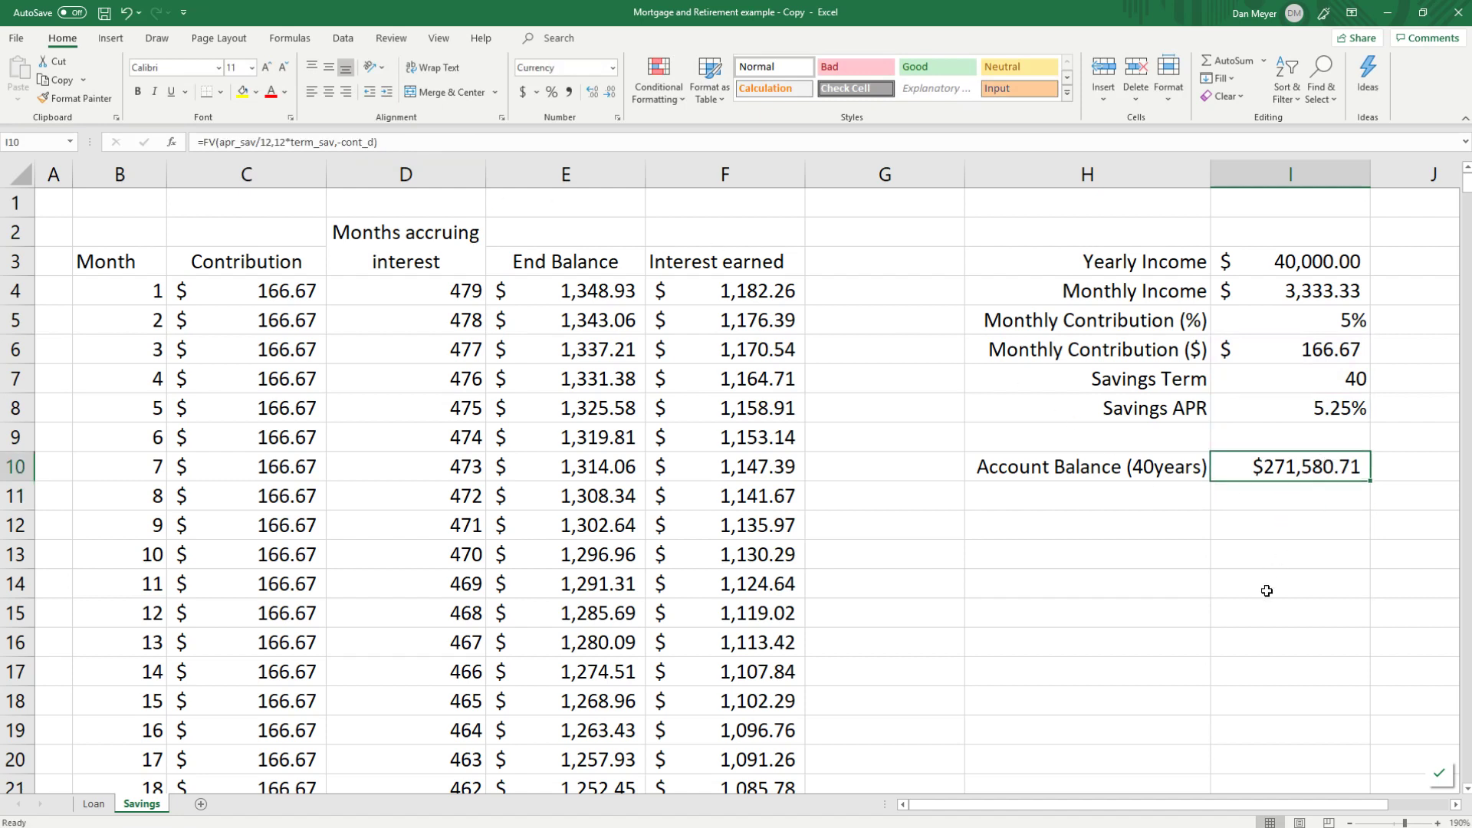
Step: Compare the Interest earned values from the first month through month 240 in the savings schedule
{"action": "left_click", "coordinate": [757, 291]}
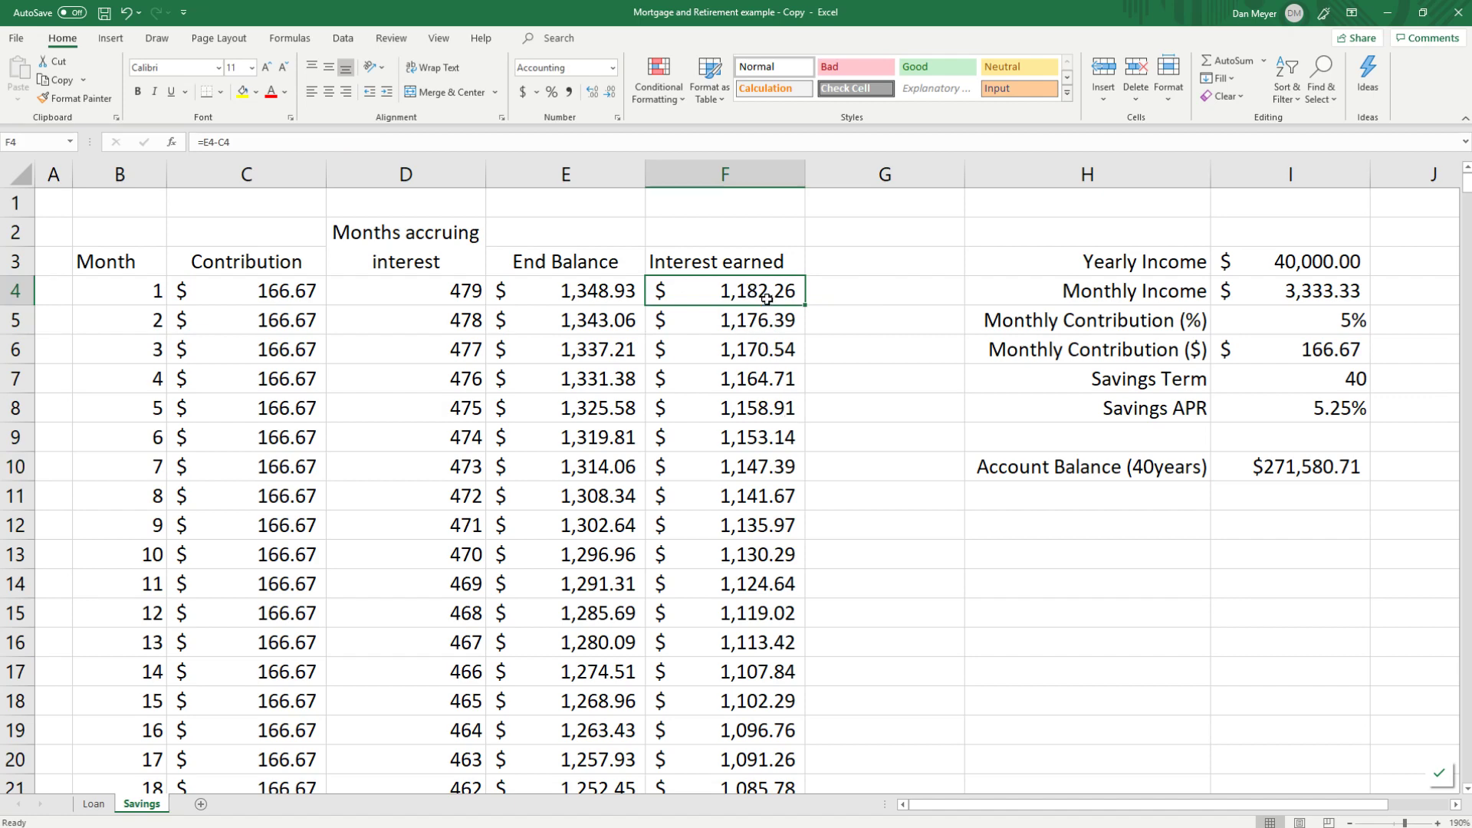
{"action": "scroll", "coordinate": [769, 470], "scroll_direction": "down", "scroll_amount": 20}
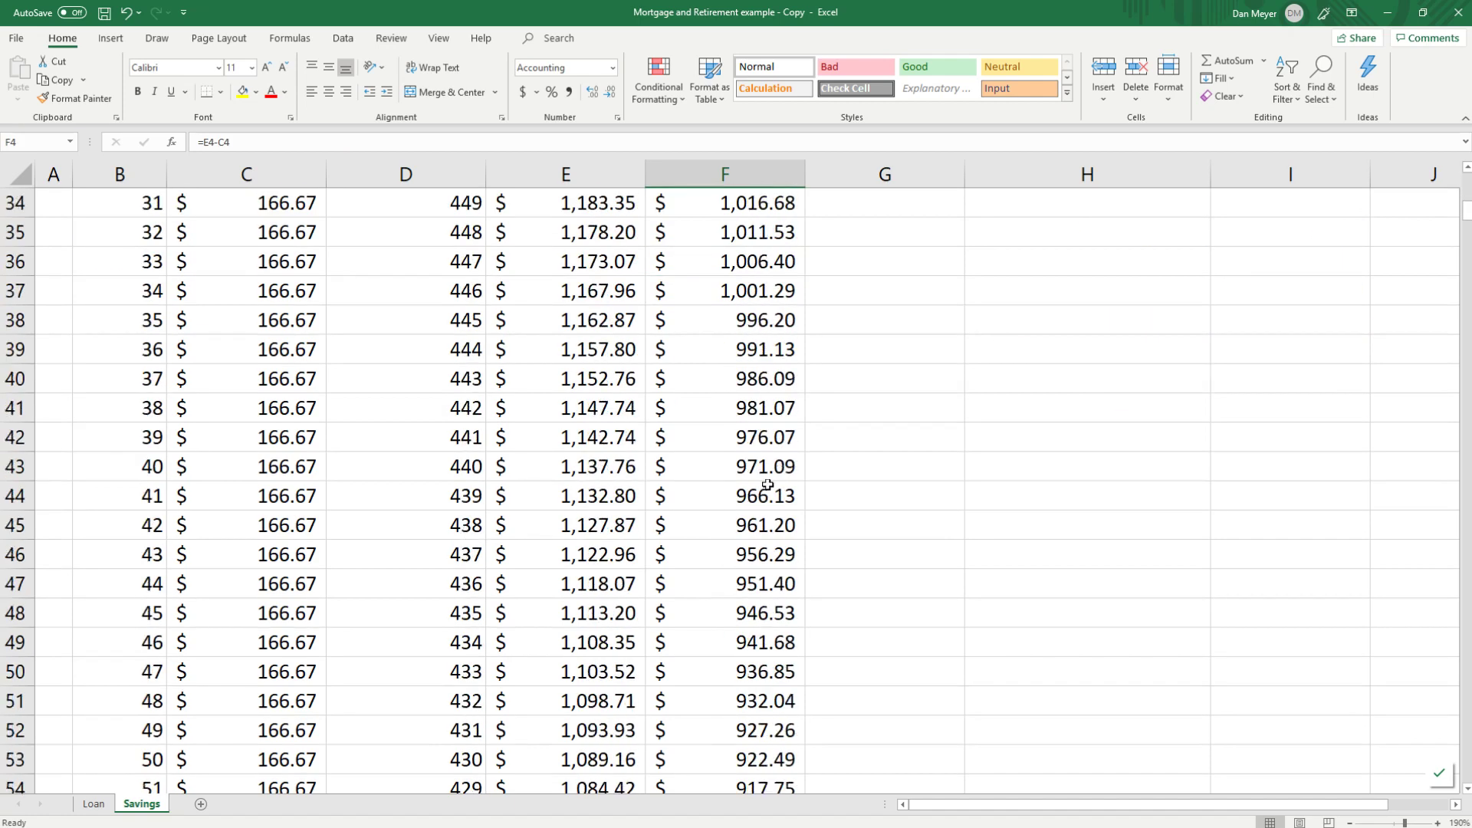
{"action": "scroll", "coordinate": [768, 498], "scroll_direction": "down", "scroll_amount": 17}
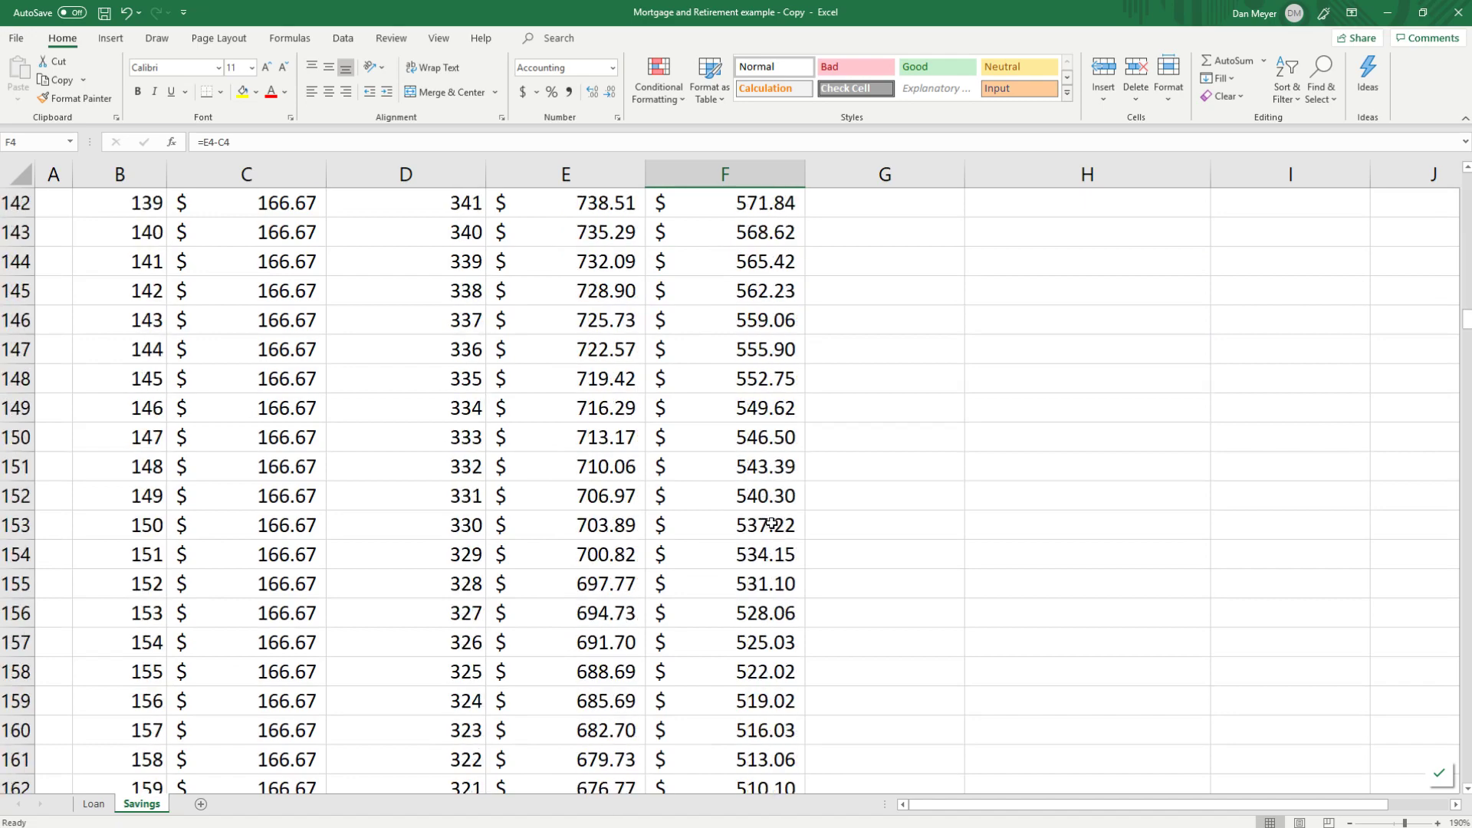
{"action": "scroll", "coordinate": [694, 579], "scroll_direction": "down", "scroll_amount": 5}
{"action": "scroll", "coordinate": [701, 574], "scroll_direction": "up", "scroll_amount": 8}
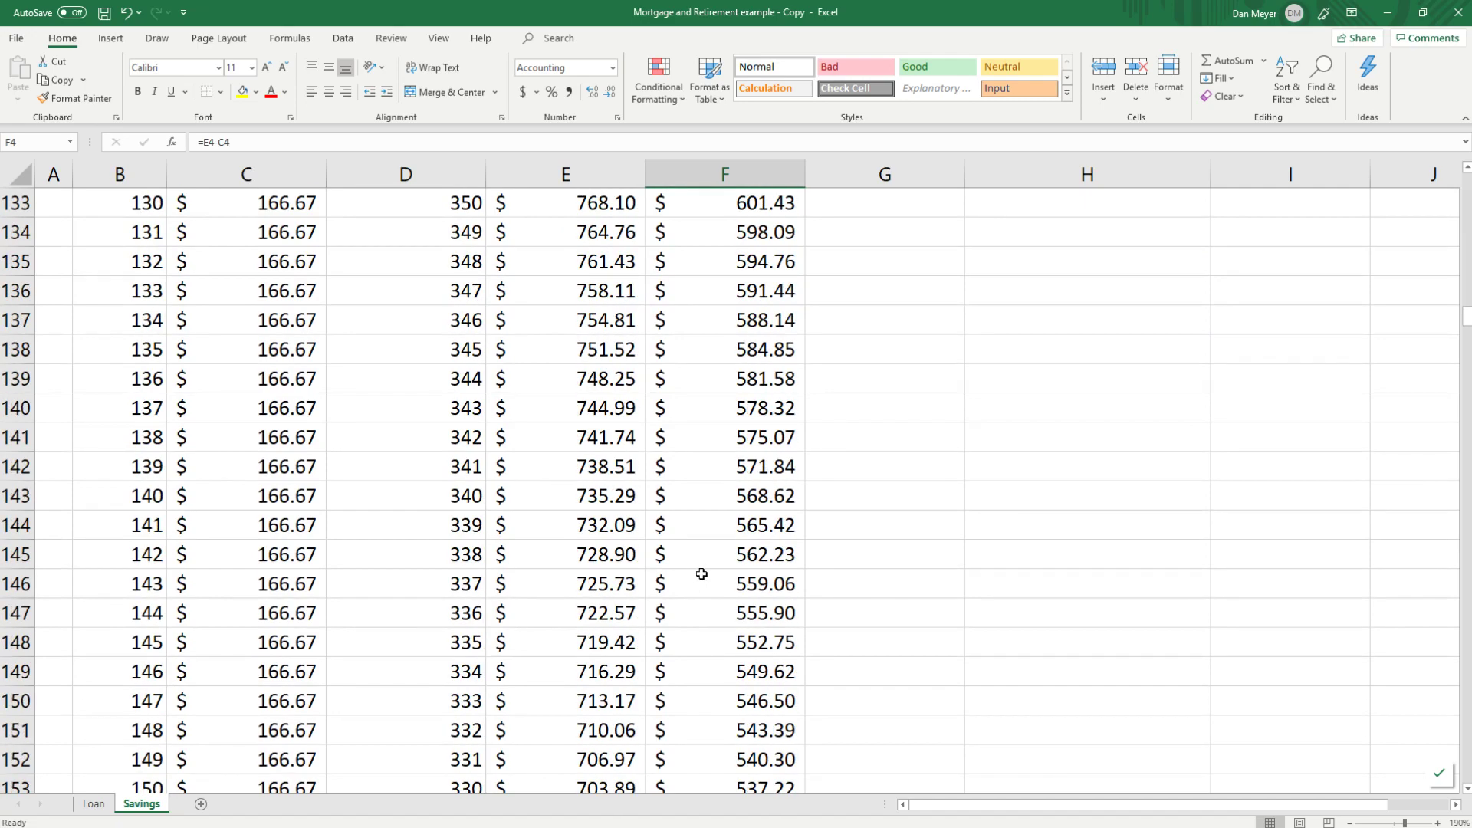
{"action": "scroll", "coordinate": [710, 566], "scroll_direction": "down", "scroll_amount": 6}
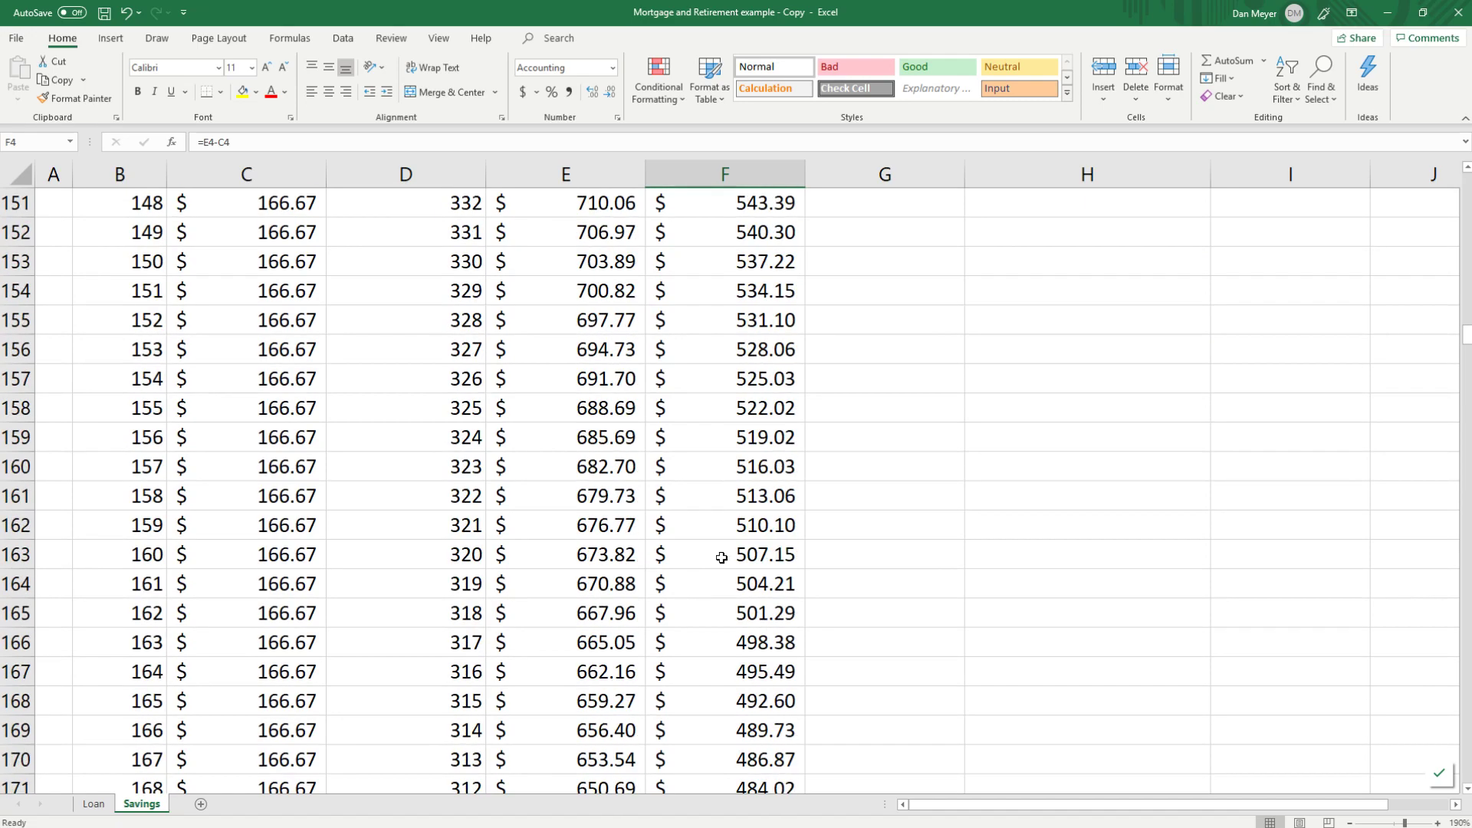
{"action": "scroll", "coordinate": [745, 533], "scroll_direction": "down", "scroll_amount": 14}
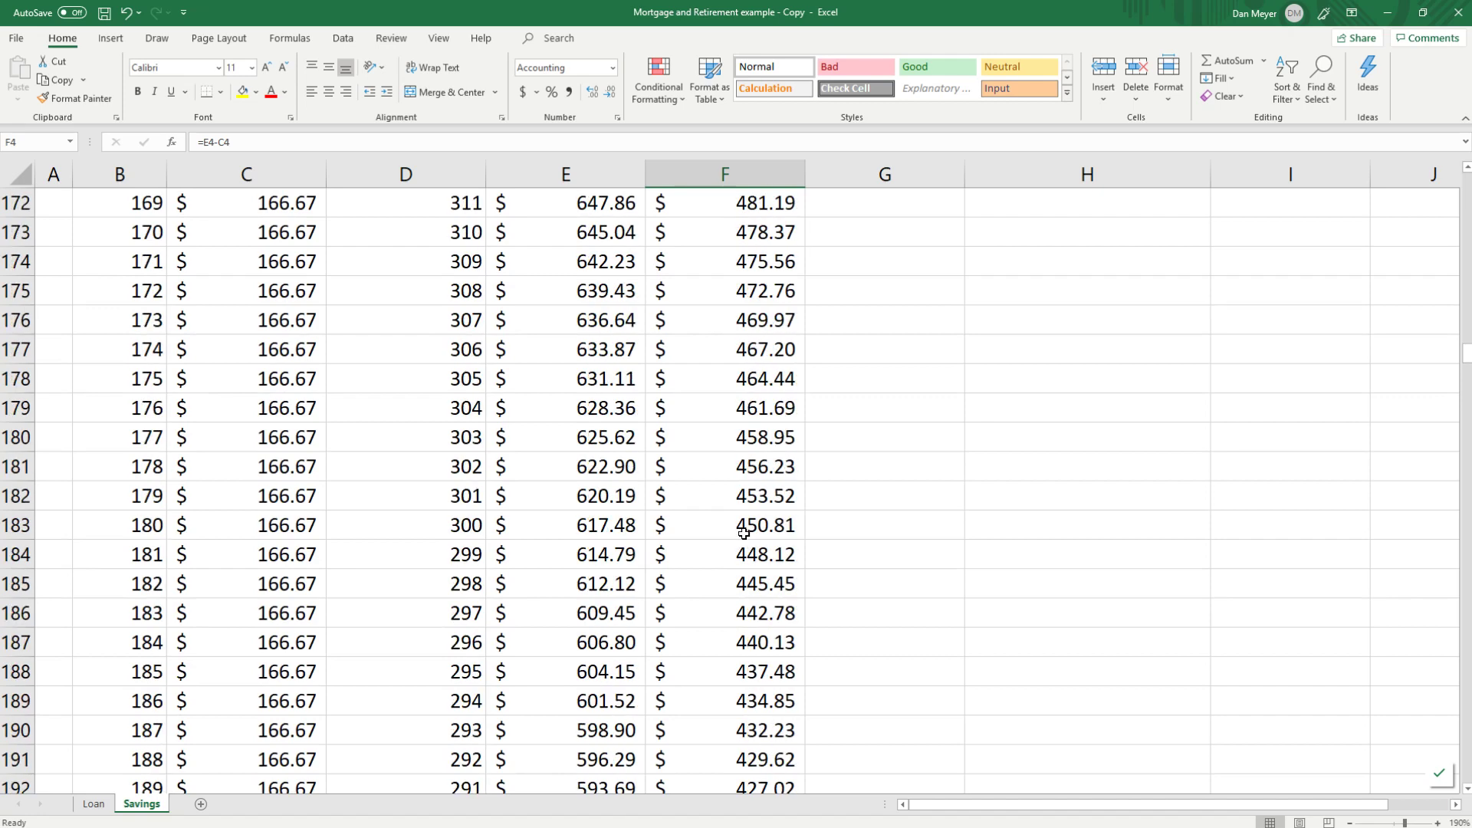
{"action": "scroll", "coordinate": [740, 523], "scroll_direction": "down", "scroll_amount": 3}
{"action": "scroll", "coordinate": [740, 522], "scroll_direction": "down", "scroll_amount": 9}
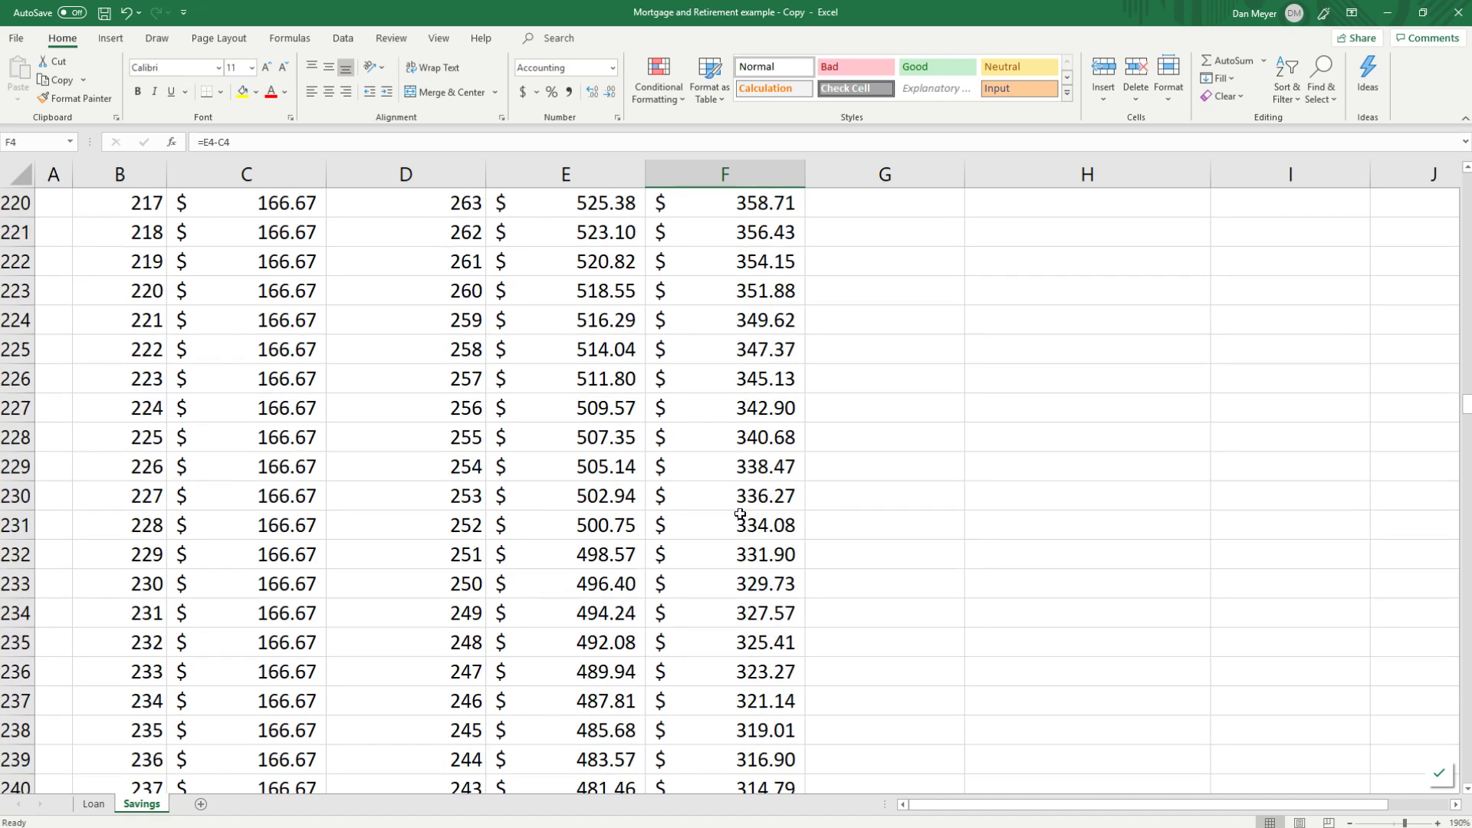
{"action": "left_click", "coordinate": [750, 614]}
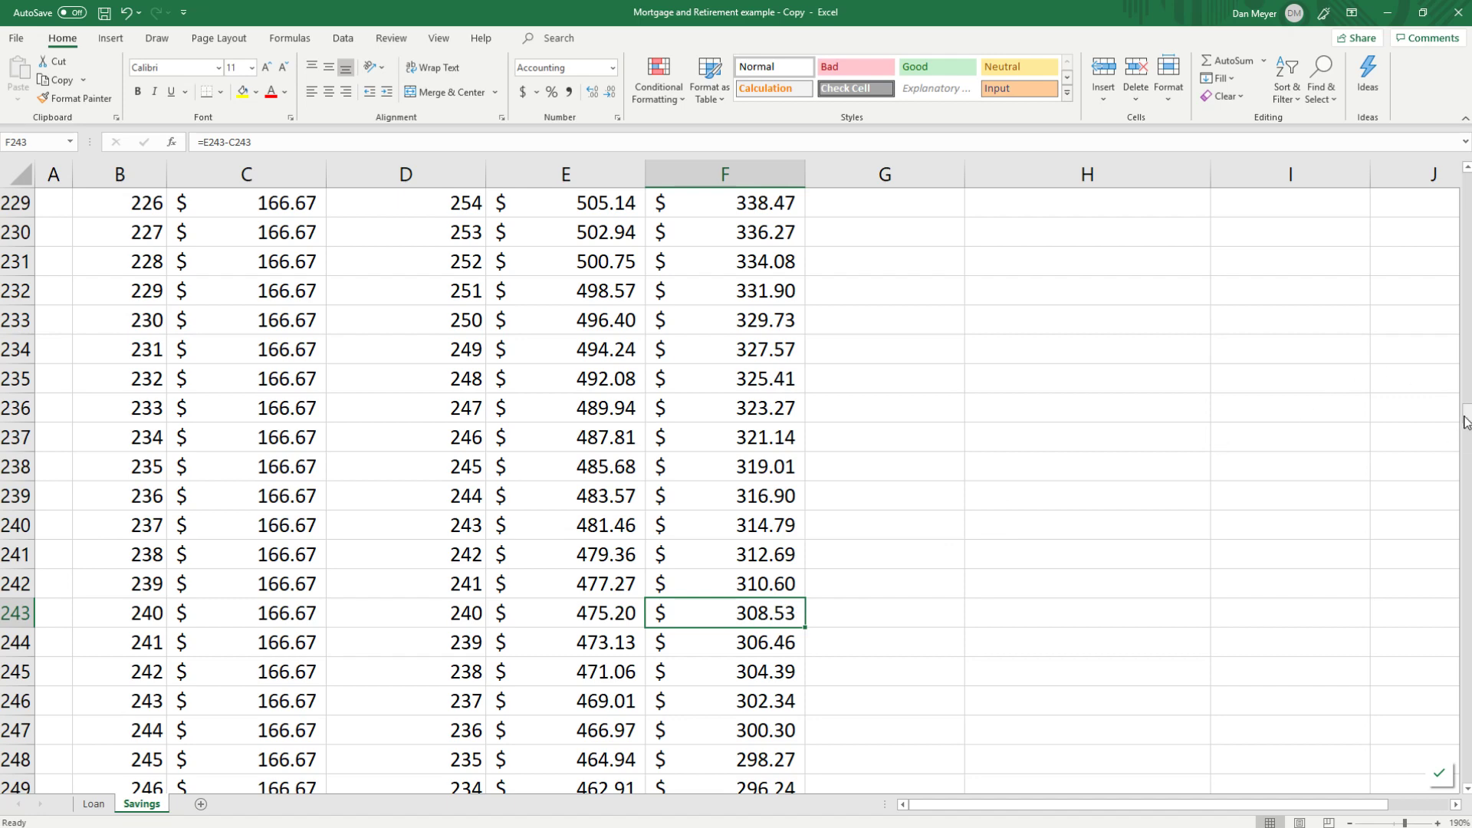
{"action": "left_click_drag", "start_coordinate": [1466, 426], "coordinate": [1467, 184]}
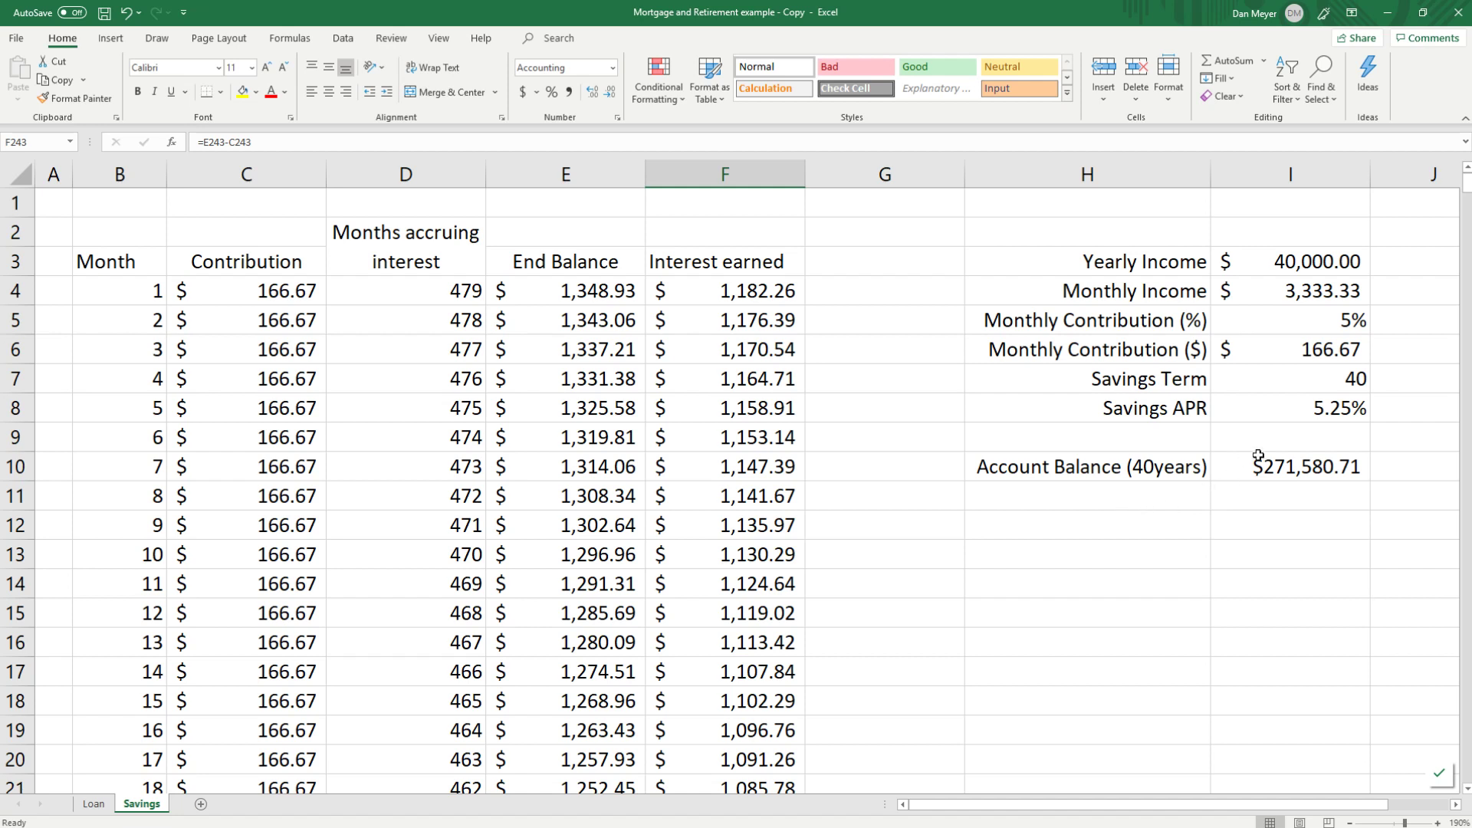
Step: Replace the FV formula in I10 with its calculated result by copying the cell and pasting values only over it
{"action": "left_click", "coordinate": [1293, 466]}
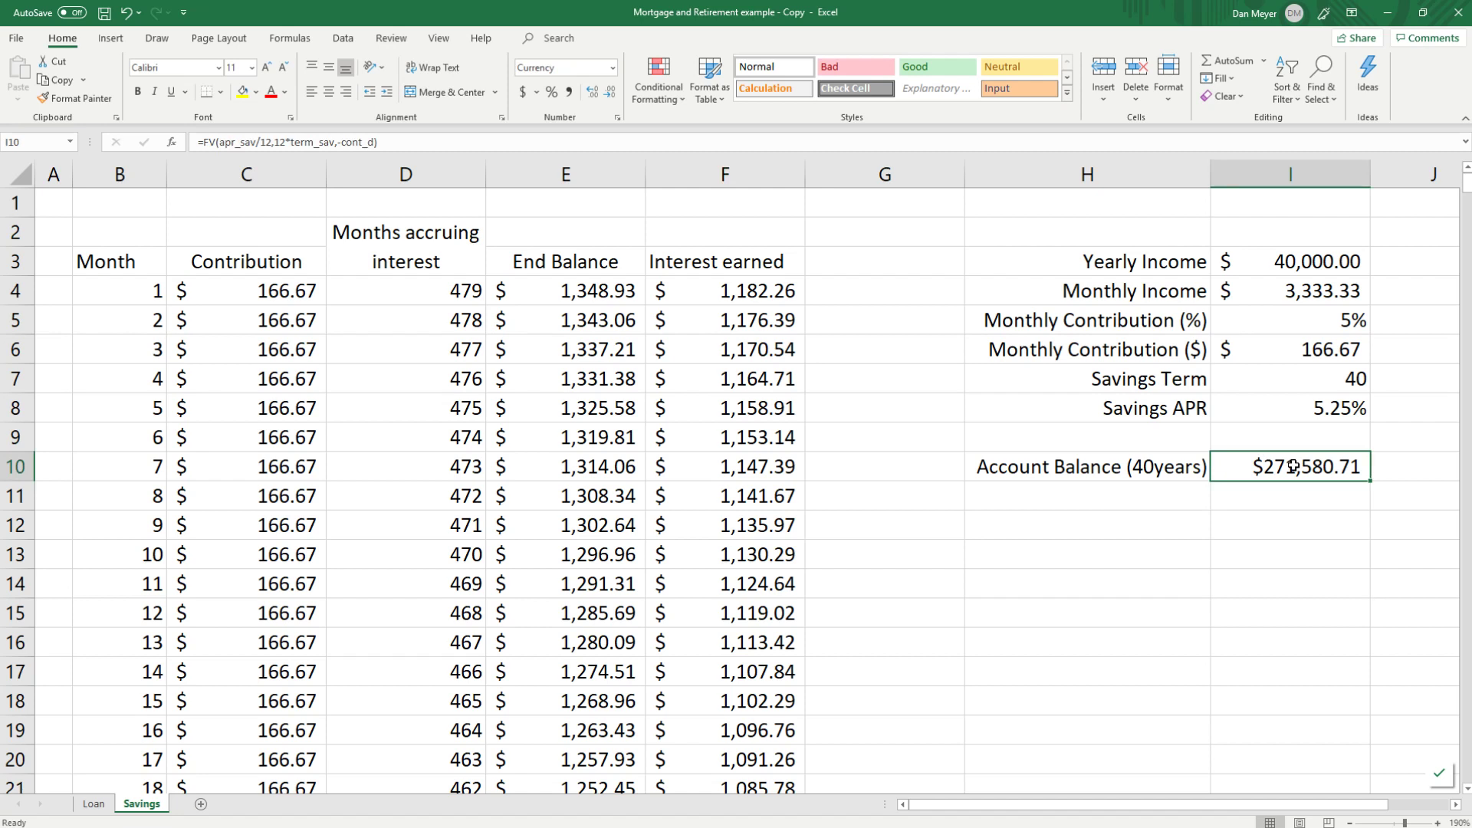
{"action": "right_click", "coordinate": [1293, 465]}
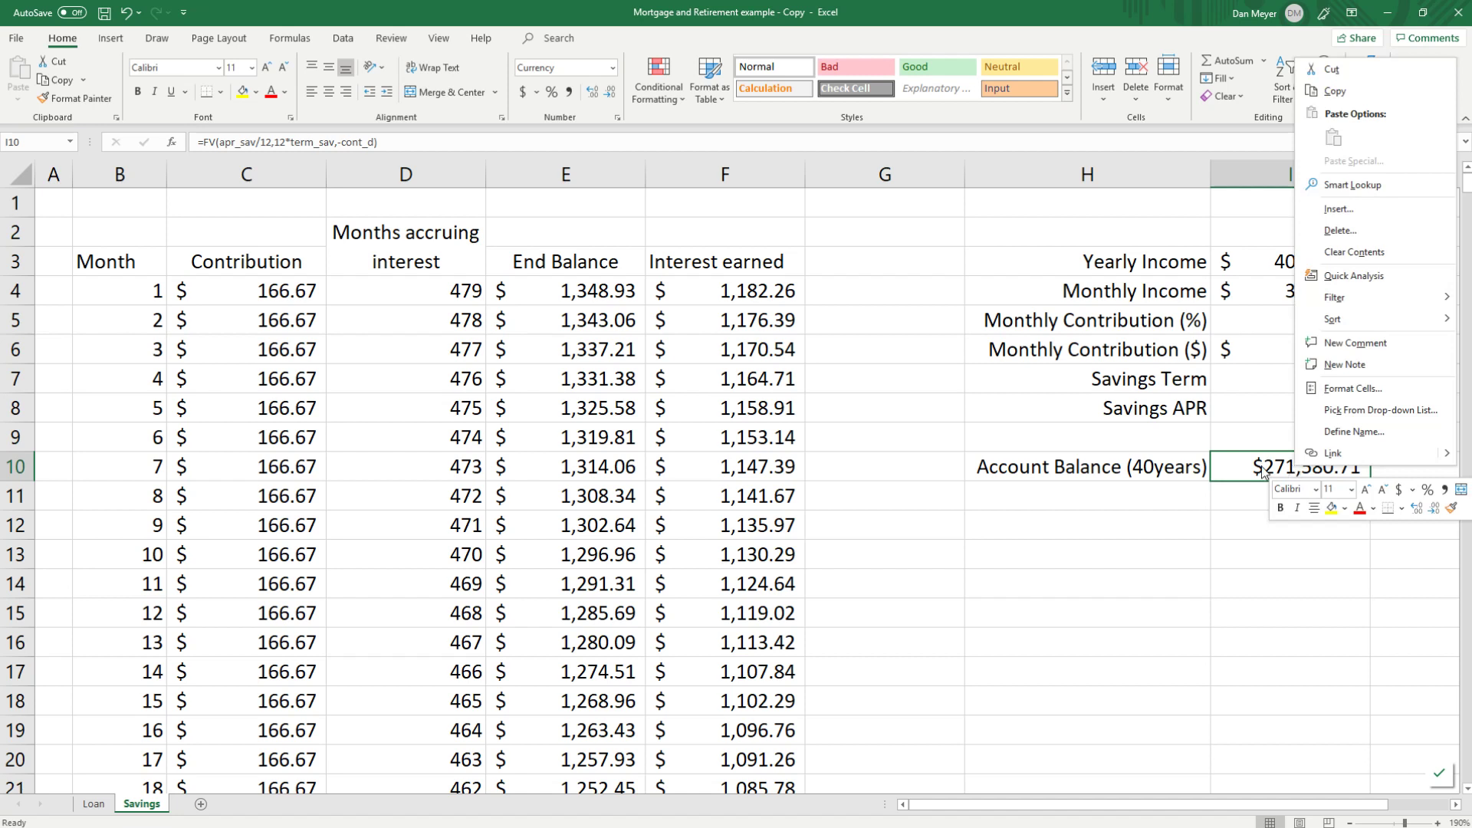
{"action": "left_click", "coordinate": [1327, 92]}
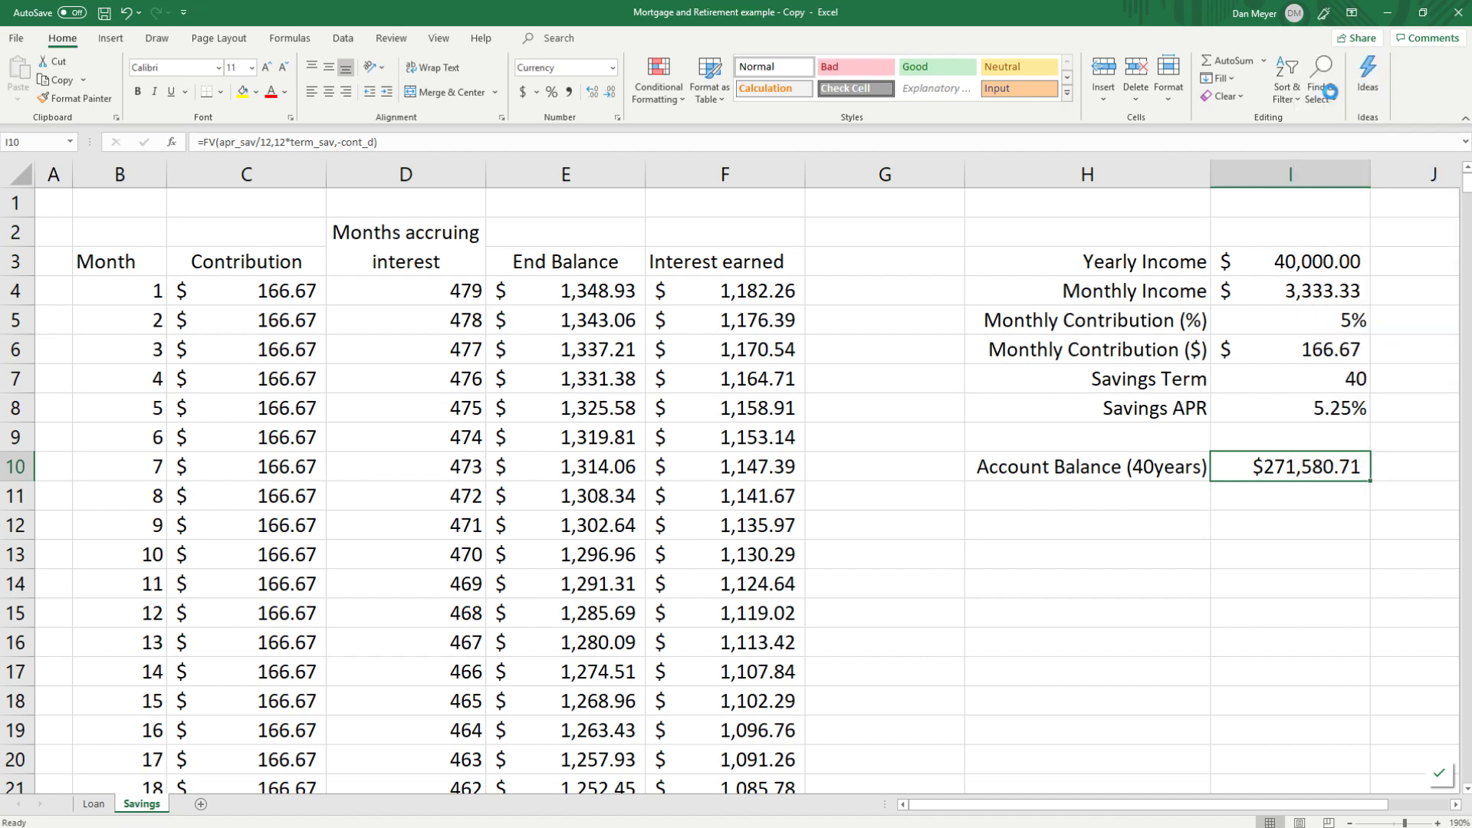
{"action": "right_click", "coordinate": [1291, 464]}
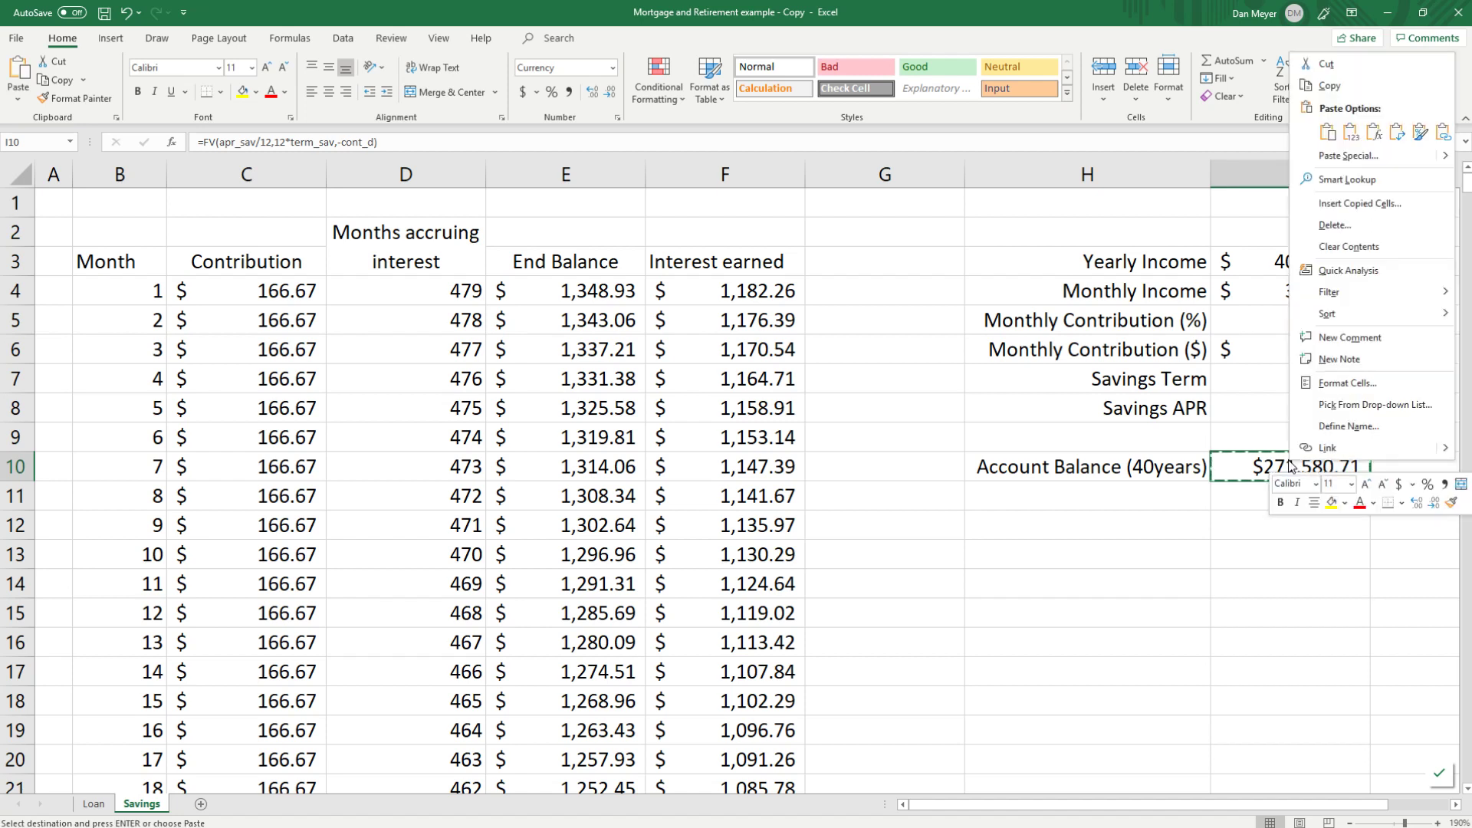
{"action": "left_click", "coordinate": [1351, 135]}
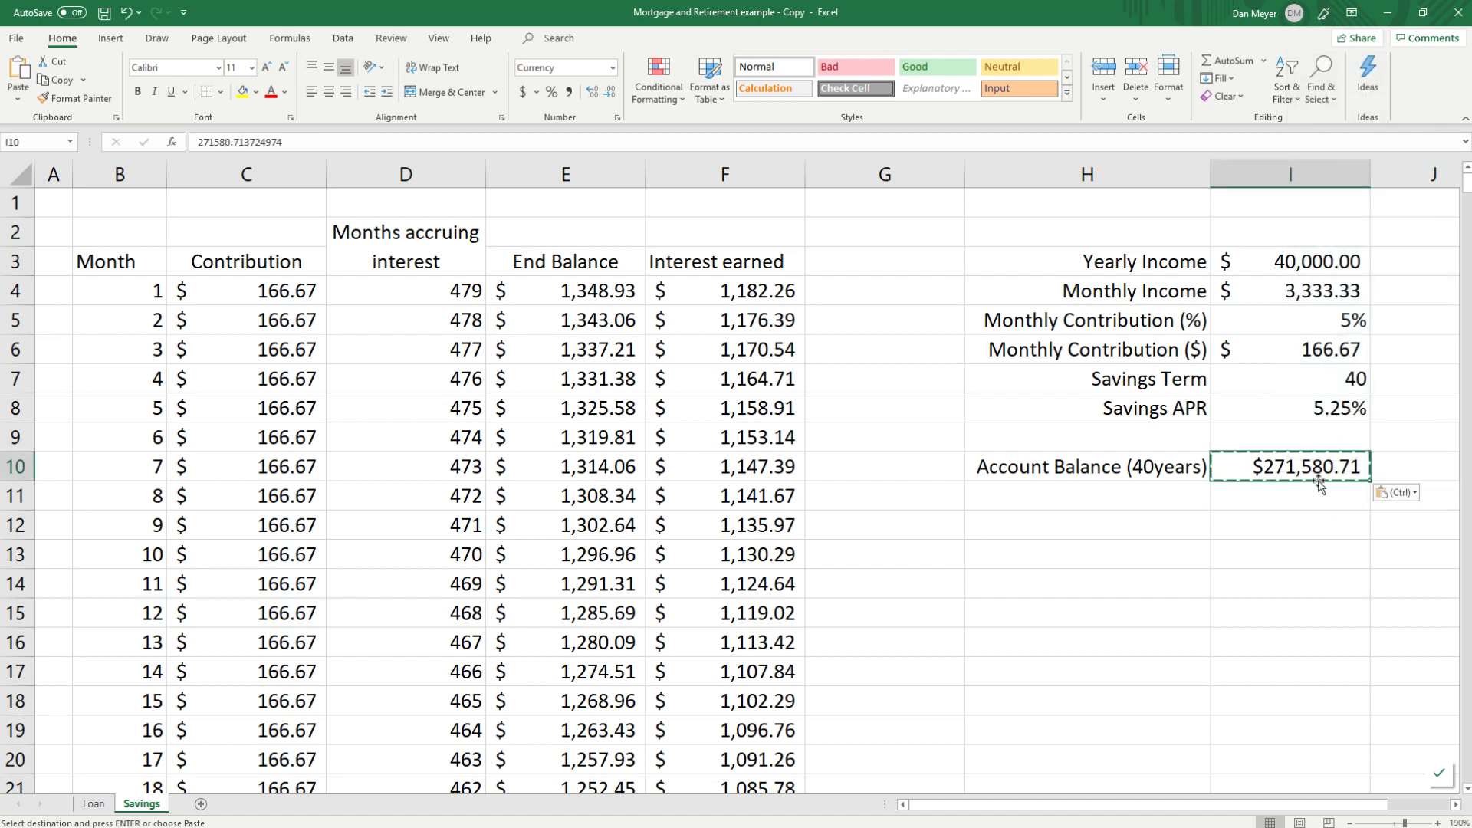
{"action": "double_click", "coordinate": [1280, 468]}
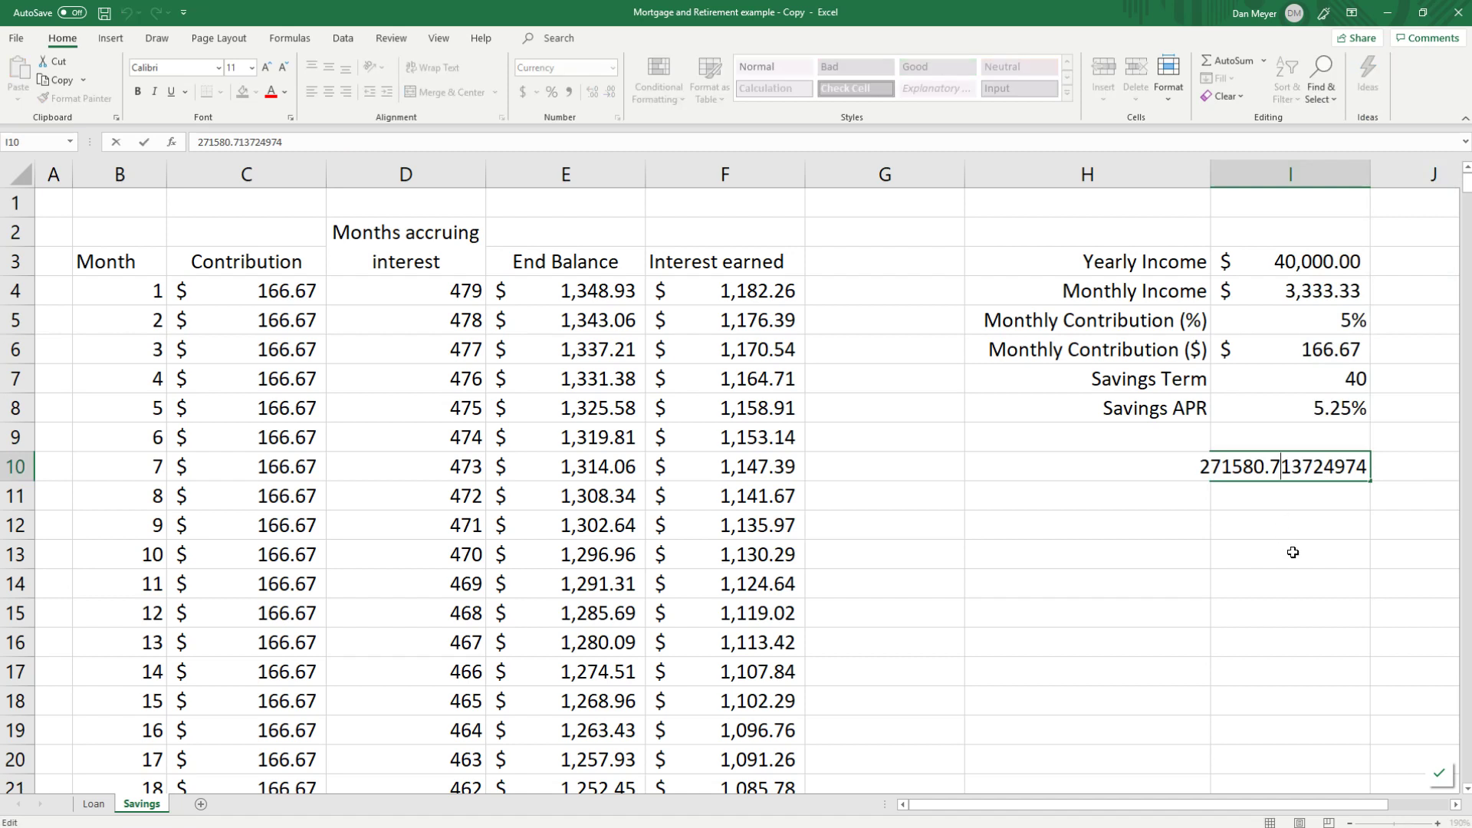
{"action": "key", "text": "Return"}
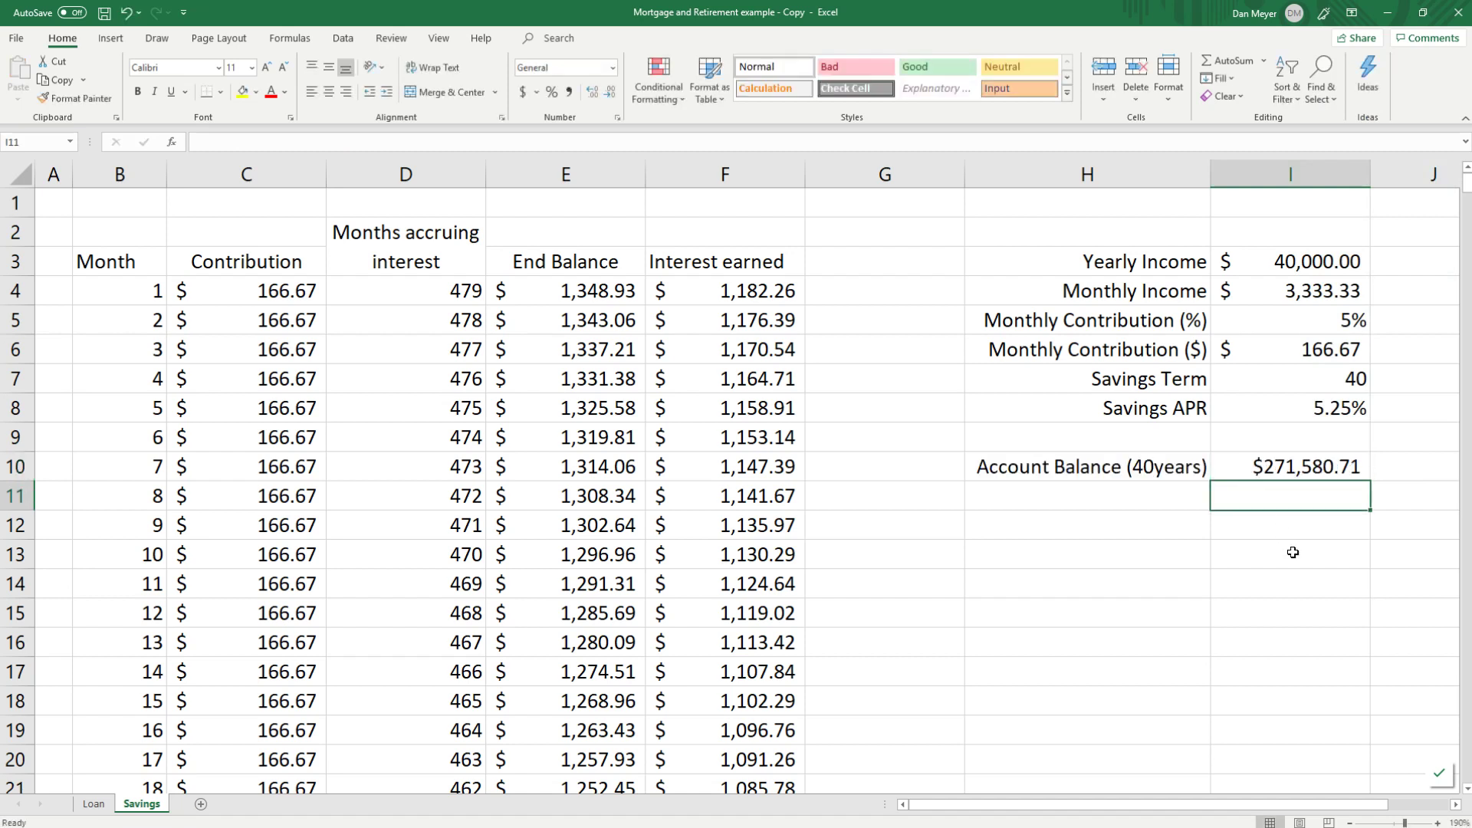
{"action": "left_click", "coordinate": [1303, 469]}
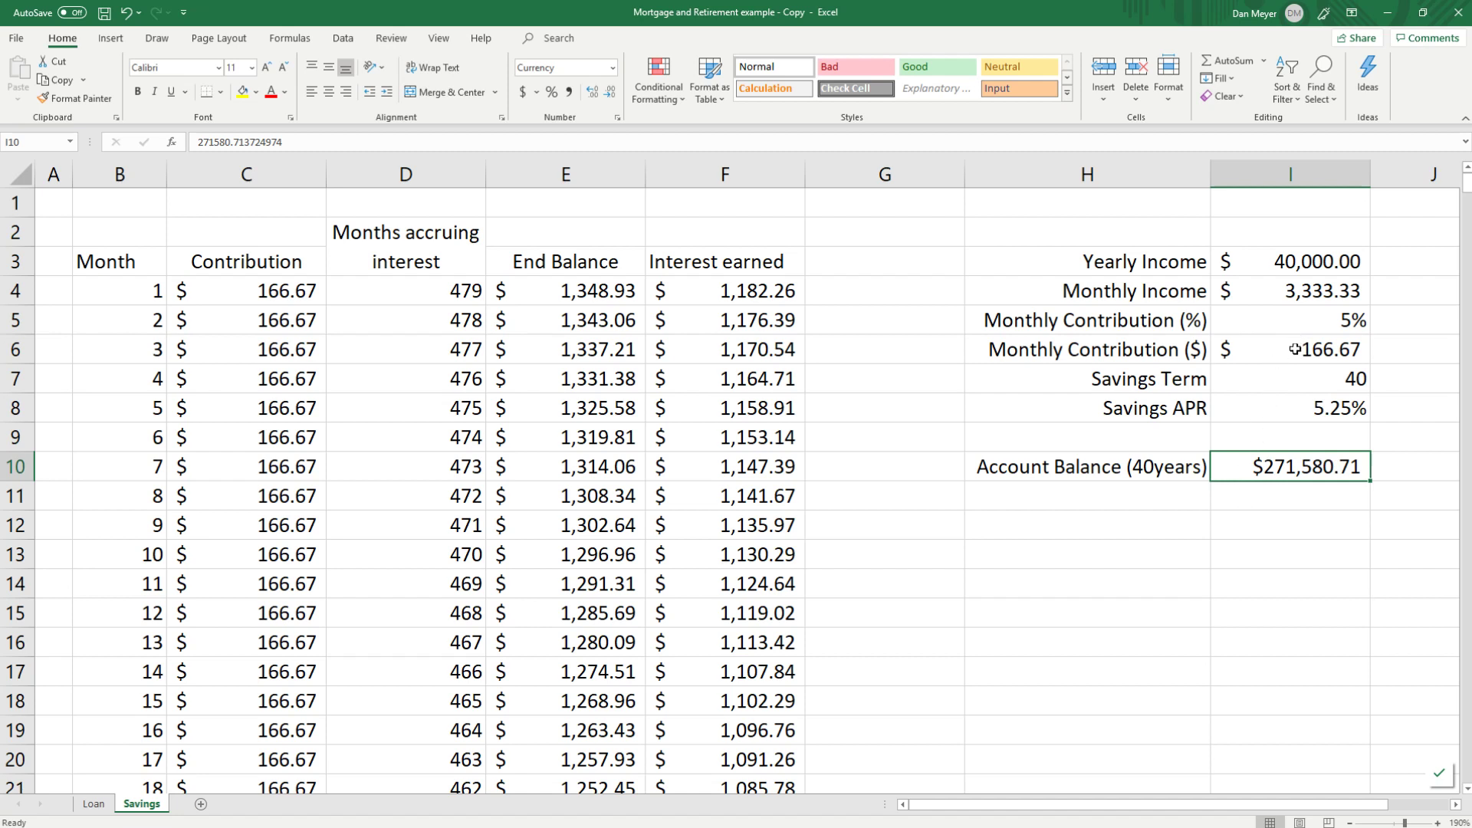
Step: Add the label "Account Balance (2nd20)" in H11, below the 40-year balance label
{"action": "left_click", "coordinate": [1049, 499]}
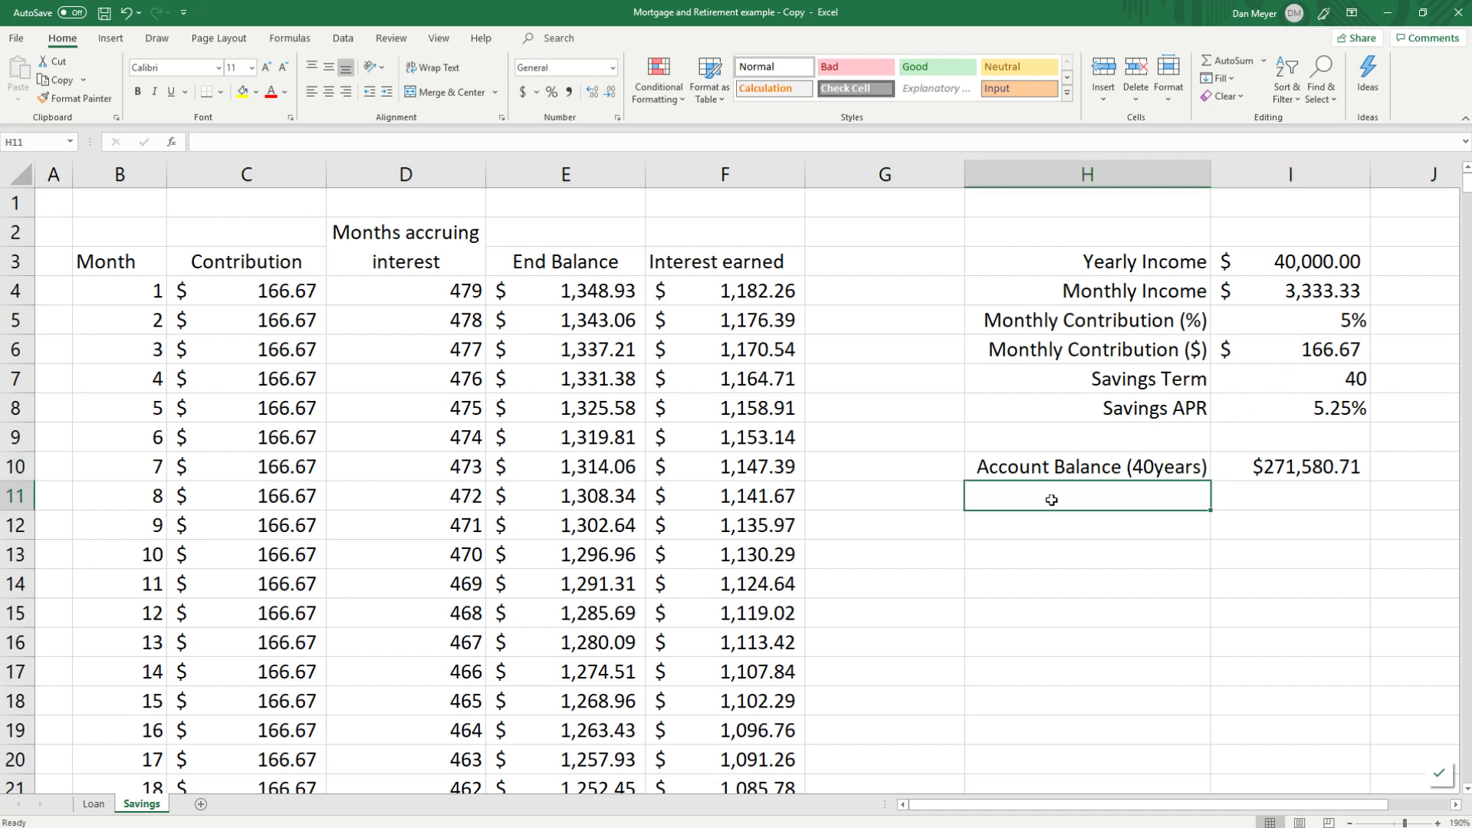
{"action": "type", "text": "Ac"}
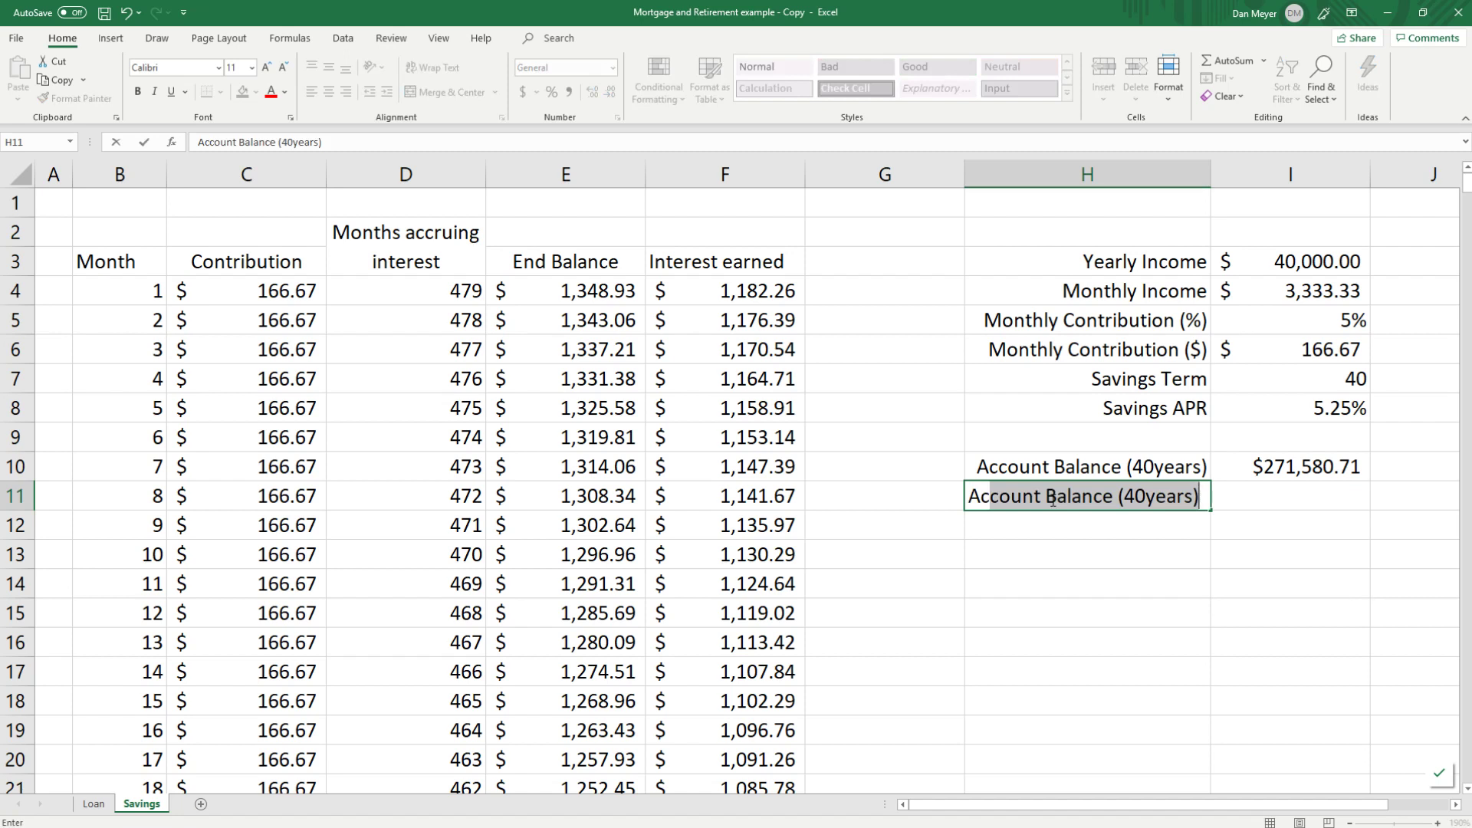
{"action": "type", "text": "count "}
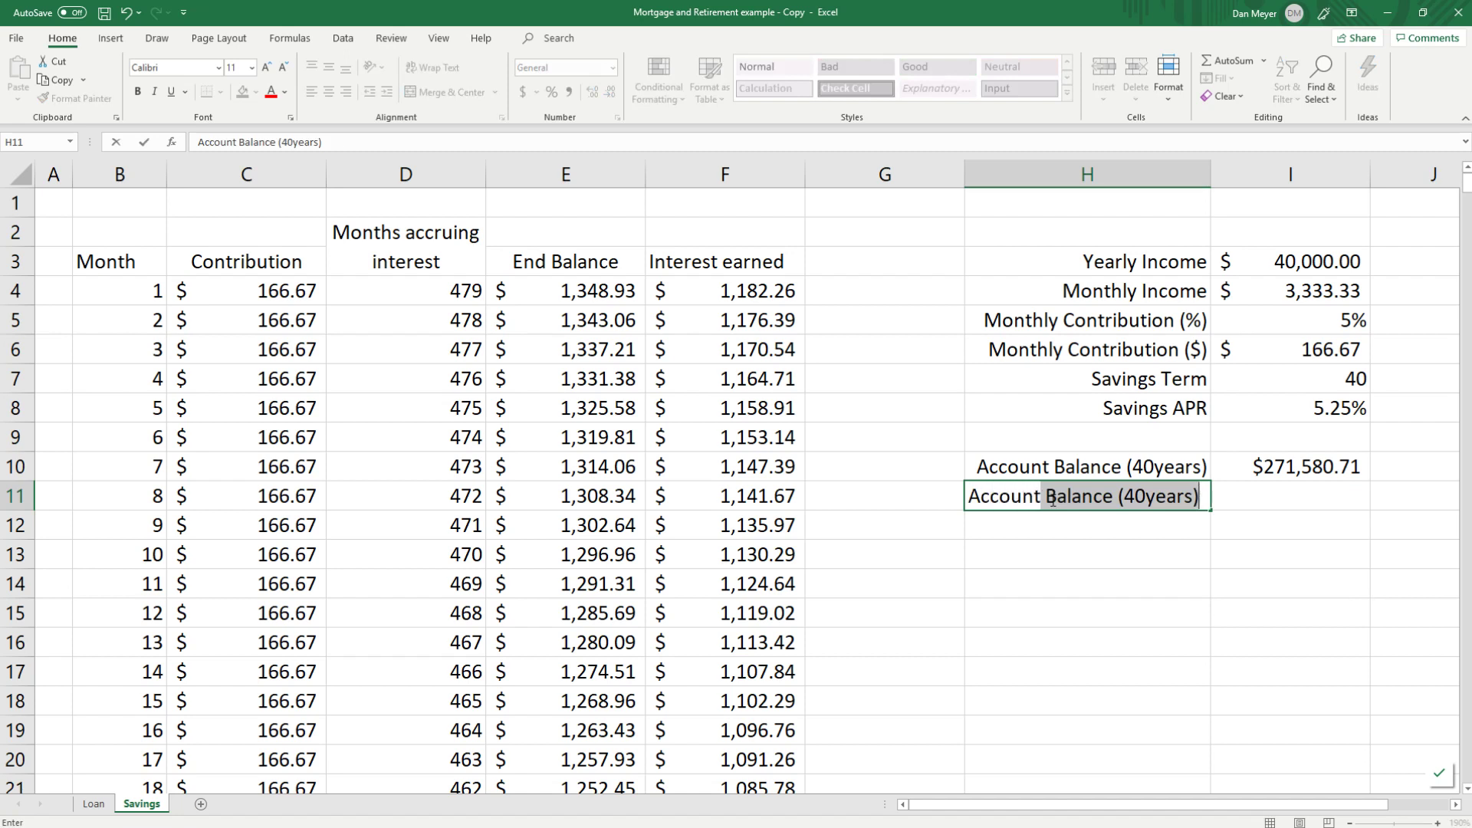
{"action": "type", "text": "Balance"}
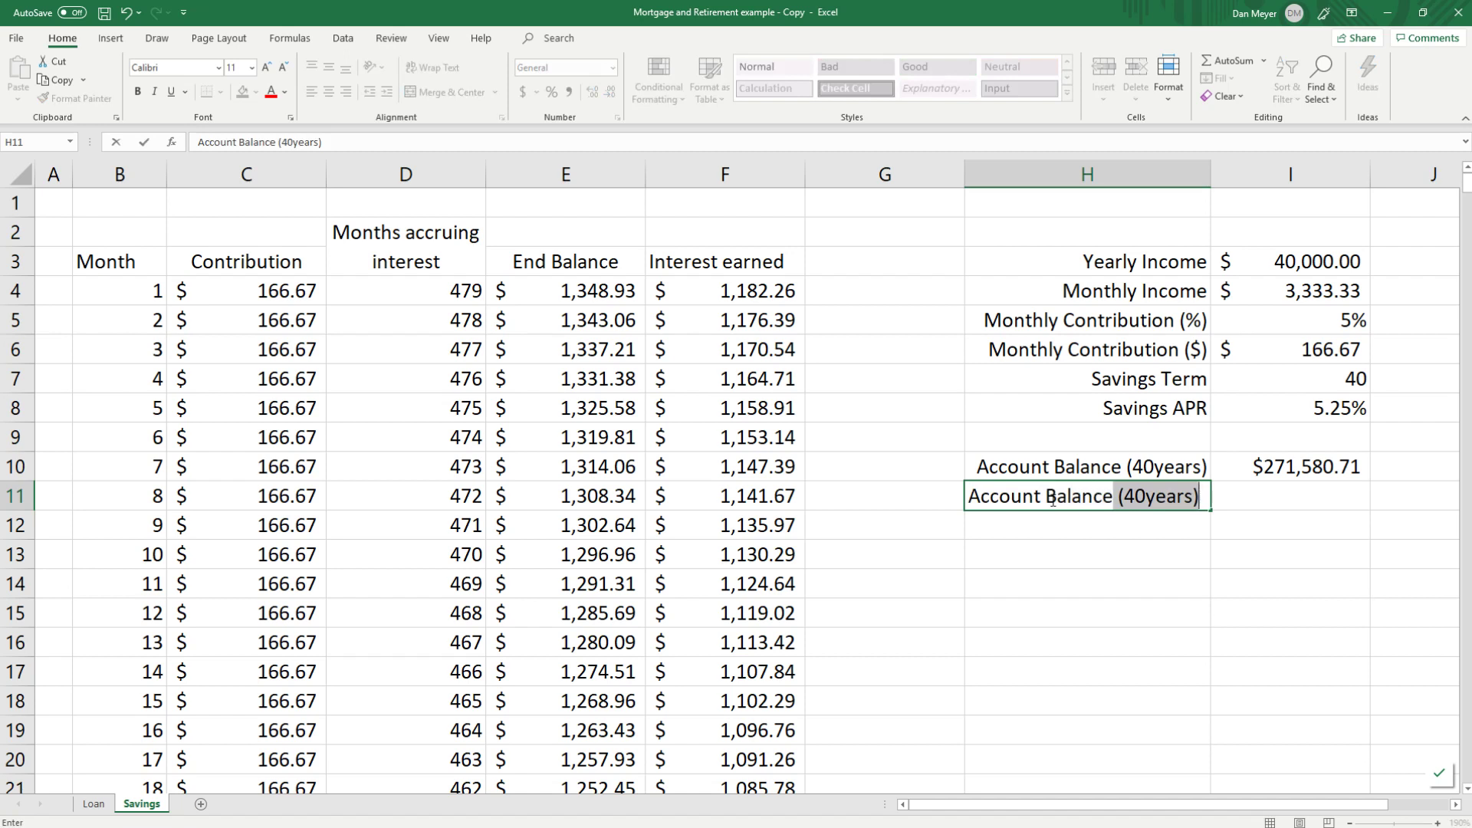
{"action": "key", "text": "BackSpace"}
{"action": "key", "text": "BackSpace"}
{"action": "type", "text": "(20"}
{"action": "key", "text": "BackSpace"}
{"action": "key", "text": "BackSpace"}
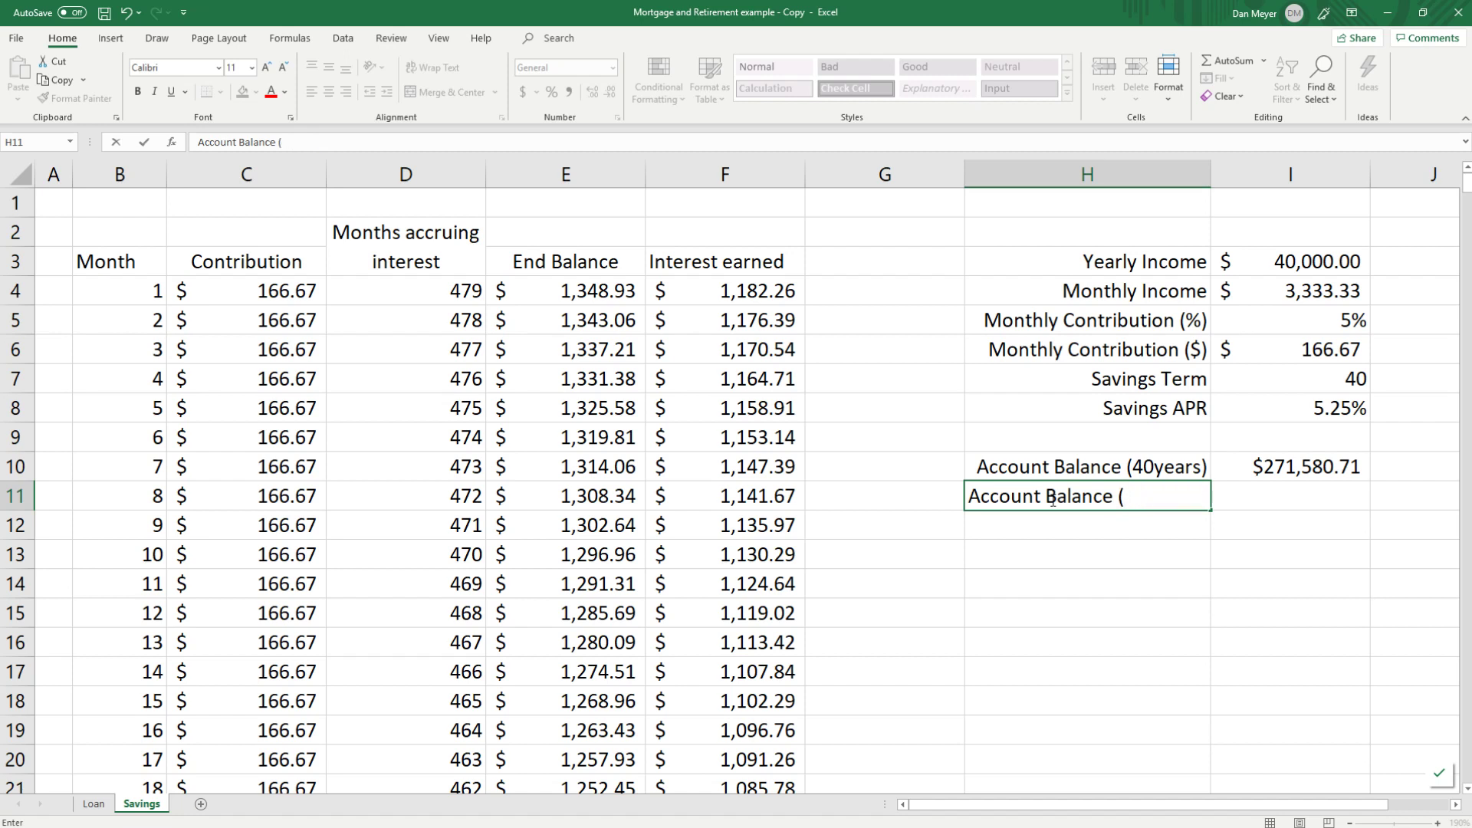
{"action": "type", "text": "2nd20)"}
{"action": "key", "text": "Return"}
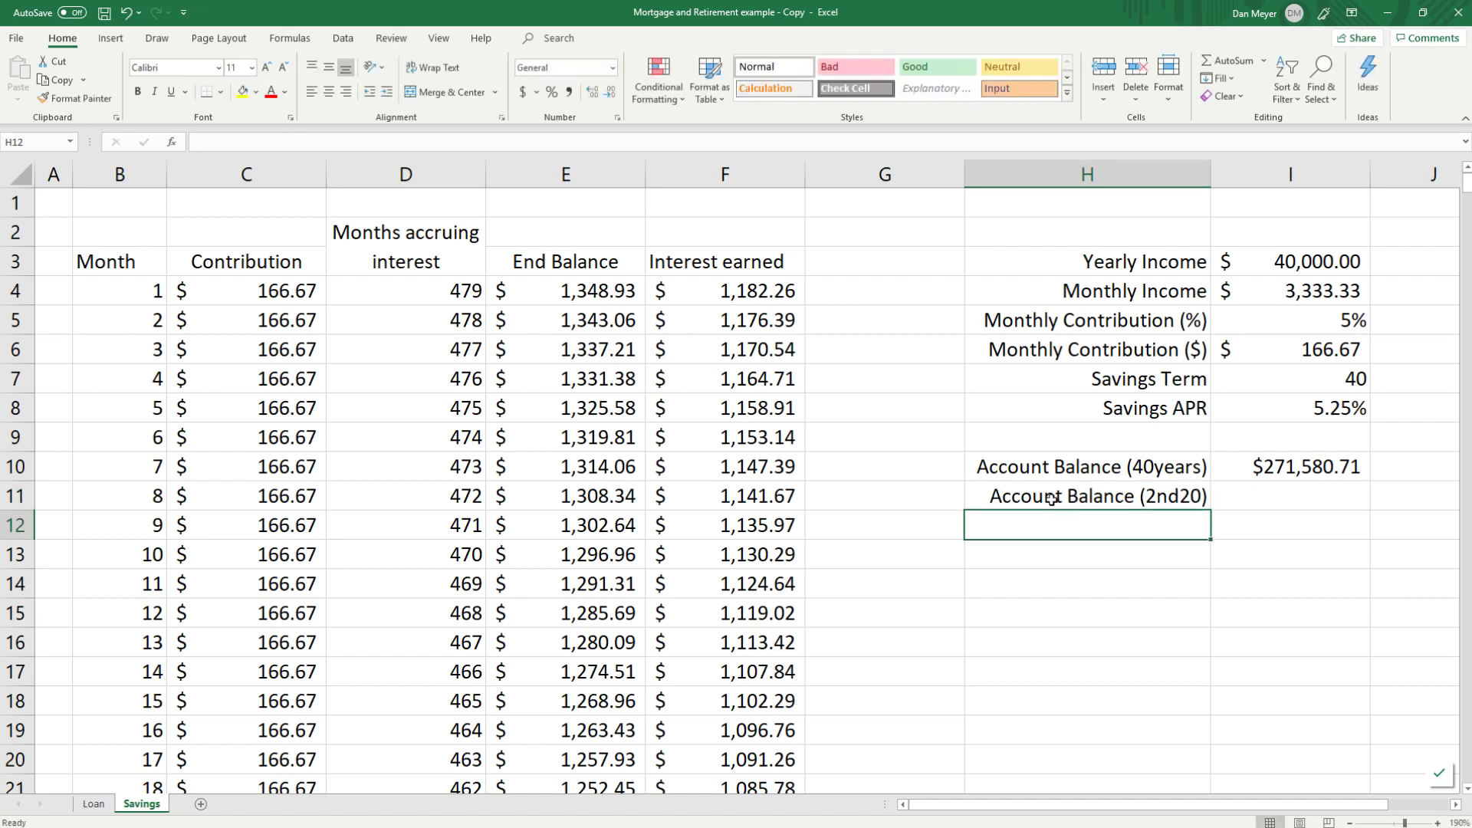
Step: Add the label "Account Balance (1st20)" in H12, below the 2nd20 label
{"action": "type", "text": "Acount"}
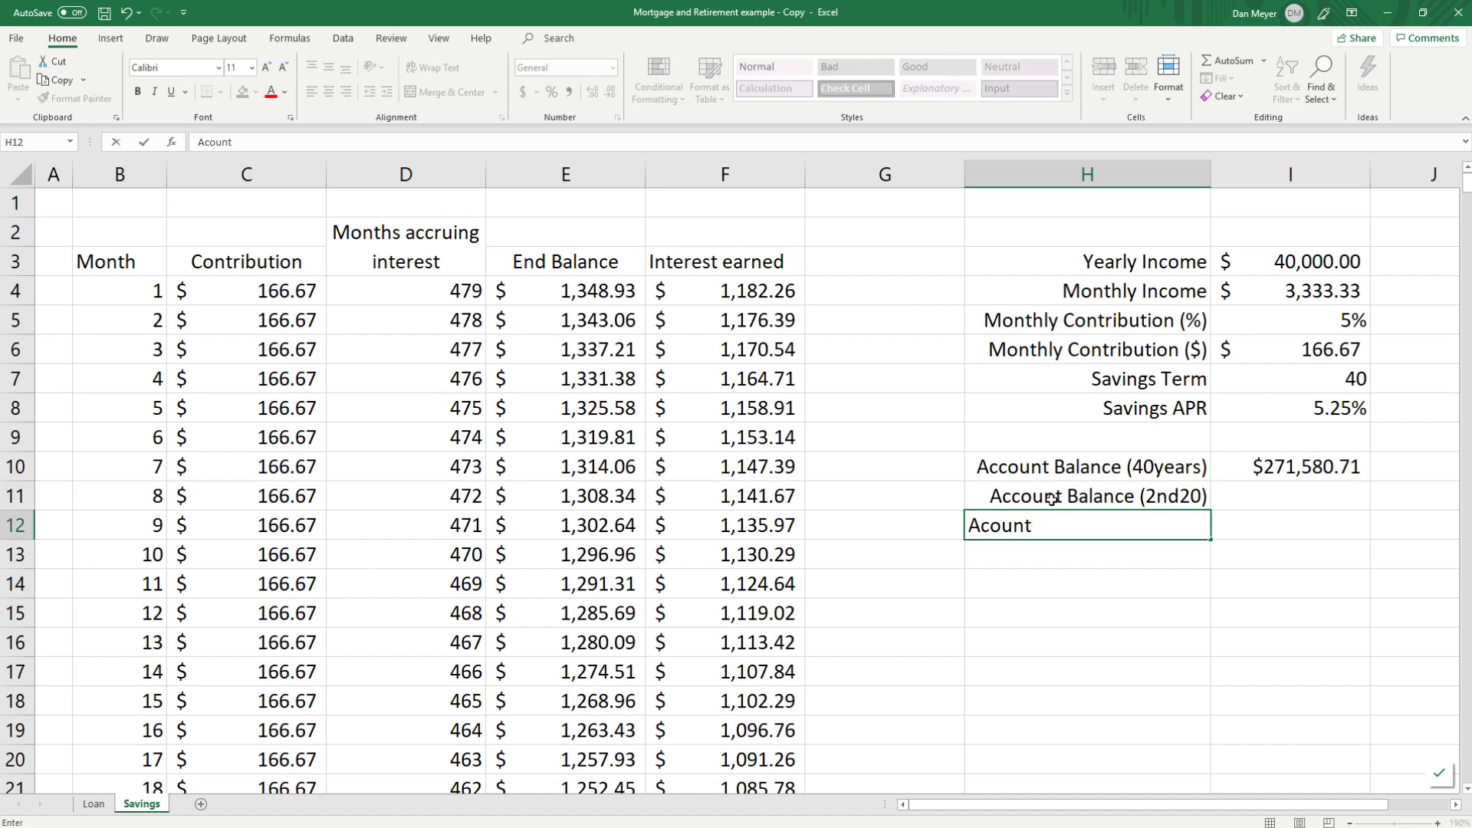
{"action": "key", "text": "BackSpace"}
{"action": "key", "text": "BackSpace"}
{"action": "key", "text": "BackSpace"}
{"action": "key", "text": "BackSpace"}
{"action": "type", "text": "count Balance"}
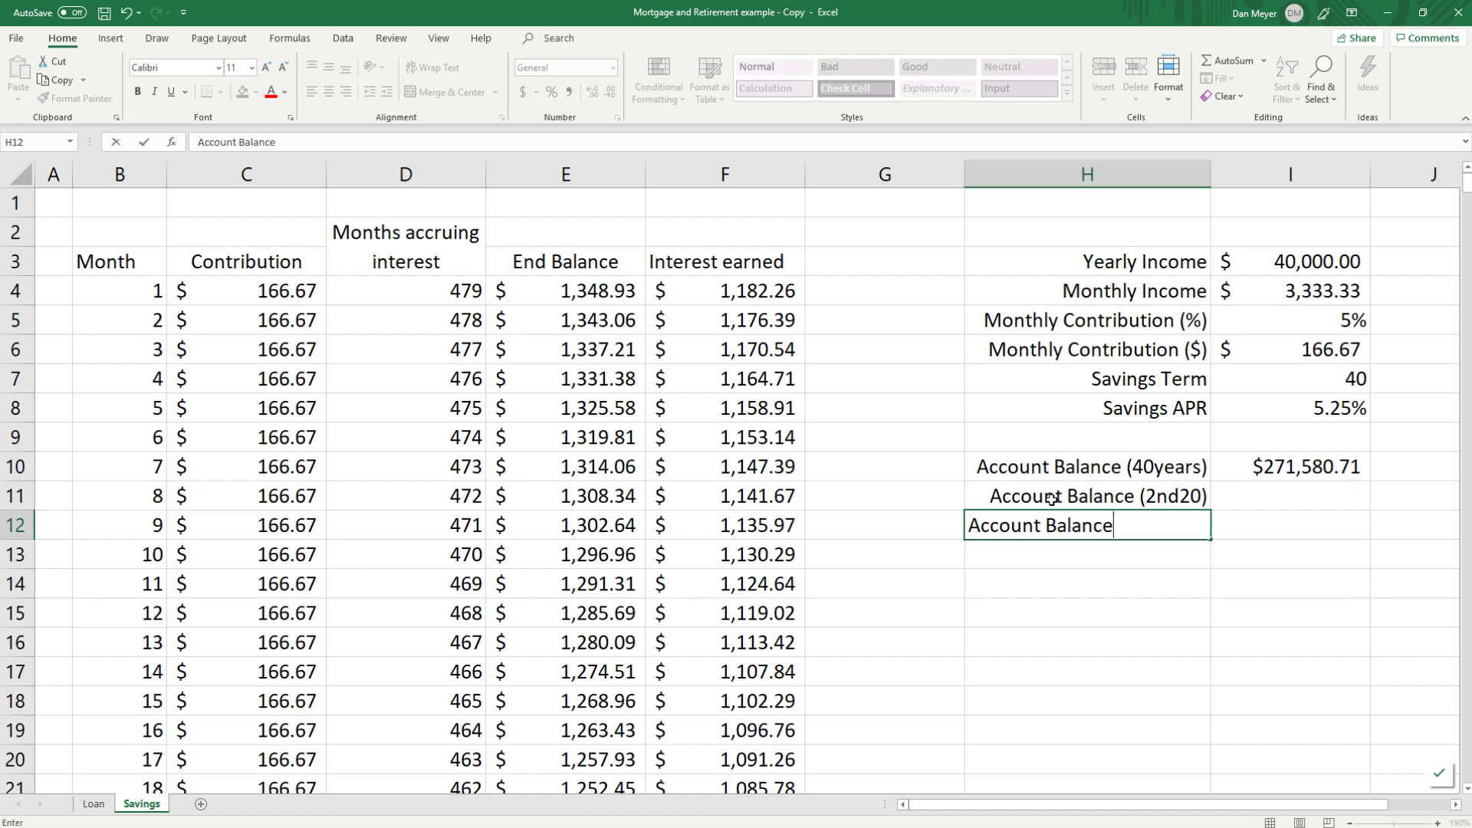
{"action": "type", "text": "(1st20"}
{"action": "key", "text": "Return"}
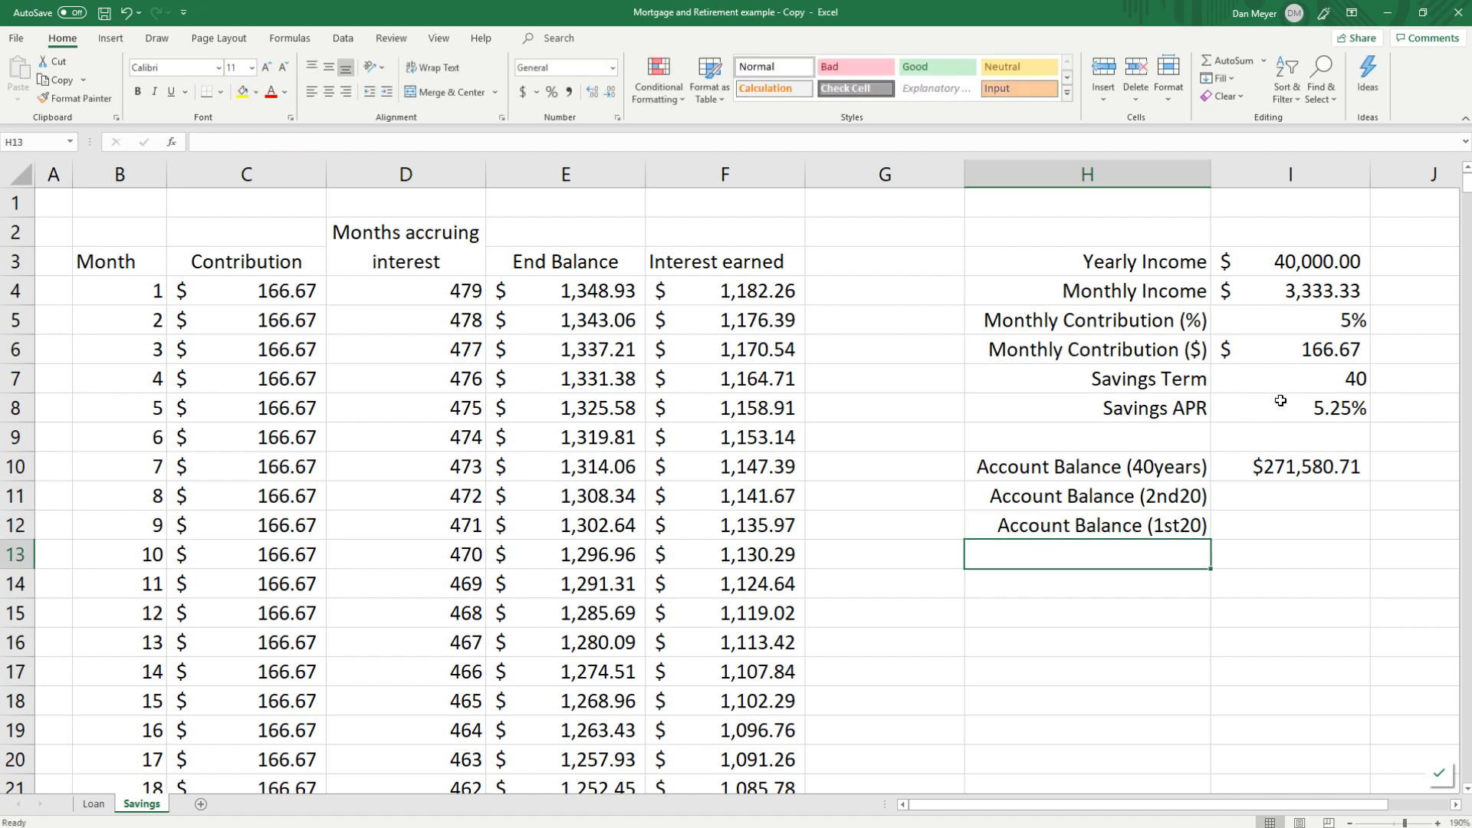
Step: Double the monthly dollar contribution in I6 by changing its formula to =2*ROUND(cont_p*incm_m,2)
{"action": "left_click", "coordinate": [1329, 354]}
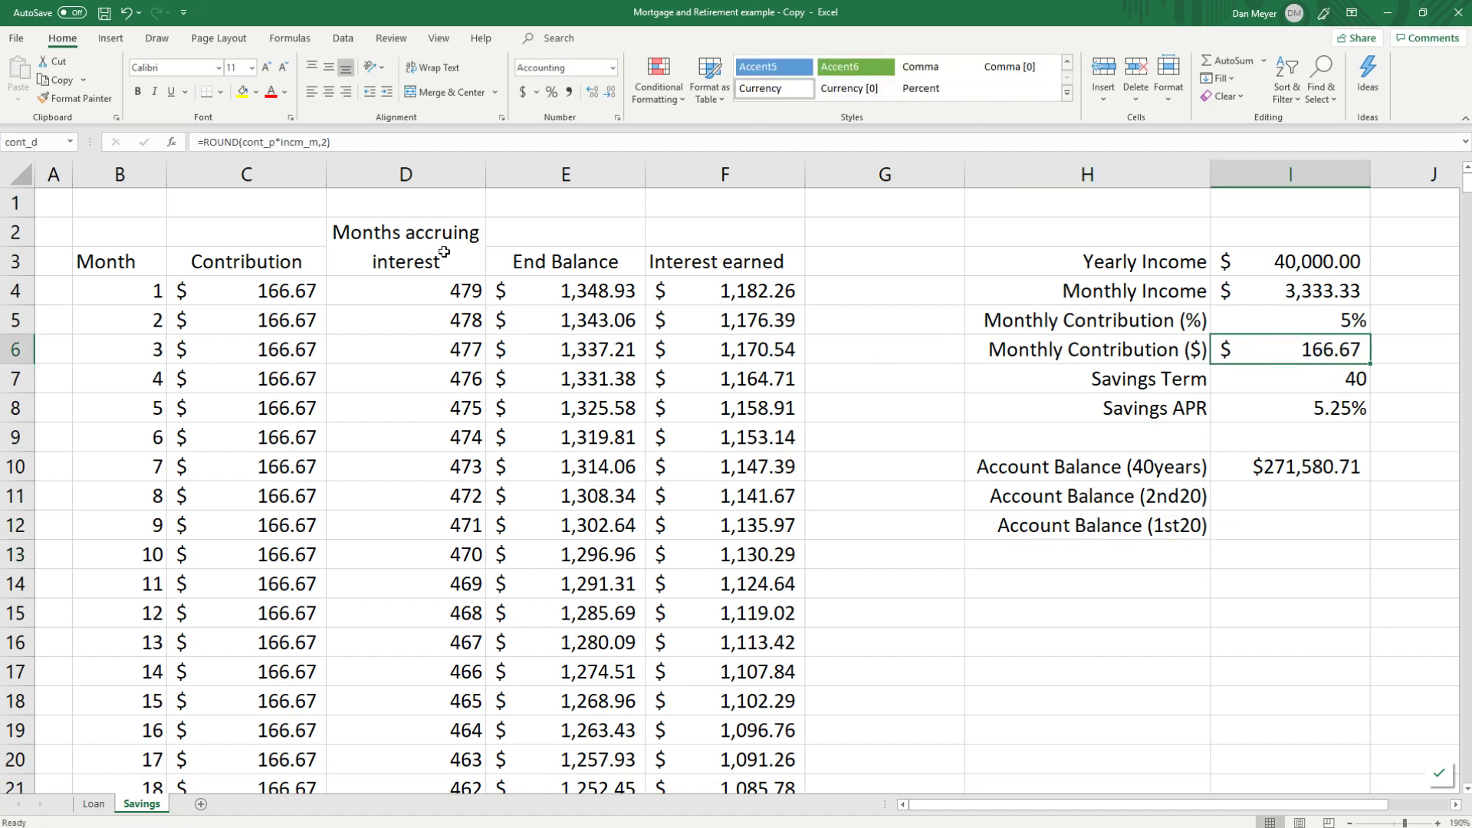
{"action": "left_click", "coordinate": [206, 142]}
{"action": "type", "text": "*"}
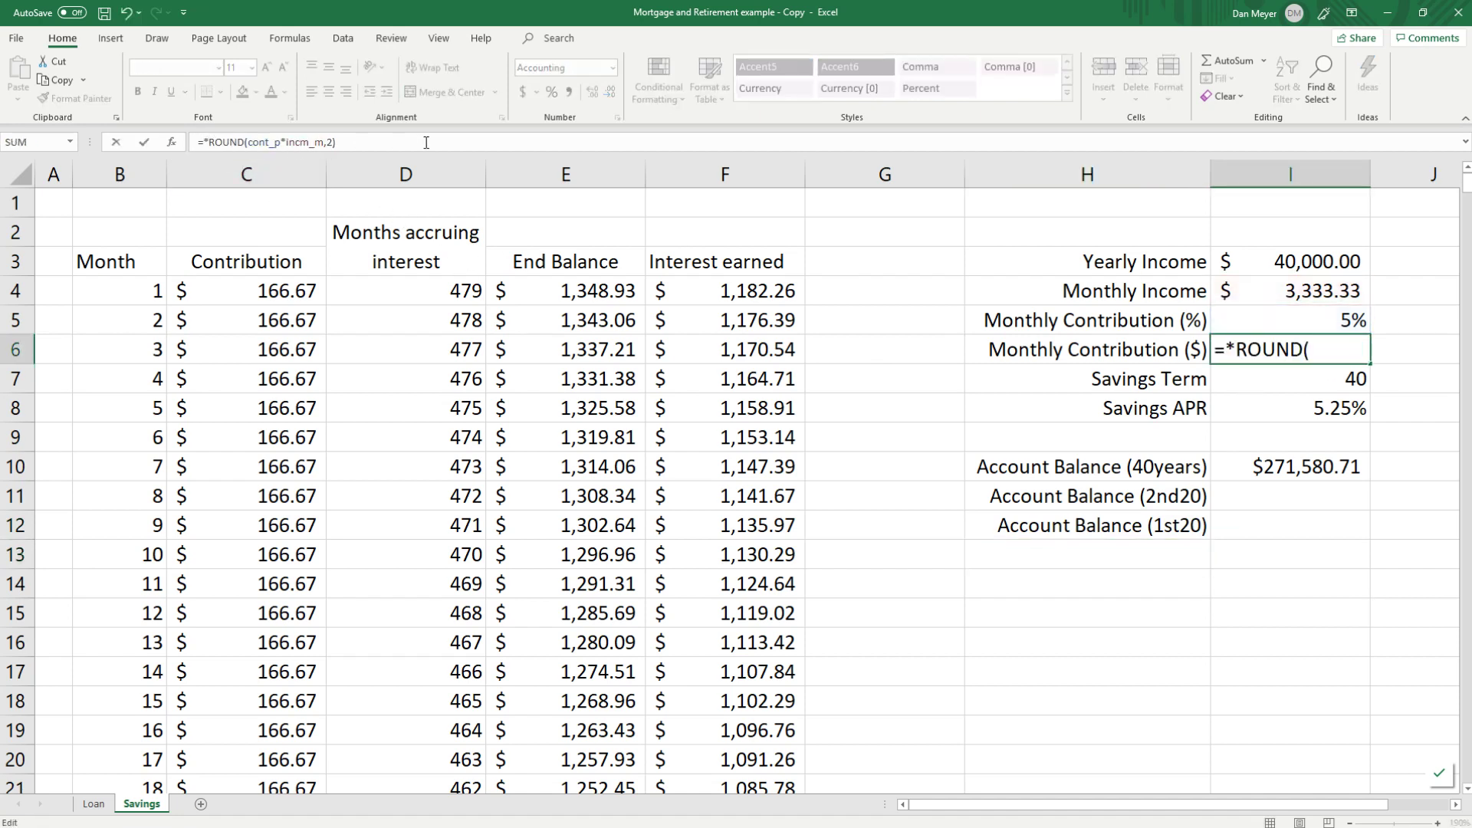
{"action": "key", "text": "BackSpace"}
{"action": "type", "text": "2*"}
{"action": "key", "text": "Return"}
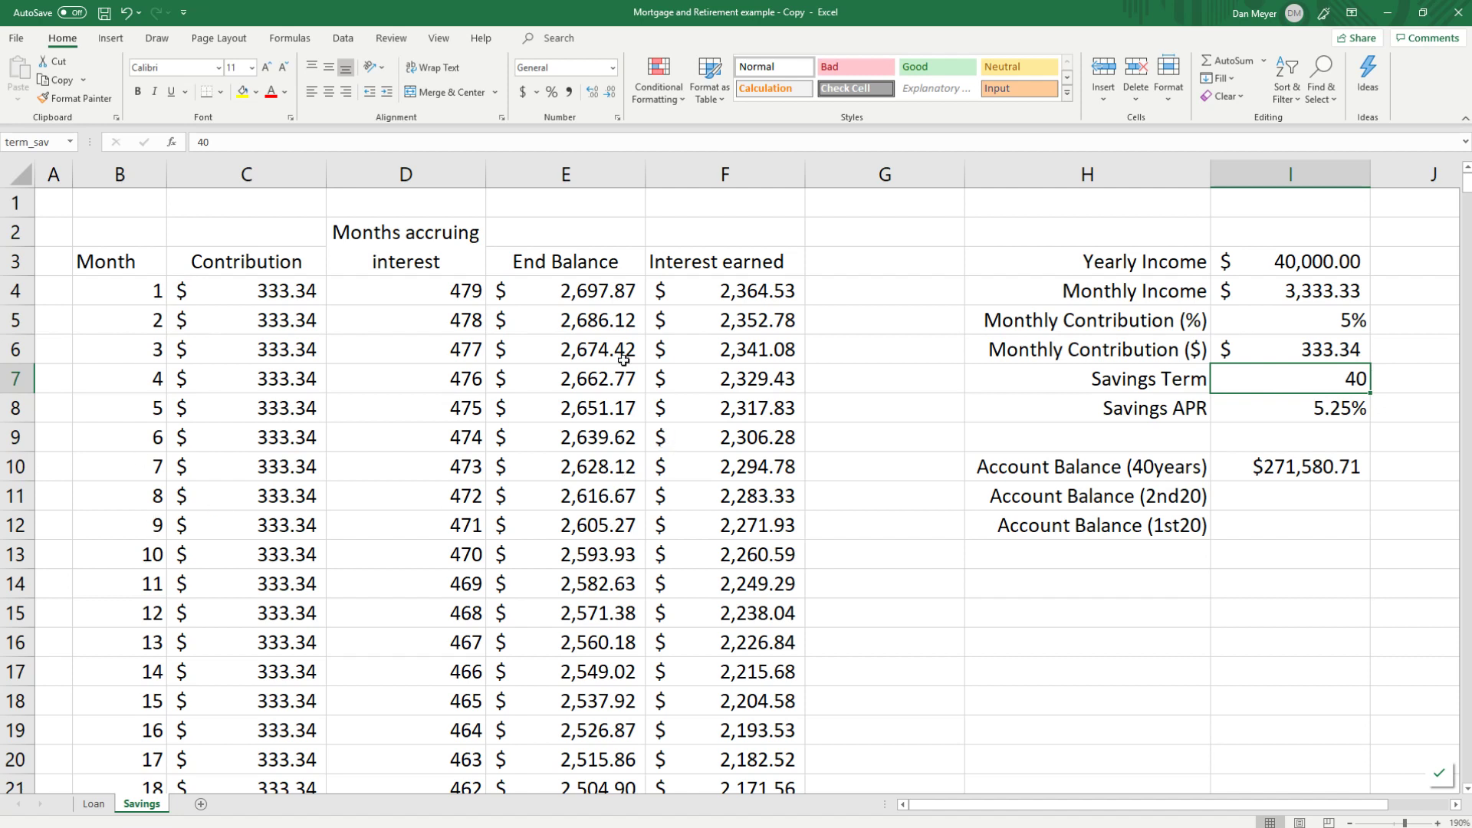
Step: Total the first 240 months' end balances in I12 with =SUM(E4:E243) for the 1st20 account balance
{"action": "left_click", "coordinate": [1244, 527]}
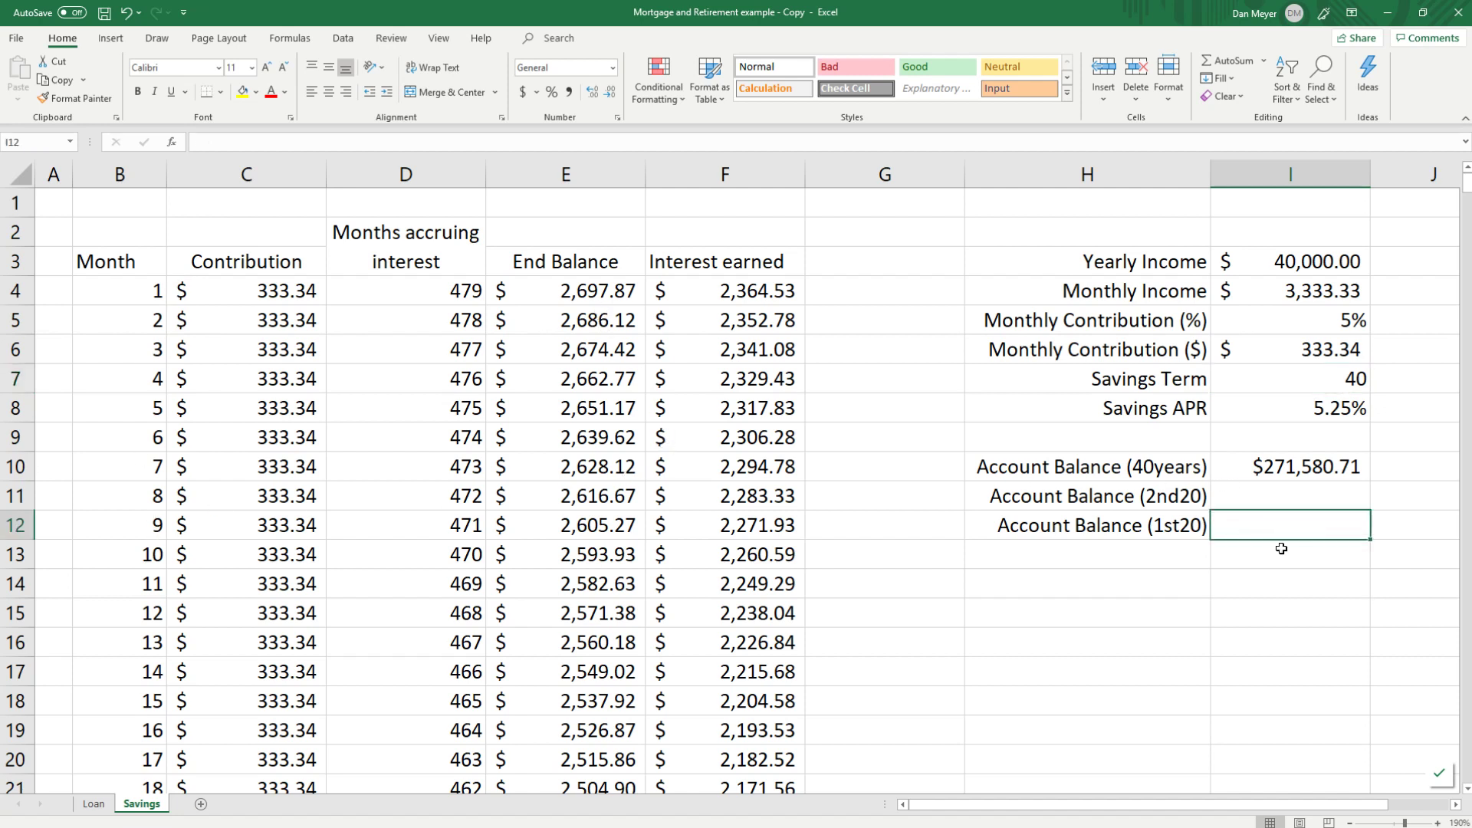
{"action": "type", "text": "=sum("}
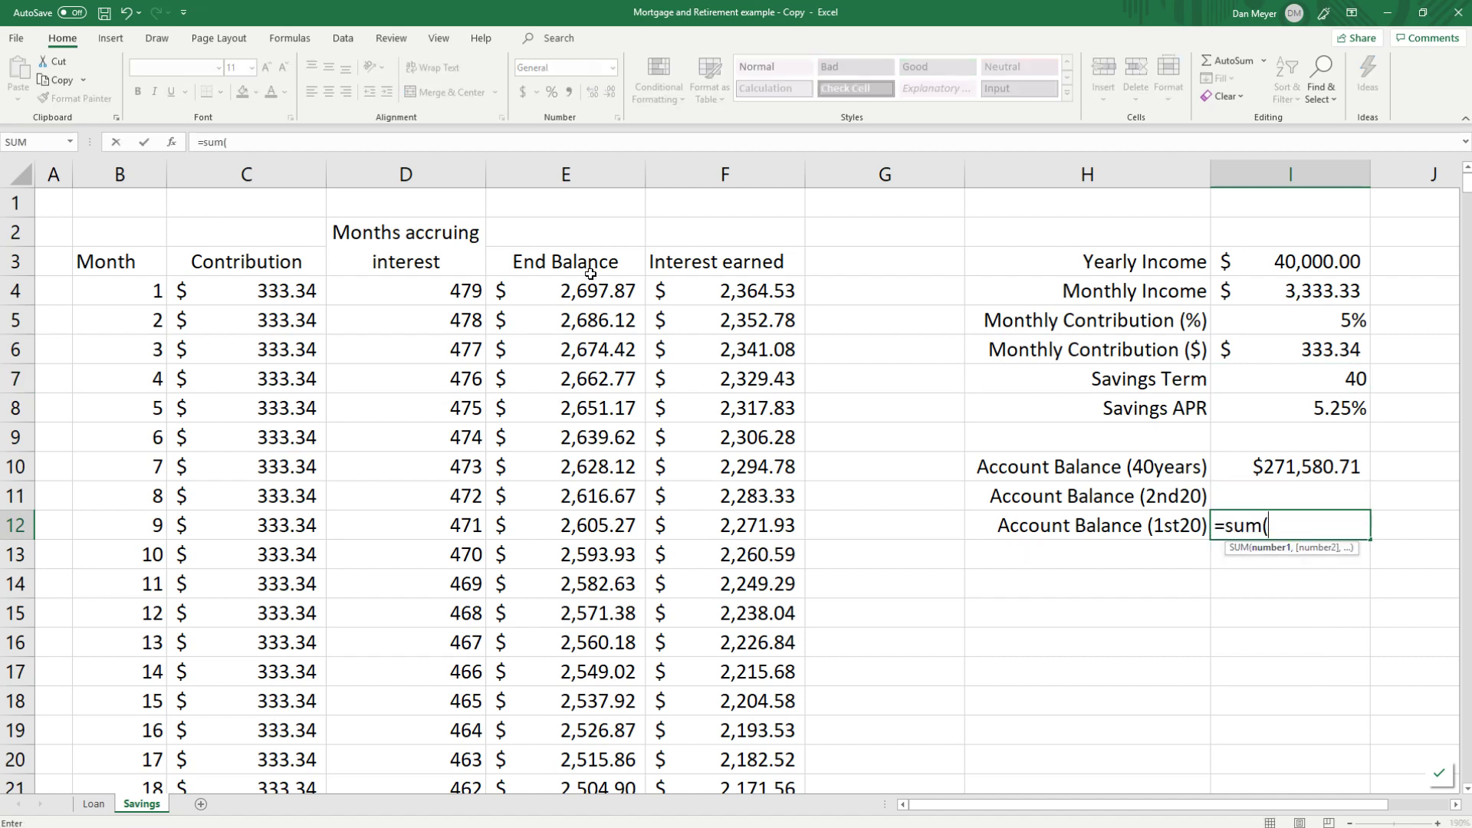
{"action": "left_click_drag", "start_coordinate": [596, 295], "coordinate": [581, 701]}
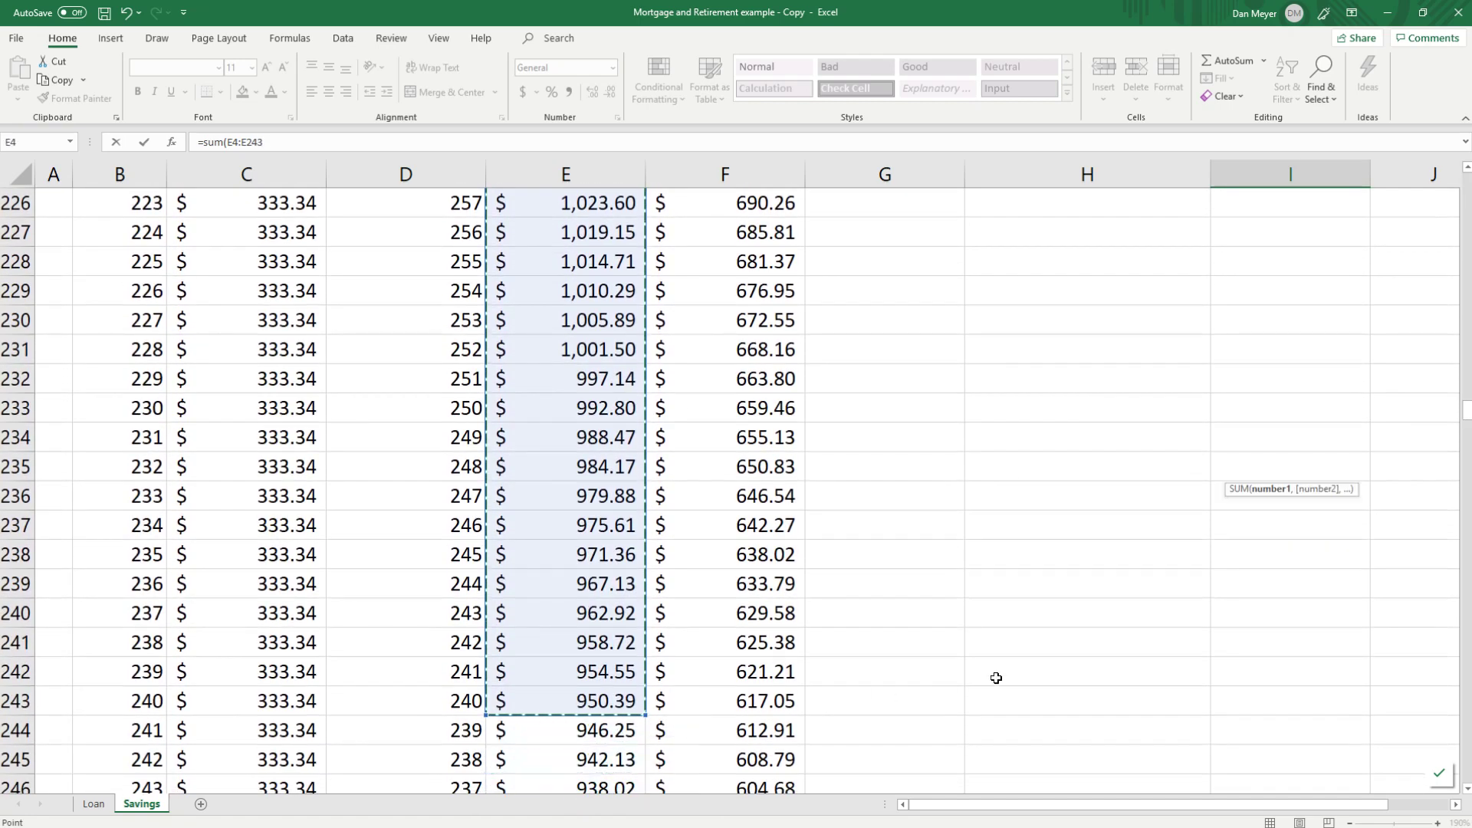
{"action": "key", "text": "Return"}
{"action": "scroll", "coordinate": [1091, 609], "scroll_direction": "up", "scroll_amount": 4}
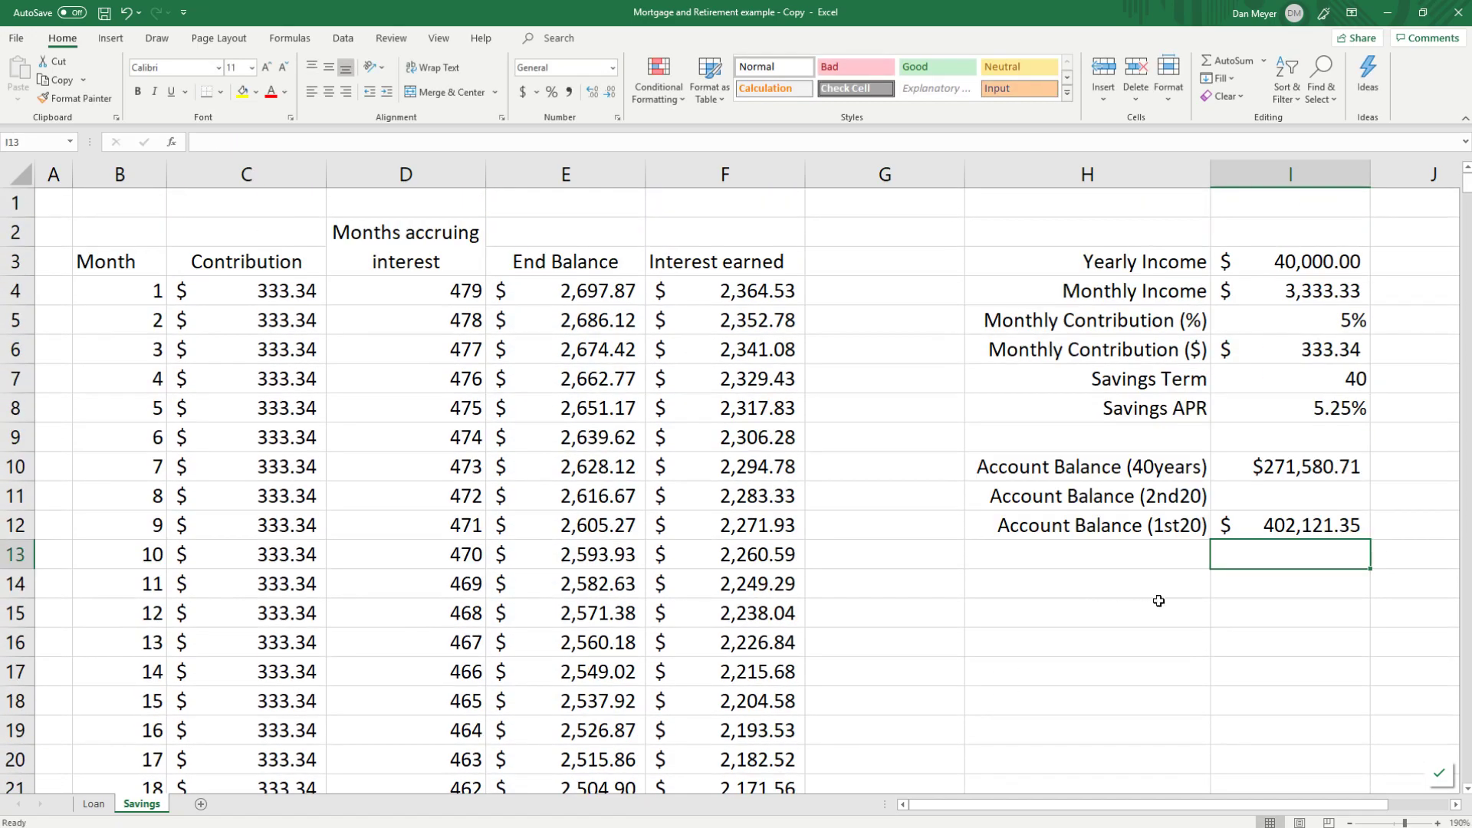
Step: Total the end balances of months 241 to 480 in I11 with =SUM(E244:E483) for the 2nd20 account balance
{"action": "left_click", "coordinate": [1252, 499]}
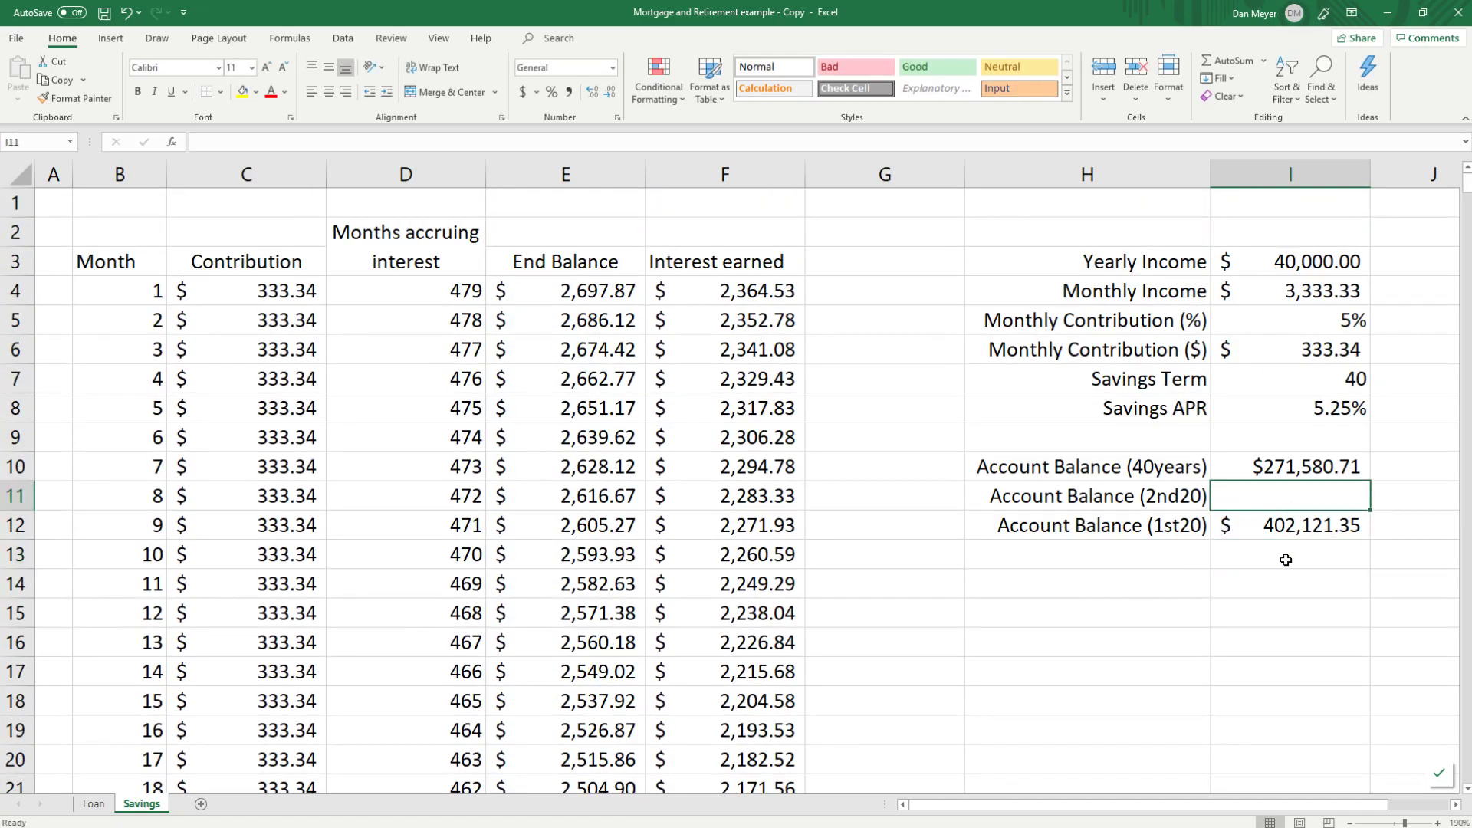
{"action": "type", "text": "="}
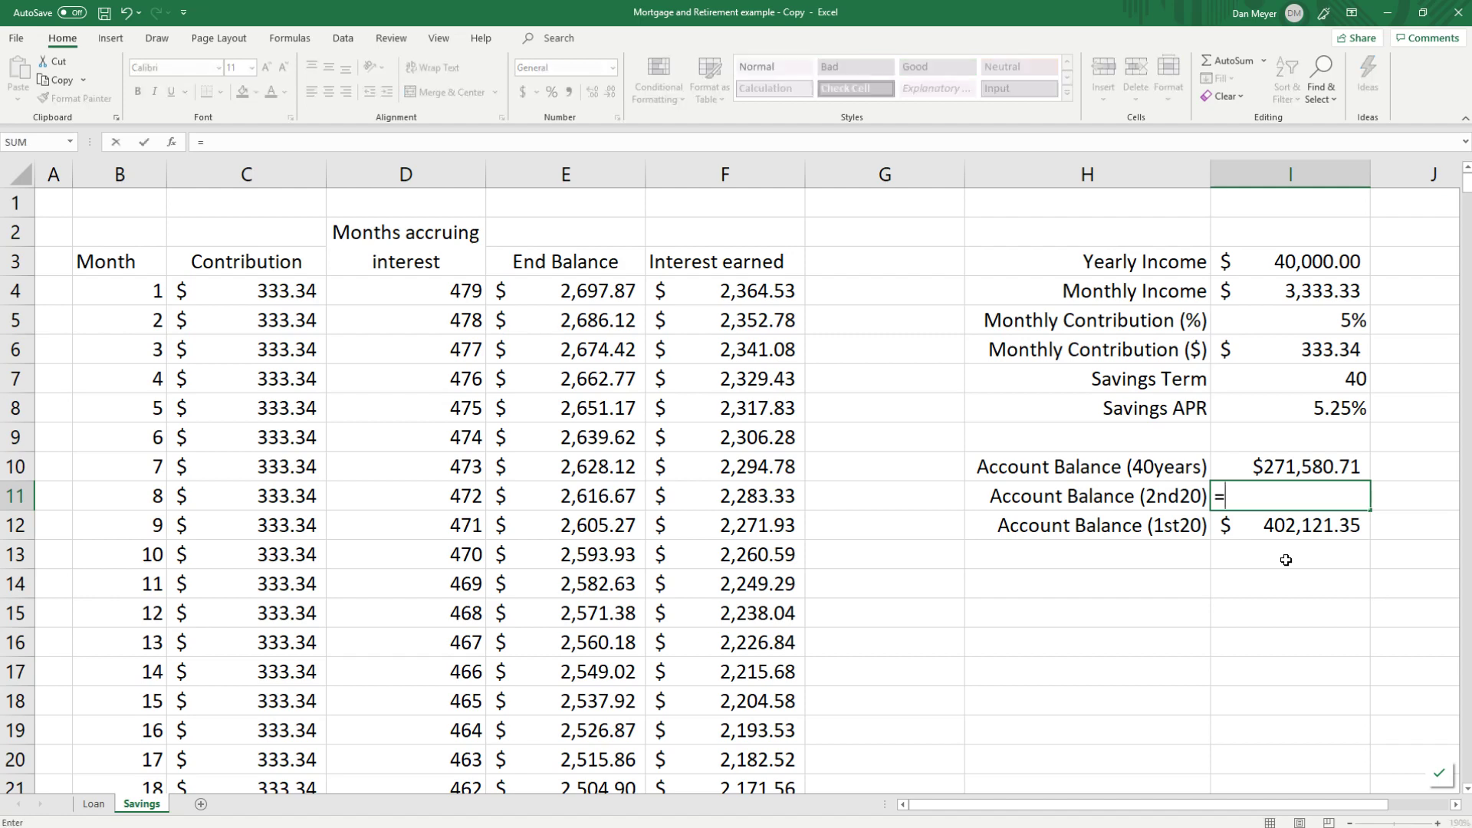
{"action": "type", "text": "sum("}
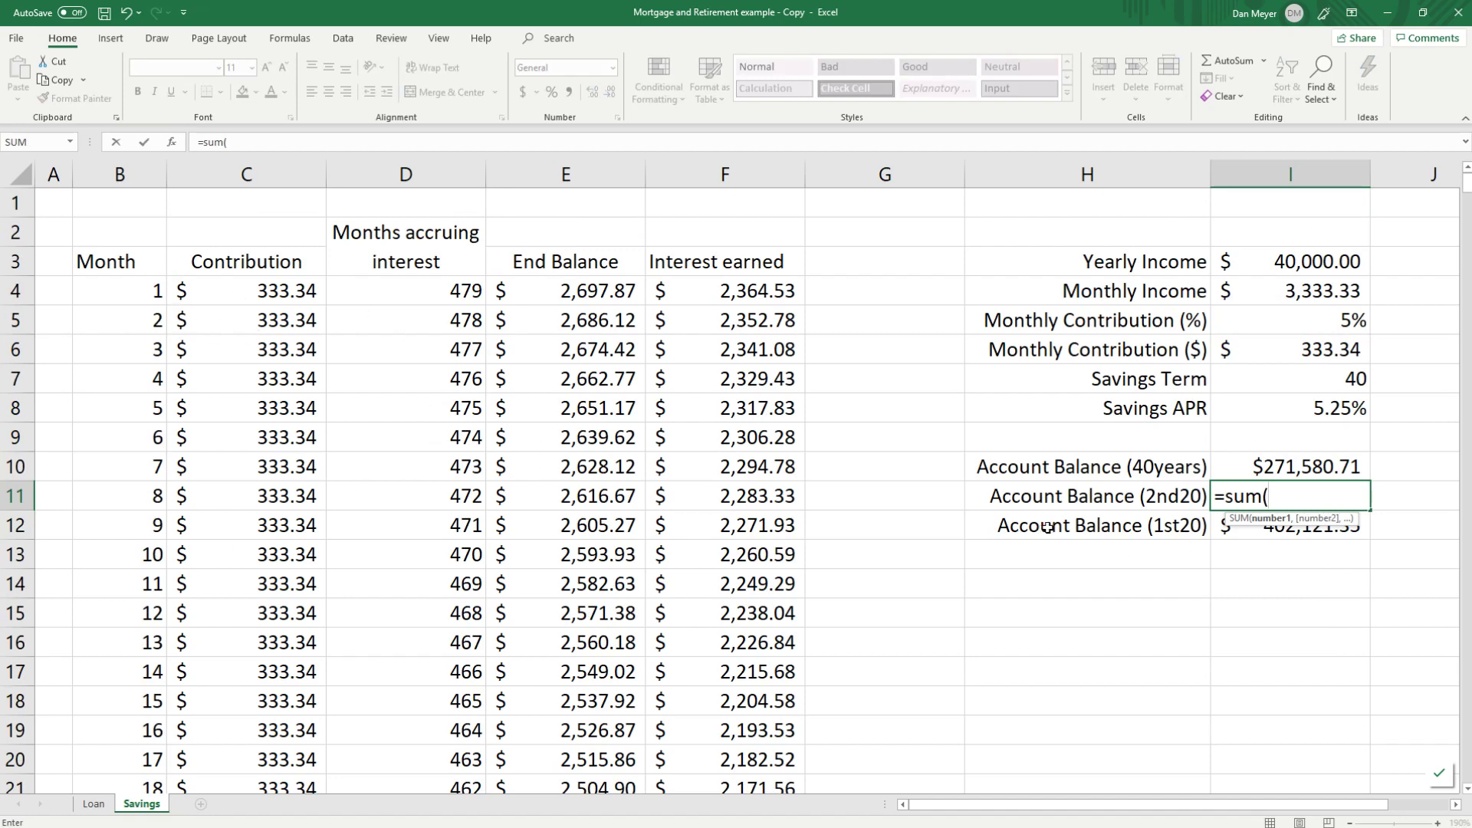
{"action": "scroll", "coordinate": [828, 491], "scroll_direction": "down", "scroll_amount": 20}
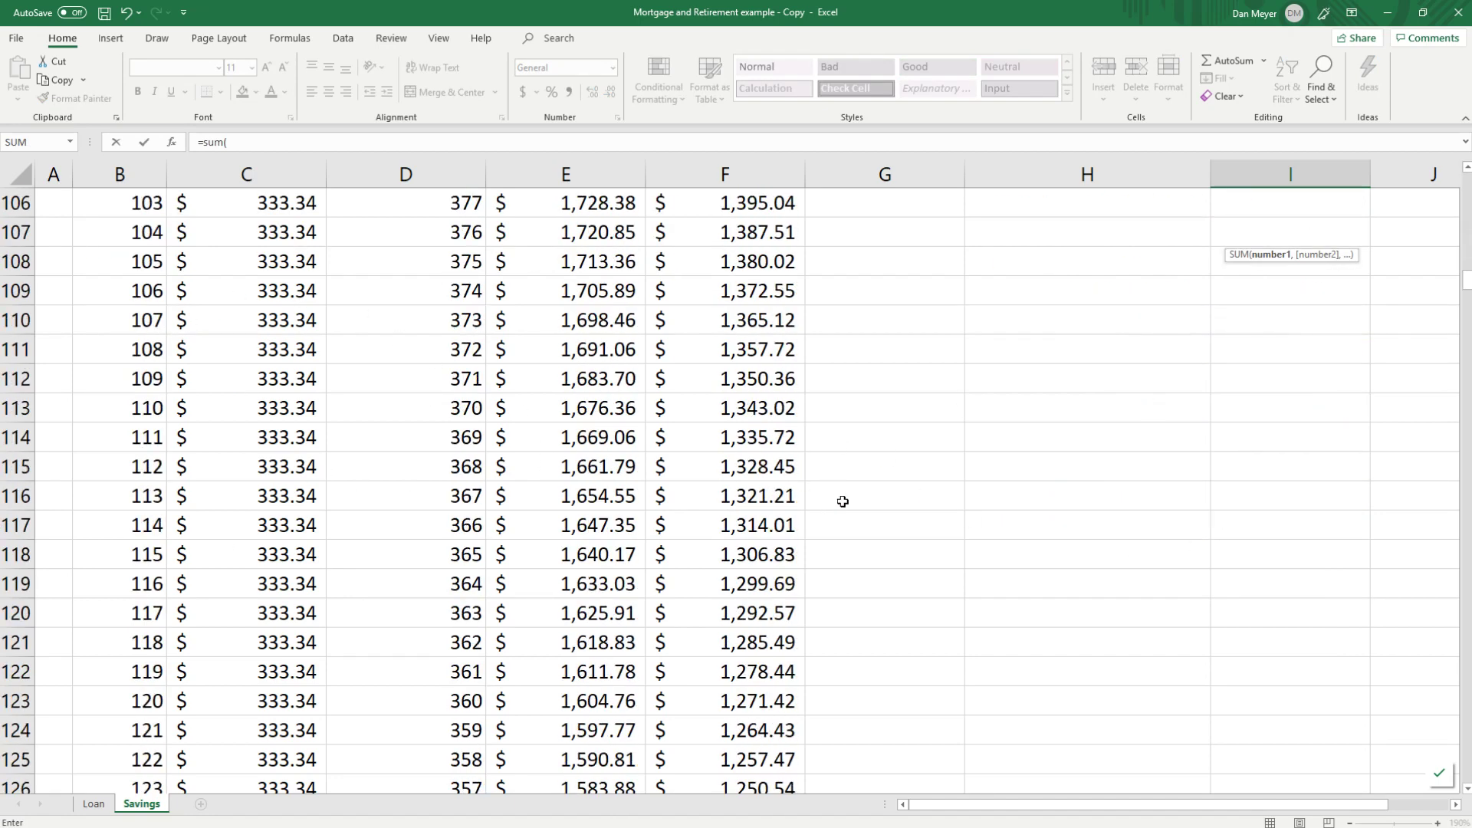
{"action": "scroll", "coordinate": [846, 513], "scroll_direction": "down", "scroll_amount": 20}
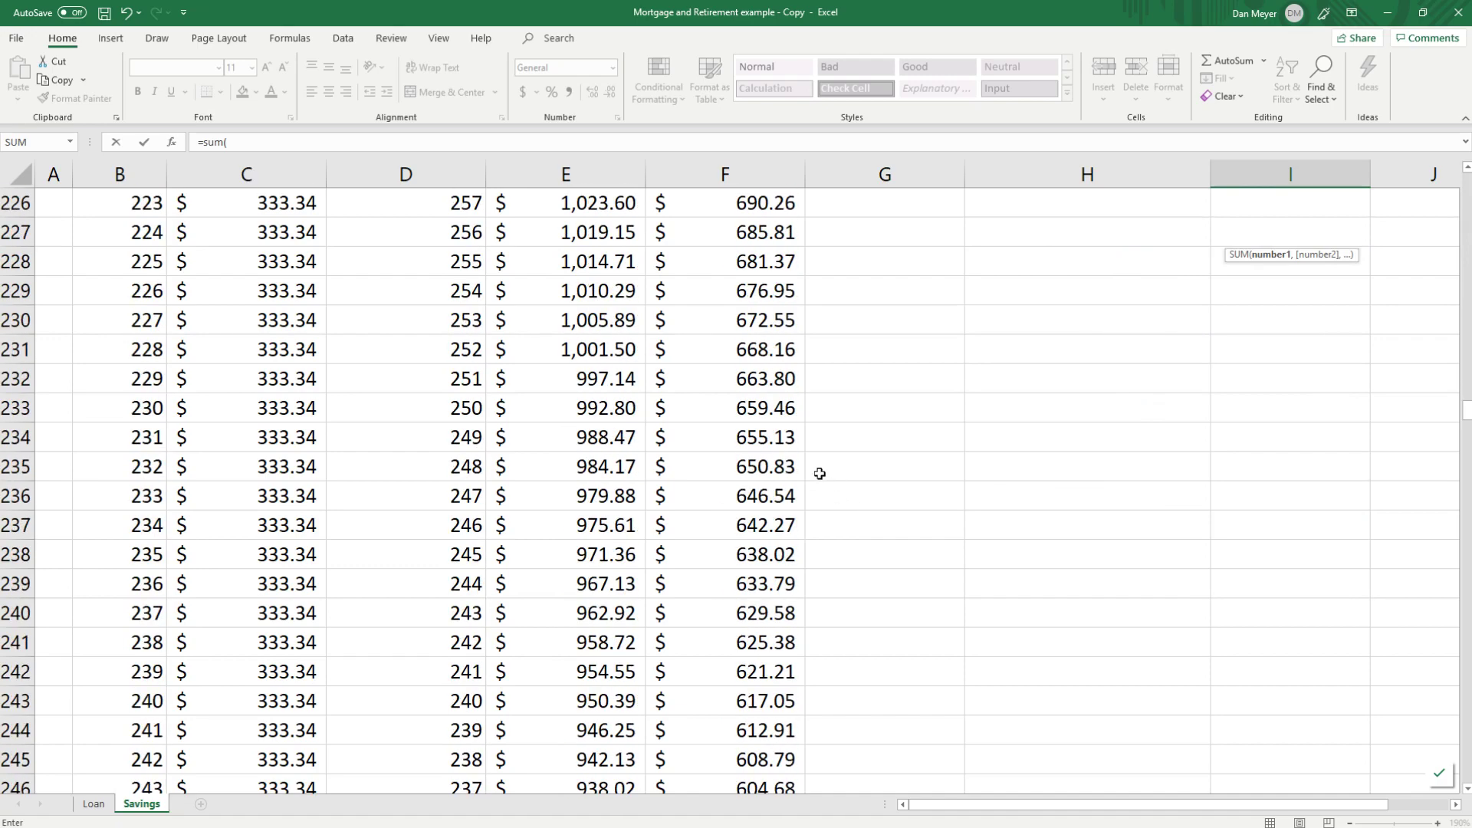
{"action": "scroll", "coordinate": [751, 562], "scroll_direction": "down", "scroll_amount": 4}
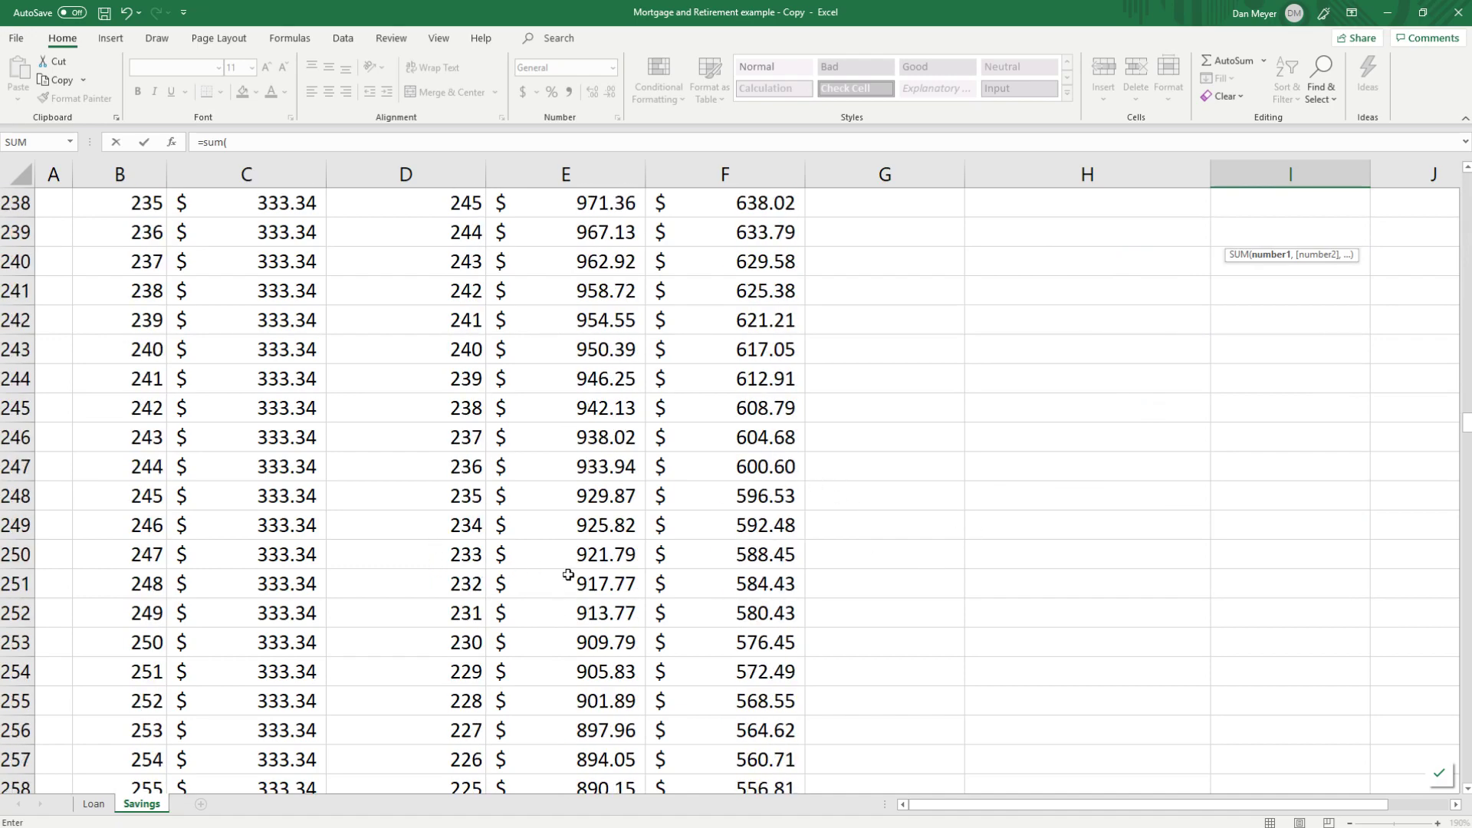
{"action": "left_click_drag", "start_coordinate": [565, 379], "coordinate": [559, 736]}
{"action": "key", "text": "Return"}
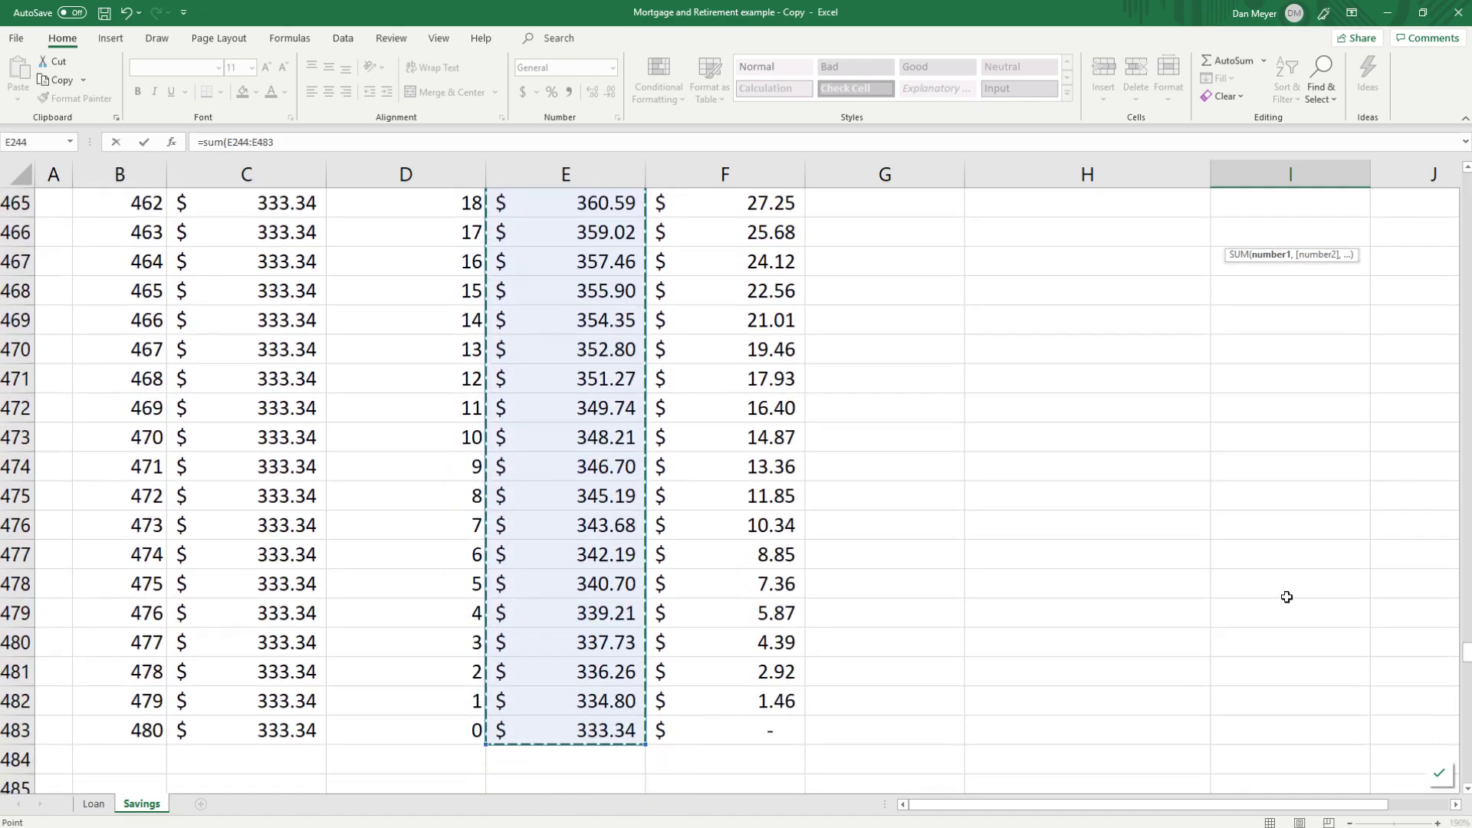
{"action": "scroll", "coordinate": [1287, 597], "scroll_direction": "up", "scroll_amount": 4}
{"action": "scroll", "coordinate": [1287, 597], "scroll_direction": "up", "scroll_amount": 20}
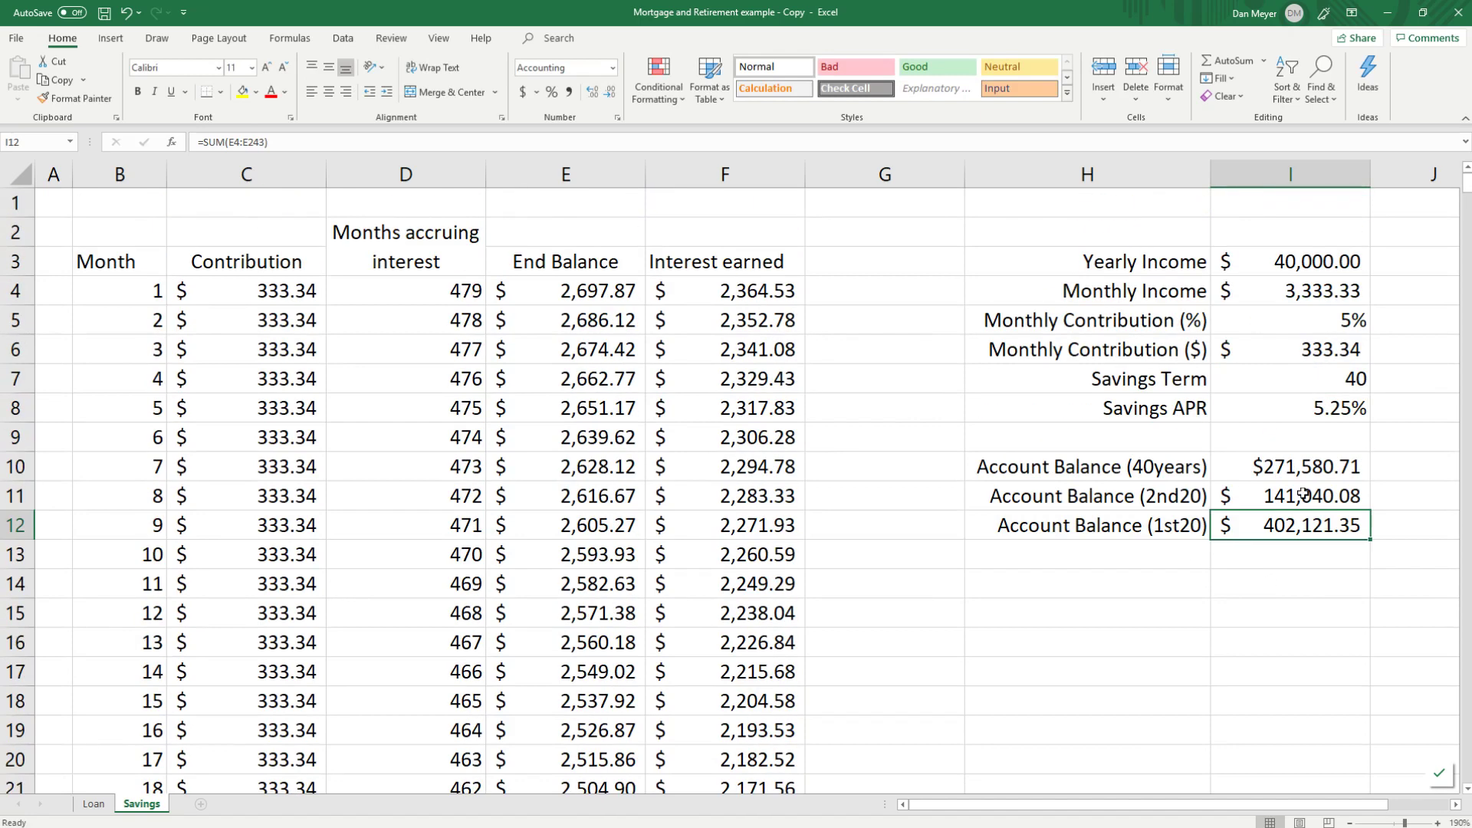
Step: Compare the 40-year, 2nd20 and 1st20 account balances in I10:I12 and check the formulas behind them
{"action": "left_click", "coordinate": [1304, 494]}
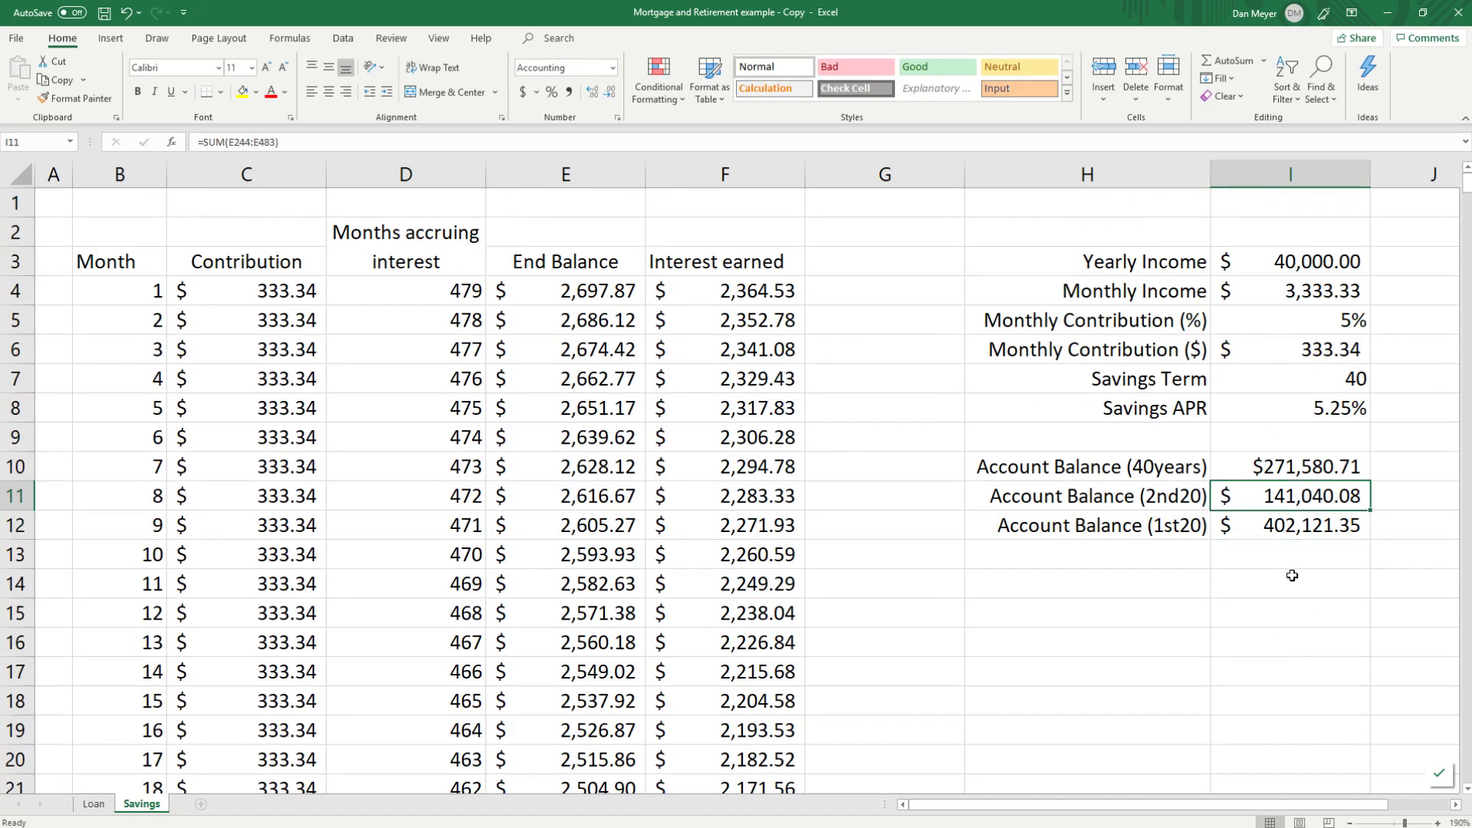
{"action": "left_click_drag", "start_coordinate": [1082, 466], "coordinate": [1295, 503]}
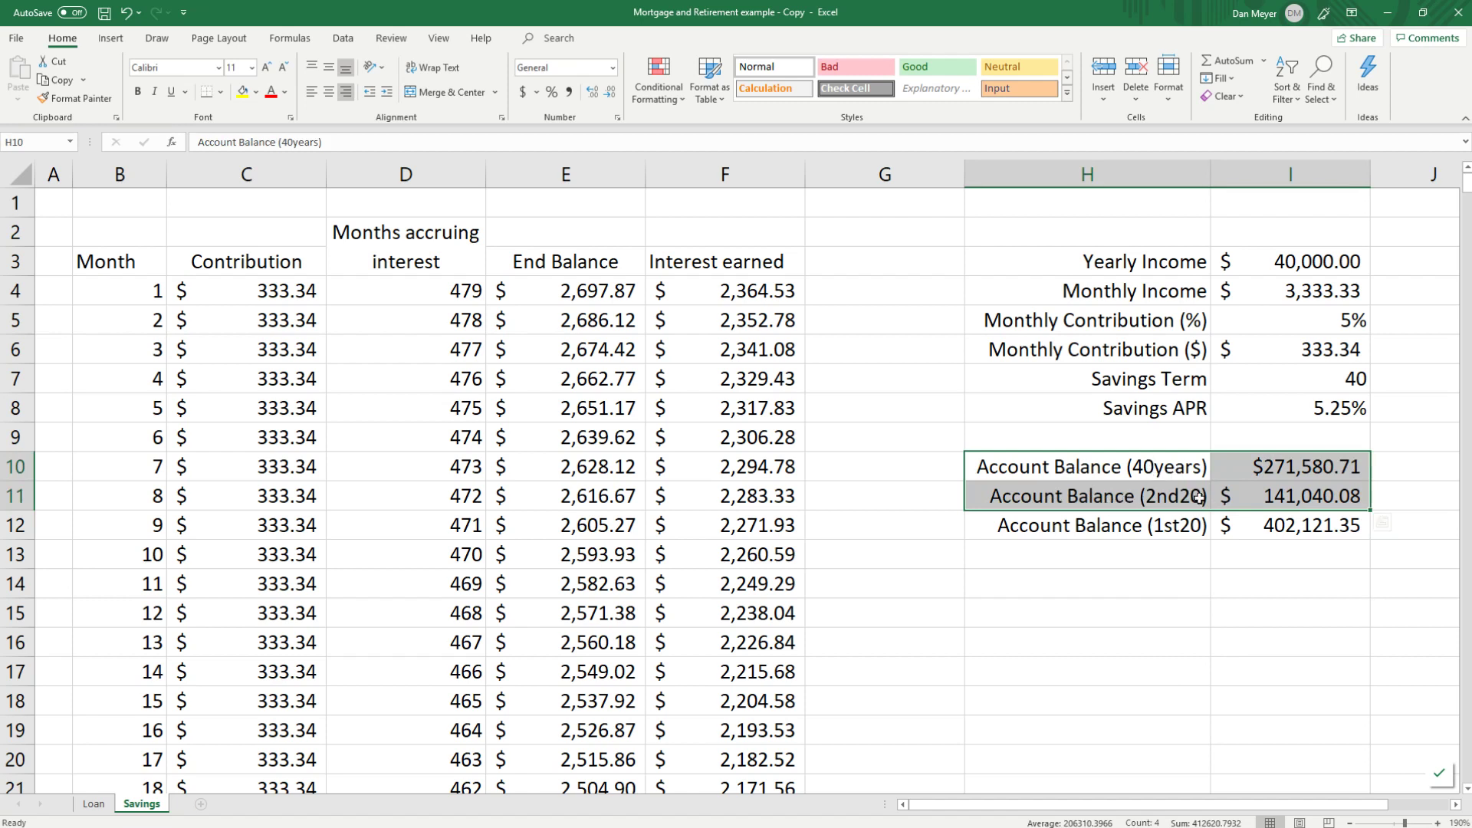
{"action": "left_click", "coordinate": [1296, 499]}
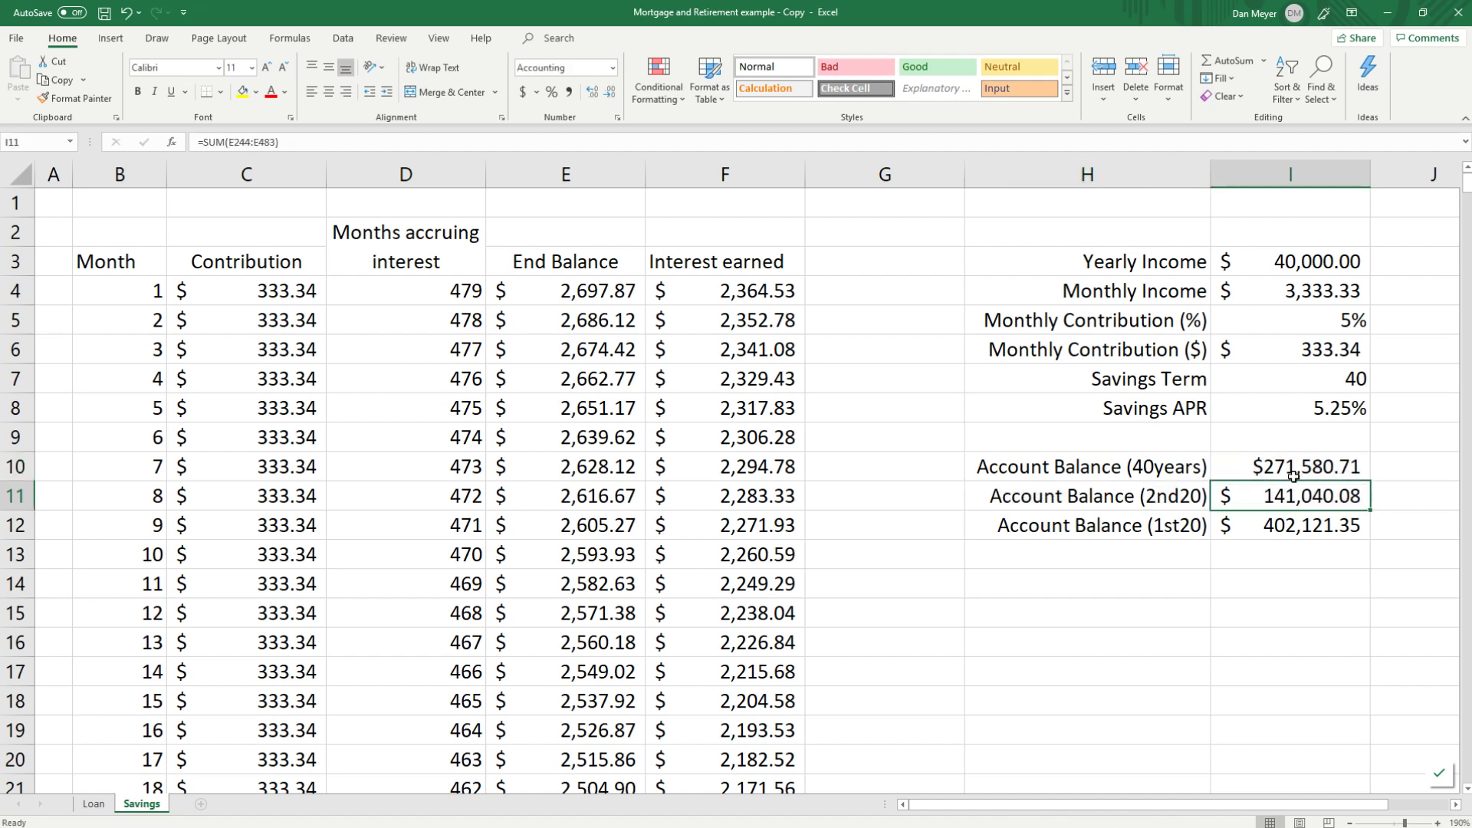
{"action": "left_click_drag", "start_coordinate": [1020, 529], "coordinate": [1286, 527]}
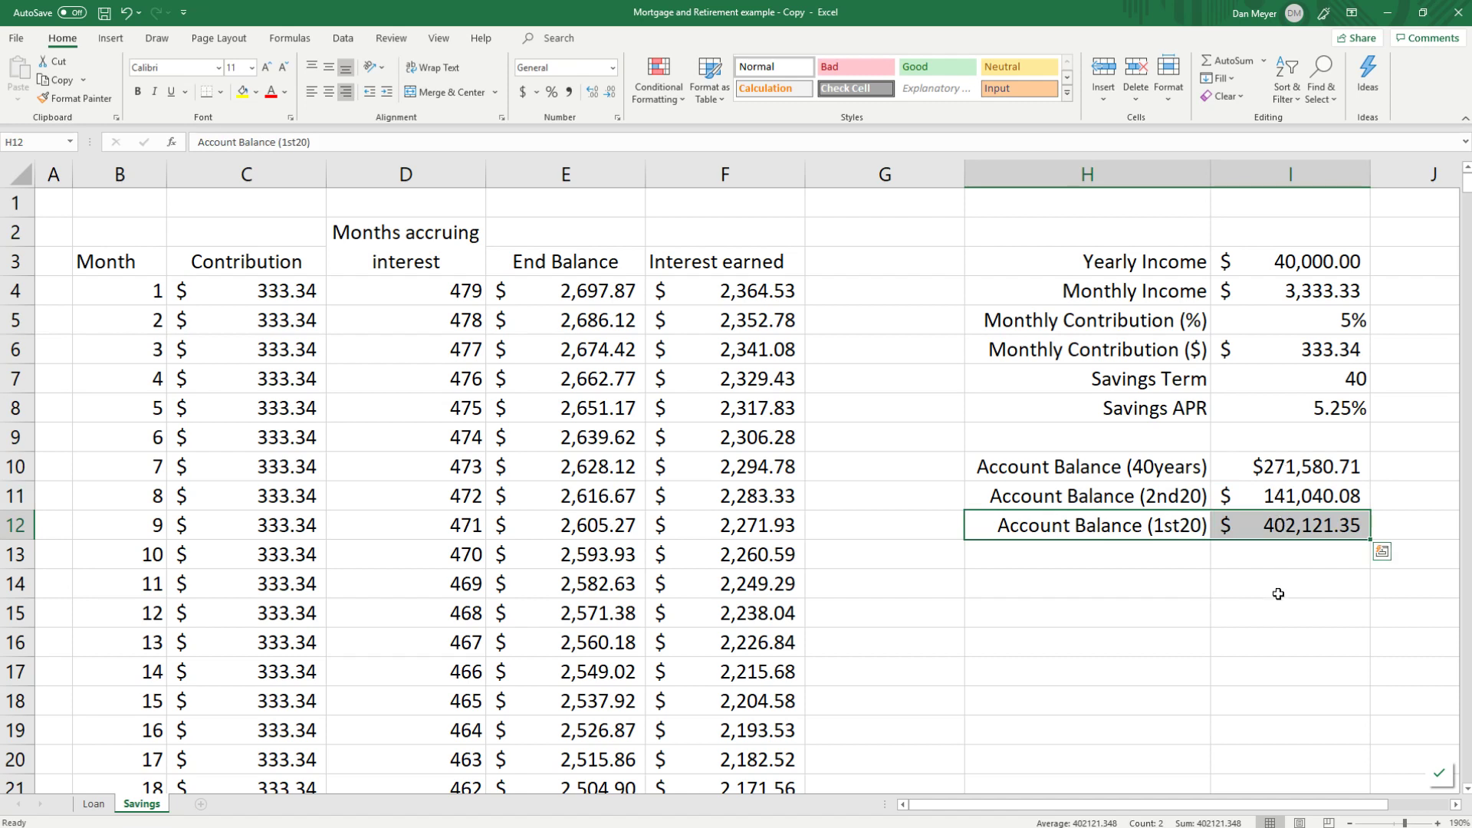
{"action": "left_click", "coordinate": [1280, 527]}
{"action": "left_click", "coordinate": [1281, 471]}
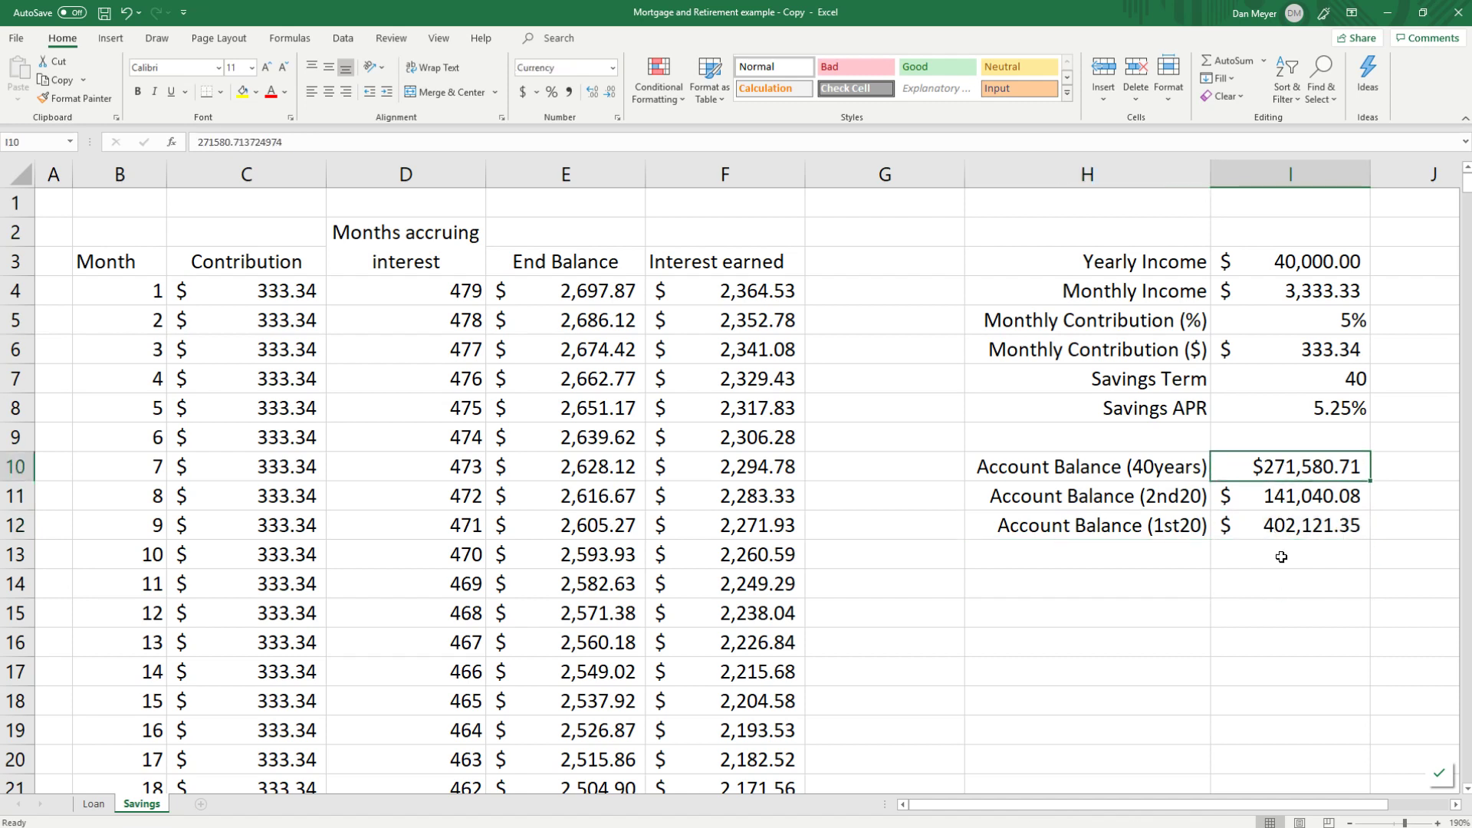
{"action": "left_click", "coordinate": [1293, 510]}
{"action": "left_click", "coordinate": [1289, 528]}
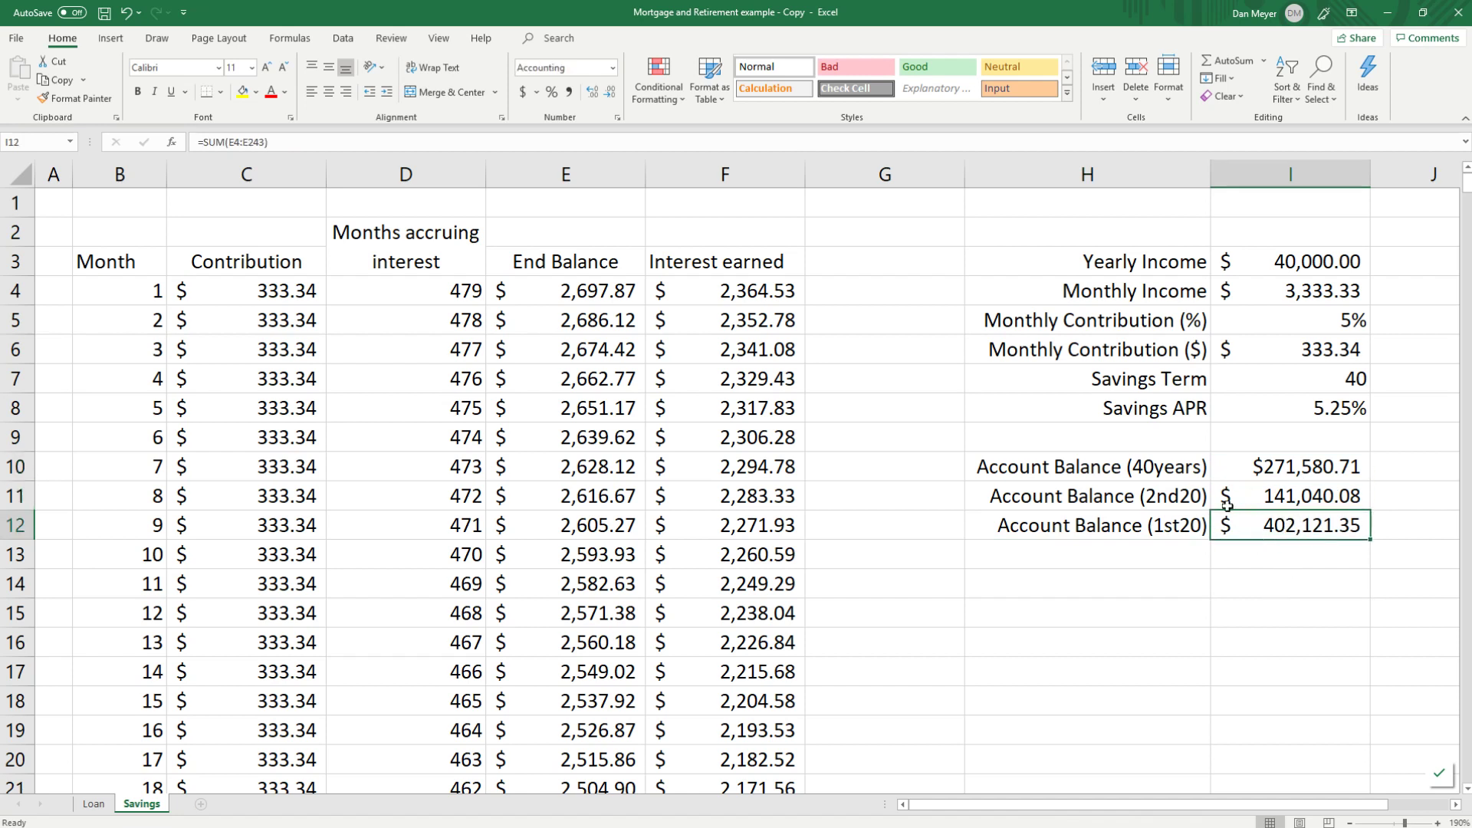
{"action": "left_click", "coordinate": [1267, 505]}
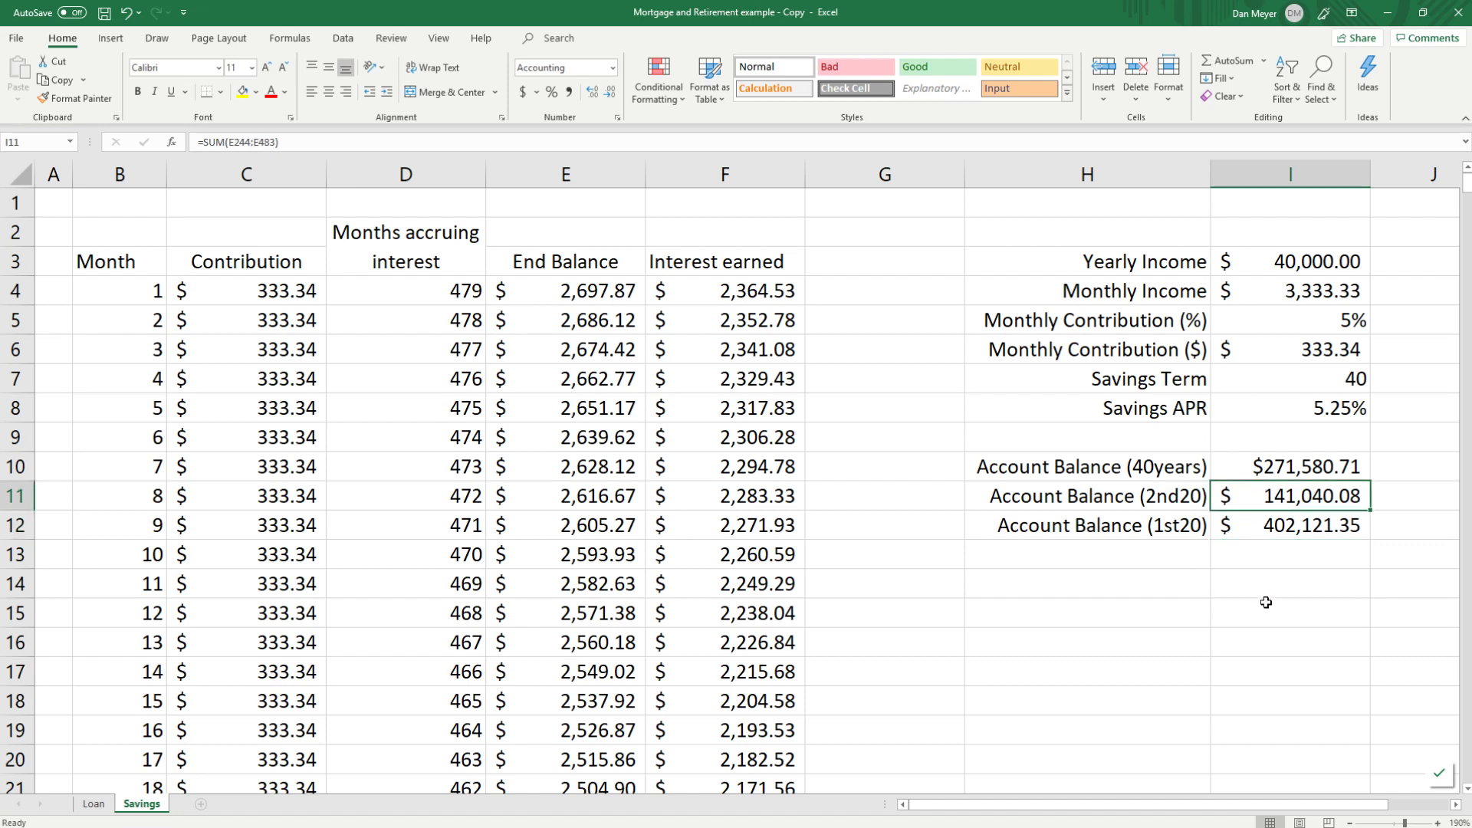
{"action": "left_click", "coordinate": [1274, 470]}
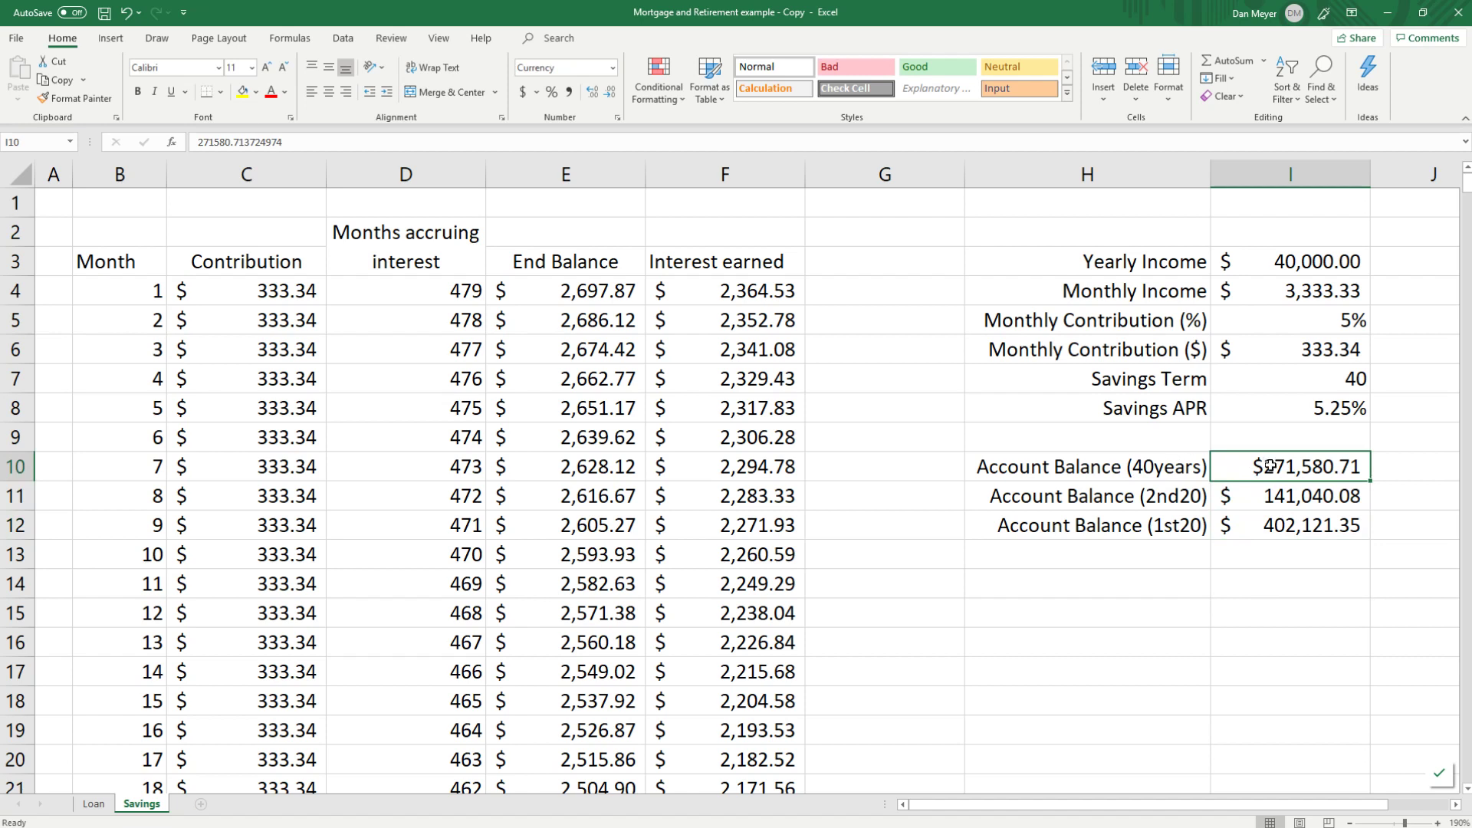
{"action": "left_click", "coordinate": [1283, 525]}
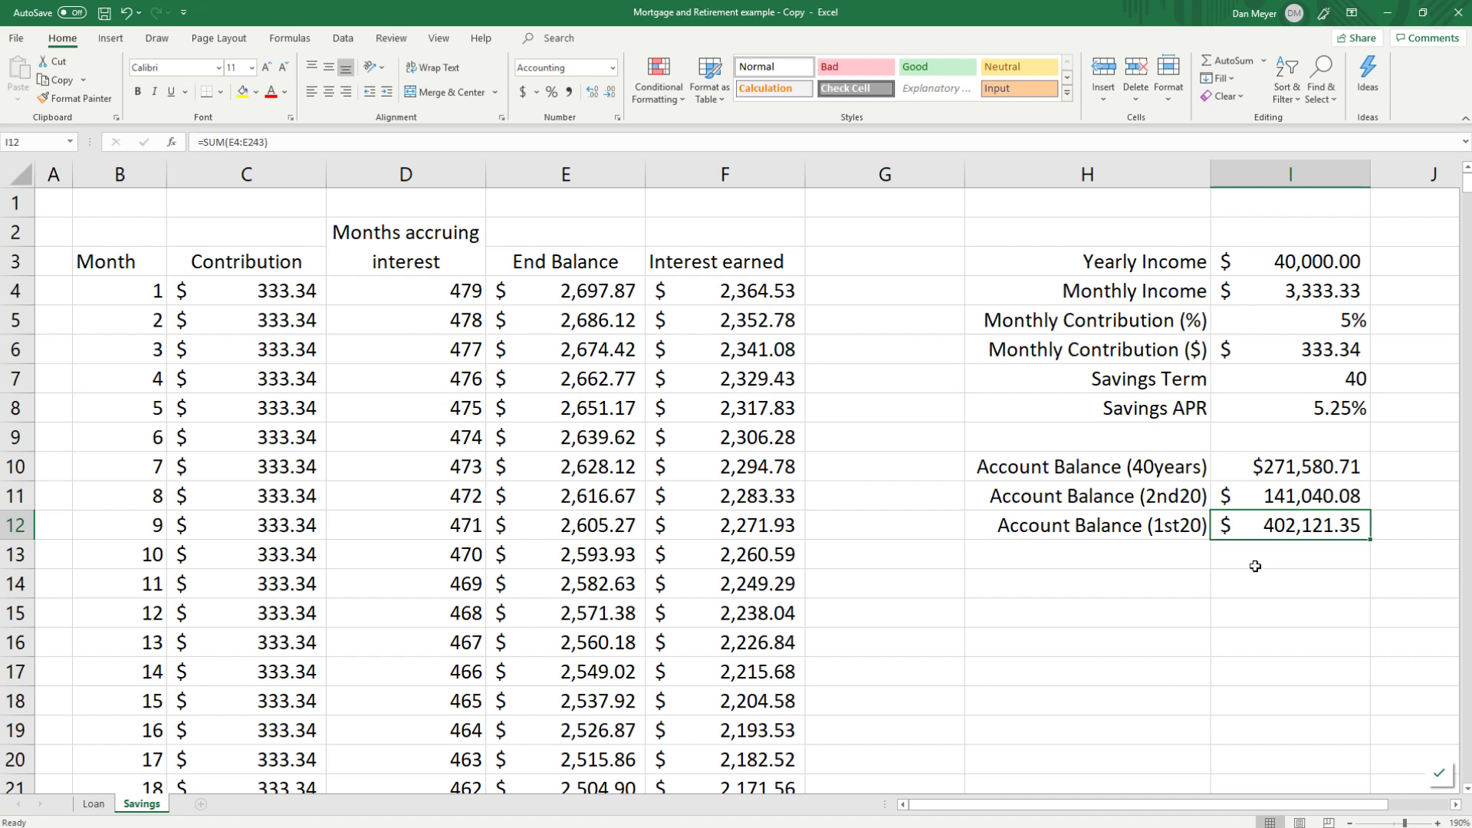
{"action": "left_click_drag", "start_coordinate": [1088, 529], "coordinate": [1263, 534]}
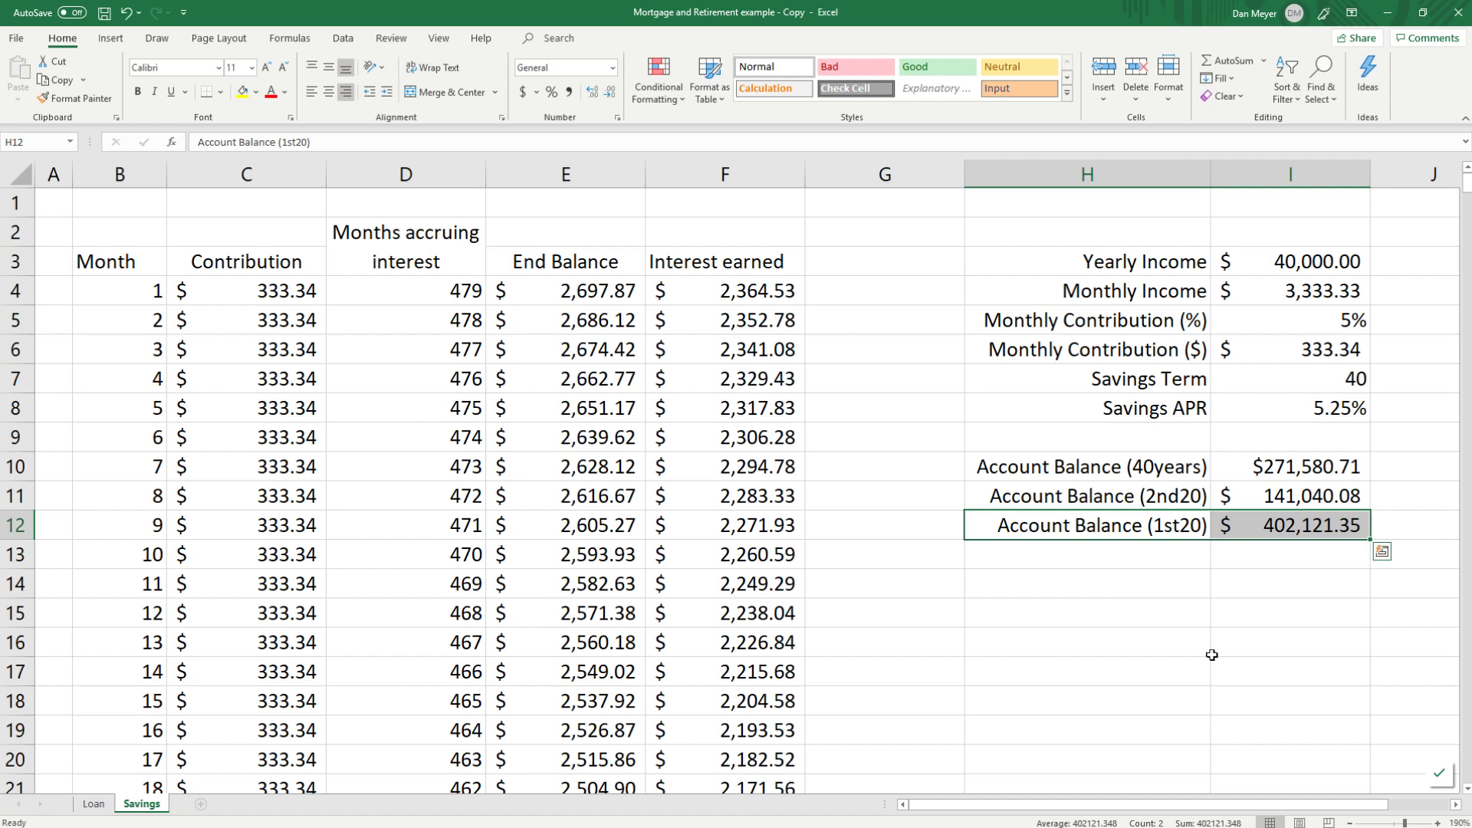
{"action": "left_click", "coordinate": [1262, 525]}
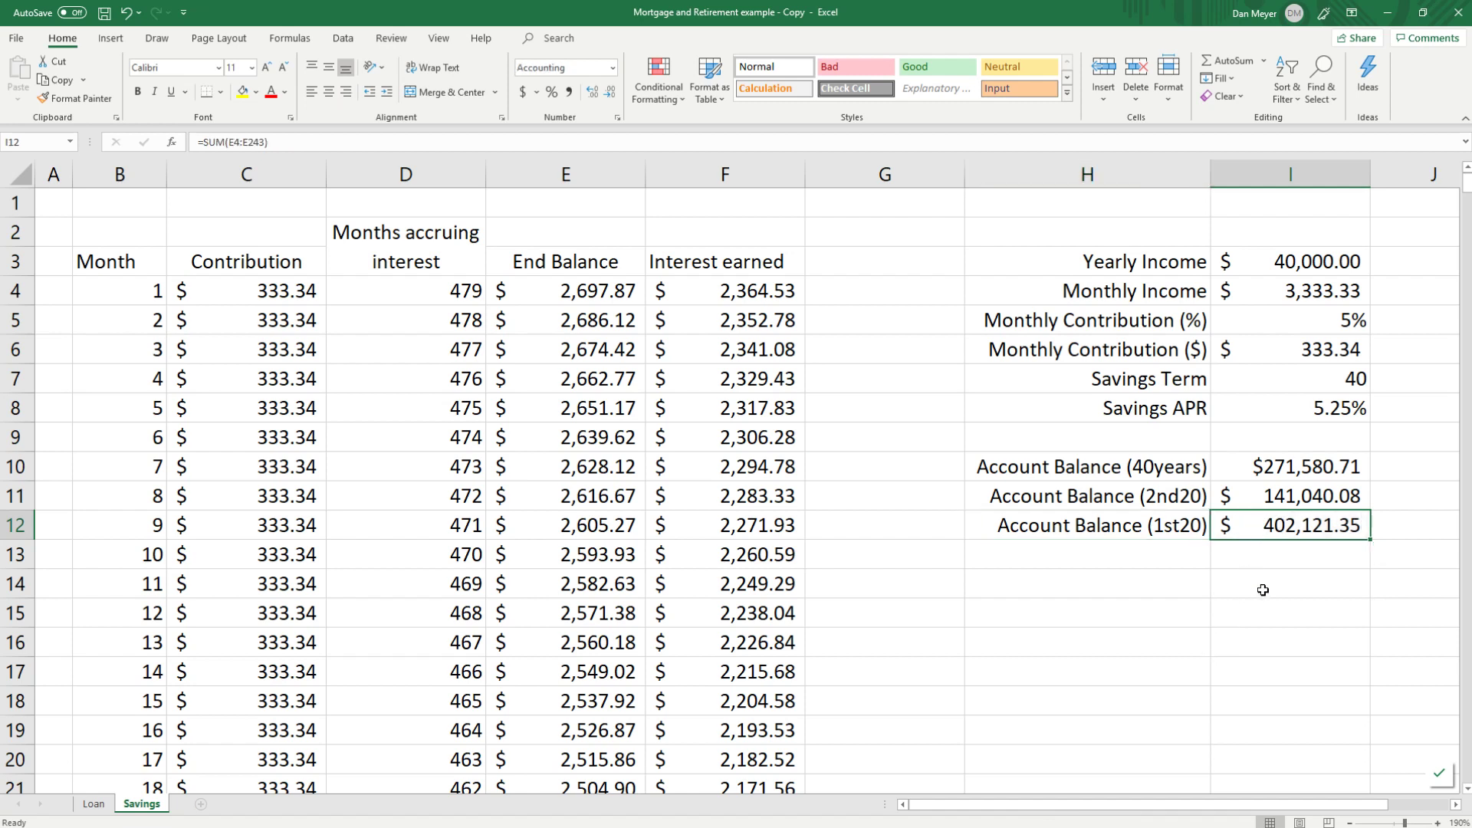
Step: Apply the Accounting number format to the 40-year account balance in I10
{"action": "left_click", "coordinate": [1258, 464]}
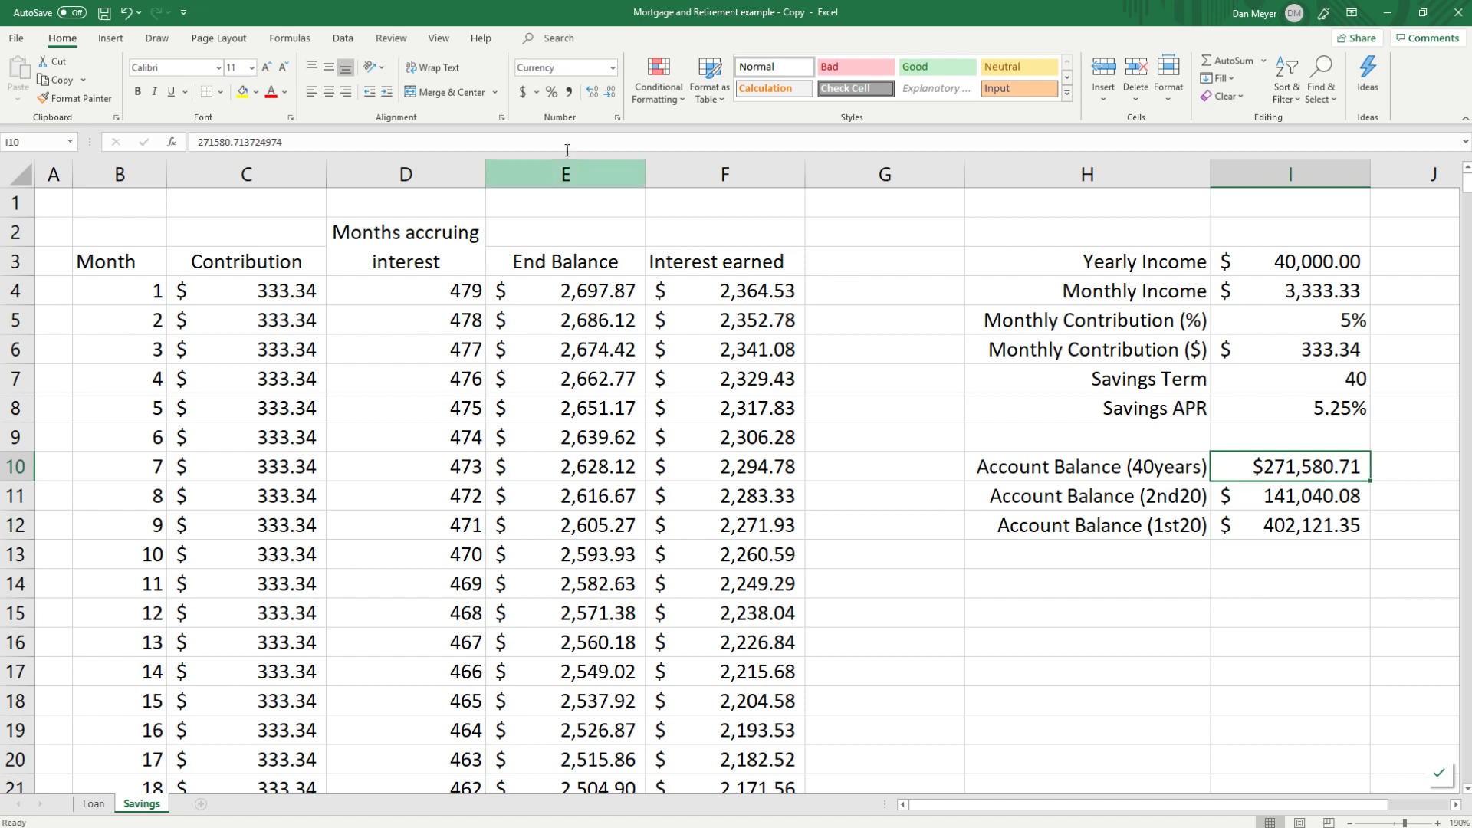
{"action": "left_click", "coordinate": [523, 91]}
{"action": "left_click", "coordinate": [1139, 609]}
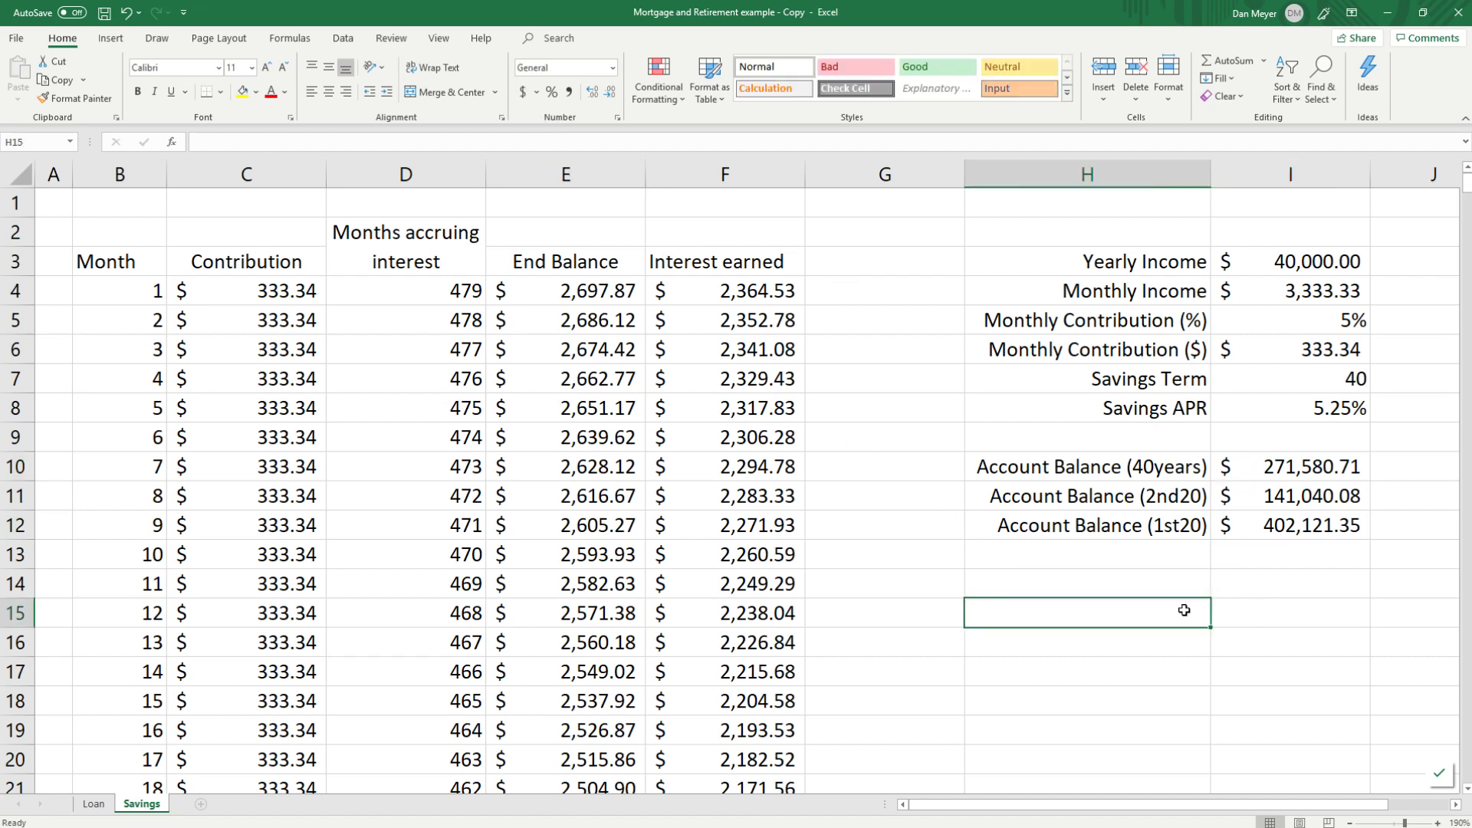
{"action": "left_click", "coordinate": [1345, 529]}
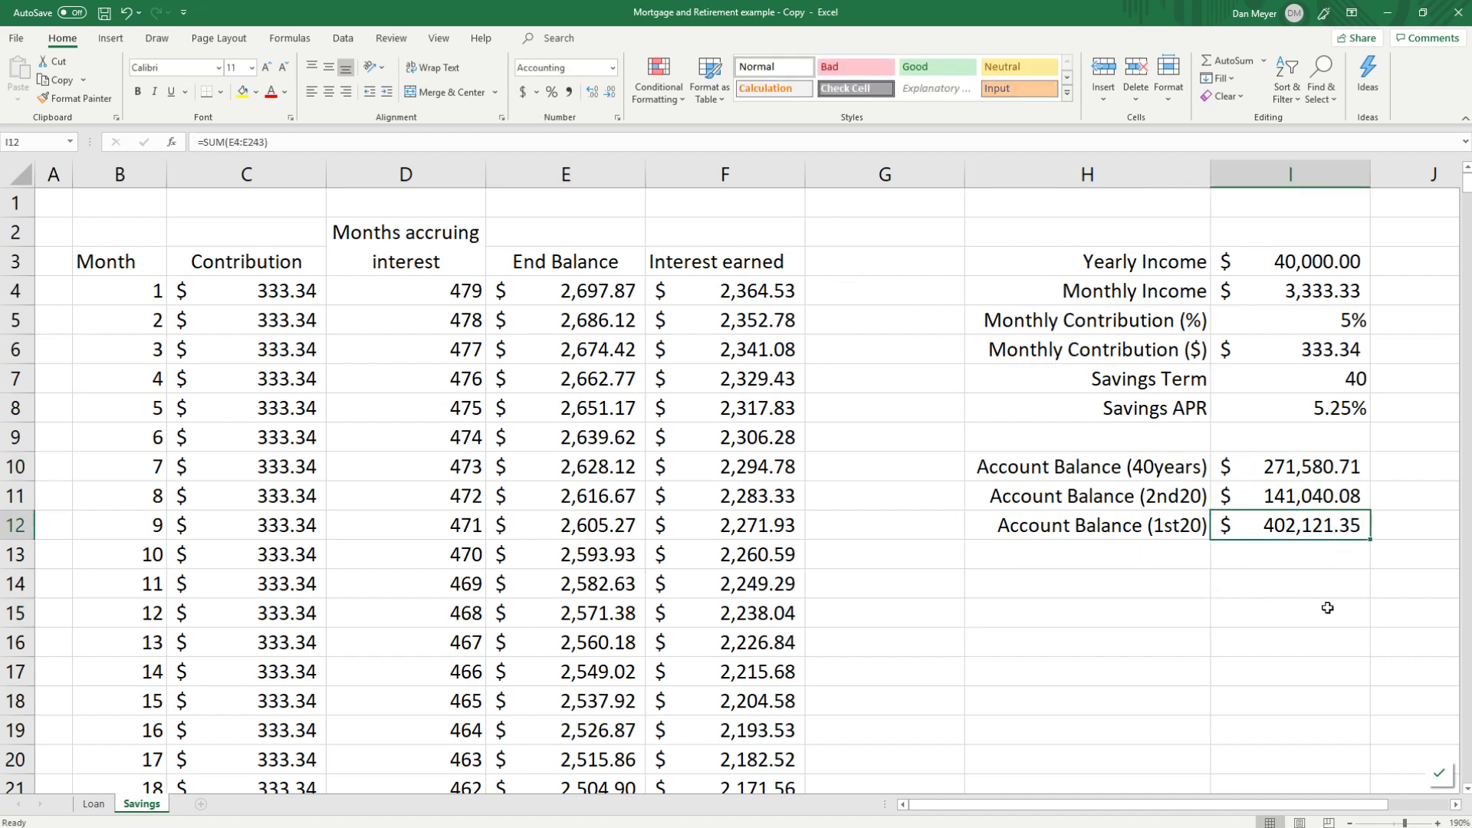